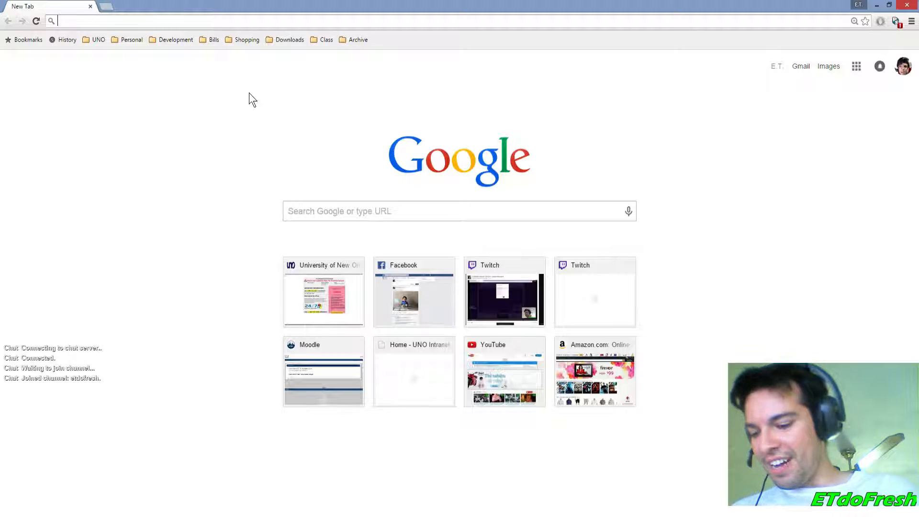
Open the Twitch channel page twitch.tv/etdofresh and bring up its broadcast options for editing
type("twitch.tv/etdofresh")
key("Return")
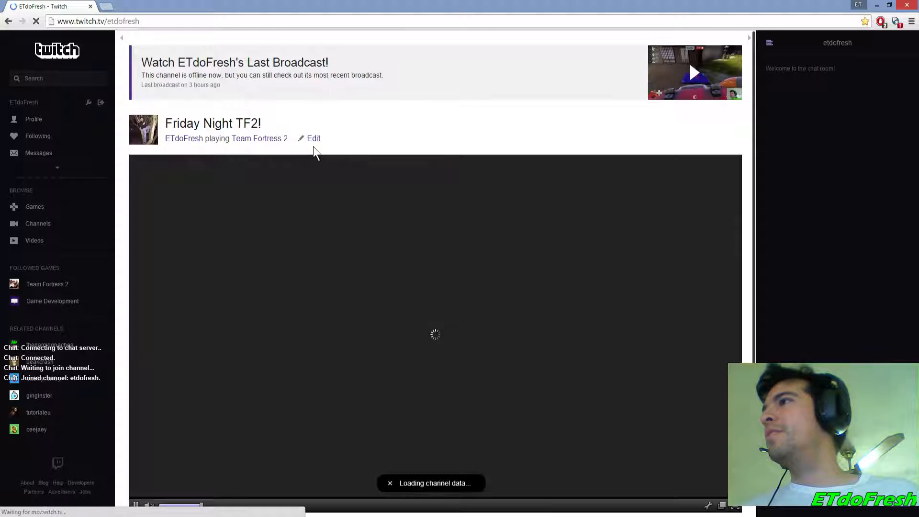
left_click(314, 139)
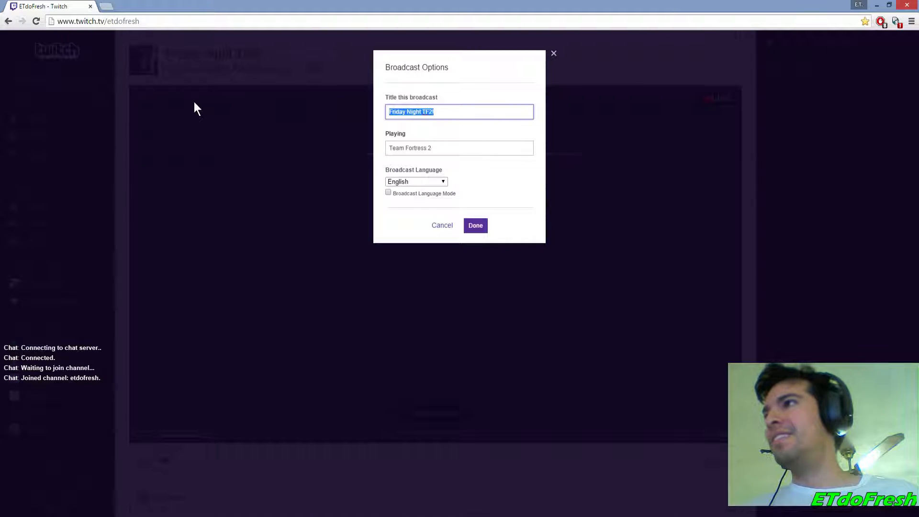
Set the broadcast title to "ETdoFresh Unity3d - S01E05 - 3d Model"
type("ETdoFresh Unity4")
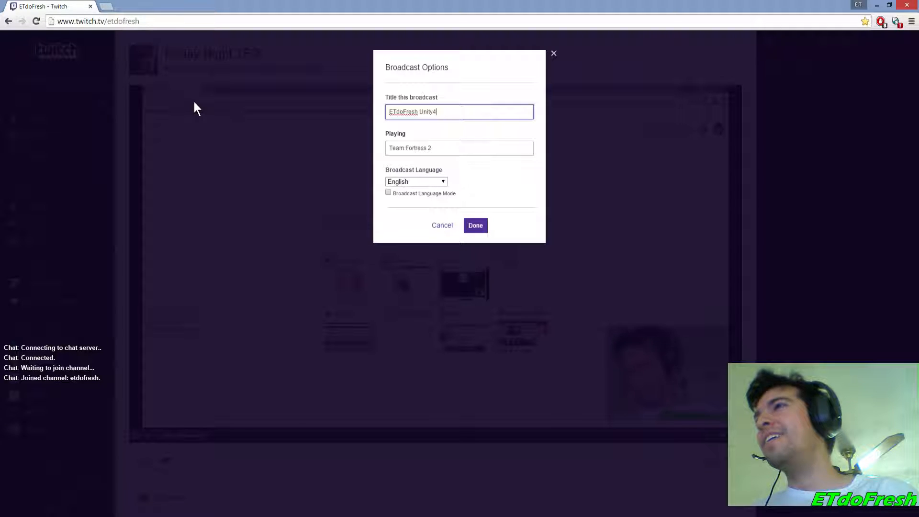
key("BackSpace")
type("3d - S01")
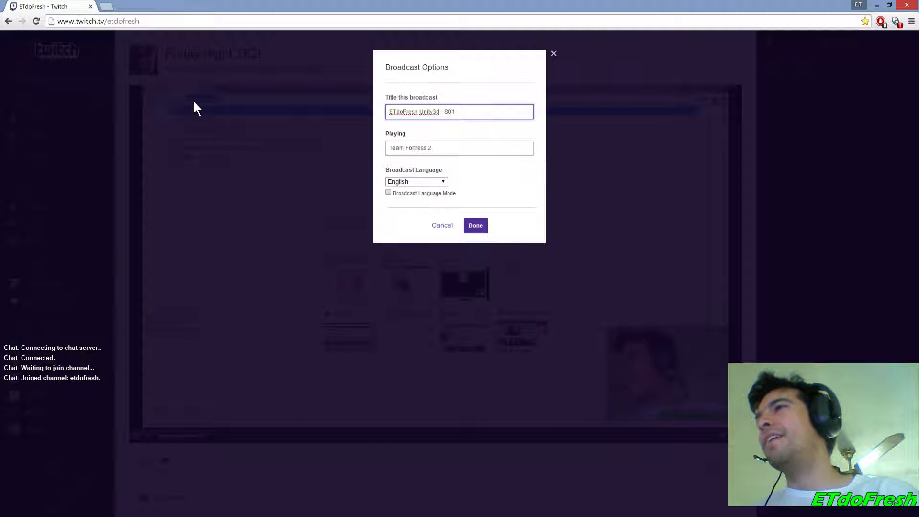
type("E05 - ")
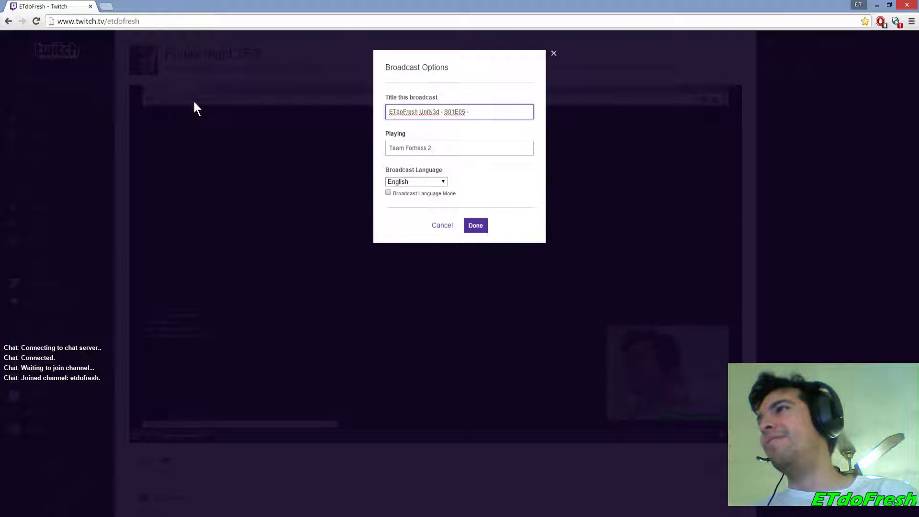
type("3ds")
key("BackSpace")
type("Mpde;")
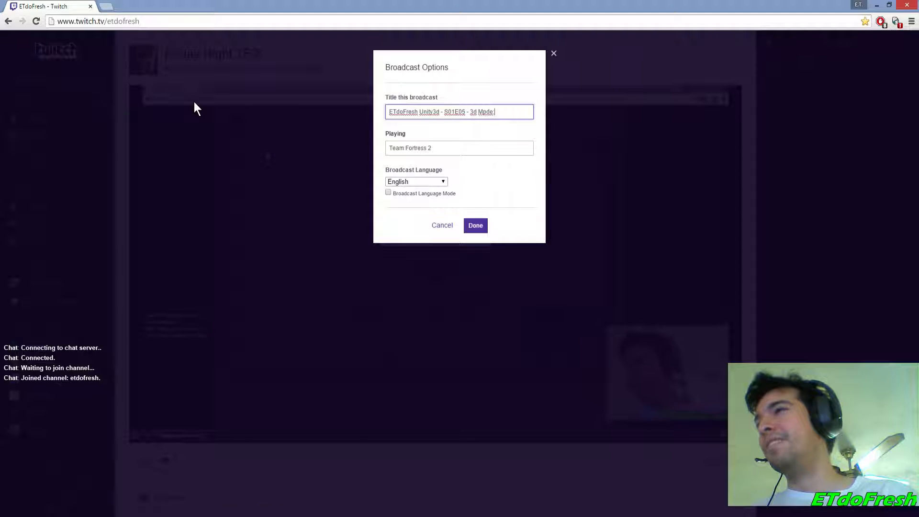
key("BackSpace")
key("BackSpace")
key("BackSpace")
key("BackSpace")
type("odel")
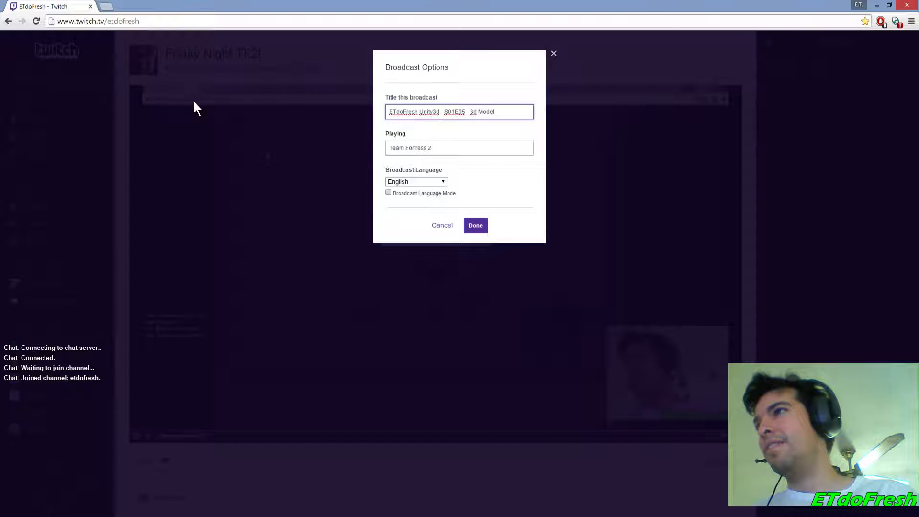
Set the game being played to Game Development and save the broadcast options
left_click(472, 151)
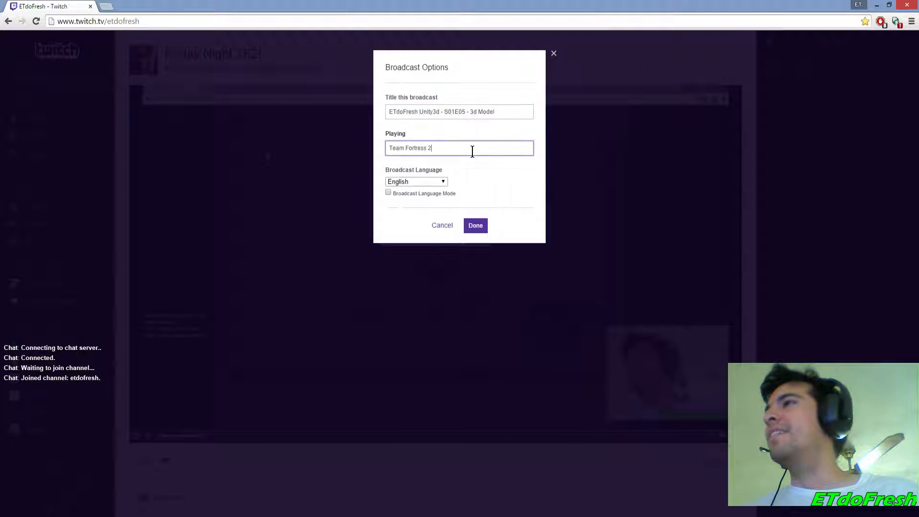
key("ctrl+a")
type("Ga")
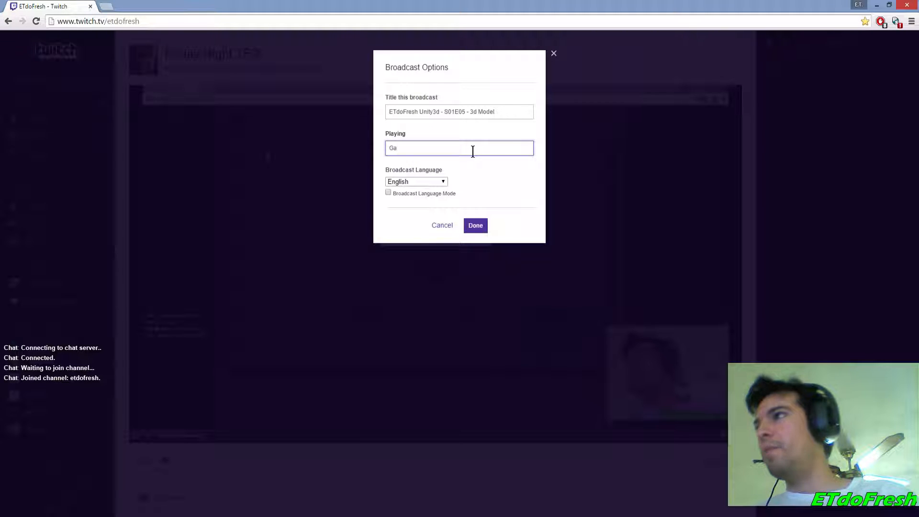
type("me")
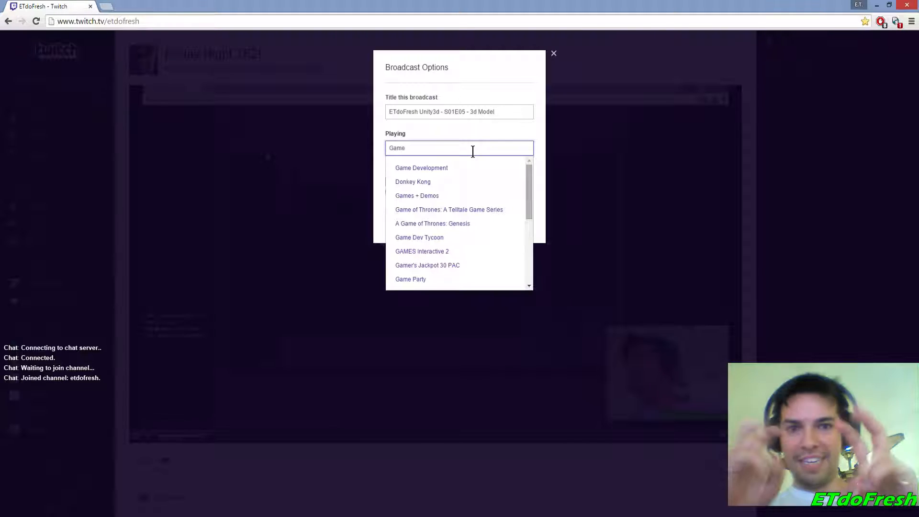
type(" Dev")
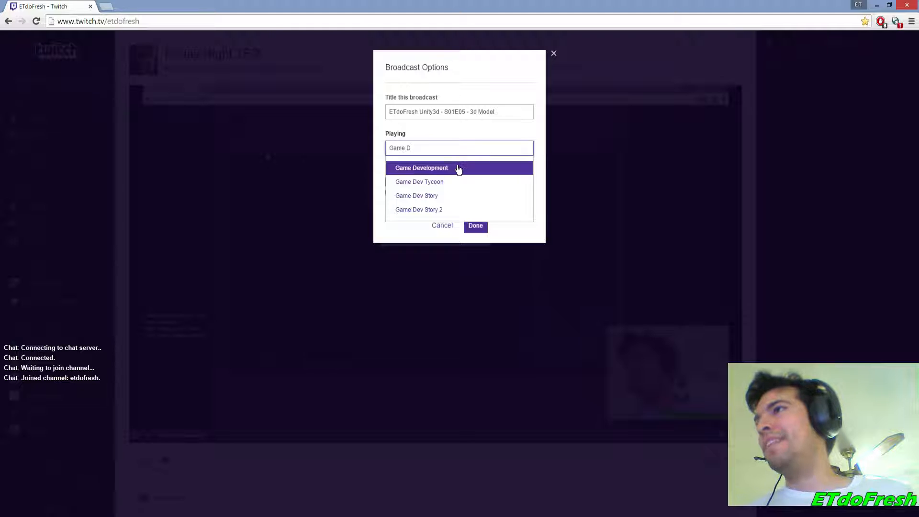
left_click(457, 168)
left_click(479, 225)
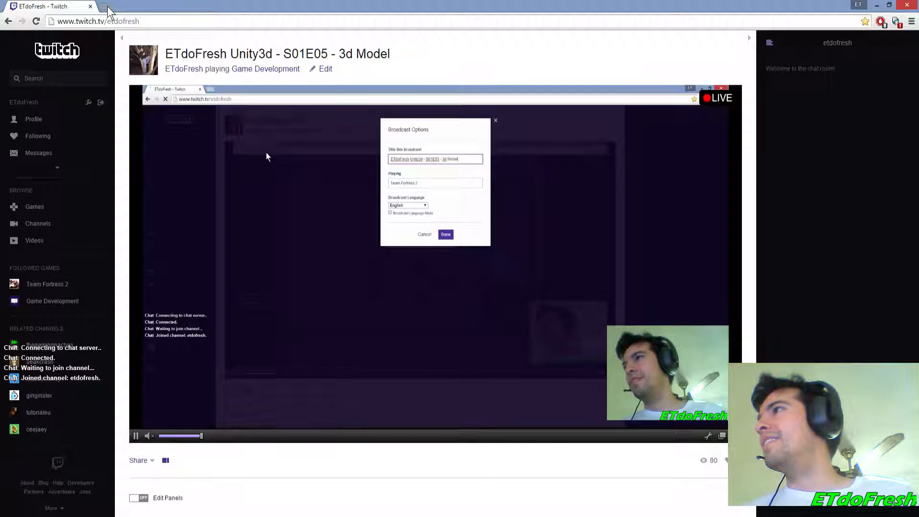
Open facebook.com in a new tab and check the notifications
key("ctrl+t")
type("facebook.com")
key("Return")
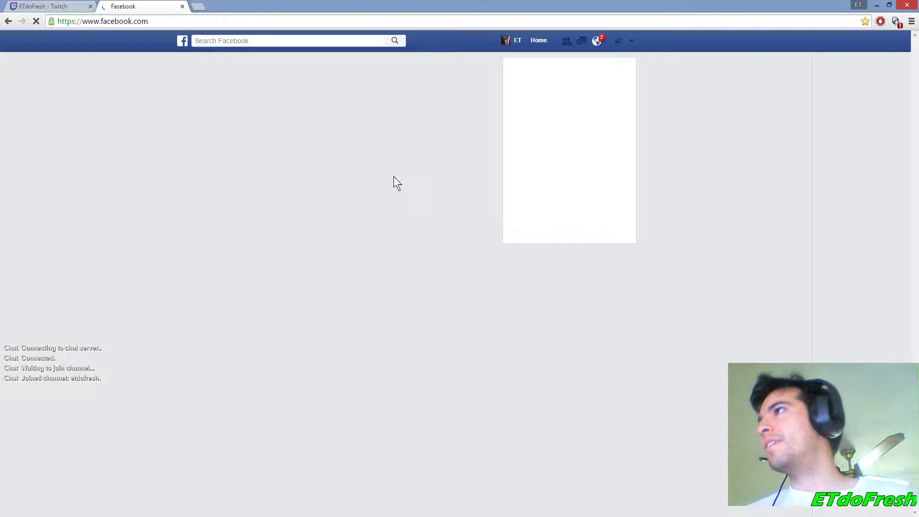
left_click(599, 42)
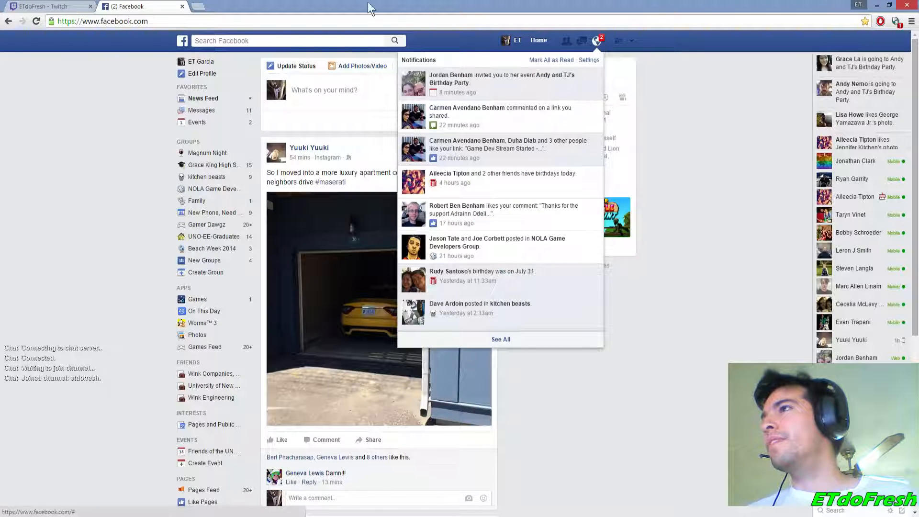
left_click(325, 88)
type("Gaem D")
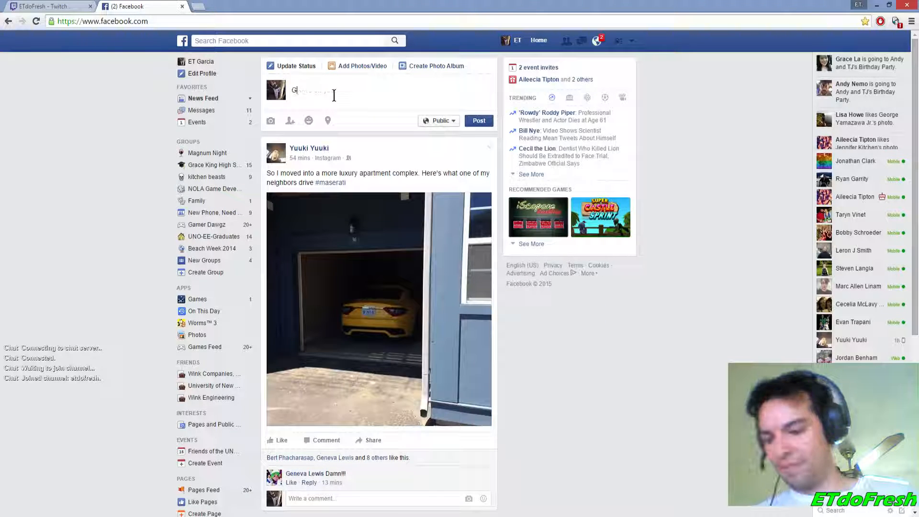
key("BackSpace")
key("BackSpace")
key("BackSpace")
key("BackSpace")
type("m")
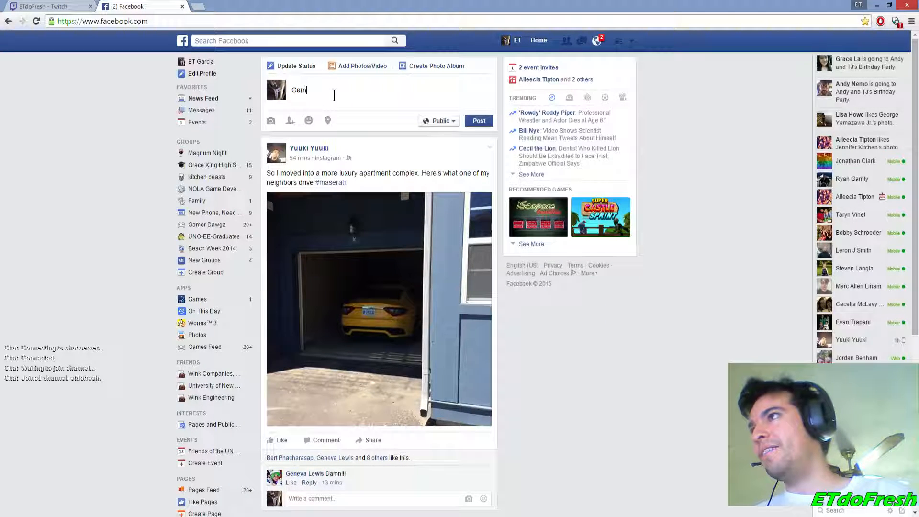
type("e Dev Stream S")
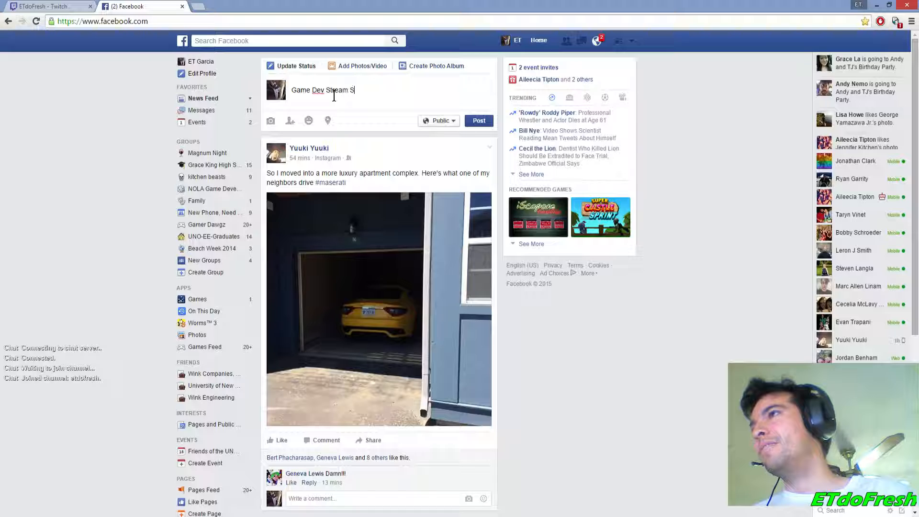
type("tarted - 3d modeling. http")
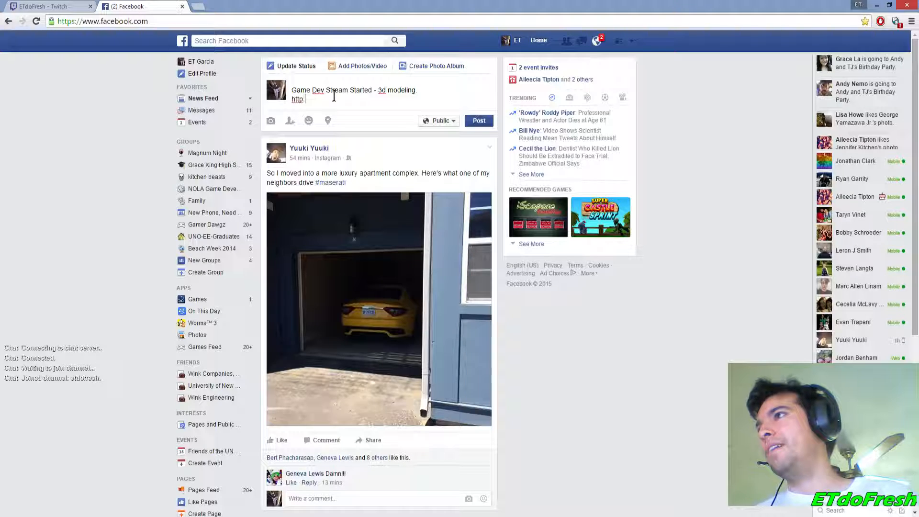
type("://www.twitch.tv/etdofresh")
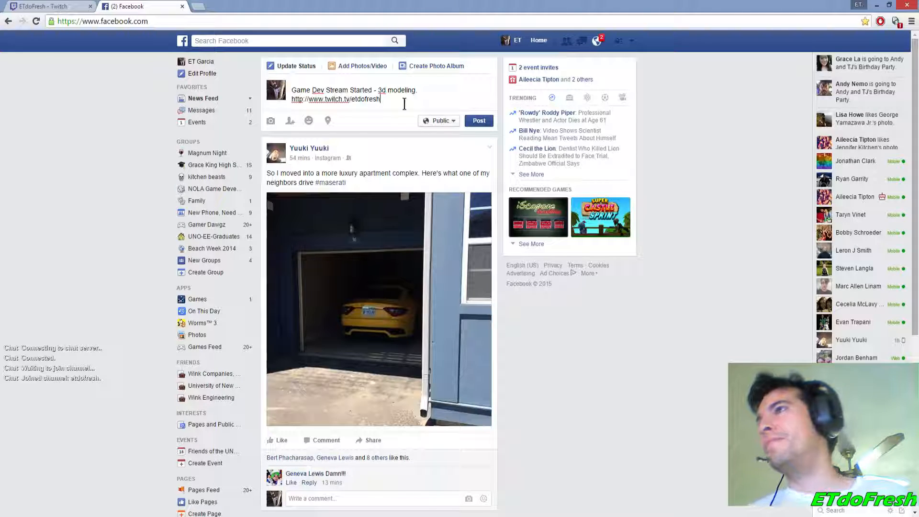
left_click(479, 121)
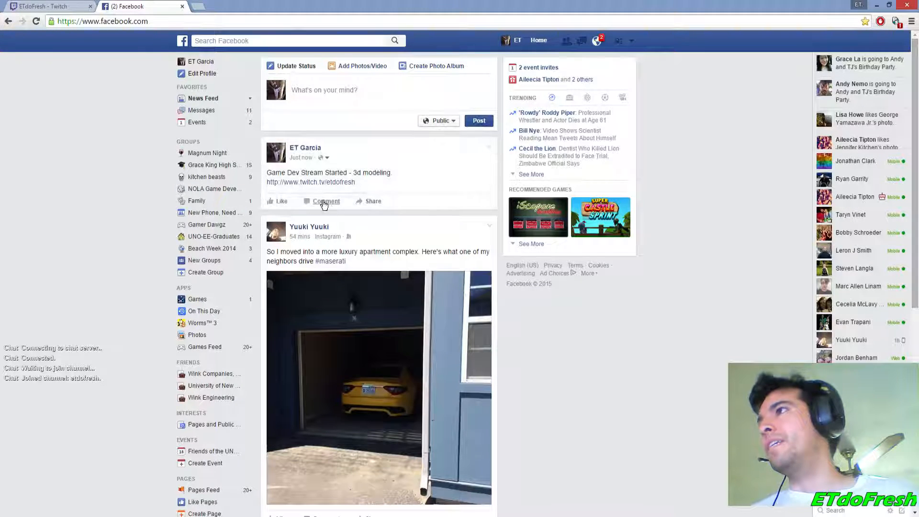
Open the stream link from the new post and close the Facebook tab
left_click(320, 185)
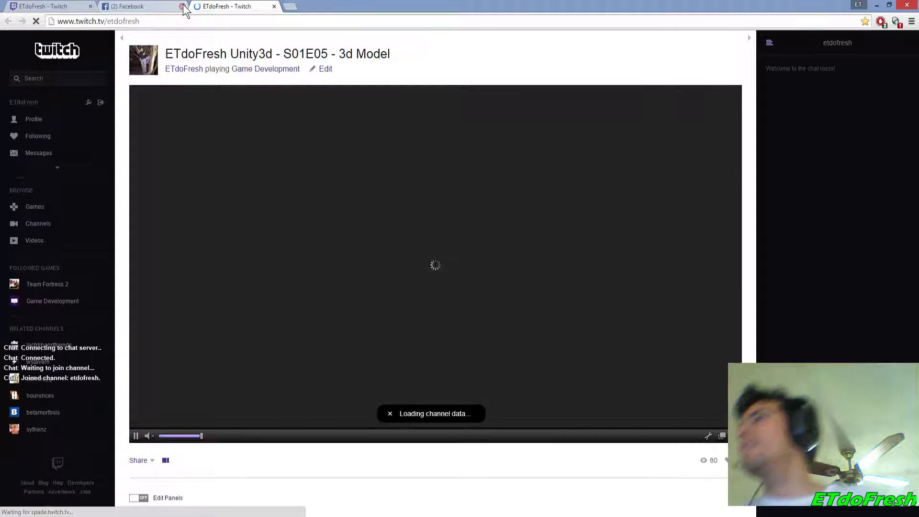
left_click(182, 7)
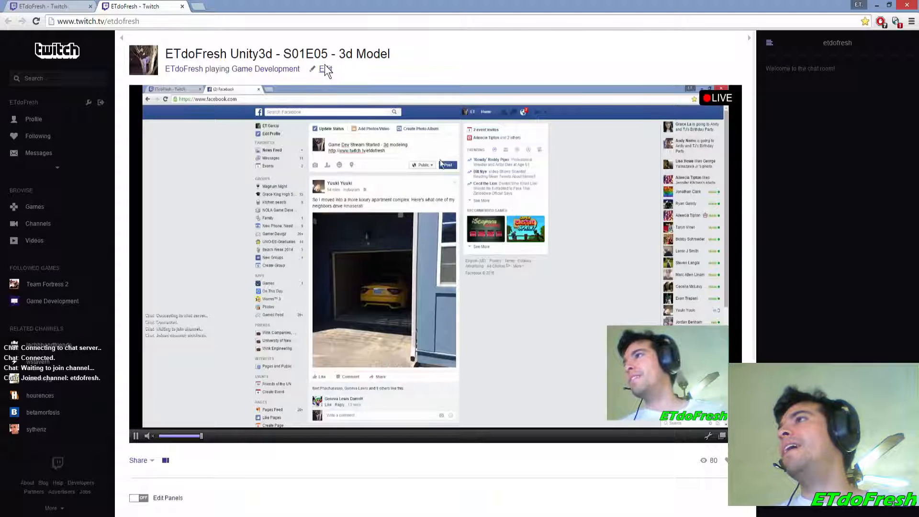
Change the broadcast title to "ETdoFresh Unity3d - S01E05 - 3d Modelling" and save it
left_click(326, 69)
left_click(506, 115)
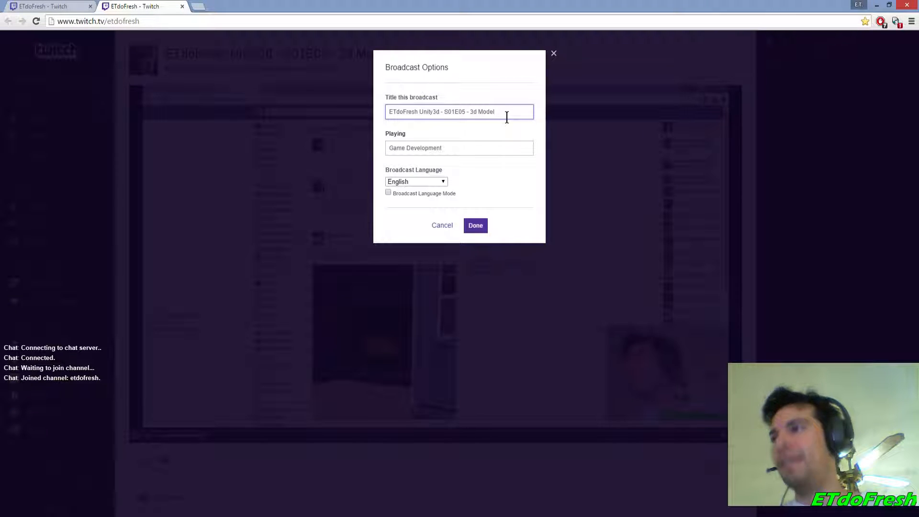
type("ing")
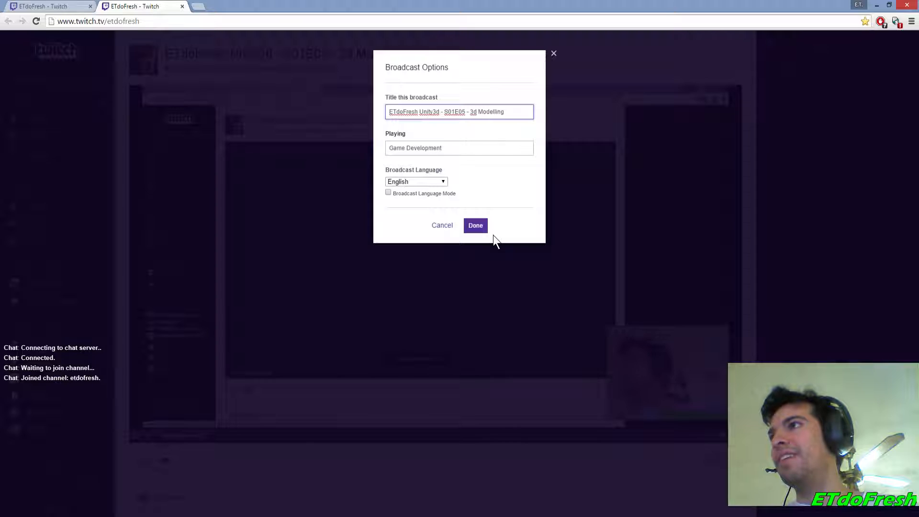
left_click(481, 228)
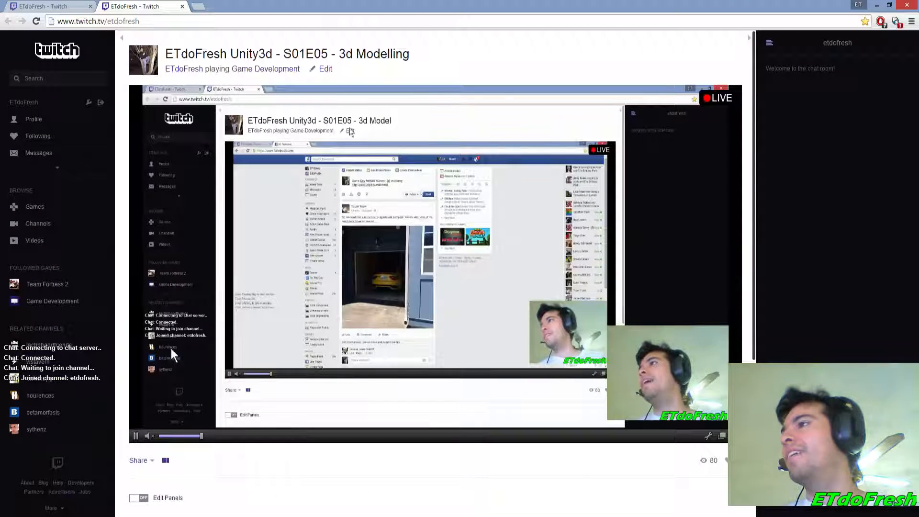
left_click(157, 20)
left_click(157, 19)
type("/dahboar")
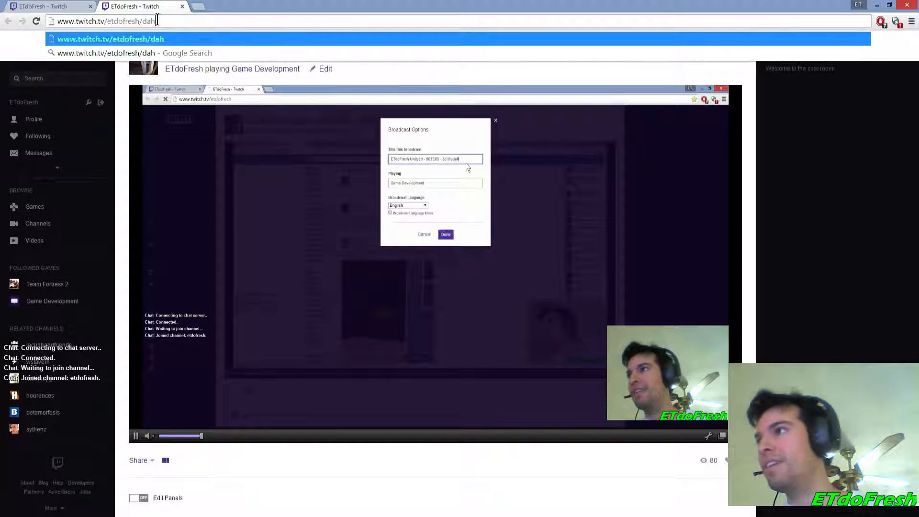
type("d")
key("Return")
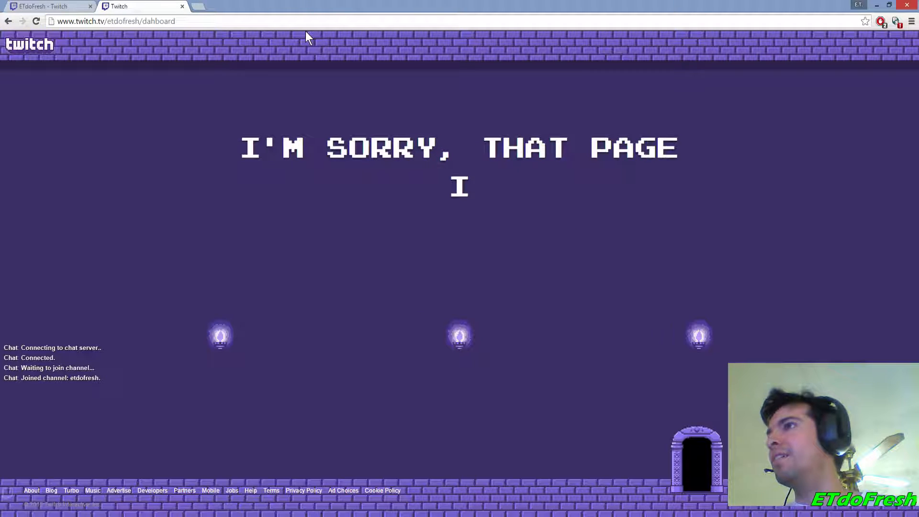
left_click(153, 21)
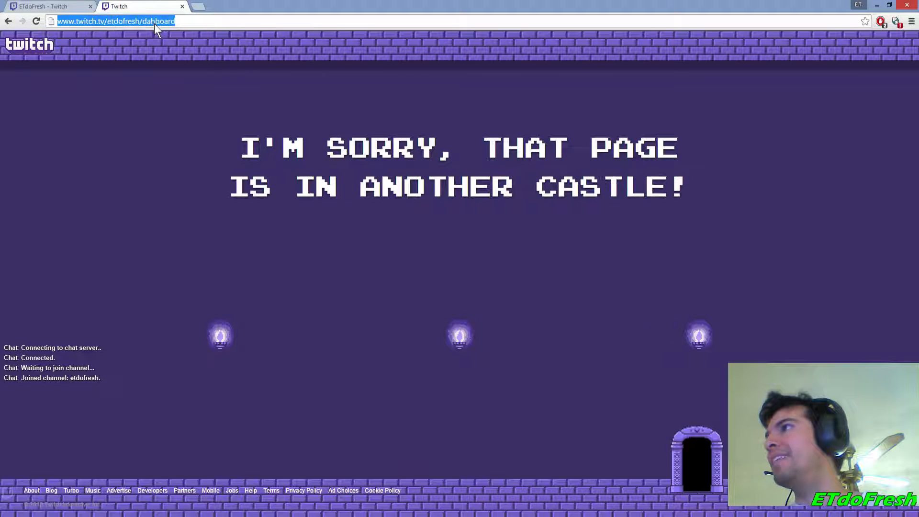
key("Right")
key("Left")
key("Left")
key("Left")
key("Left")
key("Left")
key("Left")
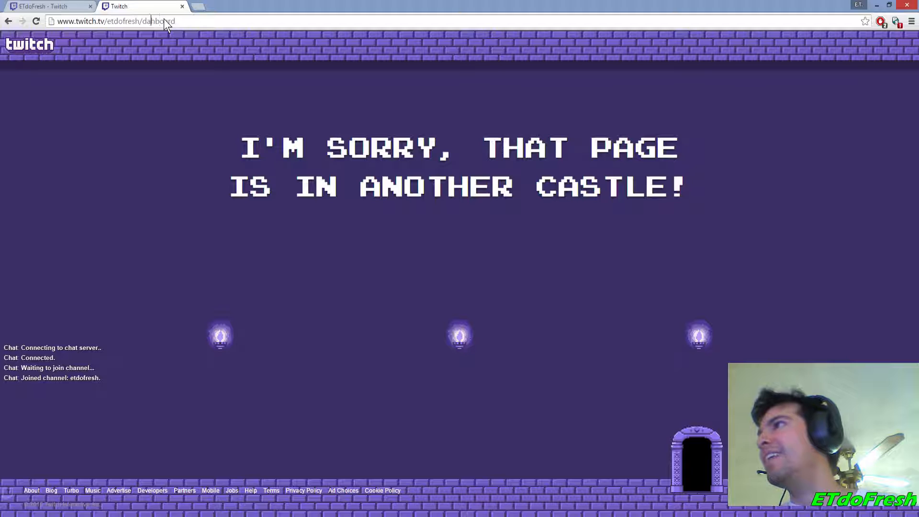
type("s")
key("Return")
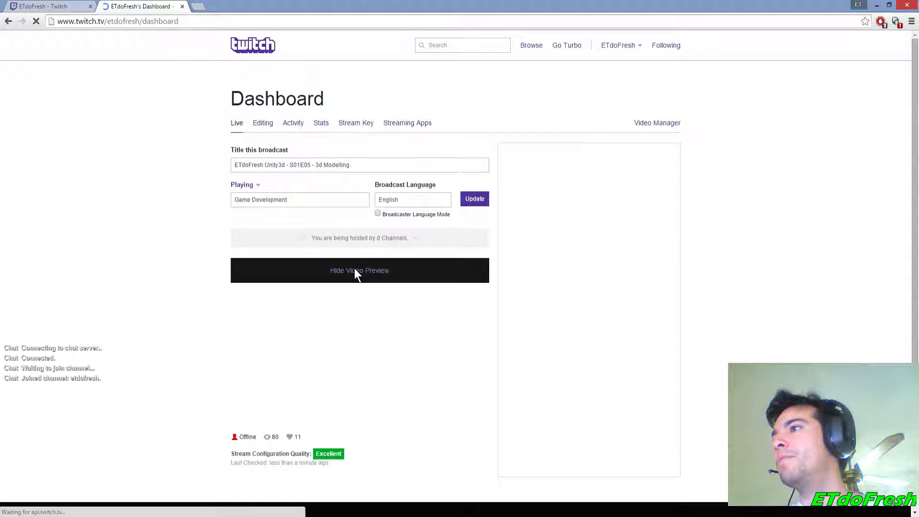
Hide the video preview on the dashboard and switch to the TestStream project in Unity
left_click(354, 270)
left_click_drag(148, 6, 192, 6)
key("alt+Tab")
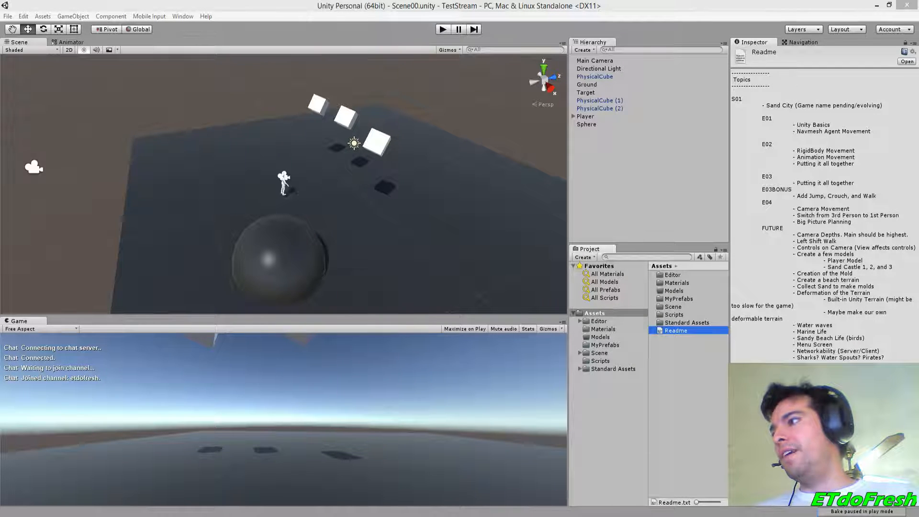
Open the Readme file from the project's Assets folder to review the episode topics
key("super")
left_click(347, 137)
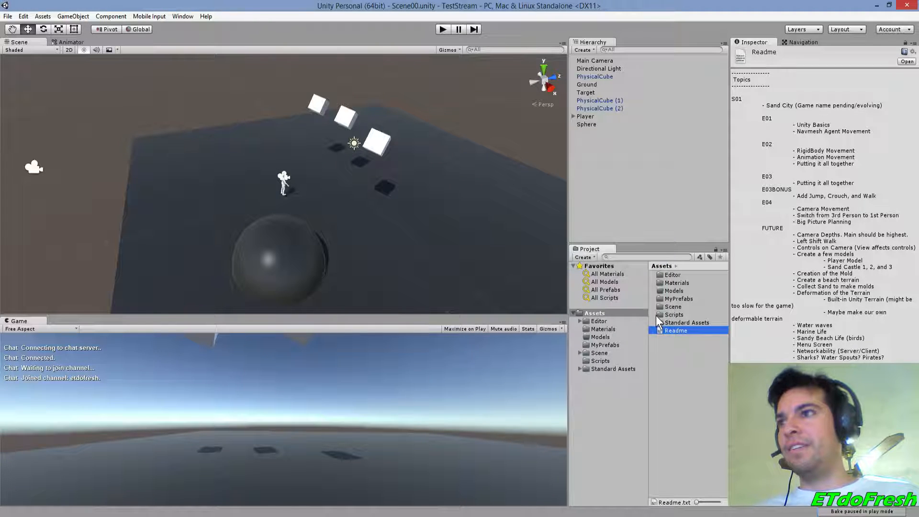
double_click(679, 332)
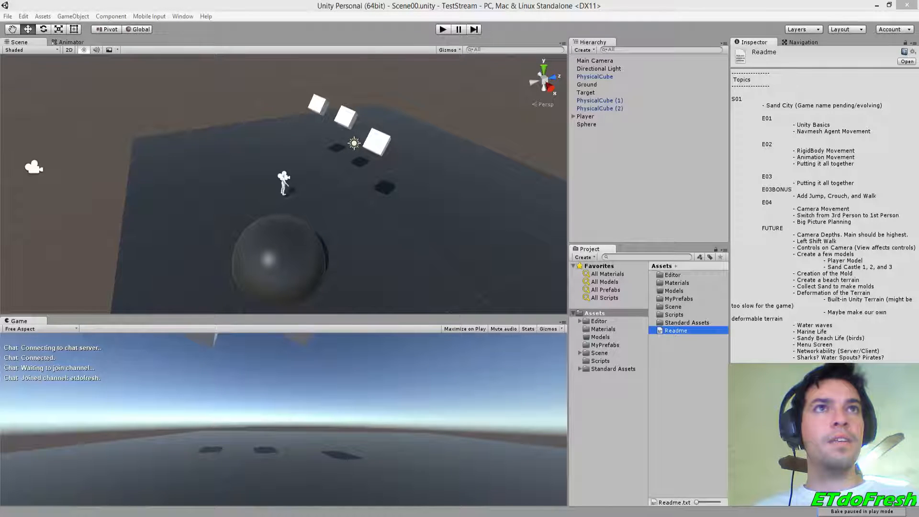
Switch to the empty untitled scene in 3ds Max
key("alt+Tab")
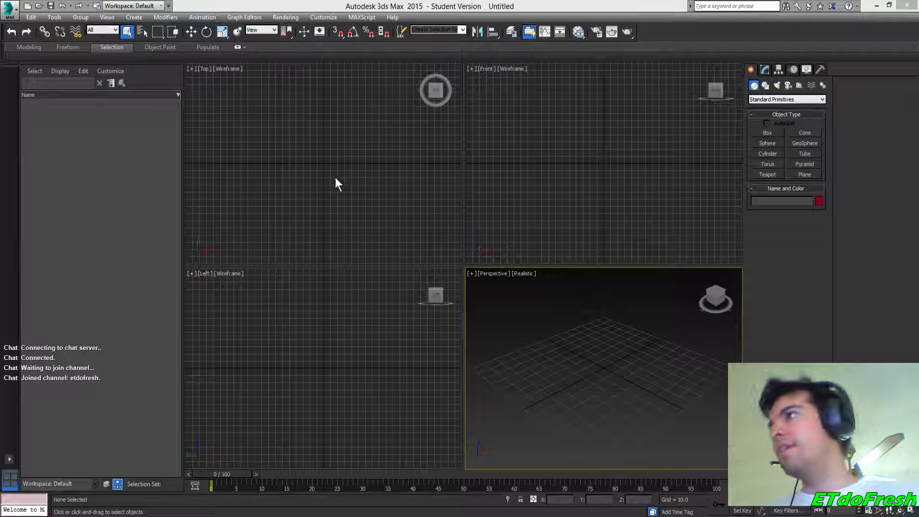
left_click(356, 6)
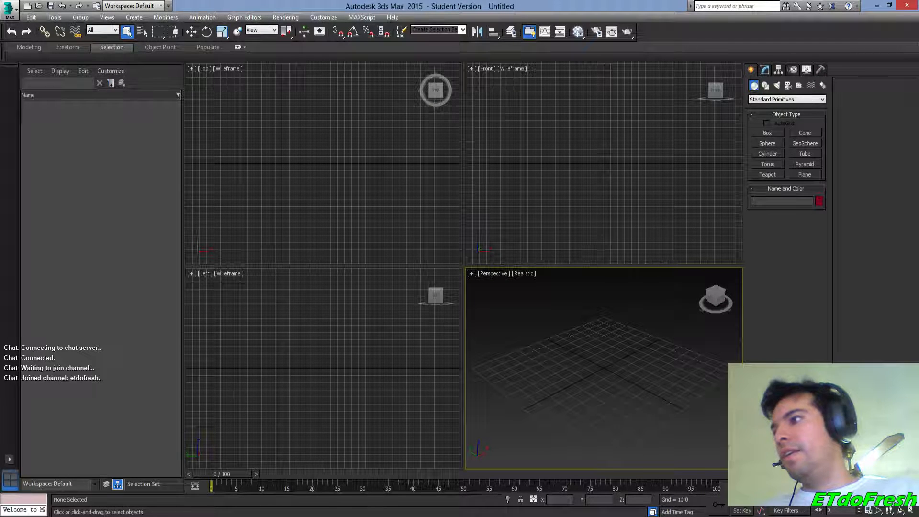
Switch to the Readme in Visual Studio and add an E05 heading on its own line above FUTURE
key("alt+Tab")
key("Up")
key("Up")
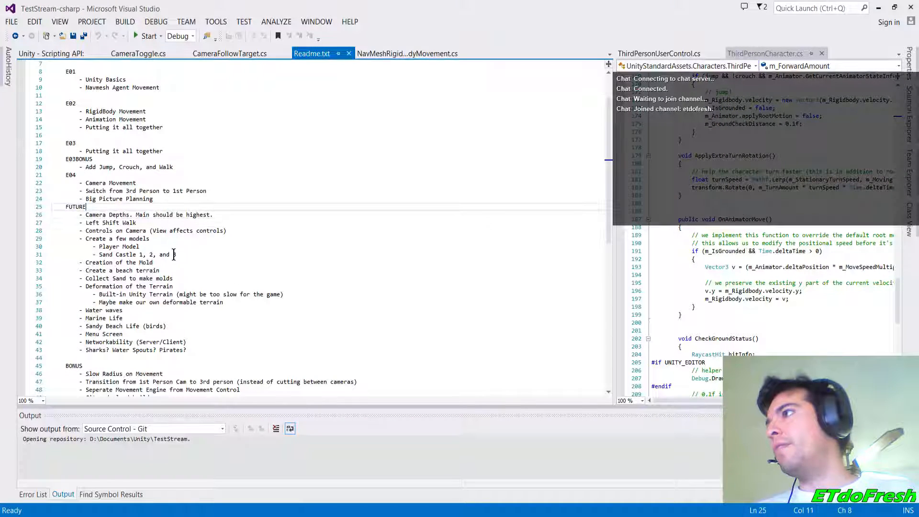
key("Return")
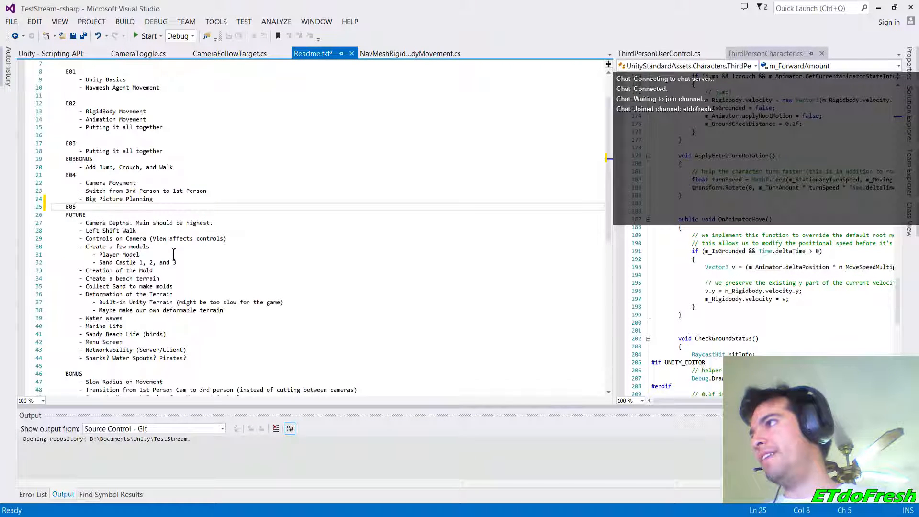
Move the "Camera Depths" and "Left Shift Walk" entries from FUTURE to E05, keeping "Controls on Camera" under FUTURE
key("Down")
key("Down")
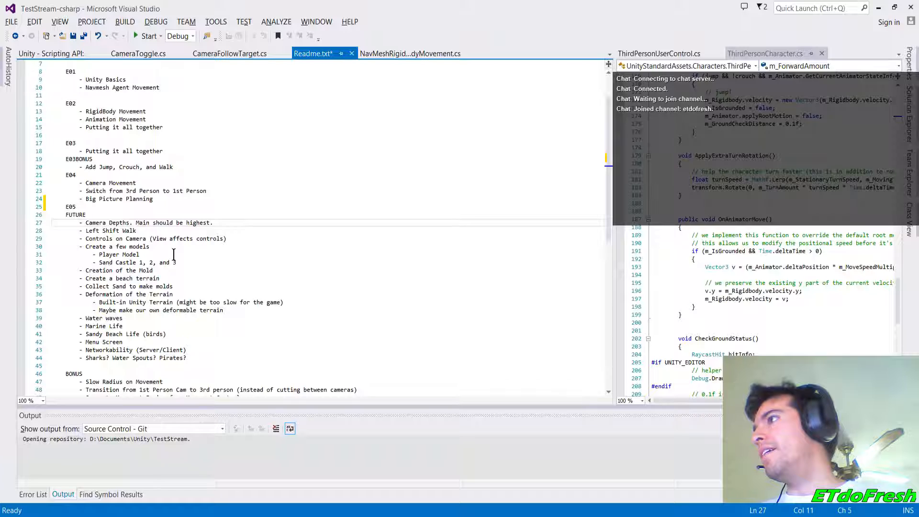
key("Up")
key("alt+Down")
key("alt+Down")
key("Down")
key("alt+Up")
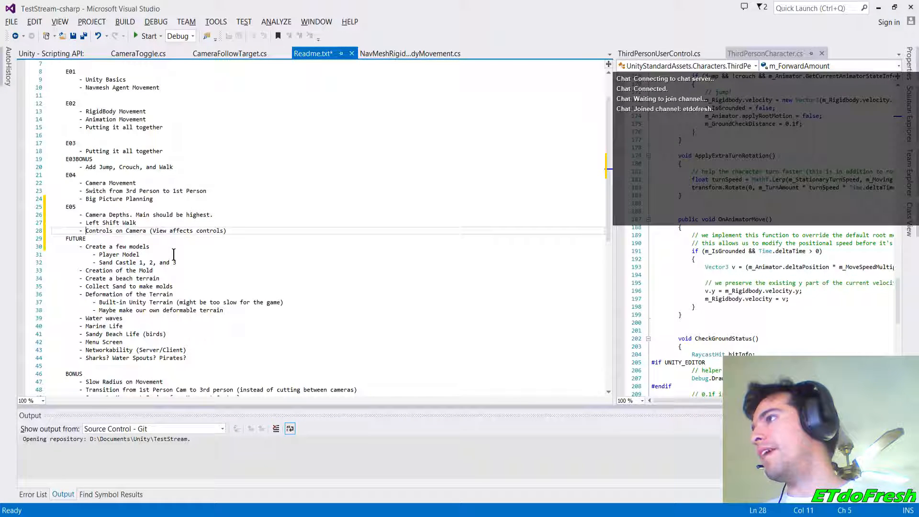
key("alt+Down")
Move "Create a few models" with its Player Model and Sand Castle sub-items from FUTURE to below "Left Shift Walk" in E05
key("Down")
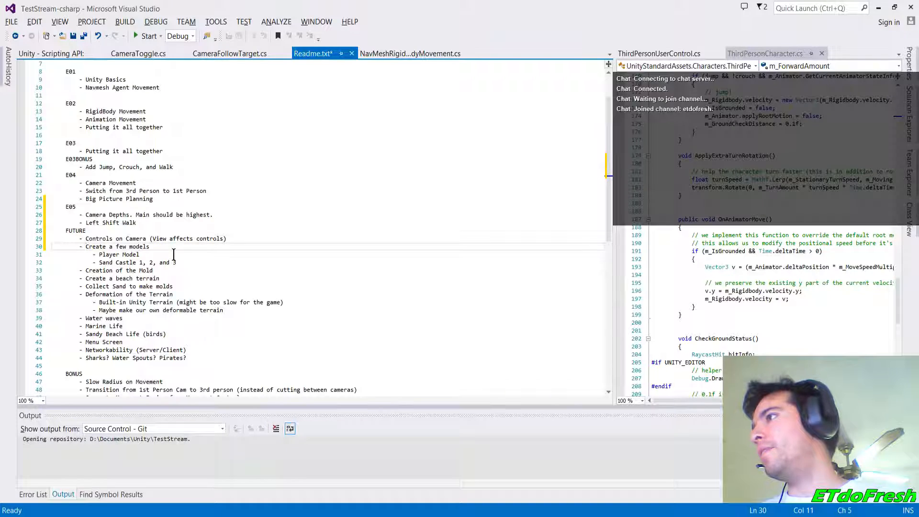
key("shift+Down")
key("shift+Down")
key("shift+End")
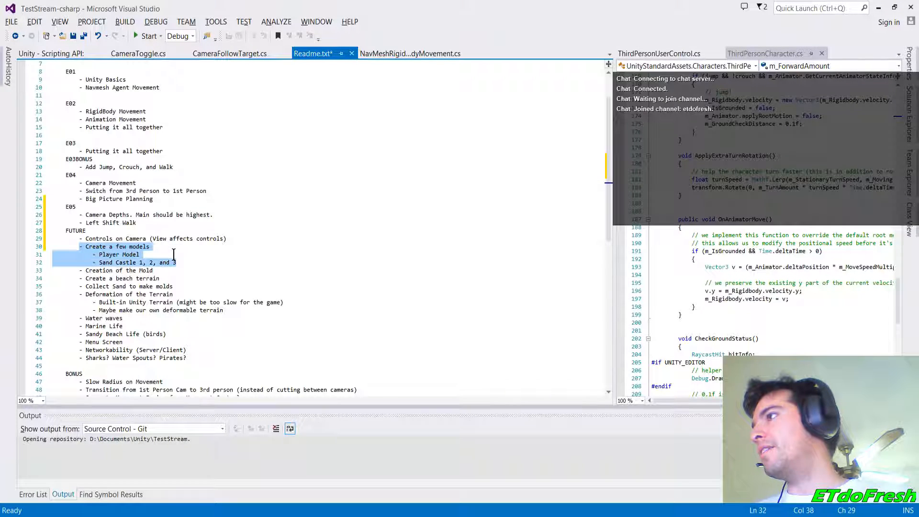
key("alt+Up")
key("alt+Up")
key("alt+Down")
key("End")
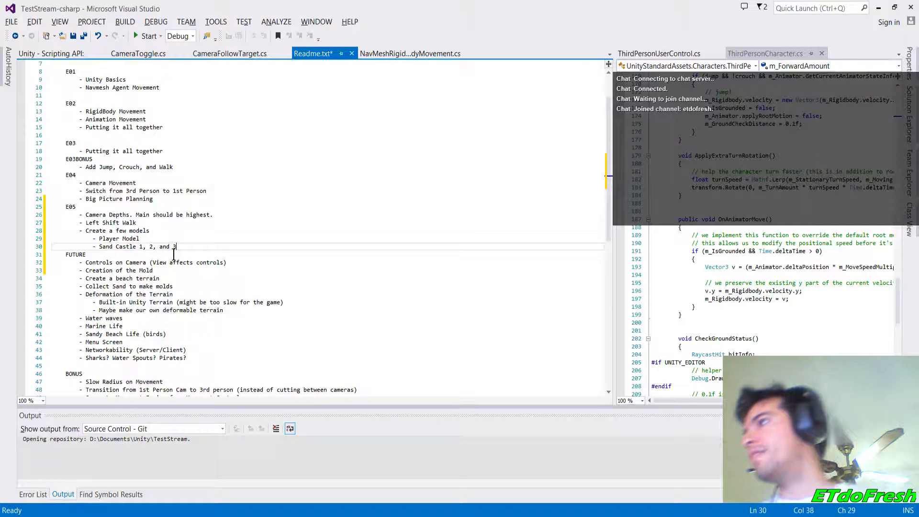
Move the "Create a few models" block to the start of the E05 list and save the Readme
key("shift+Home")
key("shift+Up")
key("shift+Up")
key("alt+Up")
key("alt+Up")
key("Down")
key("Down")
key("Down")
key("Down")
key("Down")
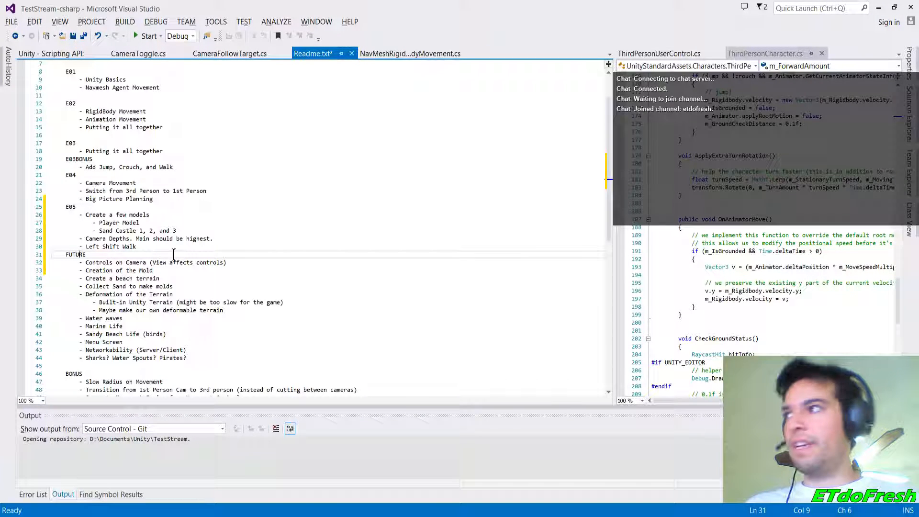
key("Down")
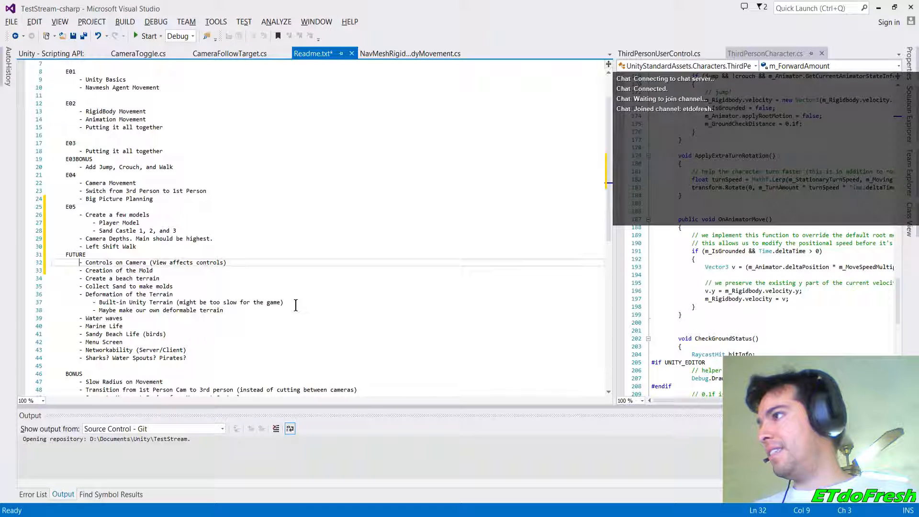
key("ctrl+s")
Switch to Open Broadcaster Software and open its Scene Switcher settings
key("alt+Tab")
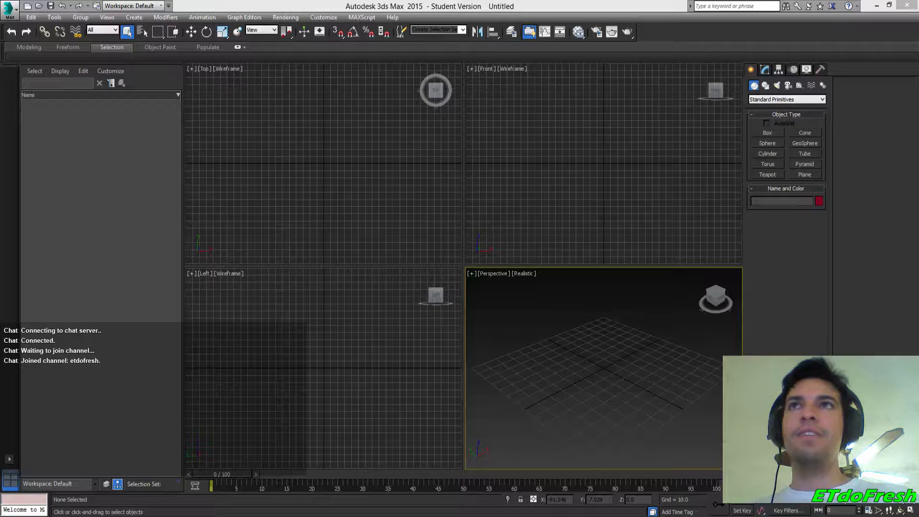
left_click_drag(918, 115, 543, 1)
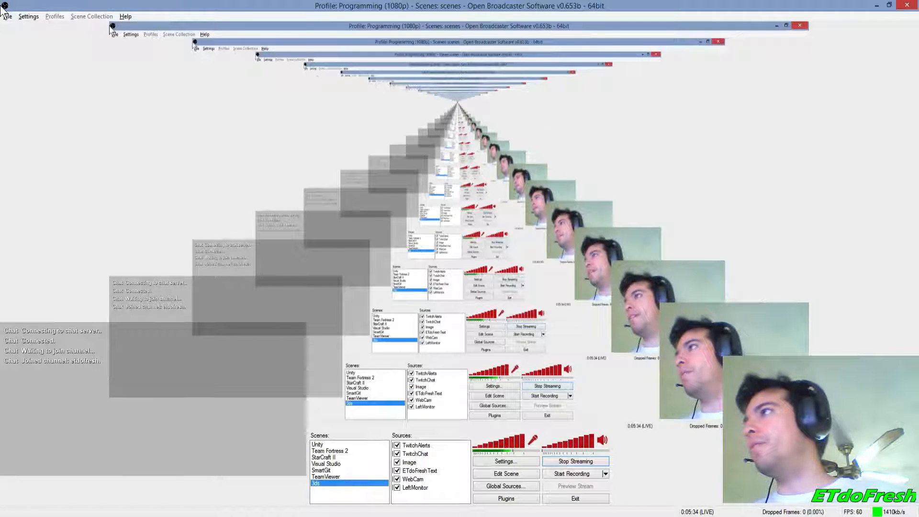
left_click(8, 17)
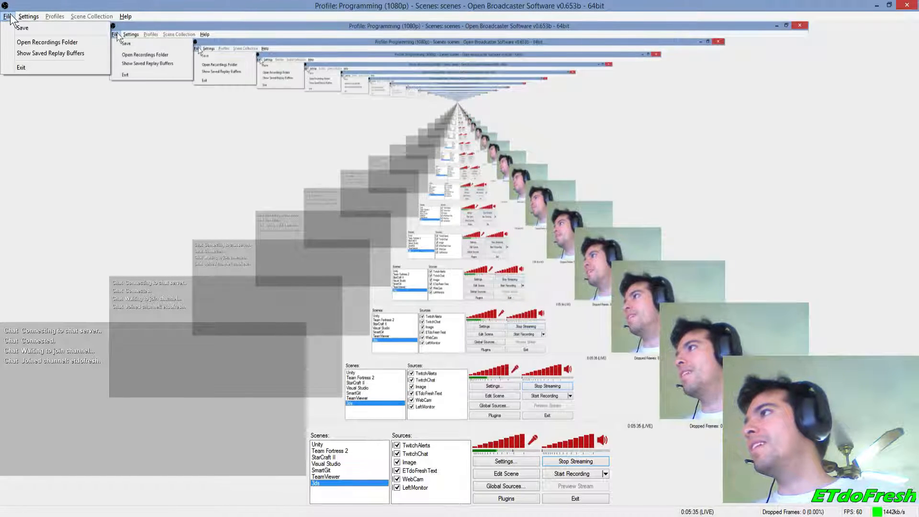
left_click(35, 27)
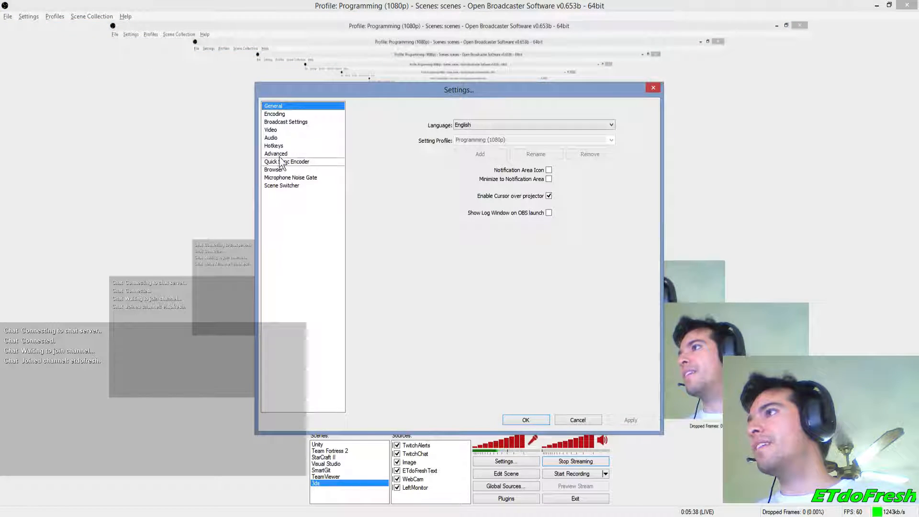
left_click(282, 186)
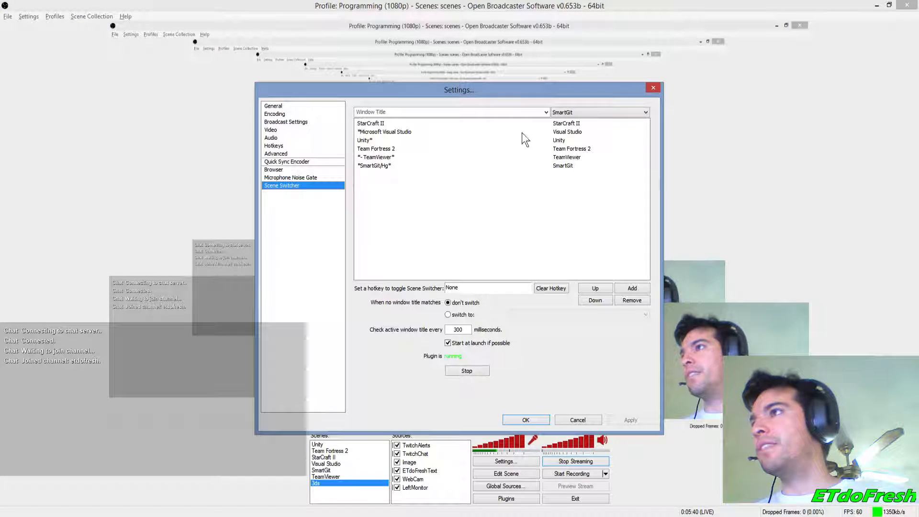
Pick the 3ds Max window as the Scene Switcher's window title and shorten it to *3ds Max*
left_click(545, 113)
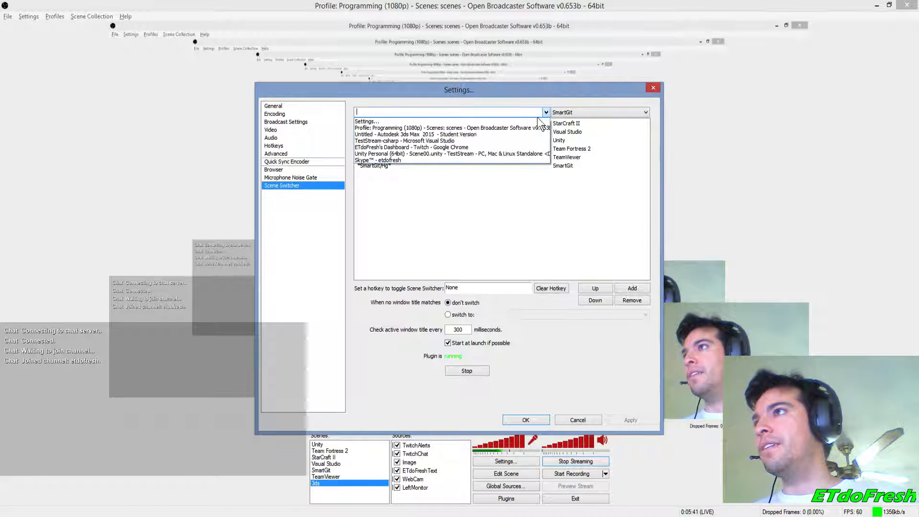
left_click(467, 134)
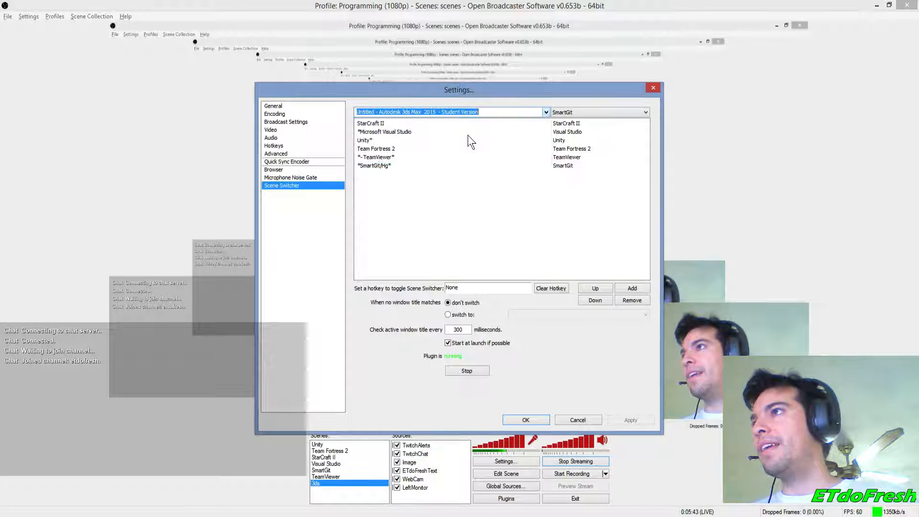
left_click(400, 111)
key("shift+Home")
type("*")
key("Right")
key("Right")
key("Right")
key("Right")
key("Right")
key("Right")
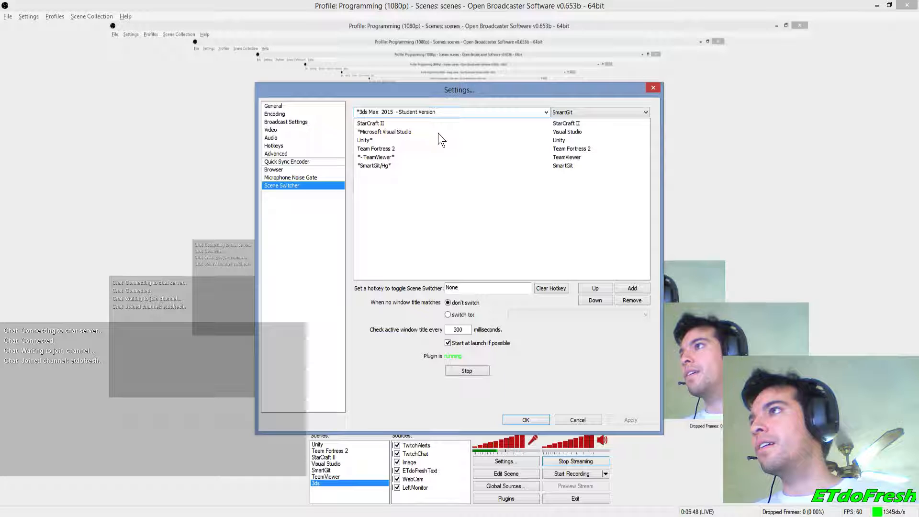
key("shift+End")
type("*")
Try to link the *3ds Max* window title to the 3ds scene and accept the settings
left_click(561, 112)
left_click(573, 162)
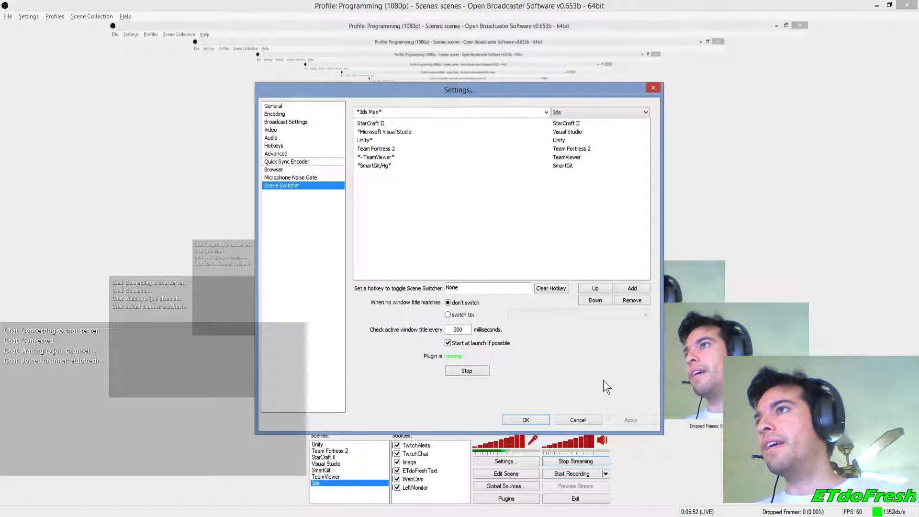
left_click(532, 420)
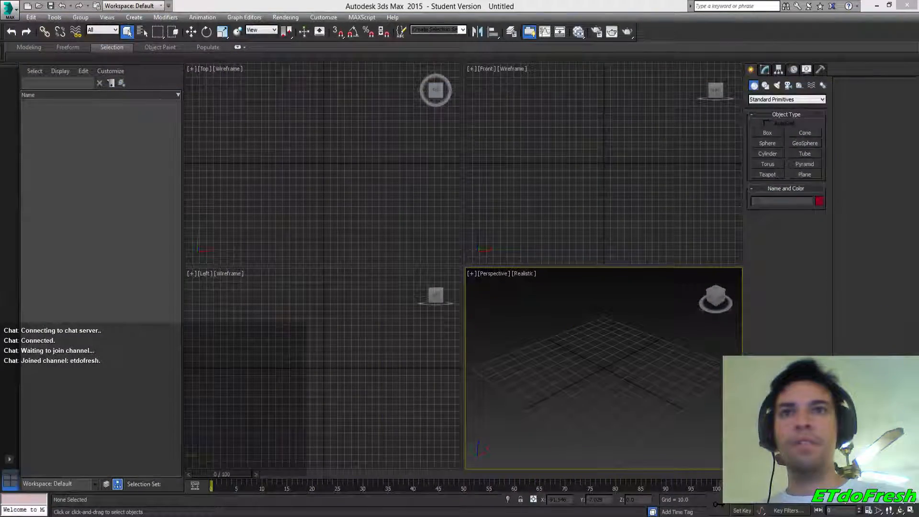
Switch from Visual Studio to 3ds Max to test the automatic scene switching
left_click(146, 515)
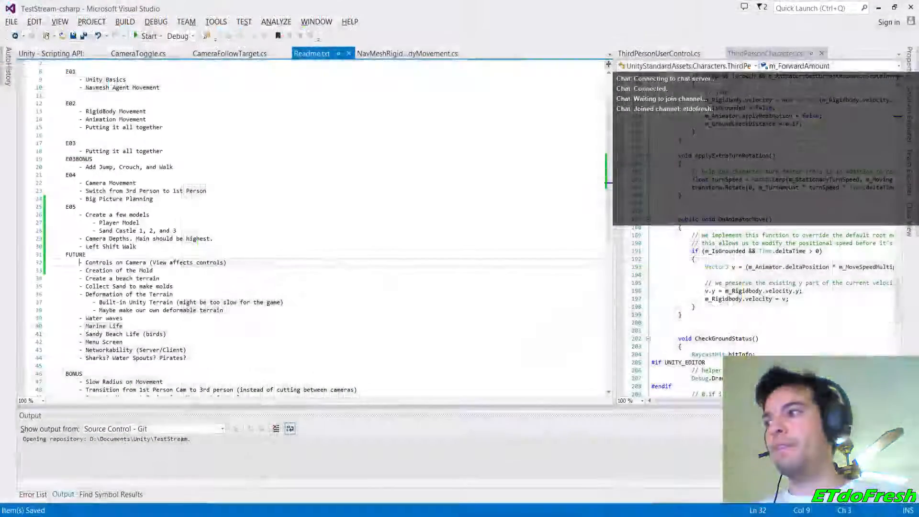
mouse_move(216, 516)
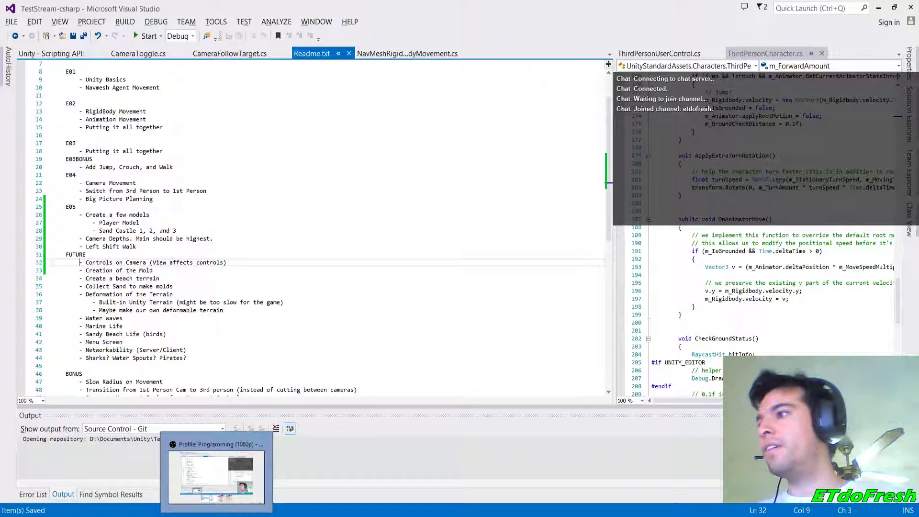
left_click(275, 516)
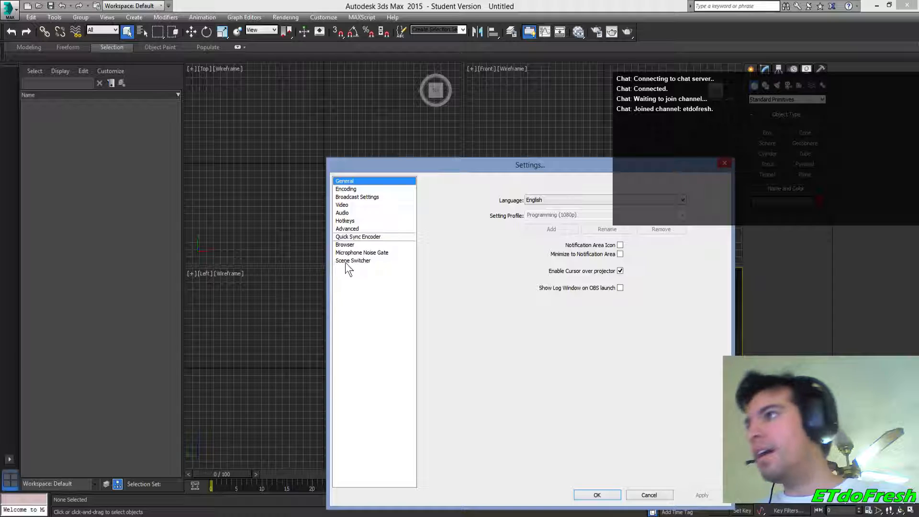
Reopen the Scene Switcher settings and enter *3ds Max* as the window title, based on the 3ds Max window
left_click(346, 260)
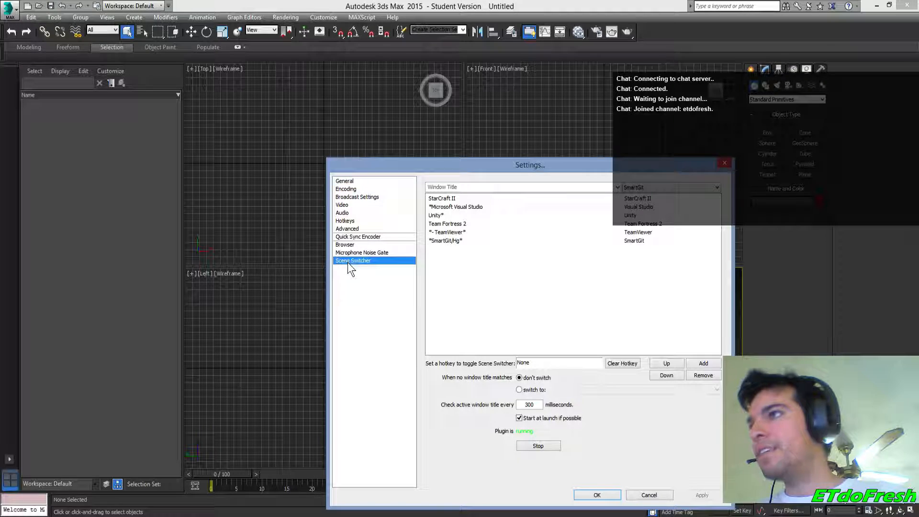
left_click(497, 187)
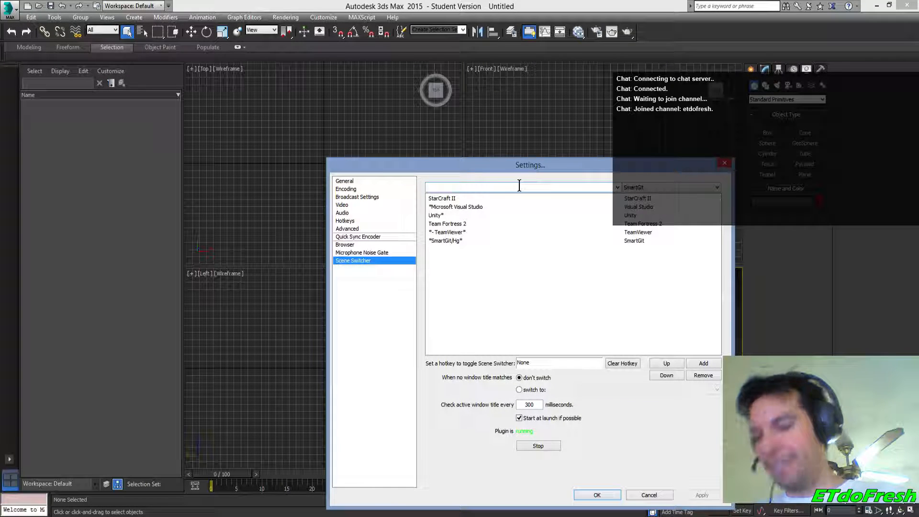
left_click(617, 187)
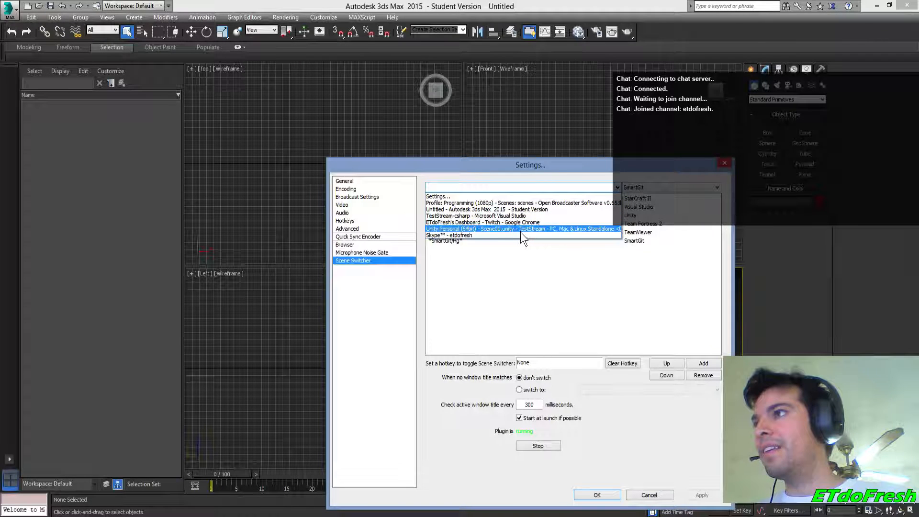
left_click(532, 210)
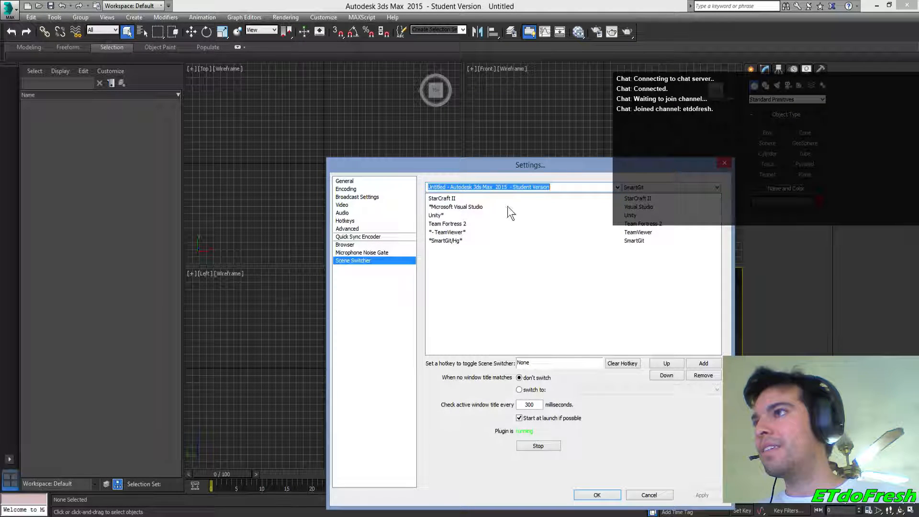
left_click(475, 190)
key("shift+Home")
type("*")
key("Right")
key("Right")
key("Right")
key("Right")
key("Right")
key("Right")
key("Right")
key("shift+End")
type("*")
Add the *3ds Max* rule with the 3ds scene, save the settings, and test it by switching windows
left_click(717, 187)
left_click(685, 237)
left_click(703, 363)
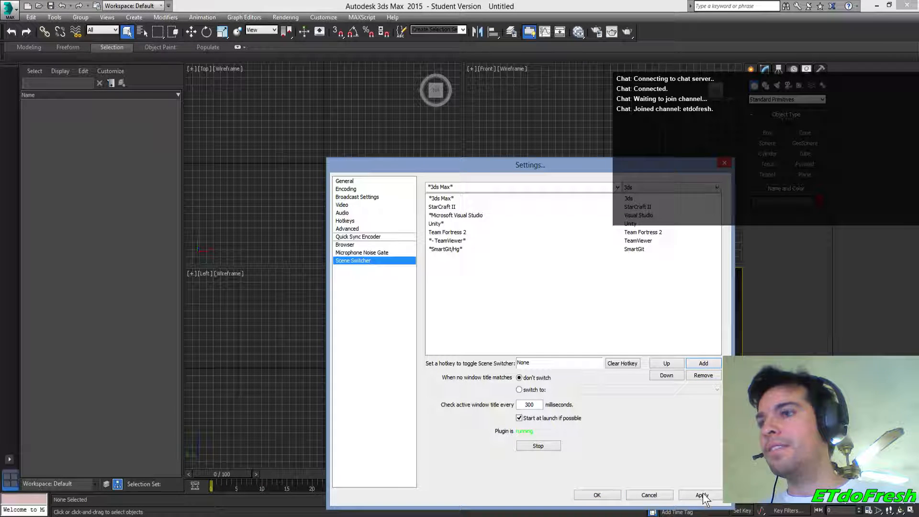
left_click(703, 497)
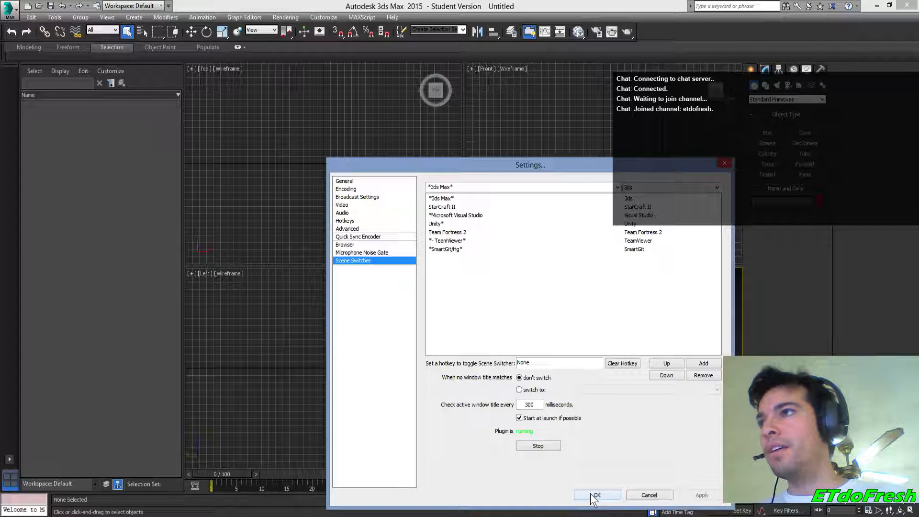
left_click(593, 495)
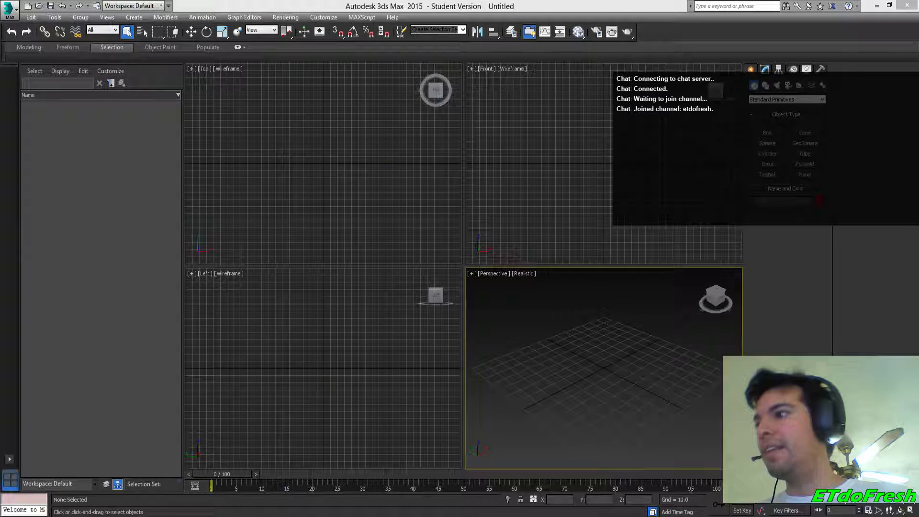
key("alt+Tab")
key("alt+Tab")
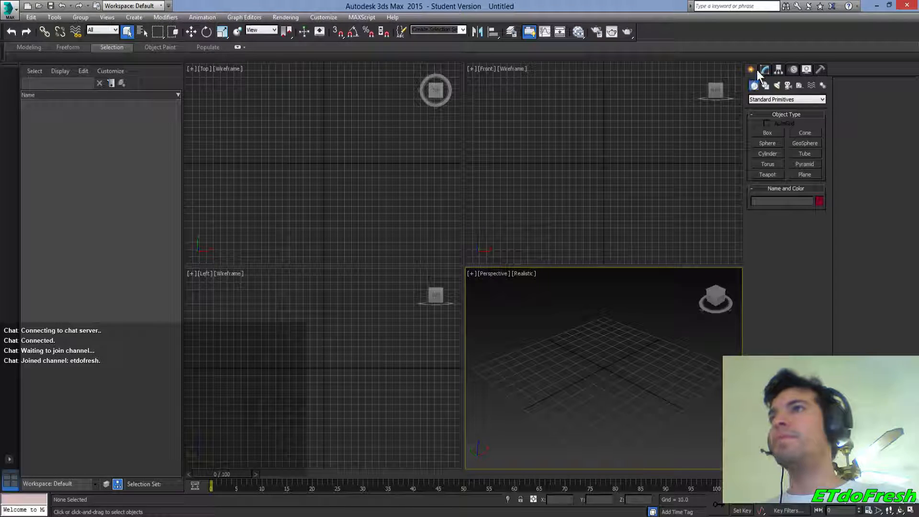
Create a CATParent with the Base Human rig at the centre of the Perspective grid, with a CATUnits ratio of about 0.31
left_click(798, 85)
left_click(776, 98)
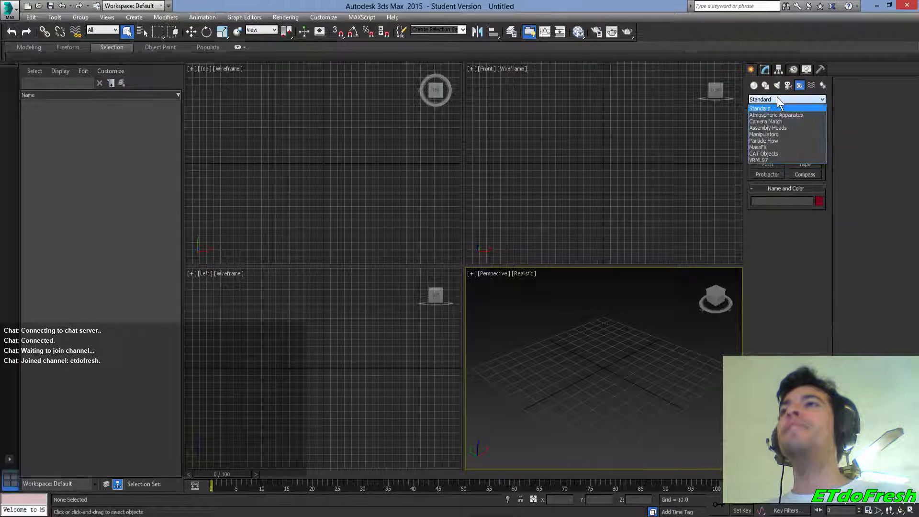
left_click(768, 153)
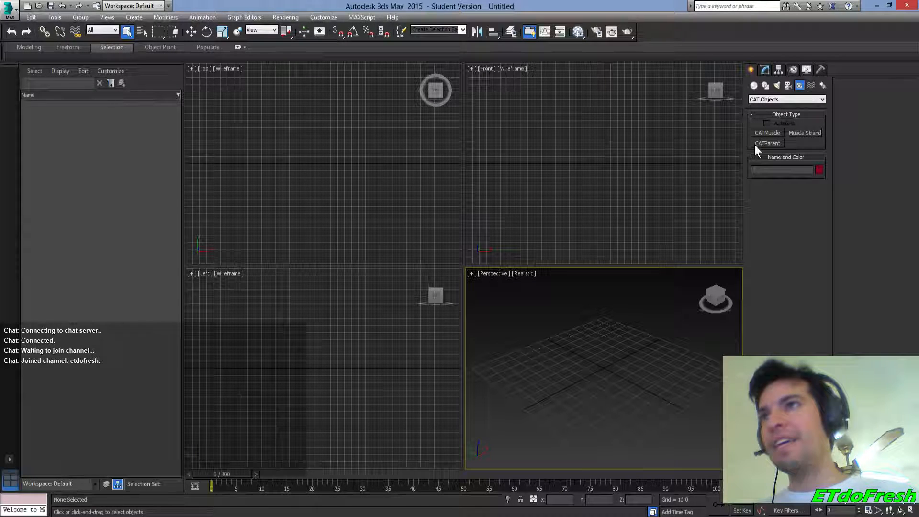
left_click(769, 143)
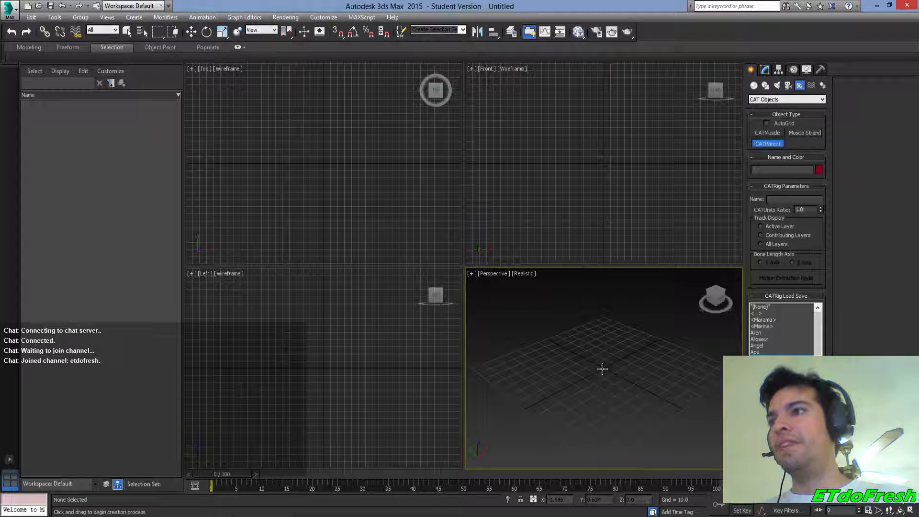
left_click_drag(603, 367, 624, 377)
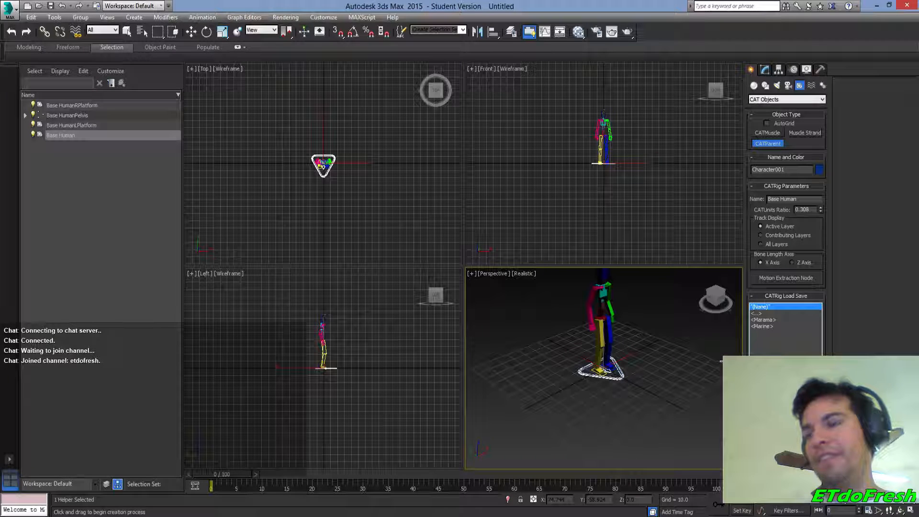
middle_click_drag(658, 351, 658, 381)
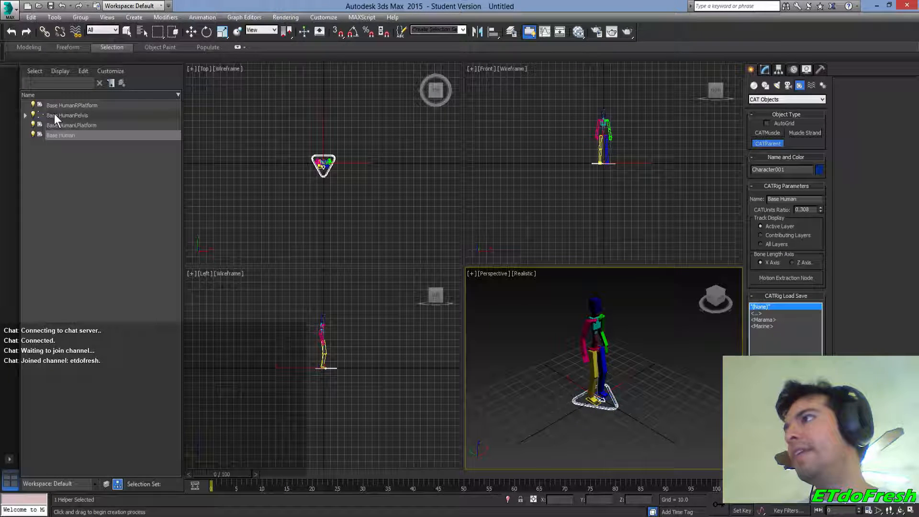
Select Base HumanPelvis with all its child bones and expand the selected hierarchy in the scene list
left_click(35, 71)
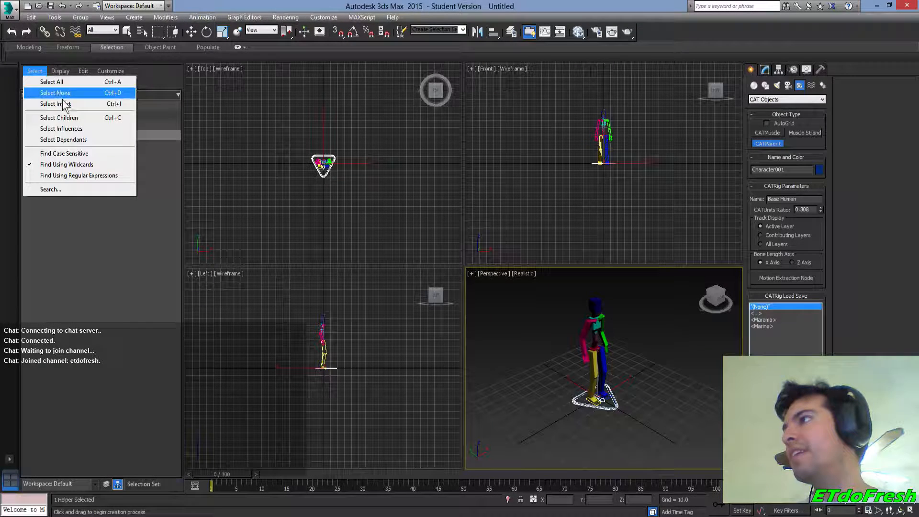
left_click(77, 116)
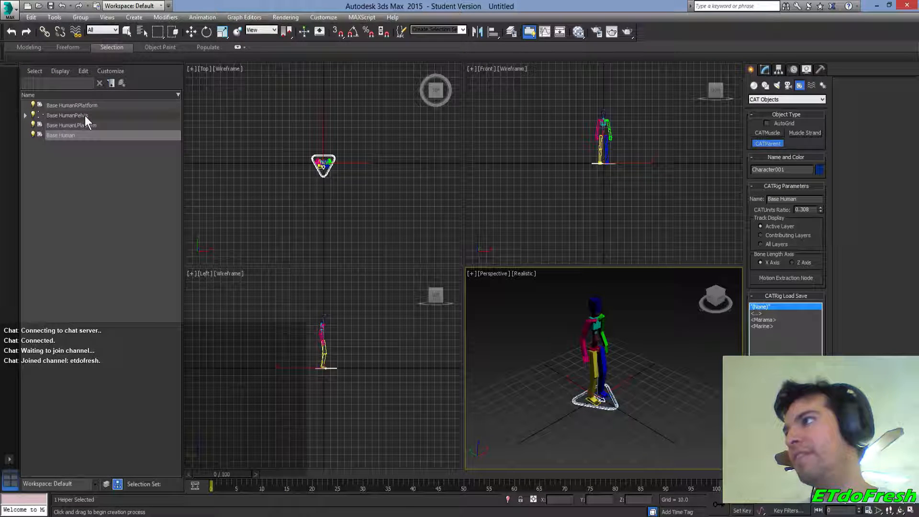
left_click(24, 115)
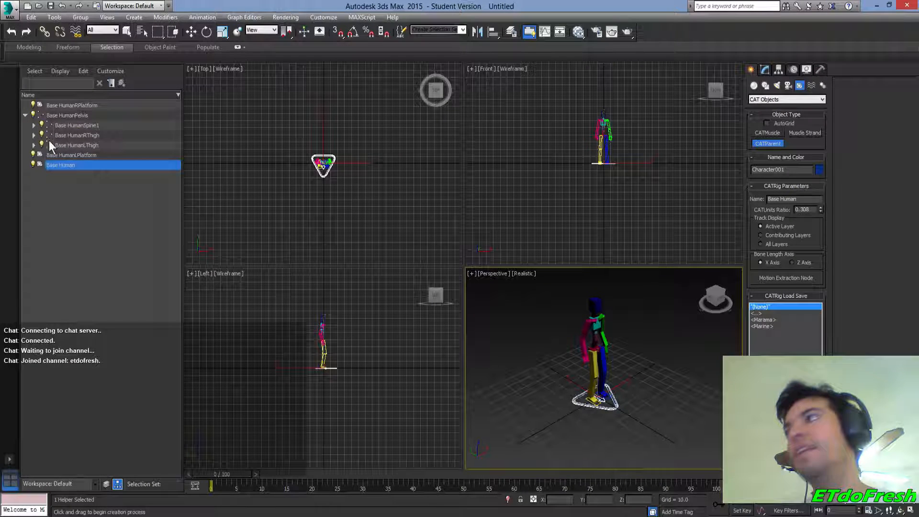
left_click(25, 115)
double_click(58, 118)
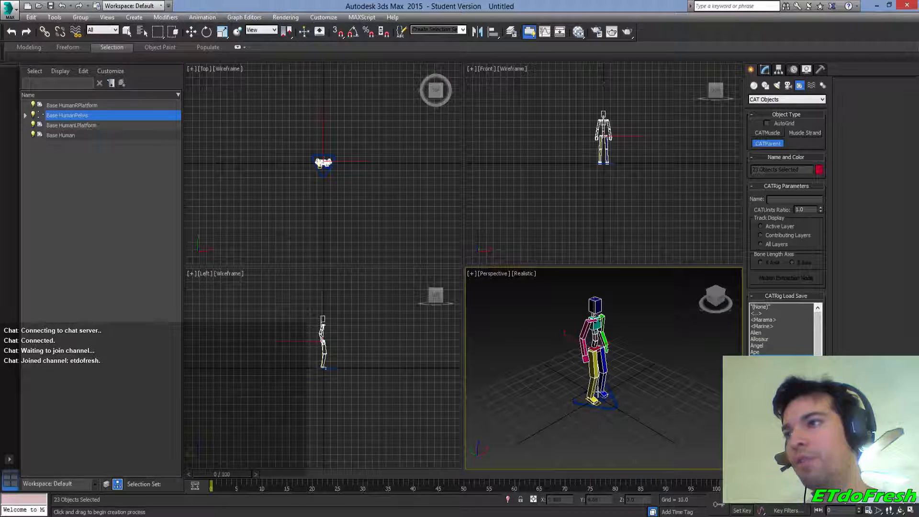
left_click(59, 71)
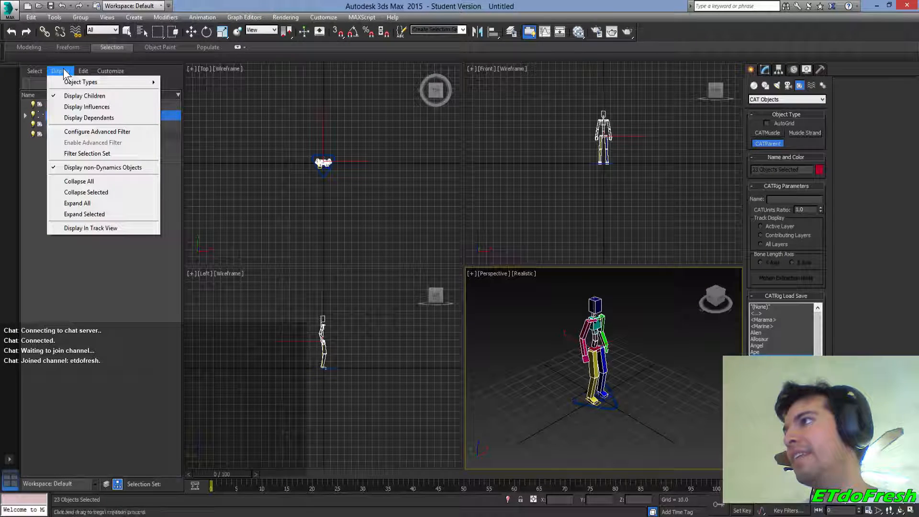
left_click(97, 214)
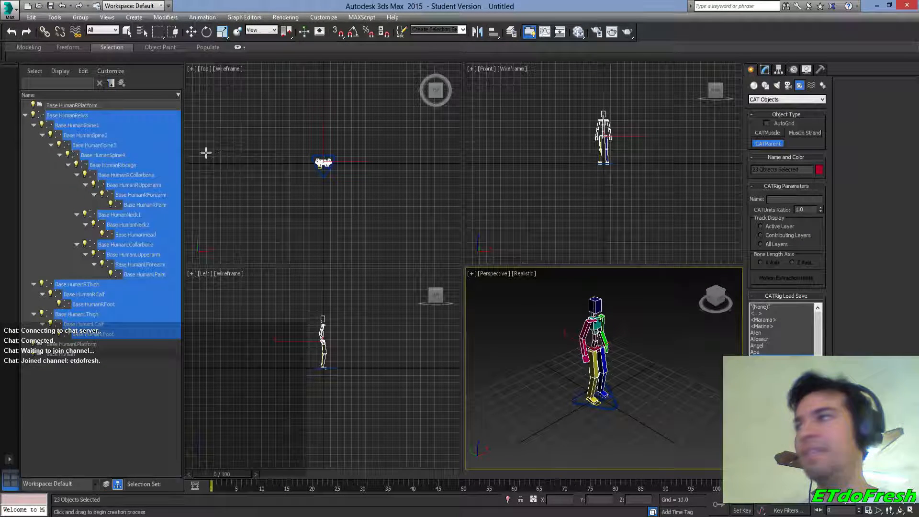
left_click(50, 19)
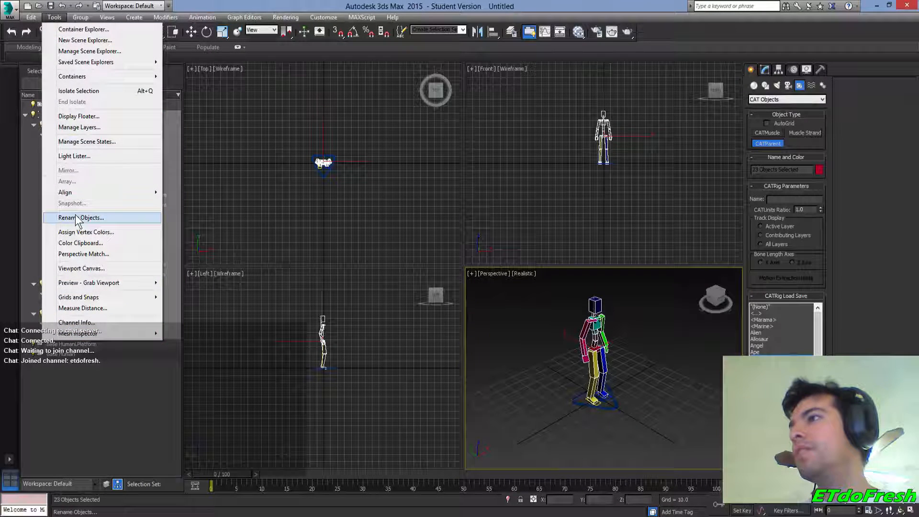
left_click(245, 19)
double_click(70, 116)
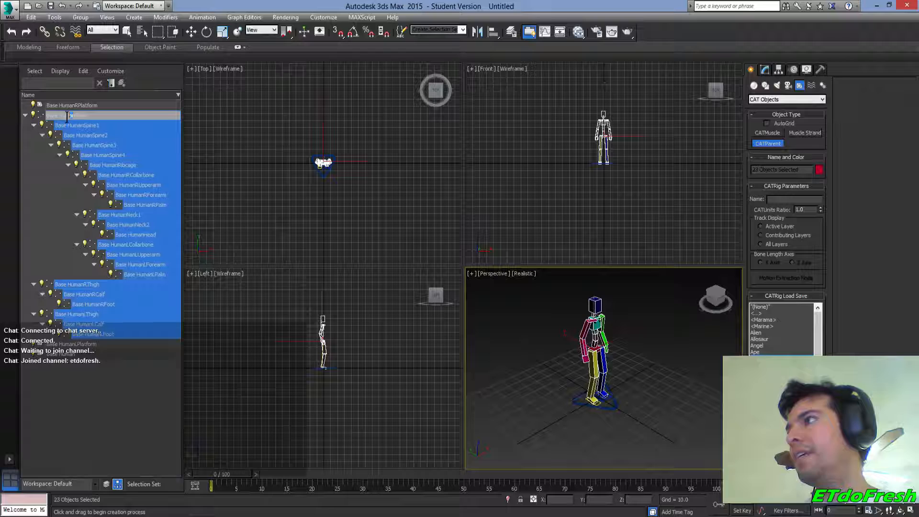
left_click(54, 18)
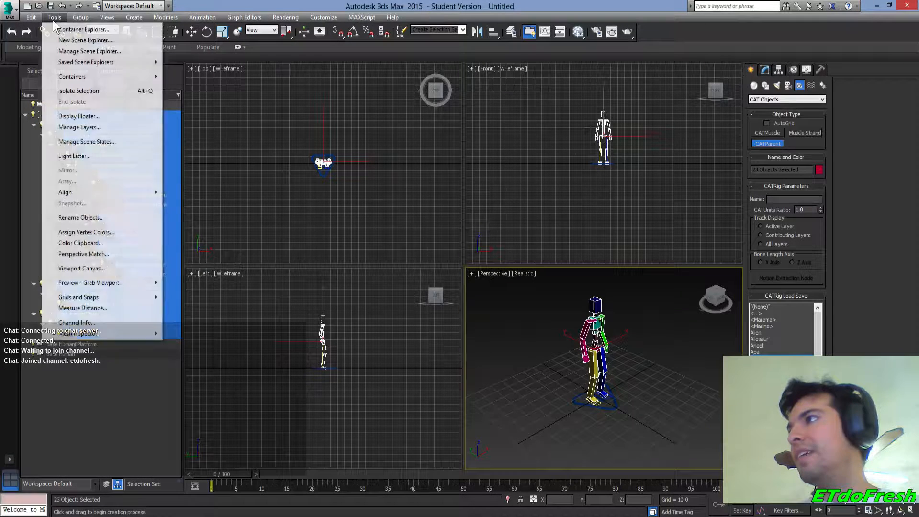
left_click(213, 120)
left_click(68, 354)
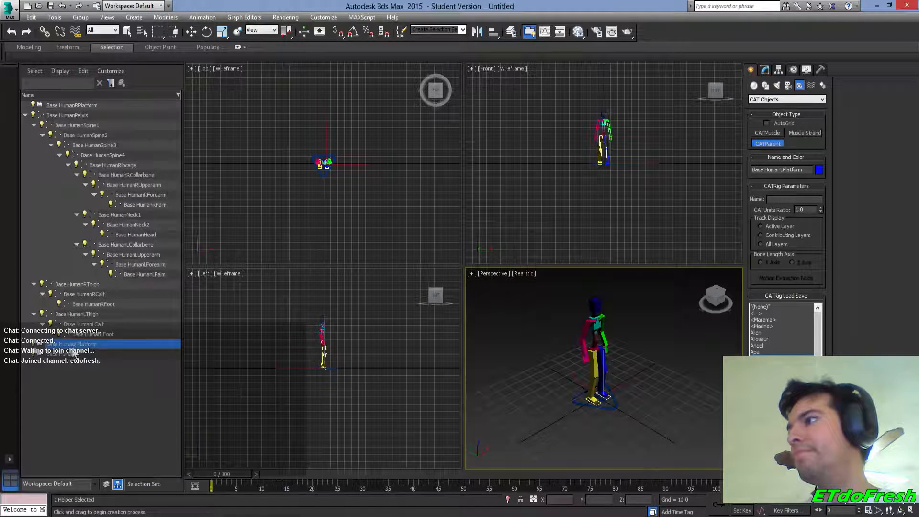
double_click(69, 116)
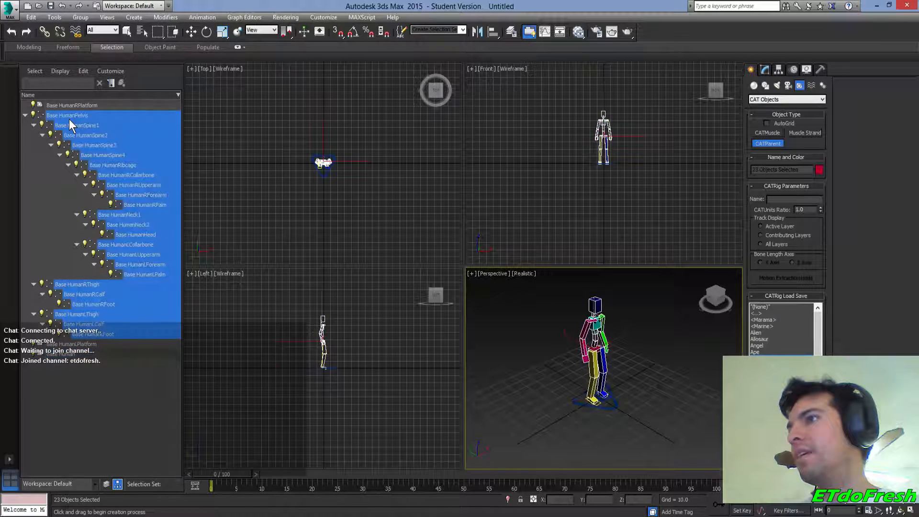
left_click(54, 17)
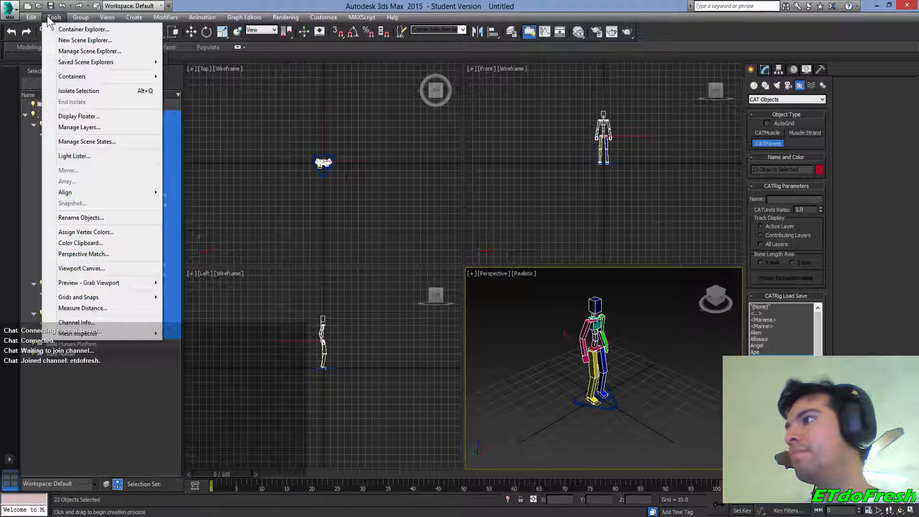
left_click(148, 7)
left_click(60, 71)
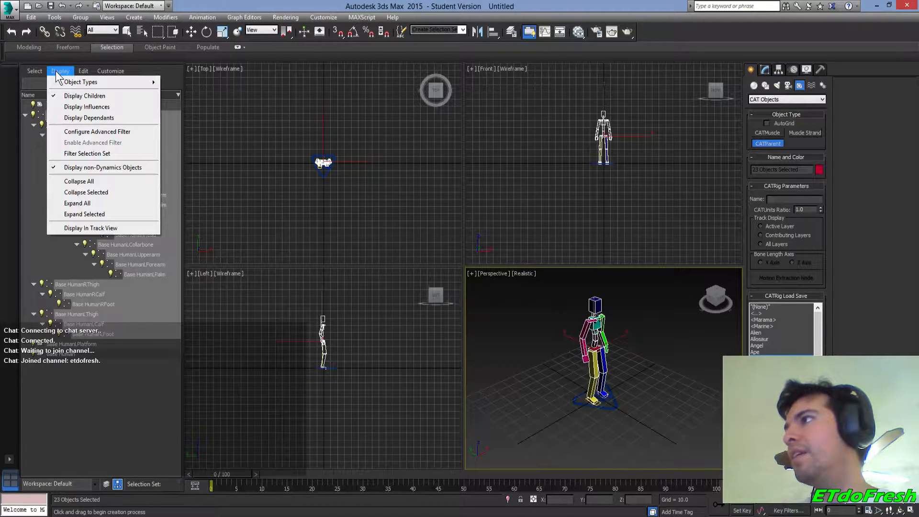
left_click(57, 118)
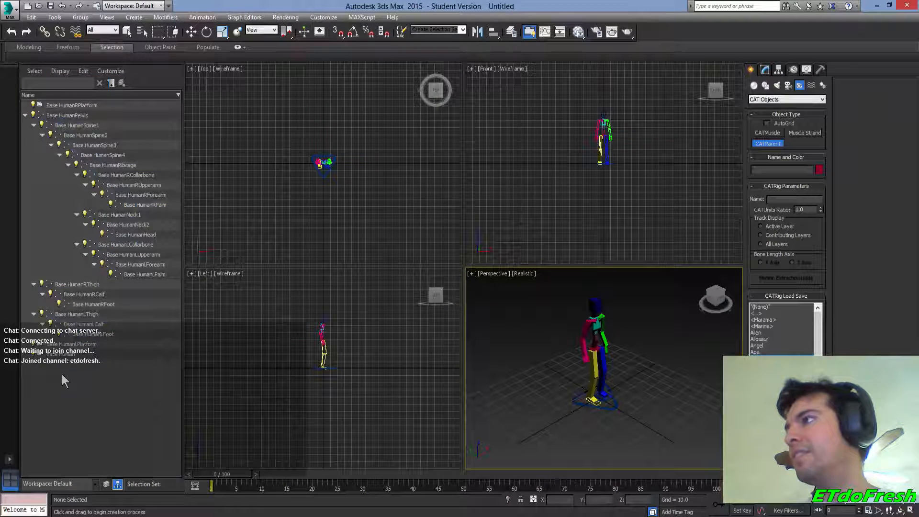
left_click(82, 116)
left_click(53, 17)
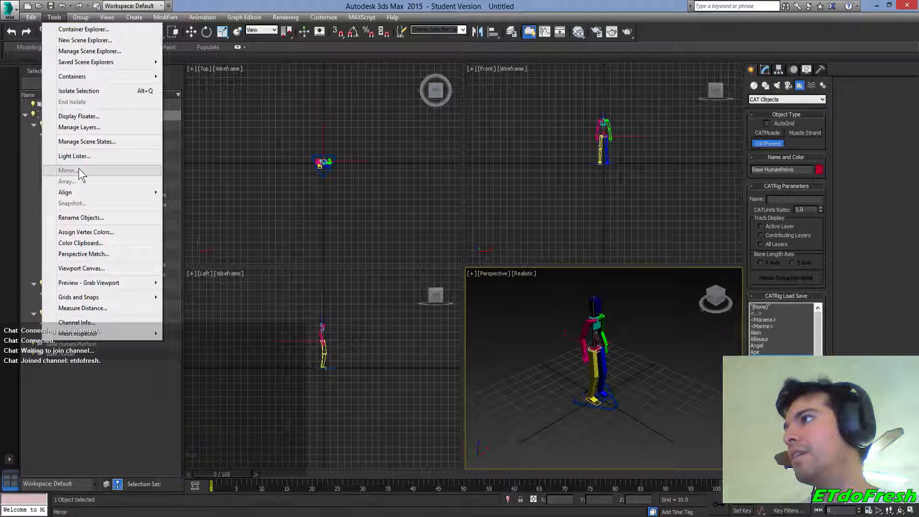
left_click(93, 383)
left_click_drag(559, 287, 622, 353)
key("Delete")
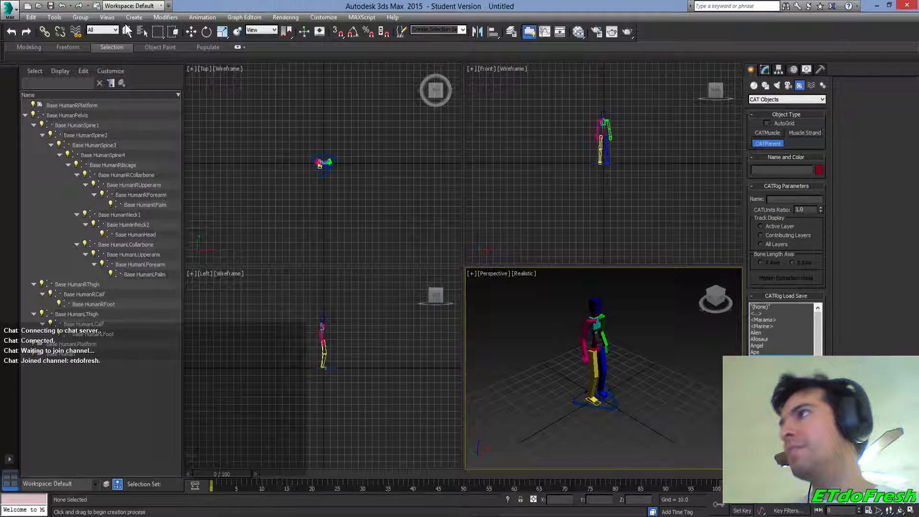
Leave CATParent creation with the Select Object tool and select Base HumanPelvis with all its child bones
left_click(127, 31)
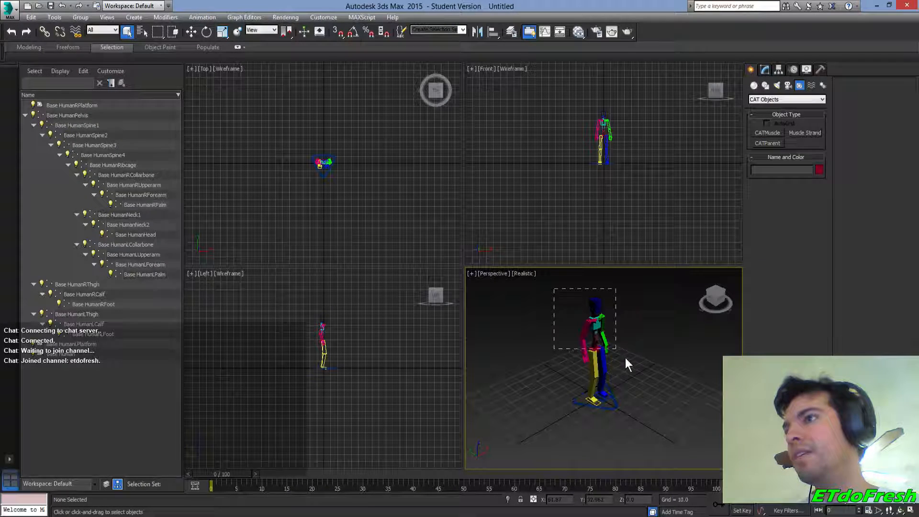
left_click_drag(617, 350, 618, 351)
left_click(62, 16)
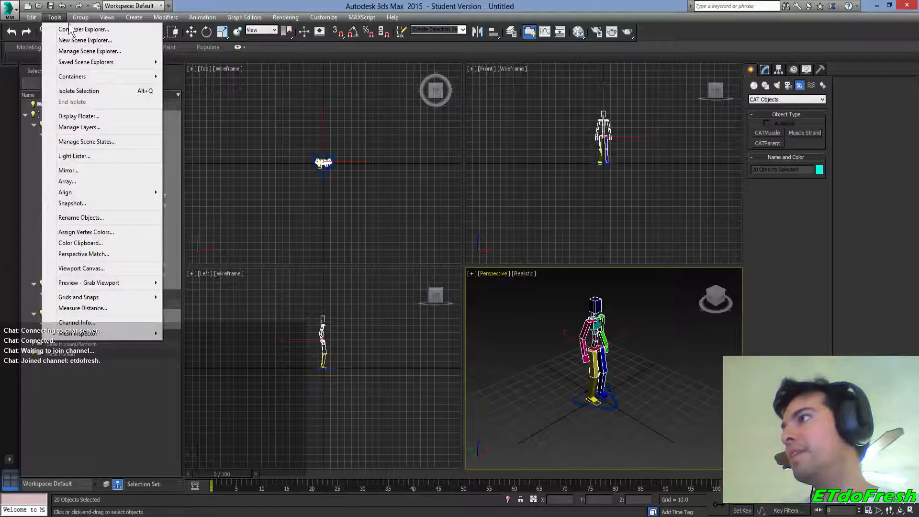
left_click(274, 288)
left_click(84, 115)
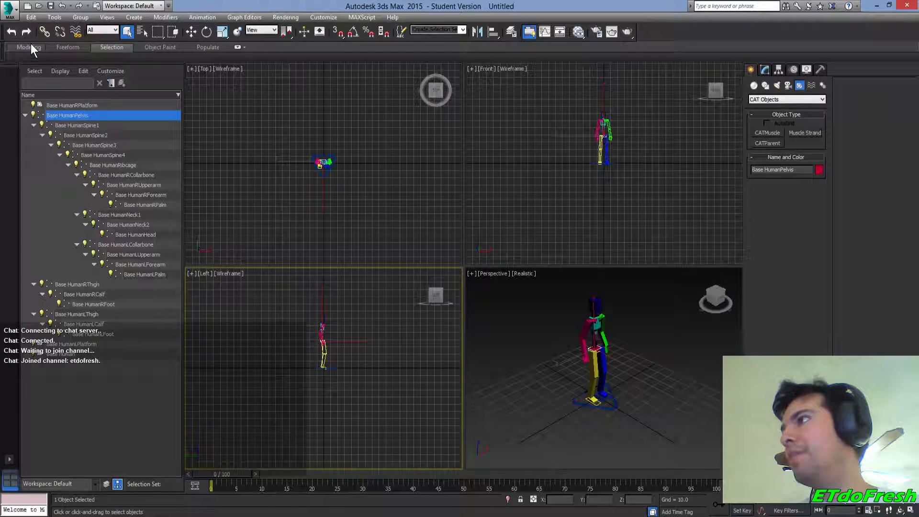
left_click(37, 71)
left_click(78, 118)
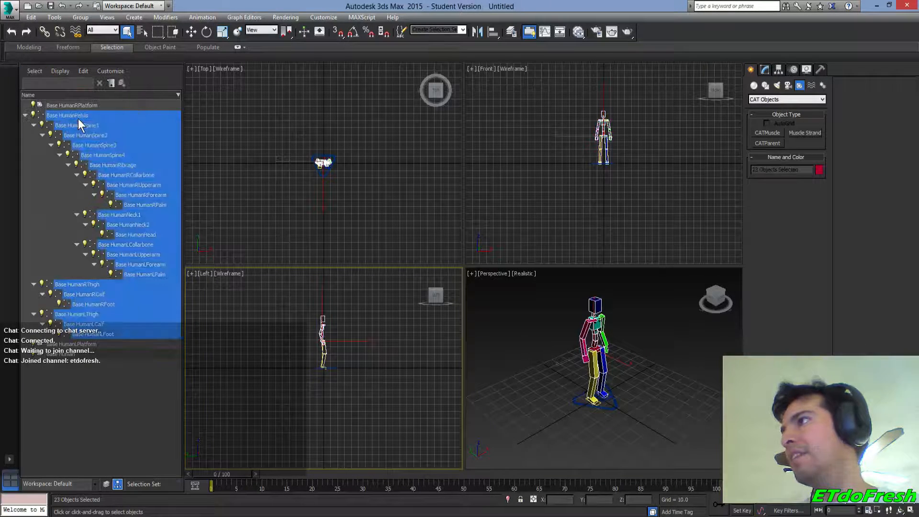
left_click(58, 16)
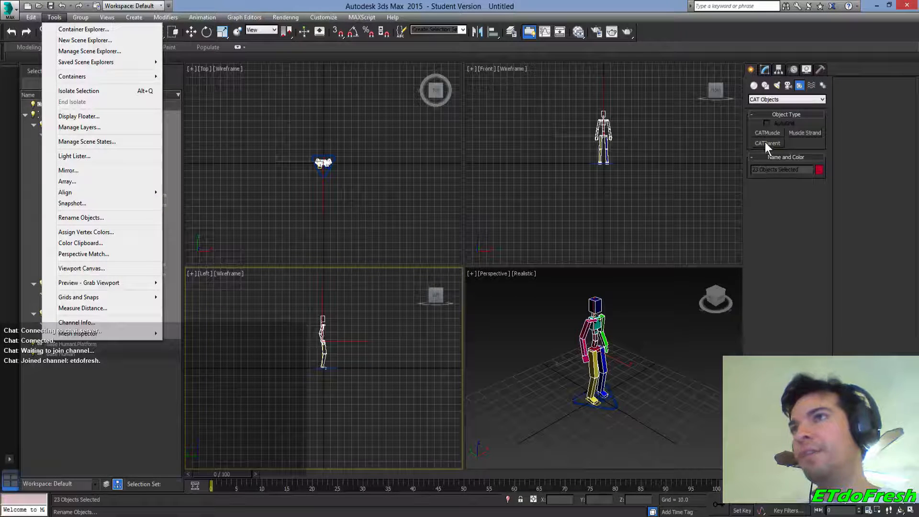
left_click(286, 18)
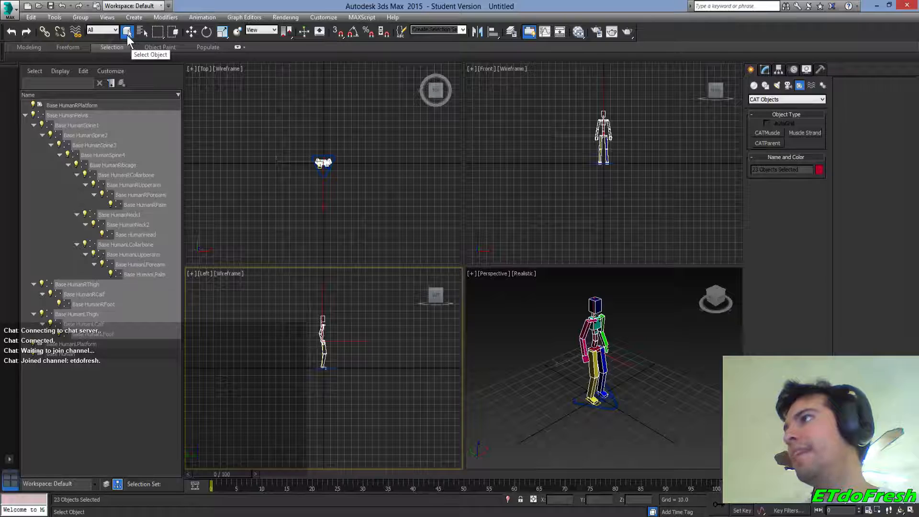
left_click(65, 19)
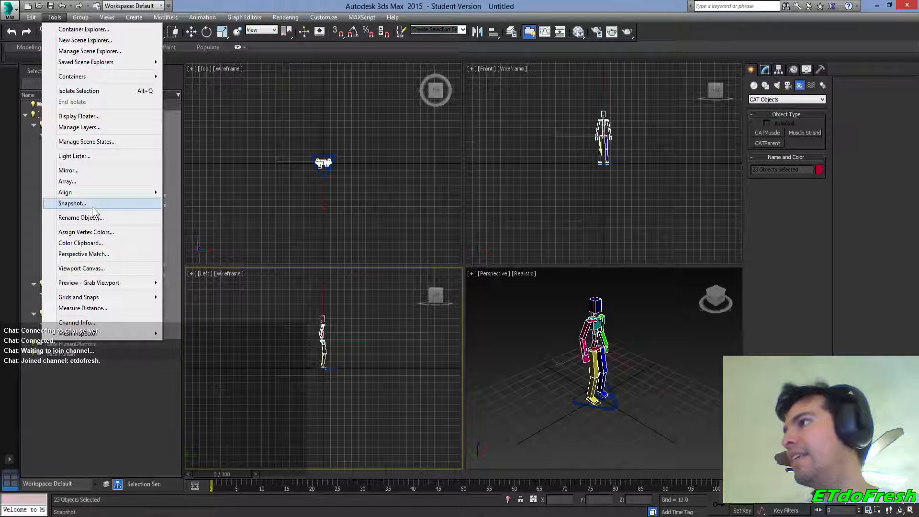
left_click(72, 204)
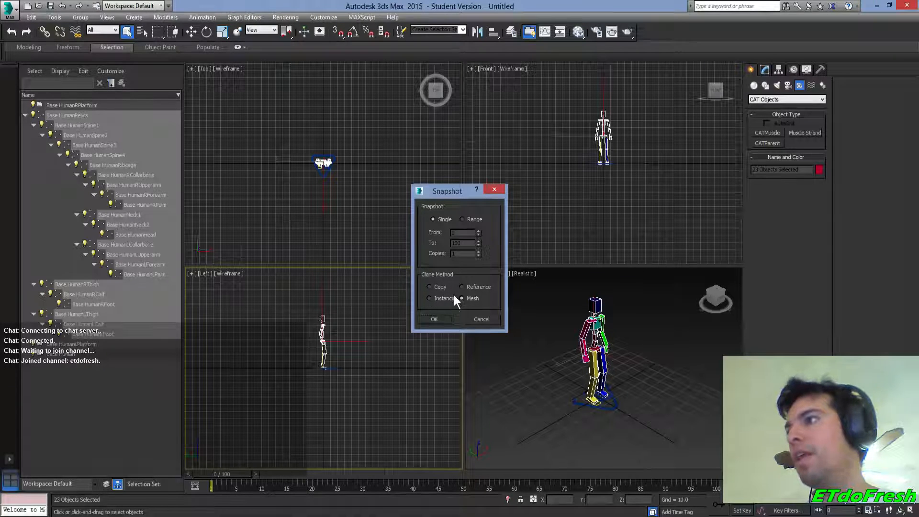
left_click(435, 318)
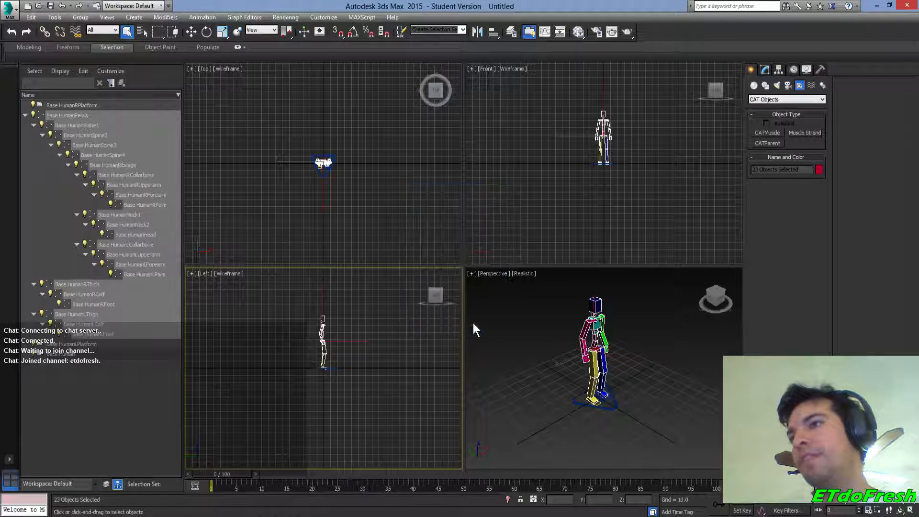
Set the CATUnits Ratio of the Base Human CATParent to 0.333
left_click(594, 403)
left_click(764, 69)
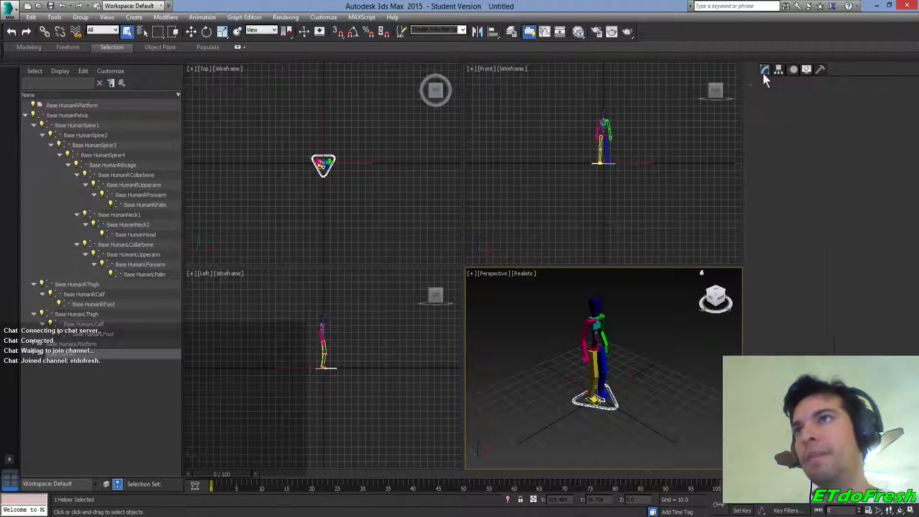
left_click_drag(803, 272, 857, 283)
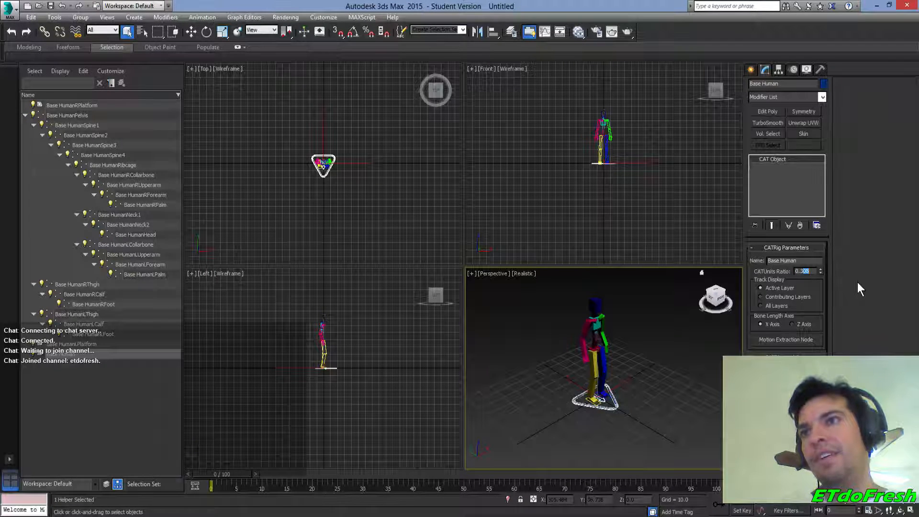
type("333")
key("Return")
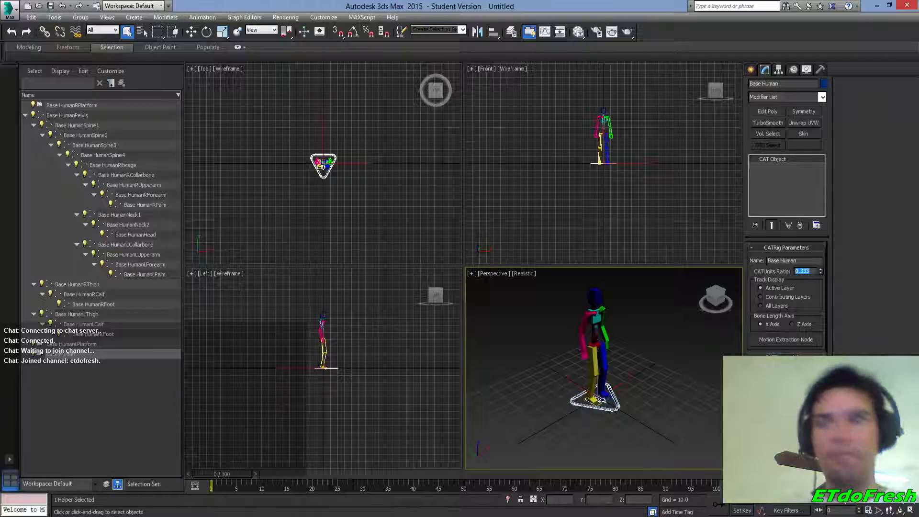
Take a single Snapshot of Base HumanPelvis and all its child bones with the Mesh clone method
double_click(67, 115)
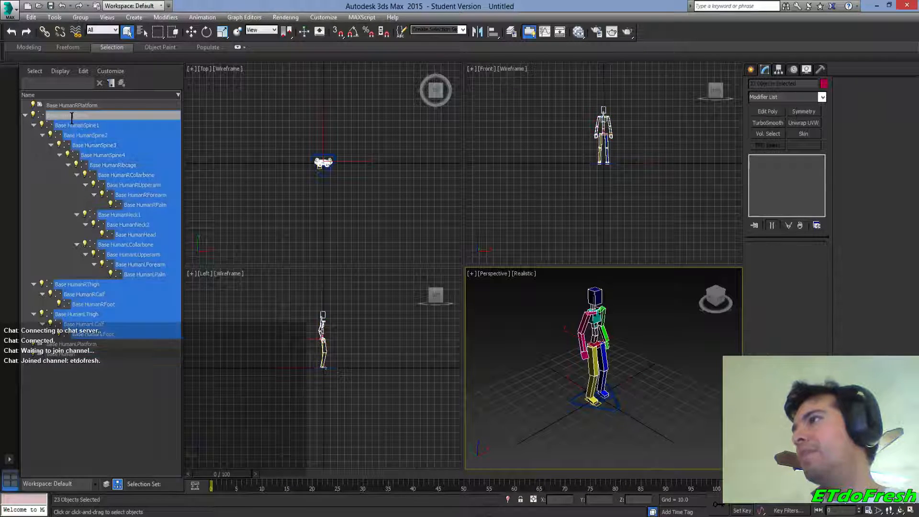
left_click(54, 17)
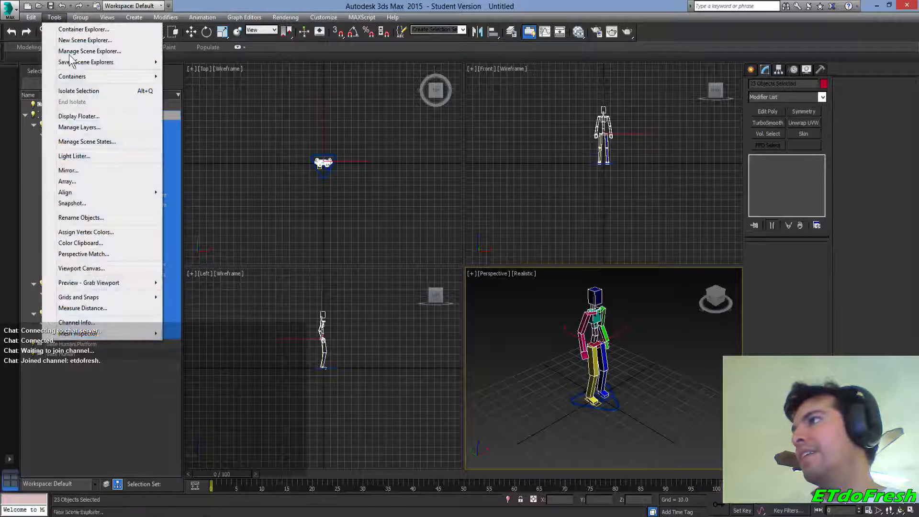
left_click(72, 203)
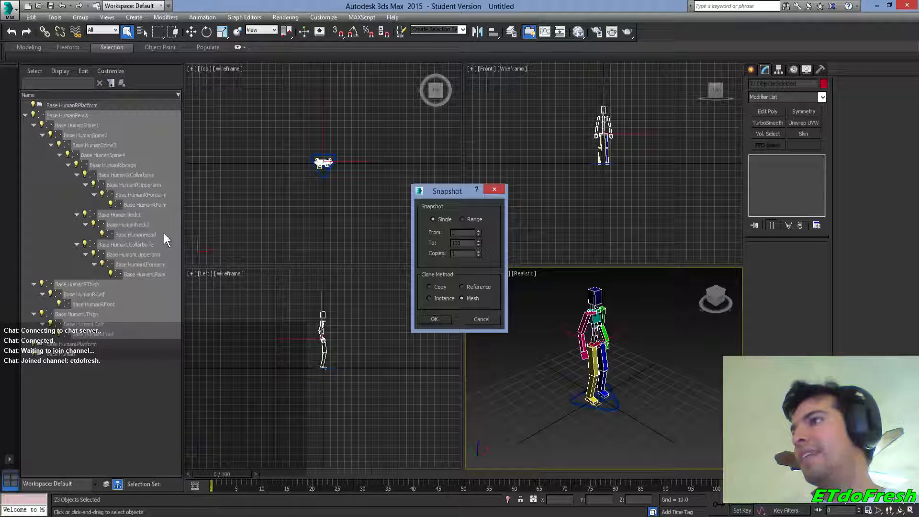
left_click(430, 323)
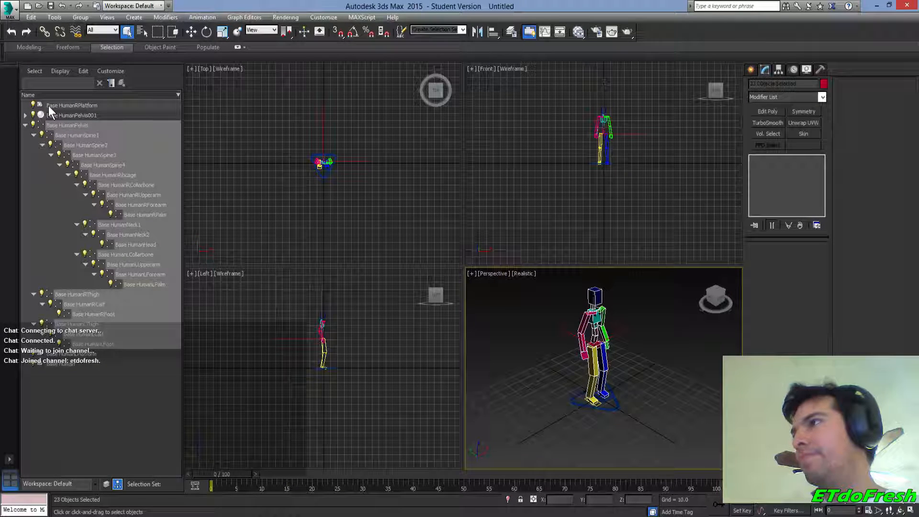
Collapse the original Base HumanPelvis hierarchy in the scene list
left_click(52, 127)
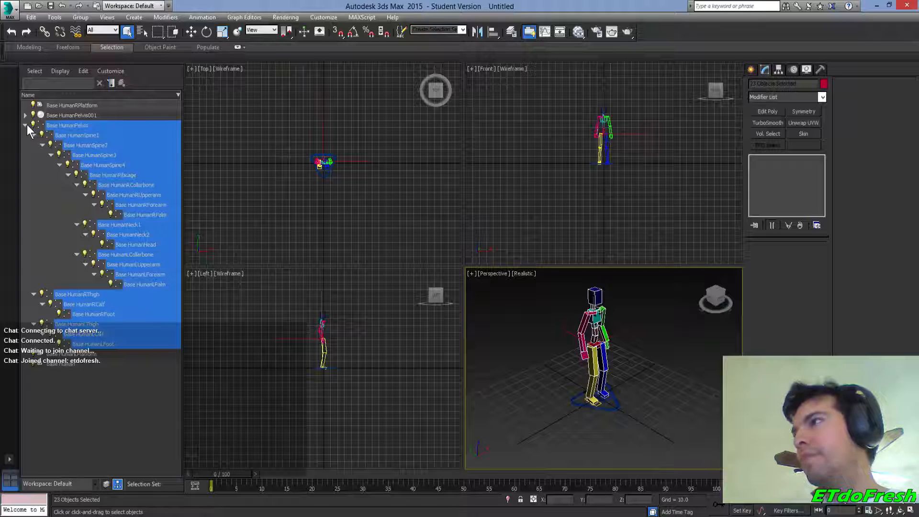
left_click(25, 124)
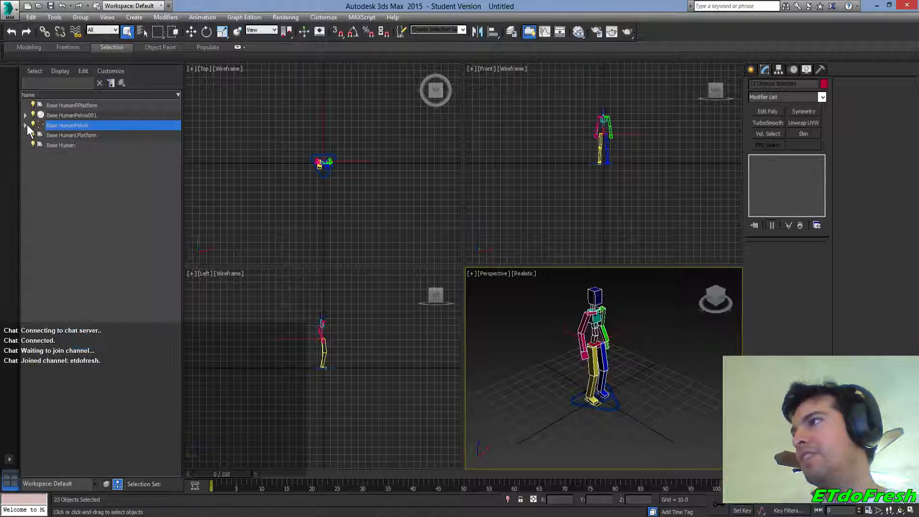
right_click(78, 127)
left_click(58, 178)
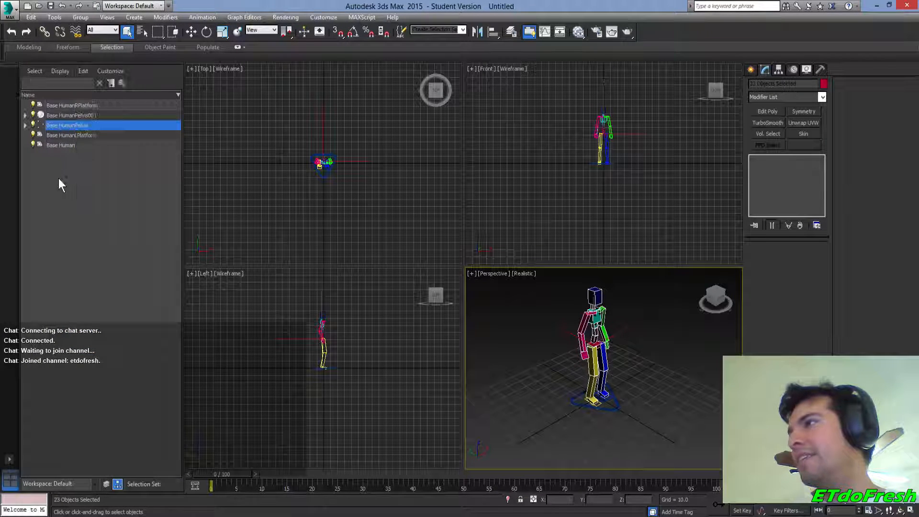
Delete the original Base Human CAT rig, leaving only the snapshot mesh hierarchy
left_click(61, 146)
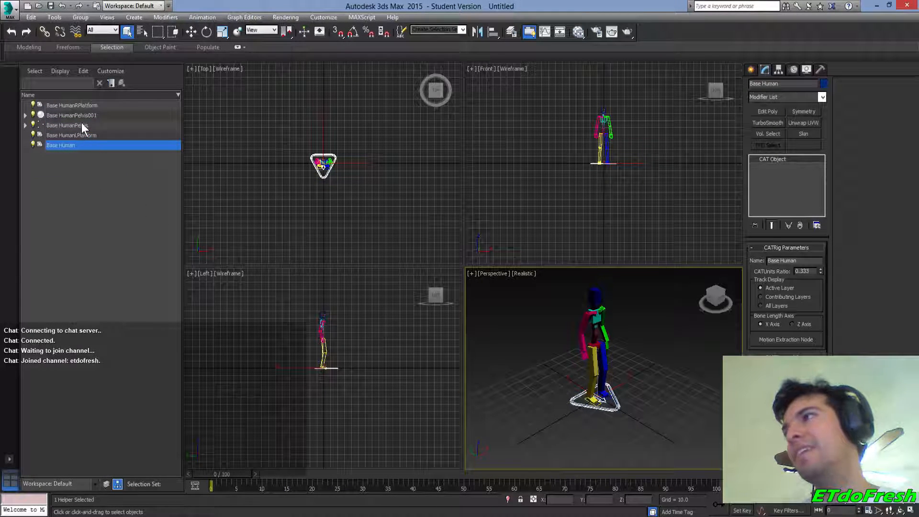
key("Delete")
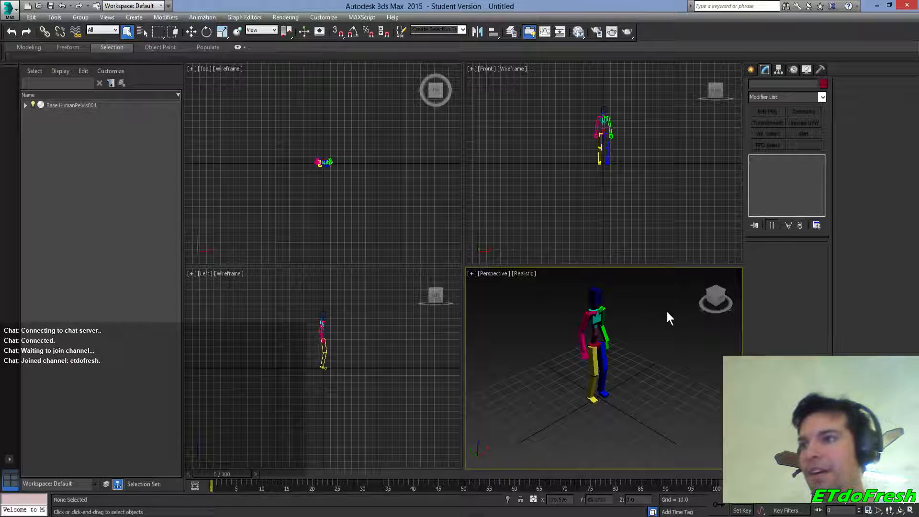
Select Base HumanPelvis001 with all its children and group them under the name Base Human
double_click(79, 104)
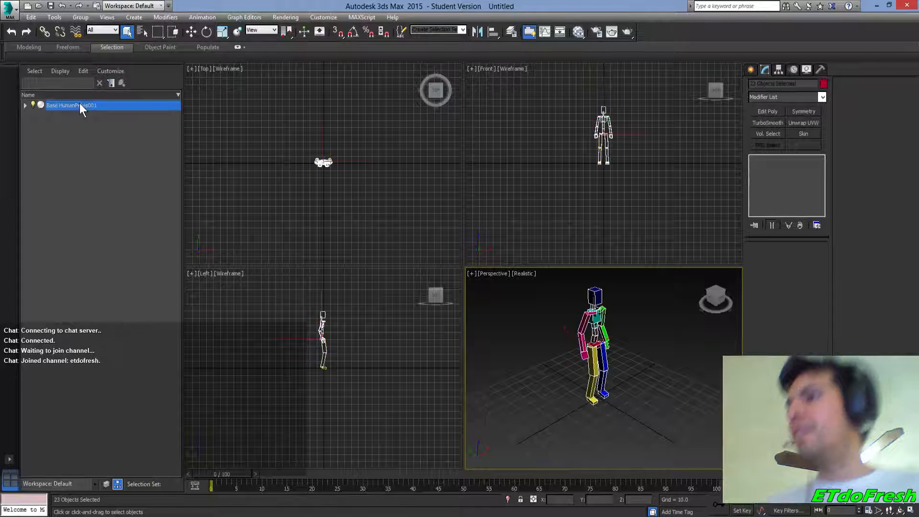
left_click(189, 33)
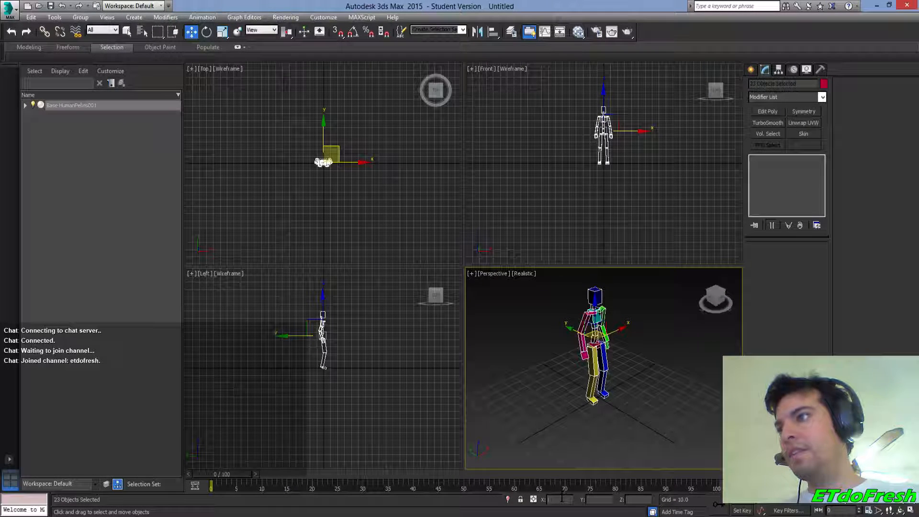
left_click(61, 104)
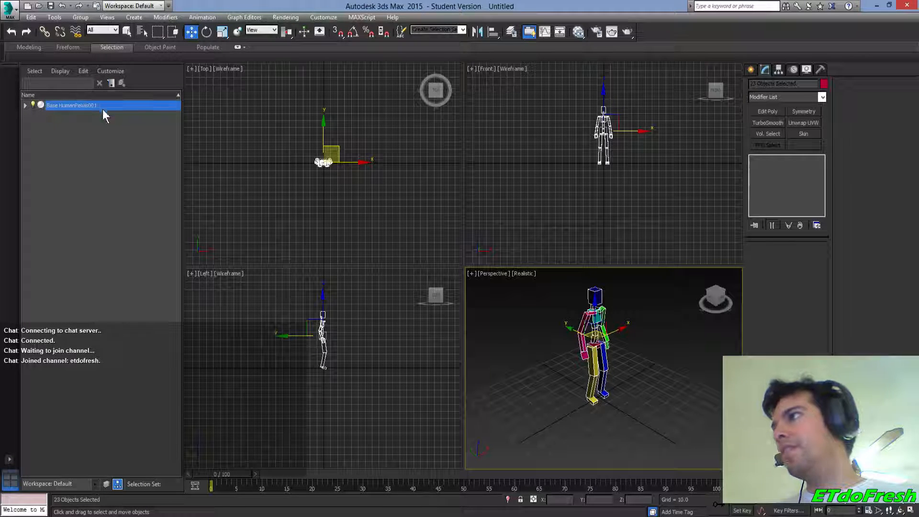
left_click(24, 107)
left_click(24, 107)
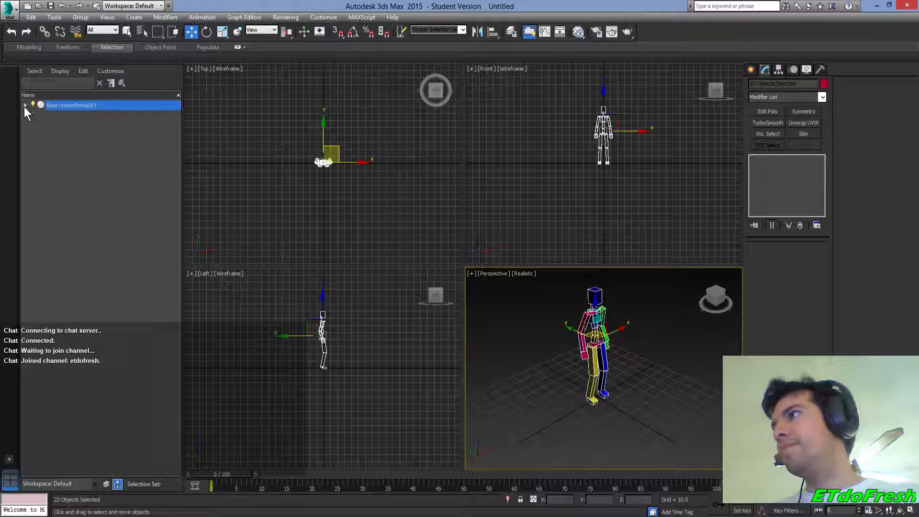
left_click(24, 108)
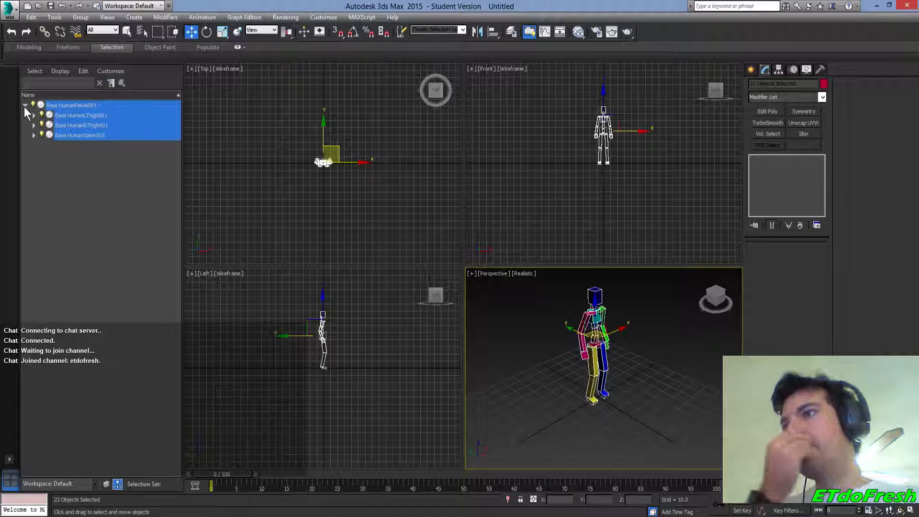
left_click(25, 105)
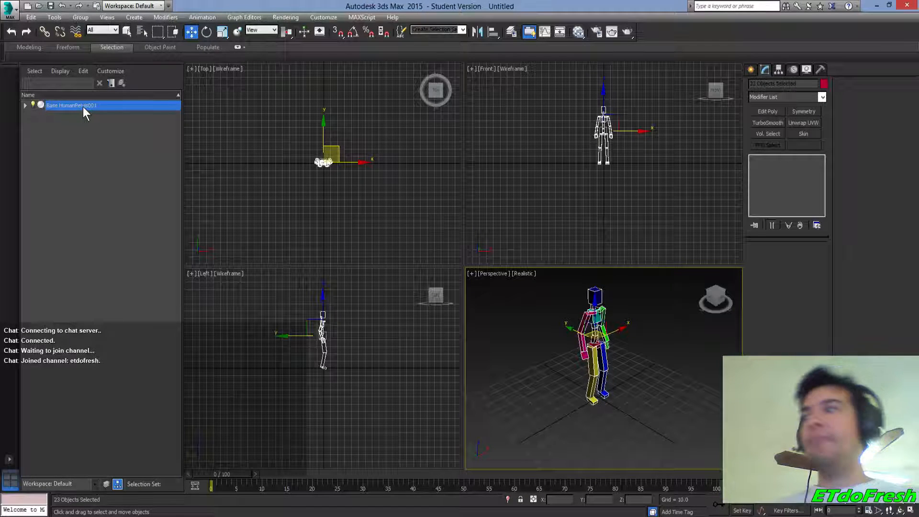
left_click(81, 17)
left_click(88, 24)
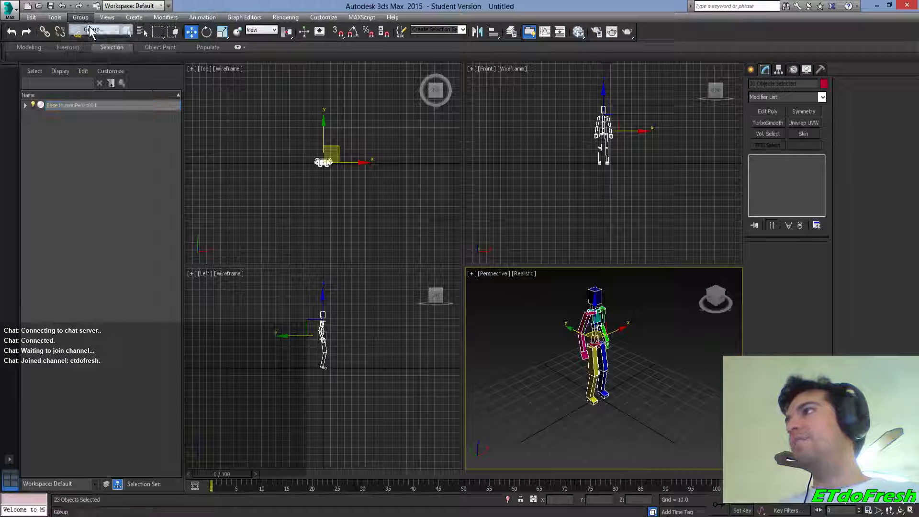
type("Base H")
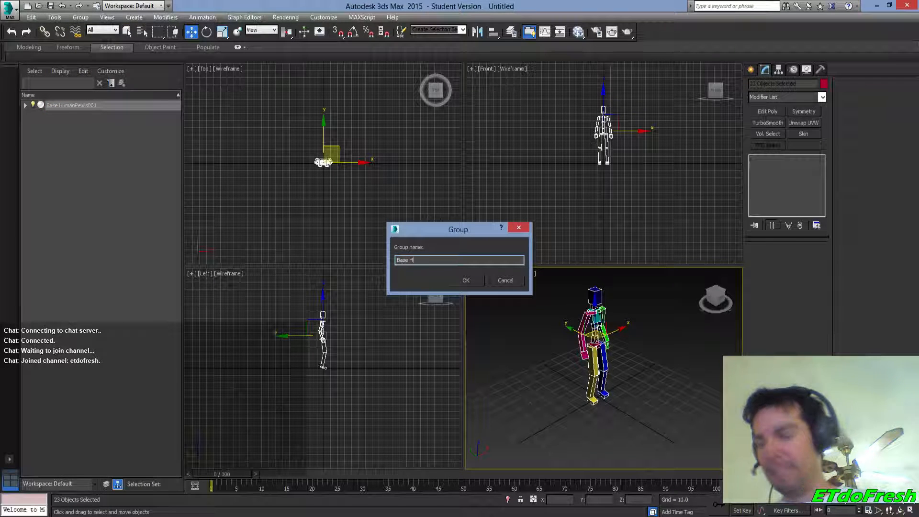
type("uman")
key("Return")
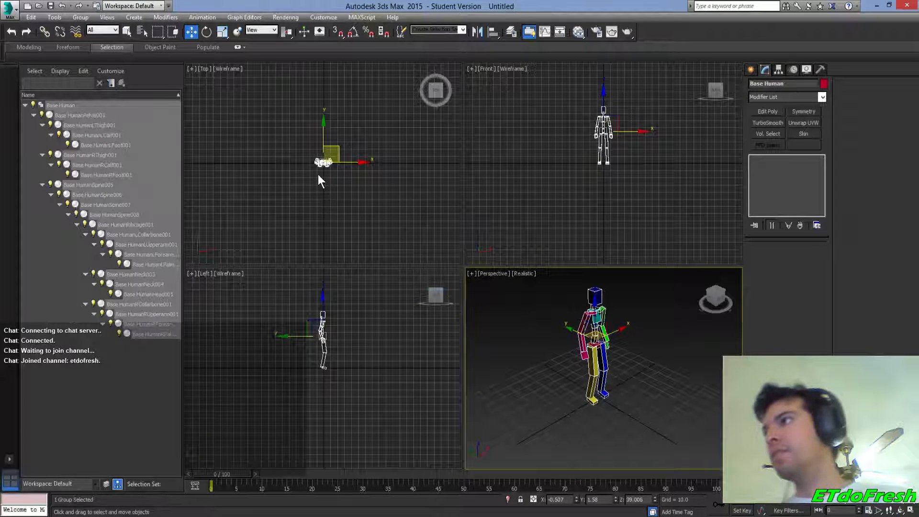
Hide the whole Base Human group from the scene list and show it again
left_click(64, 113)
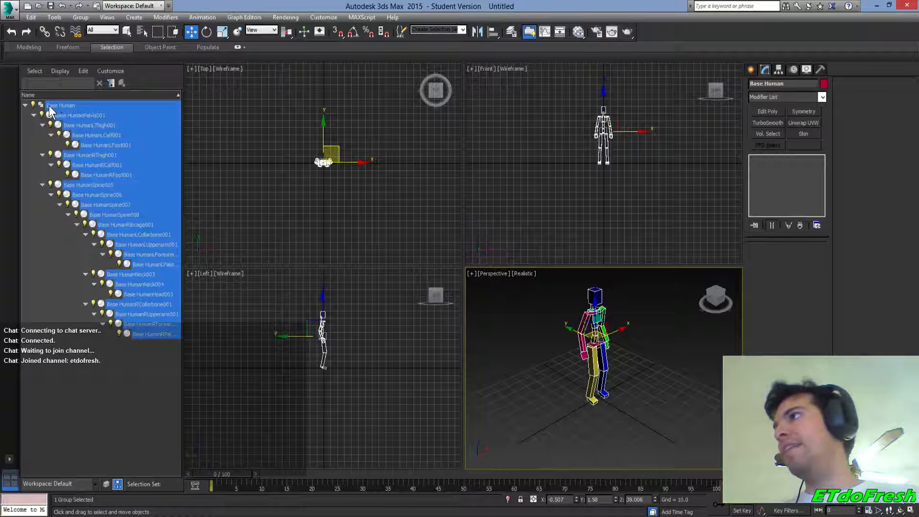
left_click(55, 106)
left_click(33, 105)
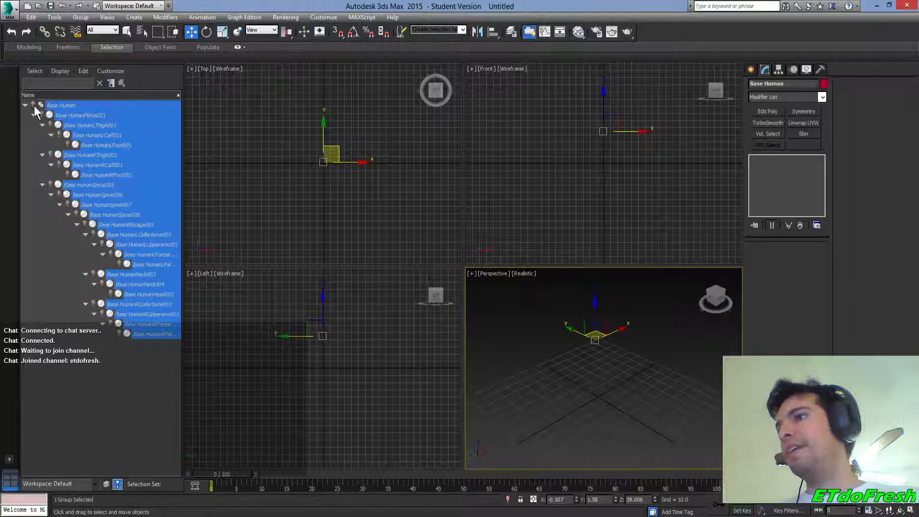
left_click(35, 105)
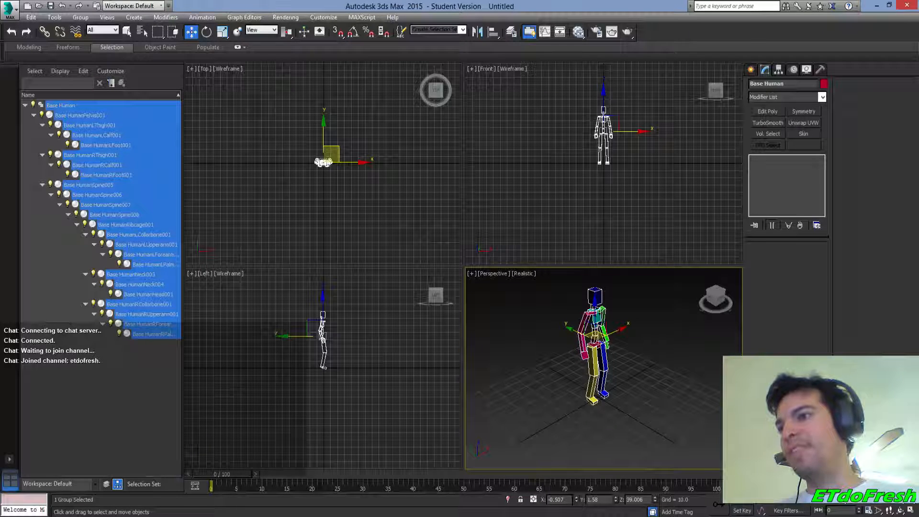
Set the Base Human group's X and Y position to 0, and undo the same reset tried on Z
right_click(576, 499)
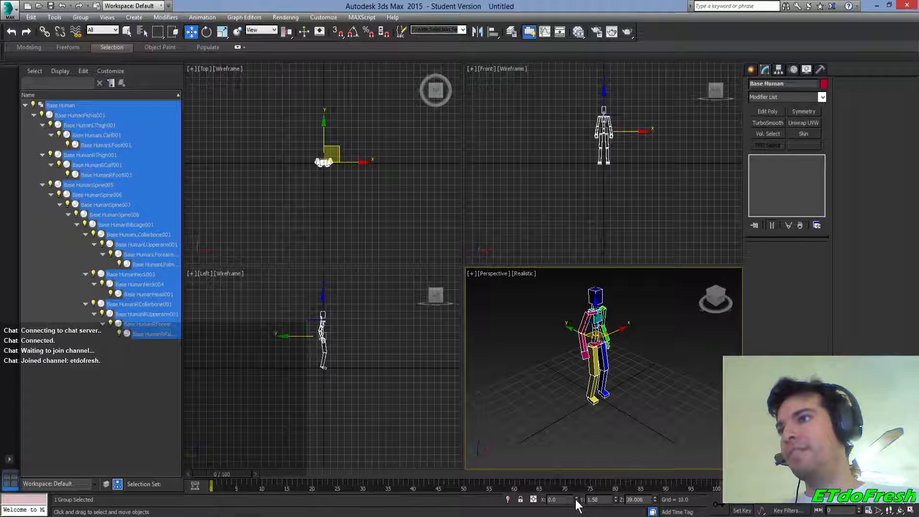
right_click(616, 499)
right_click(654, 499)
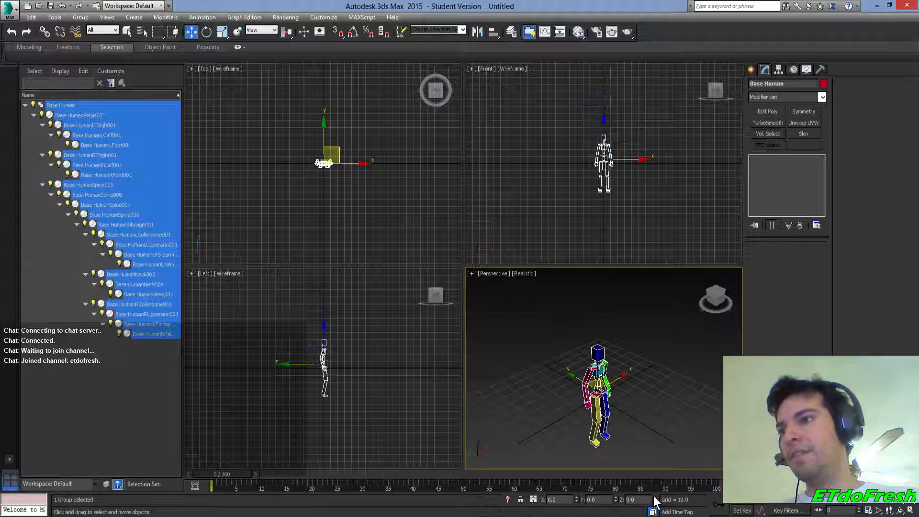
key("ctrl+z")
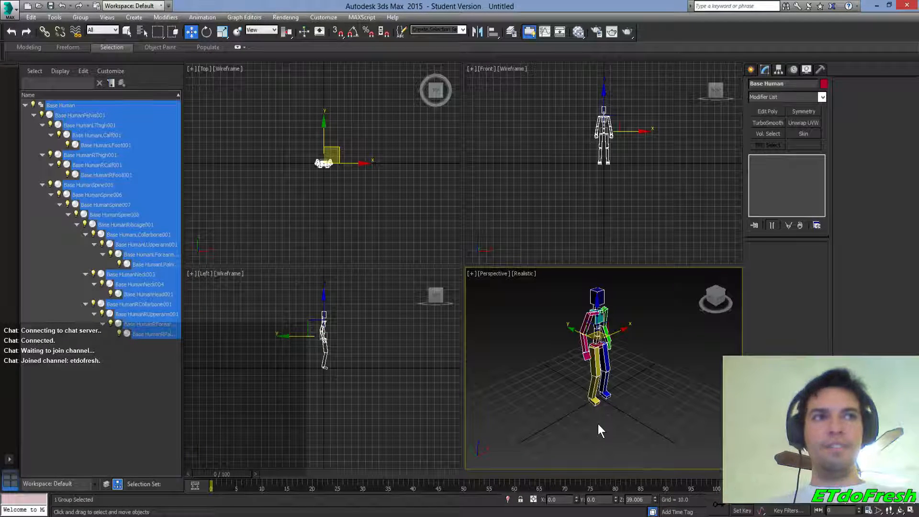
Turn off Select Children in the Scene Explorer and select only the Base Human group for pivot adjustment
left_click(777, 69)
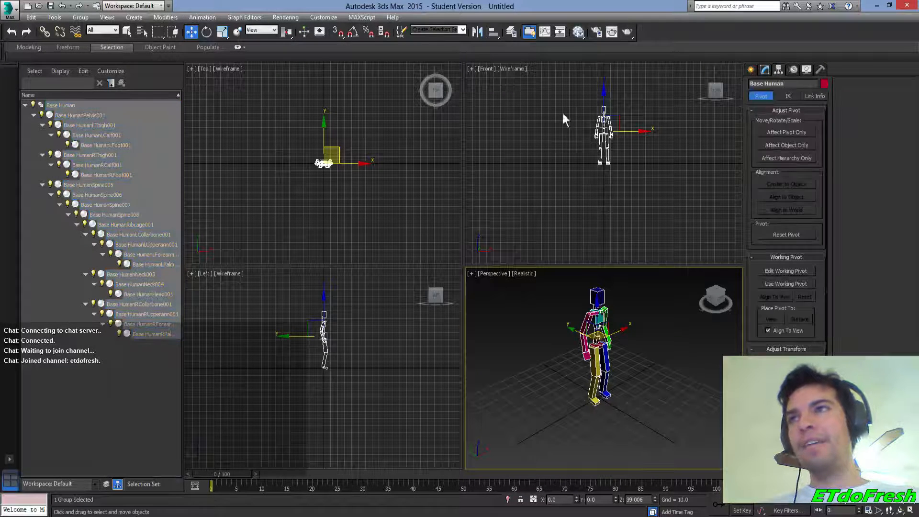
left_click(30, 72)
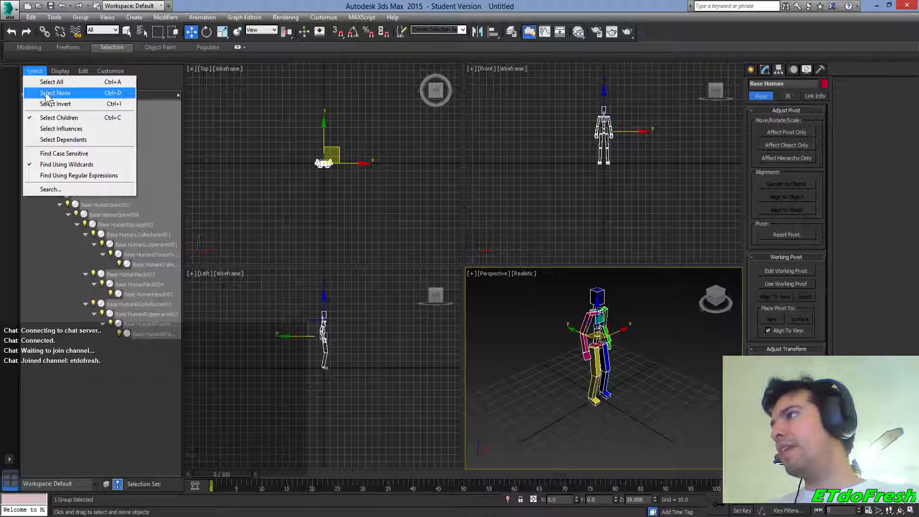
left_click(52, 114)
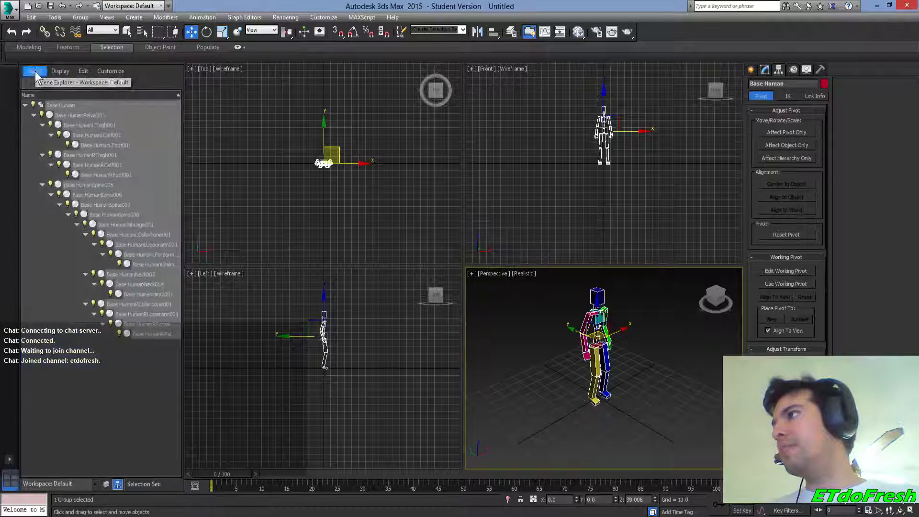
left_click(36, 70)
left_click(52, 115)
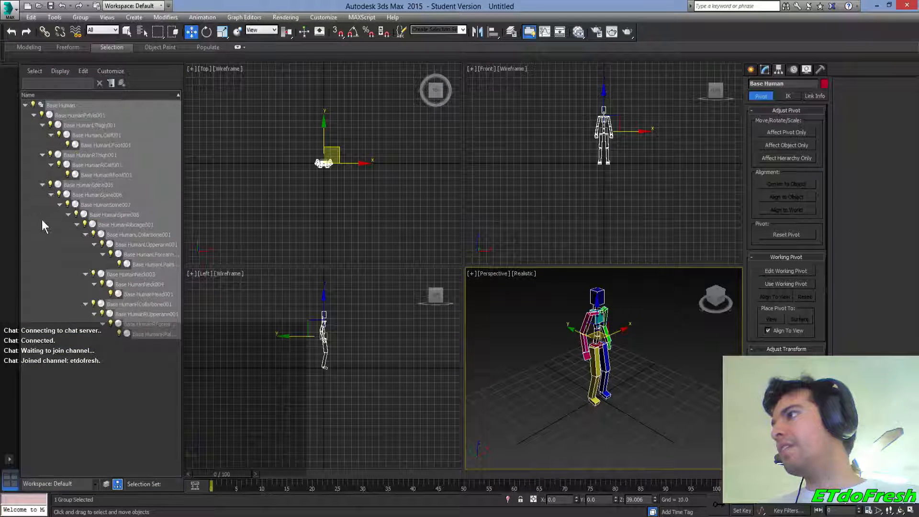
left_click(42, 219)
left_click(66, 105)
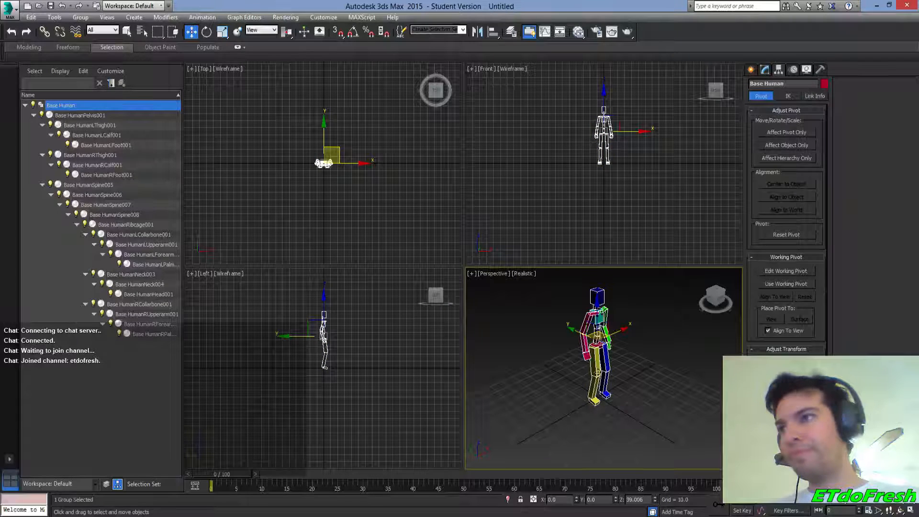
Move only the pivot of the Base Human group to Z 0 and leave pivot editing
left_click(786, 133)
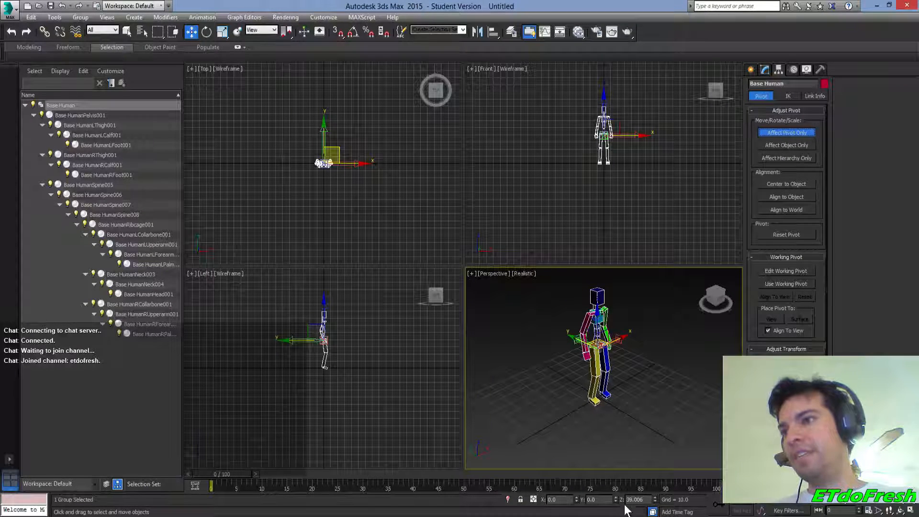
right_click(655, 500)
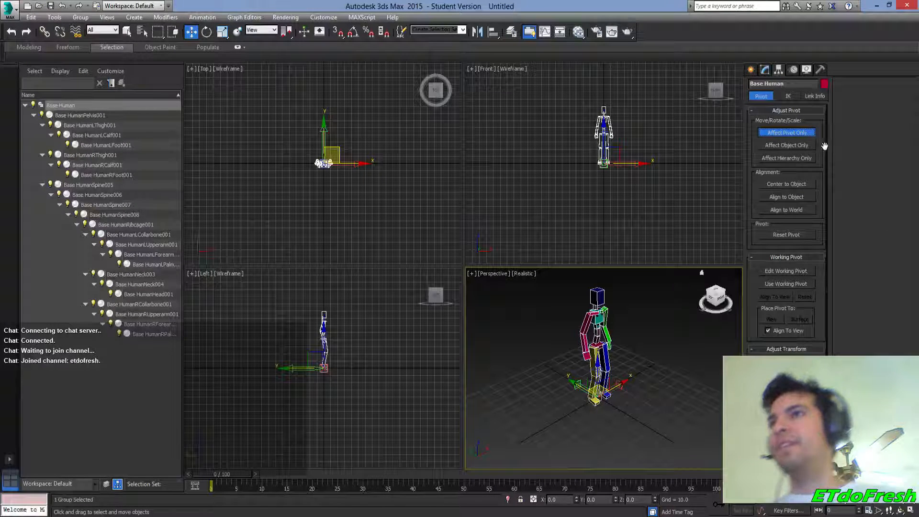
left_click(802, 134)
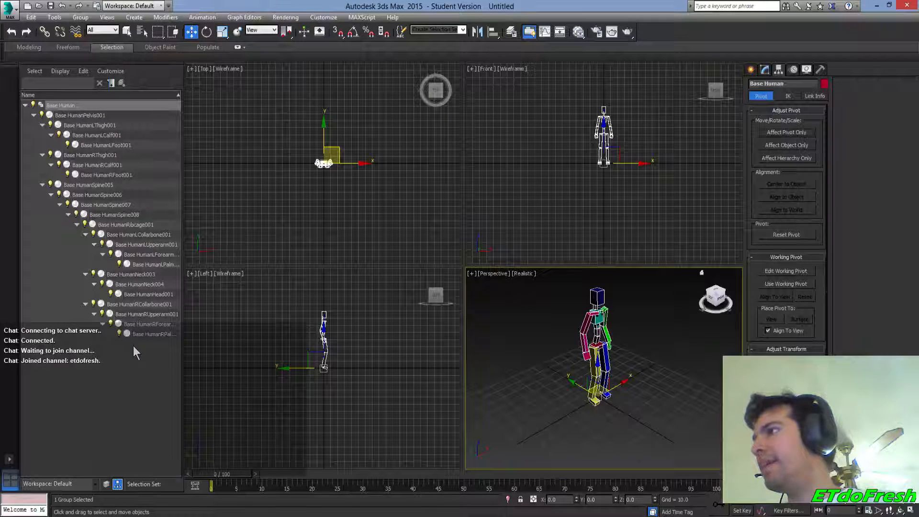
Strip the last 3 digits from the names of the grouped body parts using Rename Objects, without setting a base name
left_click(78, 115)
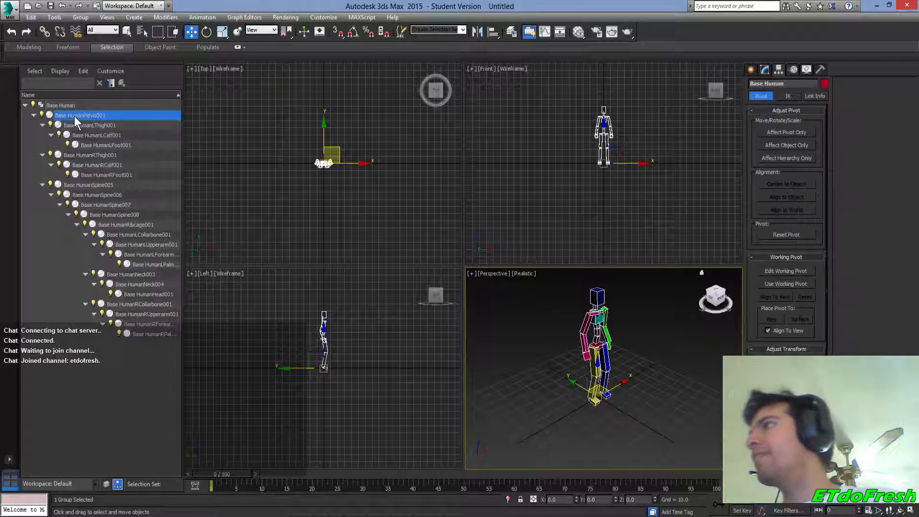
left_click(124, 175, "shift")
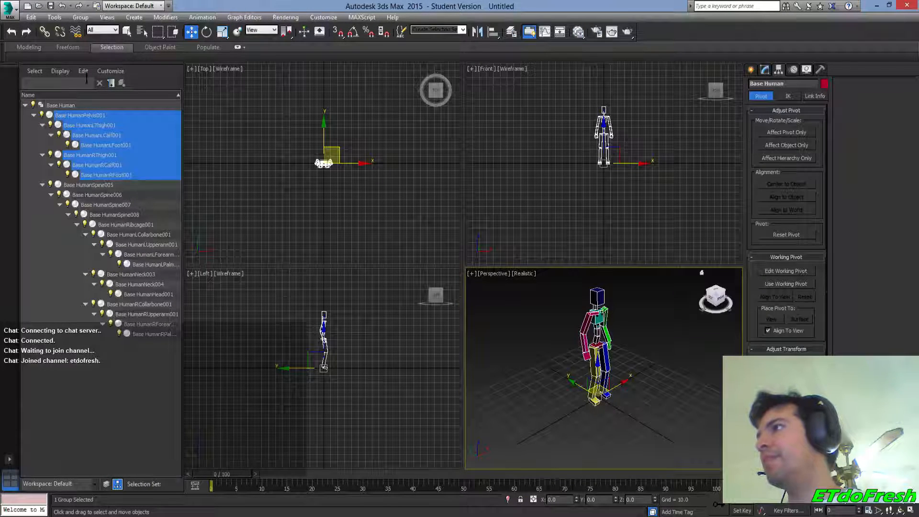
left_click(55, 17)
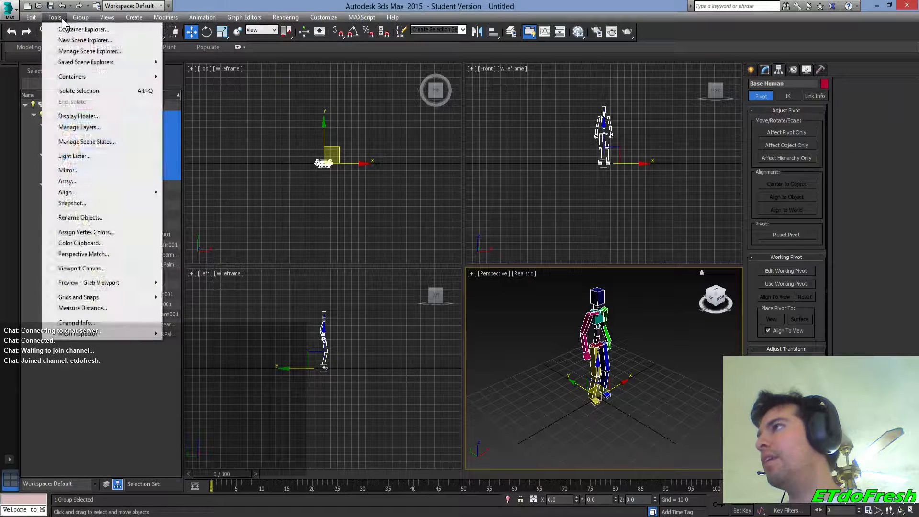
left_click(79, 217)
left_click(440, 270)
left_click(471, 267)
left_click(472, 267)
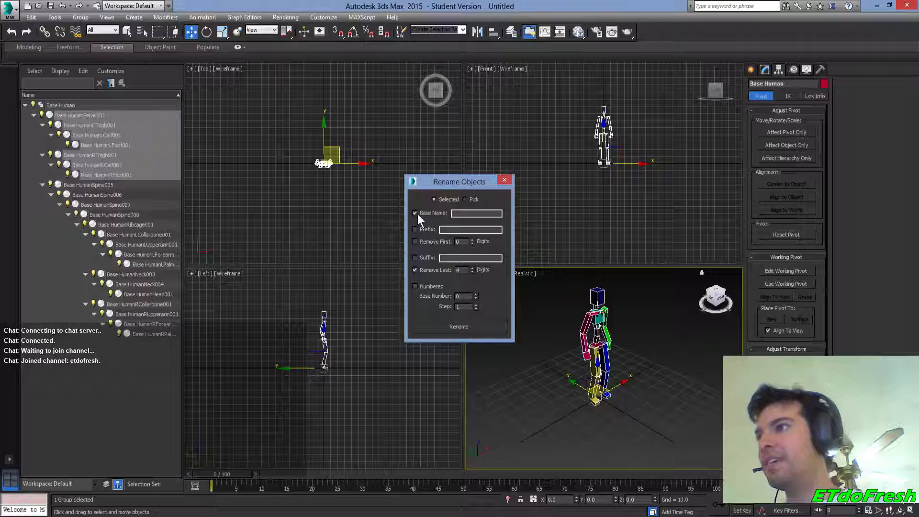
left_click(472, 268)
left_click(472, 268)
left_click(472, 272)
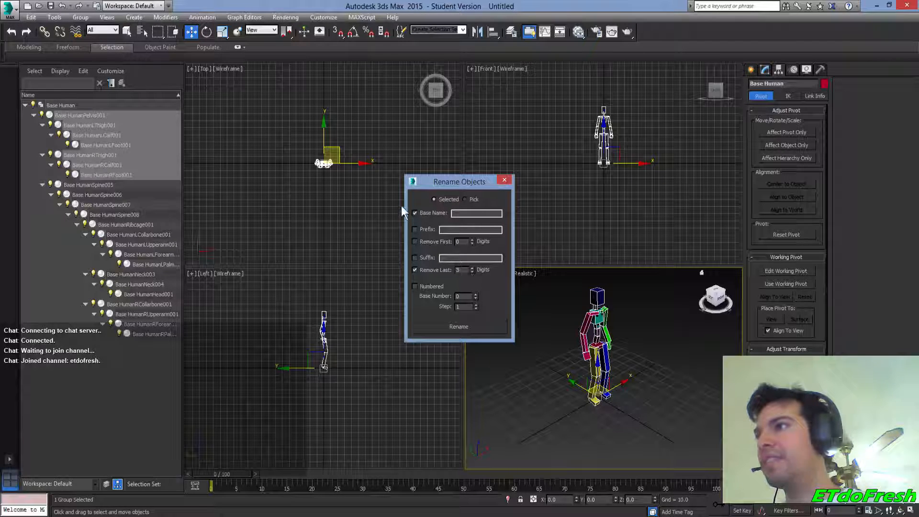
left_click(414, 213)
left_click(463, 327)
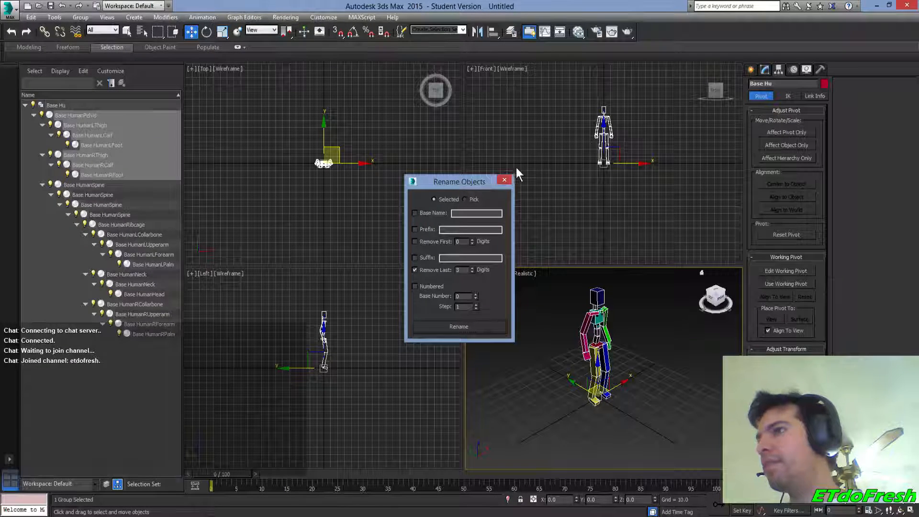
left_click(504, 180)
left_click(520, 331)
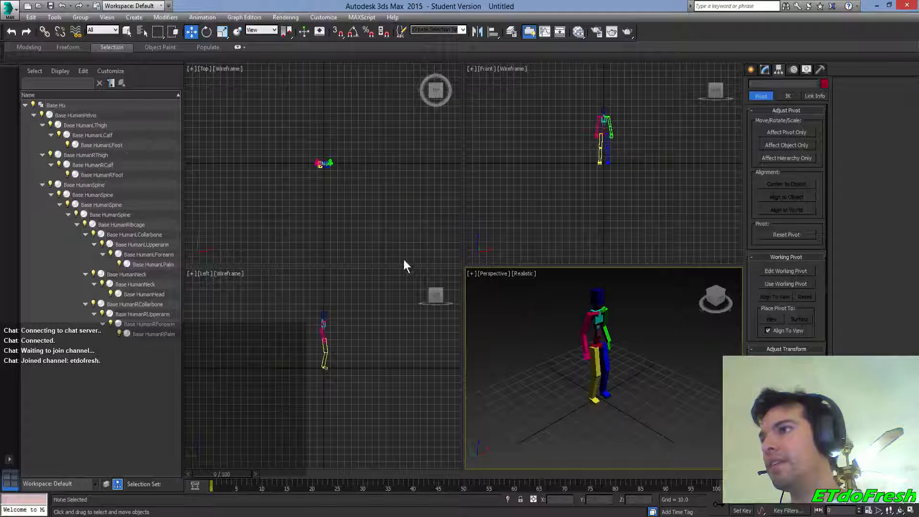
left_click(84, 185)
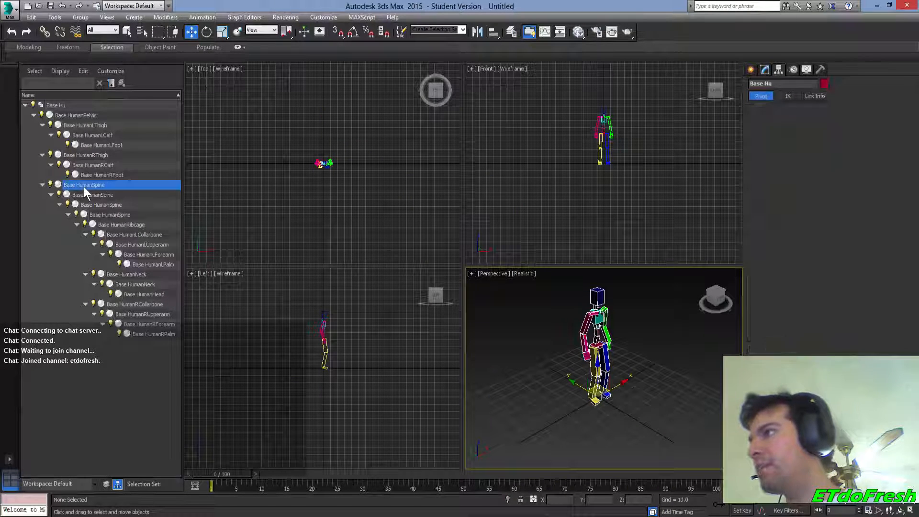
left_click(108, 215, "shift")
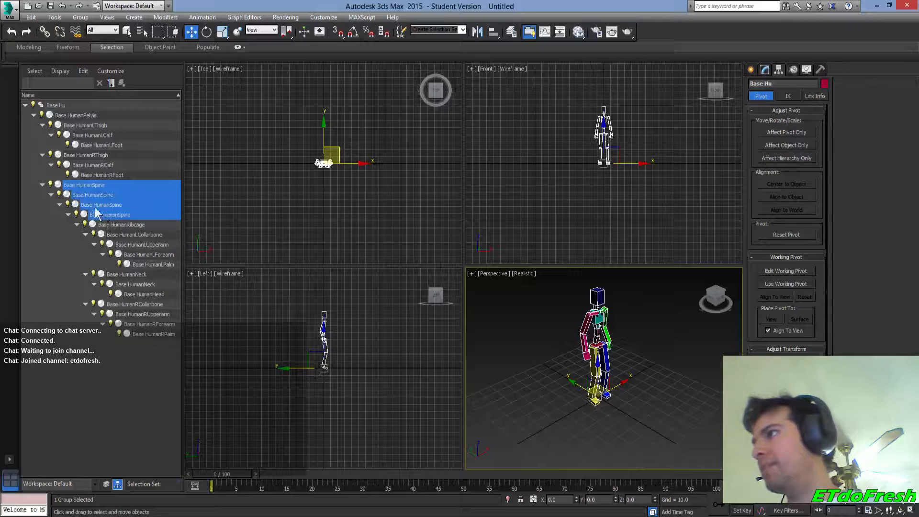
right_click(97, 188)
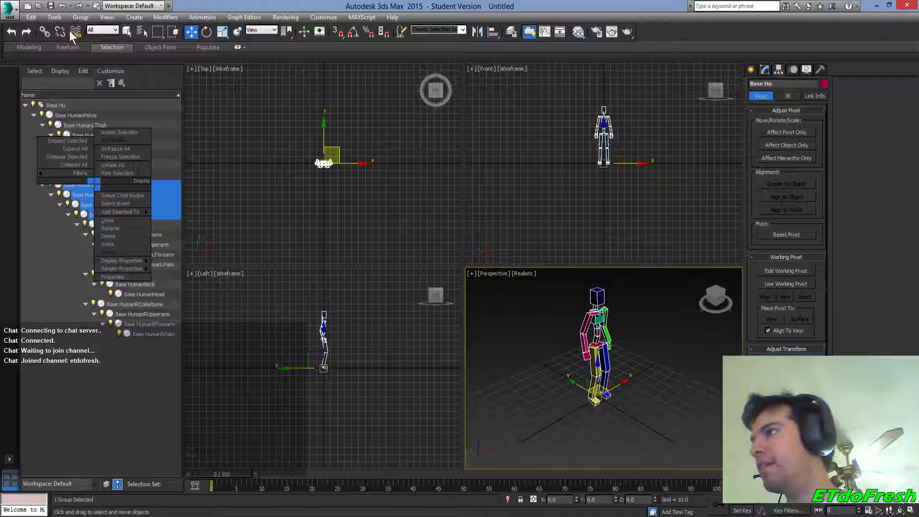
left_click(60, 16)
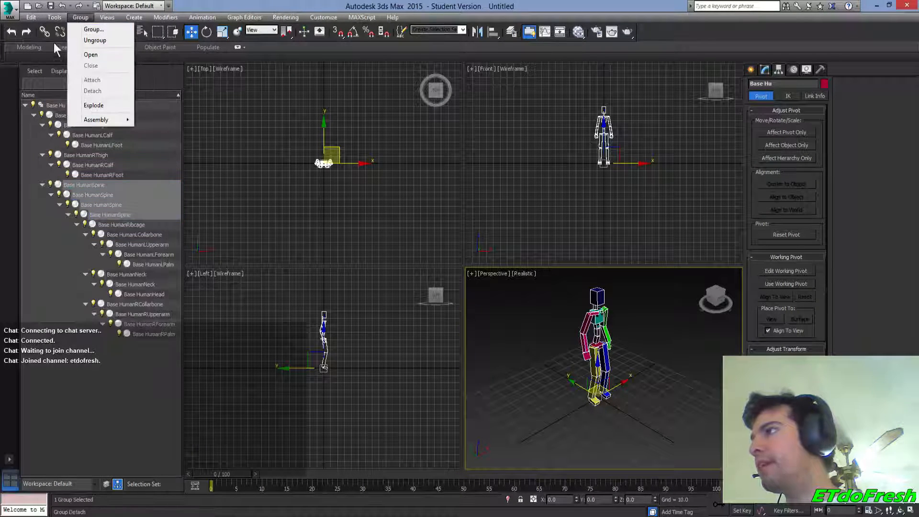
left_click(417, 280)
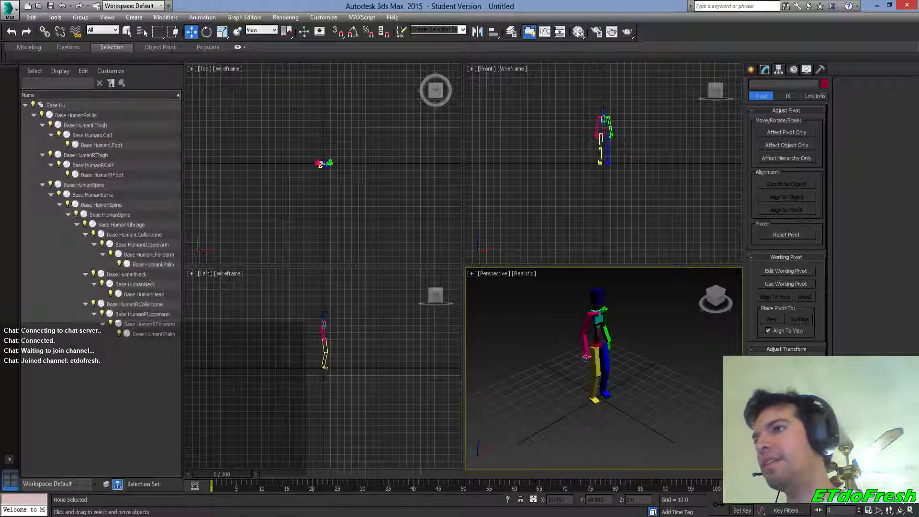
Rename the top-level group in the Scene Explorer to Base Human
left_click(88, 157)
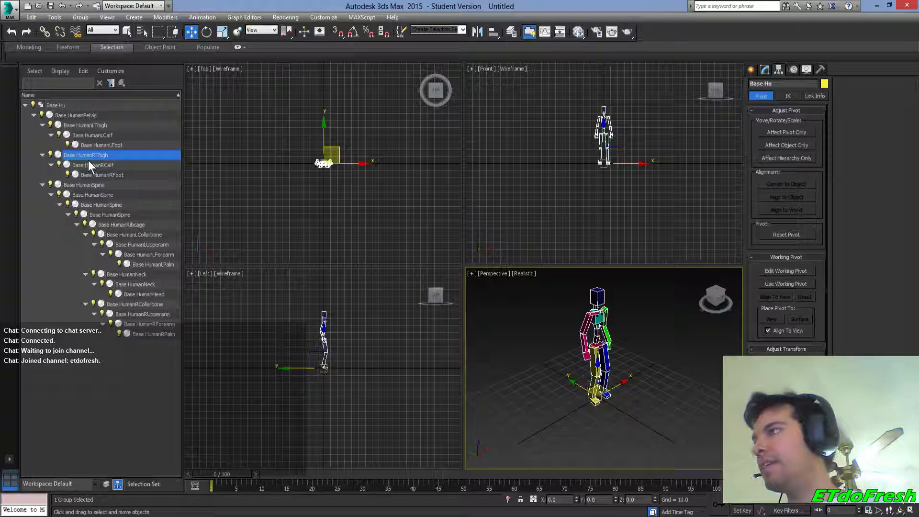
left_click(63, 106)
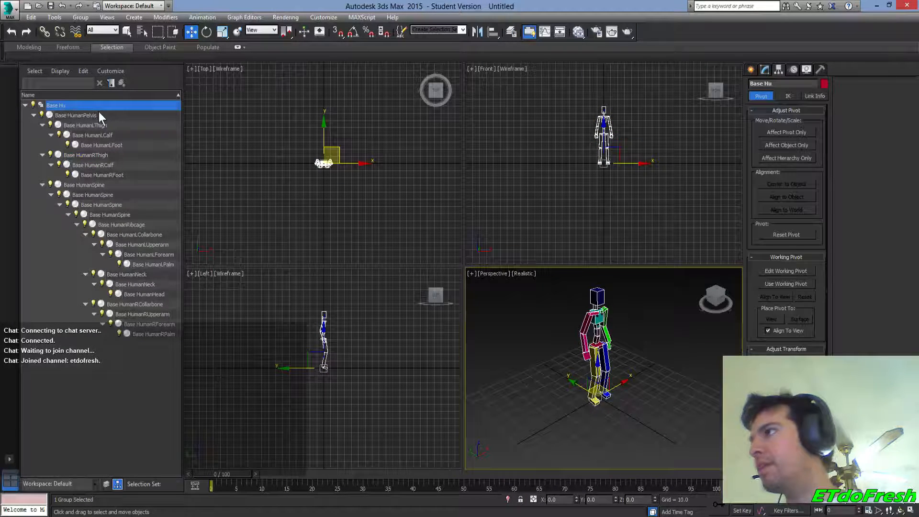
left_click(64, 105)
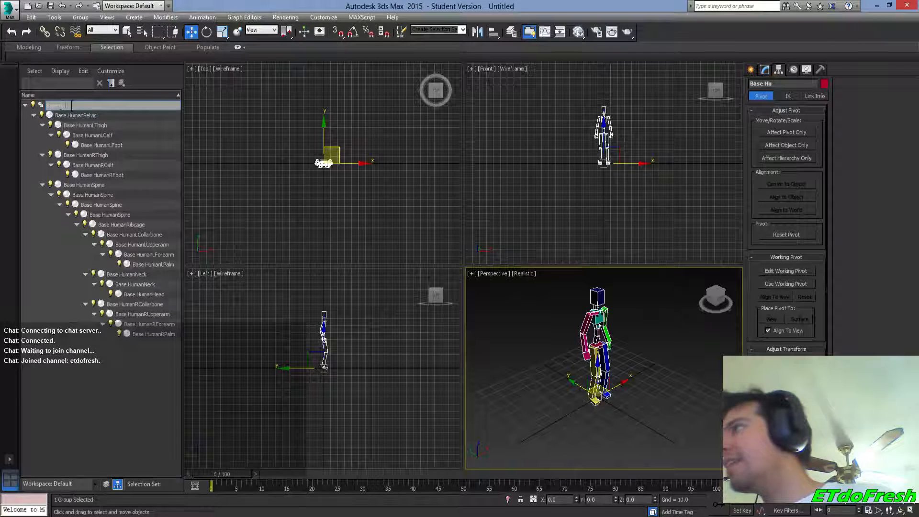
type("man")
key("Return")
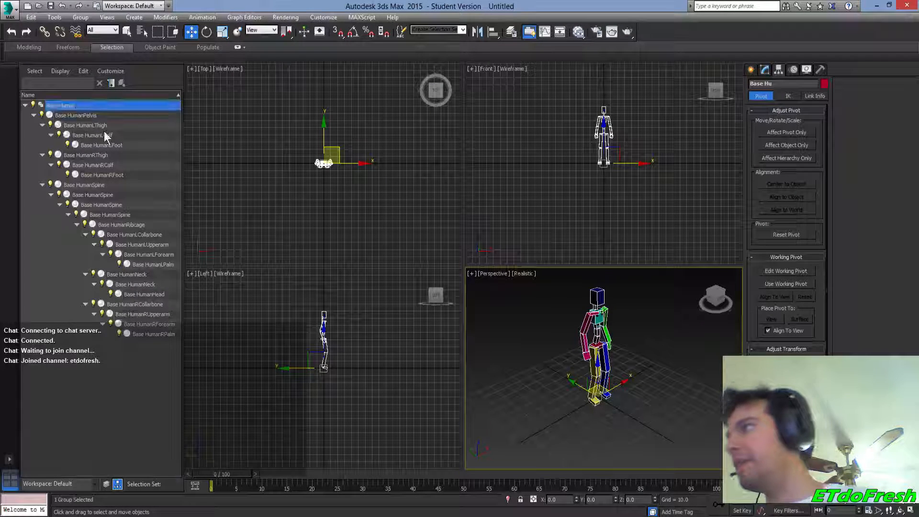
left_click(91, 188)
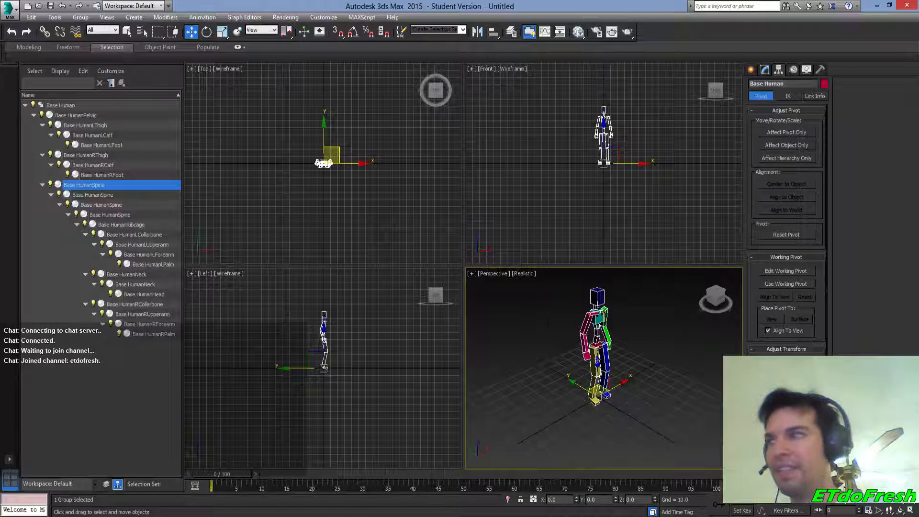
left_click(110, 207)
left_click(96, 176)
left_click(105, 203)
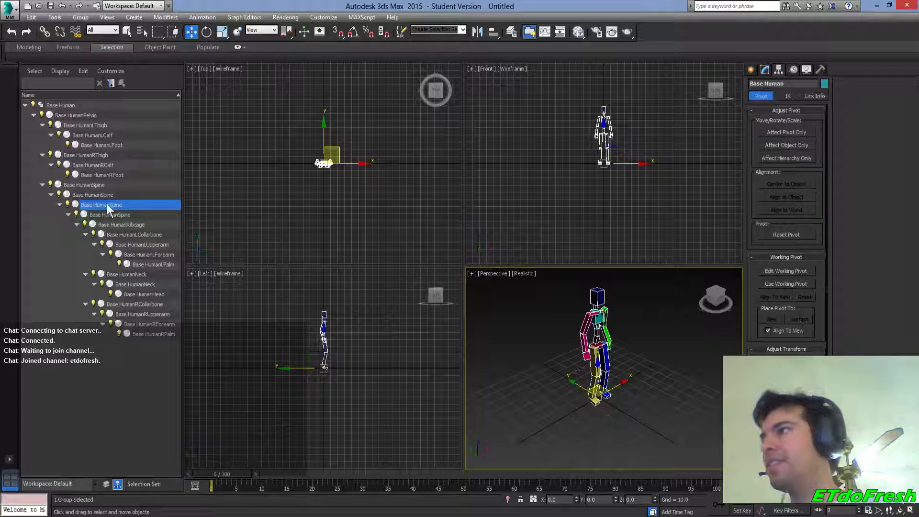
left_click(84, 185)
left_click(113, 214)
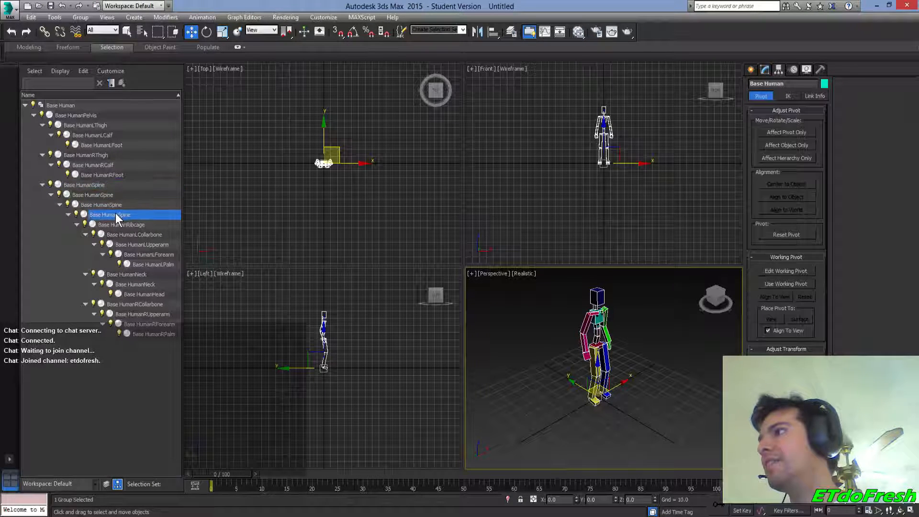
left_click(97, 206)
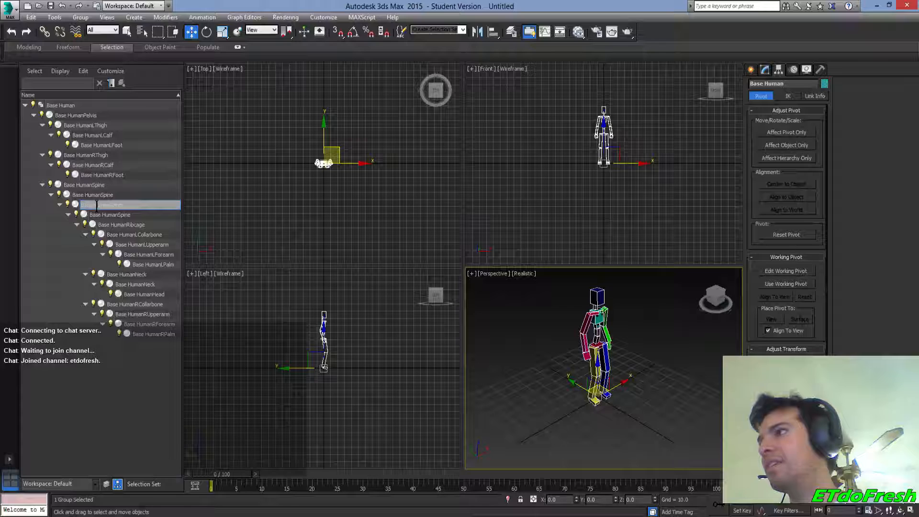
double_click(102, 195)
double_click(99, 185)
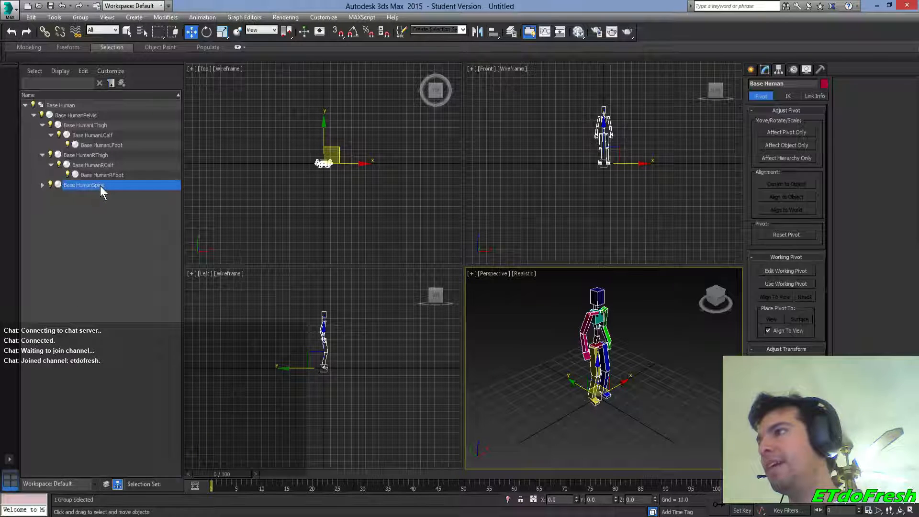
left_click(50, 185)
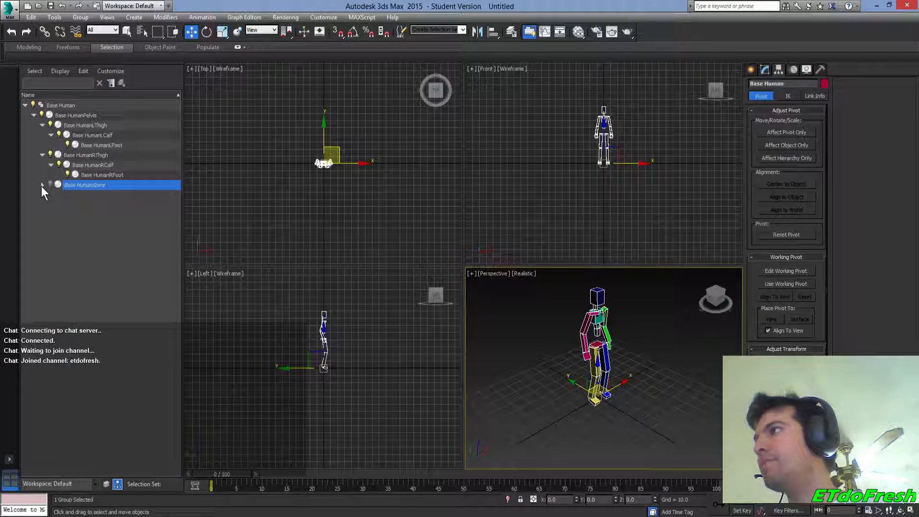
left_click(50, 185)
left_click(43, 185)
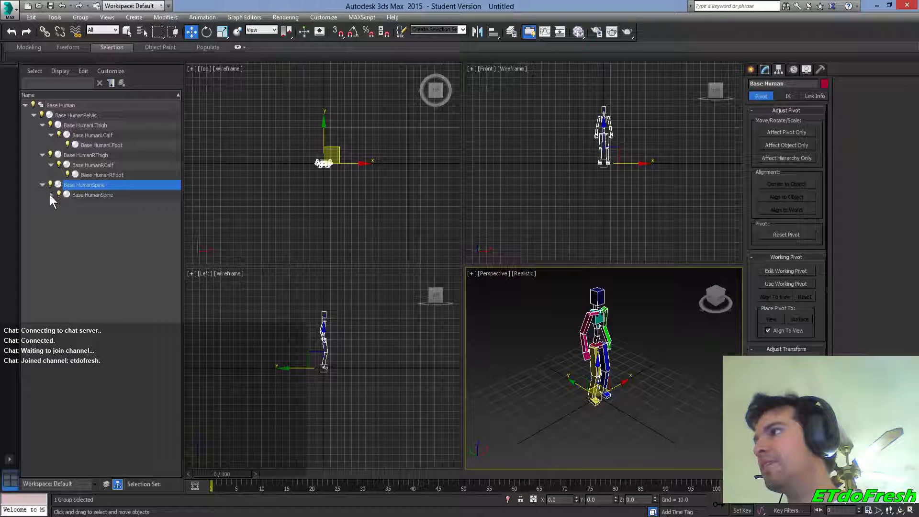
left_click(50, 195)
left_click(124, 215)
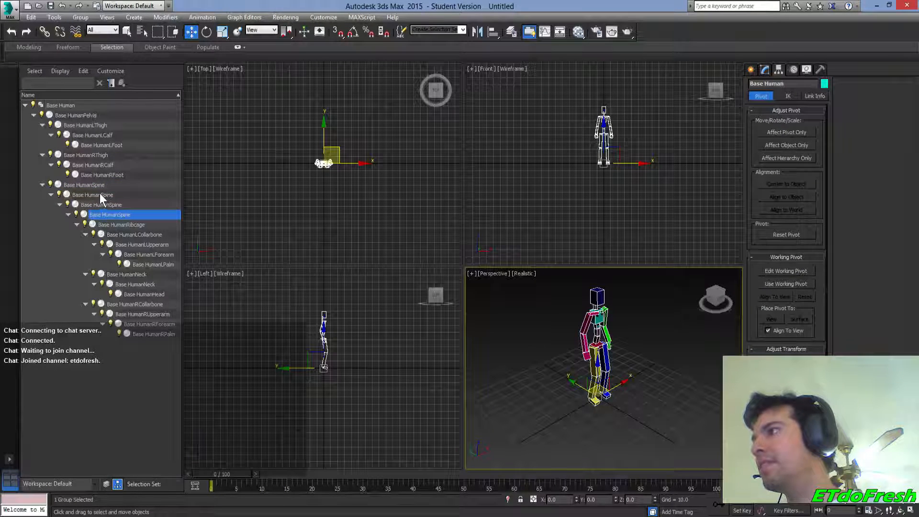
Select the four chained Base HumanSpine parts in the Scene Explorer and apply End Isolate
left_click(97, 193)
left_click(101, 187, "ctrl")
left_click(101, 186)
left_click(114, 200)
left_click(98, 187)
left_click(124, 214, "shift")
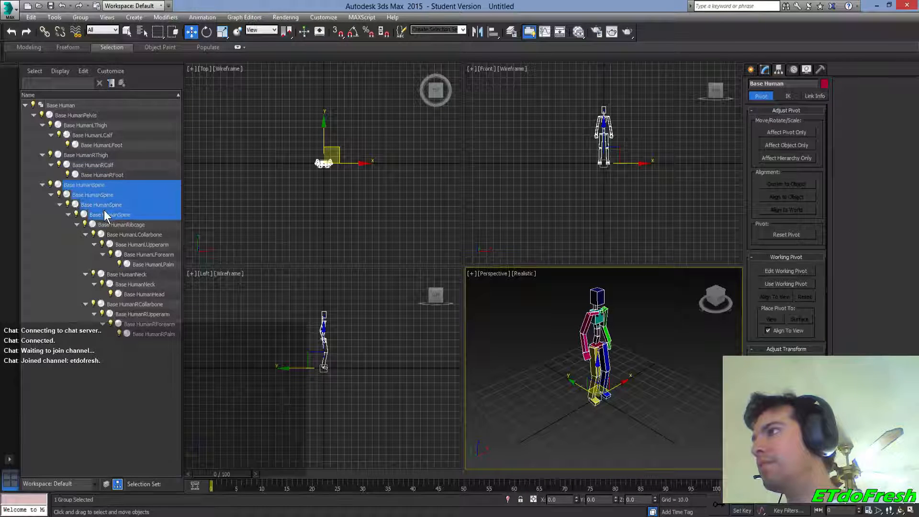
right_click(103, 209)
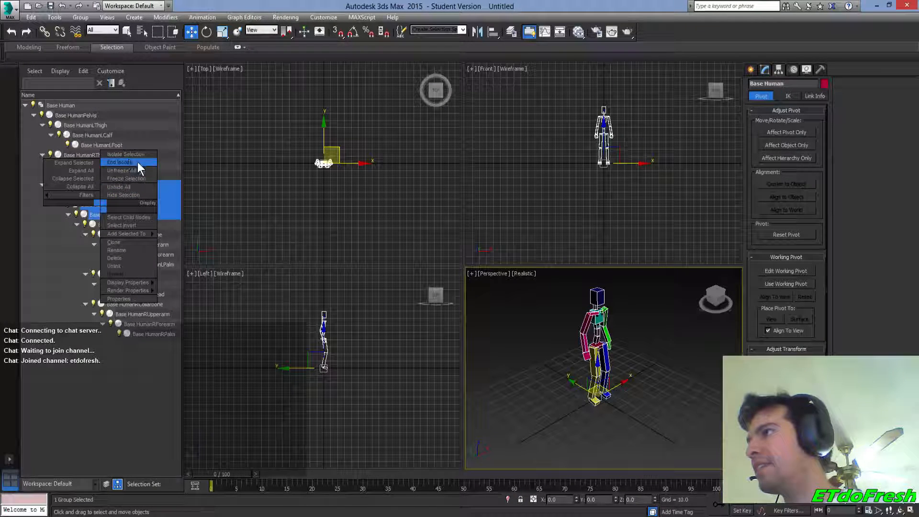
left_click(137, 162)
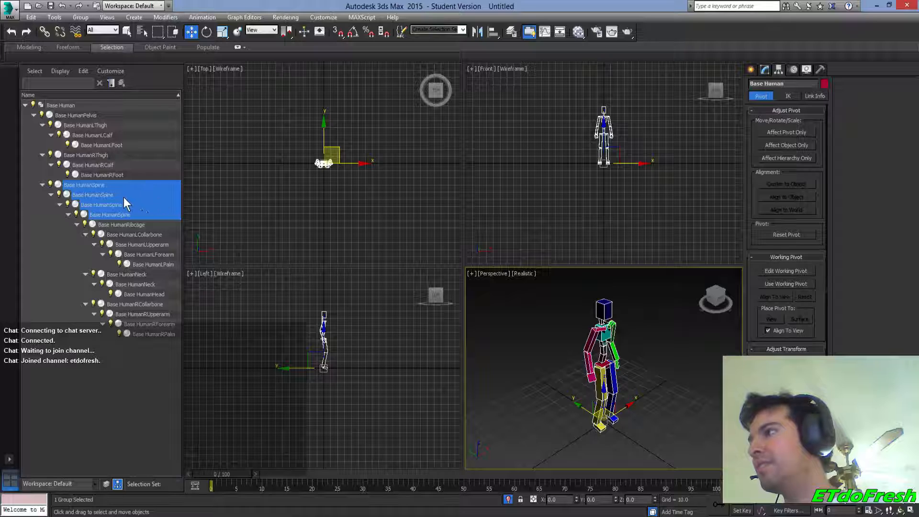
Turn on Select Children in the Scene Explorer and try selecting the spine and right calf with it
left_click(34, 71)
left_click(58, 128)
left_click(34, 71)
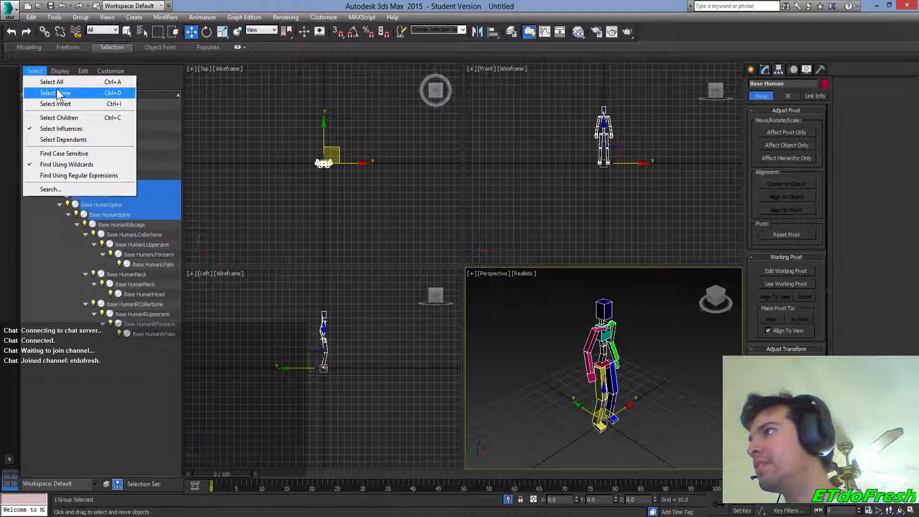
left_click(58, 117)
left_click(35, 71)
left_click(56, 132)
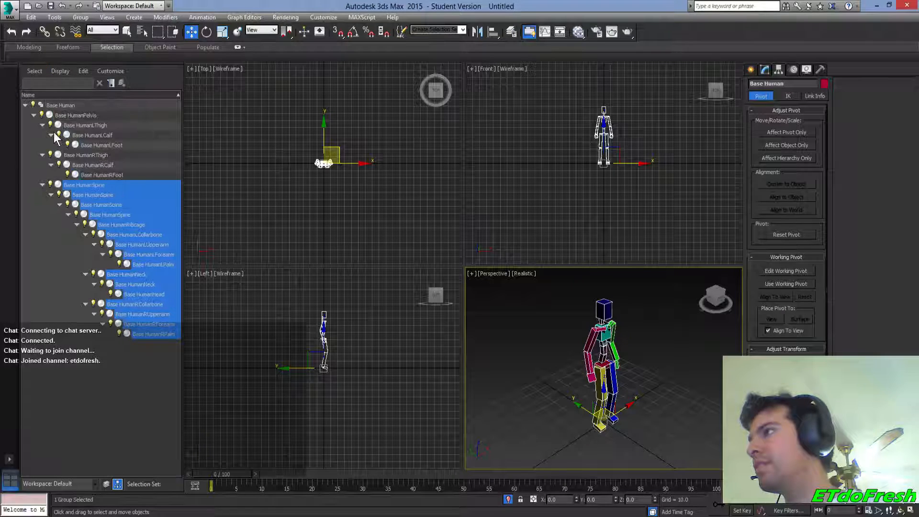
left_click(79, 187)
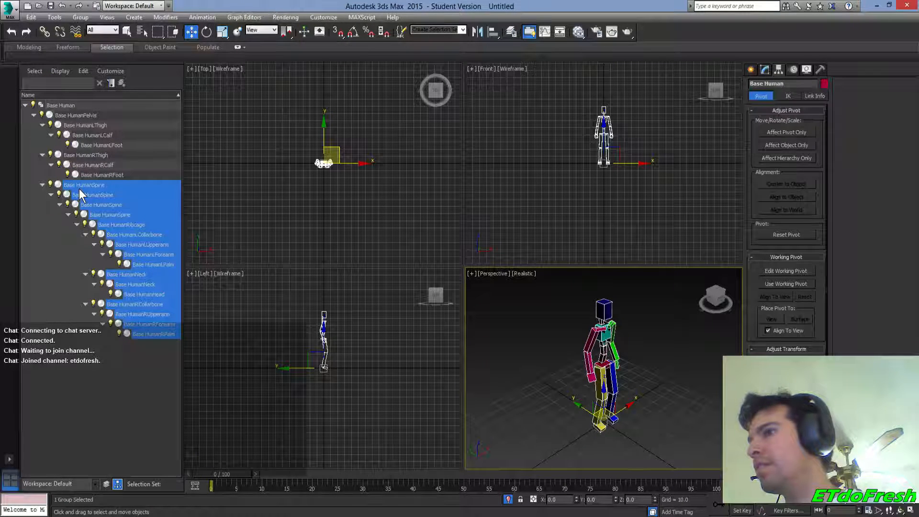
left_click(90, 165)
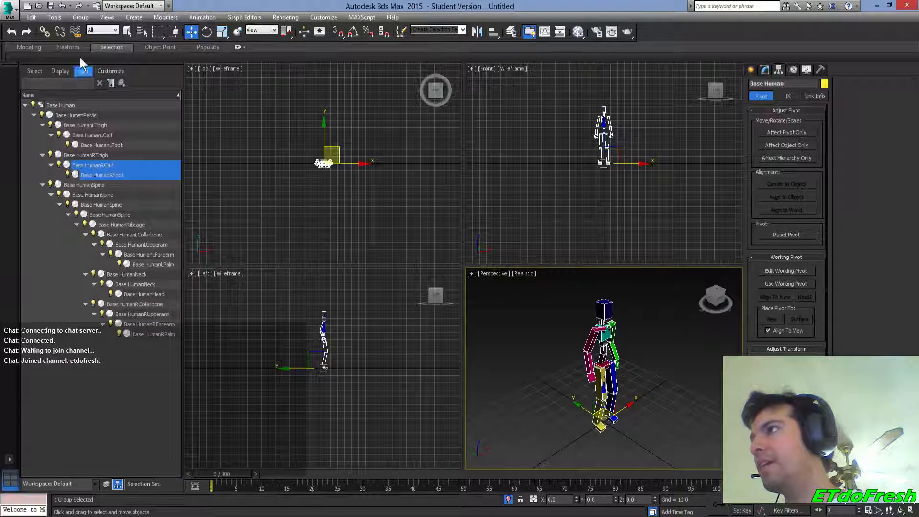
Open the Base Human group for editing its members and select the spine branch below the pelvis
left_click(80, 17)
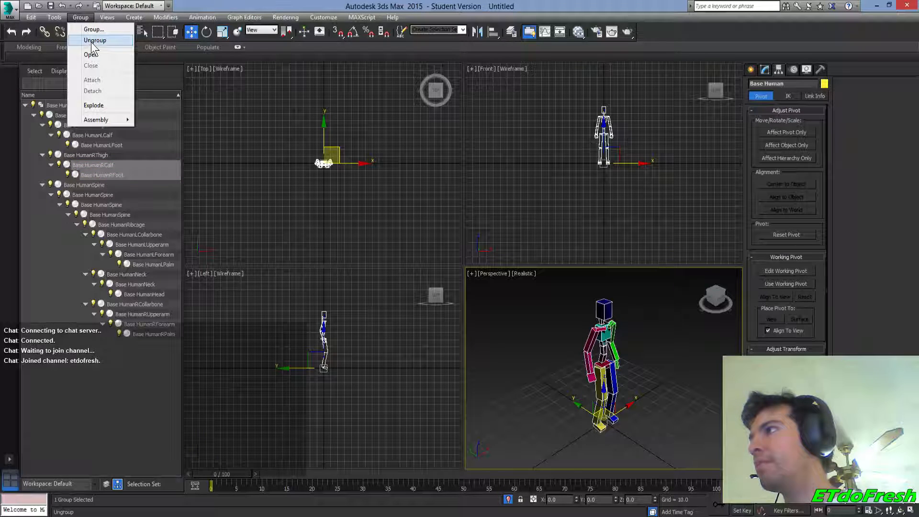
left_click(108, 55)
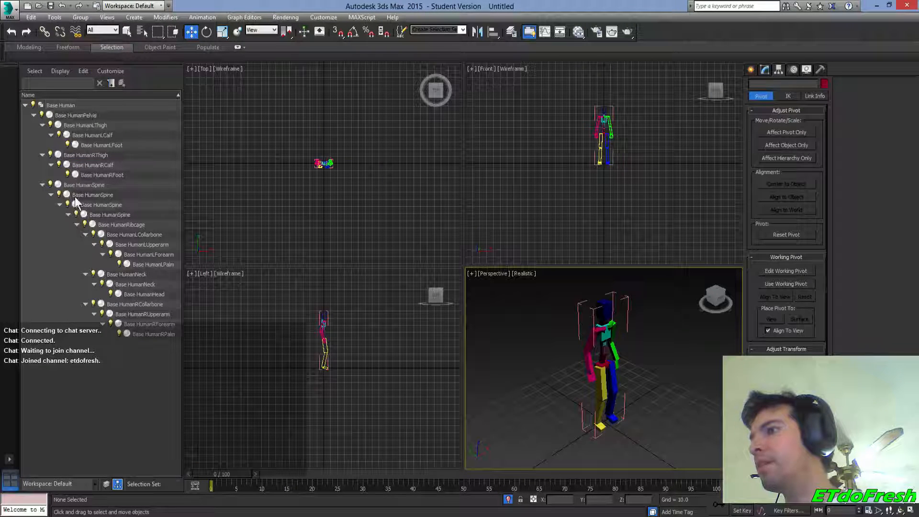
double_click(85, 185)
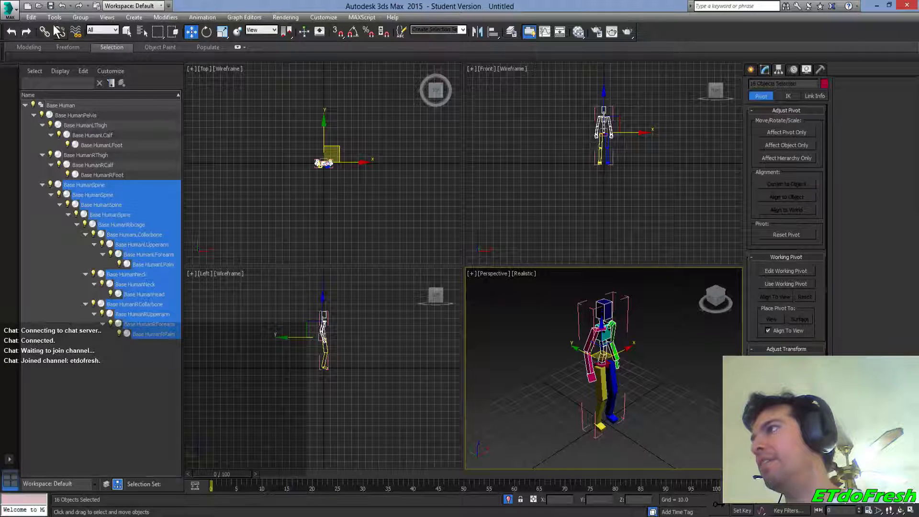
Turn off Select Children and select only the four chained Base HumanSpine parts
left_click(37, 70)
left_click(75, 118)
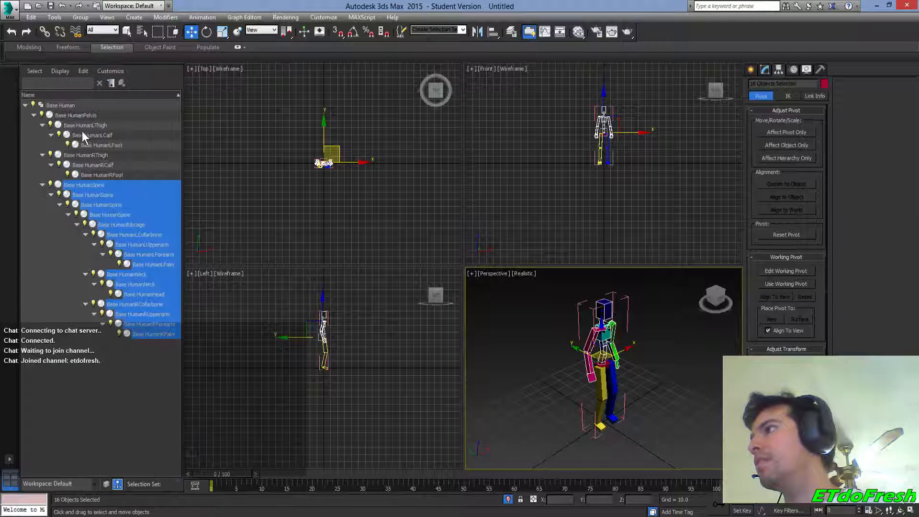
left_click(83, 137)
left_click_drag(89, 184, 117, 214)
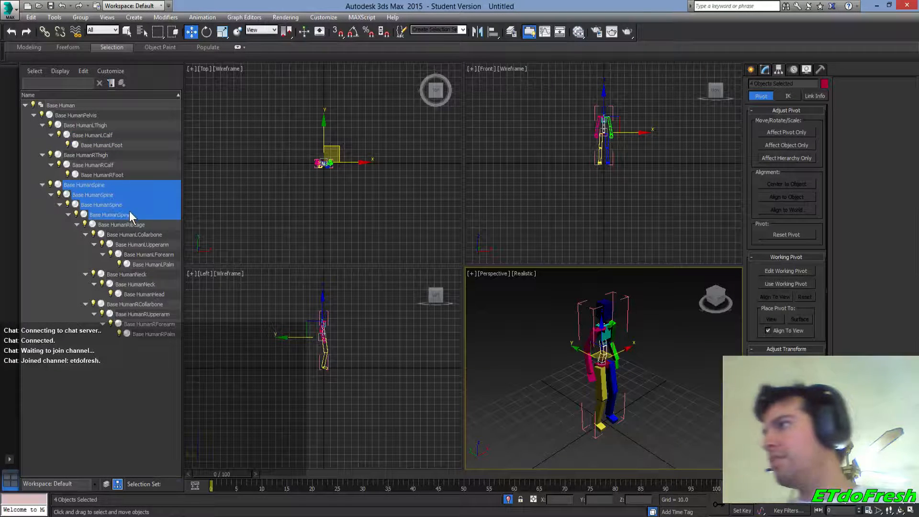
Number the four selected spine parts using Rename Objects, with base number 1 and step 1
left_click(54, 17)
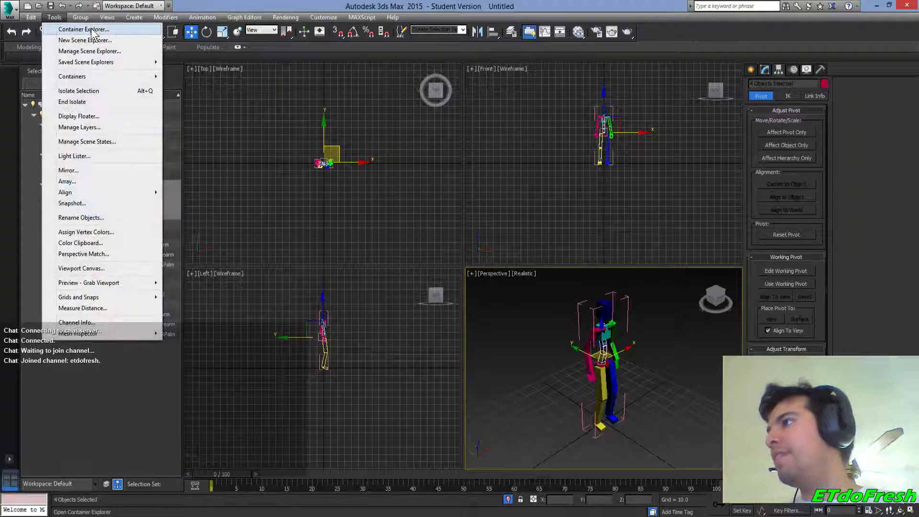
left_click(65, 218)
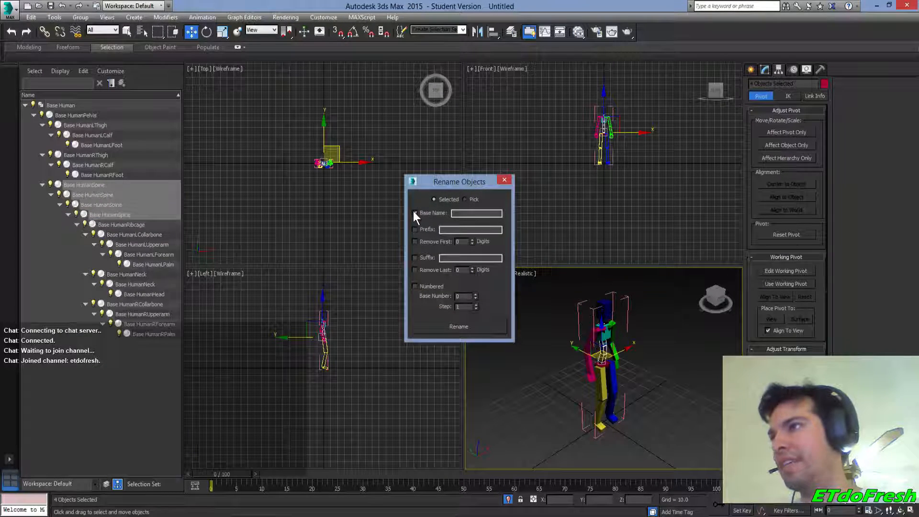
left_click(415, 286)
left_click(476, 294)
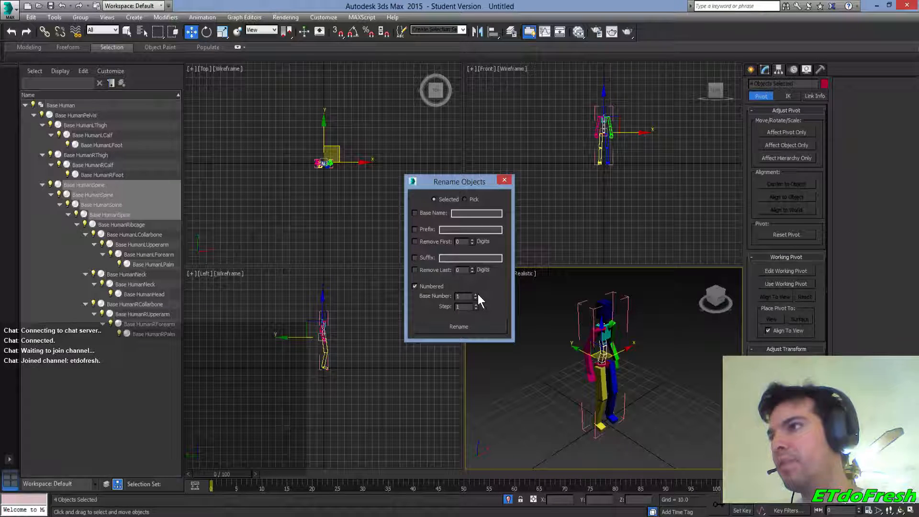
left_click(462, 326)
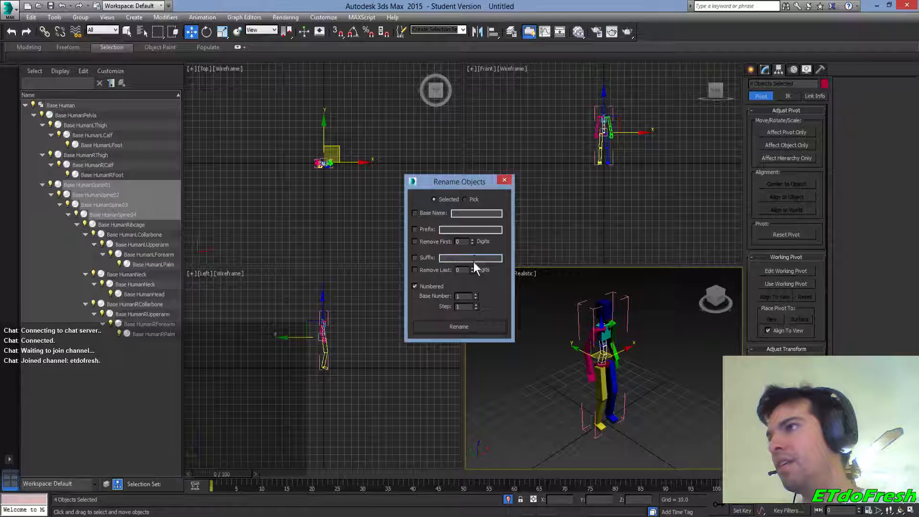
Apply the numbered rename to the four spine parts again with base number 0 and step 1
left_click(476, 299)
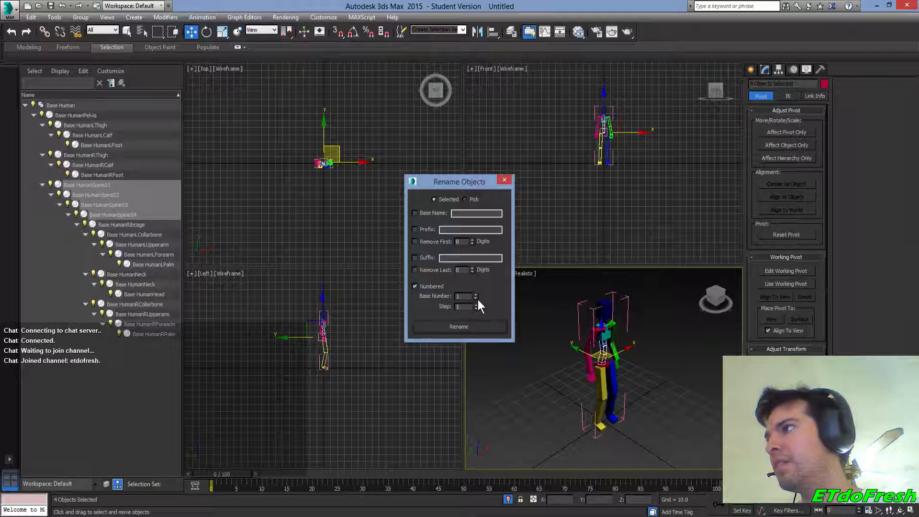
left_click(466, 327)
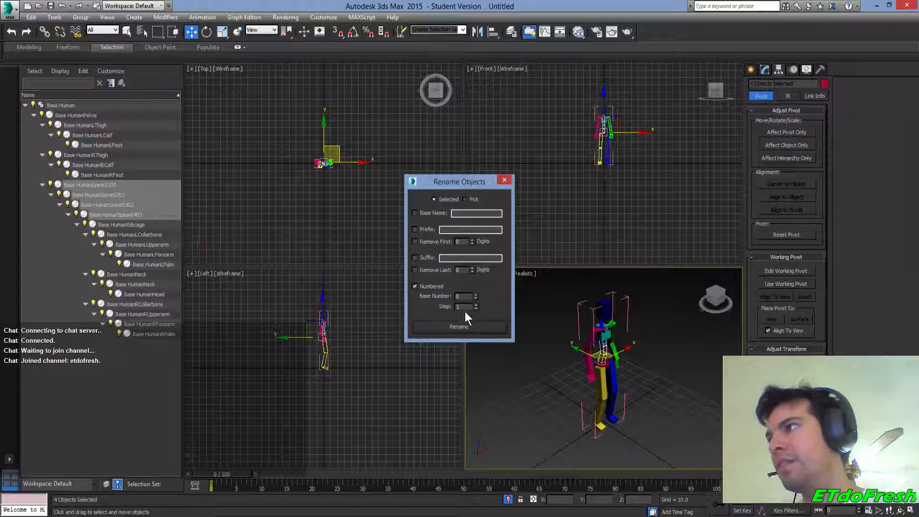
Strip the last 4 digits from the names of the four selected spine parts, with numbering turned off
left_click(415, 285)
left_click(472, 268)
left_click(472, 268)
left_click(472, 268)
left_click(472, 268)
left_click(464, 328)
Renumber the four spine parts with base number 0 and step 1, without removing digits, and close Rename Objects
left_click(415, 270)
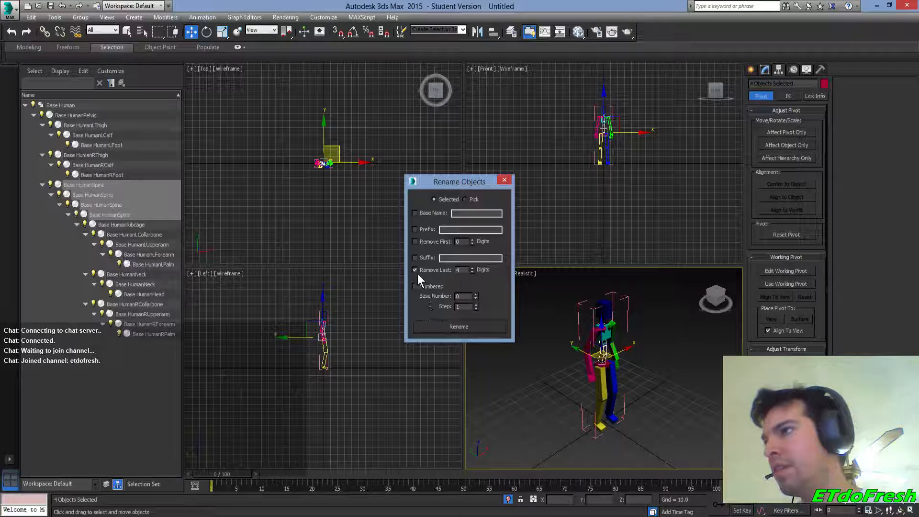
left_click(417, 284)
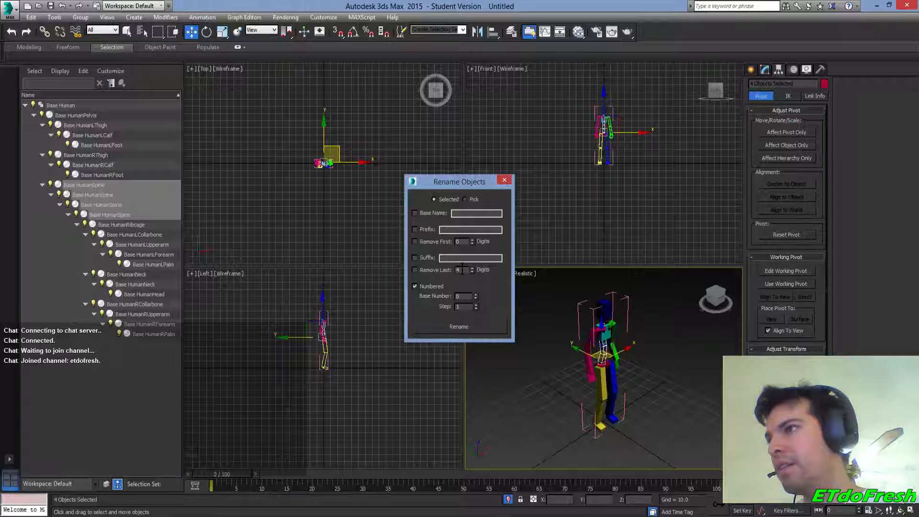
left_click(472, 325)
left_click(504, 181)
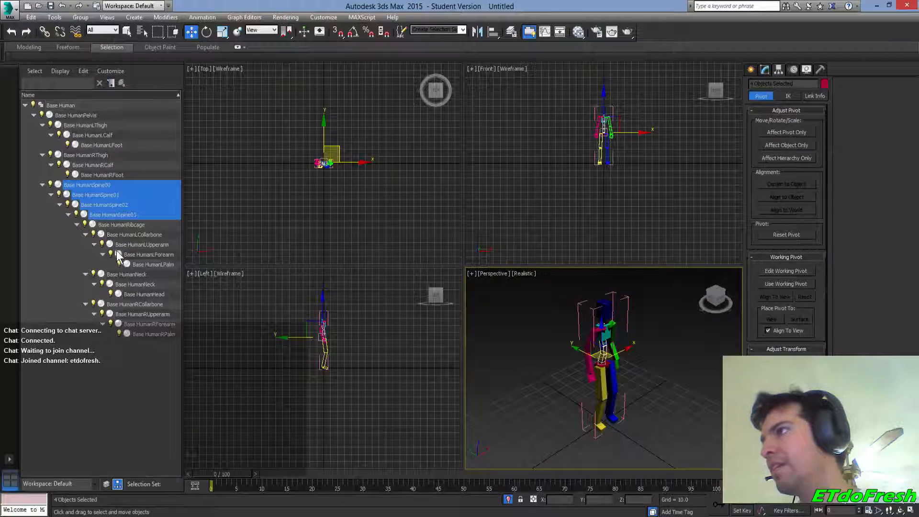
Select the Base Human group and collapse its hierarchy in the scene list
left_click(134, 233)
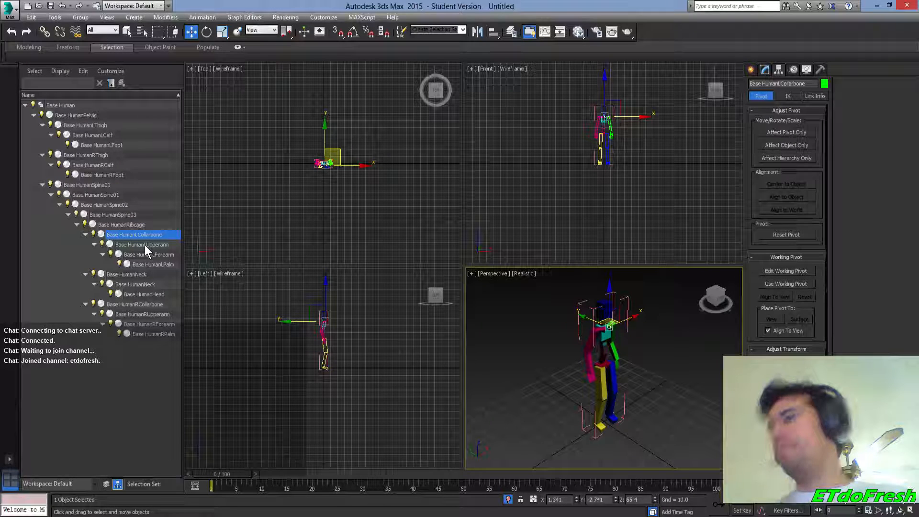
left_click(58, 106)
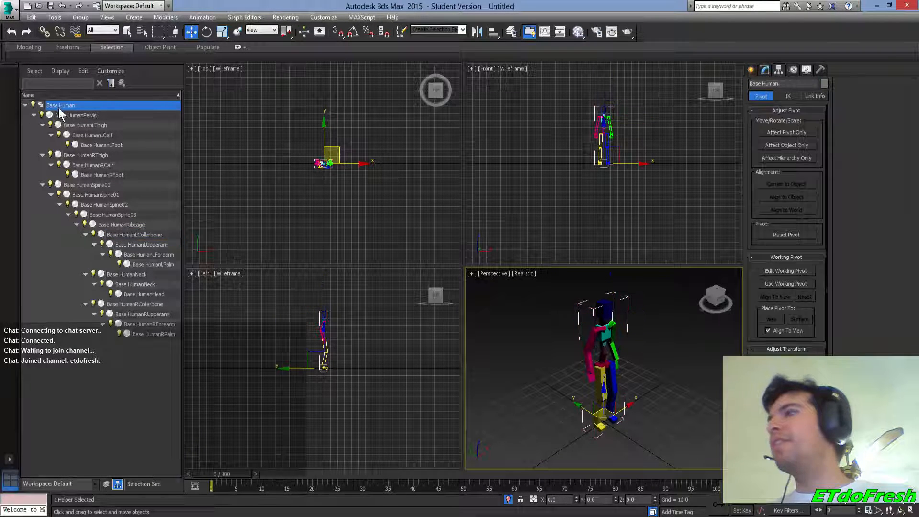
left_click(25, 104)
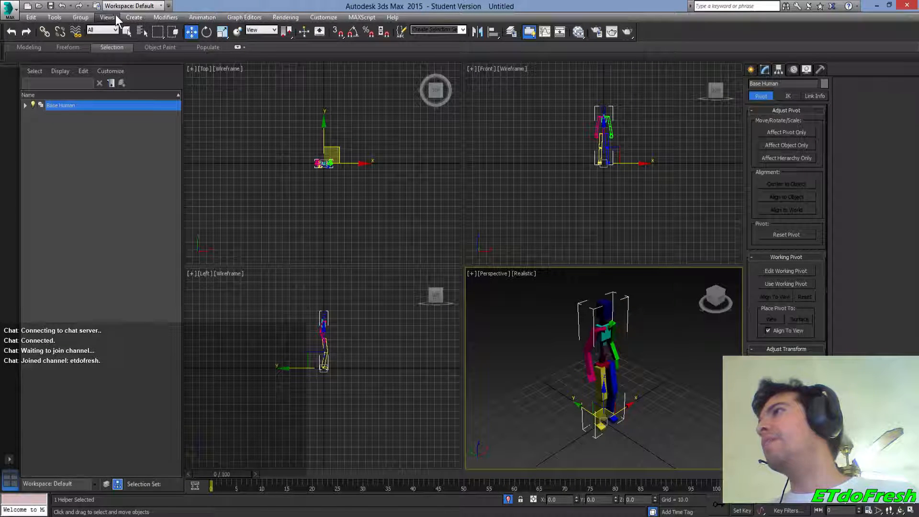
left_click(165, 17)
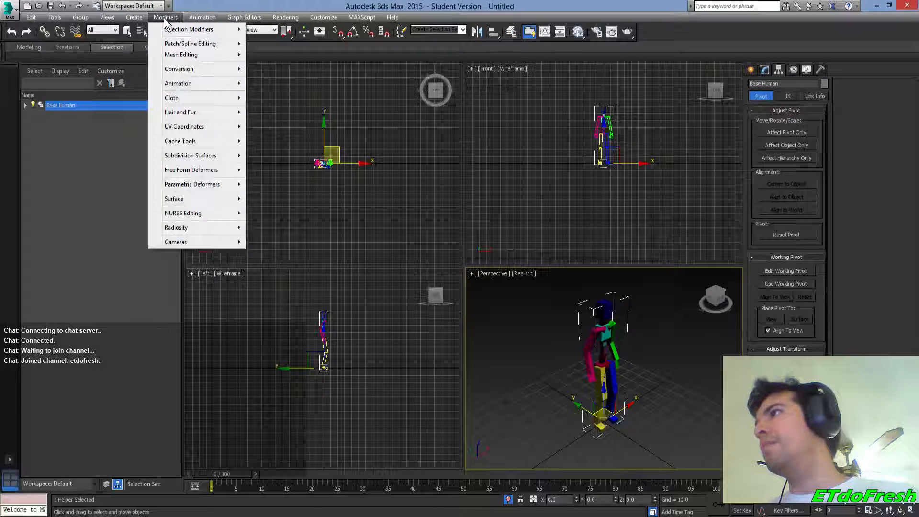
mouse_move(198, 19)
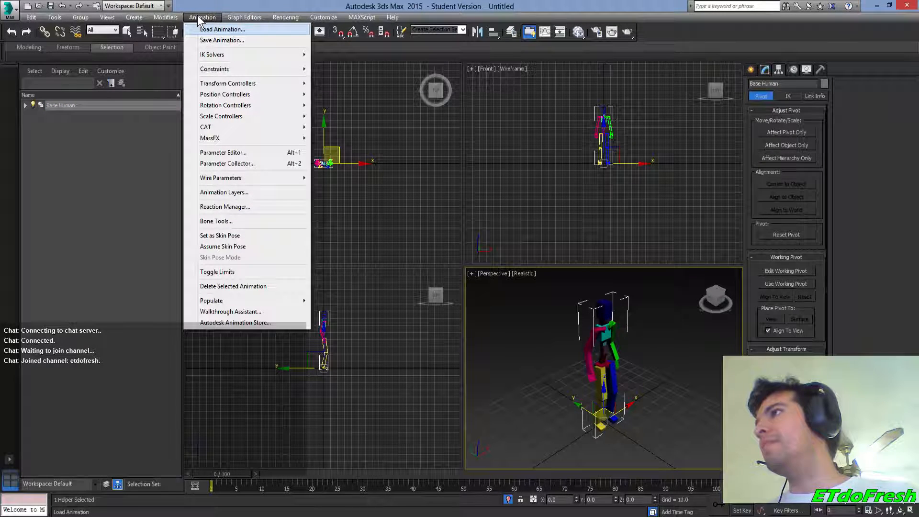
mouse_move(230, 22)
mouse_move(277, 21)
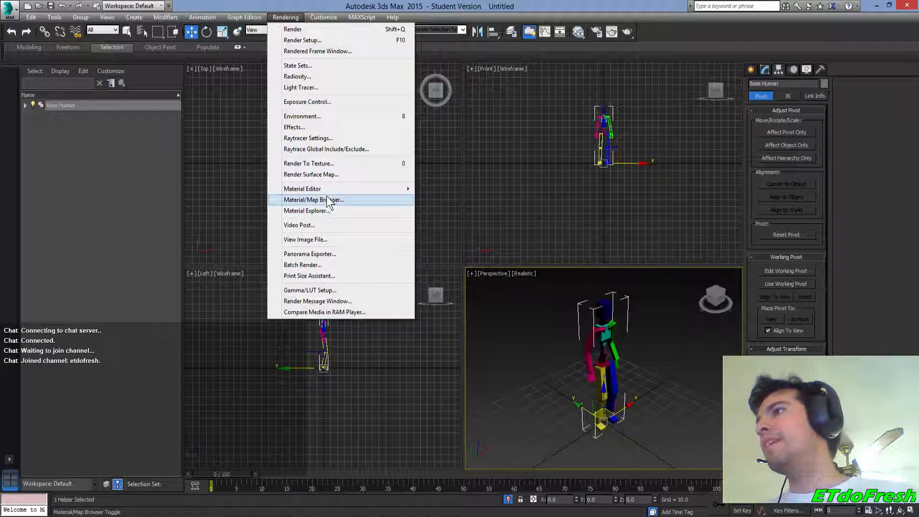
mouse_move(334, 189)
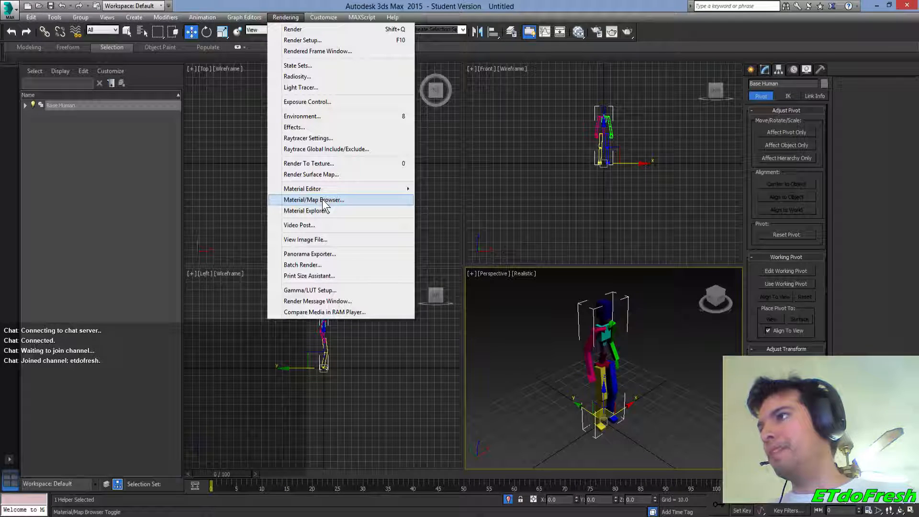
mouse_move(316, 18)
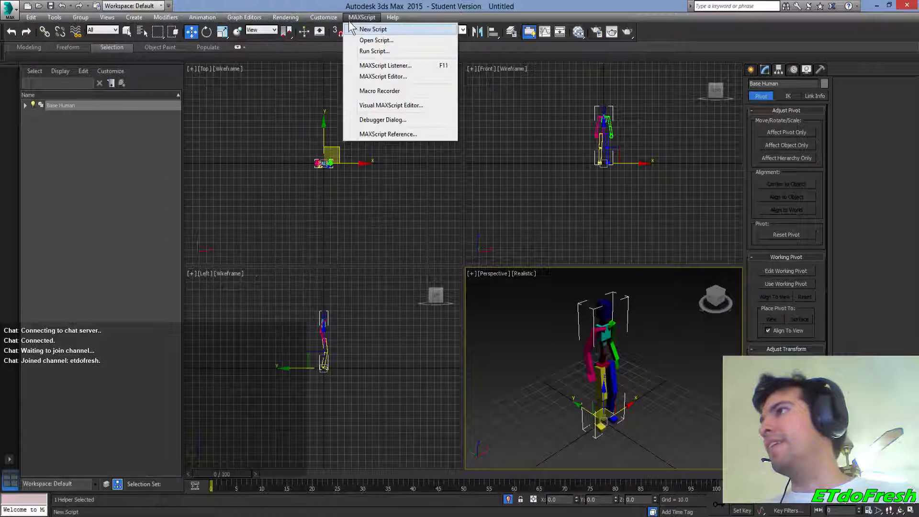
mouse_move(31, 17)
mouse_move(61, 17)
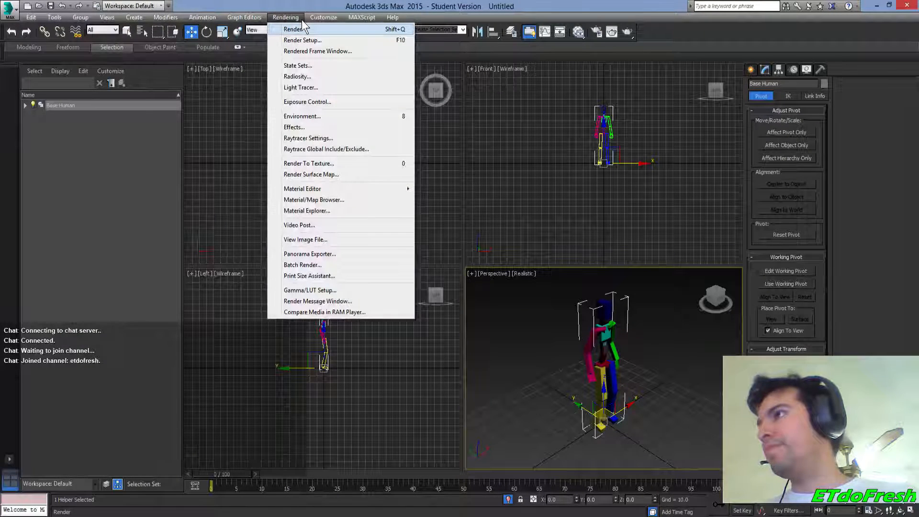
mouse_move(305, 189)
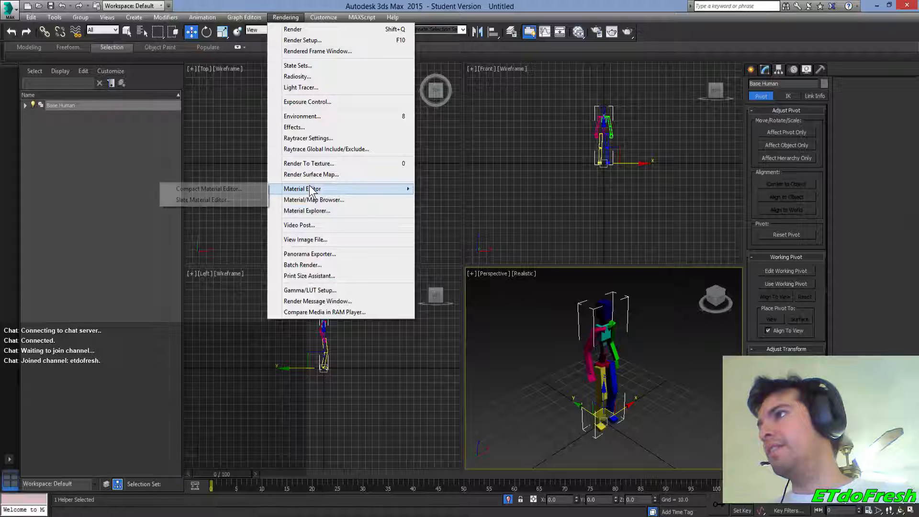
left_click(313, 212)
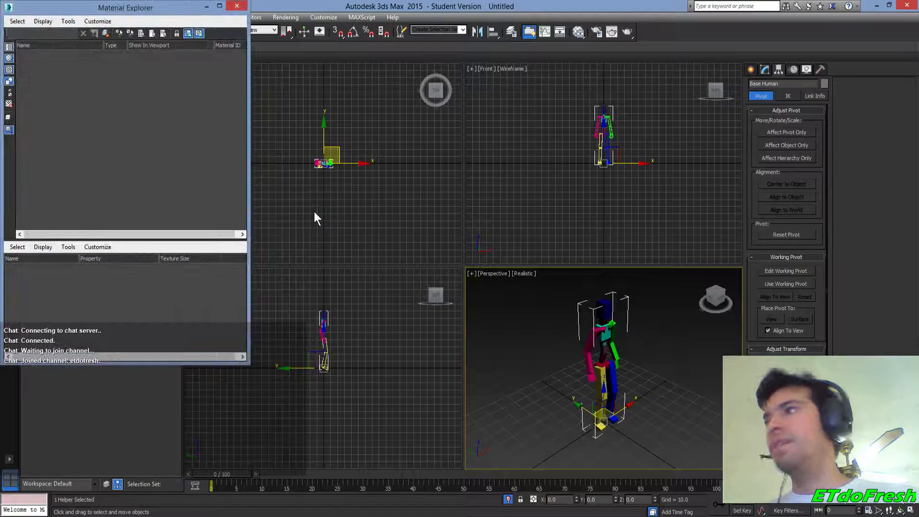
left_click(236, 6)
left_click(283, 17)
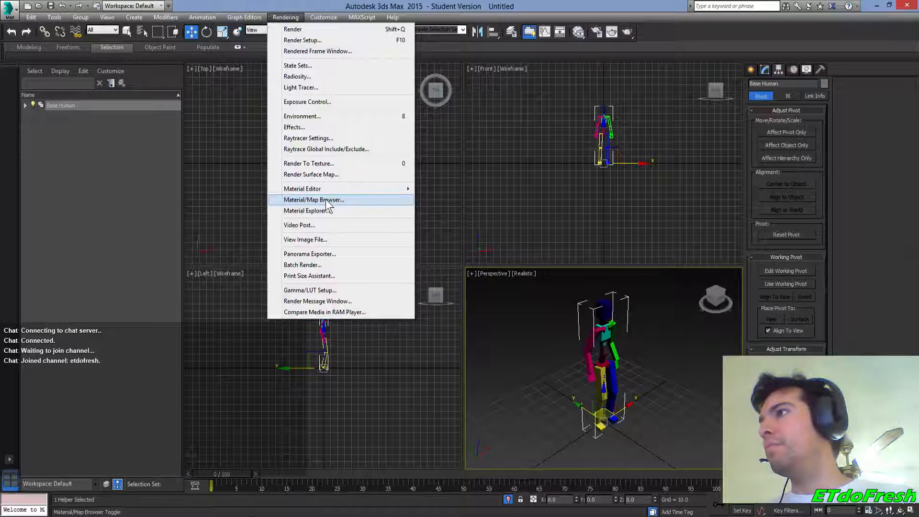
left_click(325, 199)
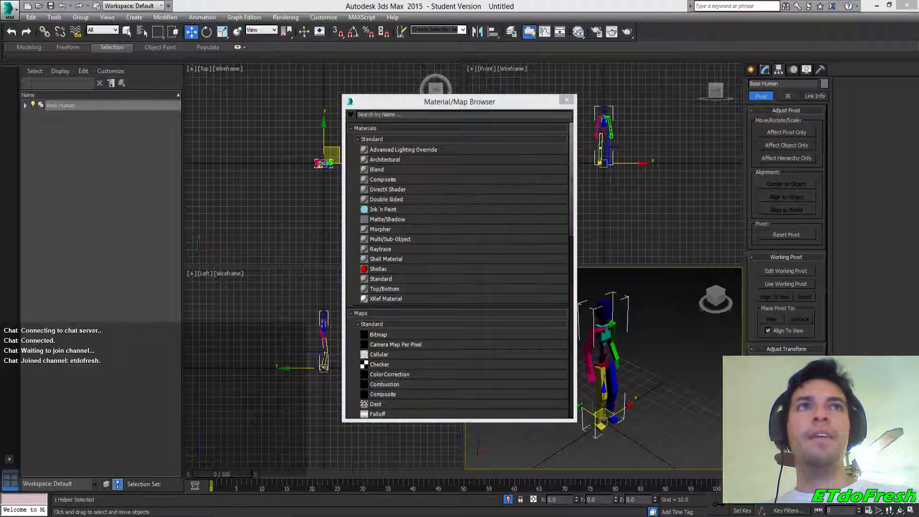
left_click(566, 99)
left_click(294, 18)
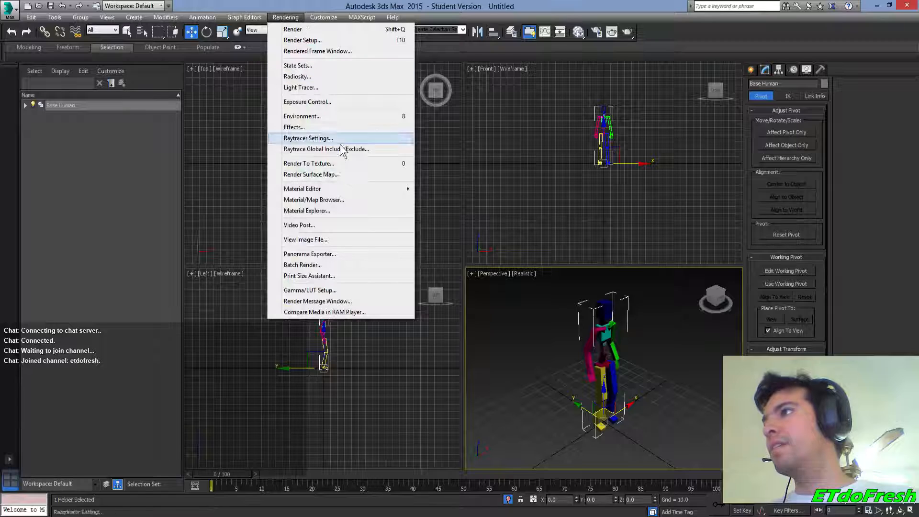
mouse_move(331, 188)
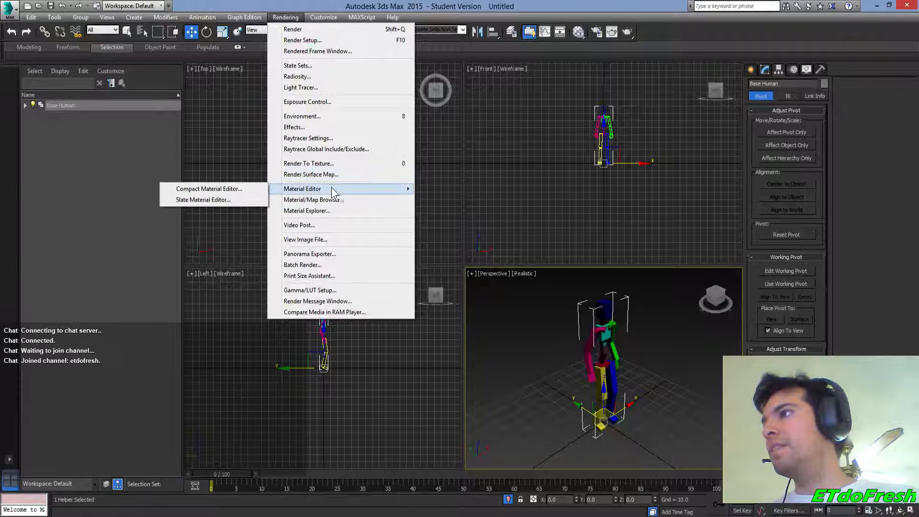
left_click(228, 191)
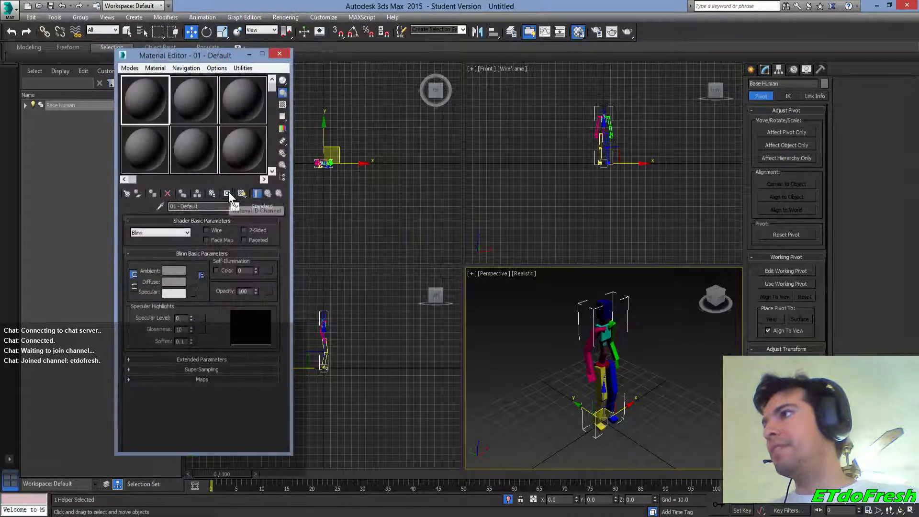
left_click(281, 54)
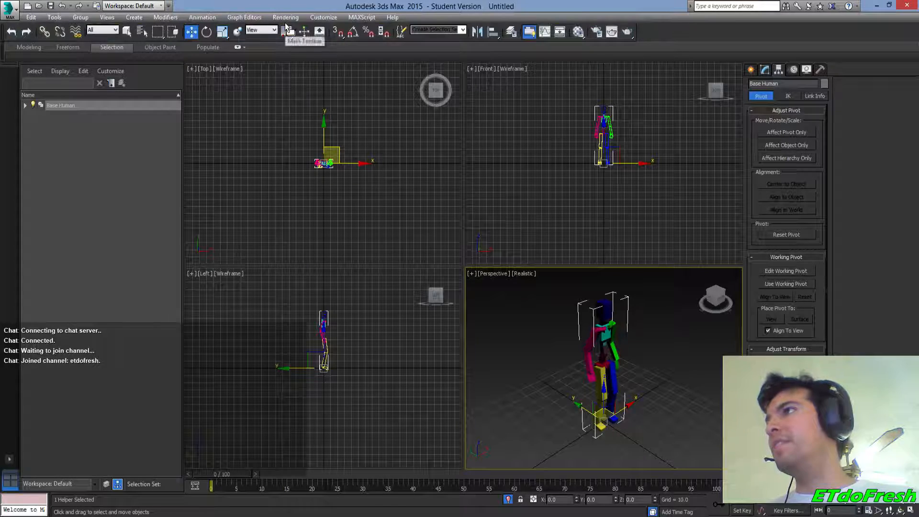
Open the Slate Material Editor and shrink and reposition its window so the scene list and perspective view stay visible
left_click(286, 17)
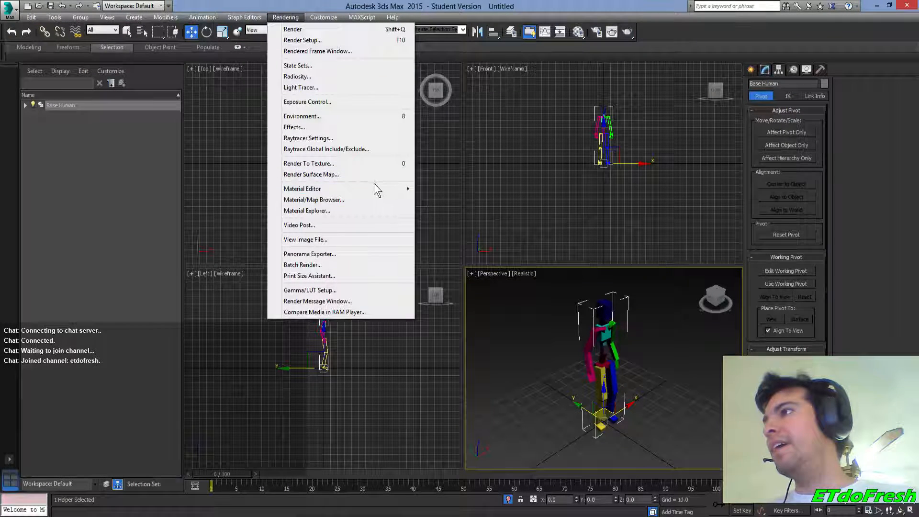
mouse_move(366, 188)
left_click(234, 200)
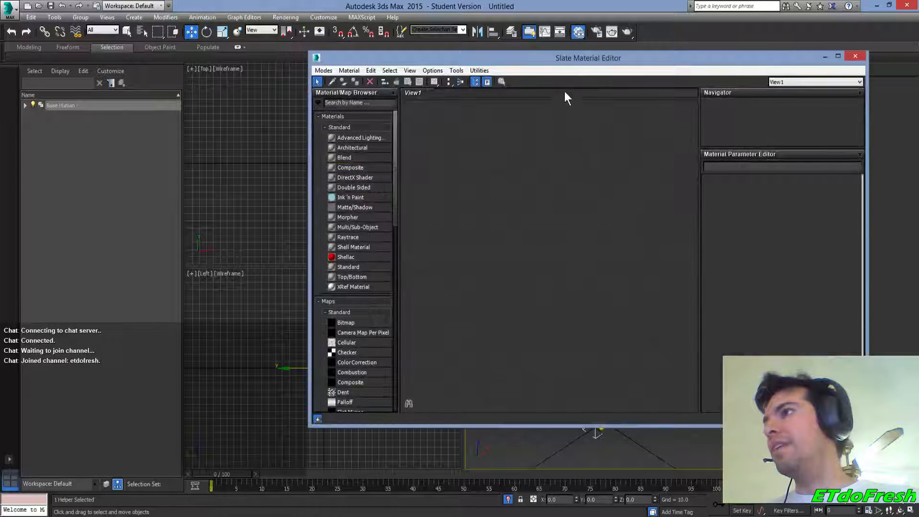
left_click_drag(579, 58, 350, 62)
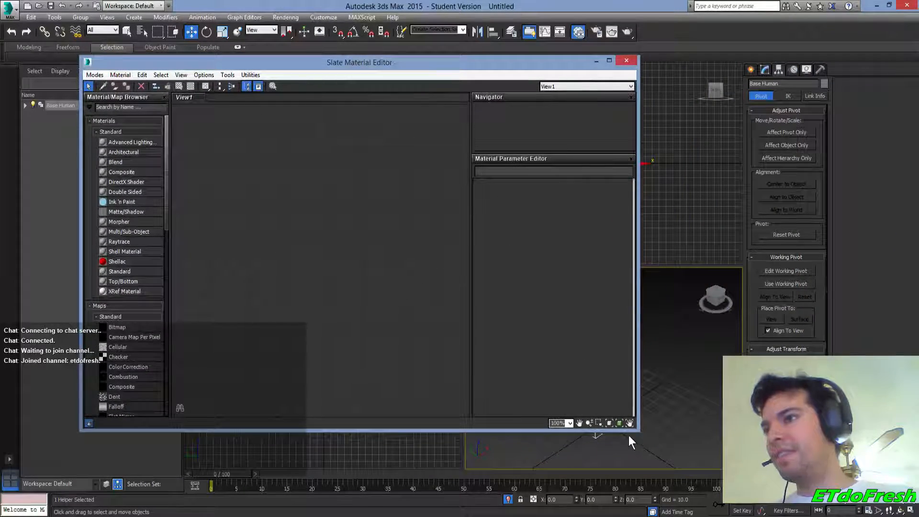
left_click_drag(636, 432, 461, 448)
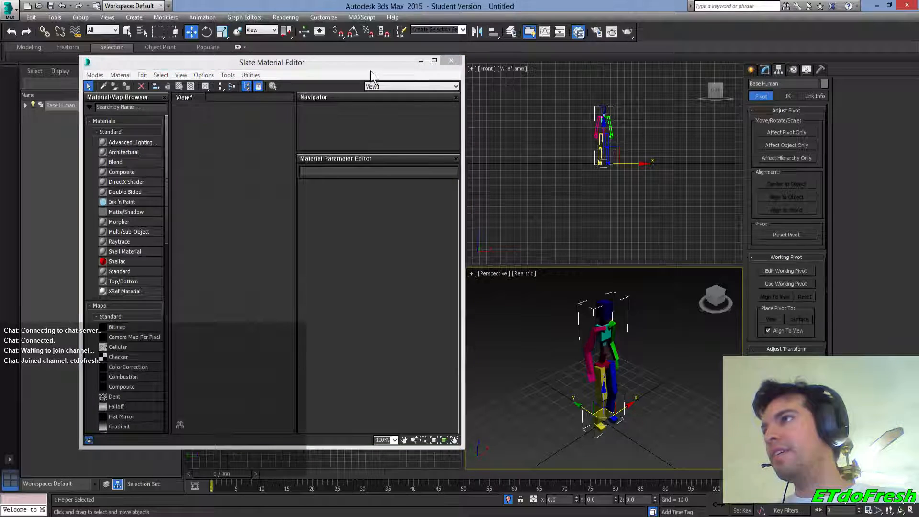
left_click_drag(379, 64, 464, 65)
Expand the Base Human hierarchy and select the right thigh together with its child calf and foot
left_click(24, 106)
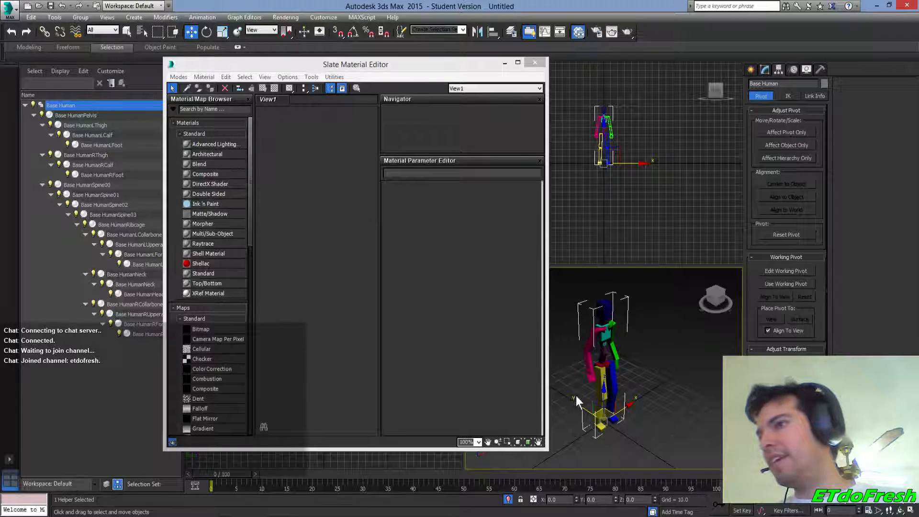
left_click(99, 154)
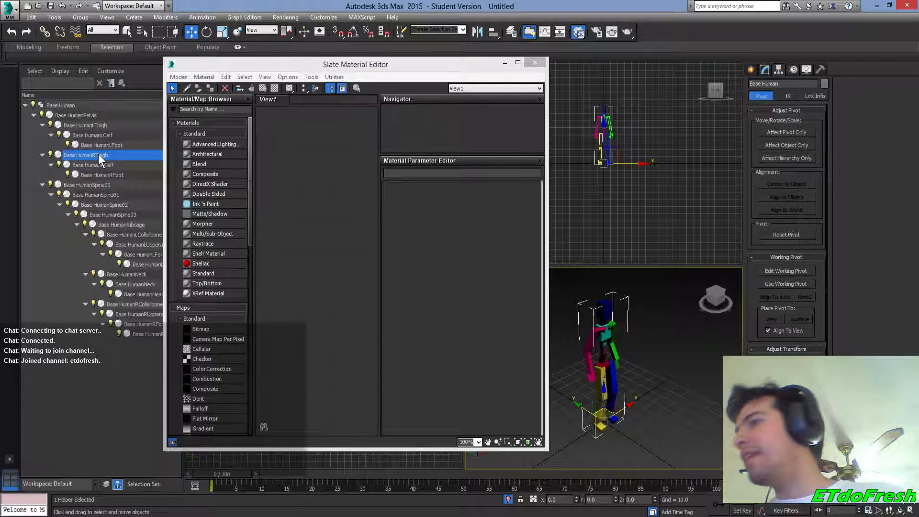
left_click(31, 71)
left_click(67, 117)
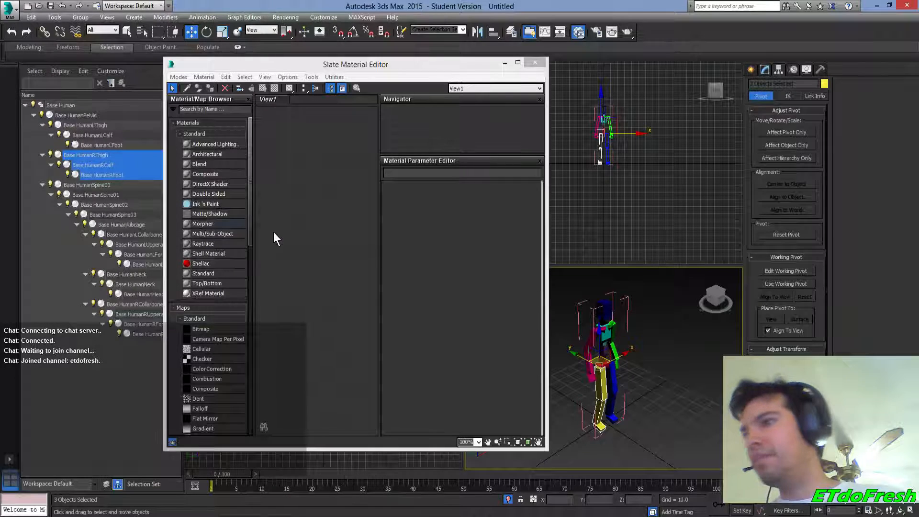
Clear the leg selection, add a Standard material to the Slate view and collapse its node
scroll(652, 182, "up", 10)
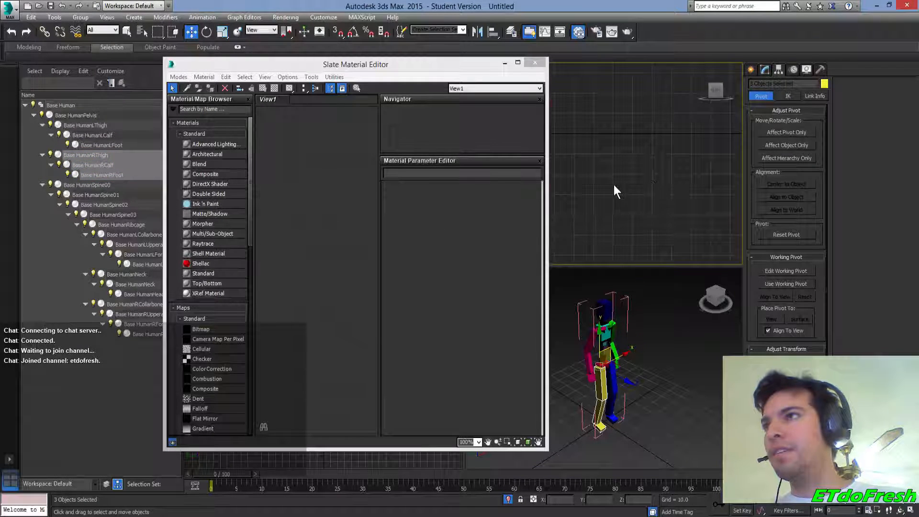
scroll(647, 193, "up", 6)
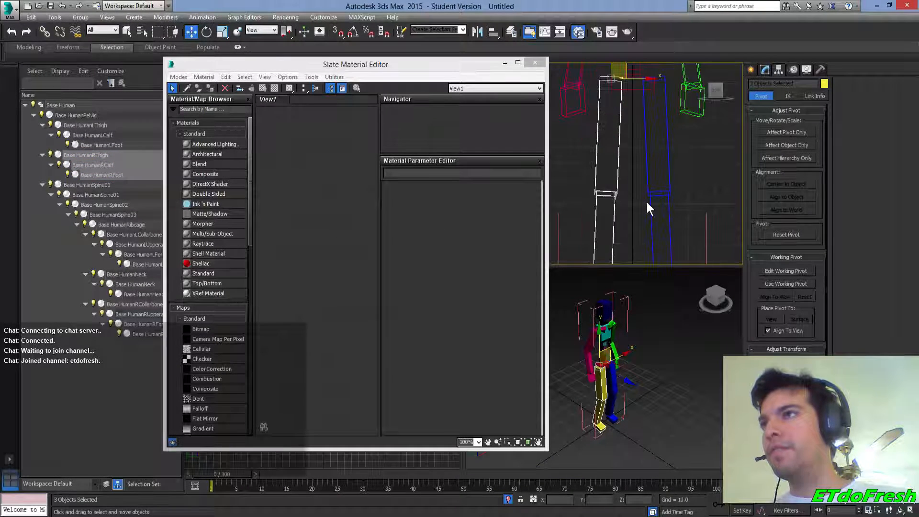
left_click(590, 161)
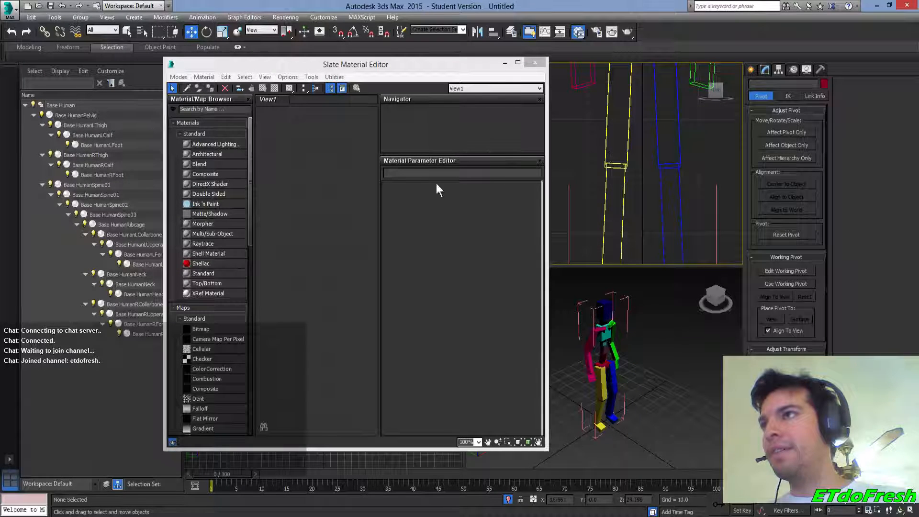
left_click(206, 273)
left_click_drag(249, 265, 306, 230)
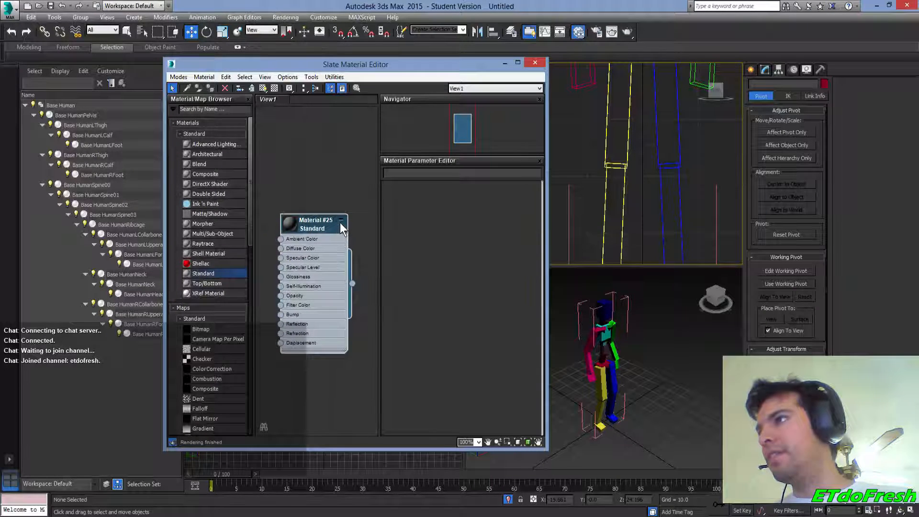
left_click(341, 220)
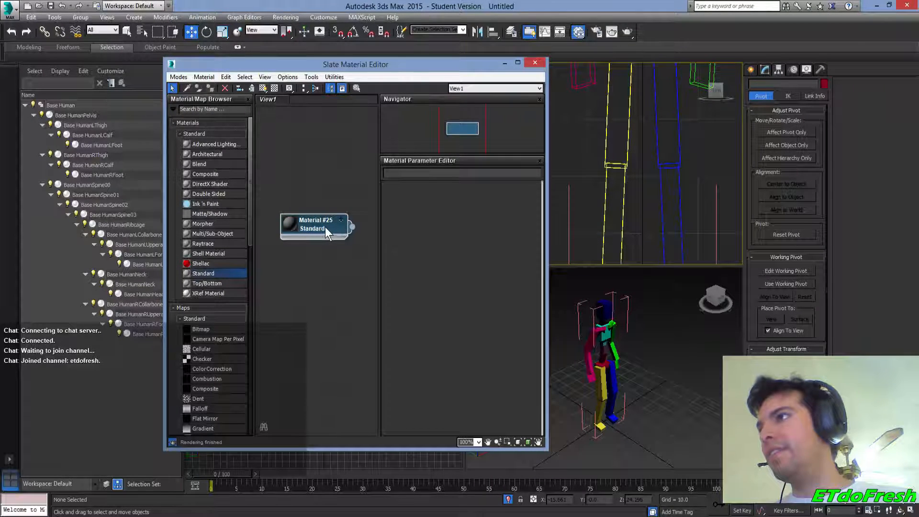
Set the new Standard material's ambient color to the yellow sampled from the right leg's wireframe in the Front view
double_click(322, 228)
left_click(432, 236)
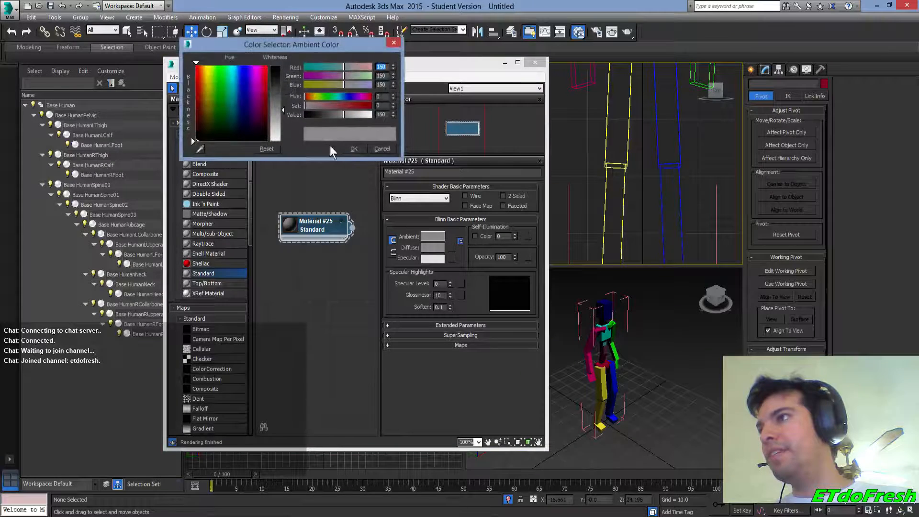
left_click_drag(612, 134, 607, 131)
right_click(606, 129)
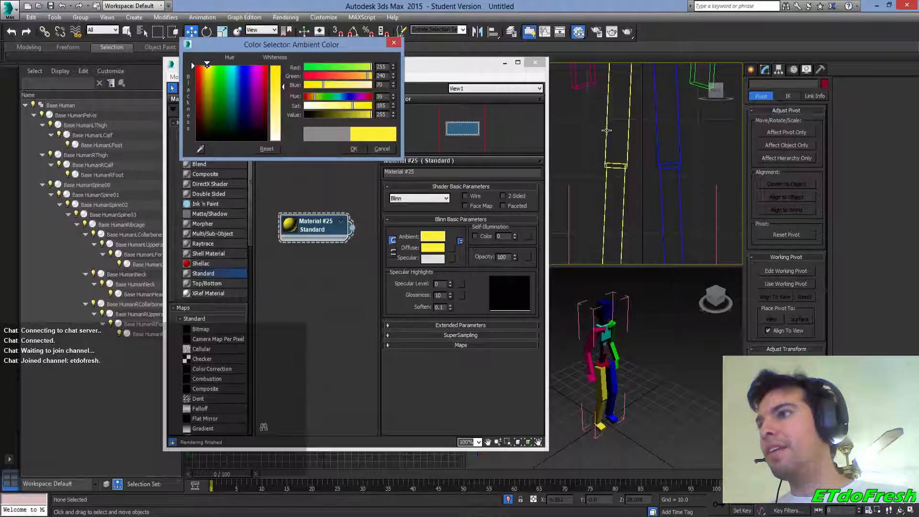
left_click(353, 149)
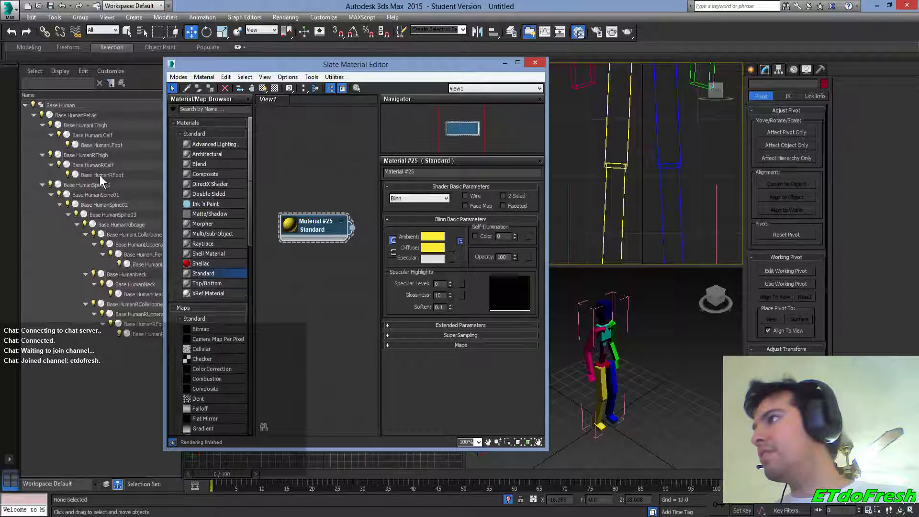
Assign the yellow material to the right thigh, calf and foot, and rename the material Base HumanRLeg
double_click(90, 153)
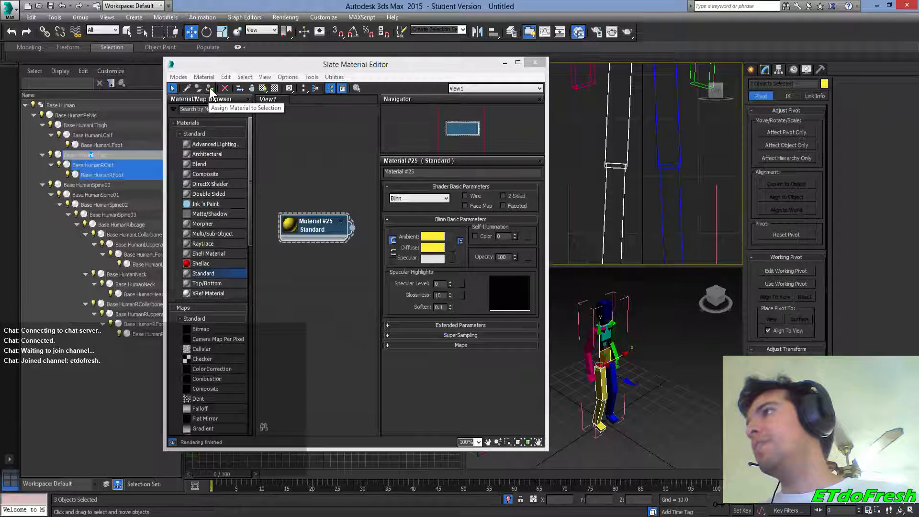
left_click(209, 88)
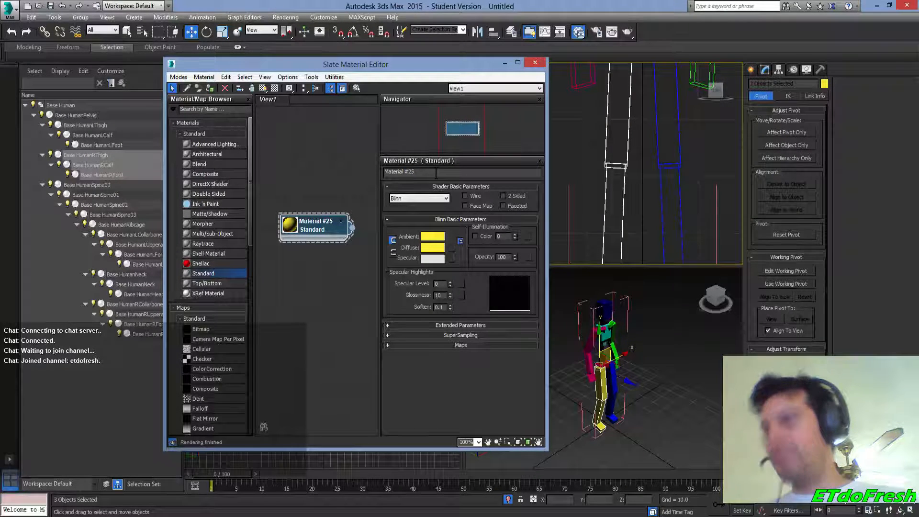
type("Base ")
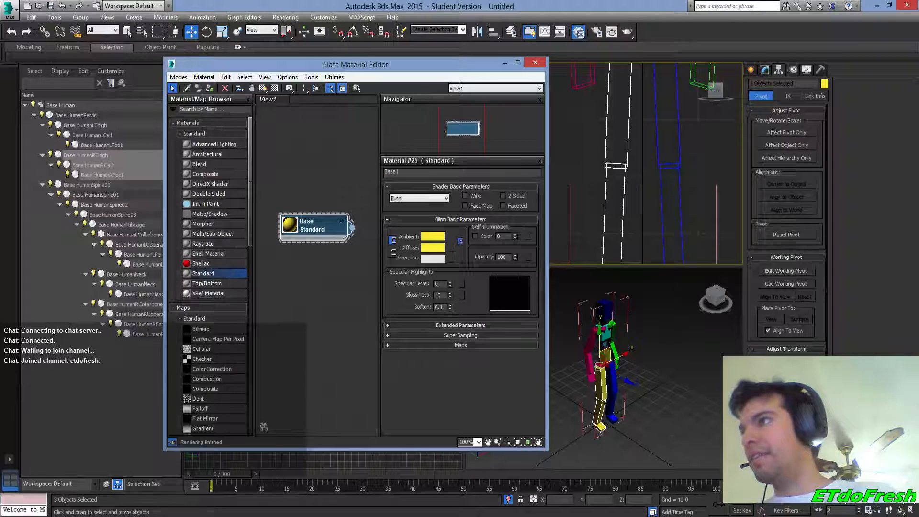
type("Human")
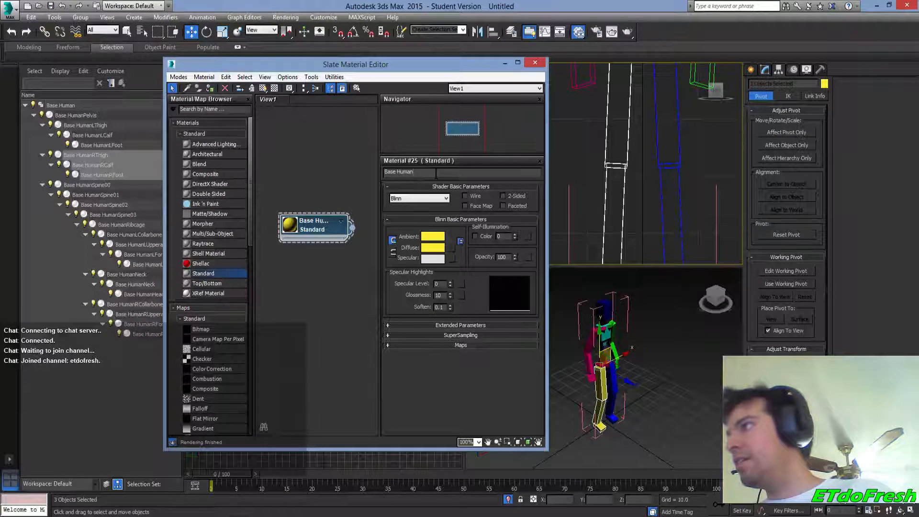
type("RLeg")
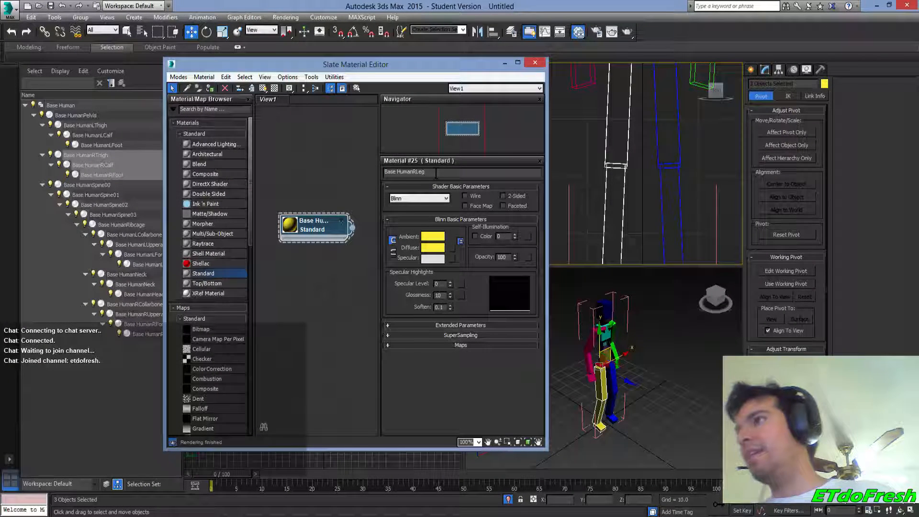
key("Return")
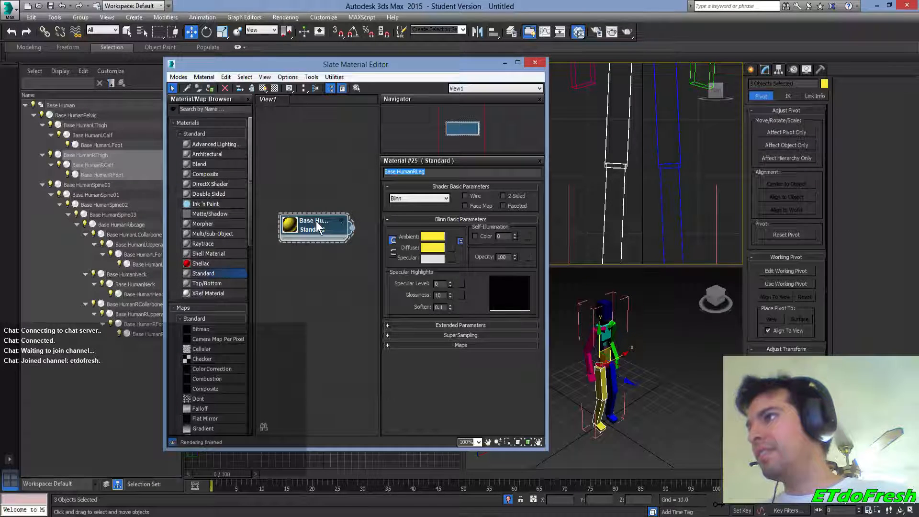
Move the yellow Base HumanRLeg node to the upper part of the Slate view and place a copy directly below it
left_click_drag(316, 221, 314, 135)
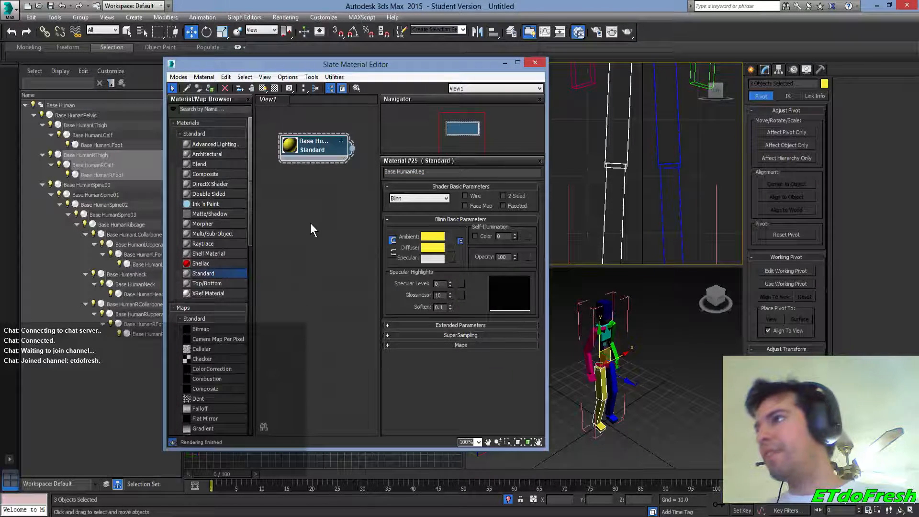
mouse_move(320, 151)
left_mouse_down()
mouse_move(314, 182)
mouse_move(312, 148)
mouse_move(321, 141)
left_mouse_up()
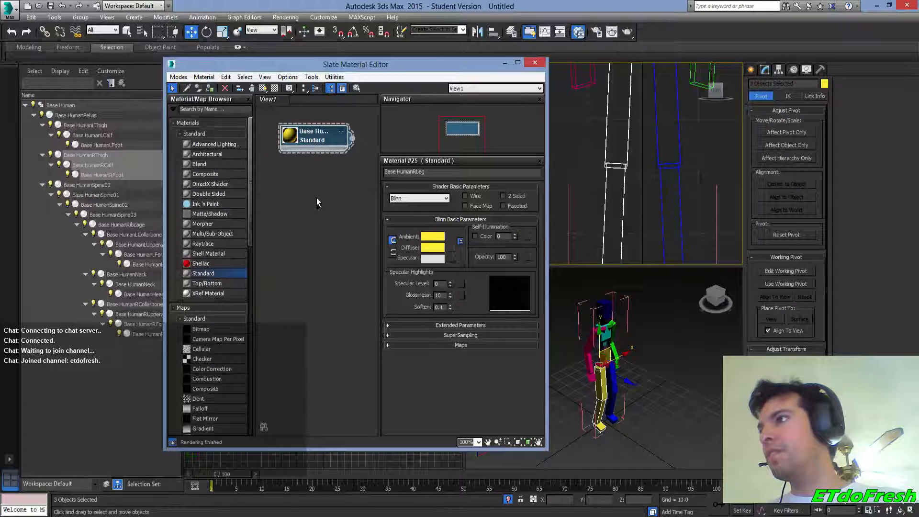
mouse_move(321, 136)
left_mouse_down()
mouse_move(317, 166)
mouse_move(320, 140)
left_mouse_up()
right_click(319, 151)
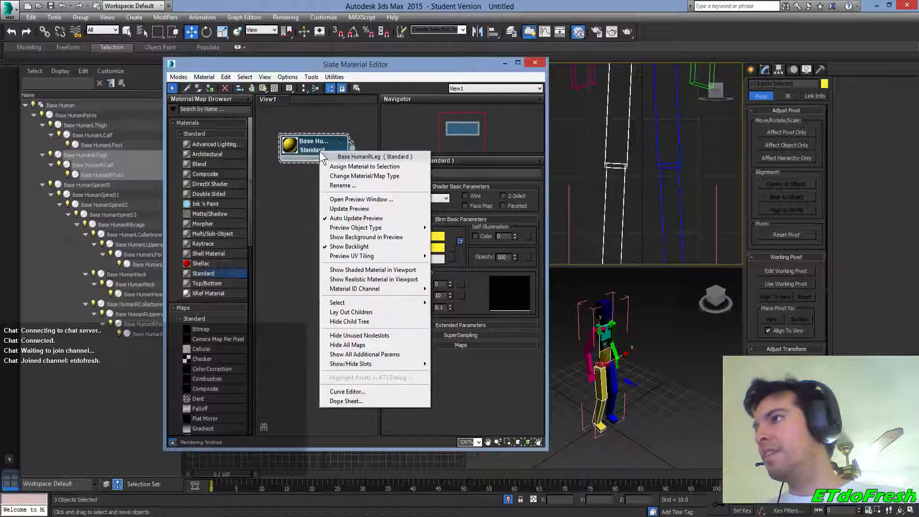
left_click(314, 154)
right_click(313, 154)
left_click(311, 191)
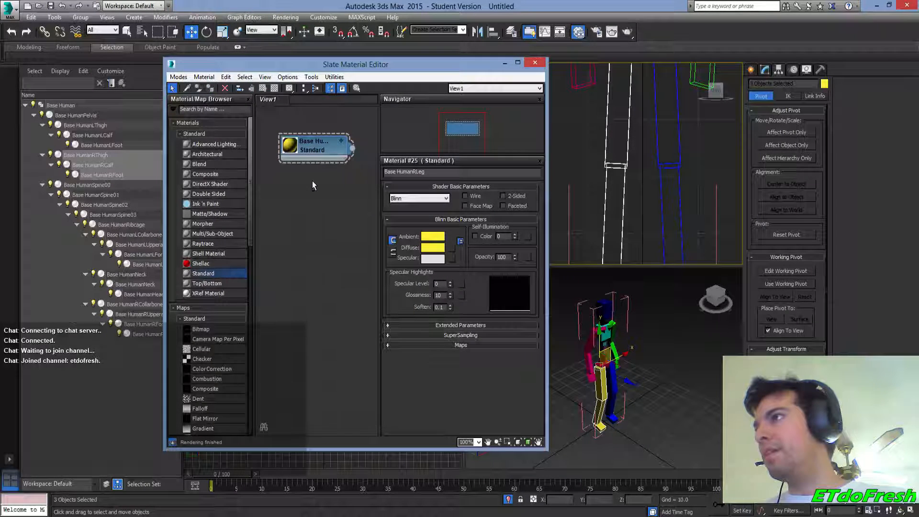
left_click_drag(309, 151, 315, 190, "shift")
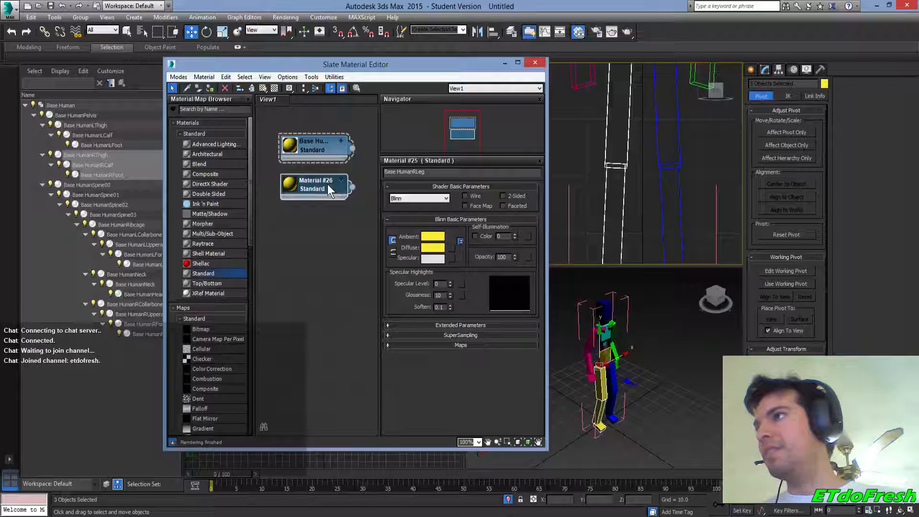
Open the copied material's parameters and rename it Base HumanLLeg
double_click(328, 184)
left_click(430, 172)
type("Base Human")
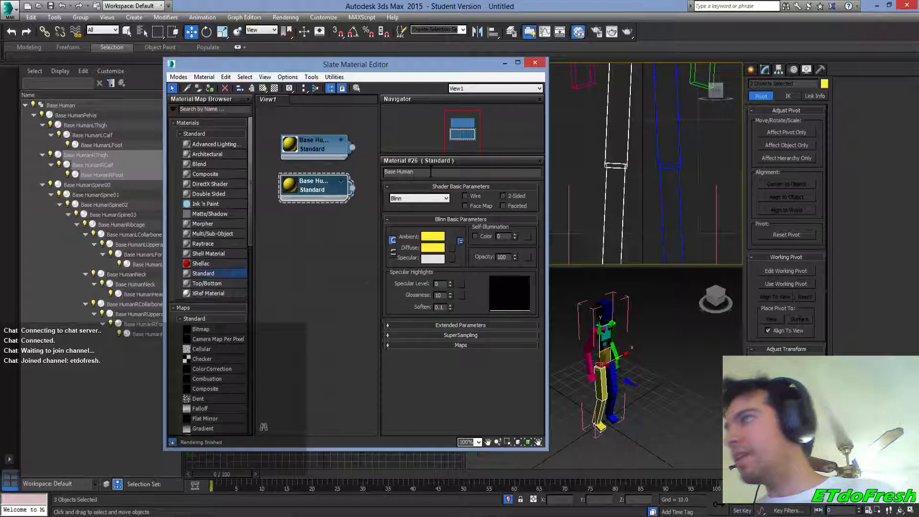
type("Leg")
key("Return")
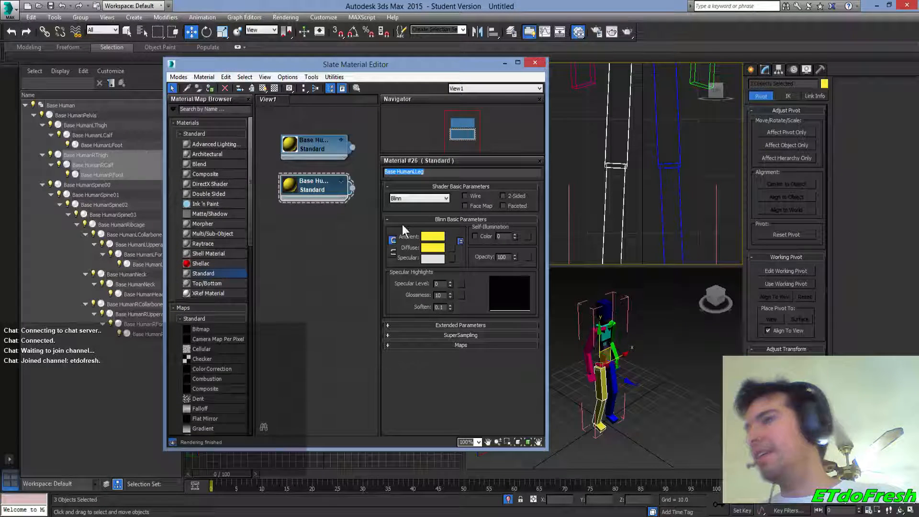
Set the Base HumanLLeg material's ambient color to the blue sampled from the left leg's wireframe in the Front view
left_click(432, 237)
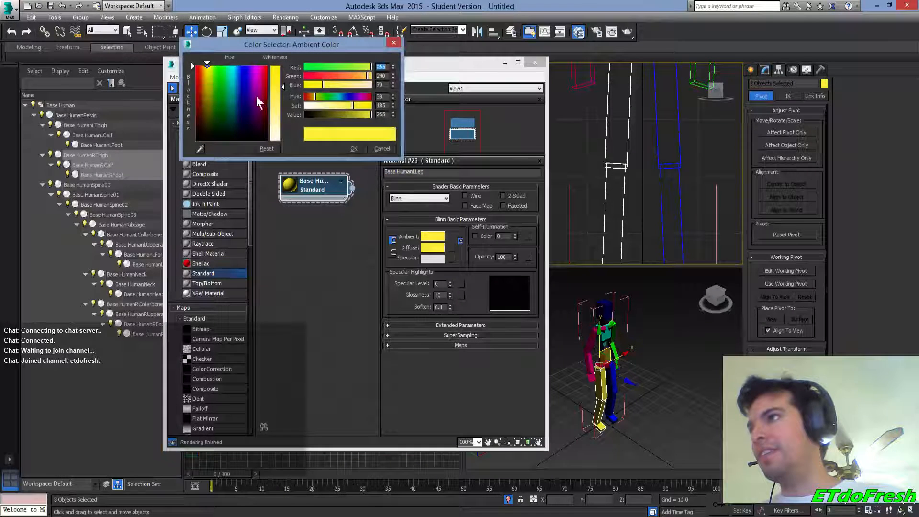
left_click(200, 149)
left_click(654, 122)
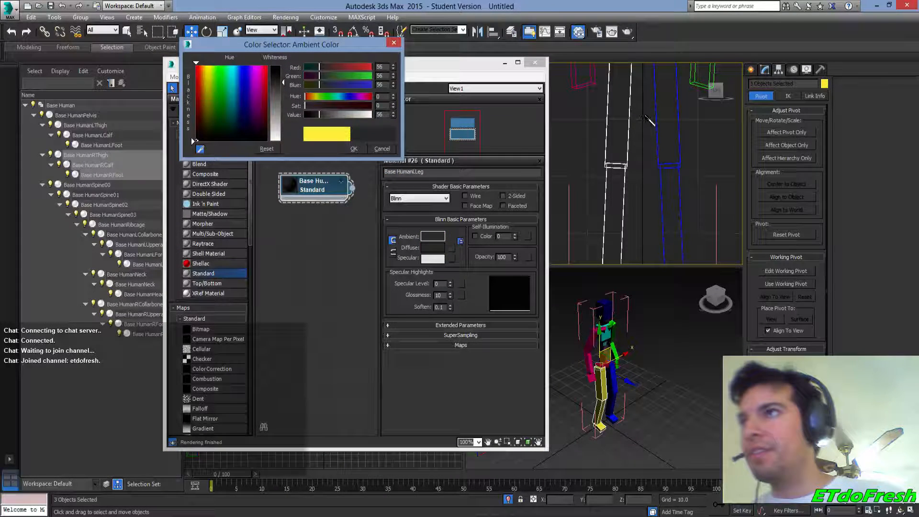
left_click(356, 148)
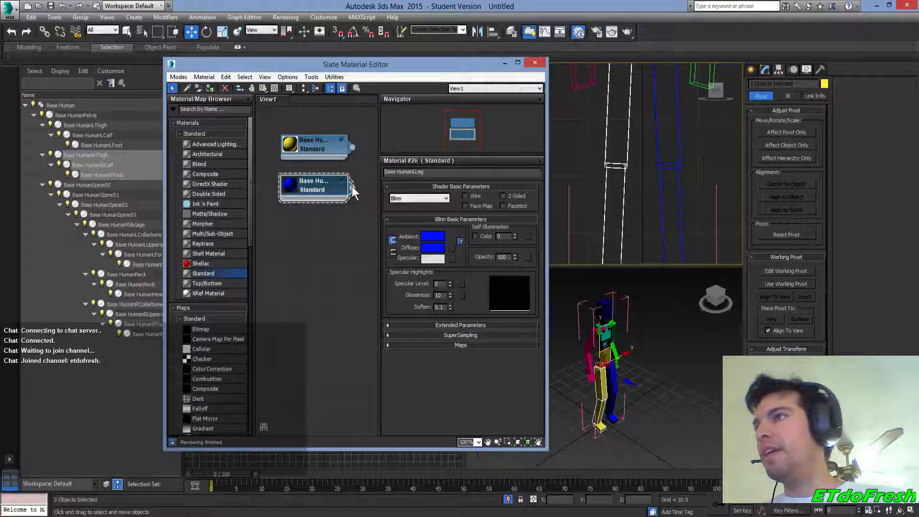
left_click(212, 91)
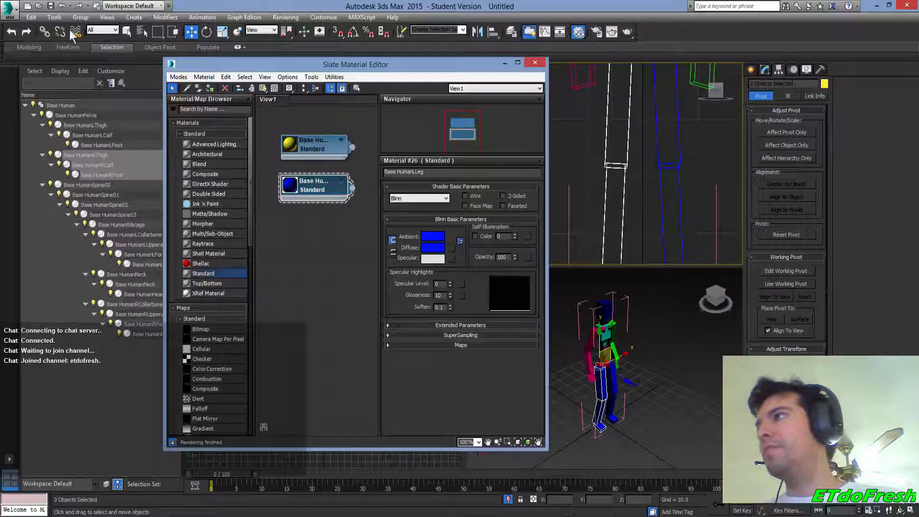
left_click(224, 75)
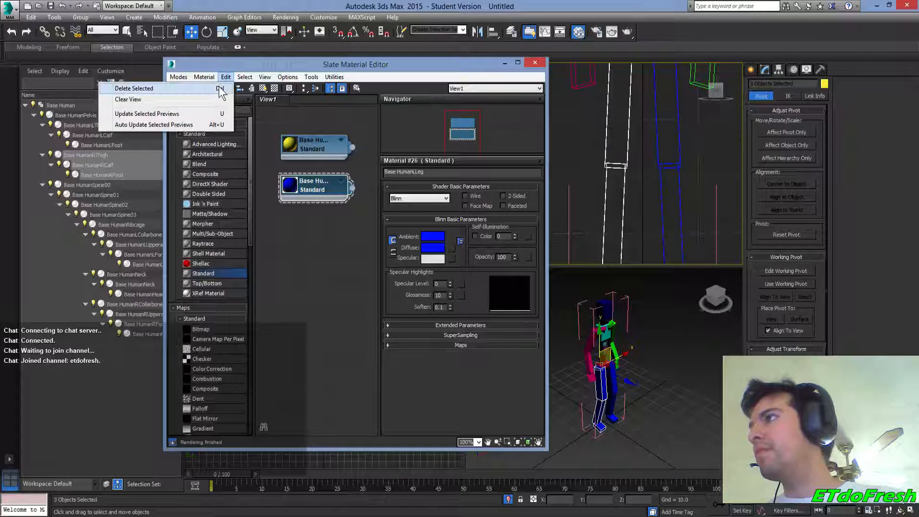
left_click(36, 18)
left_click(31, 18)
left_click(37, 31)
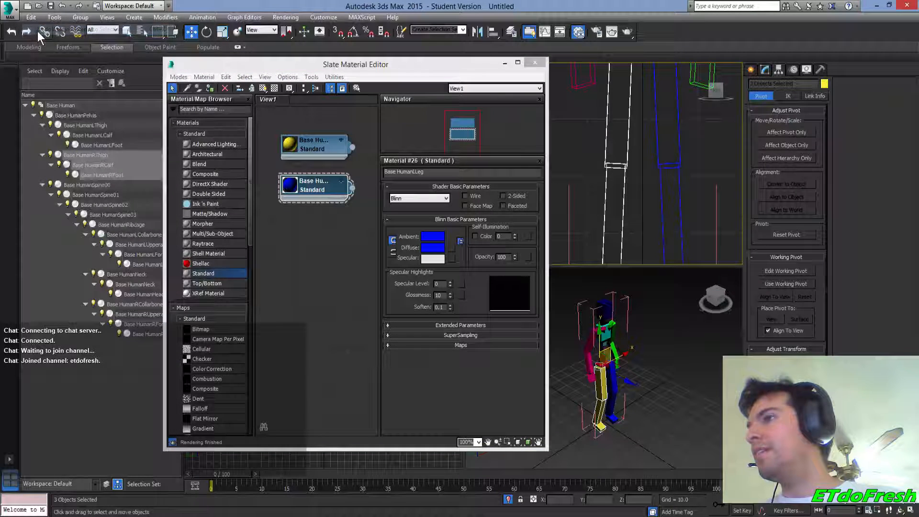
Assign the blue Base HumanLLeg material to the left thigh together with its child calf and foot
double_click(79, 124)
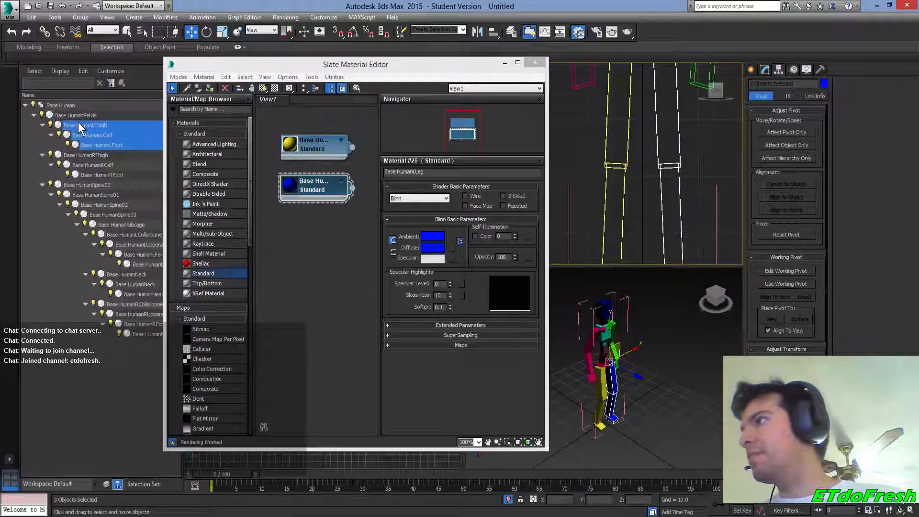
left_click(209, 85)
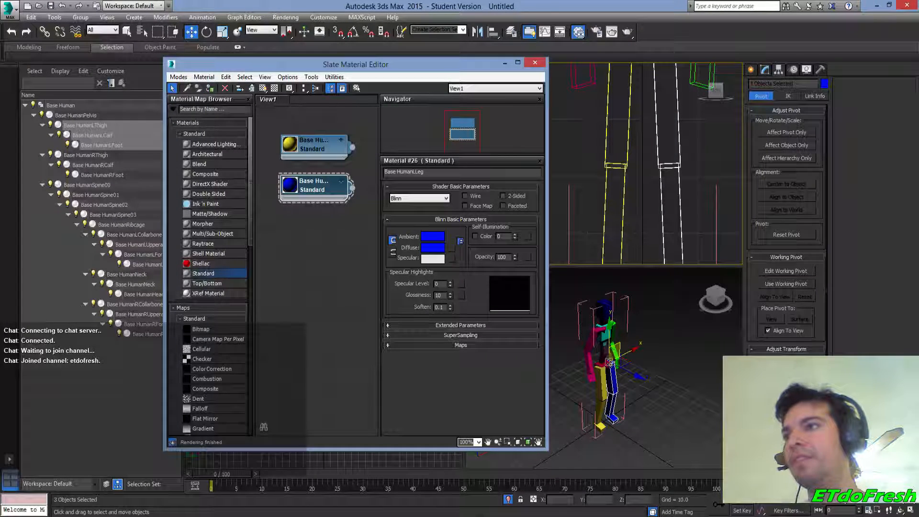
Place a copy of the blue Base HumanLLeg material node below it and name the copy Base HumanPelvis
scroll(651, 191, "down", 5)
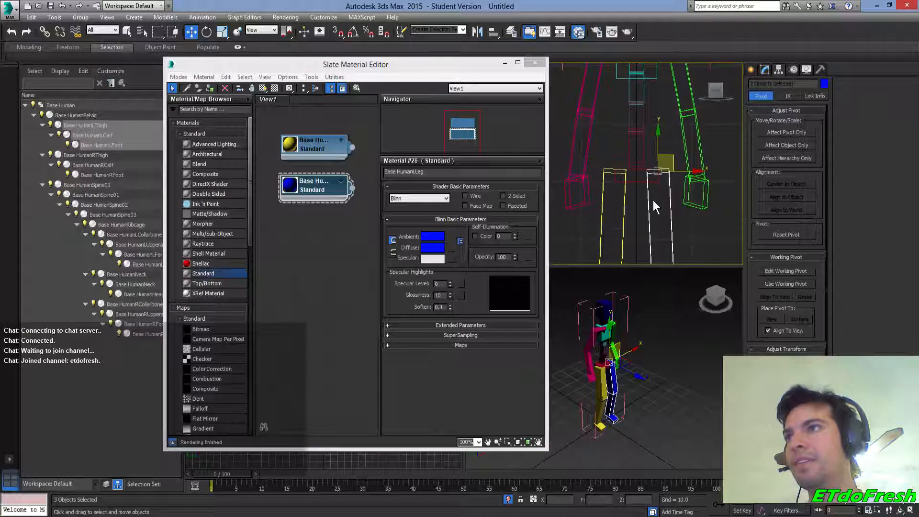
scroll(625, 126, "up", 4)
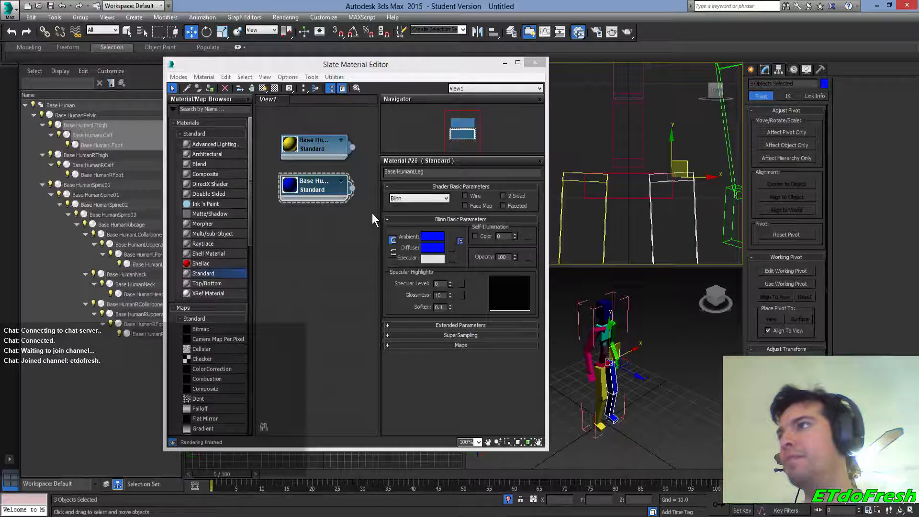
mouse_move(313, 194)
left_mouse_down("shift")
mouse_move(318, 244)
mouse_move(311, 239)
left_mouse_up("shift")
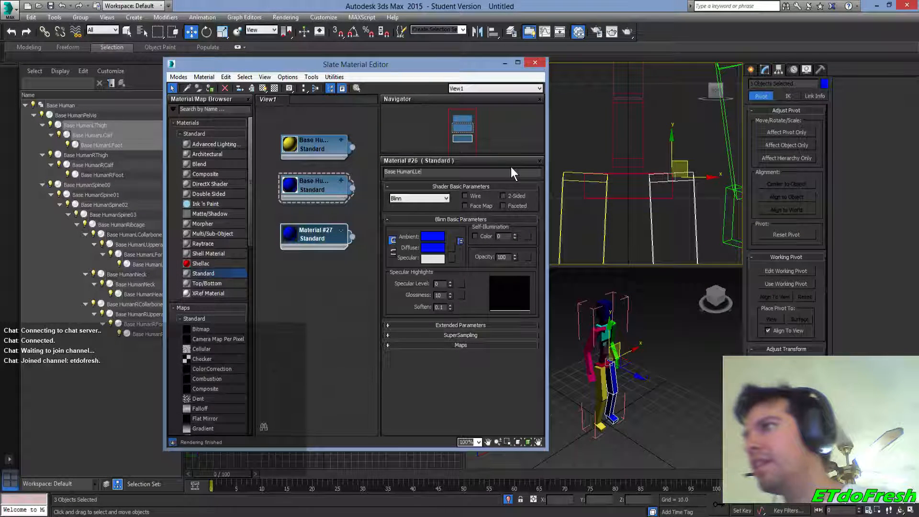
key("BackSpace")
key("BackSpace")
key("BackSpace")
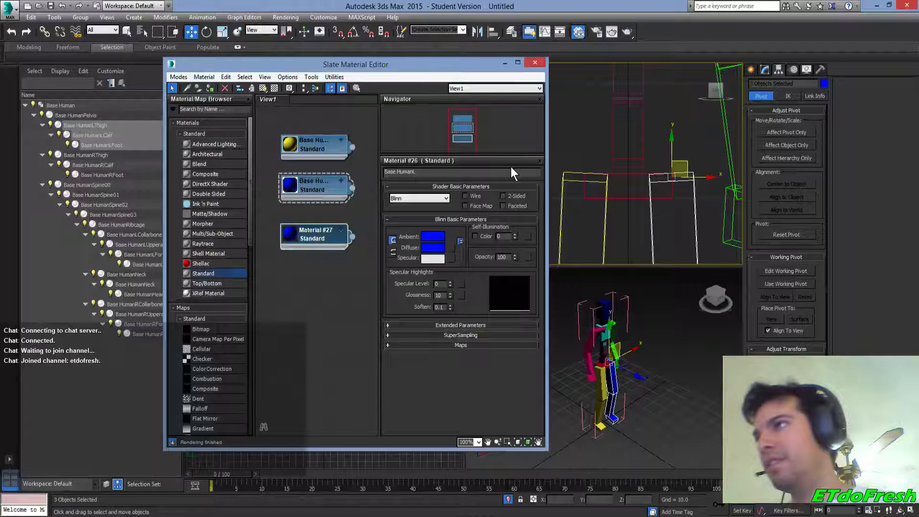
left_click(315, 240)
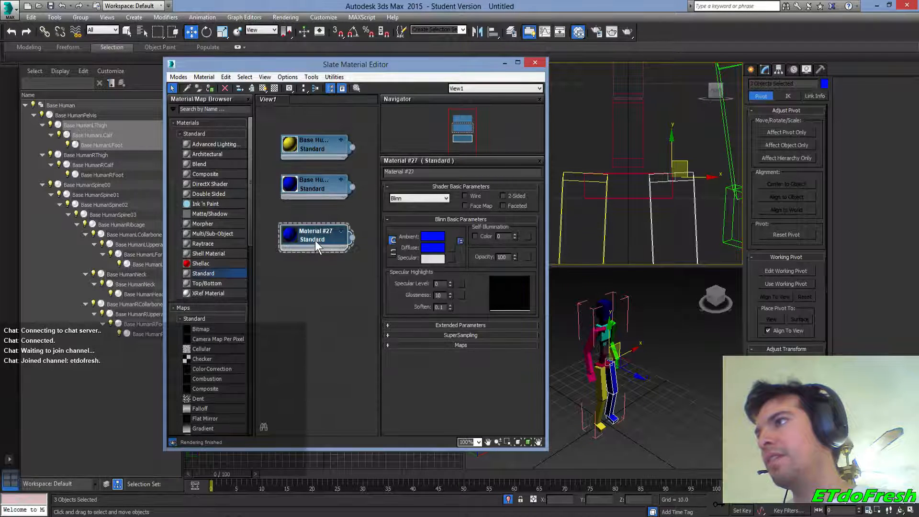
triple_click(412, 172)
type("Base ")
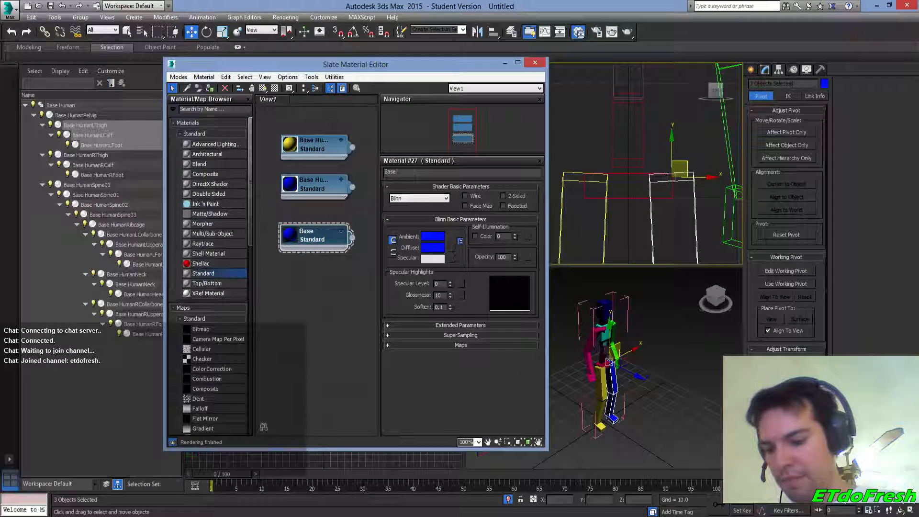
type("Human")
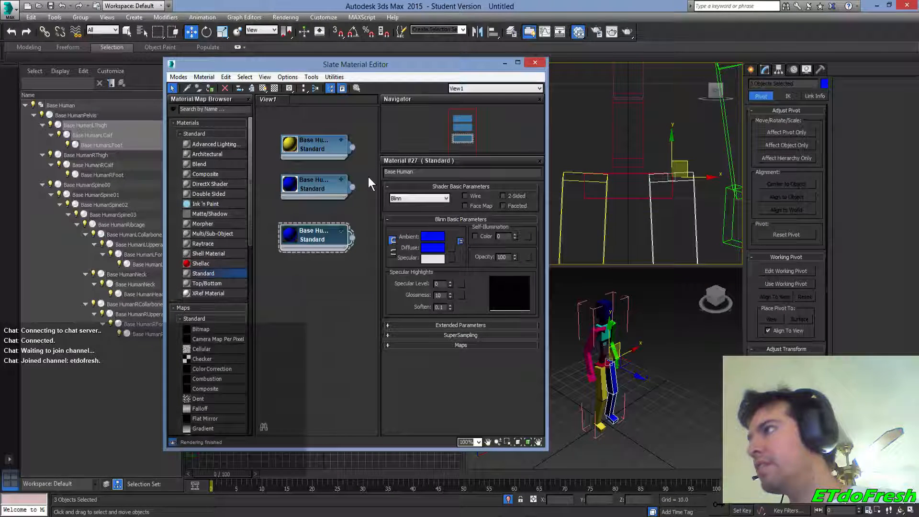
type("Pelv")
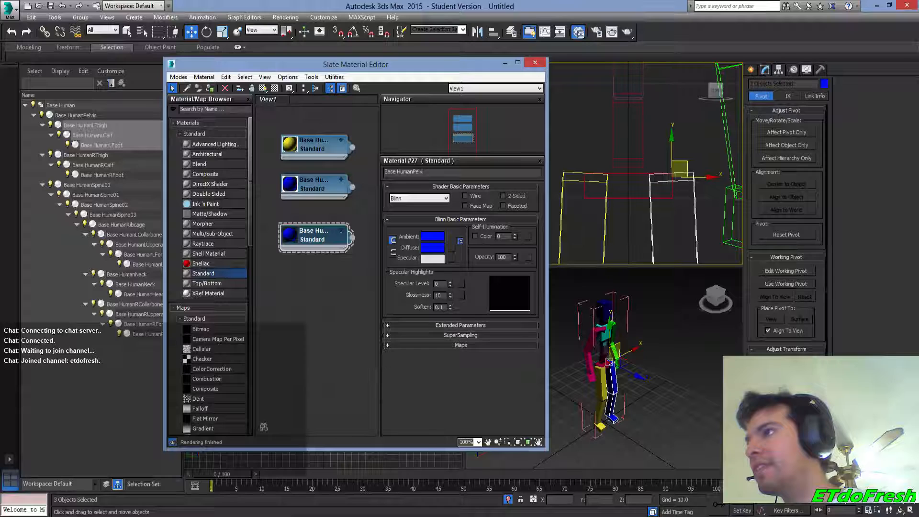
type("is")
Set the Base HumanPelvis material's ambient color to the red sampled from the pelvis wireframe (183, 0, 69) and assign it to the pelvis
left_click(432, 236)
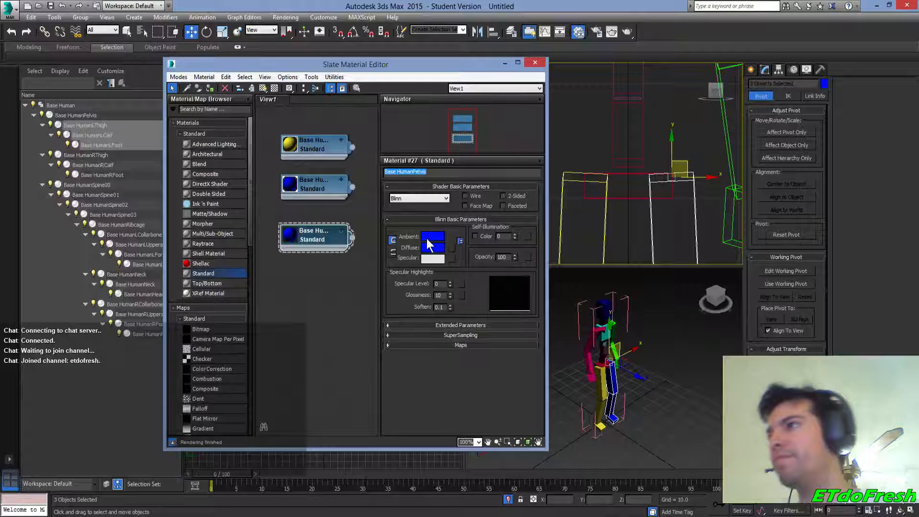
left_click(200, 148)
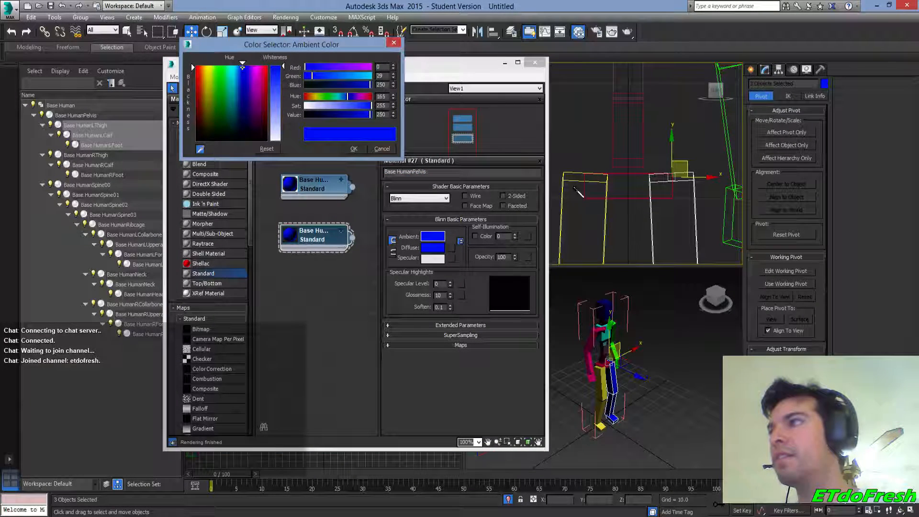
left_click(620, 191)
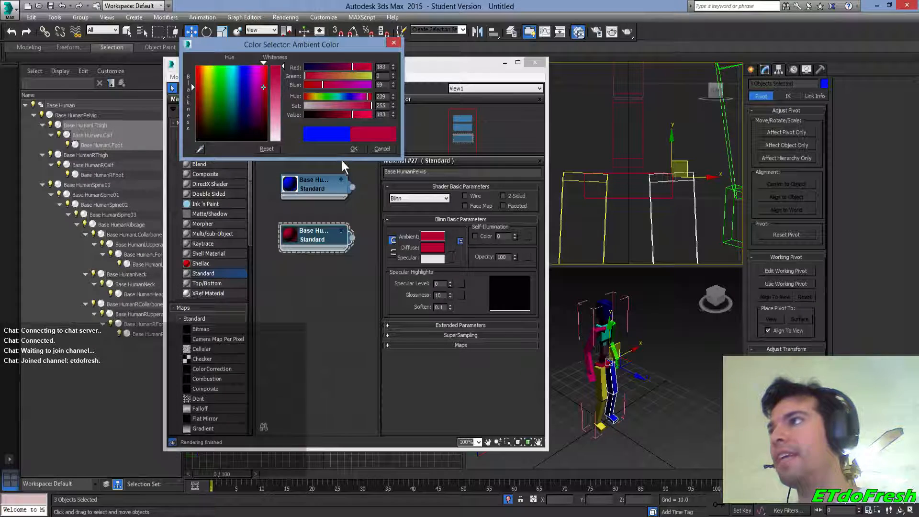
left_click(353, 149)
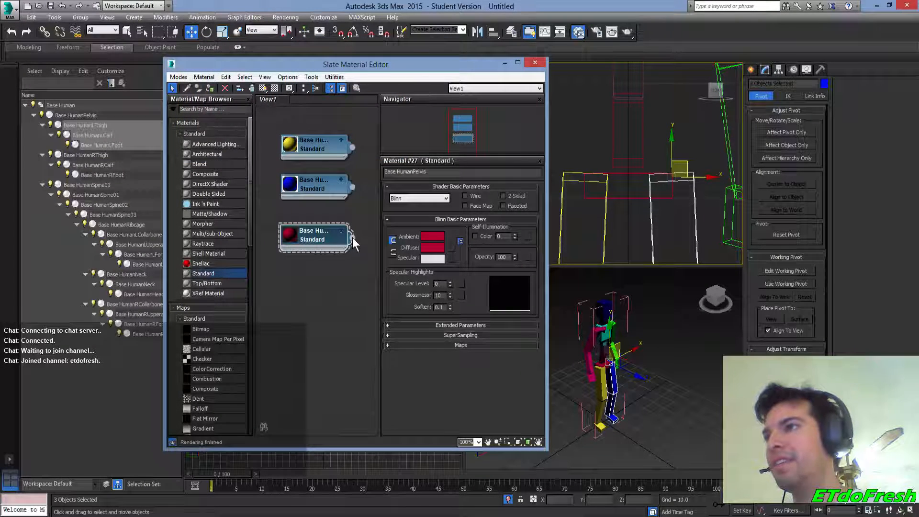
left_click(626, 193)
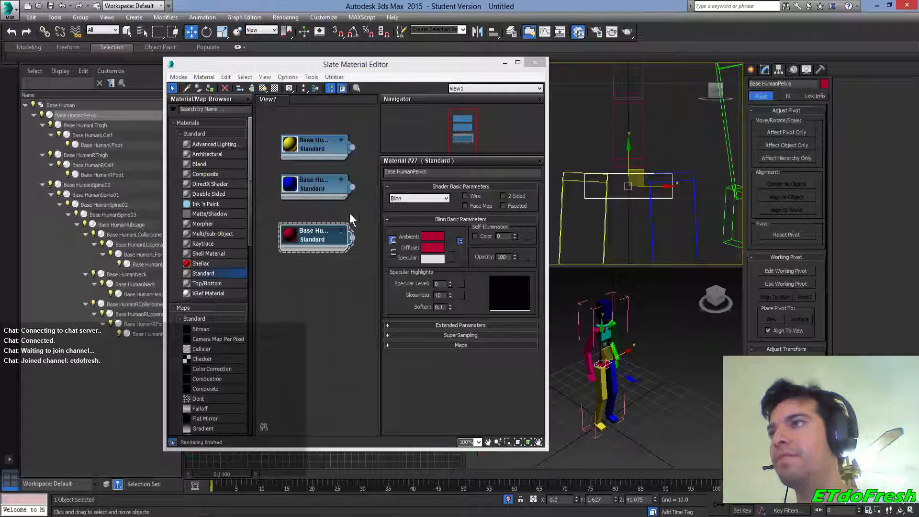
left_click(211, 89)
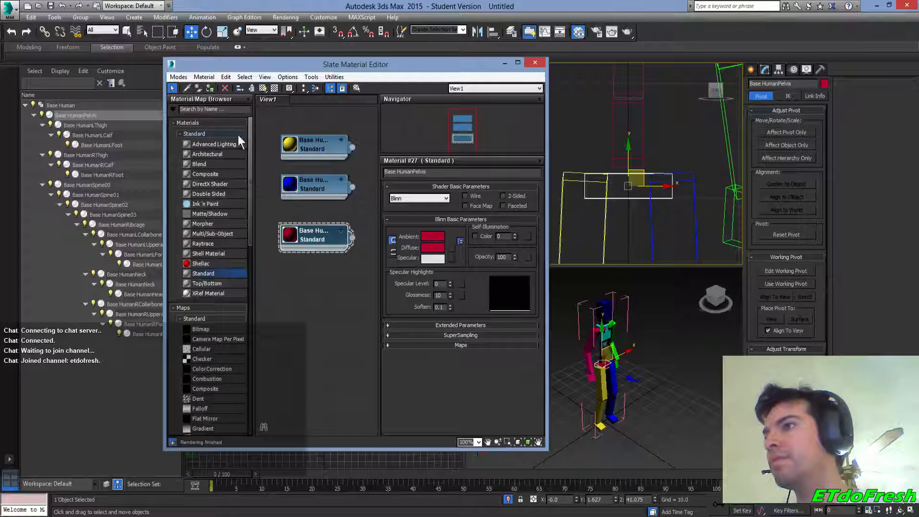
Place a copy of the red Base HumanPelvis material node below it and name the copy Base HumanSpine00
left_click(644, 134)
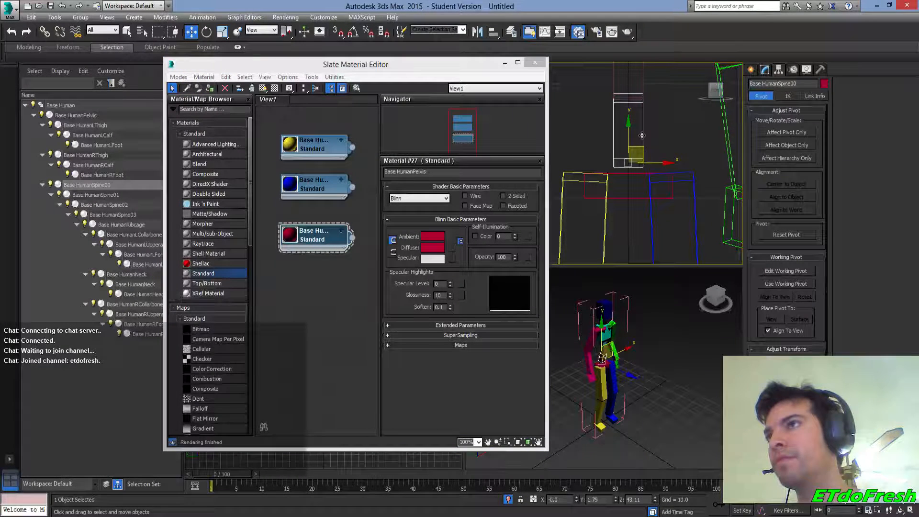
left_click_drag(319, 237, 320, 276, "shift")
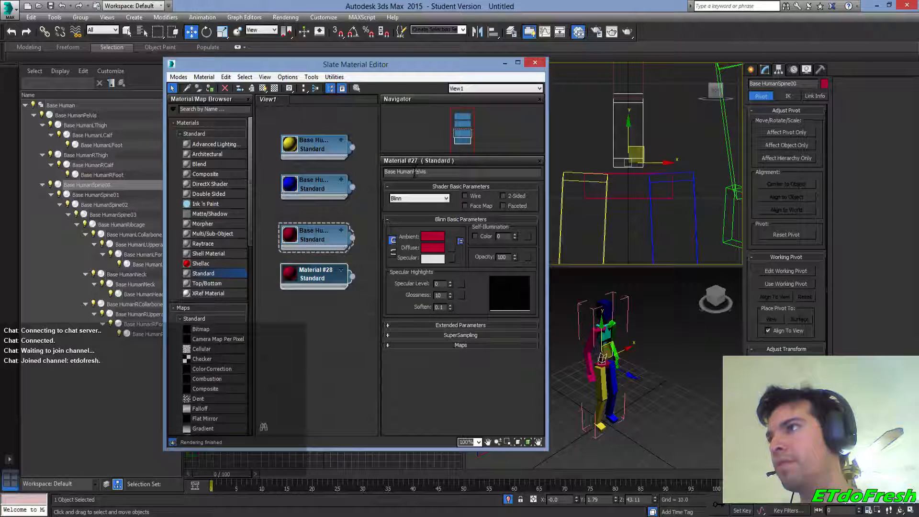
left_click(600, 160)
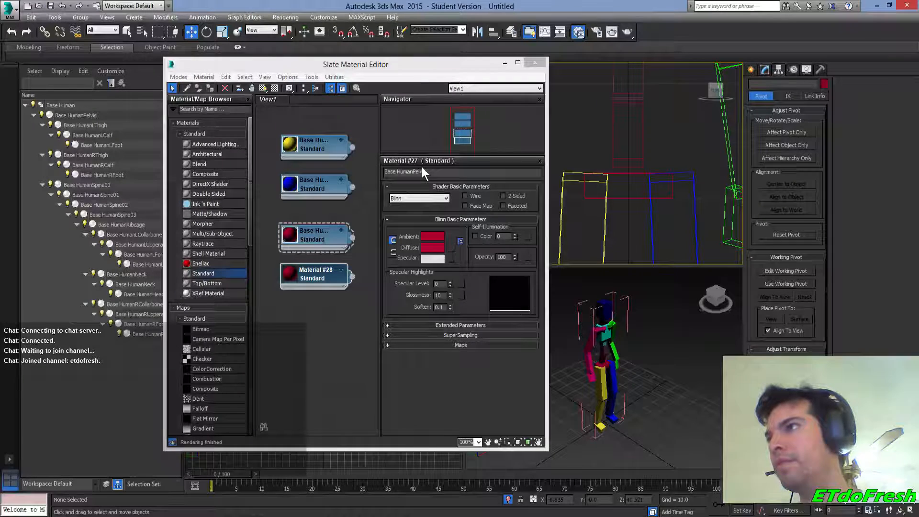
double_click(323, 275)
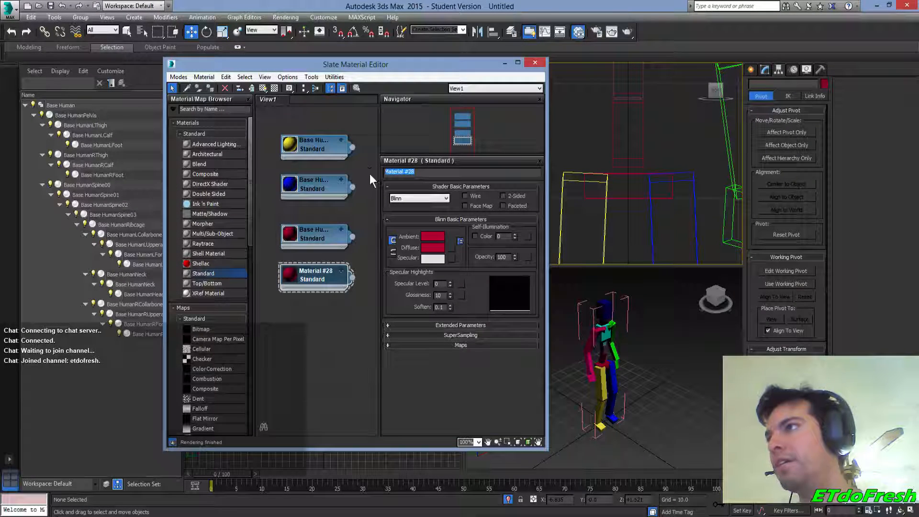
type("Basse")
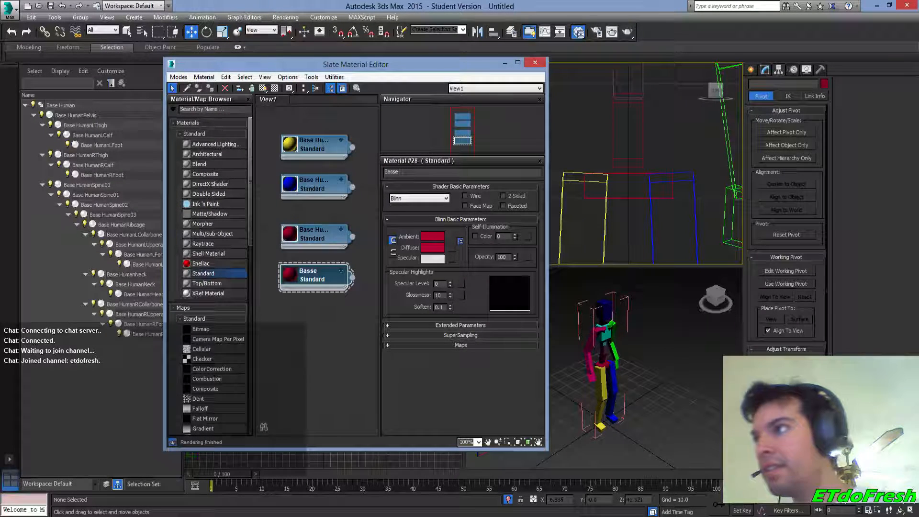
key("BackSpace")
key("BackSpace")
type("e Human")
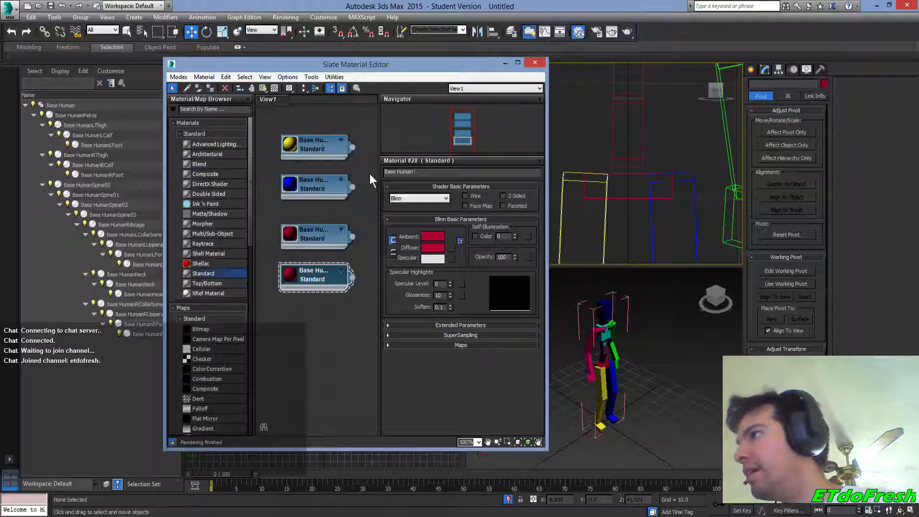
type(" Sp")
key("BackSpace")
key("BackSpace")
key("BackSpace")
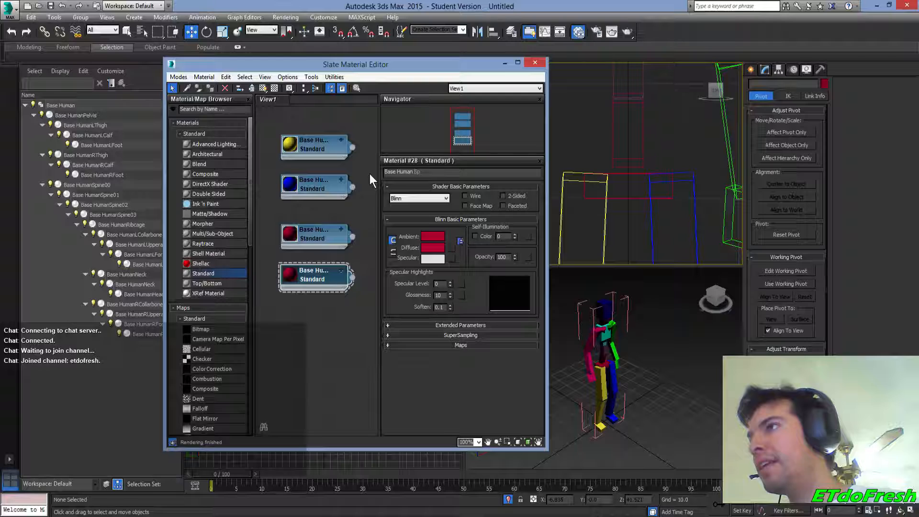
type("Spine0")
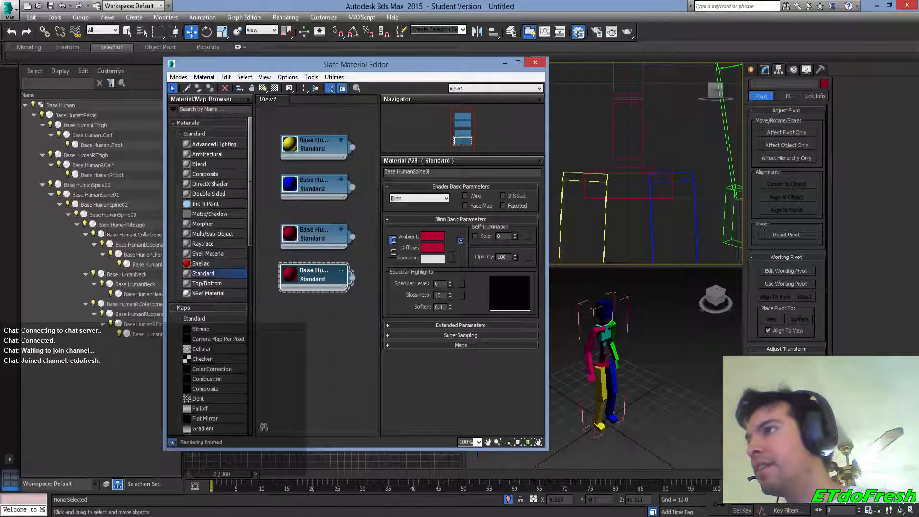
type("00")
key("Return")
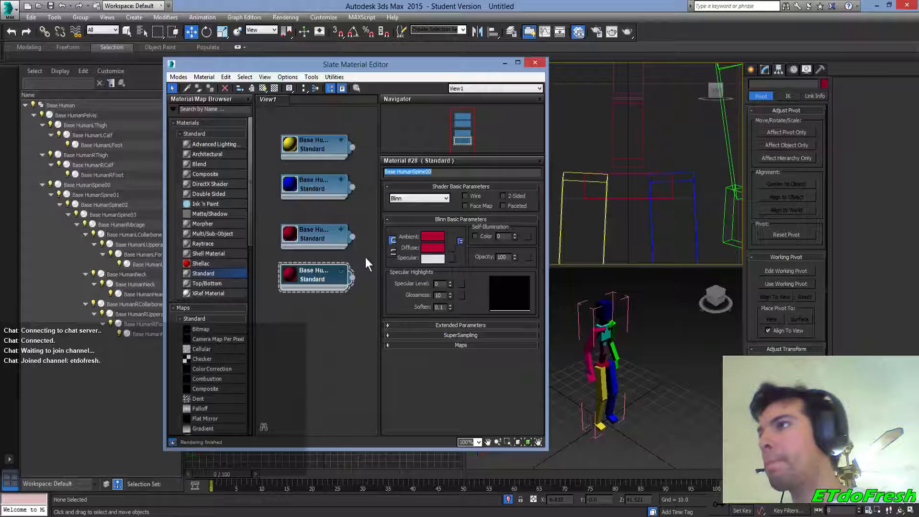
Set the Base HumanSpine00 material's diffuse color to the red sampled from the lowest spine segment's wireframe (175, 11, 76) and assign it to that segment
left_click(438, 243)
left_click(200, 149)
left_click(640, 145)
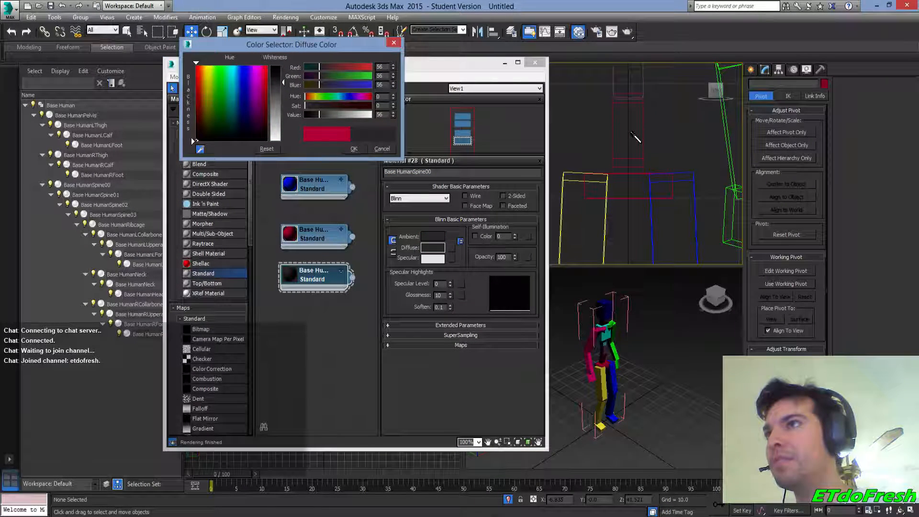
left_click(641, 141)
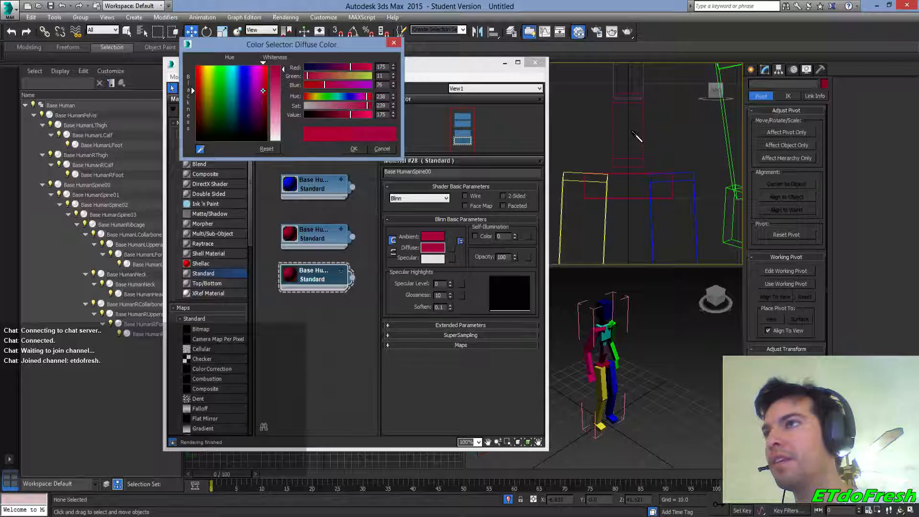
left_click(353, 149)
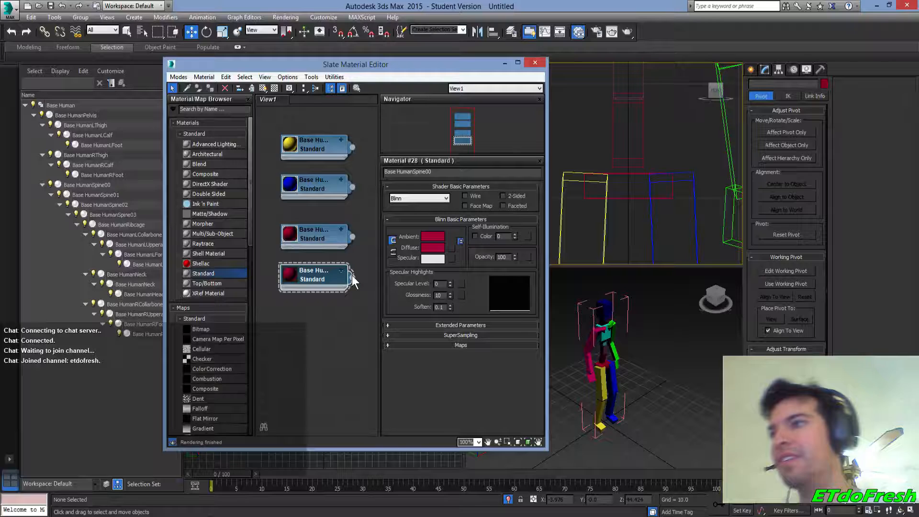
left_click_drag(600, 126, 616, 135)
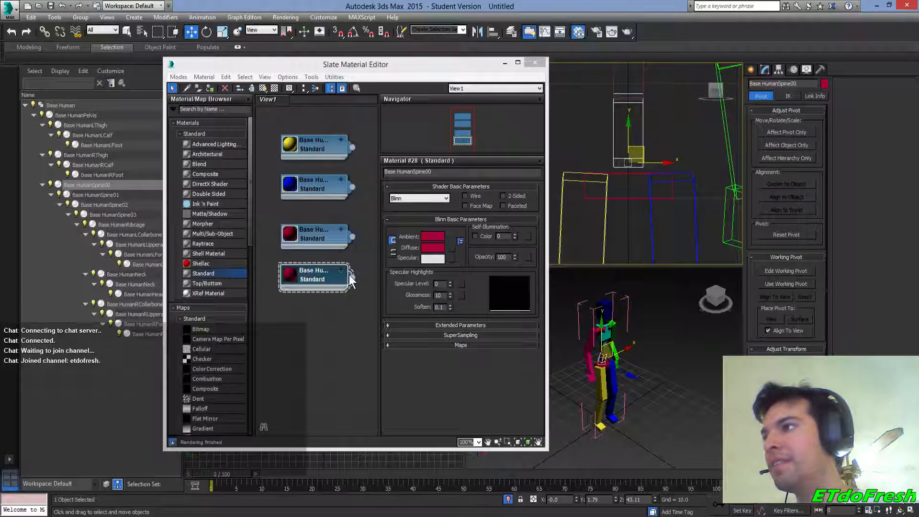
left_click(214, 87)
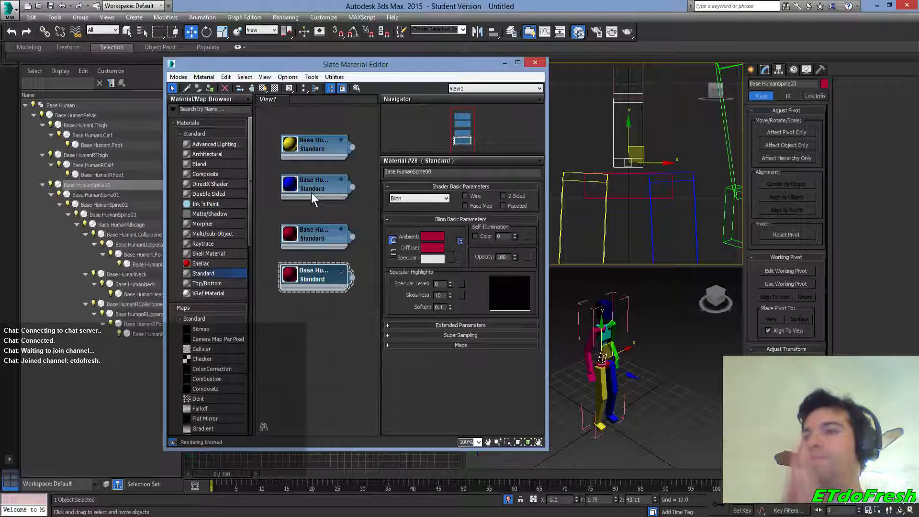
Place a copy of the Base HumanSpine00 material node below it, name it Base HumanSpine01 and copy that name for reuse
middle_click_drag(673, 134, 672, 240)
middle_click_drag(671, 163, 672, 181)
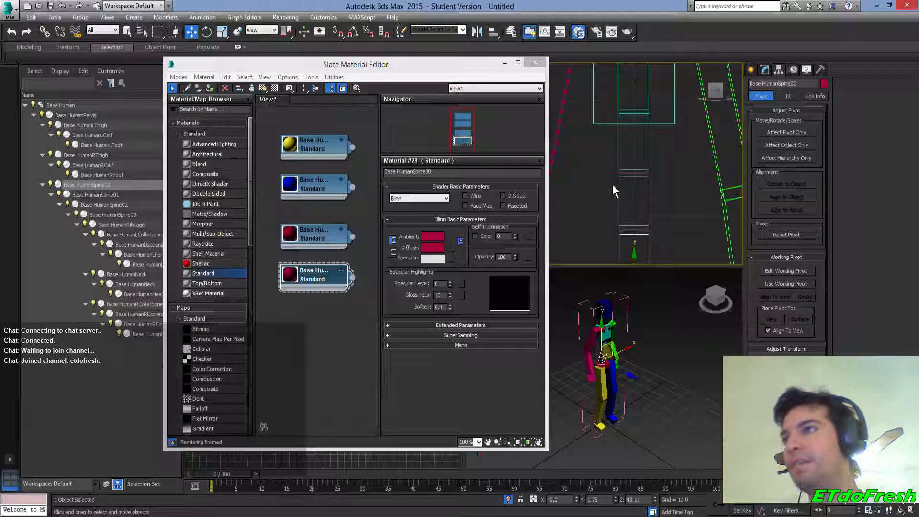
left_click_drag(294, 270, 309, 311, "shift")
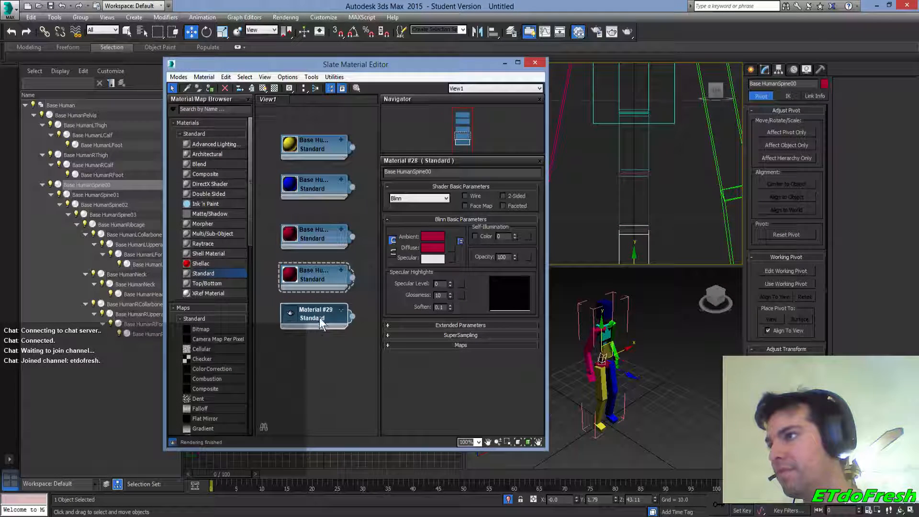
left_click(427, 173)
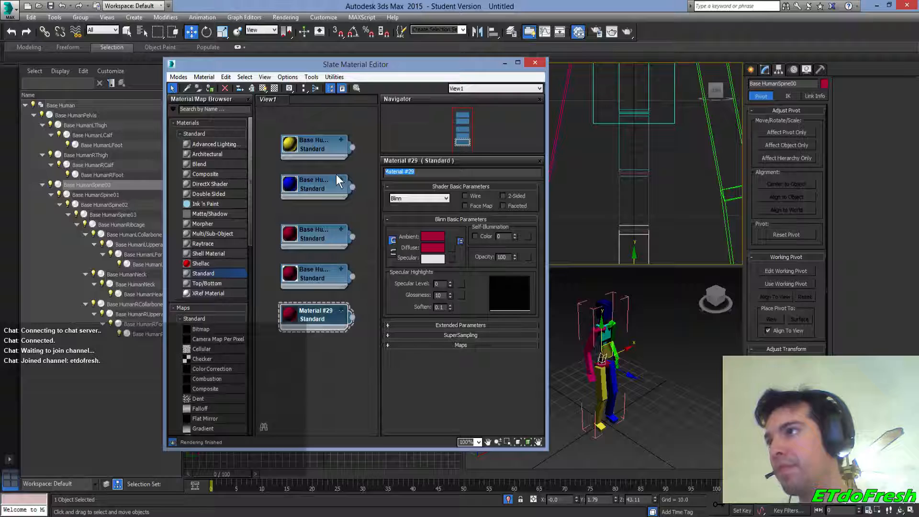
type("Base ")
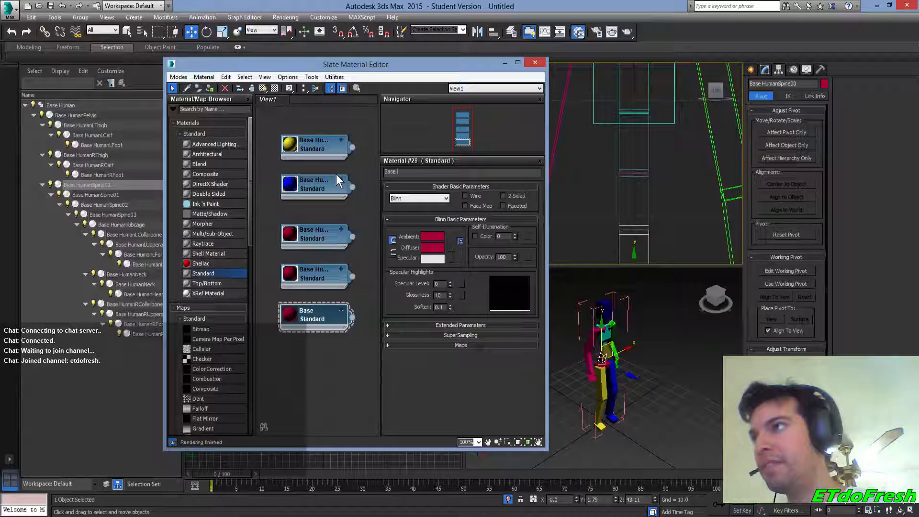
type("Human")
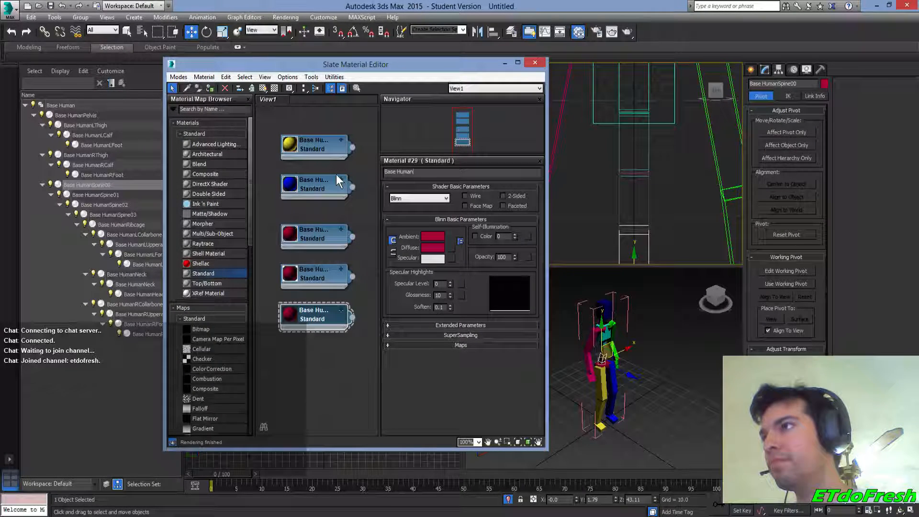
type("Spine01")
key("Return")
key("ctrl+c")
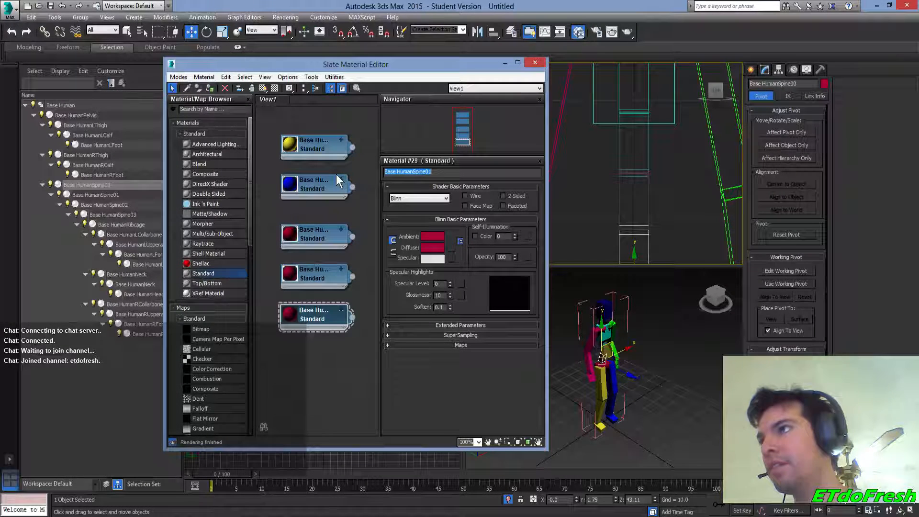
Place a copy of the Base HumanSpine01 material node below it and name the copy Base HumanSpine02
left_click_drag(315, 315, 315, 353, "shift")
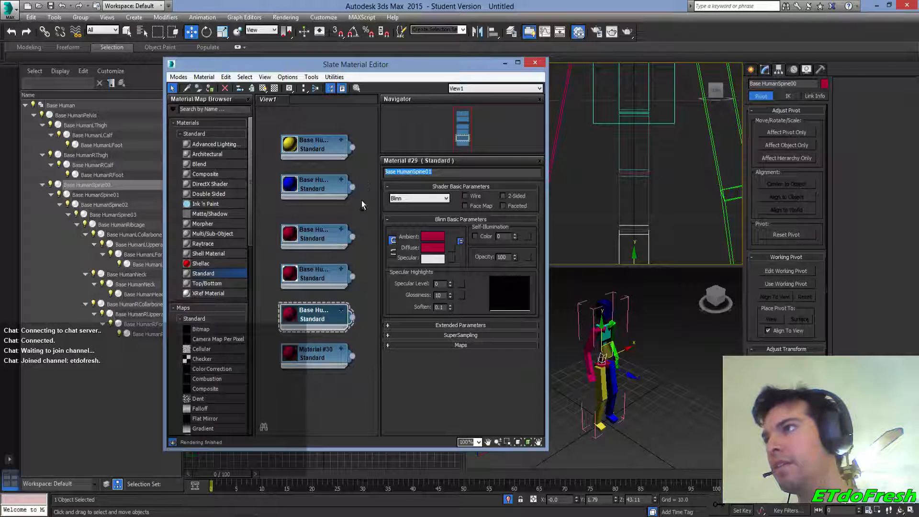
double_click(323, 354)
left_click_drag(421, 172, 372, 176)
key("ctrl+v")
key("BackSpace")
type("2")
key("Return")
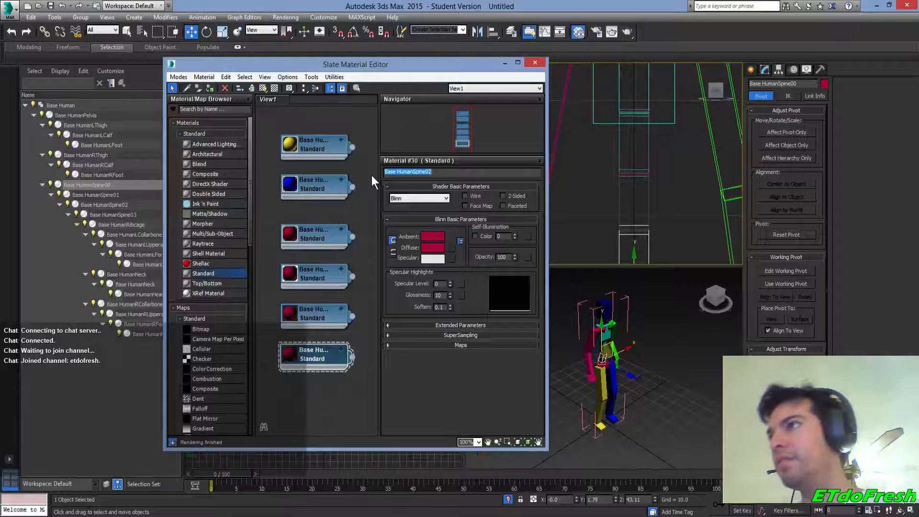
Place a copy of the Base HumanSpine02 material node below it and restack all seven material nodes closer together in one column
left_click_drag(321, 360, 324, 406, "shift")
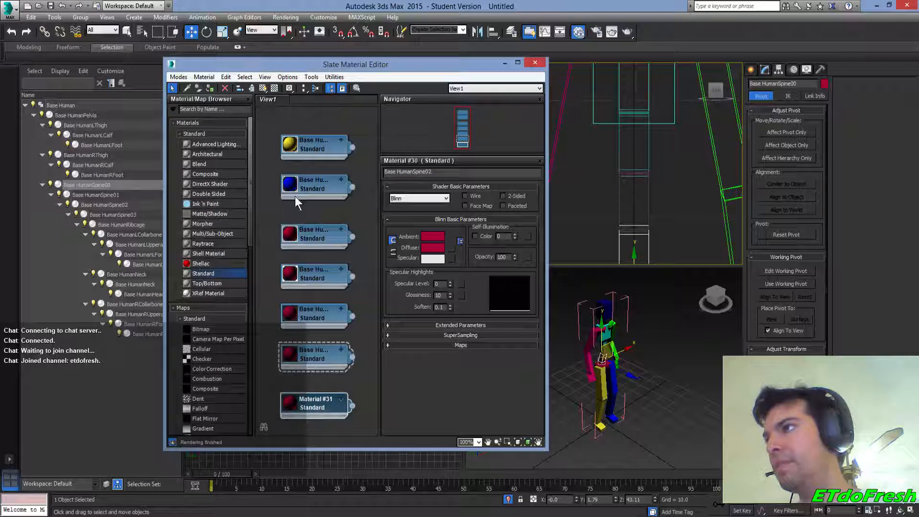
left_click_drag(310, 148, 312, 128)
left_click_drag(314, 172, 312, 151)
left_click_drag(314, 231, 314, 180)
left_click_drag(313, 270, 317, 204)
left_click_drag(314, 320, 319, 245)
left_click_drag(322, 347, 320, 267)
left_click_drag(312, 401, 319, 304)
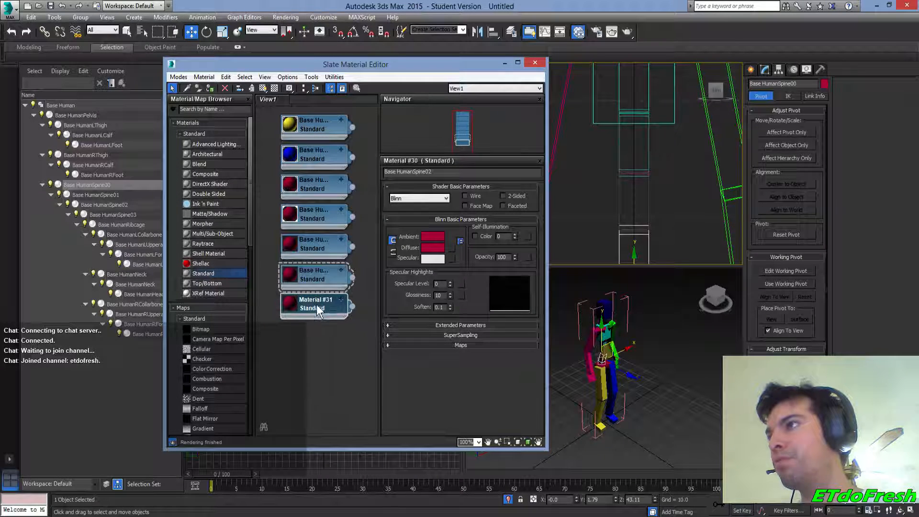
Rename the last copied material node at the end of the column as Base HumanSpine03
left_click(319, 248)
left_click(320, 271)
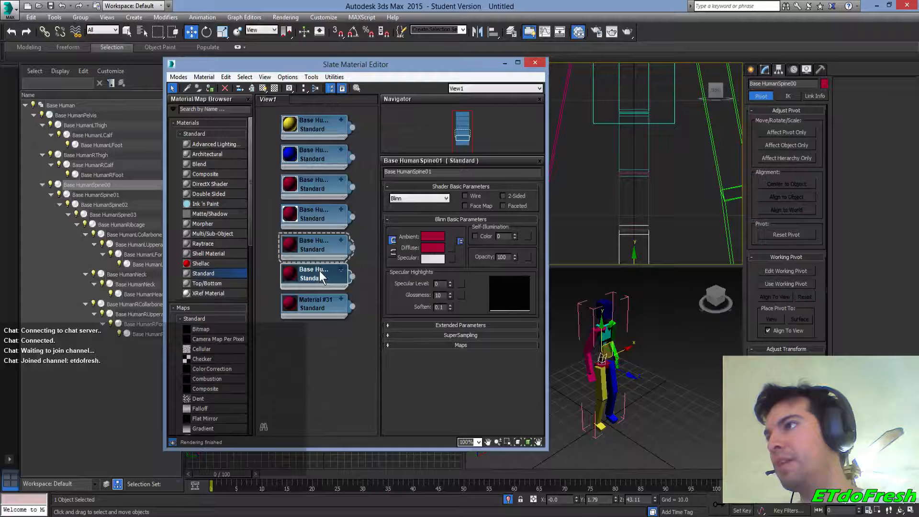
left_click(640, 157)
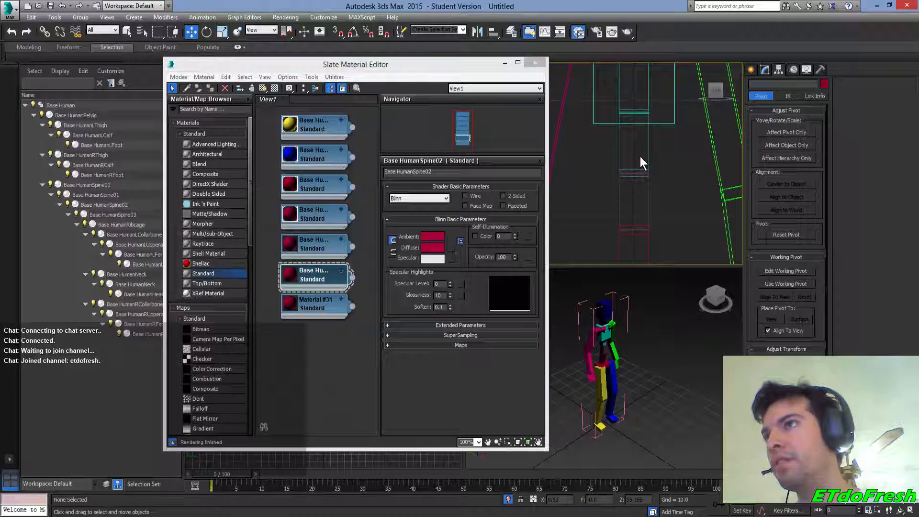
left_click(301, 302)
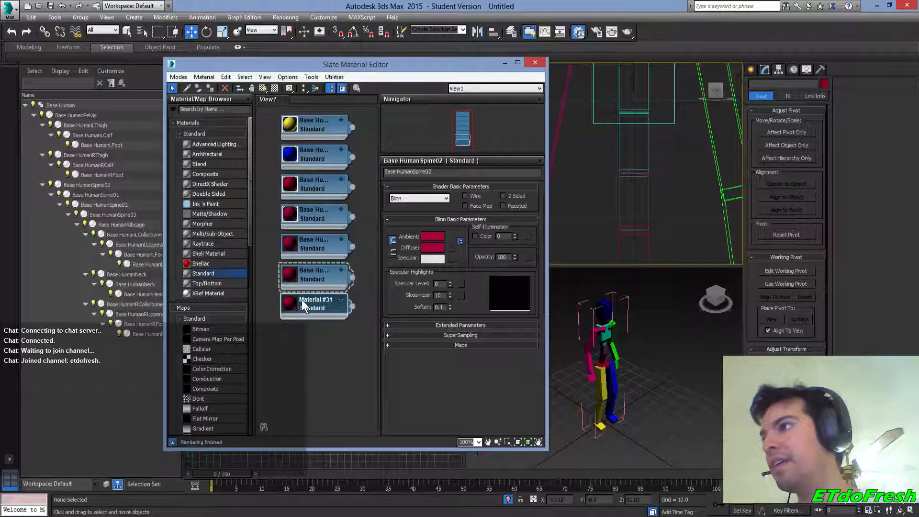
double_click(310, 306)
double_click(399, 171)
key("ctrl+v")
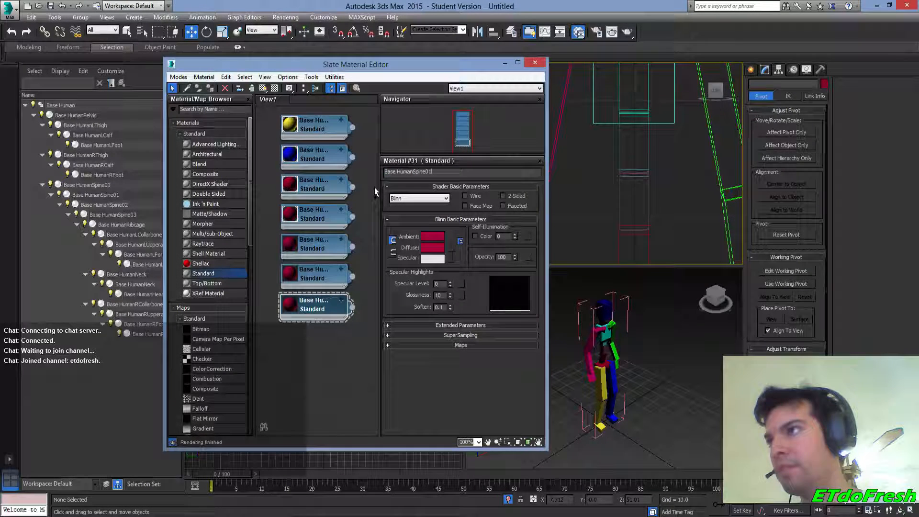
key("BackSpace")
type("3")
key("Return")
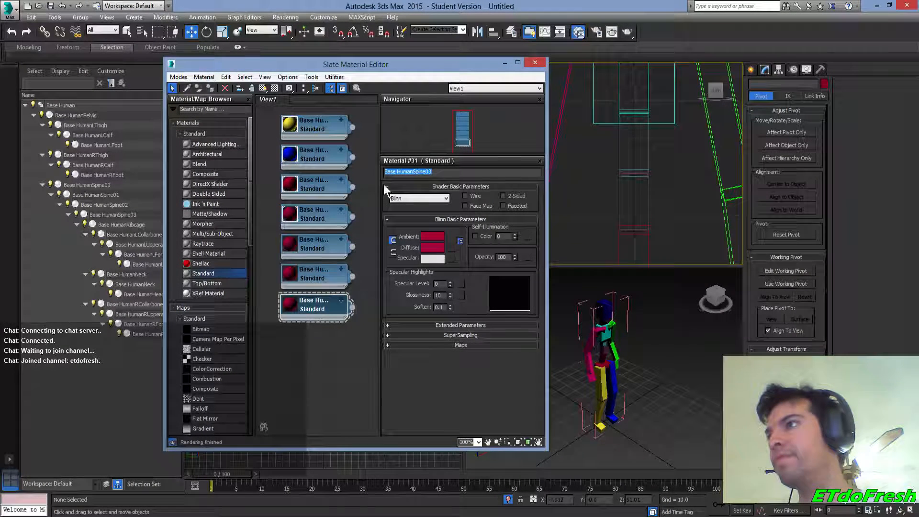
Check the upper spine segments' wireframe colors in the Front view and delete the Base HumanSpine00 material node
middle_click_drag(642, 182, 643, 214)
left_click(647, 186)
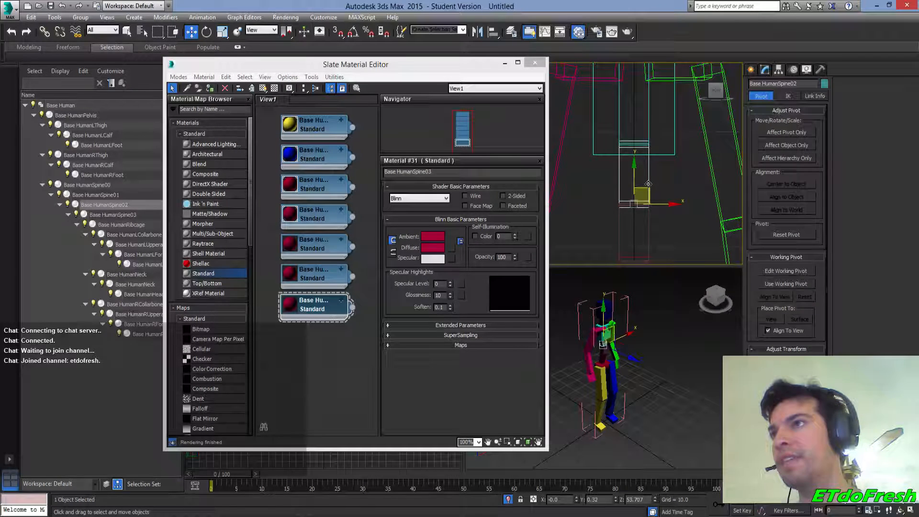
left_click(647, 122)
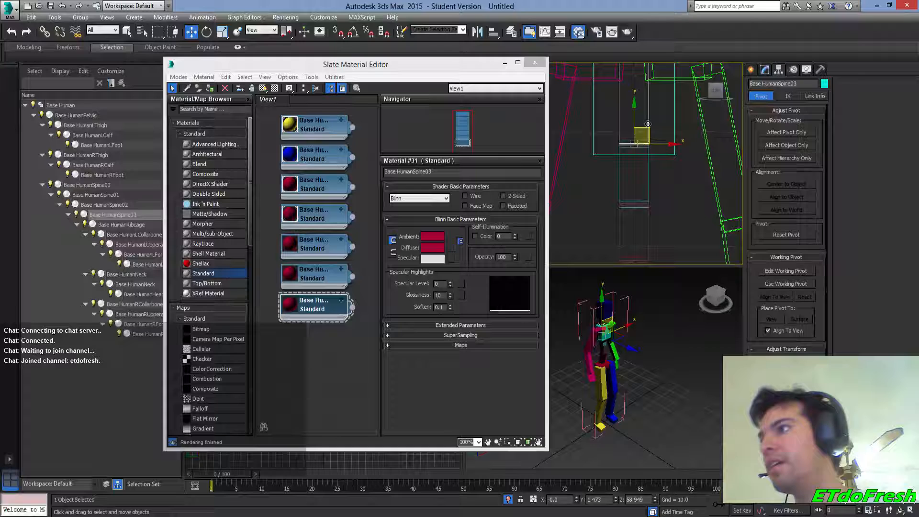
left_click(306, 216)
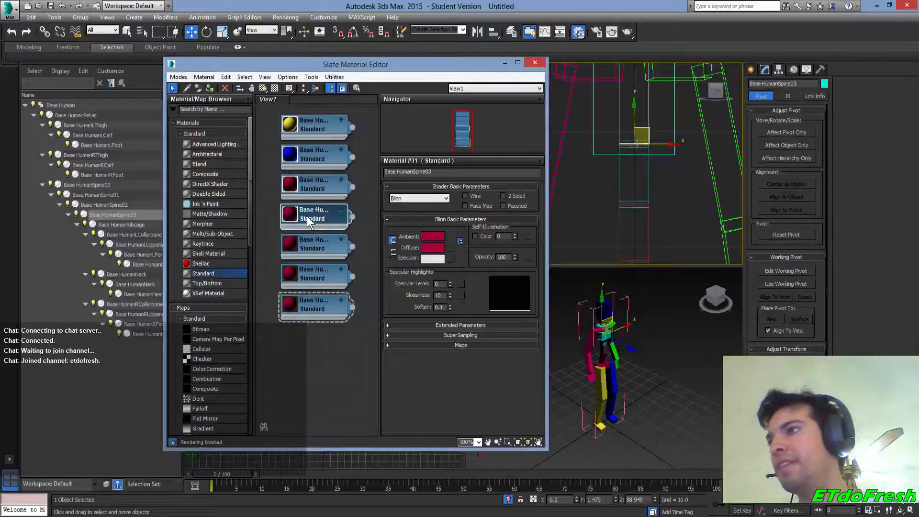
key("Delete")
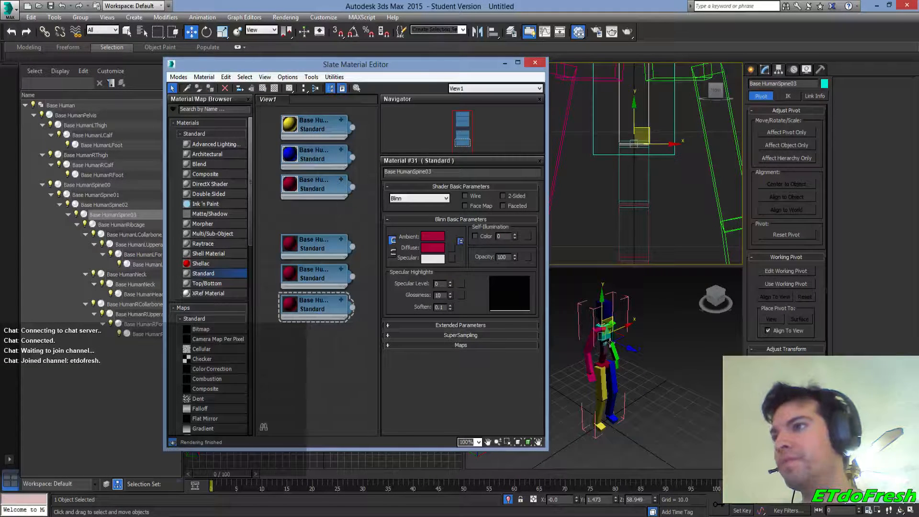
Select the lowest spine bone in the Front view and close the gap between the Base HumanPelvis material node and the spine nodes
middle_click_drag(650, 242, 649, 226)
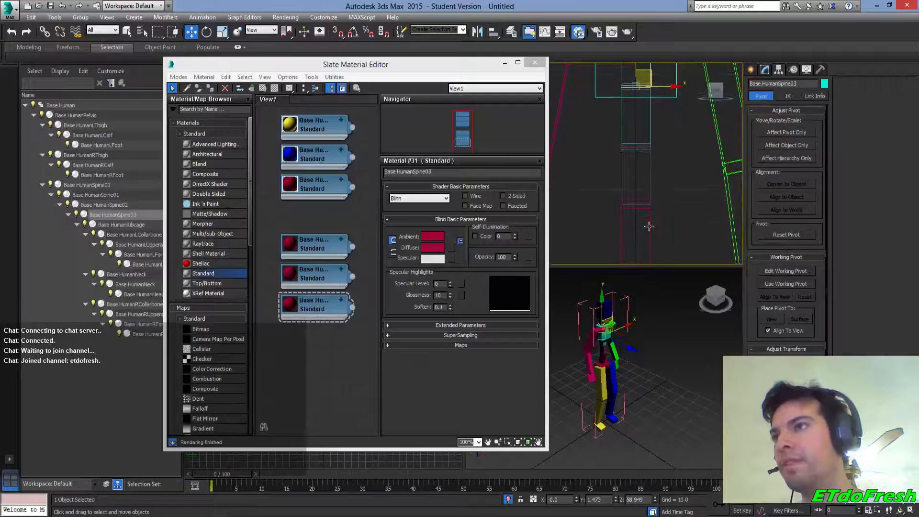
left_click(649, 227)
double_click(313, 186)
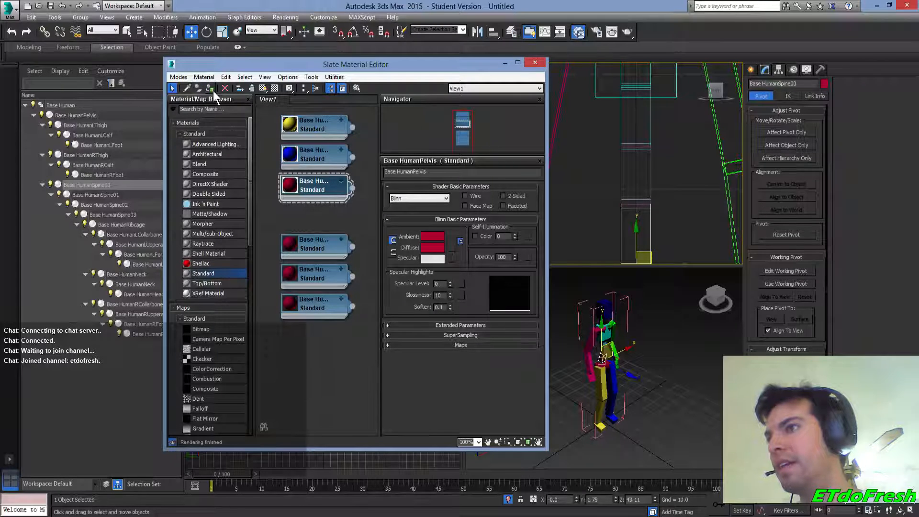
left_click_drag(308, 242, 307, 216)
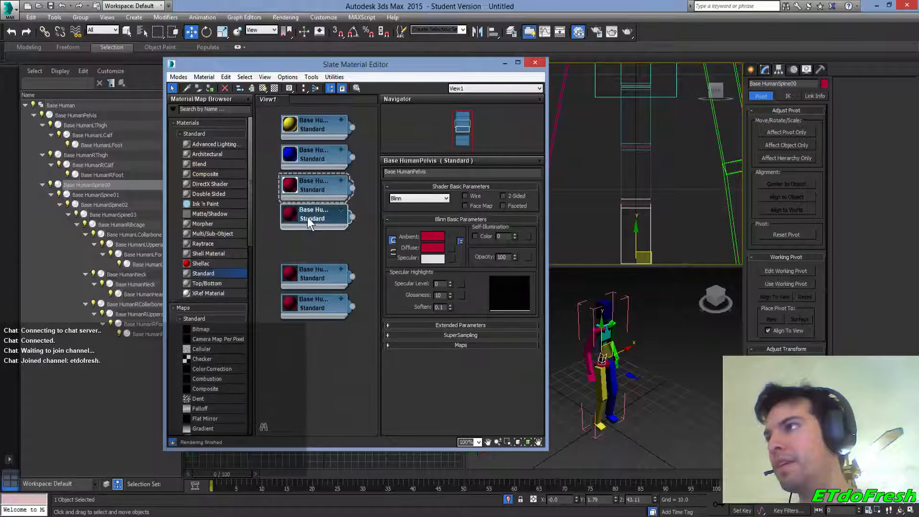
left_click_drag(312, 269, 311, 239)
left_click_drag(311, 310, 311, 280)
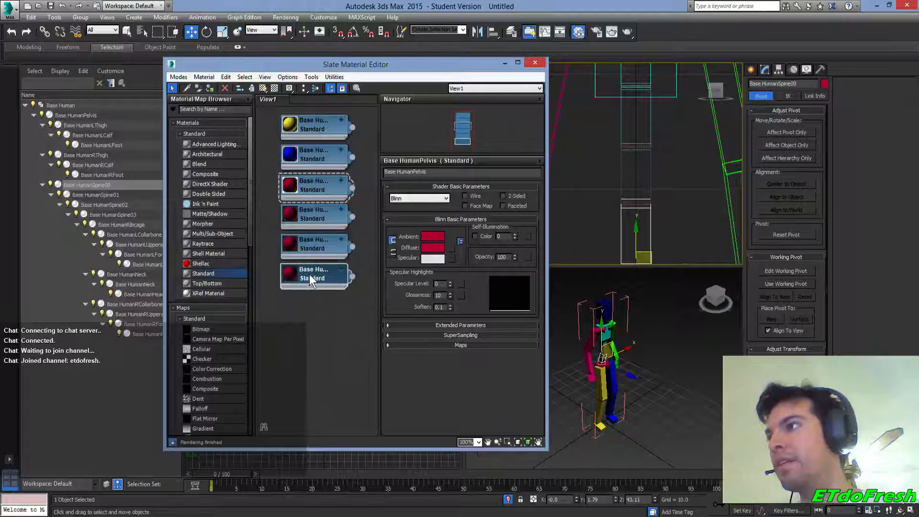
Compare the Base HumanSpine01, Spine02 and Spine03 material nodes with the spine bones and their wireframe colors in the Front view
left_click(312, 213)
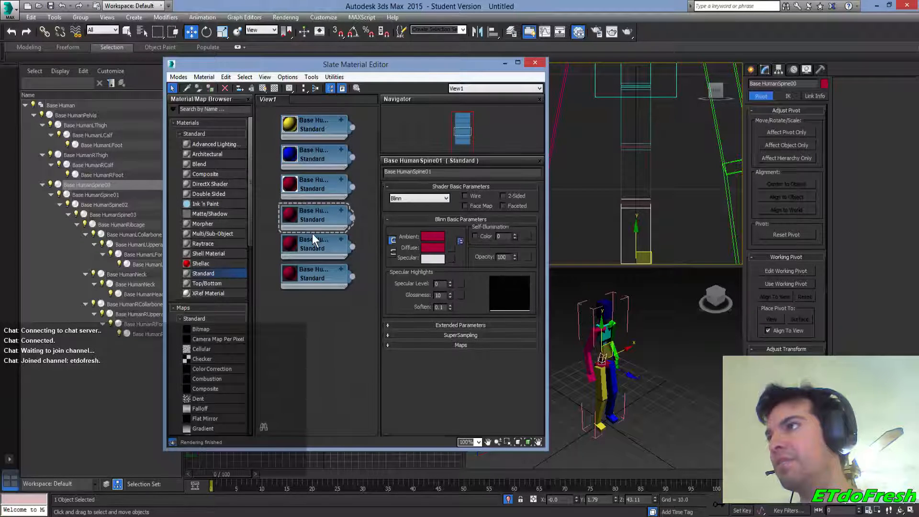
left_click(314, 243)
left_click(315, 269)
middle_click_drag(553, 201, 601, 245)
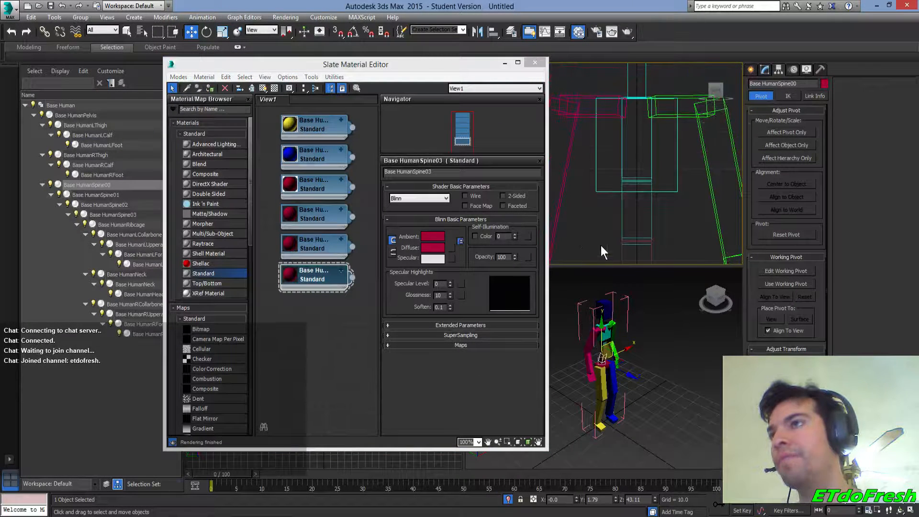
left_click(622, 144)
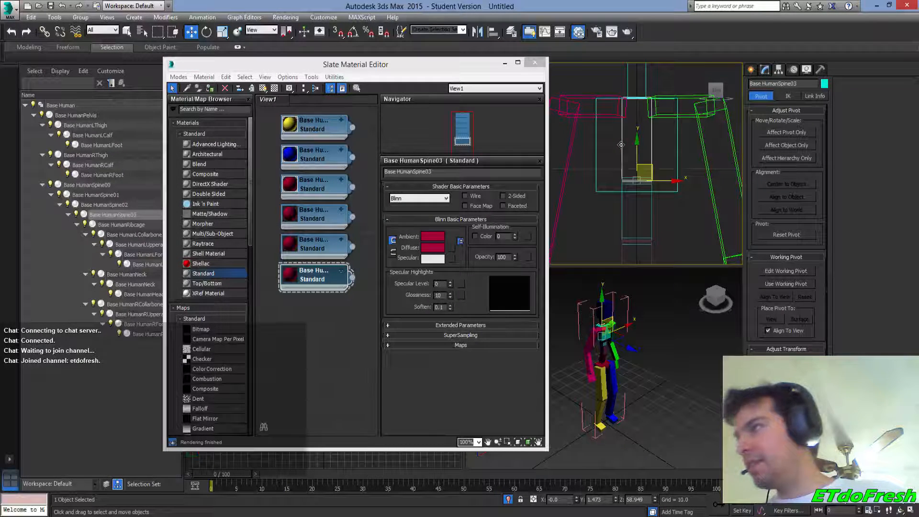
left_click(622, 217)
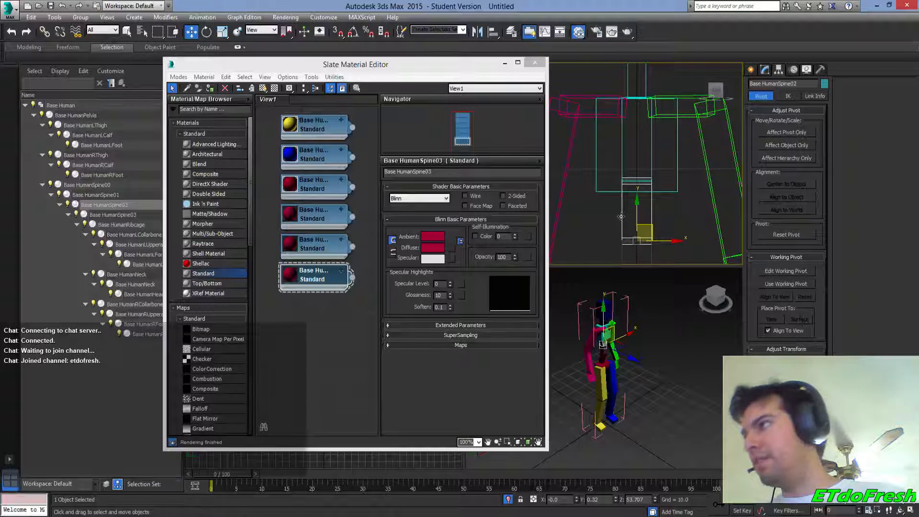
middle_click_drag(619, 225, 620, 182)
middle_click_drag(622, 215, 625, 243)
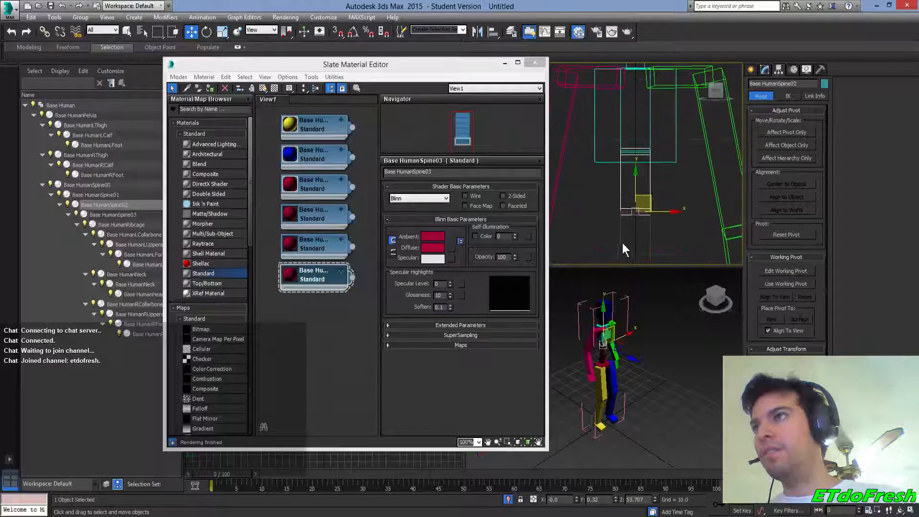
left_click(309, 277)
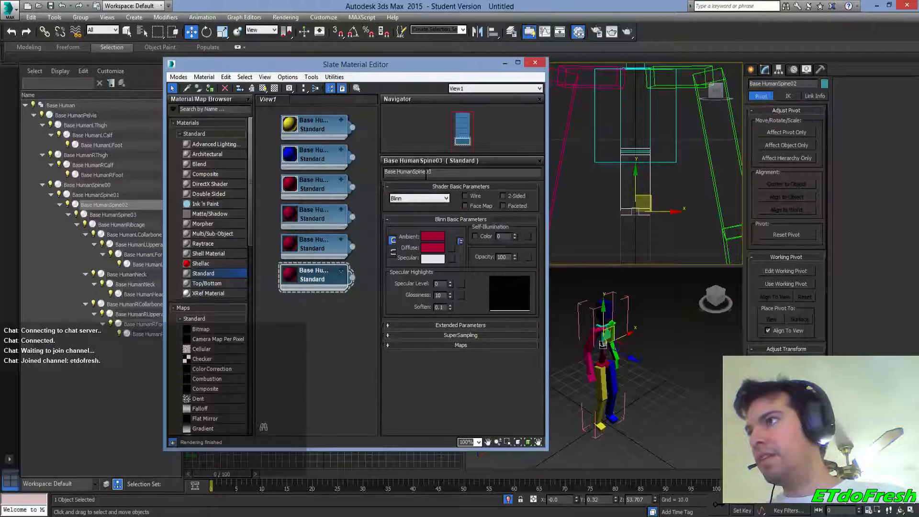
Select the ribcage bone and rename the Base HumanSpine03 material node as Base HumanRibcage
left_click(670, 162)
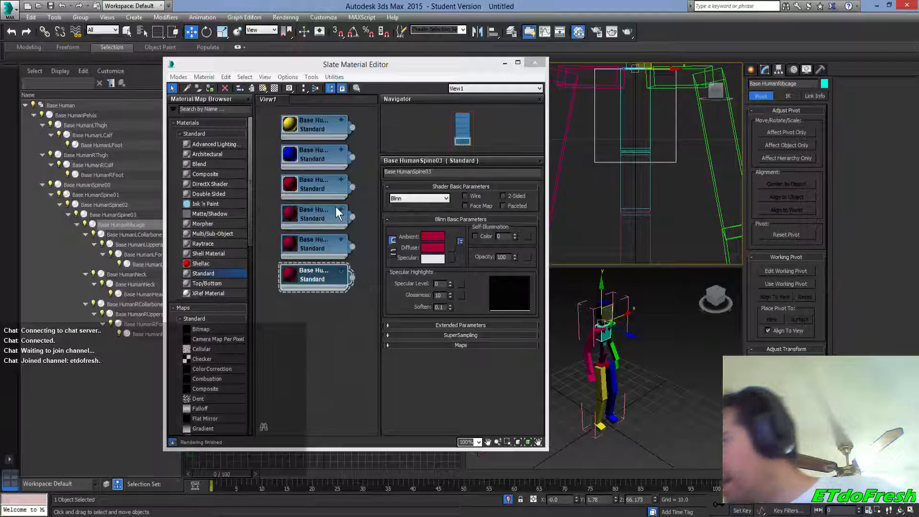
left_click_drag(416, 174, 460, 173)
key("BackSpace")
key("BackSpace")
type("Ribcage")
key("Return")
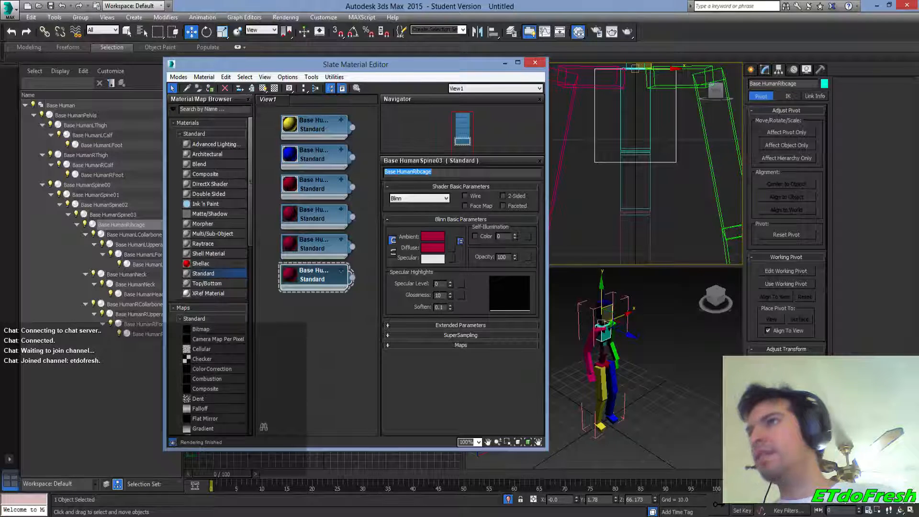
Copy the Base HumanRibcage material node below itself as Base HumanRArm and place a copy of that new node beneath it
left_click(310, 276)
left_click_drag(311, 274, 308, 300, "shift")
double_click(310, 300)
double_click(424, 172)
type("Base HumanSpine01")
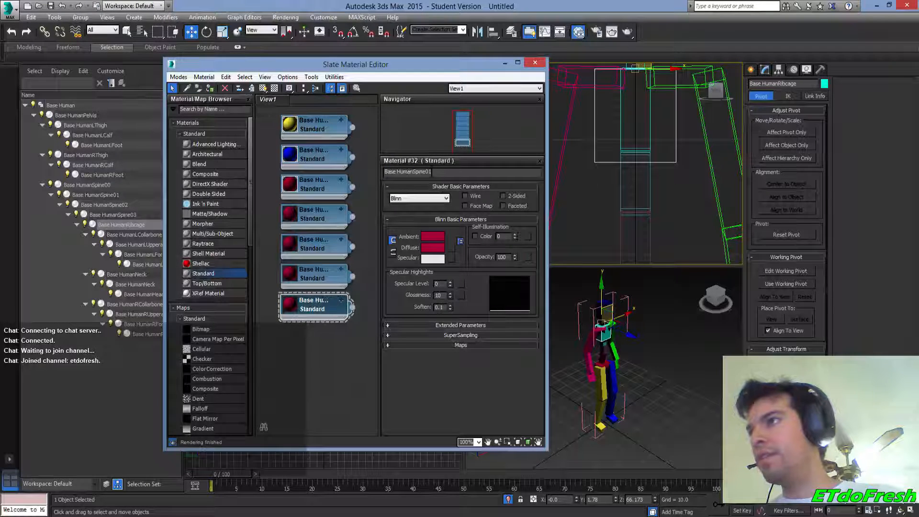
left_click_drag(415, 172, 431, 172)
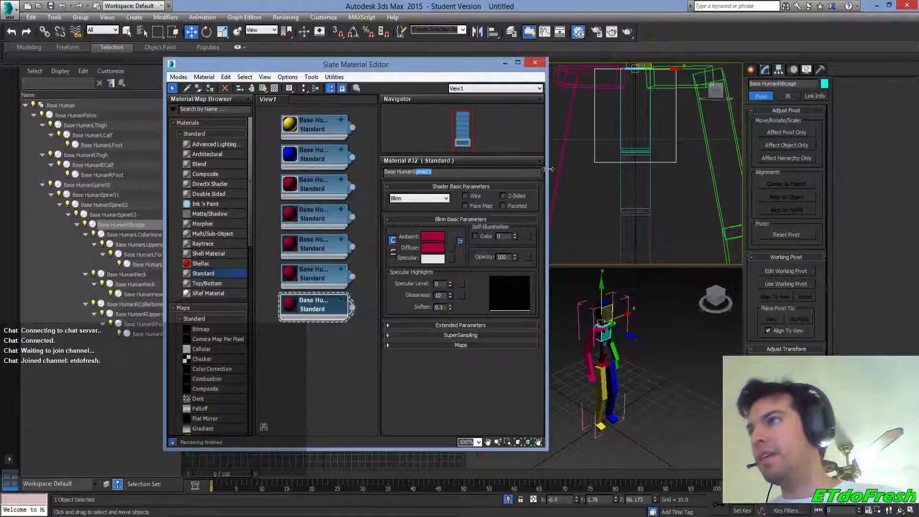
key("BackSpace")
key("BackSpace")
type("R")
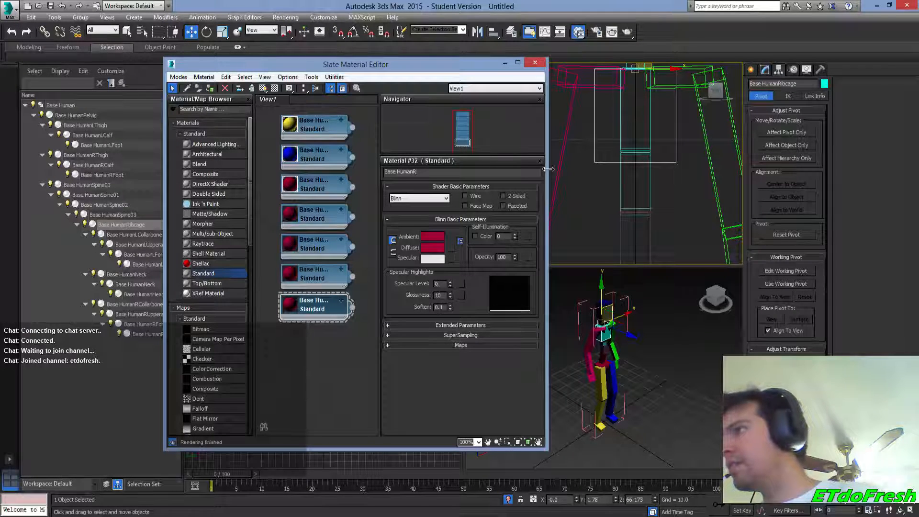
type("Arm")
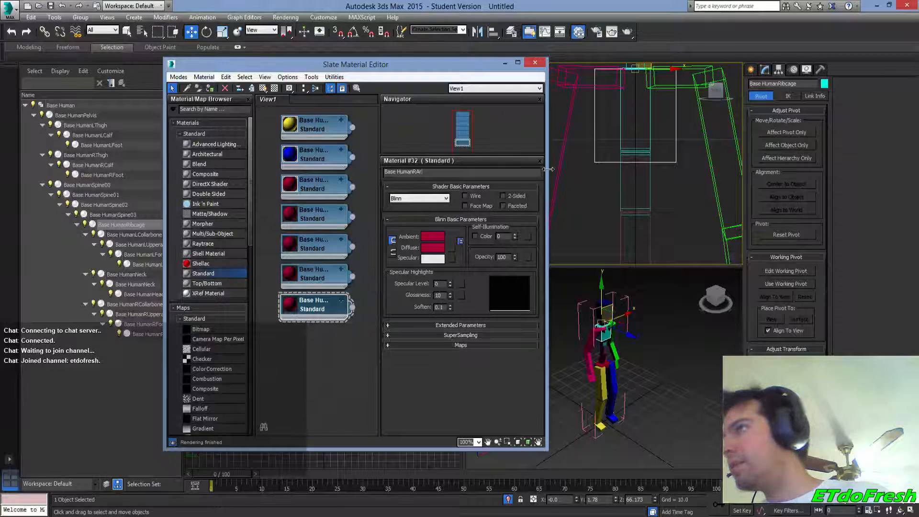
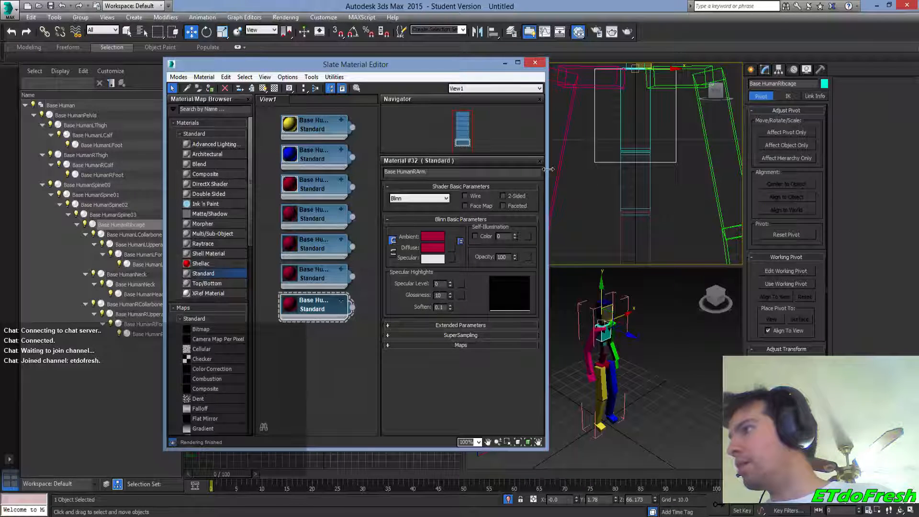
key("ctrl+a")
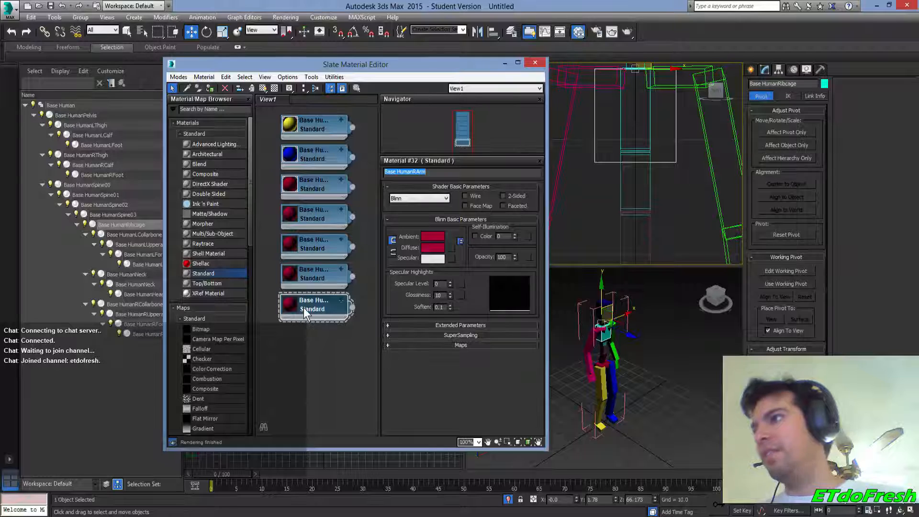
left_click_drag(308, 308, 307, 344, "shift")
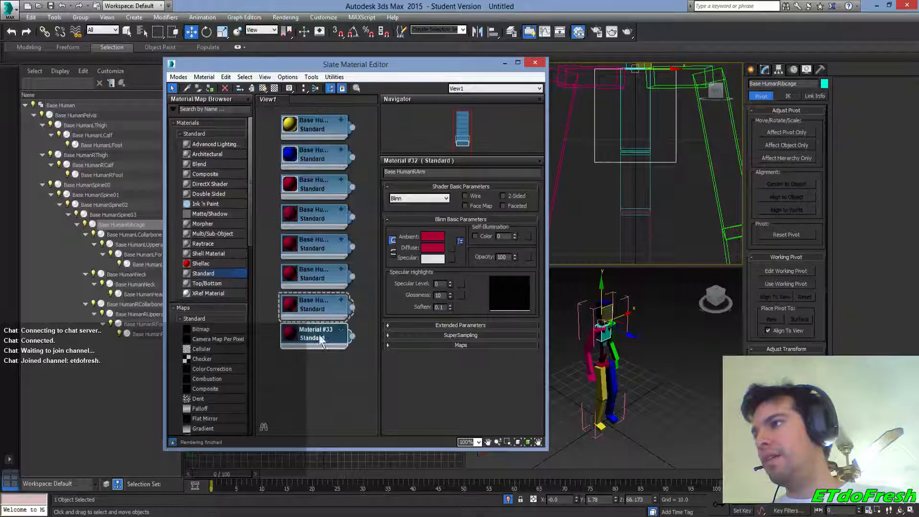
left_click(431, 173)
key("ctrl+a")
type("Base HumanSpine01")
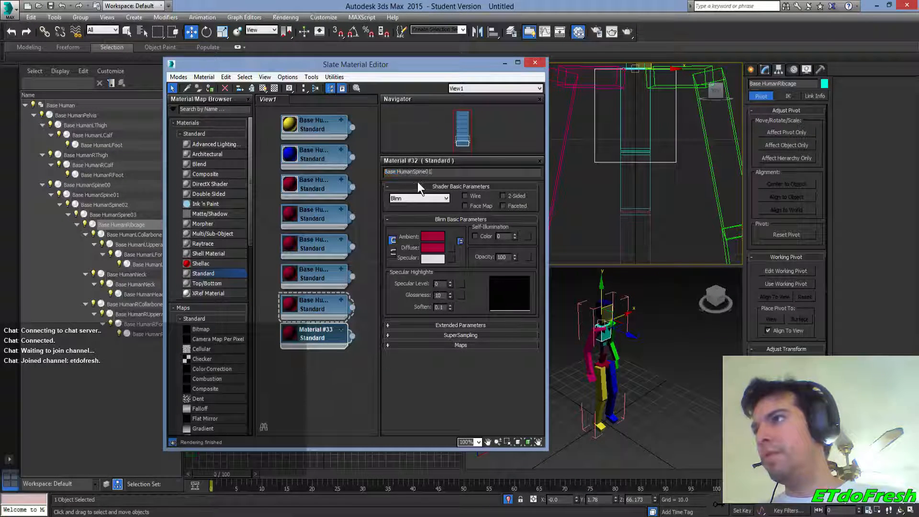
key("ctrl+a")
key("BackSpace")
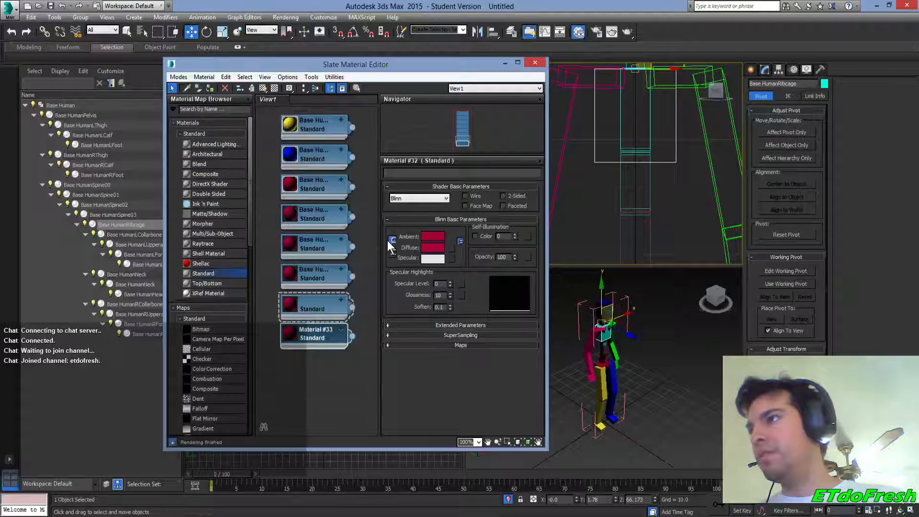
key("ctrl+z")
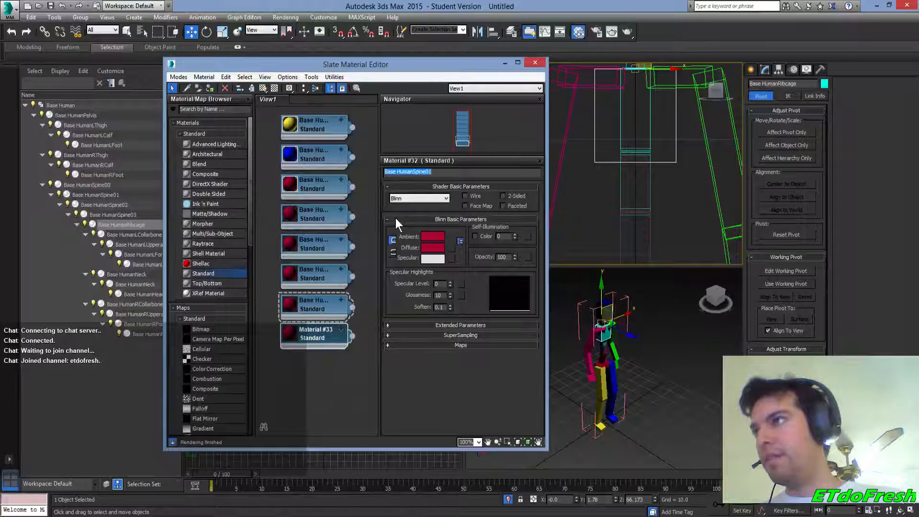
left_click(323, 387)
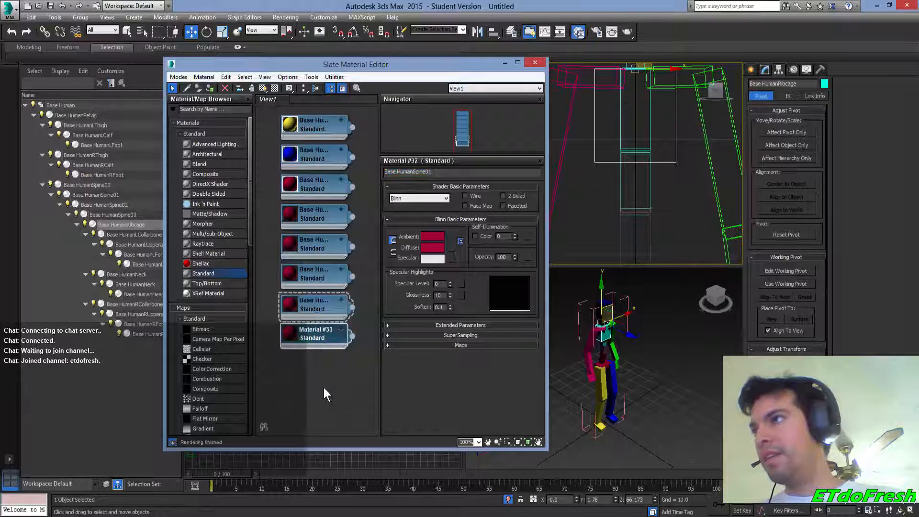
Rename the second-to-last material node in the column as Base HumanRArm
left_click(328, 275)
left_click(323, 309)
left_click_drag(413, 173, 489, 173)
type("RArm")
key("Return")
Name the last copied material node at the end of the column Base HumanLArm
double_click(302, 340)
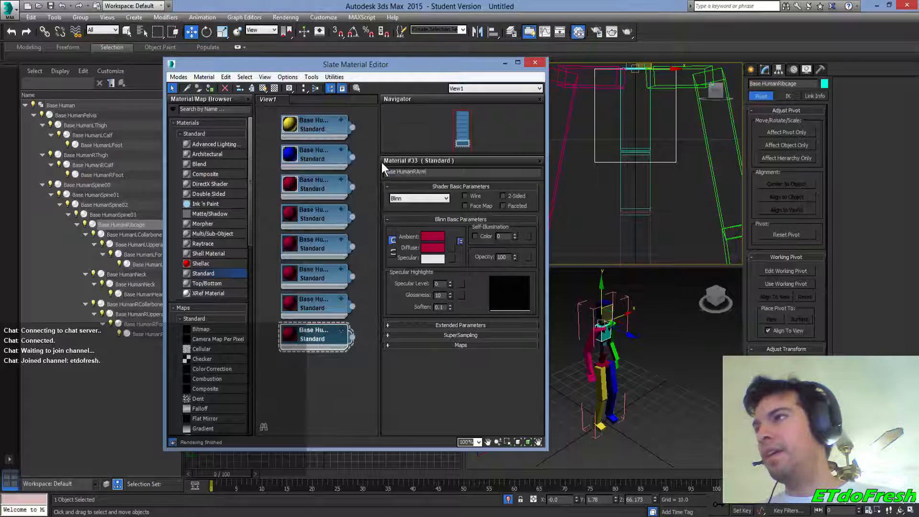
key("Left")
key("Left")
key("Left")
key("BackSpace")
type("L")
key("Return")
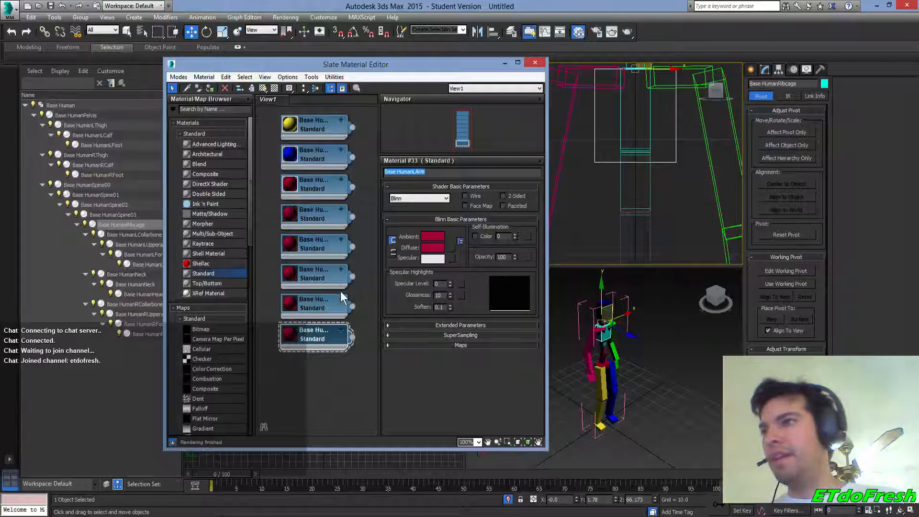
Place a copy of the Base HumanLArm material node below it and name the copy Base HumanHead
middle_click_drag(640, 87, 630, 212)
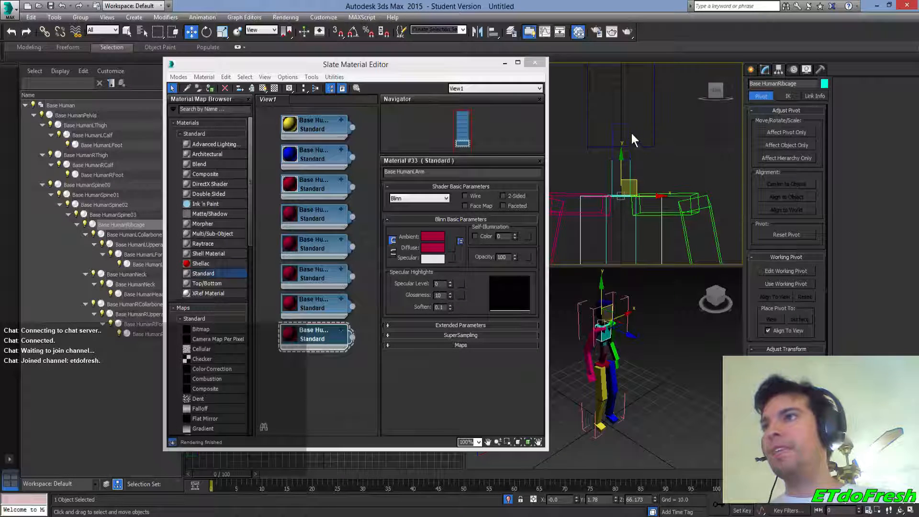
left_click(308, 338)
left_click_drag(308, 338, 303, 370, "shift")
double_click(302, 370)
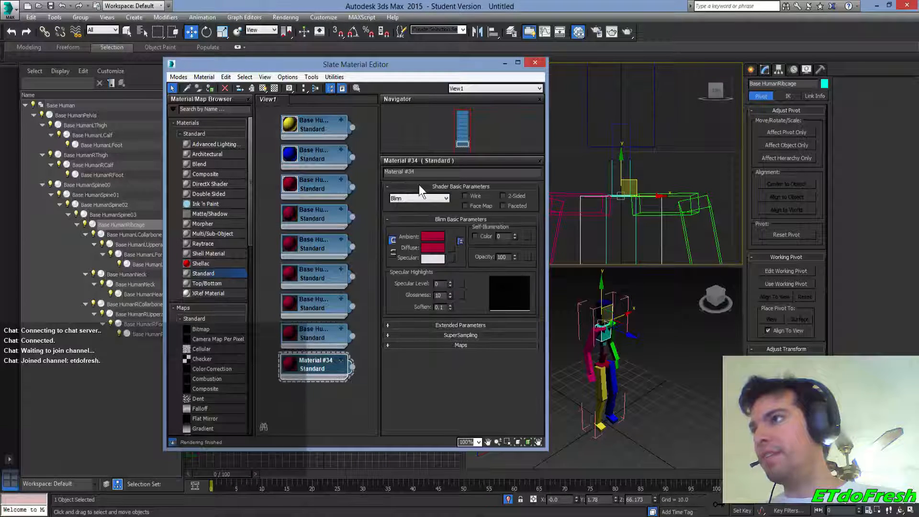
left_click(424, 172)
type("Base HumanHead")
key("Return")
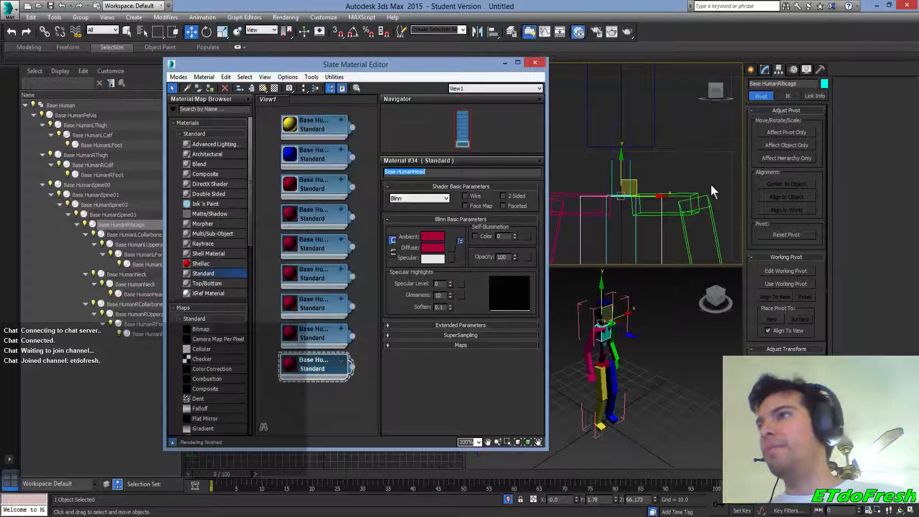
Set the Base HumanSpine01 material's ambient color to muted purple by sampling the matching spine segment's wireframe in the Front view
middle_click_drag(711, 186, 699, 116)
middle_click_drag(658, 184, 661, 109)
middle_click_drag(601, 204, 614, 165)
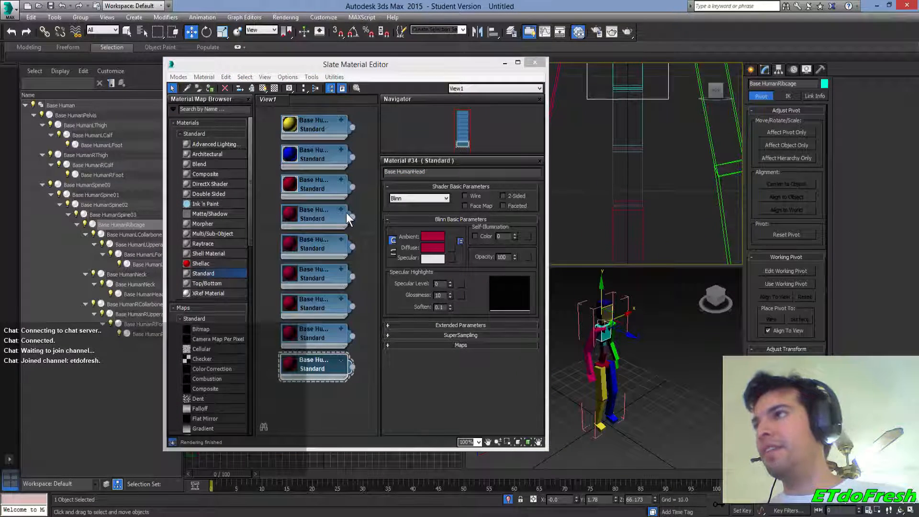
double_click(304, 216)
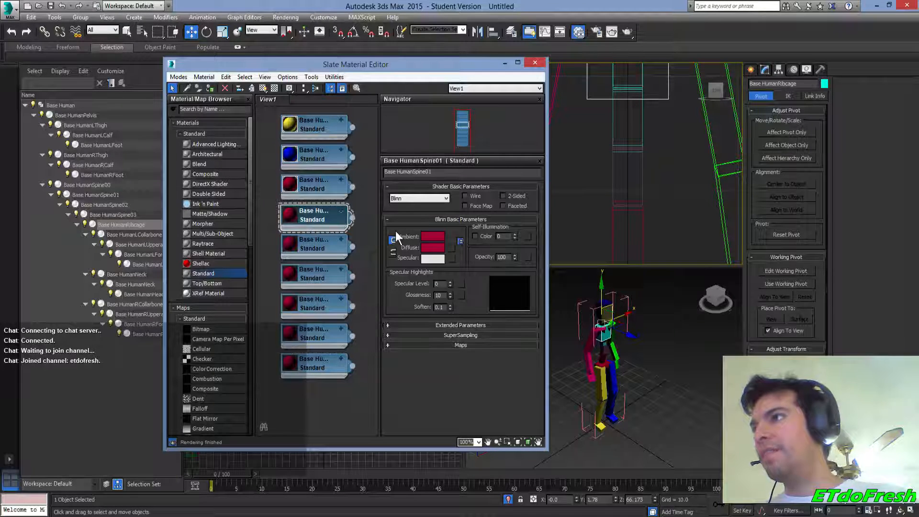
left_click(427, 237)
left_click(200, 149)
left_click(604, 176)
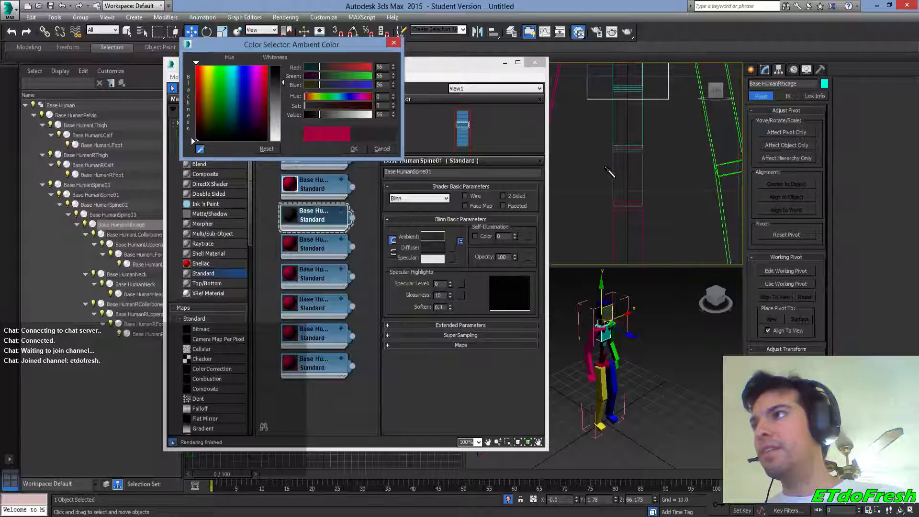
left_click(607, 173)
left_click(354, 148)
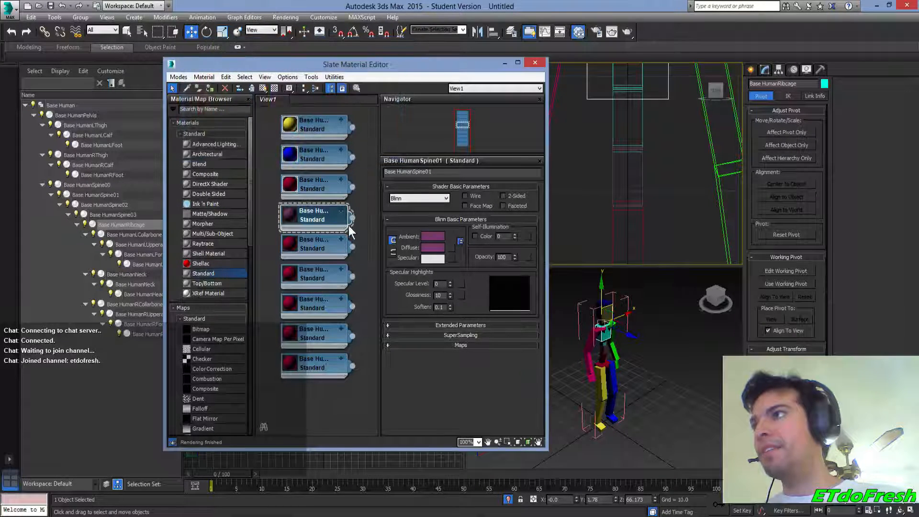
Set the Base HumanSpine02 material's ambient color to teal by sampling the matching spine segment's wireframe in the Front view
left_click(315, 253)
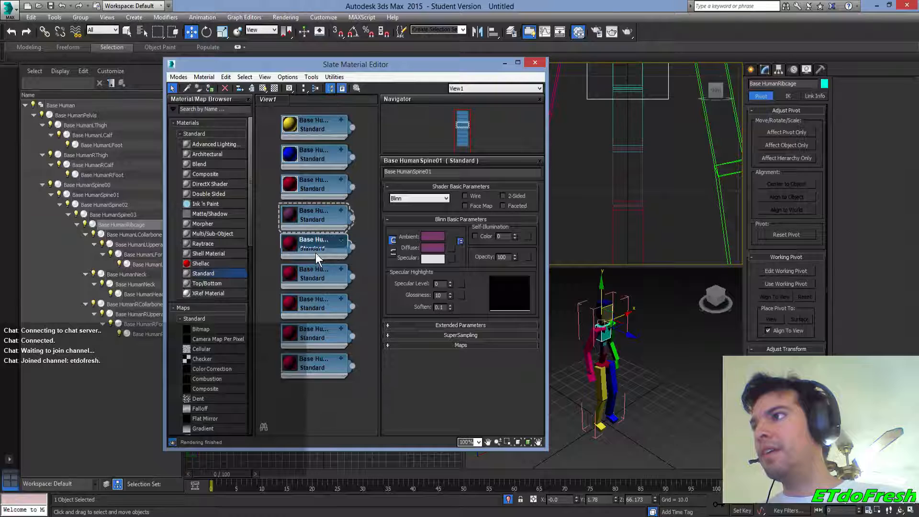
left_click(437, 236)
left_click(200, 149)
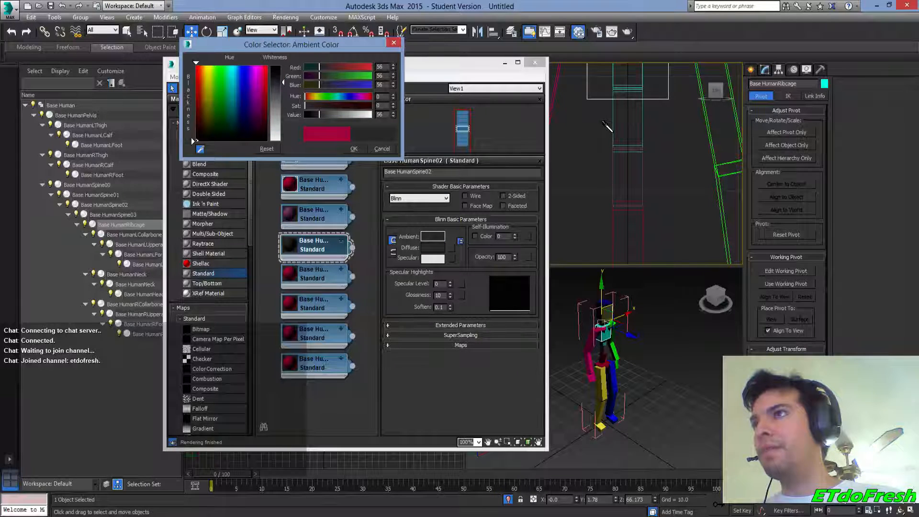
left_click(607, 127)
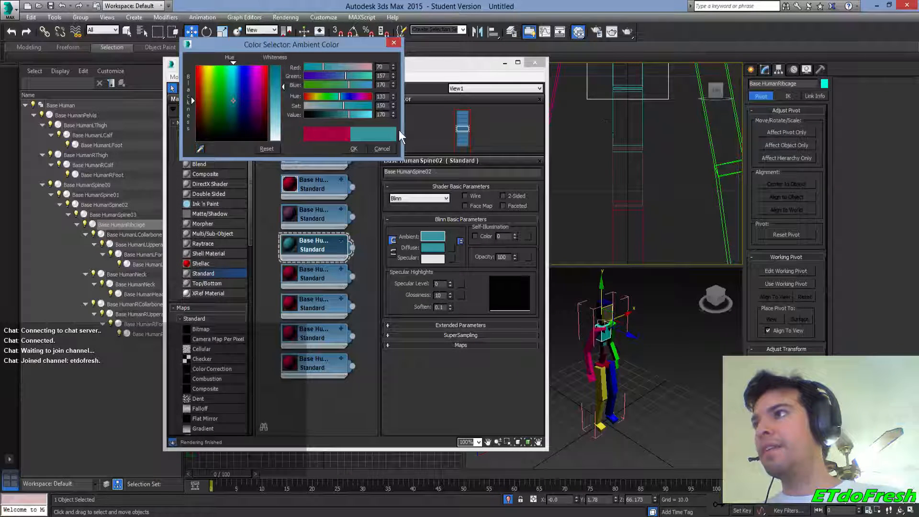
left_click(353, 148)
Set the Base HumanRibcage material's ambient color to bright cyan by sampling the ribcage wireframe in the Front view
double_click(327, 275)
left_click(429, 236)
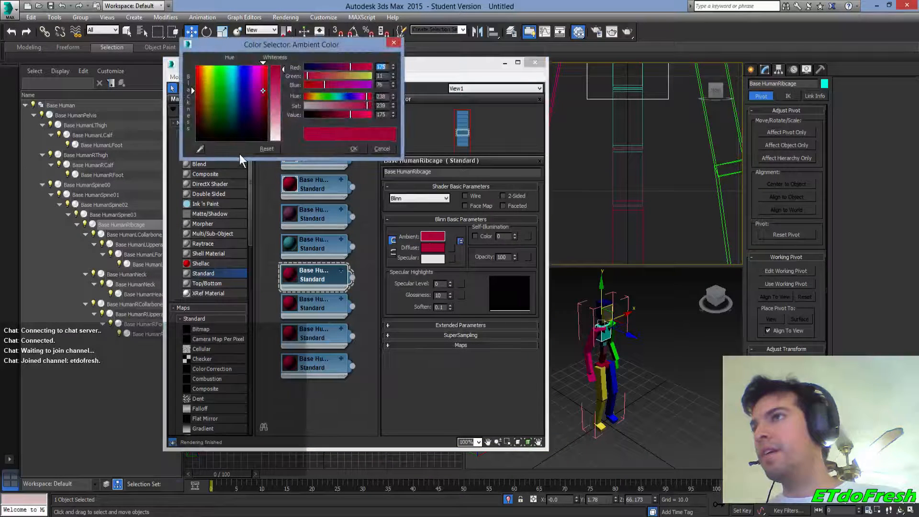
left_click(200, 149)
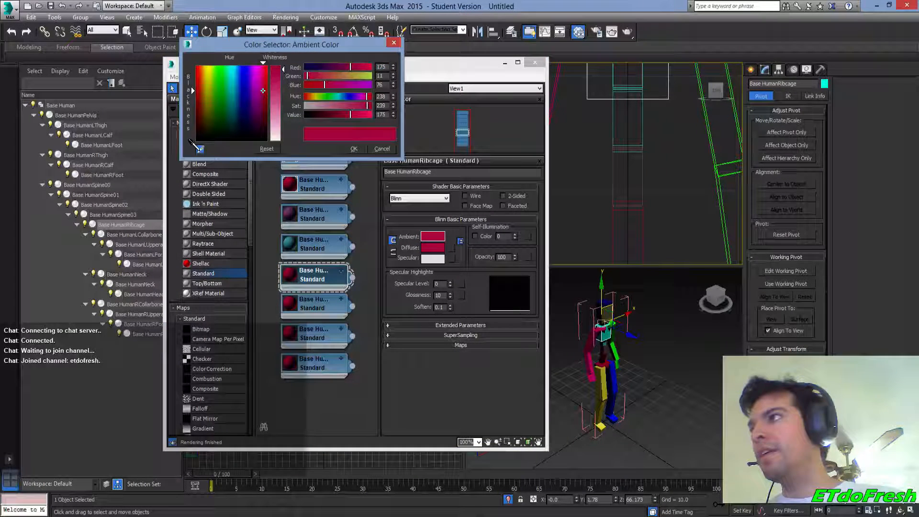
left_click(604, 65)
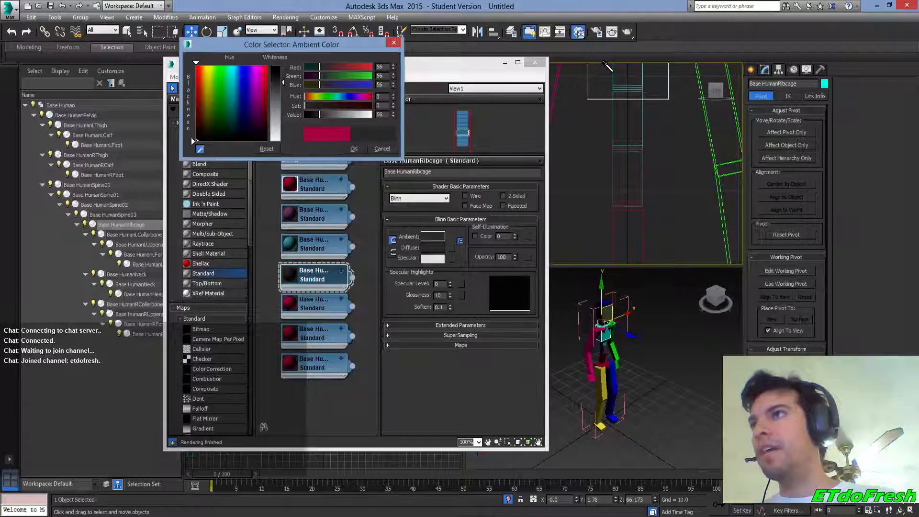
left_click(612, 68)
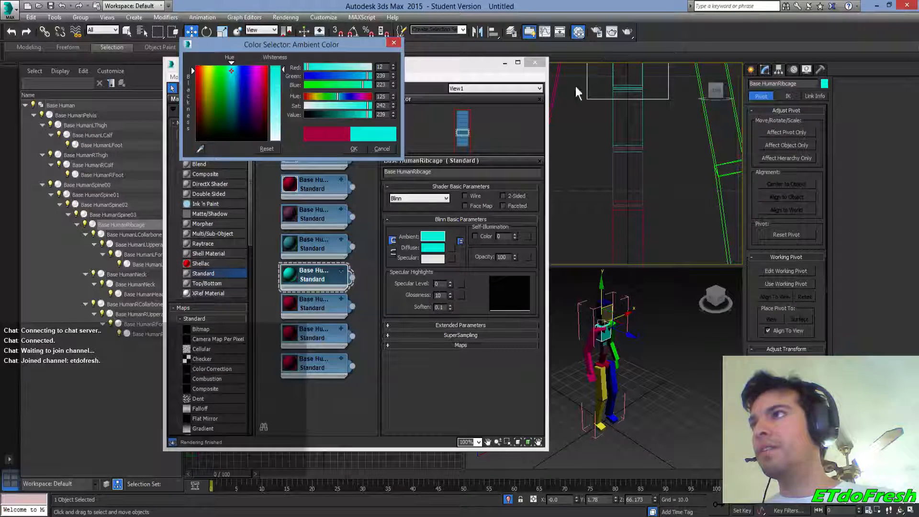
left_click(353, 148)
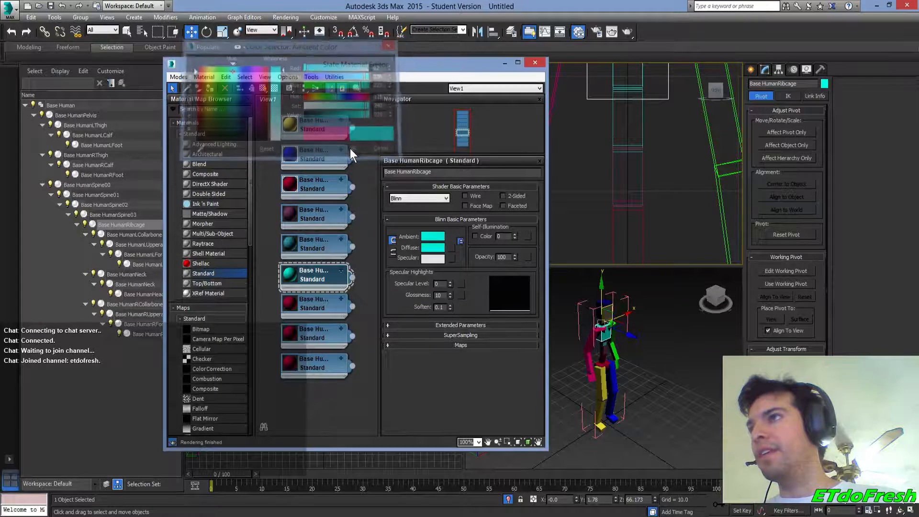
Set the Base HumanRArm material's ambient color to hot pink by sampling the right arm's wireframe in the Front view
double_click(314, 311)
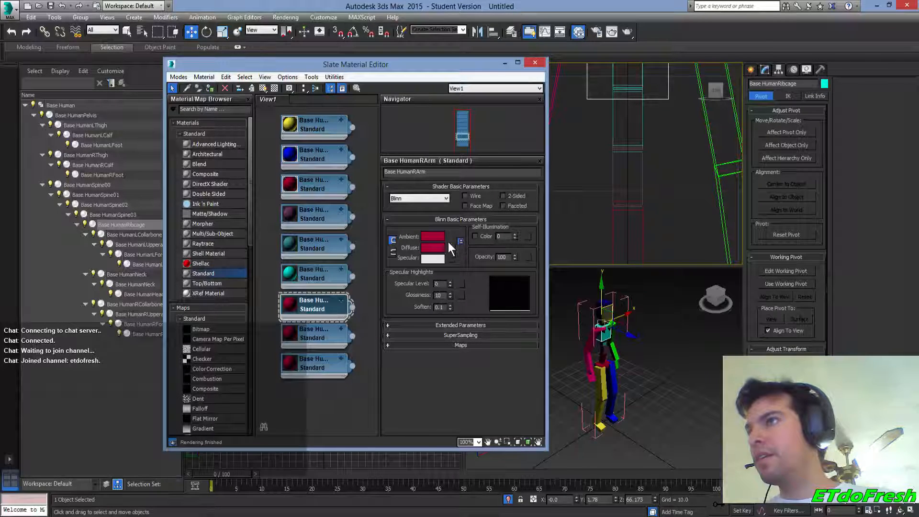
left_click(435, 234)
left_click_drag(194, 144, 549, 76)
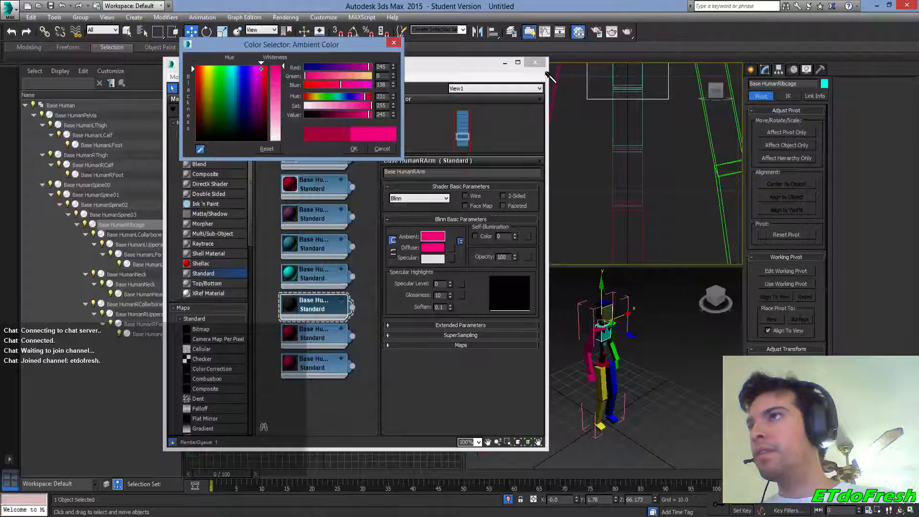
left_click(343, 148)
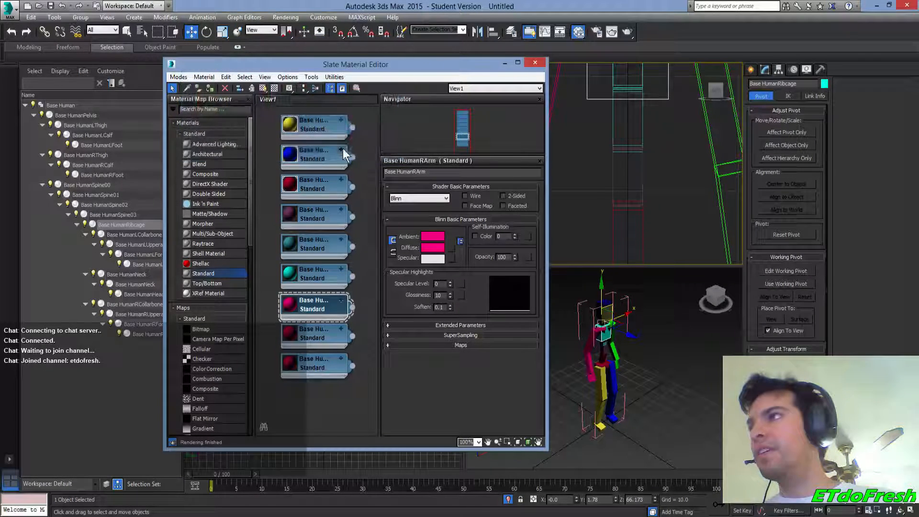
Set the Base HumanLArm material's ambient color to bright green by sampling the left arm's wireframe in the Front view
double_click(301, 335)
left_click(428, 236)
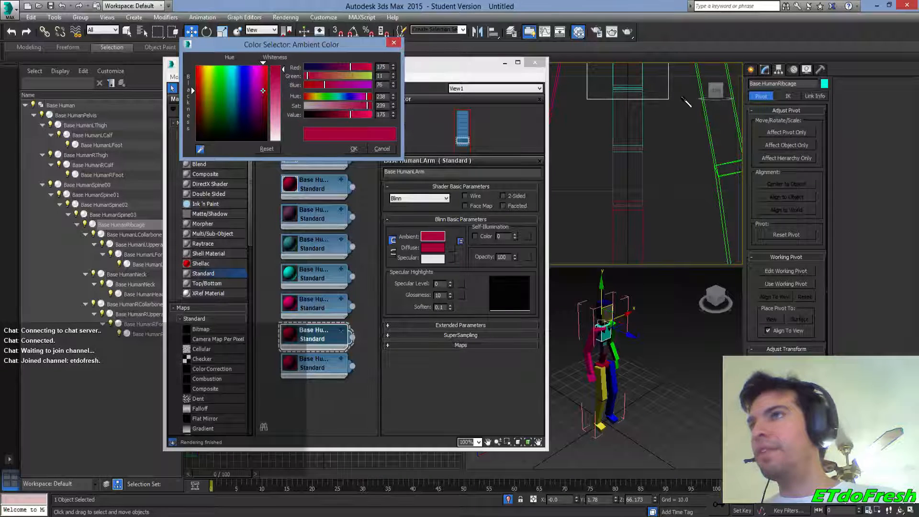
left_click(699, 106)
left_click(700, 106)
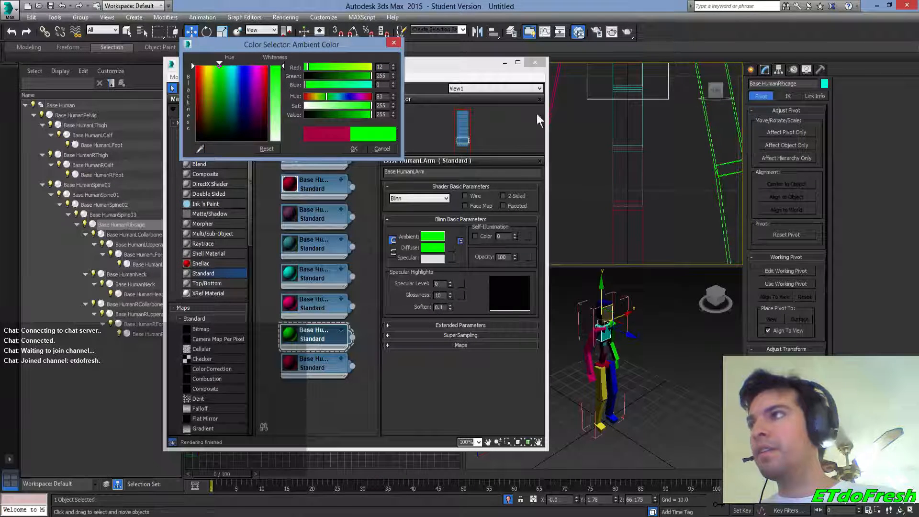
left_click(355, 145)
Set the Base HumanHead material's ambient color to dark blue by sampling the head's wireframe in the Front view
middle_click_drag(646, 145, 644, 185)
scroll(639, 177, "up", 2)
middle_click_drag(634, 106, 627, 229)
scroll(627, 188, "down", 1)
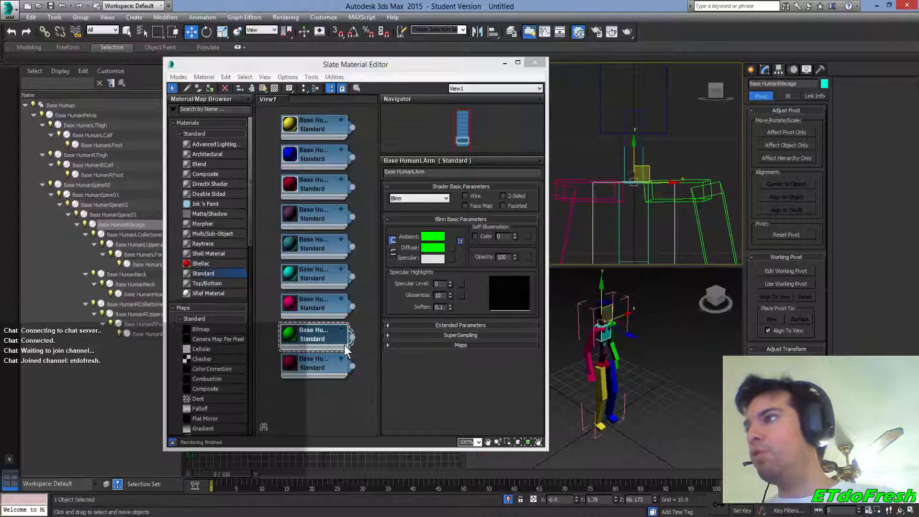
left_click(329, 364)
left_click(425, 237)
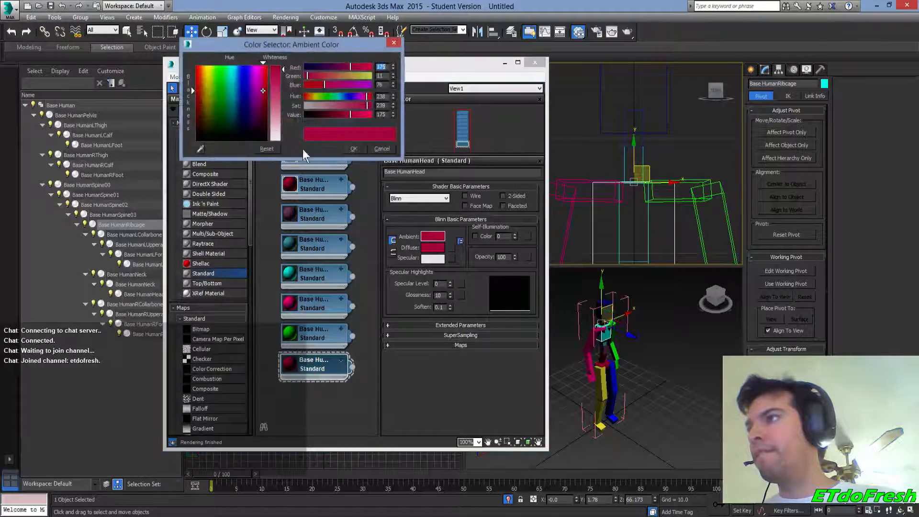
left_click_drag(585, 104, 600, 104)
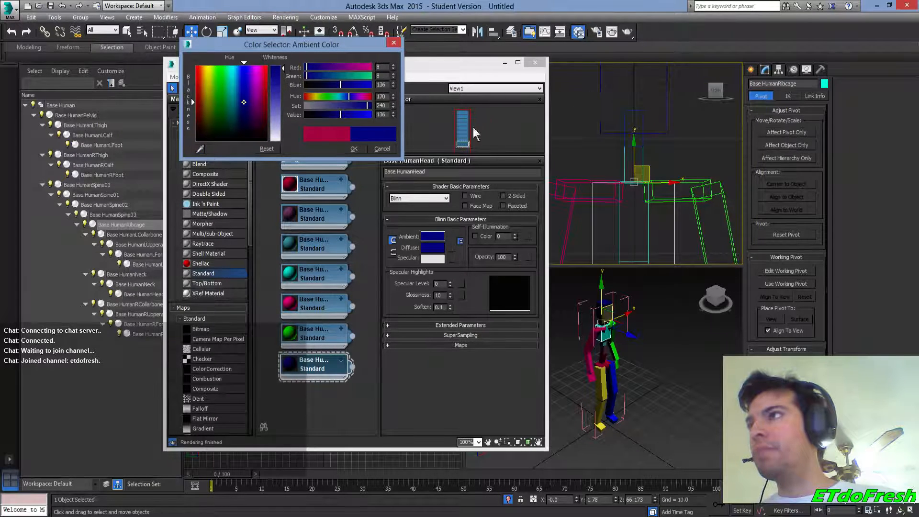
left_click(354, 147)
Select the Base HumanSpine01 segment in the Front view and assign the Base HumanSpine01 material to it
middle_click_drag(612, 208, 614, 86)
left_click_drag(604, 211, 678, 233)
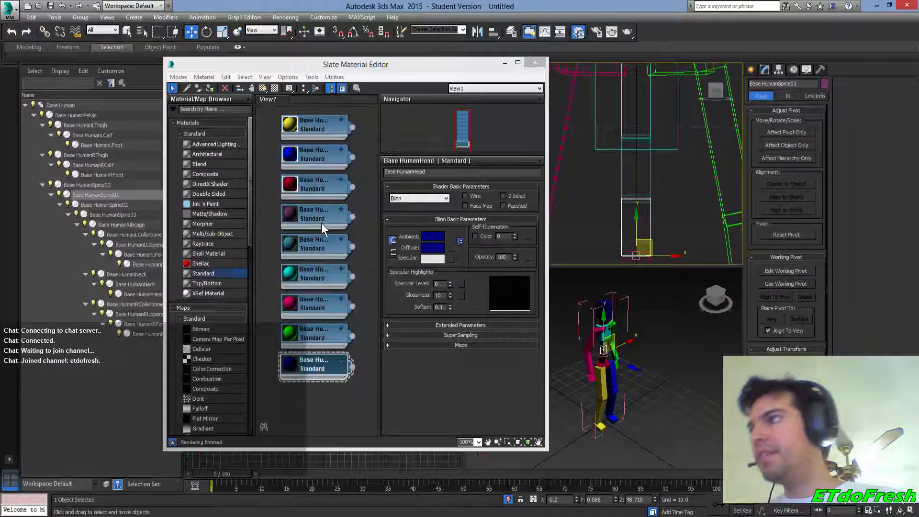
double_click(321, 223)
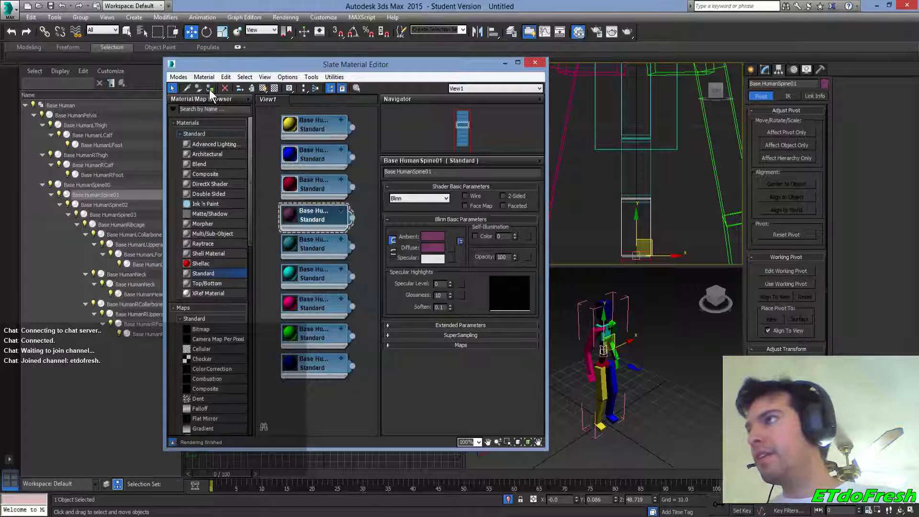
Select the Base HumanSpine02 segment in the Front view and assign the Base HumanSpine02 material to it
left_click(604, 163)
left_click_drag(670, 172, 670, 173)
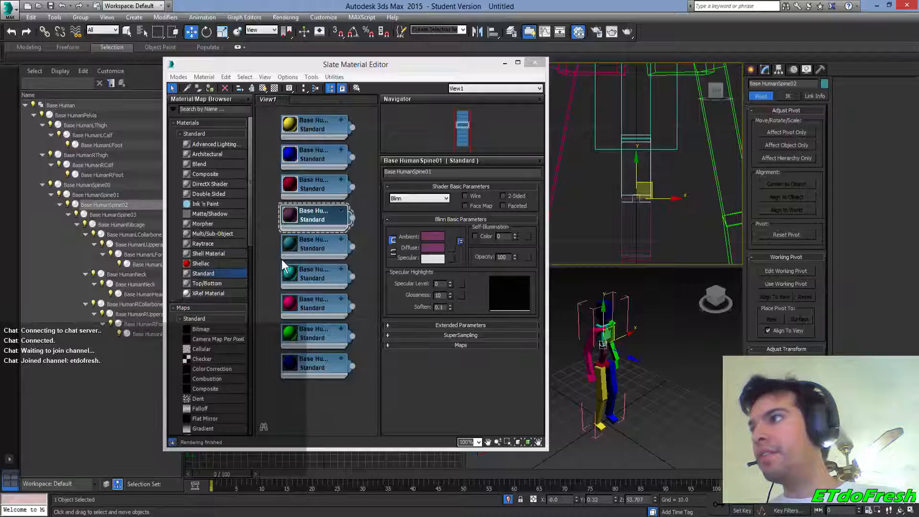
double_click(308, 244)
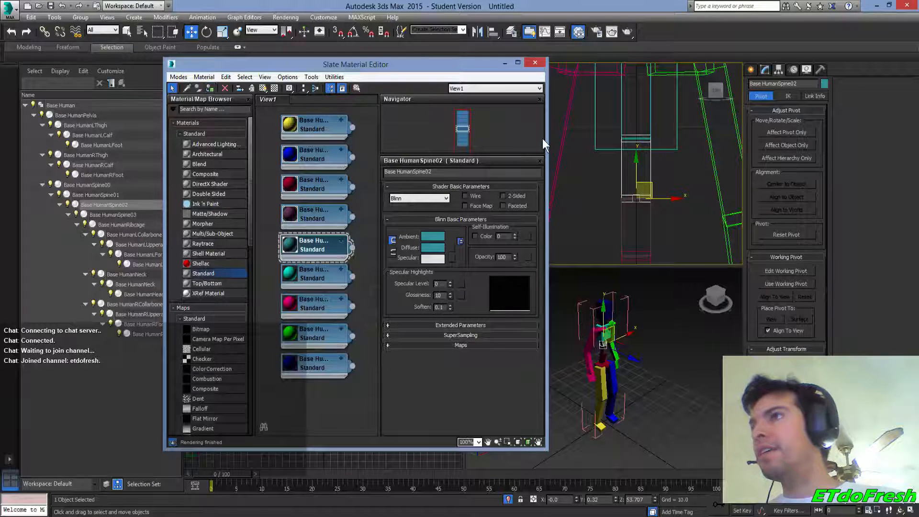
Select the Base HumanSpine03 segment together with the ribcage and assign the Base HumanRibcage material to both
left_click_drag(586, 96, 687, 106)
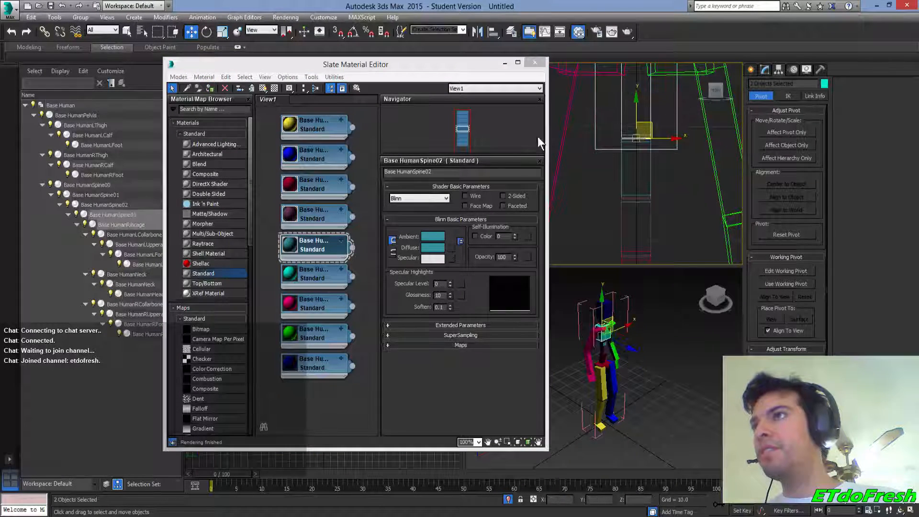
double_click(314, 274)
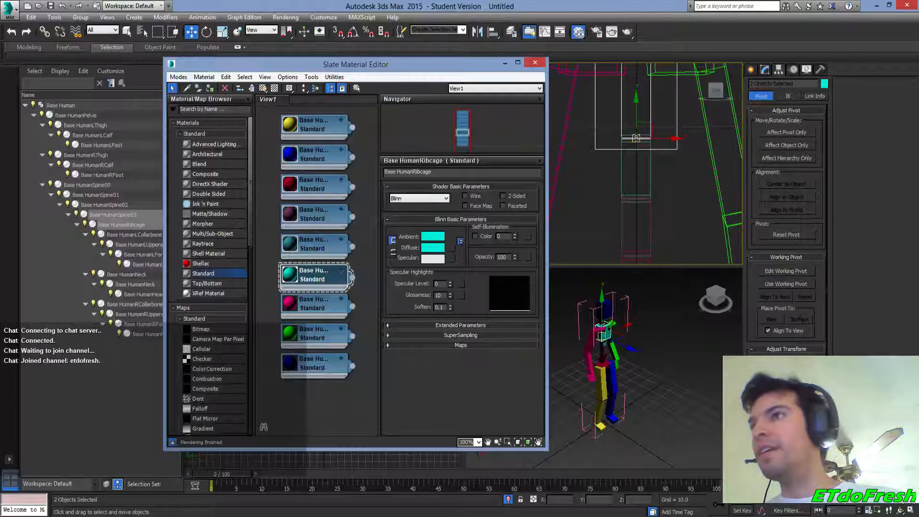
Select the left collarbone, upper arm, forearm and hand in the Front view and assign the Base HumanLArm material to them
scroll(672, 165, "up", 3)
left_click_drag(693, 84, 656, 243)
scroll(668, 240, "down", 3)
middle_click_drag(675, 212, 679, 185)
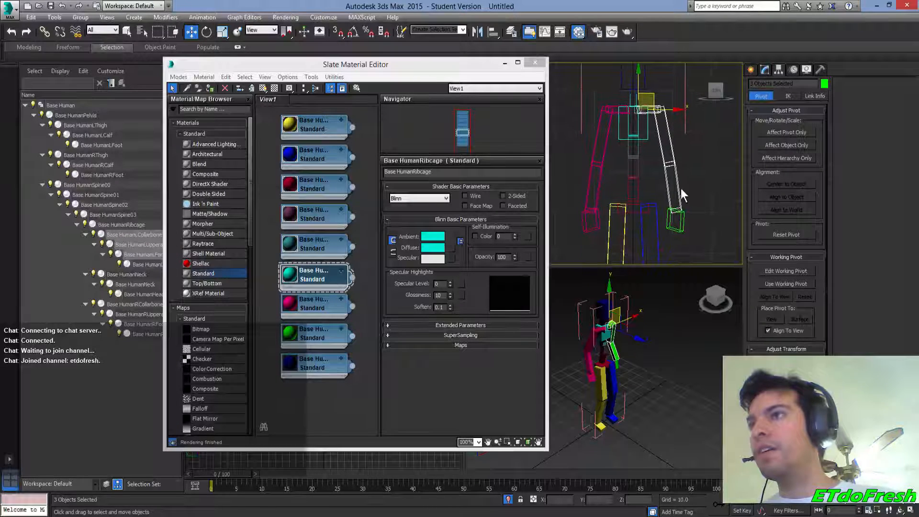
left_click(674, 226)
left_click_drag(701, 250, 665, 84)
left_click(654, 111)
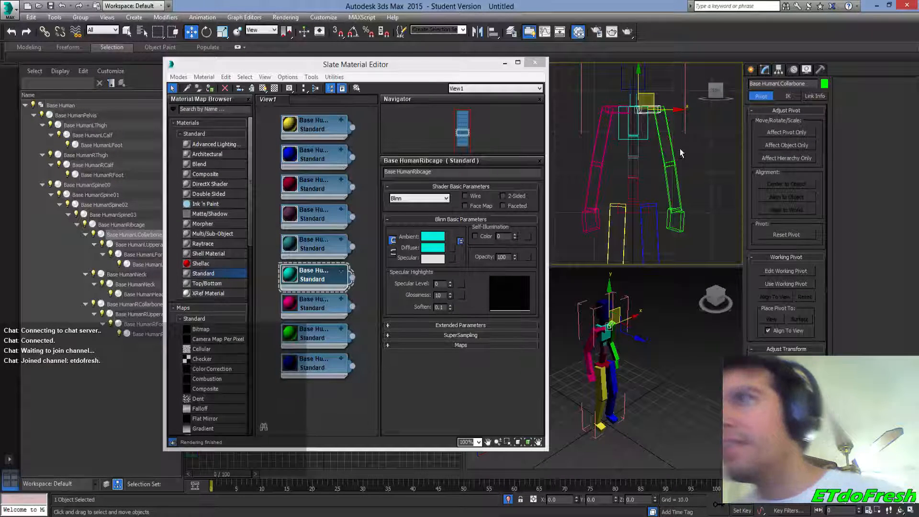
left_click_drag(703, 144, 658, 237, "ctrl")
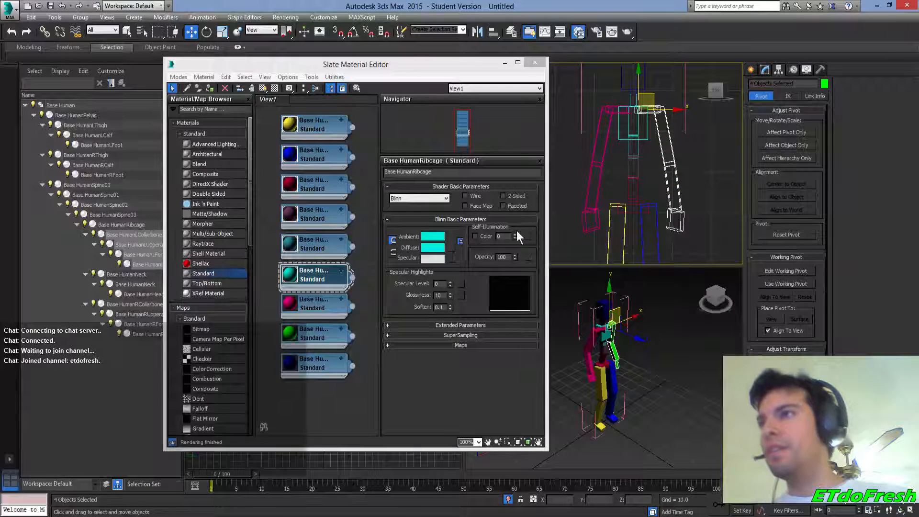
double_click(320, 331)
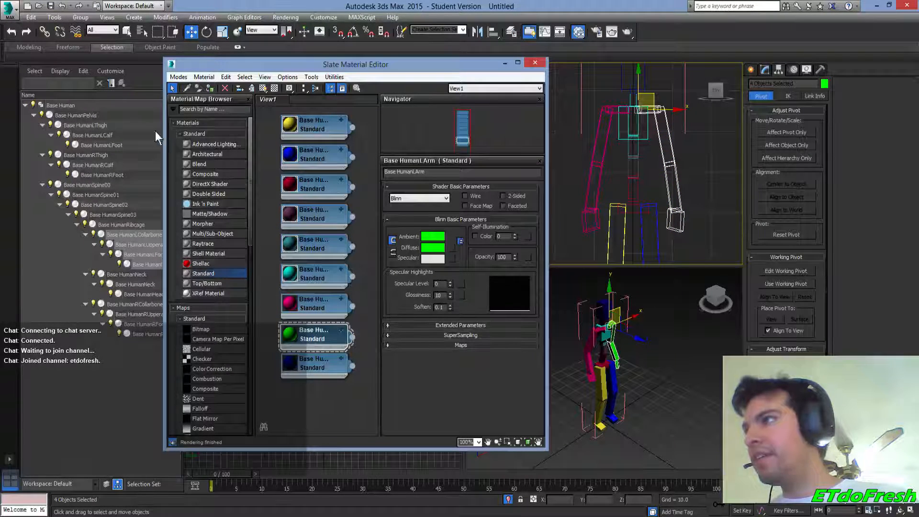
Select the right arm segments and right collarbone in the Front view and assign the Base HumanRArm material to them
left_click_drag(566, 123, 604, 233)
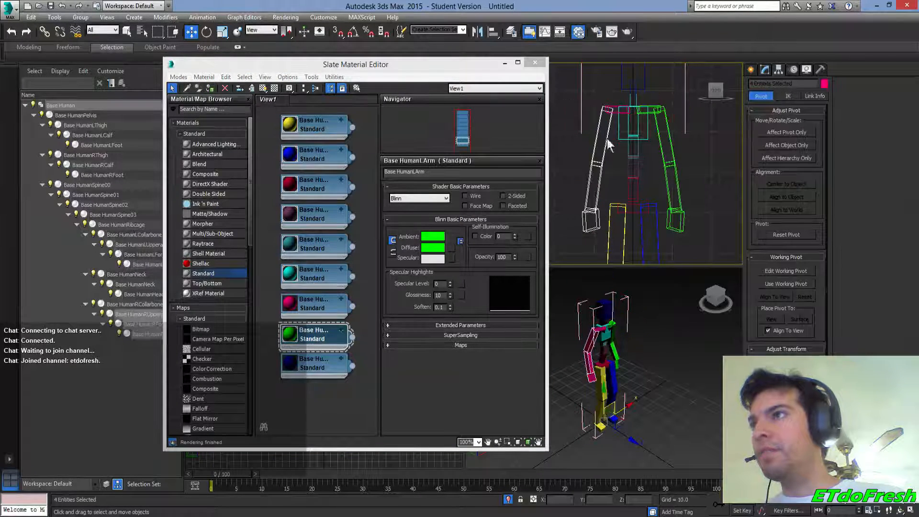
left_click(612, 108, "ctrl")
left_click(329, 301)
left_click(330, 299)
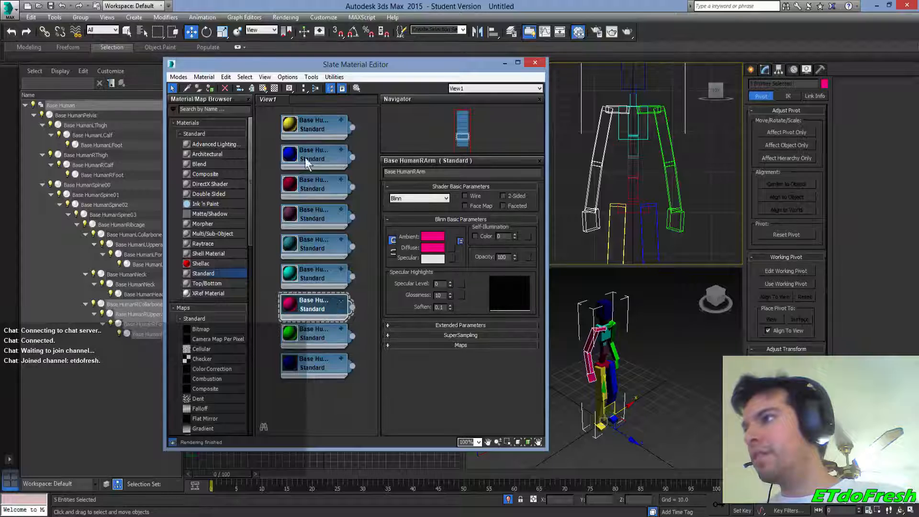
Select the head and the upper neck segment in the Front view and assign the Base HumanHead material to them
middle_click_drag(597, 114, 590, 178)
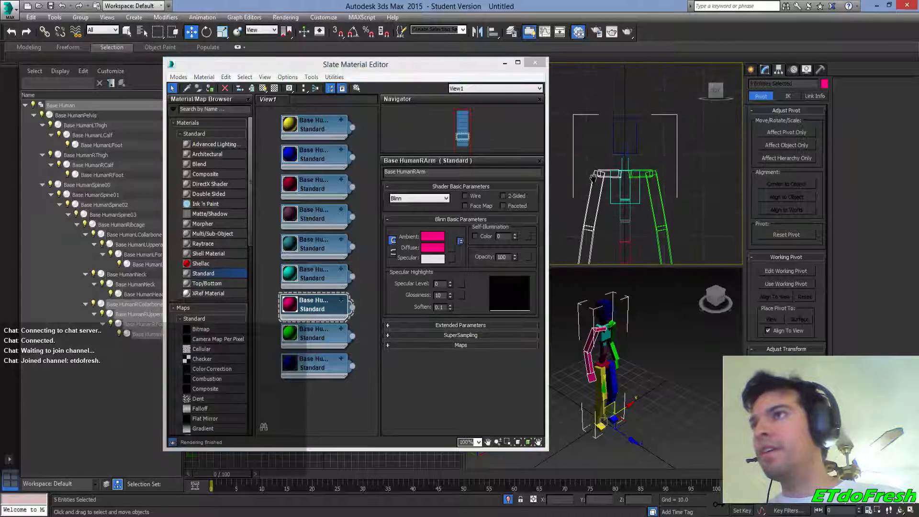
left_click_drag(579, 90, 666, 153)
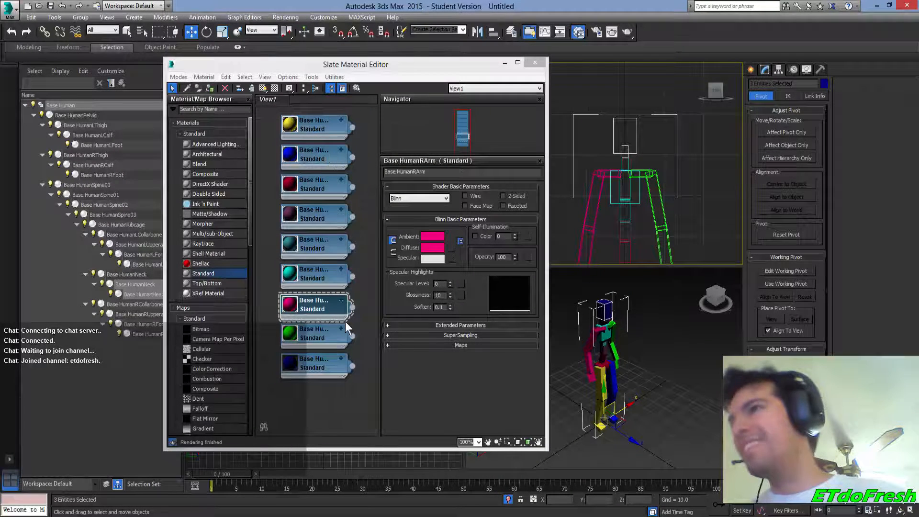
left_click(319, 366)
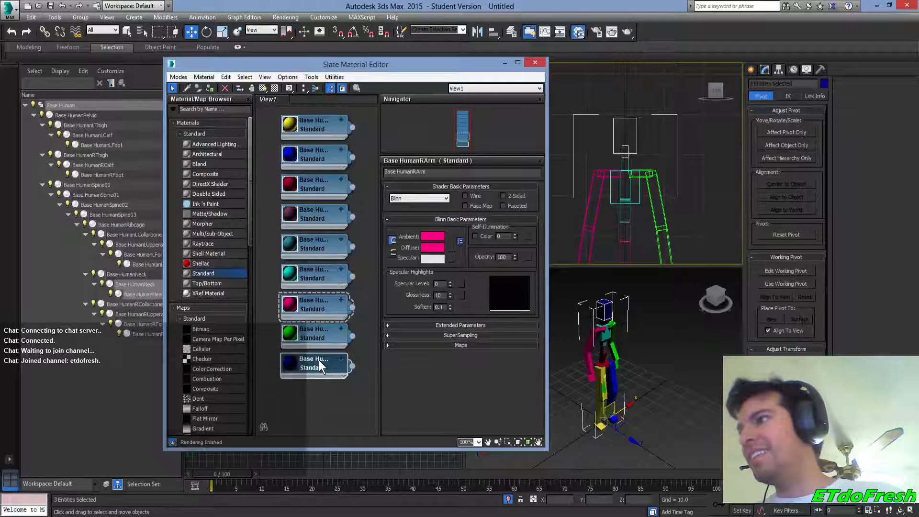
left_click(319, 360)
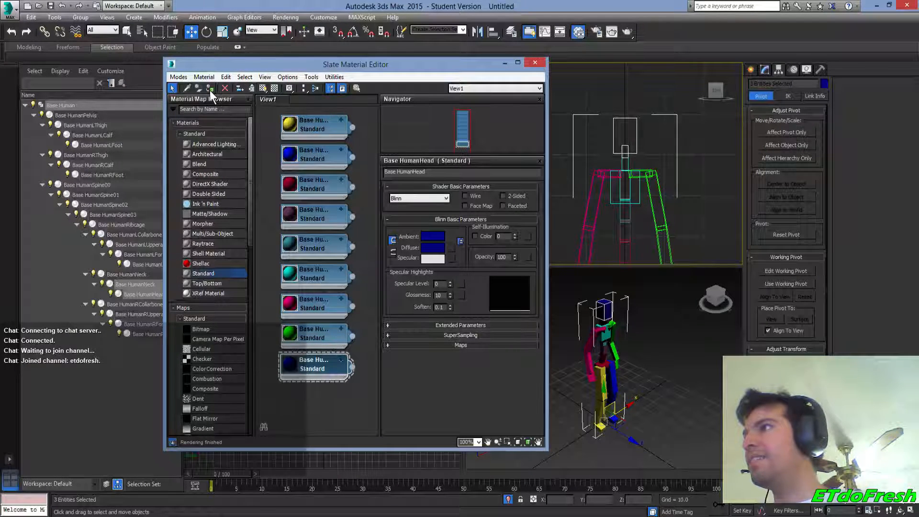
Assign the Base HumanRibcage material to the lower neck segment above the ribcage and clear the selection
left_click(624, 162)
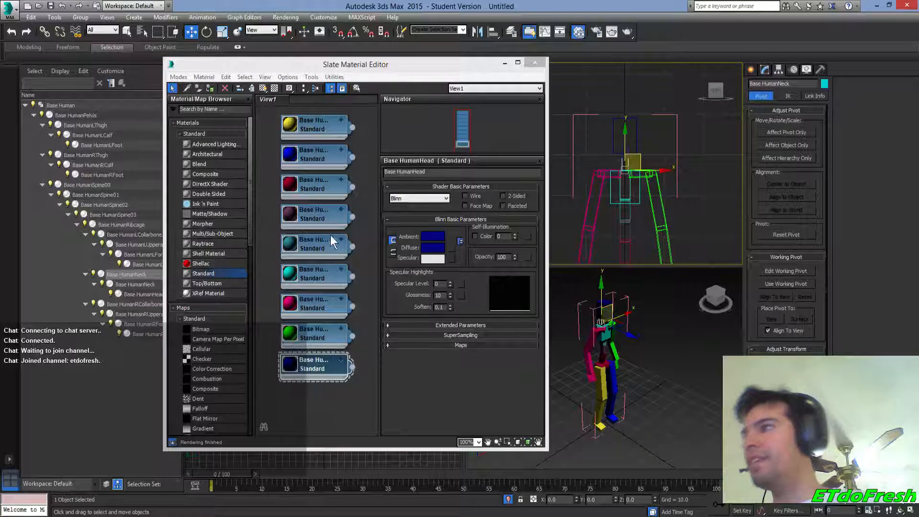
double_click(314, 275)
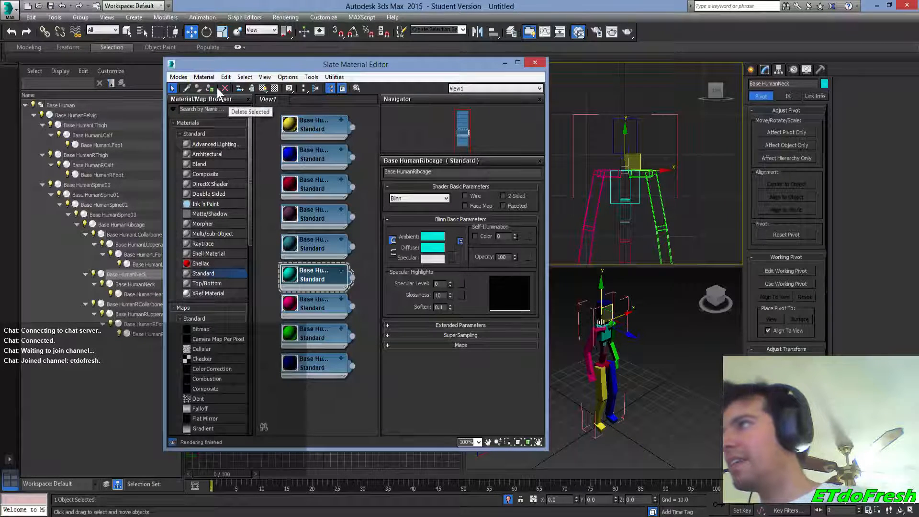
left_click(699, 202)
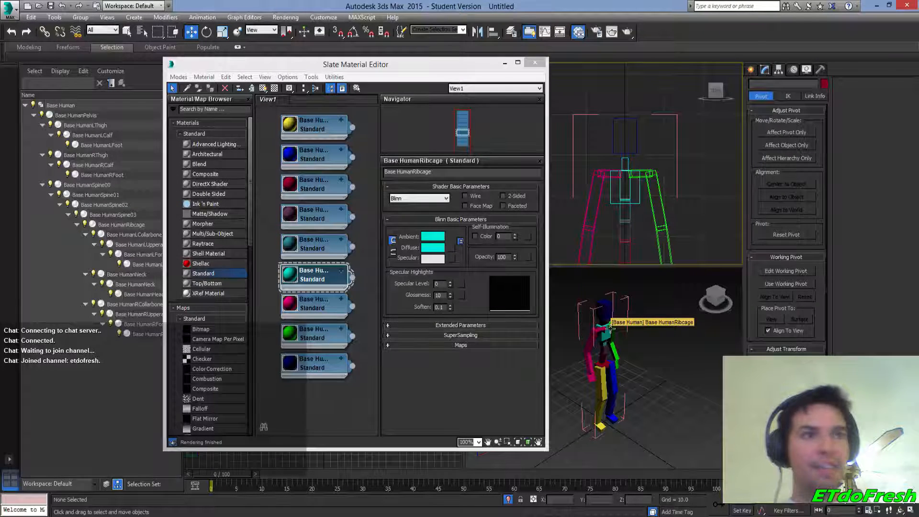
Close the Slate Material Editor and check the figure's materials in the Perspective view
left_click(535, 63)
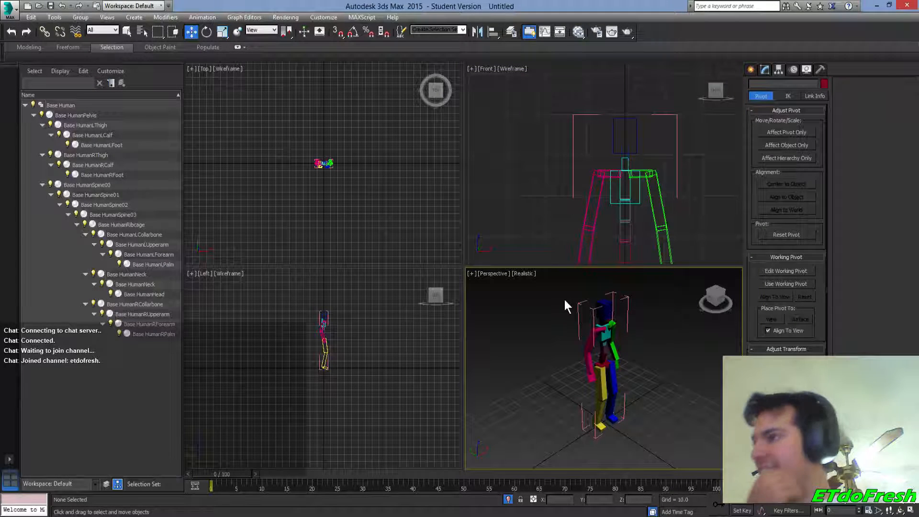
left_click_drag(560, 296, 646, 444)
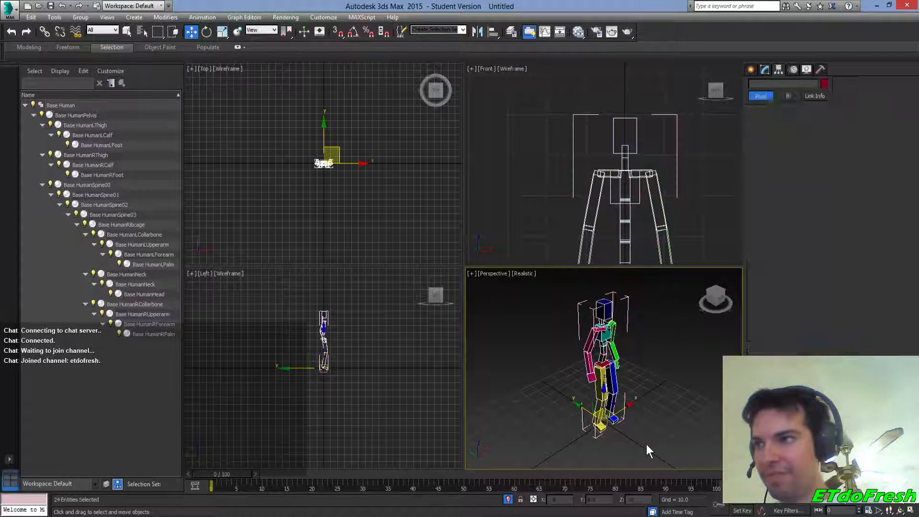
left_click(553, 363)
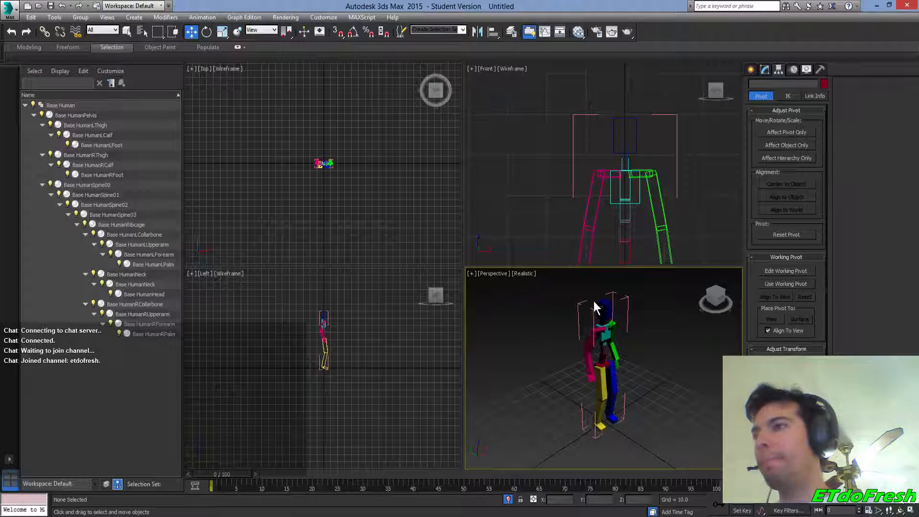
left_click(530, 273)
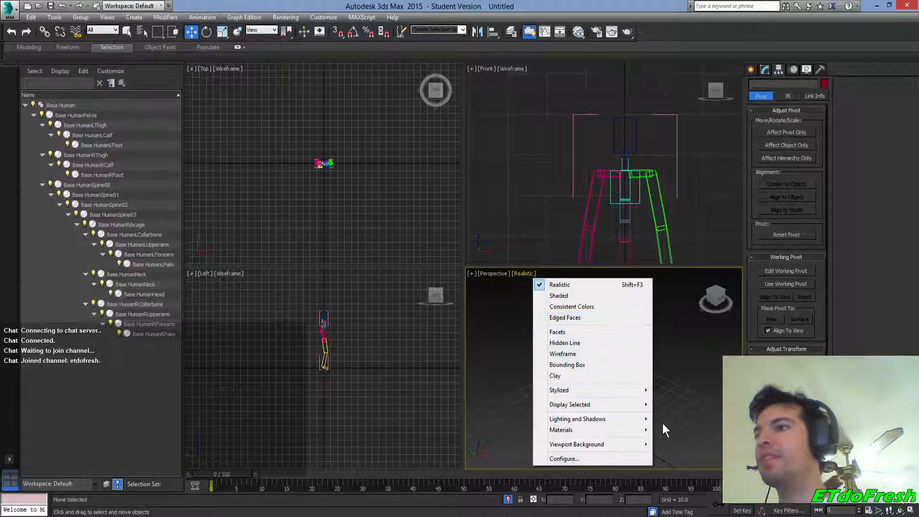
left_click(508, 367)
Select the whole figure in the Perspective view and start exporting it as an Autodesk FBX file
left_click_drag(545, 289, 654, 447)
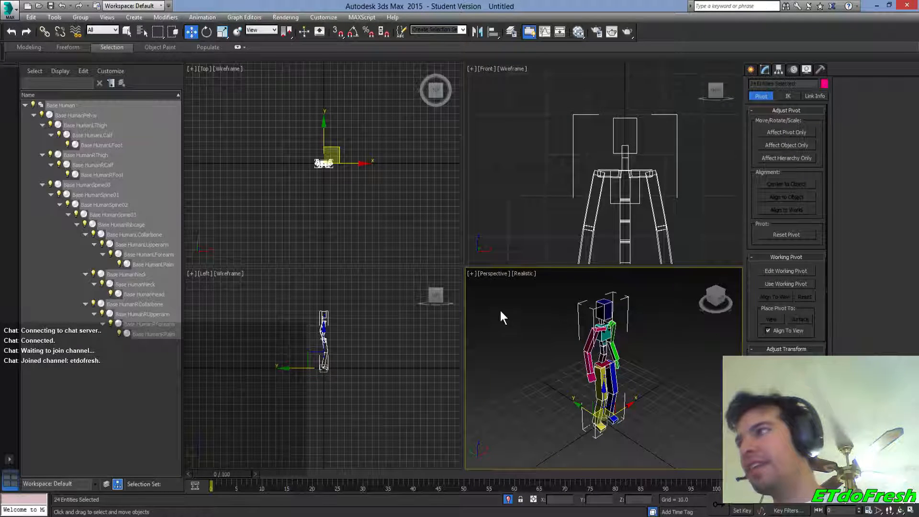
left_click(9, 8)
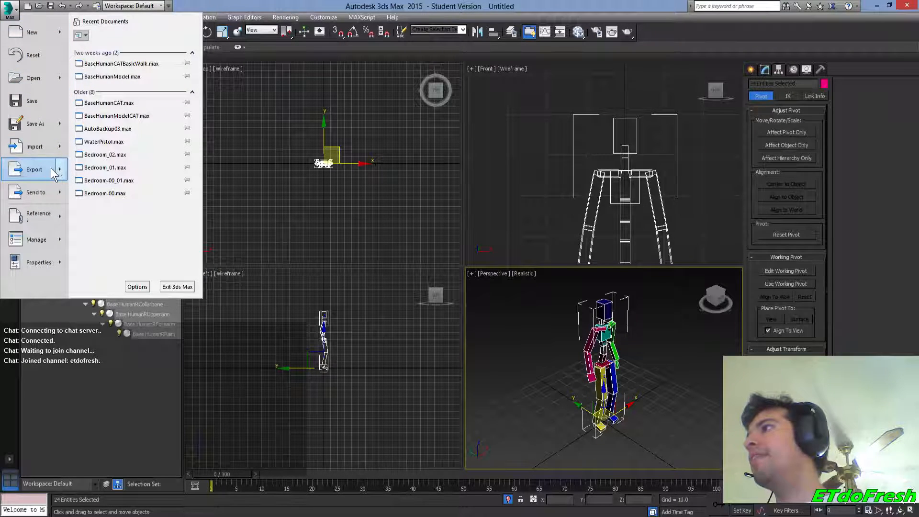
mouse_move(59, 169)
left_click(107, 96)
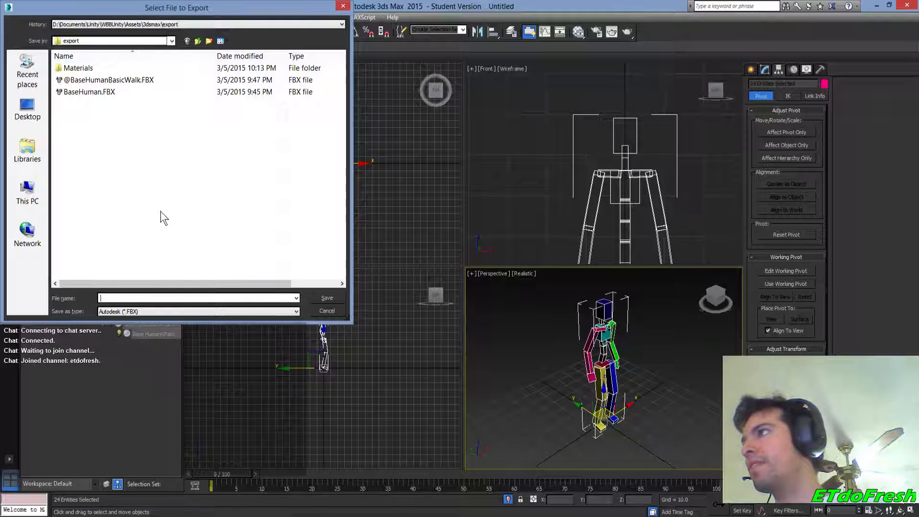
Browse the export location up from the WBBUnity export folder to the Documents folder
left_click(198, 40)
left_click(198, 40)
left_click(198, 40)
left_click(199, 40)
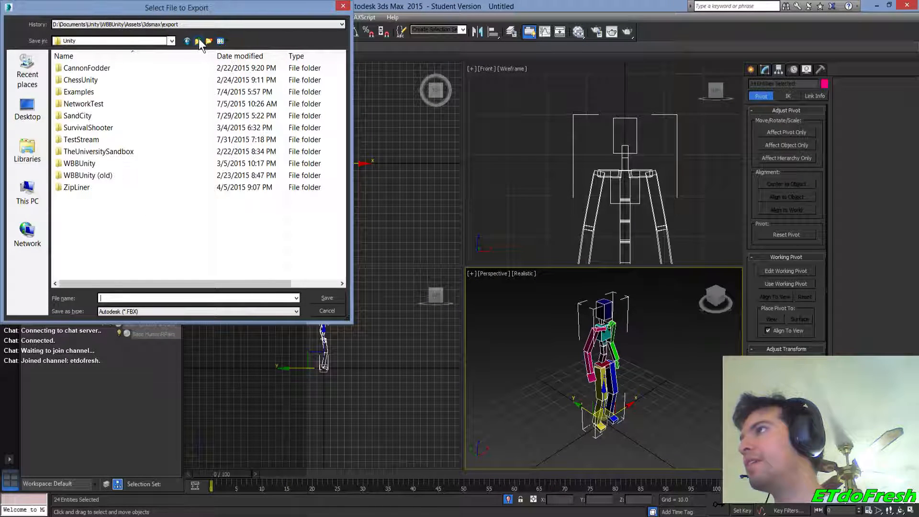
left_click(198, 40)
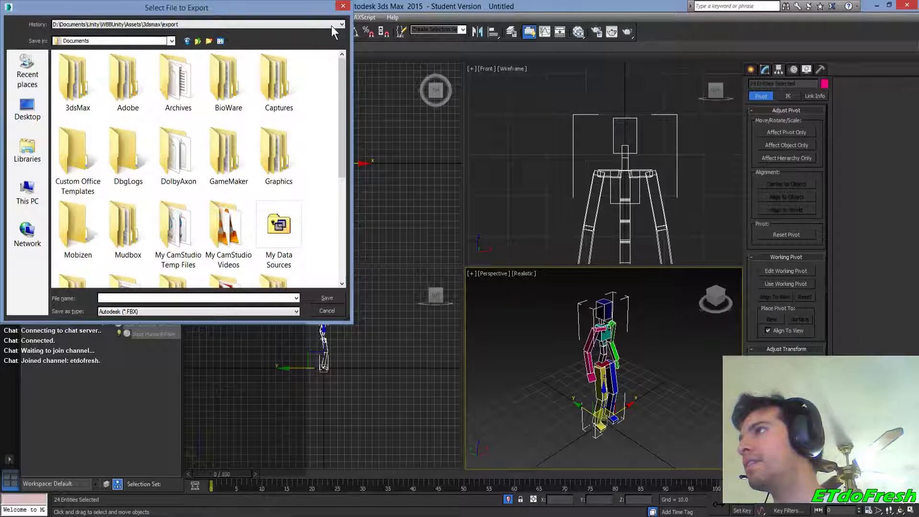
Start exporting the humanoid model as an FBX file named Base Human in the TestStream project's Assets\Models folder
left_click(343, 6)
left_click(10, 7)
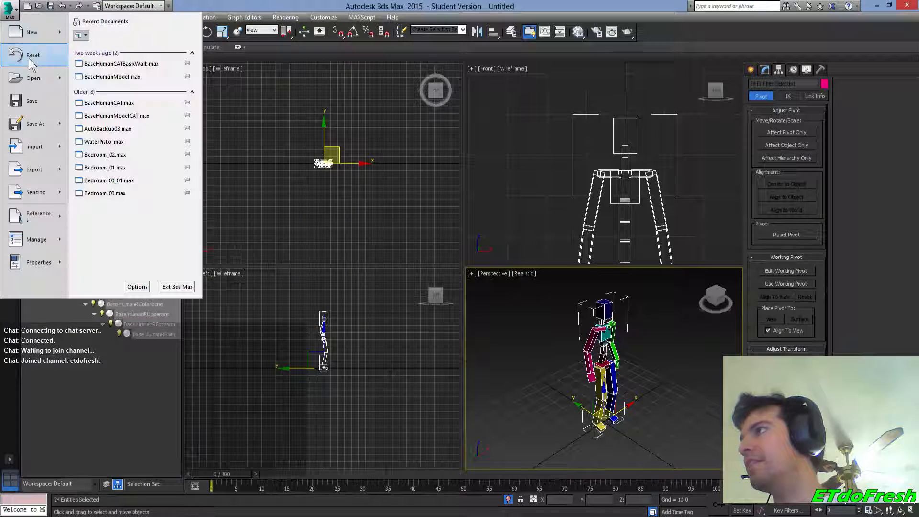
mouse_move(62, 170)
left_click(104, 89)
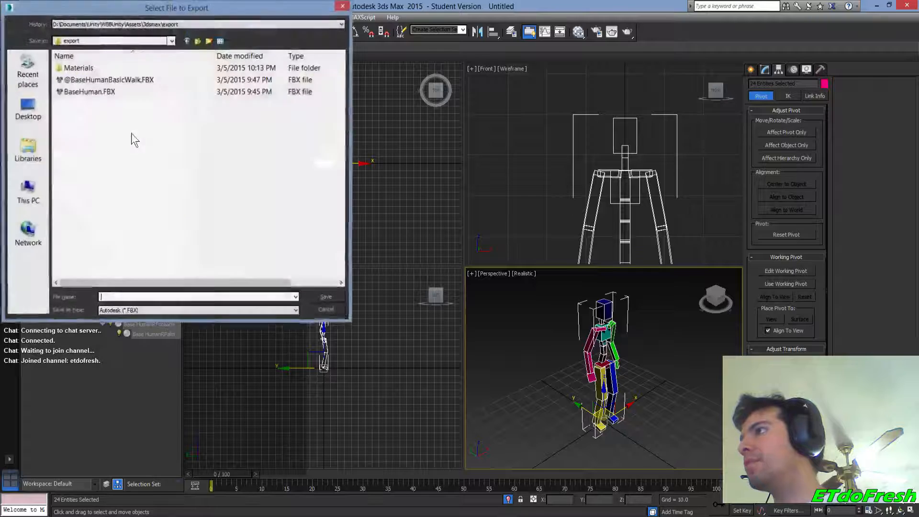
left_click(196, 40)
left_click(196, 40)
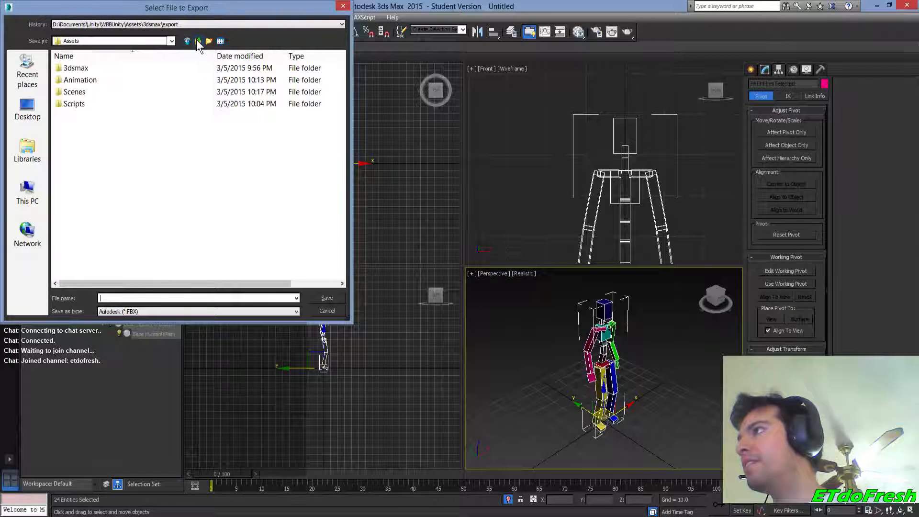
left_click(196, 40)
left_click(196, 41)
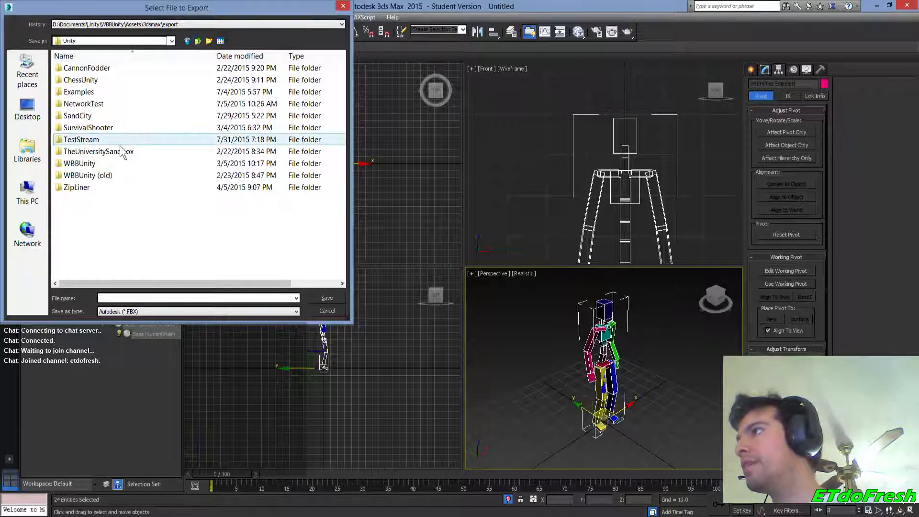
double_click(96, 140)
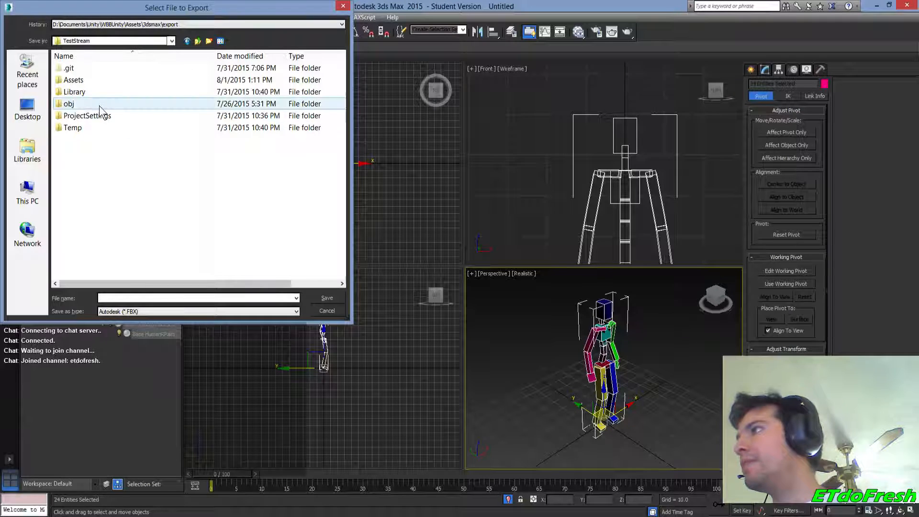
double_click(95, 83)
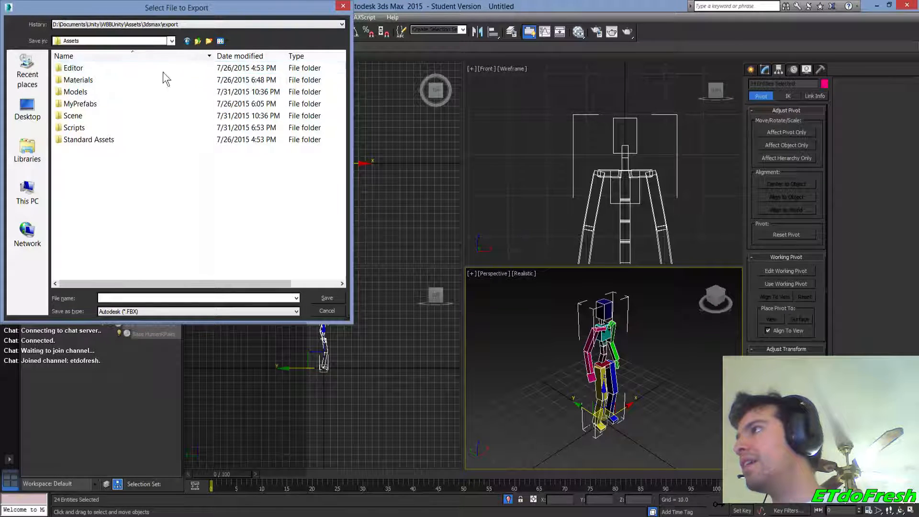
double_click(120, 92)
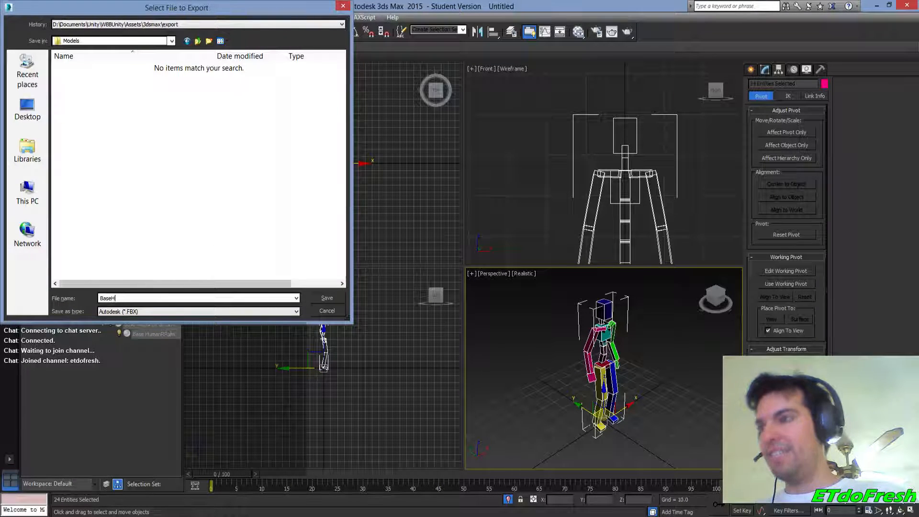
type("man")
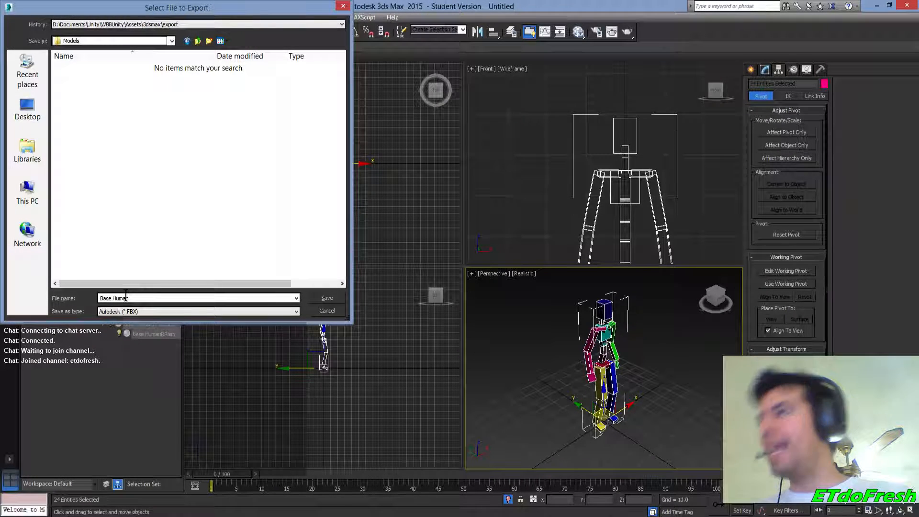
key("Return")
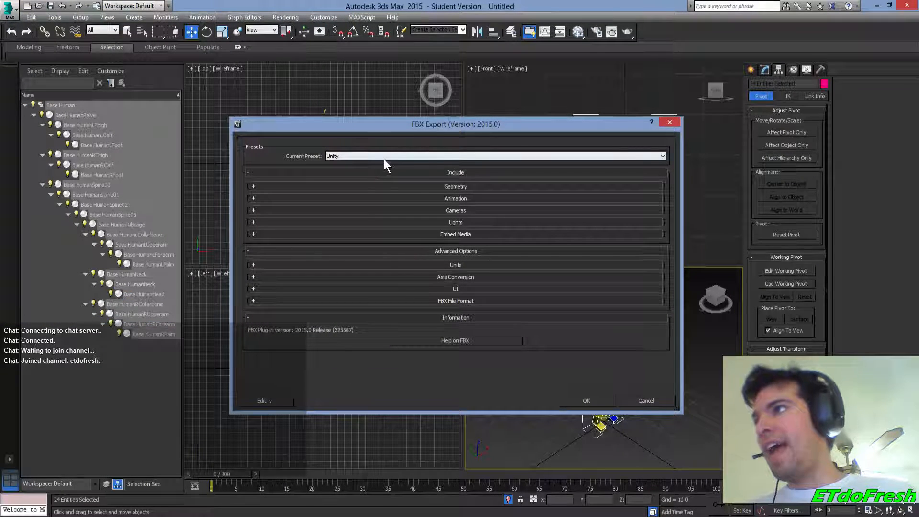
Review the Geometry export options and the list of available FBX presets
left_click(459, 186)
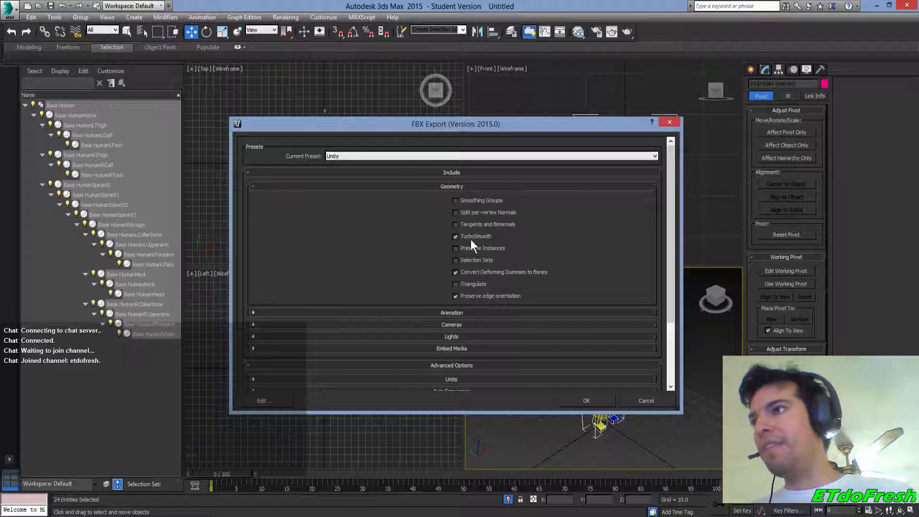
left_click(479, 182)
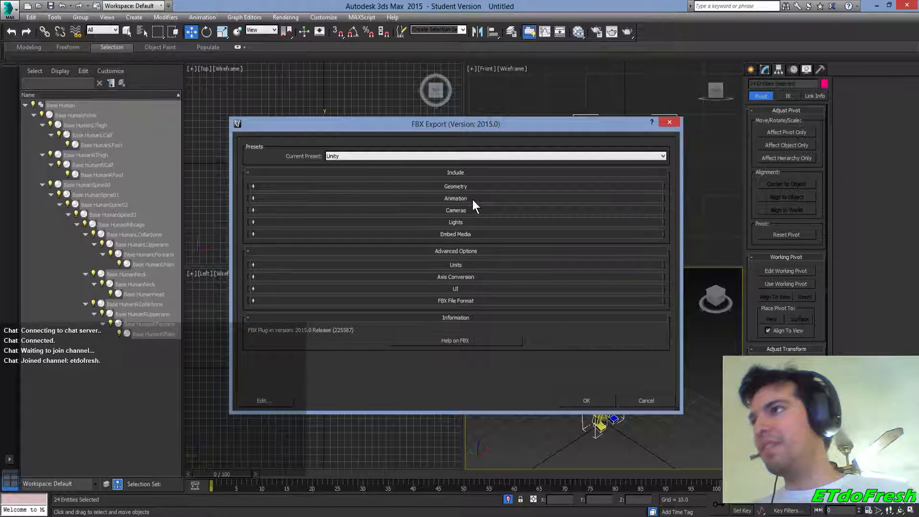
left_click(462, 156)
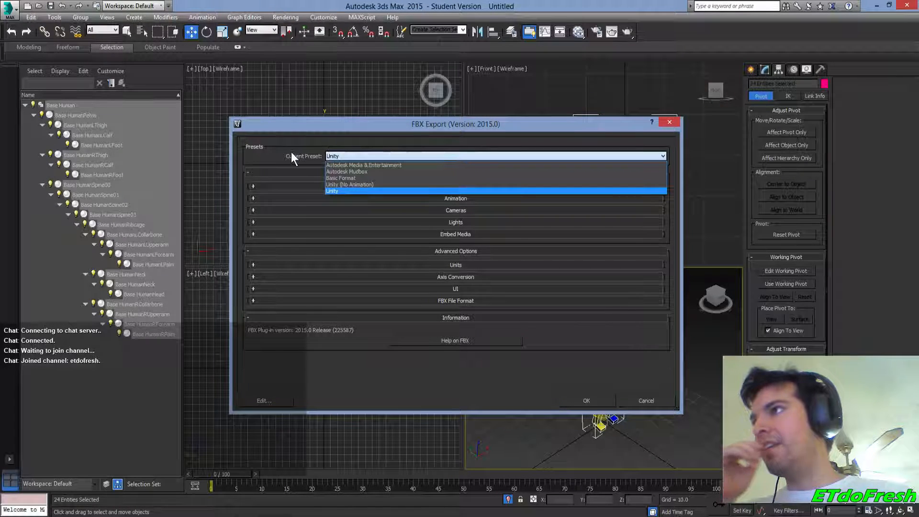
left_click(311, 159)
left_click(451, 185)
left_click(451, 184)
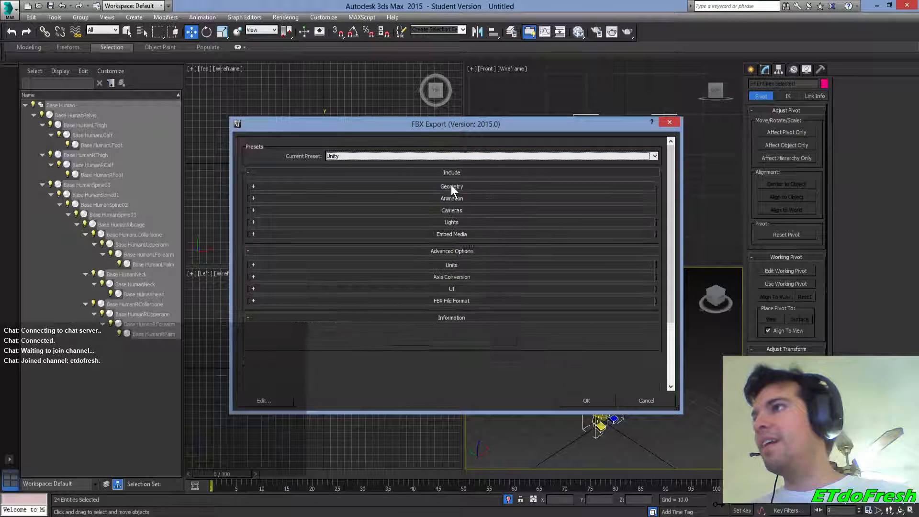
Switch the FBX export preset to Unity (No Animation) and check its Animation settings
left_click(453, 200)
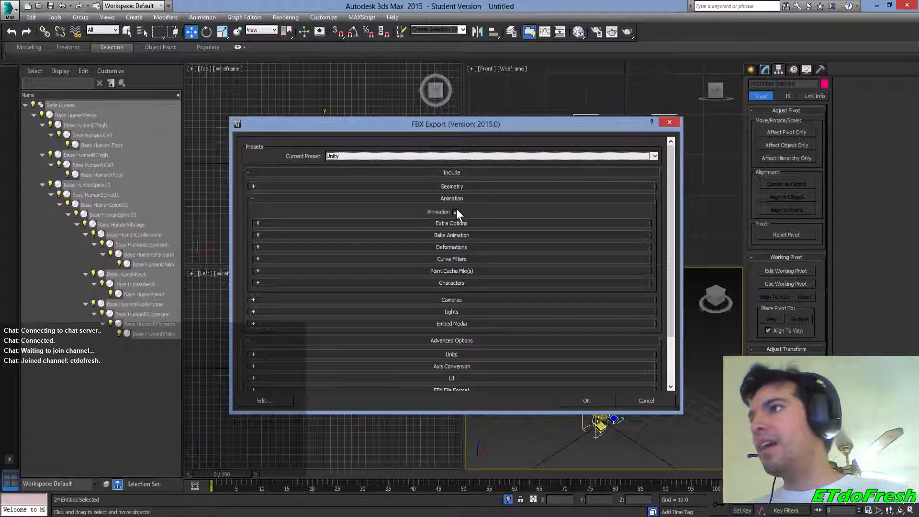
left_click(467, 155)
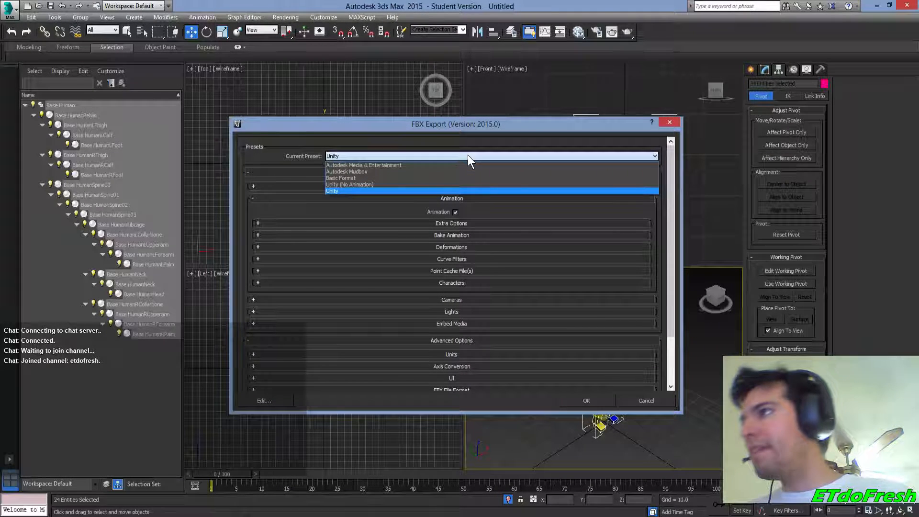
left_click(447, 184)
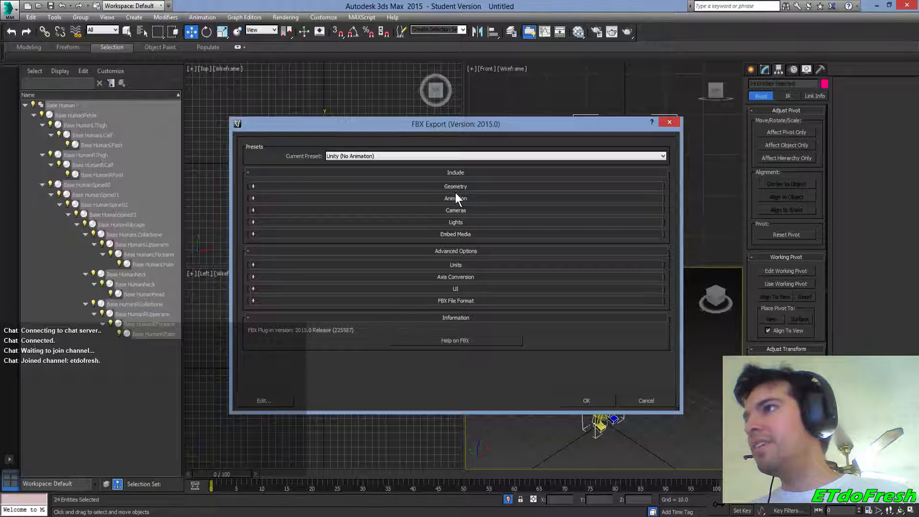
left_click(456, 198)
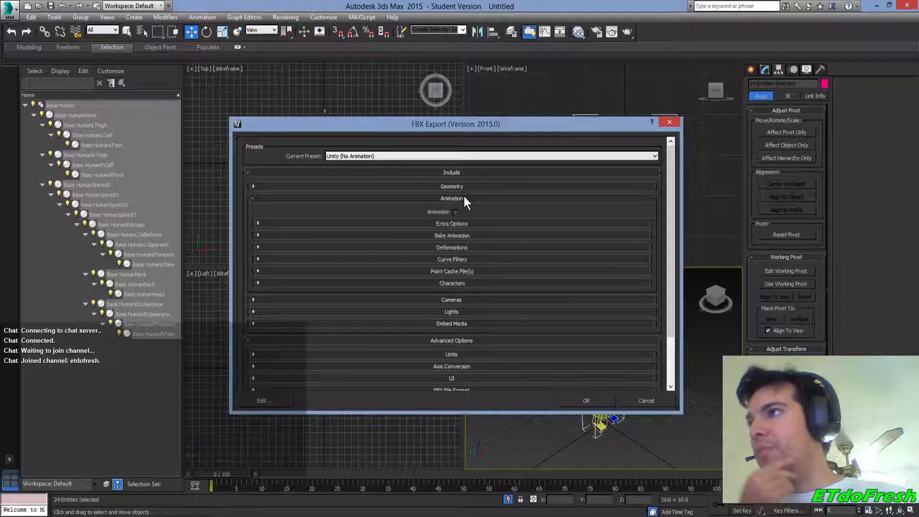
left_click(464, 197)
Review the Cameras, Lights and Embed Media export options
left_click(463, 210)
left_click(461, 209)
left_click(454, 222)
left_click(455, 222)
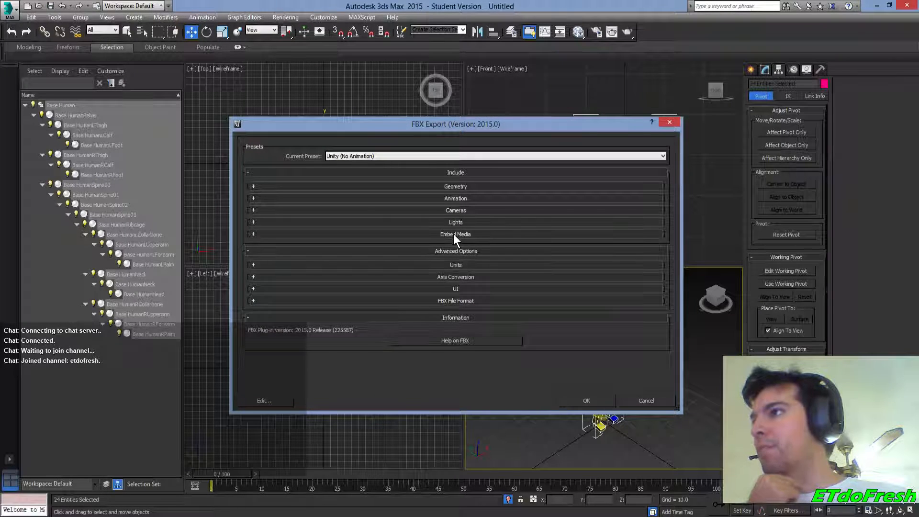
left_click(452, 234)
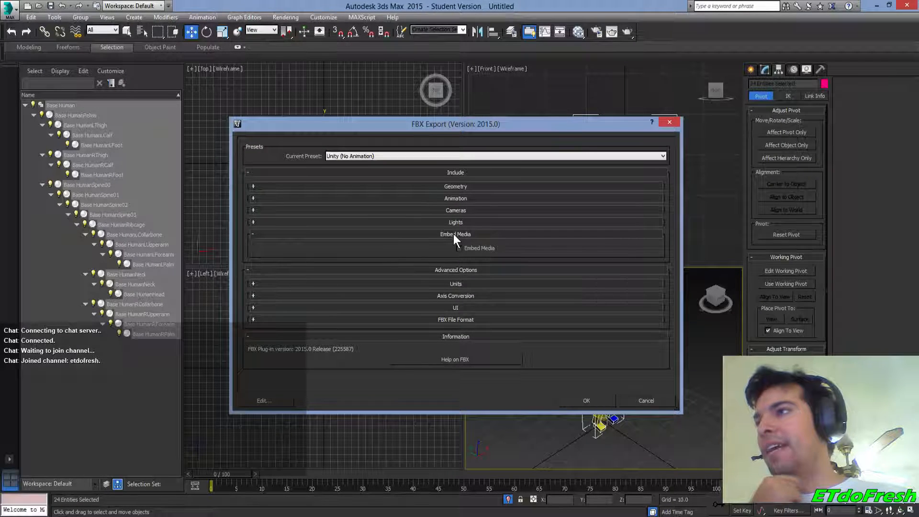
left_click(453, 234)
left_click(432, 249)
left_click(432, 249)
Review the Units, Axis Conversion and UI settings among the advanced export options
left_click(449, 263)
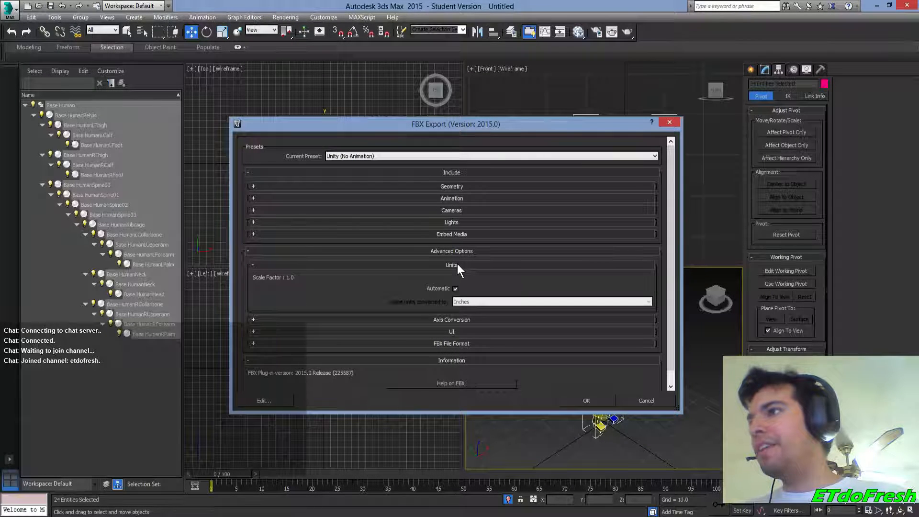
left_click(457, 263)
left_click(444, 278)
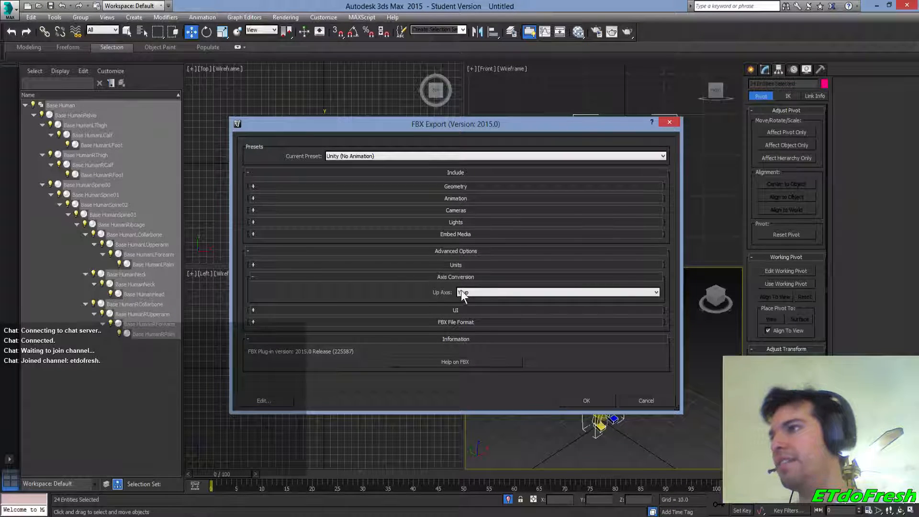
left_click(455, 277)
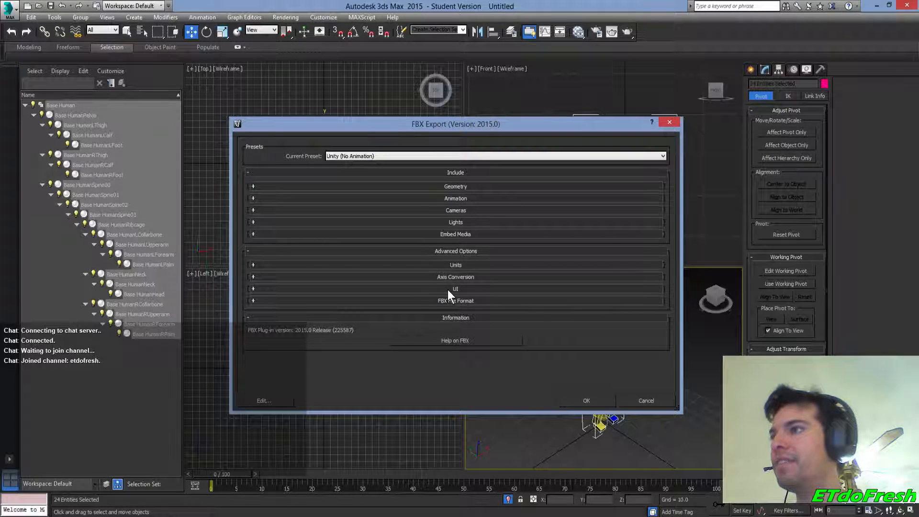
left_click(450, 288)
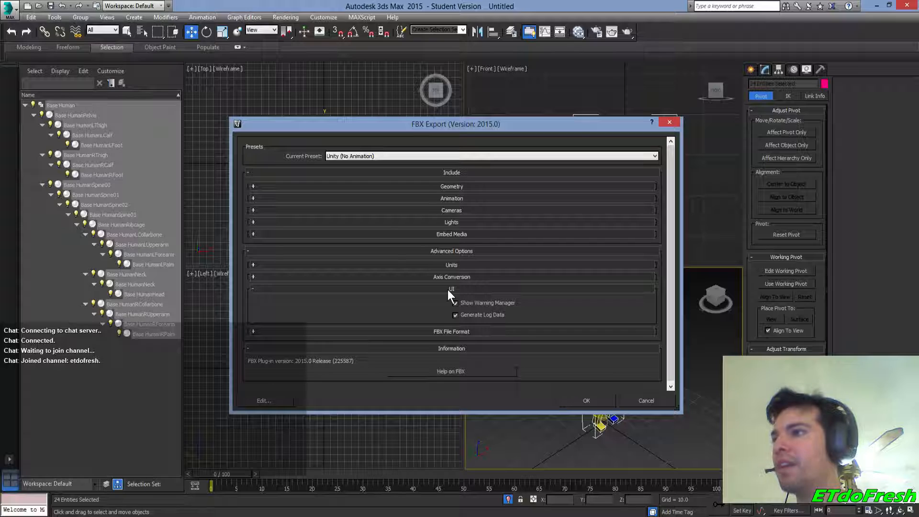
left_click(482, 290)
Check the FBX file format's type and version choices, and export the model as ASCII, FBX 2014
left_click(479, 299)
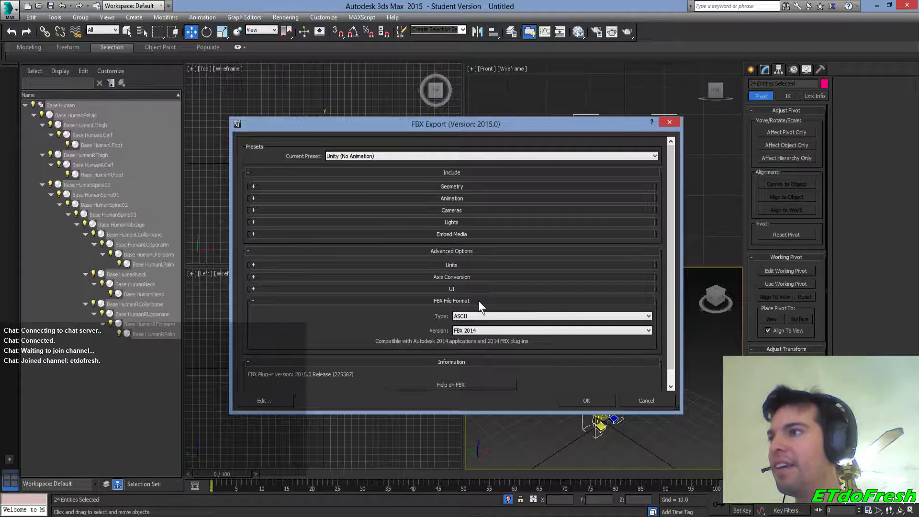
left_click(504, 331)
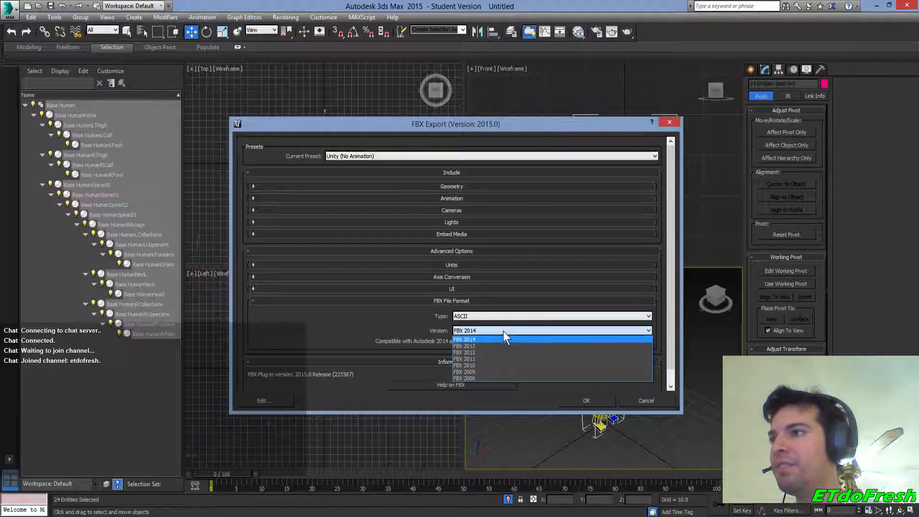
left_click(503, 331)
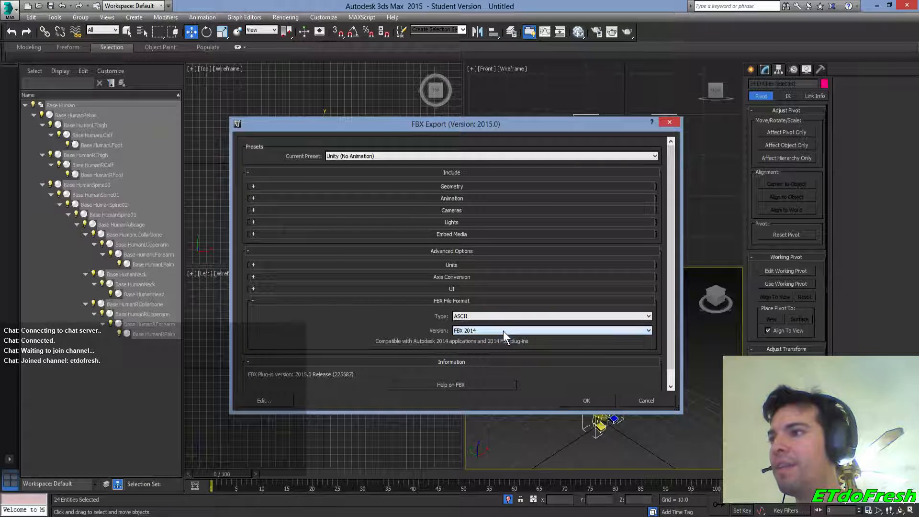
left_click(466, 300)
left_click(470, 300)
left_click(475, 316)
left_click(475, 318)
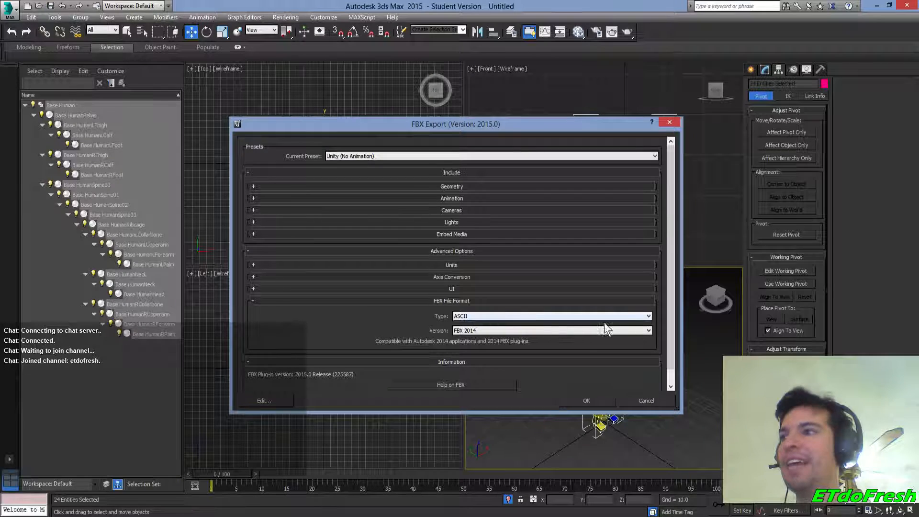
left_click(670, 387)
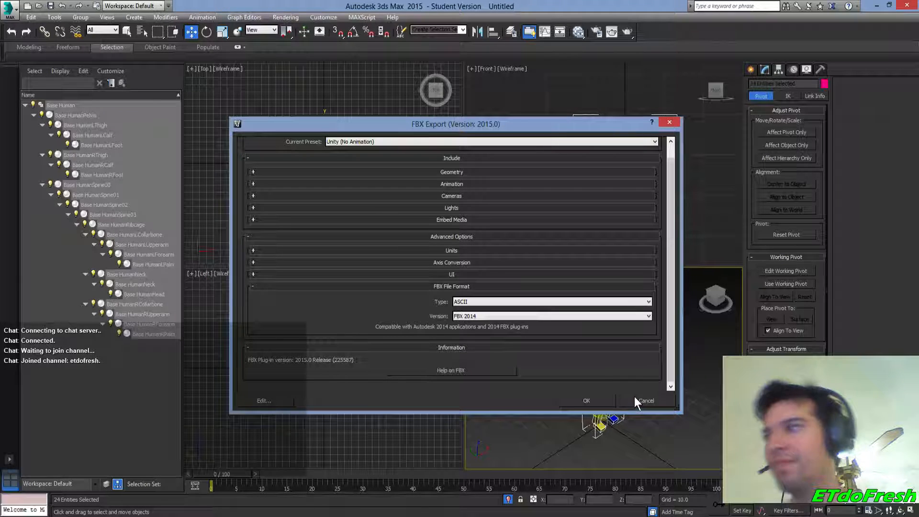
left_click(590, 398)
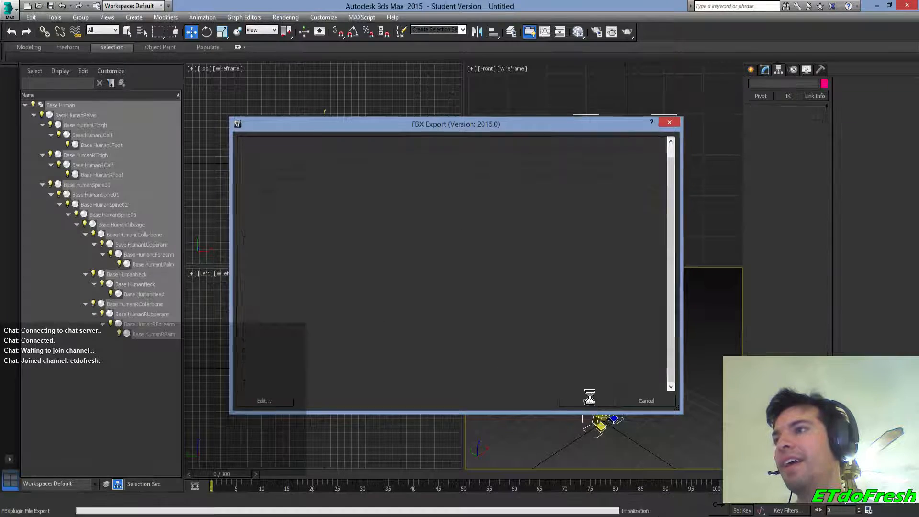
Save the 3ds Max scene as Base Human for Test Stream in the scenes folder
left_click(50, 5)
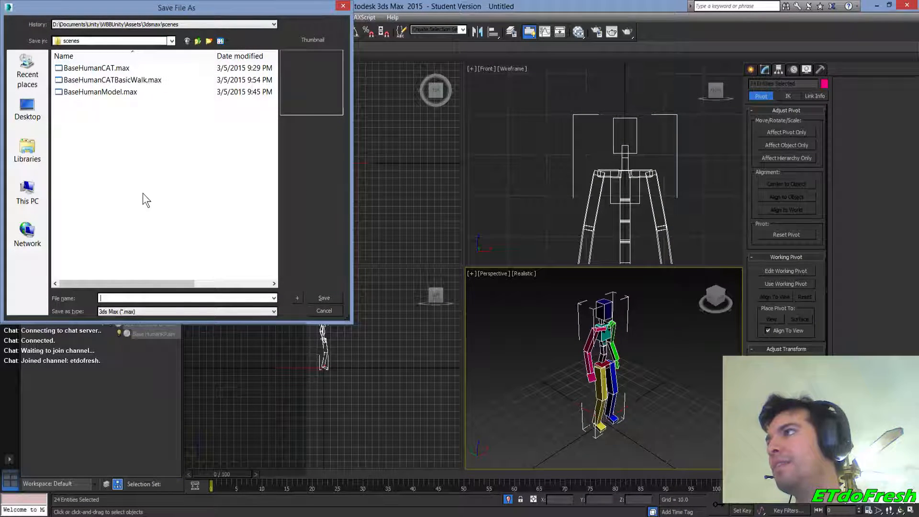
left_click(131, 299)
type("Base Human for Test S")
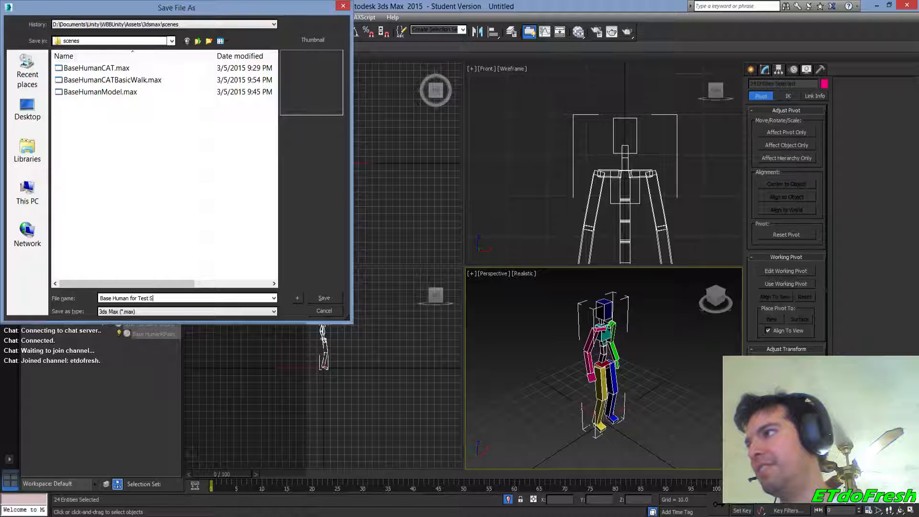
type("tream")
key("Return")
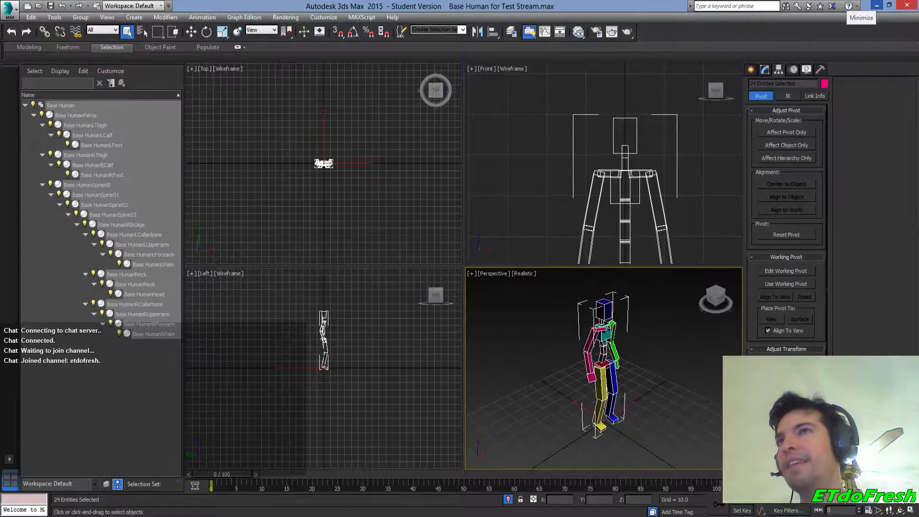
Switch to the Unity editor and open the project's Models folder
left_click(877, 6)
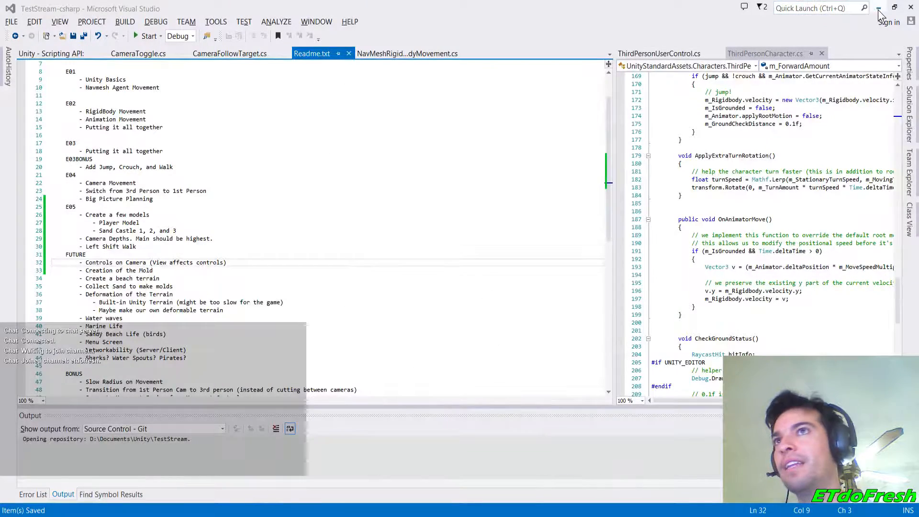
left_click(877, 8)
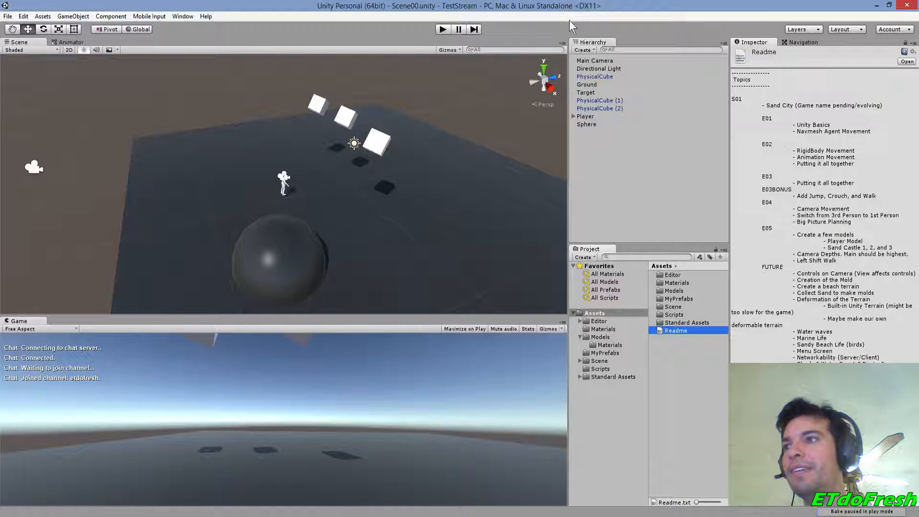
left_click(607, 340)
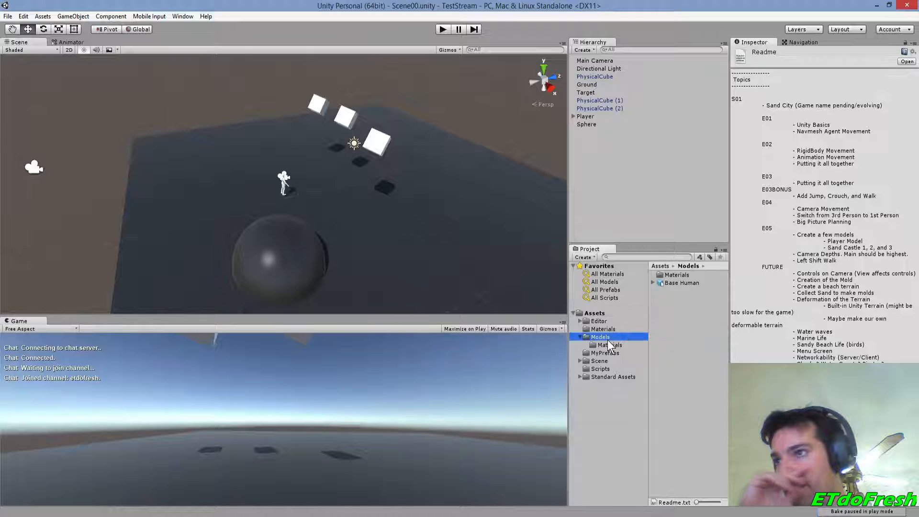
Expand the imported Base Human model in the Models folder and examine its body parts
left_click(656, 282)
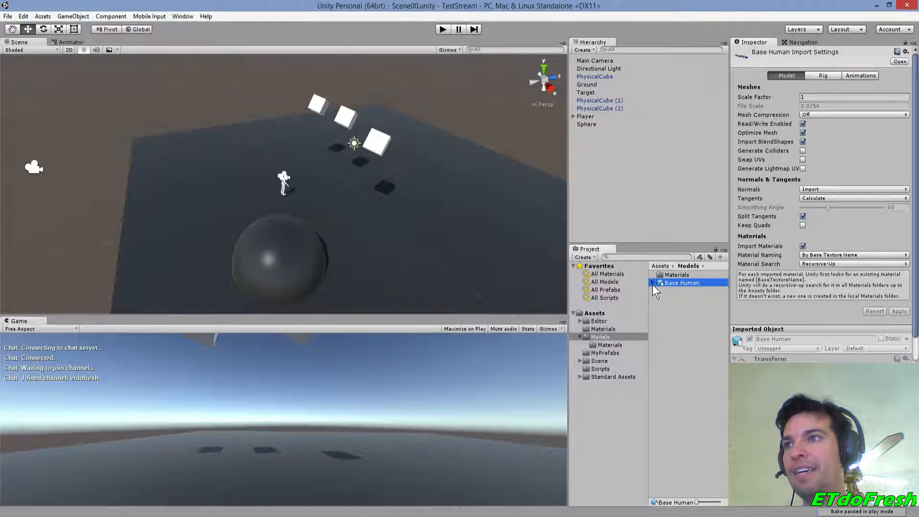
left_click(650, 282)
left_click(653, 283)
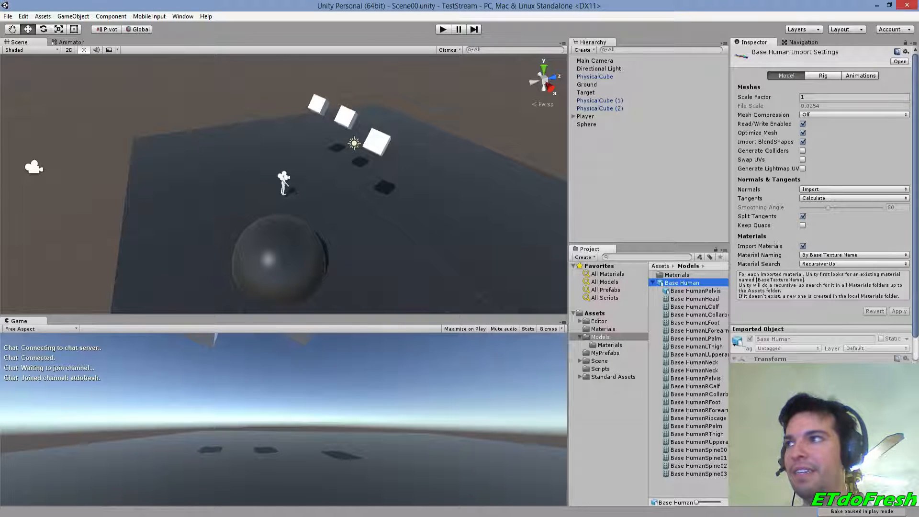
mouse_move(685, 284)
left_mouse_down()
mouse_move(437, 225)
mouse_move(342, 180)
mouse_move(717, 276)
mouse_move(689, 281)
left_mouse_up()
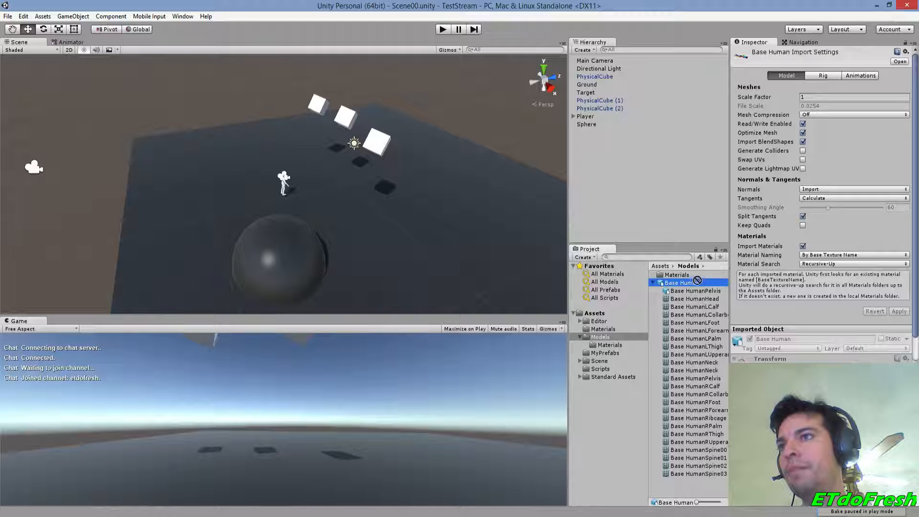
Widen the Project area and enlarge its asset thumbnails, with the Base Human model's parts collapsed
left_click_drag(568, 222, 508, 220)
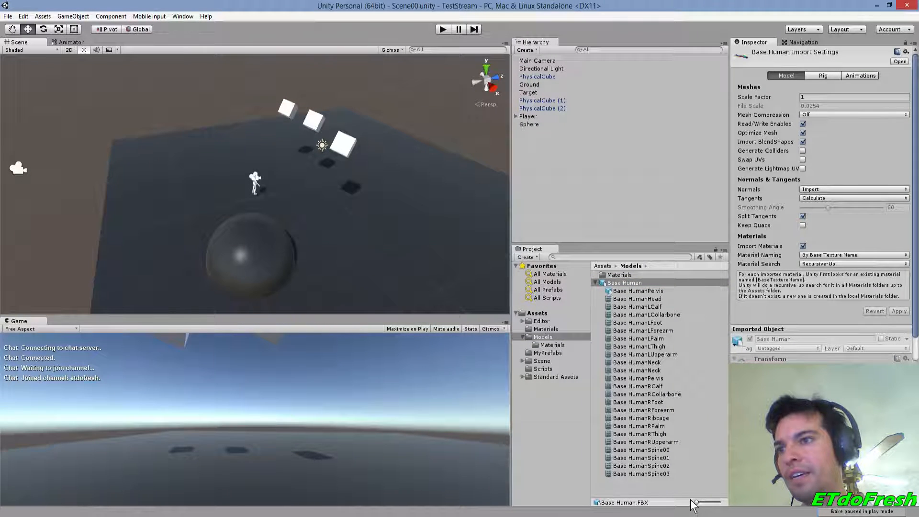
left_click_drag(696, 501, 708, 503)
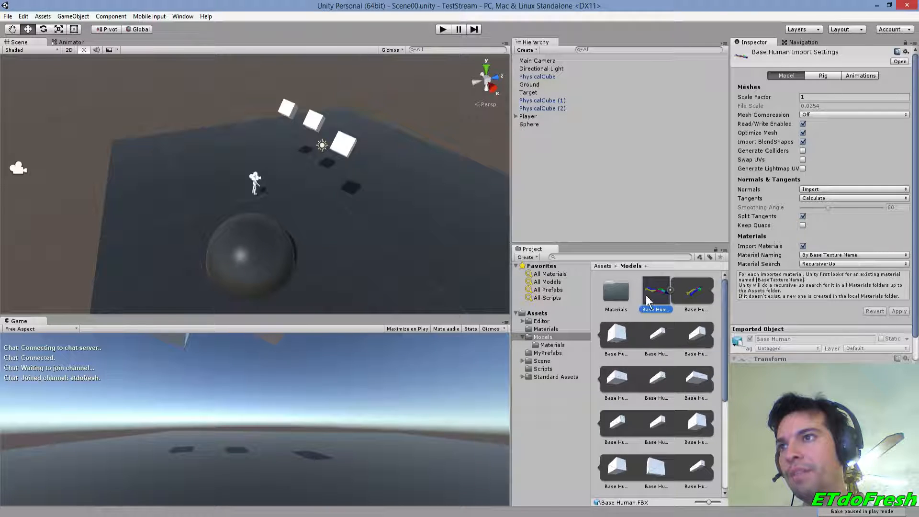
left_click(662, 290)
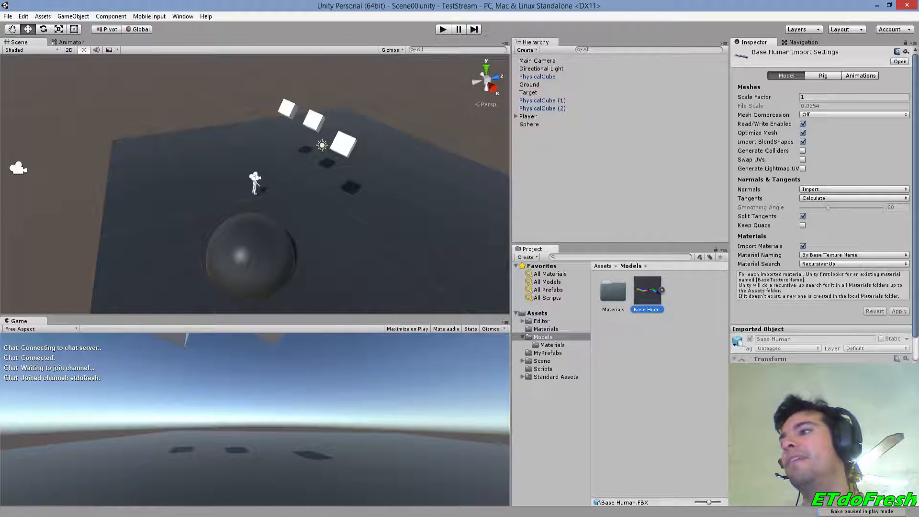
Switch to 3ds Max, turn off Select Children in the scene explorer and select only the Base Human root helper
key("alt+Tab")
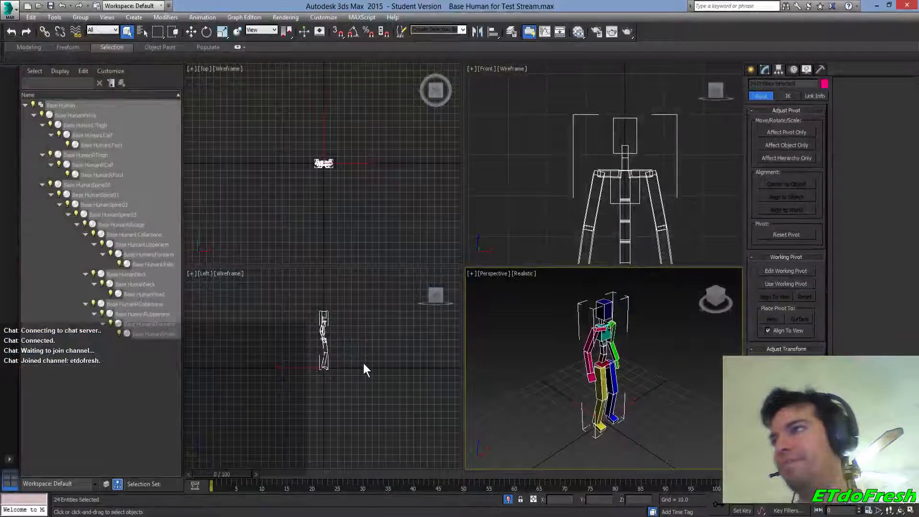
left_click(370, 357)
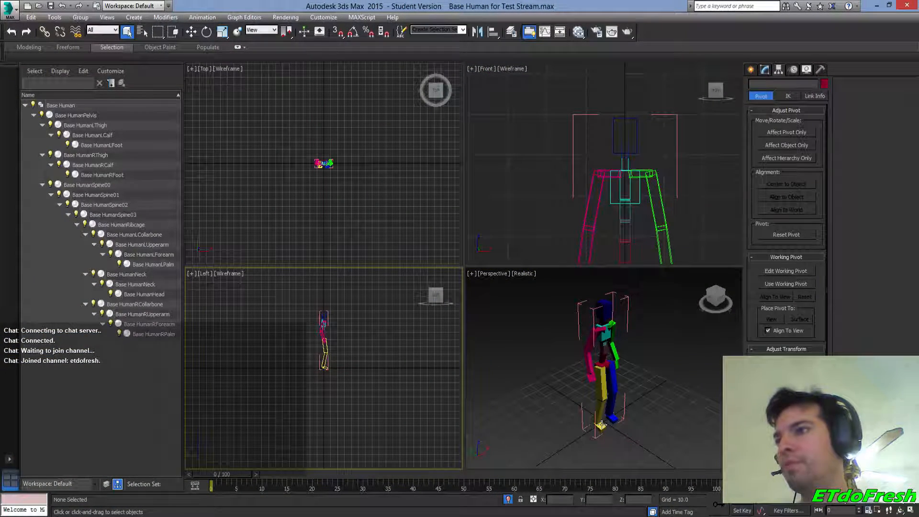
double_click(58, 105)
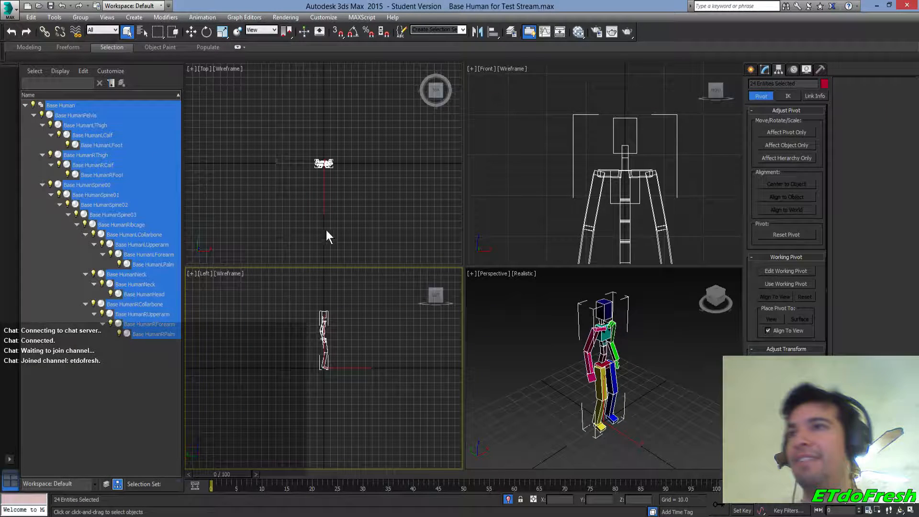
left_click(785, 132)
left_click(785, 130)
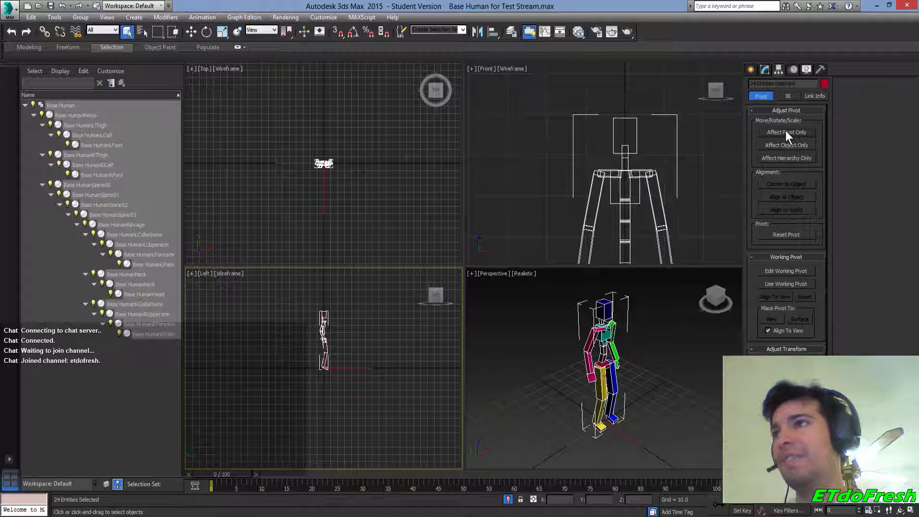
left_click(144, 106)
left_click(35, 71)
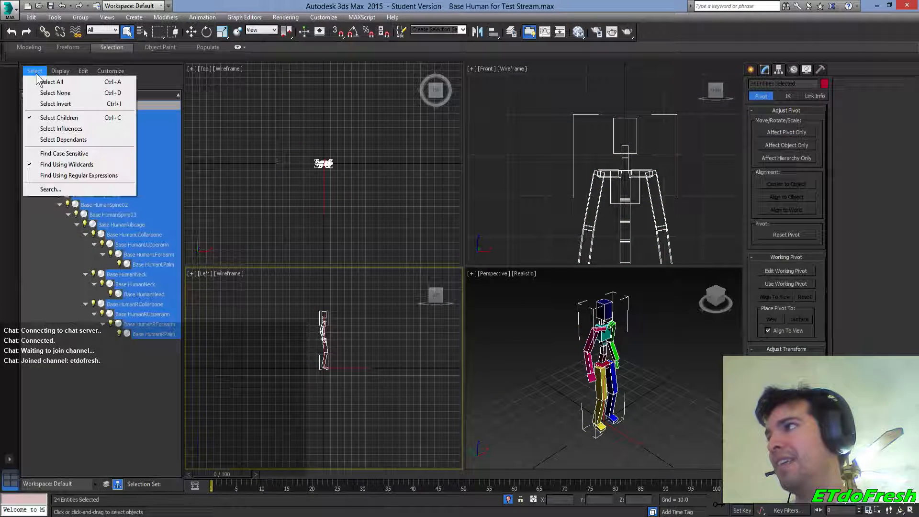
left_click(62, 117)
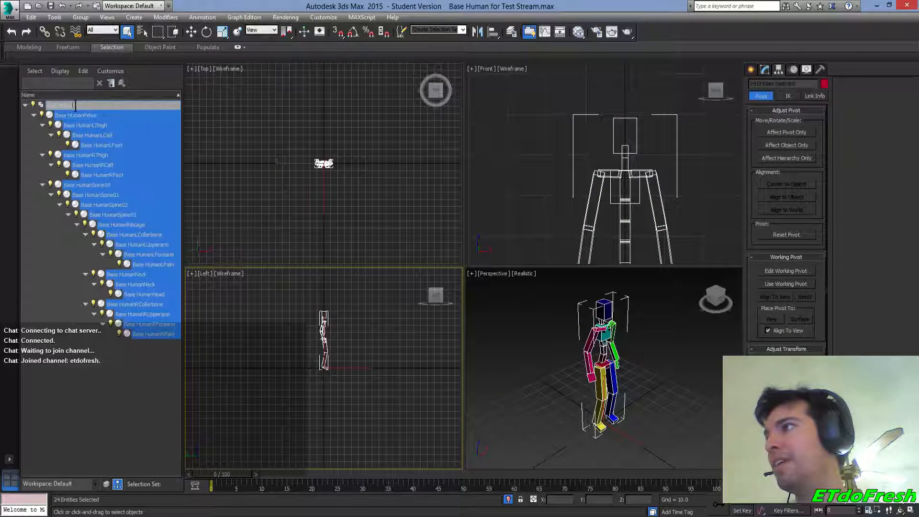
left_click(239, 130)
left_click(84, 105)
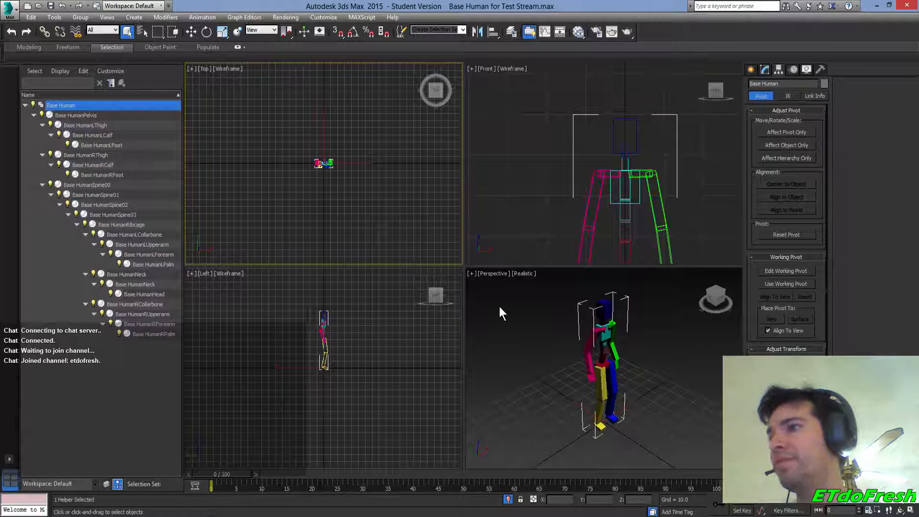
Rotate only the Base Human root's pivot to 90 degrees about the X axis, leaving the geometry in place
left_click(784, 132)
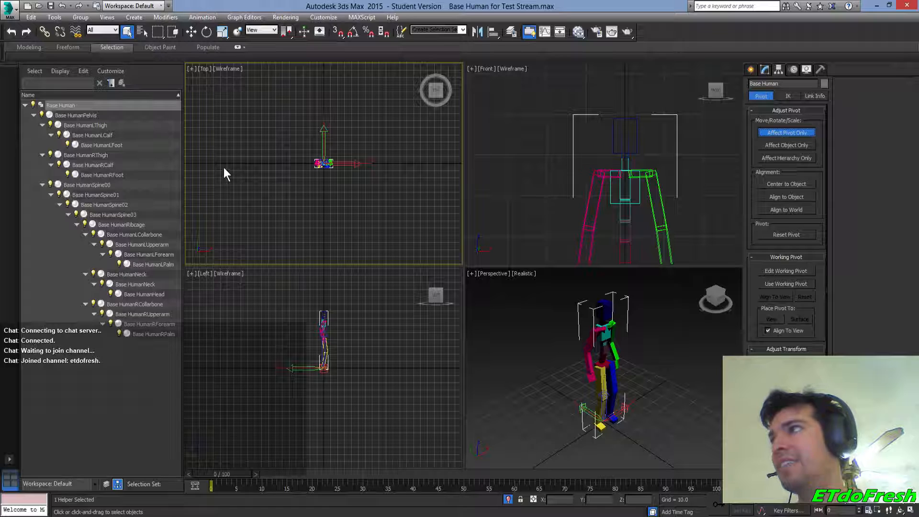
left_click(204, 32)
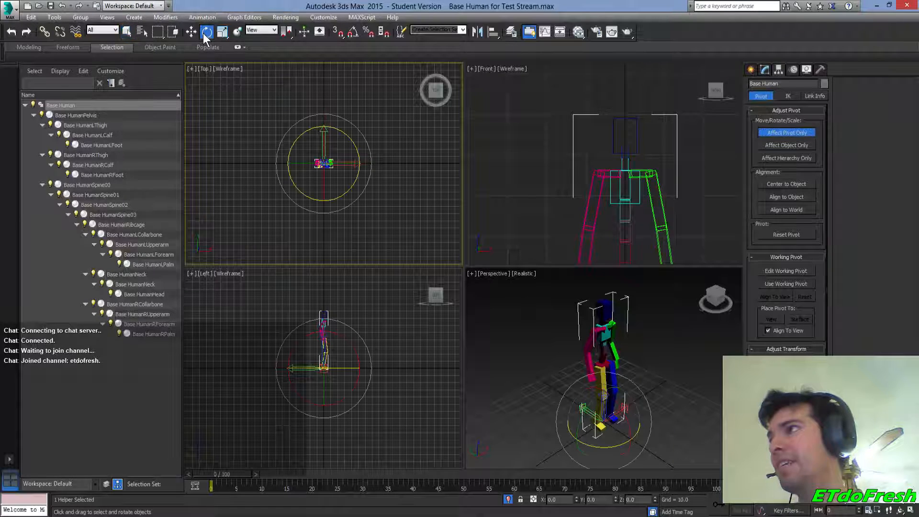
double_click(553, 499)
type("-90")
key("Return")
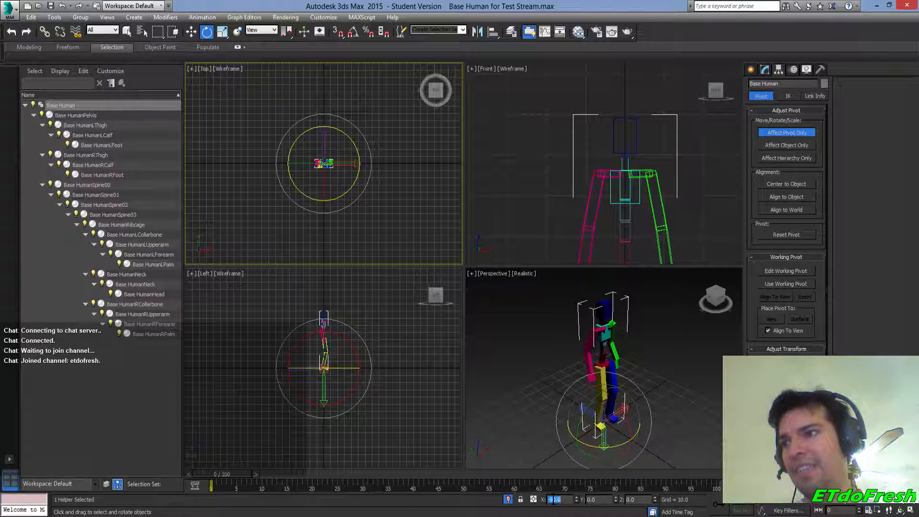
type("90")
key("Return")
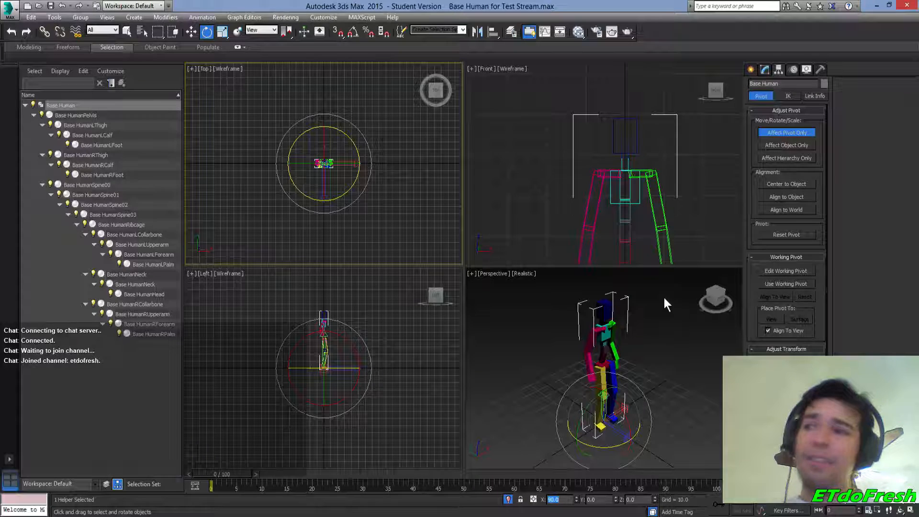
left_click(780, 132)
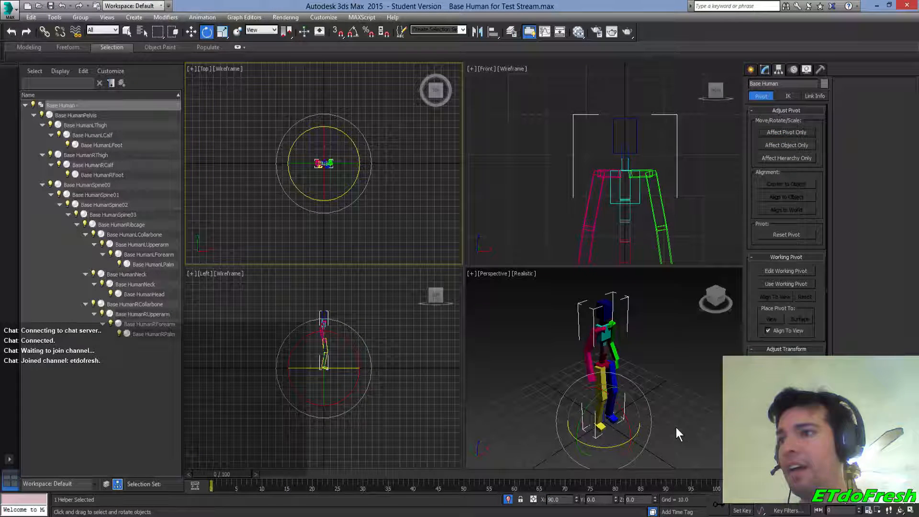
Select the entire Base Human figure, including the root helper, in the Perspective view
right_click(665, 437)
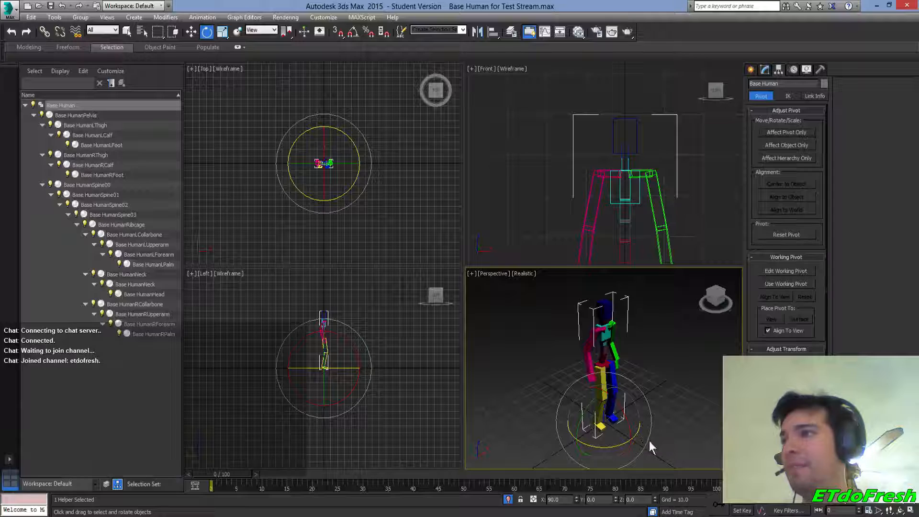
left_click(19, 14)
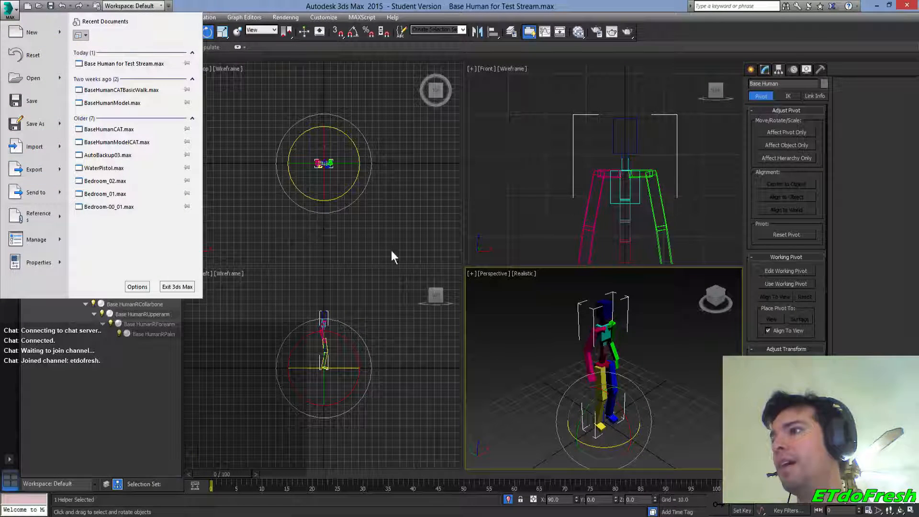
left_click(531, 298)
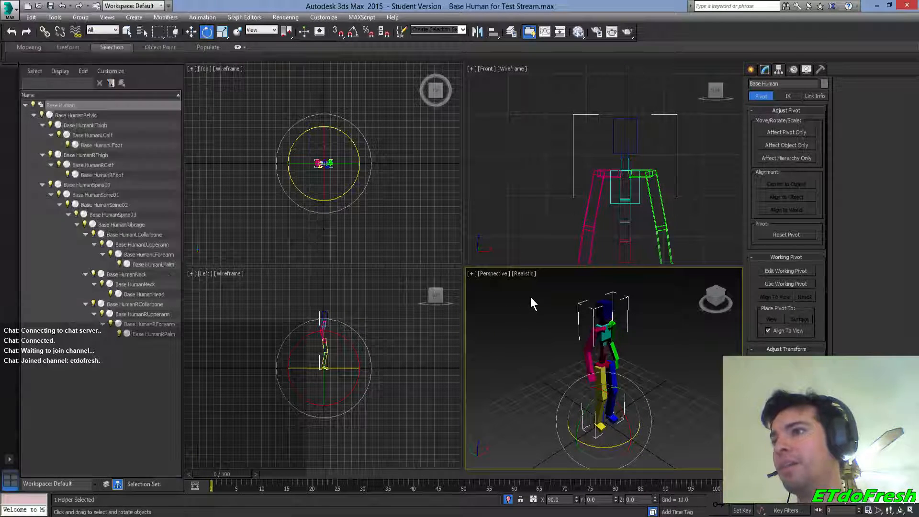
left_click(69, 105)
left_click_drag(559, 295, 575, 314)
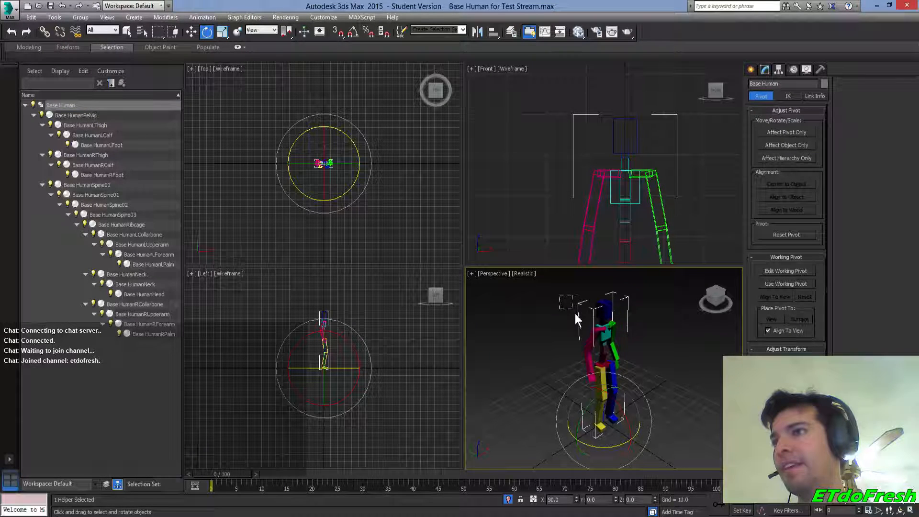
left_click_drag(647, 431, 649, 434)
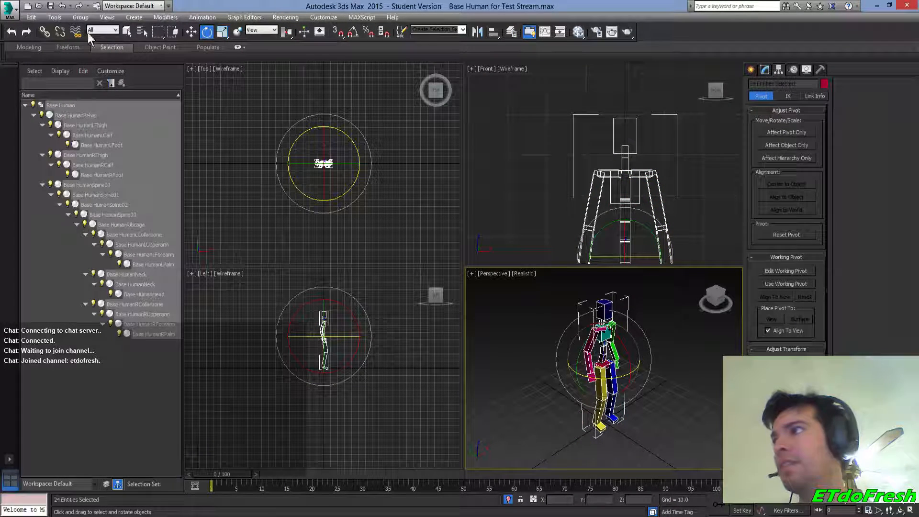
Export the Base Human figure over the existing Base Human.FBX in the Models folder, using the Unity (No Animation) preset
left_click(14, 11)
mouse_move(59, 173)
left_click(99, 95)
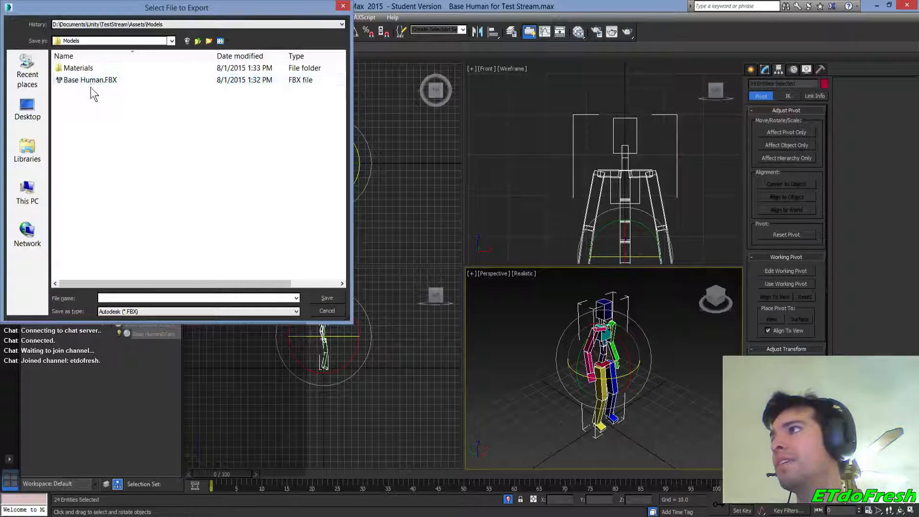
double_click(94, 80)
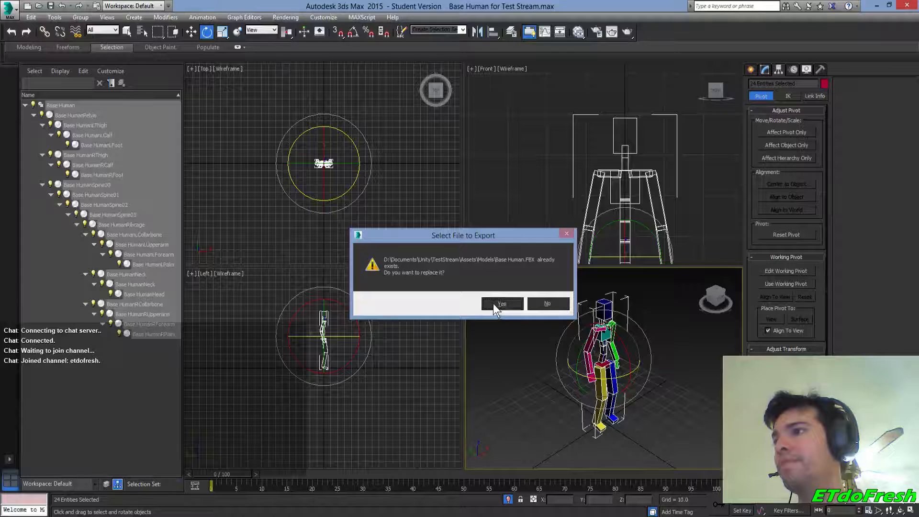
left_click(493, 303)
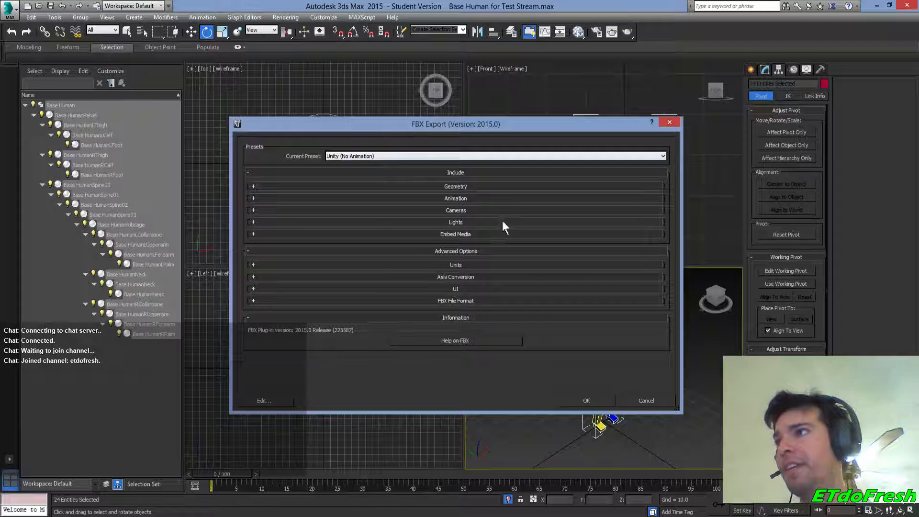
left_click(277, 401)
left_click(593, 398)
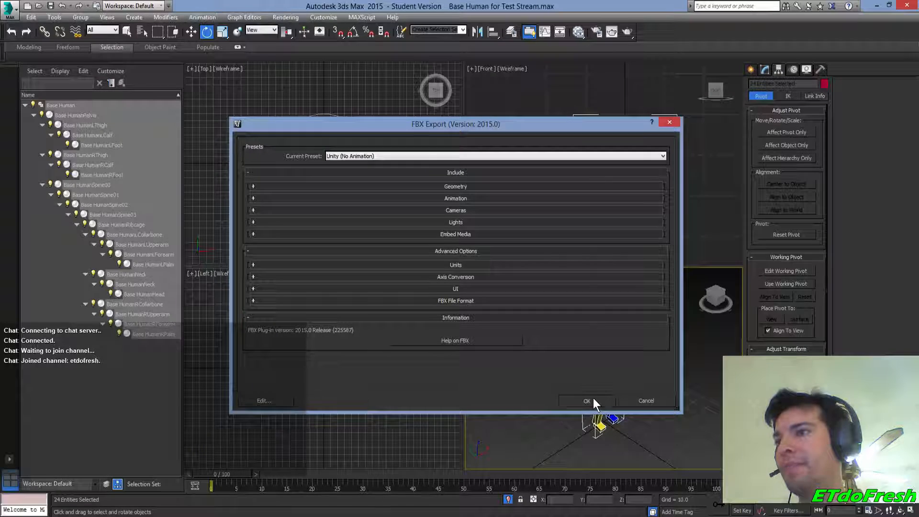
left_click(587, 400)
key("q")
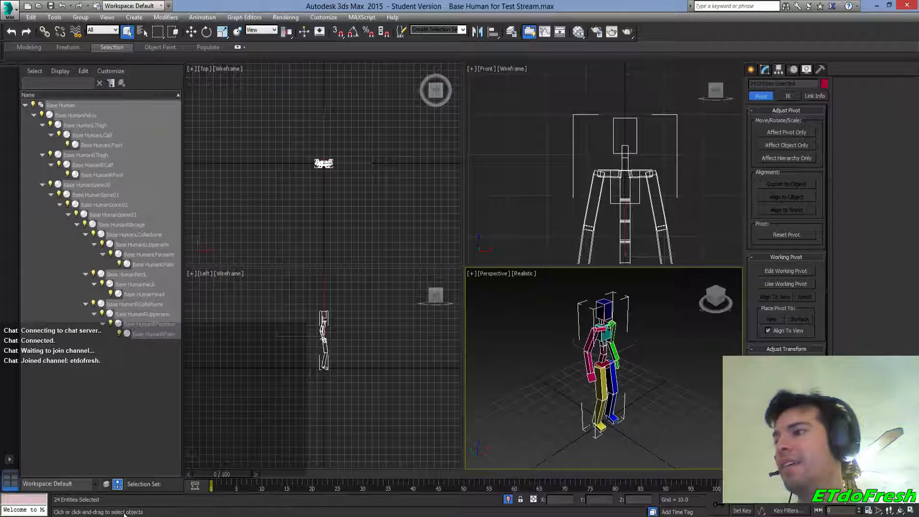
Switch to Unity and check the orientation of the re-imported Base Human model
key("alt+Tab")
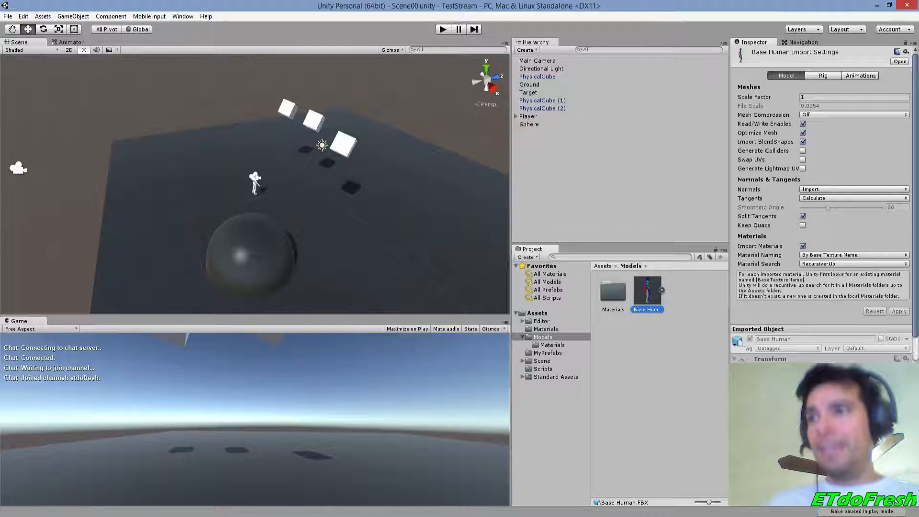
left_click_drag(646, 290, 646, 316)
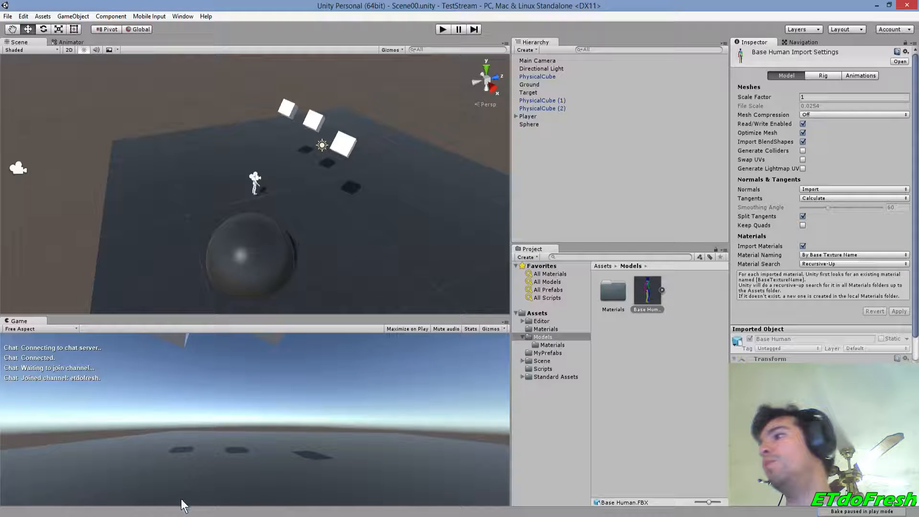
Switch to Chrome and search Google for "5'10" to m" to convert the height to metres, returning to Unity
mouse_move(63, 515)
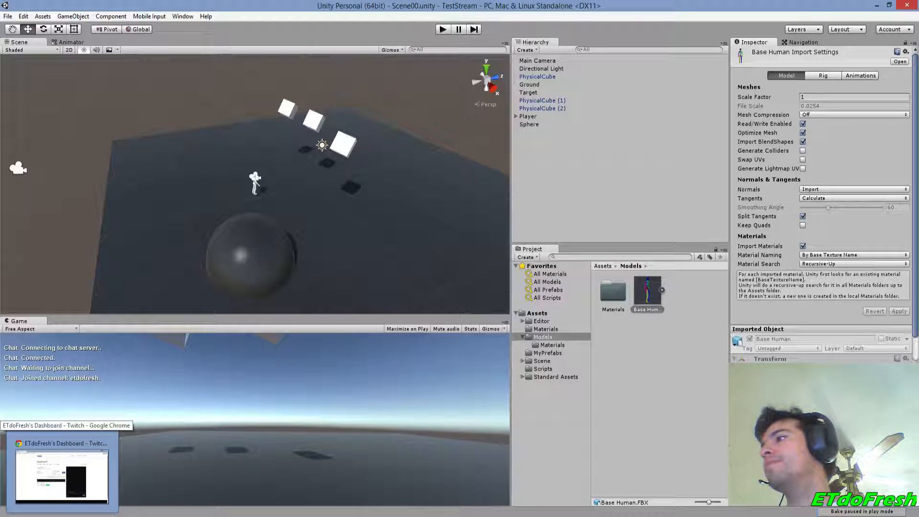
left_click(62, 474)
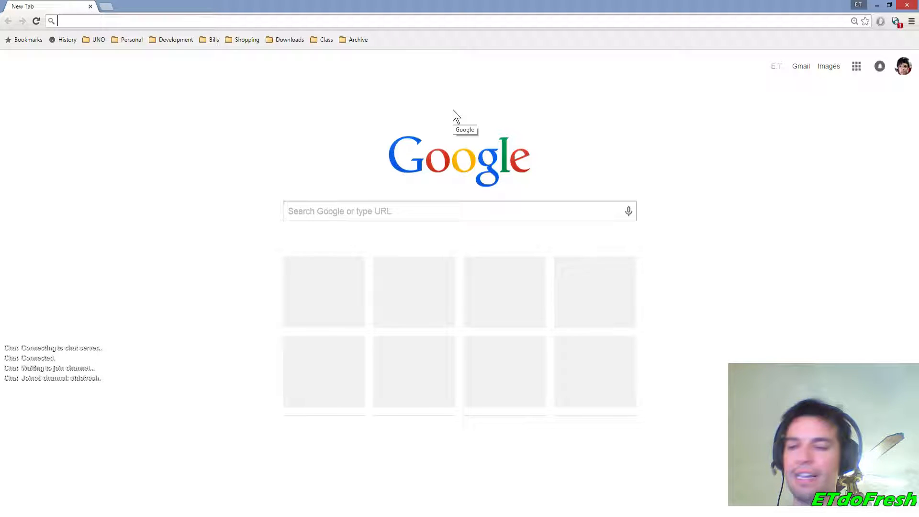
left_click(345, 210)
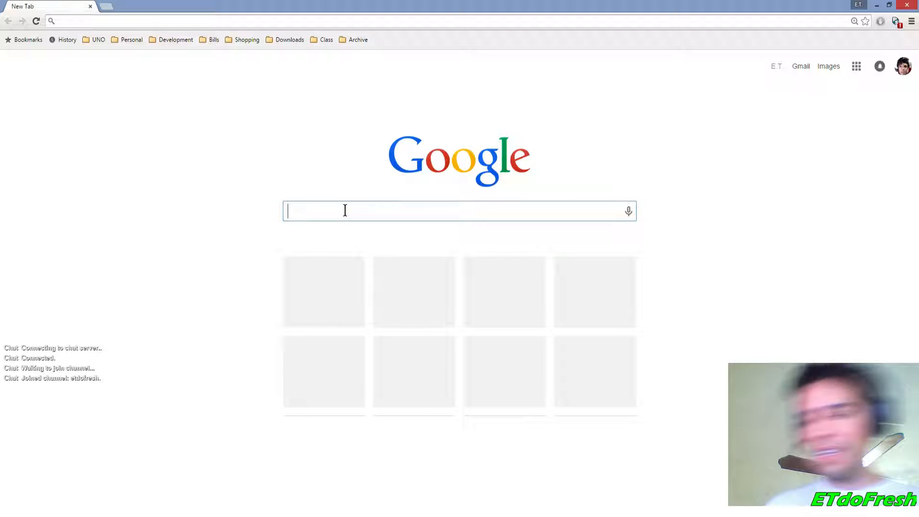
type("5'")
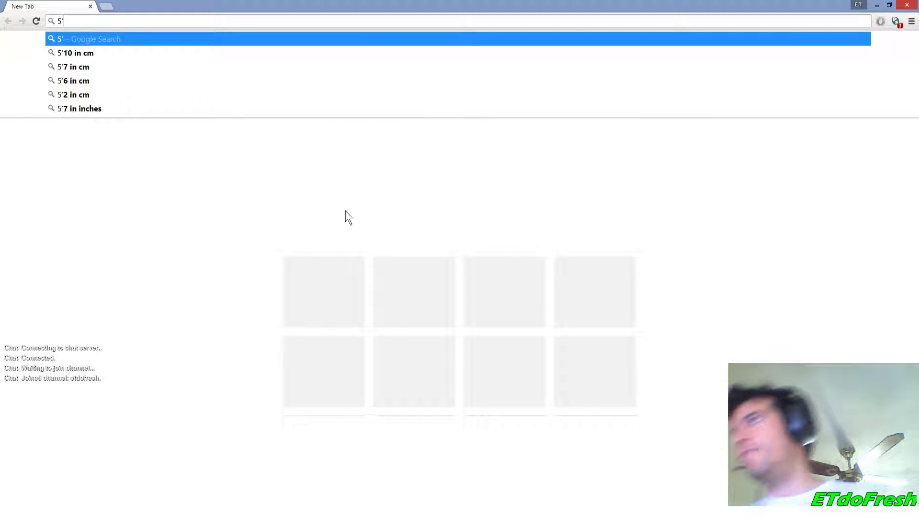
type("10")
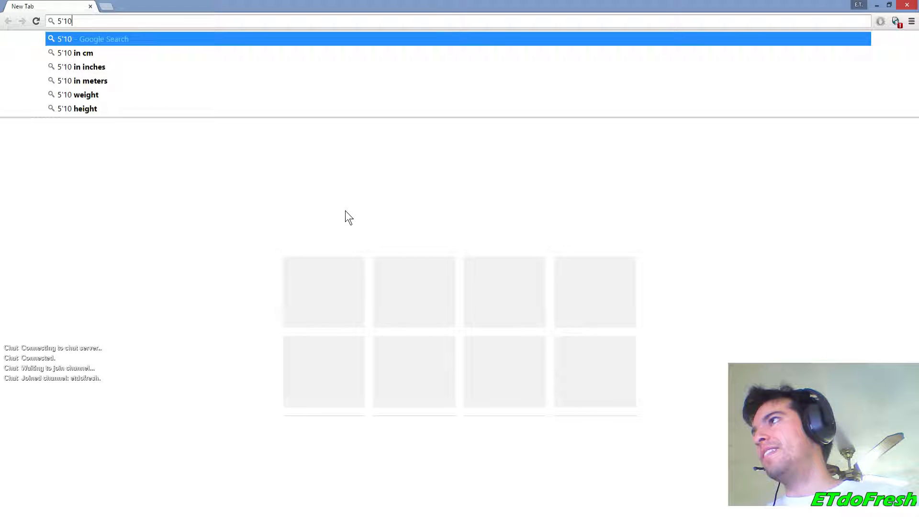
type("\"")
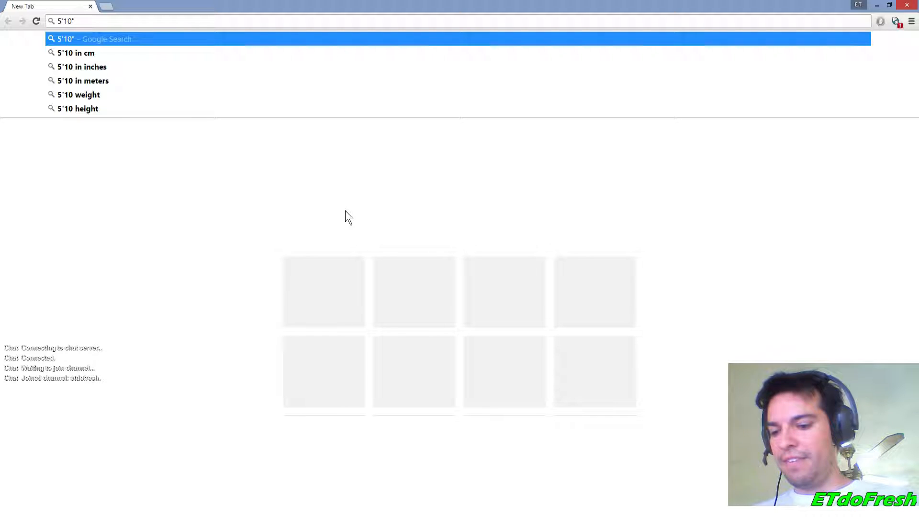
type("to km")
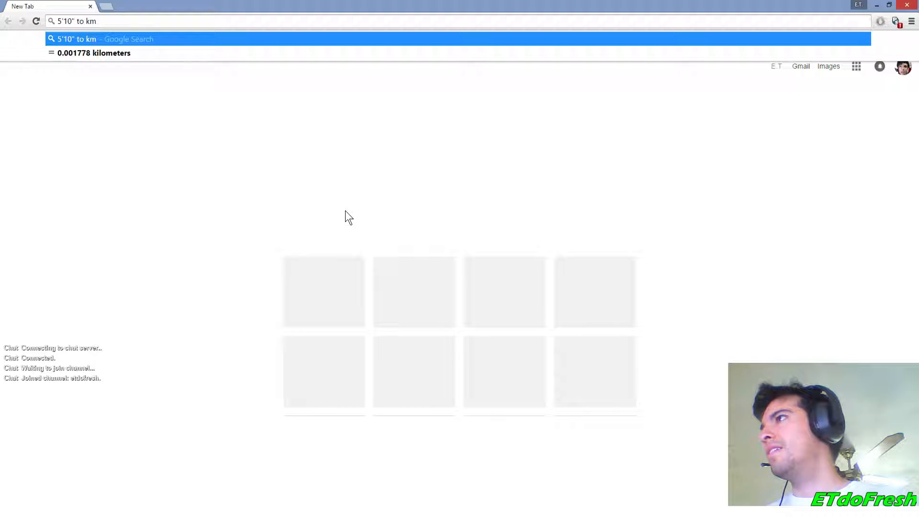
key("BackSpace")
key("BackSpace")
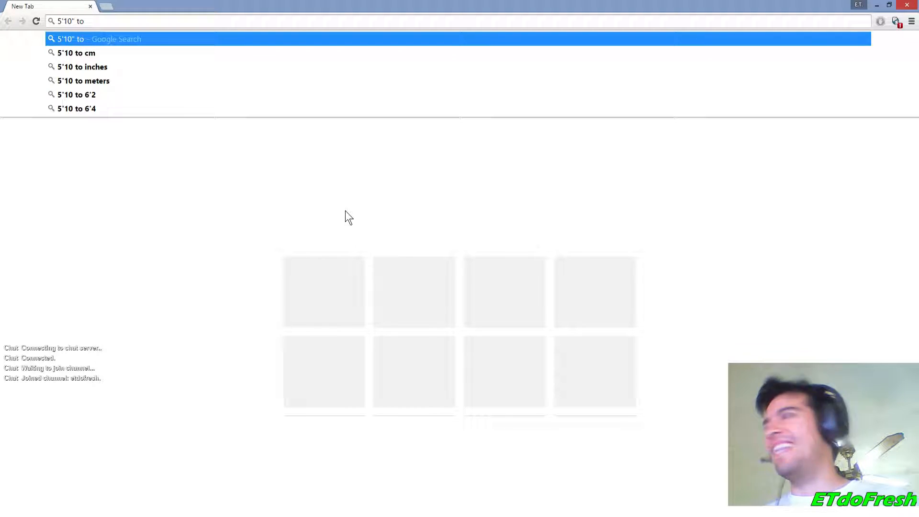
type("m")
key("Return")
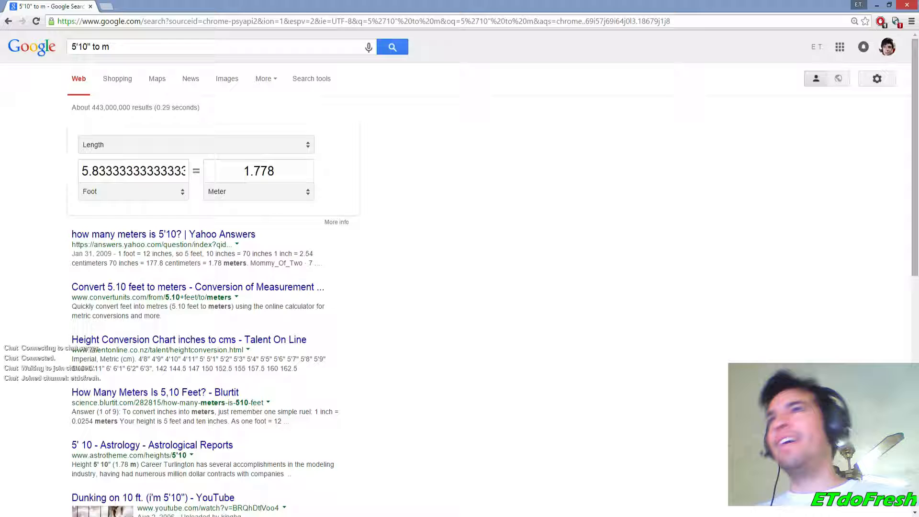
left_click(876, 5)
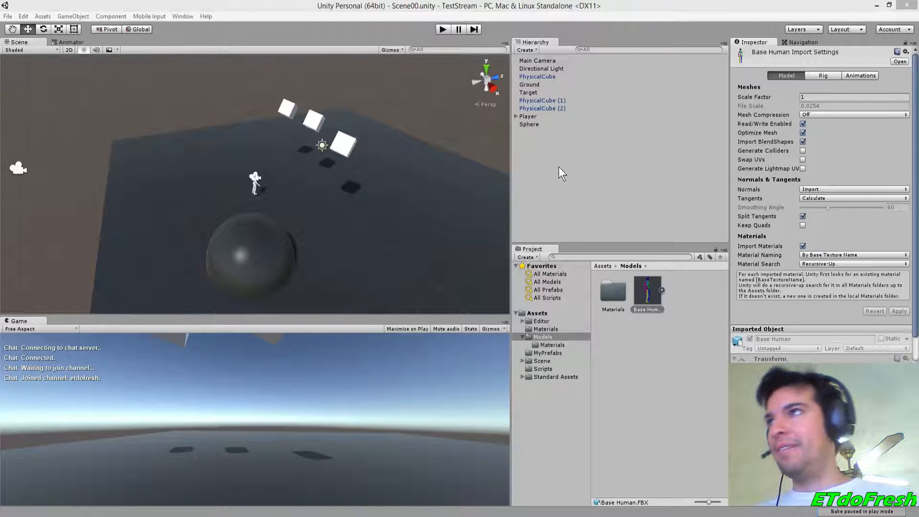
Create a Cube in the scene as a height reference
left_click(570, 134)
left_click(527, 50)
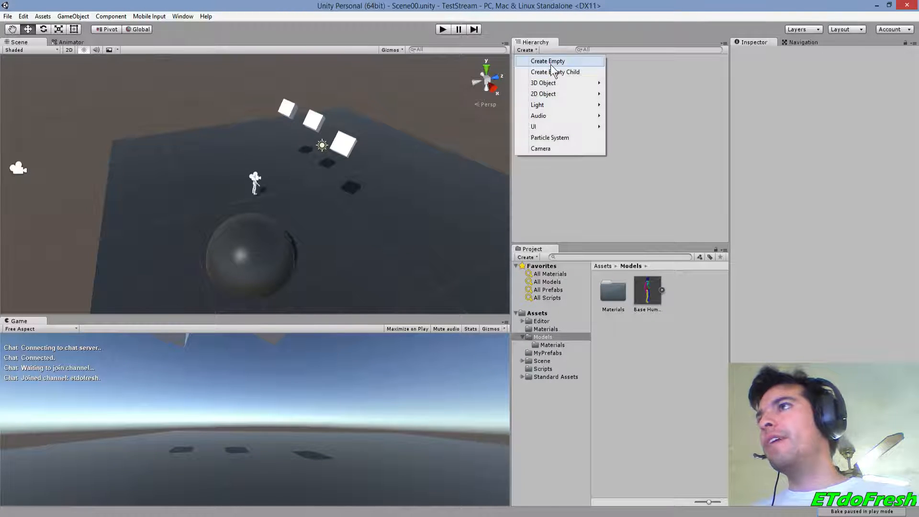
mouse_move(562, 85)
left_click(481, 82)
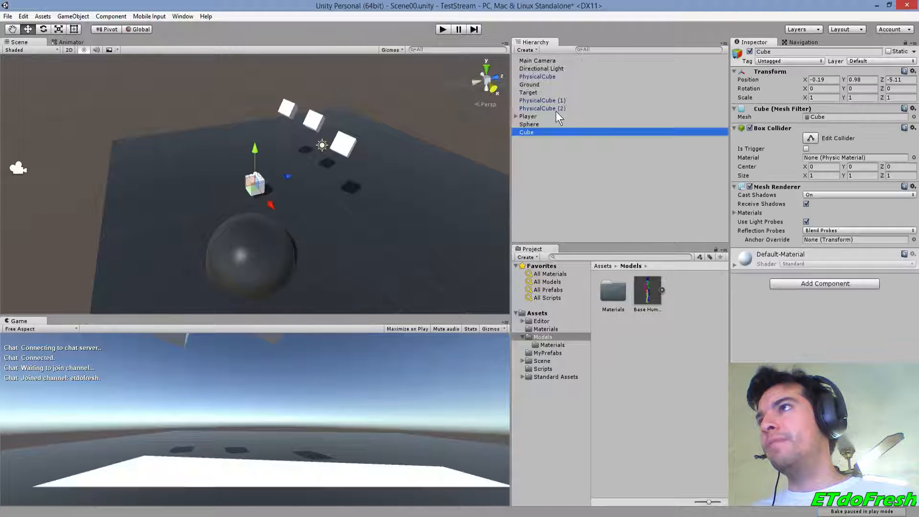
Reset the Cube's transform, with its Y position at 1 and its Y scale at 2
left_click(913, 70)
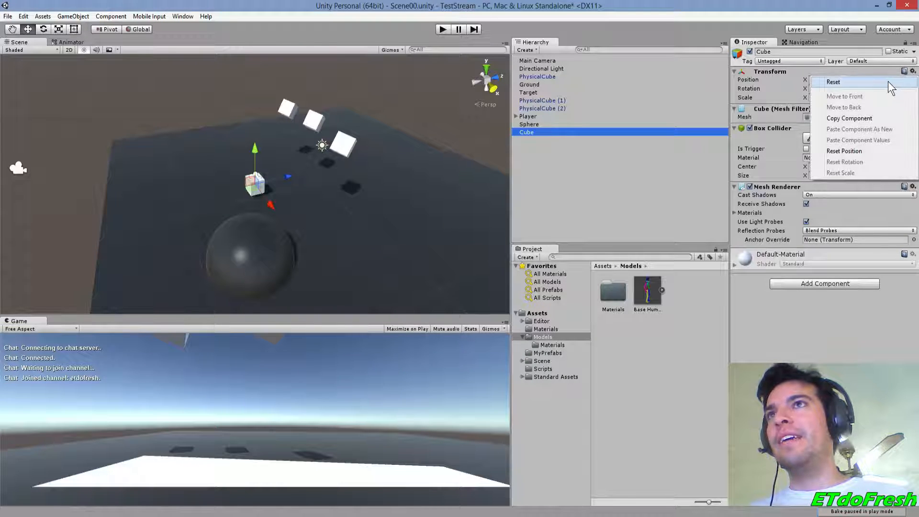
left_click(866, 80)
left_click(866, 80)
type("1")
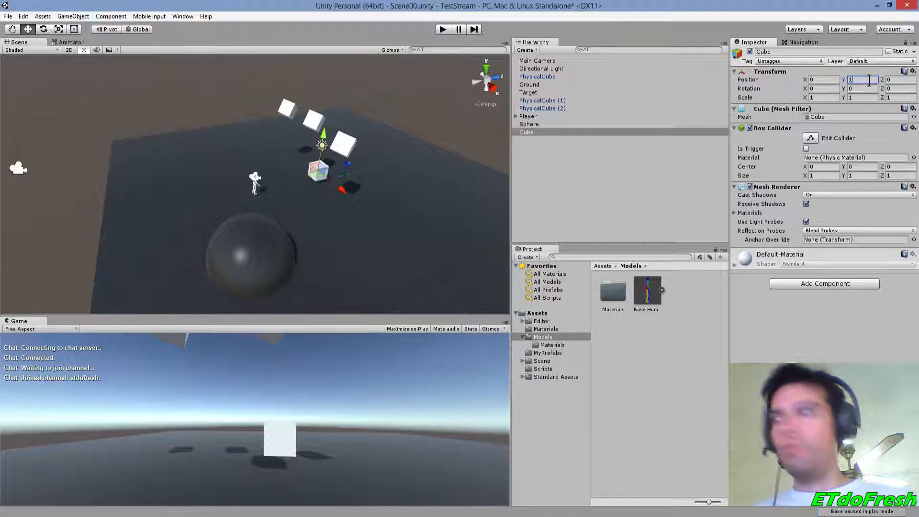
left_click(861, 98)
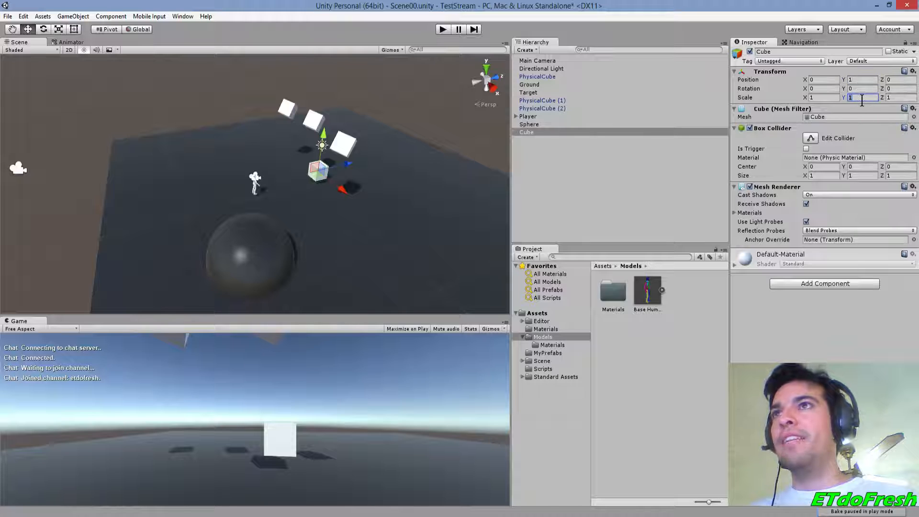
type("2")
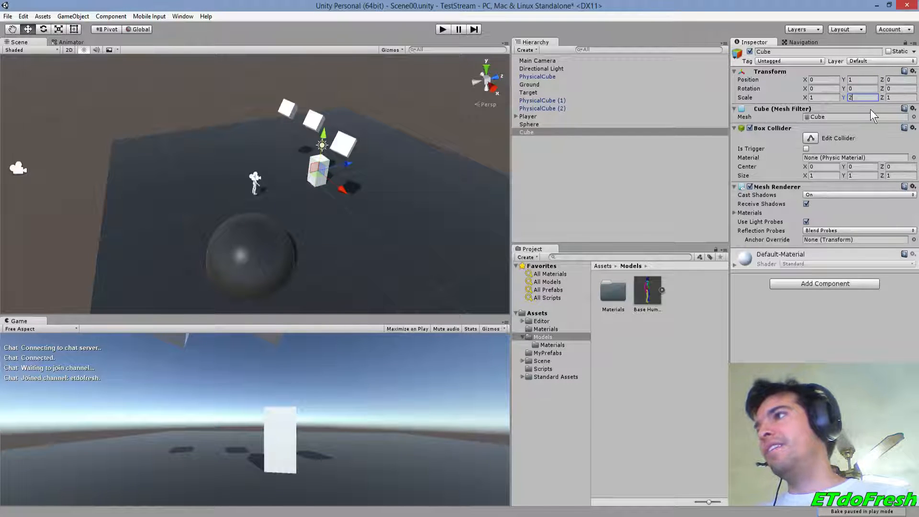
Place the Base Human model in the scene beside the Cube and compare their heights in the orthographic Front view
left_click_drag(648, 299, 323, 192)
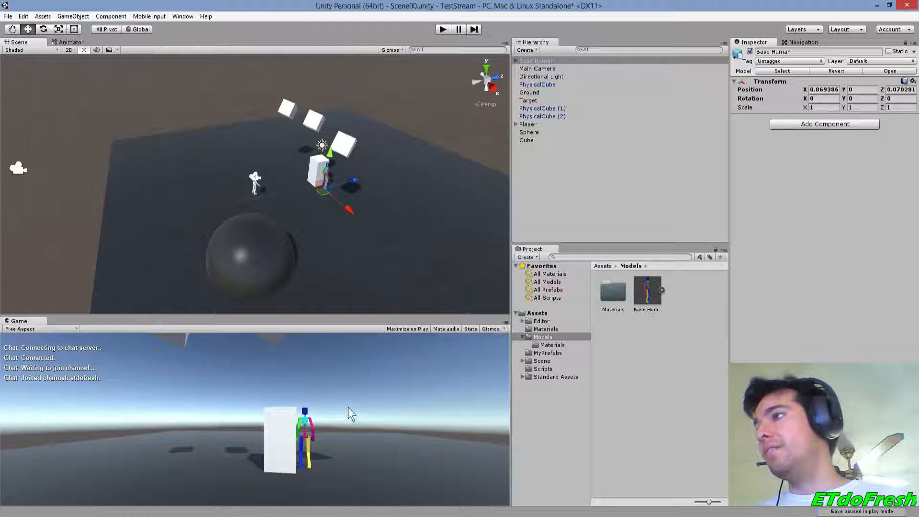
left_click(495, 92)
key("f")
scroll(255, 245, "up", 5)
middle_click_drag(254, 248, 317, 157)
scroll(298, 196, "up", 6)
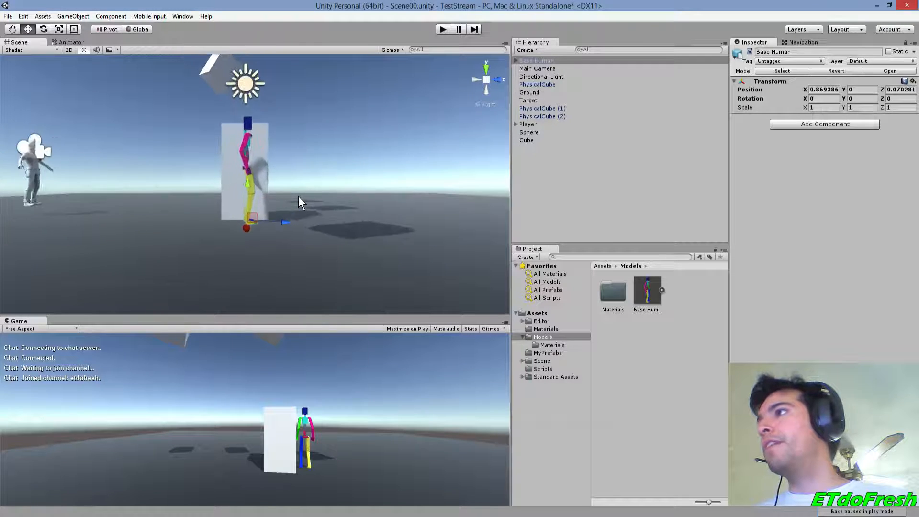
scroll(298, 197, "up", 1)
left_click_drag(326, 165, 220, 180, "alt")
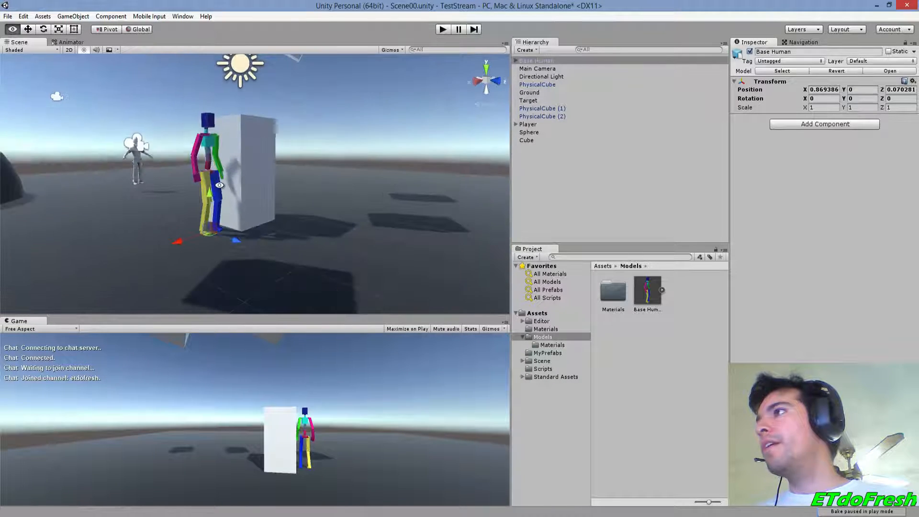
left_click(486, 103)
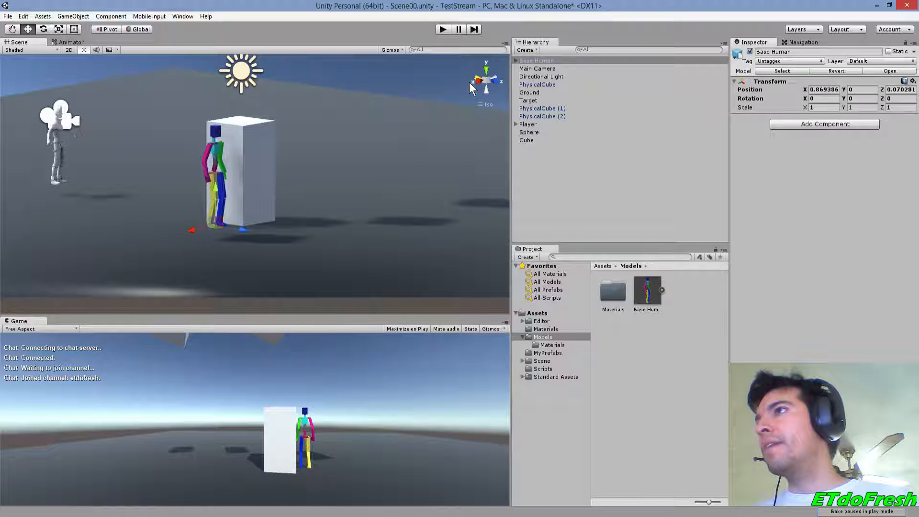
left_click(476, 82)
left_click(493, 80)
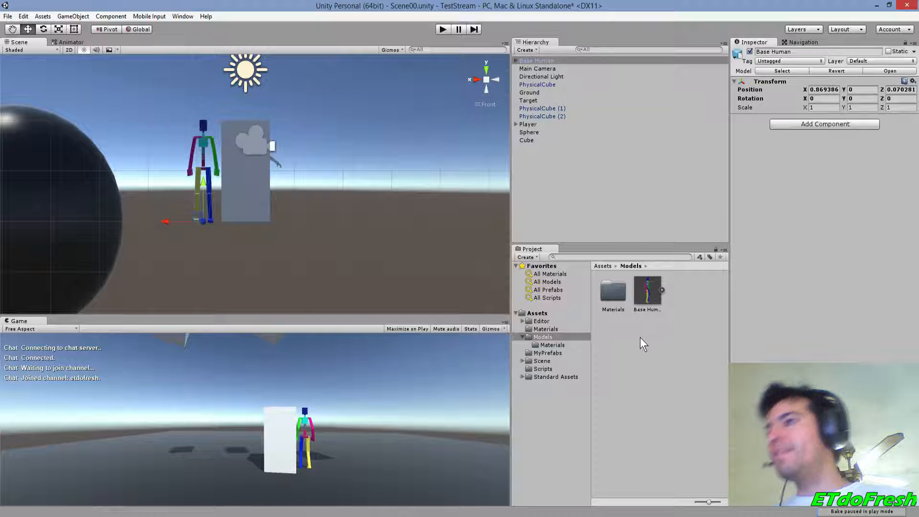
Try to move all nine Base Human materials out of the Materials folder inside Models
double_click(614, 293)
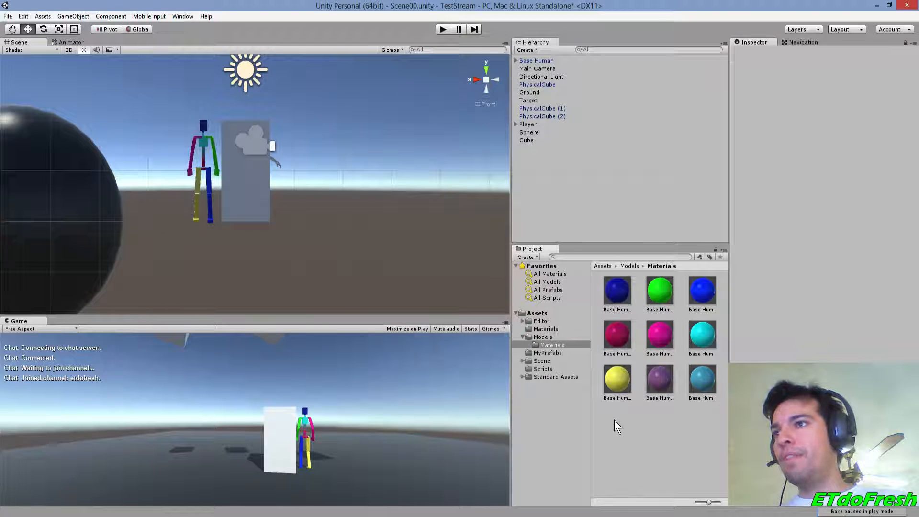
left_click(613, 293)
key("ctrl+a")
left_click_drag(610, 293, 558, 335)
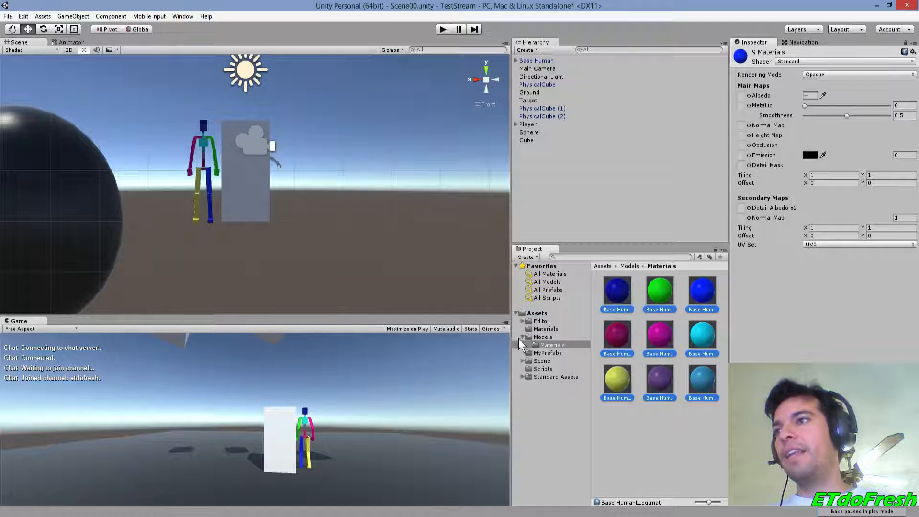
left_click(541, 337)
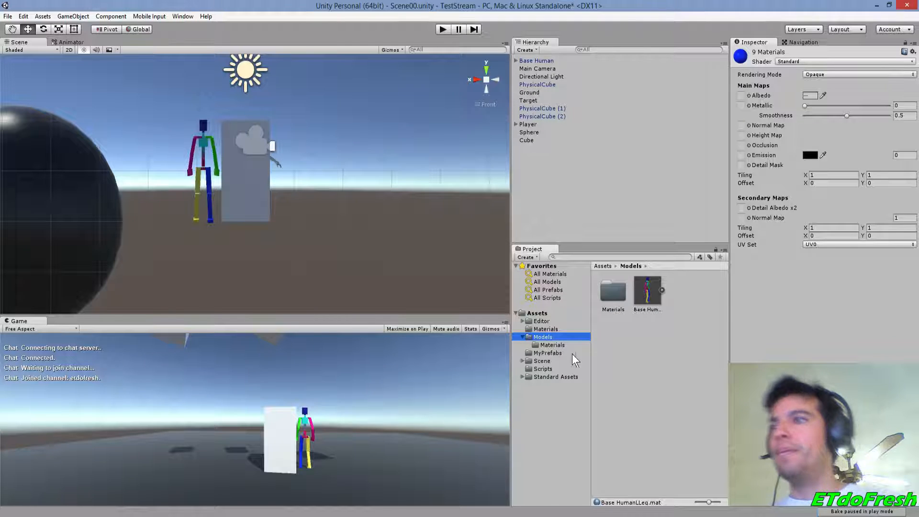
Move the Grey material into the Materials folder inside Models and delete the Materials folder directly under Assets
left_click(540, 329)
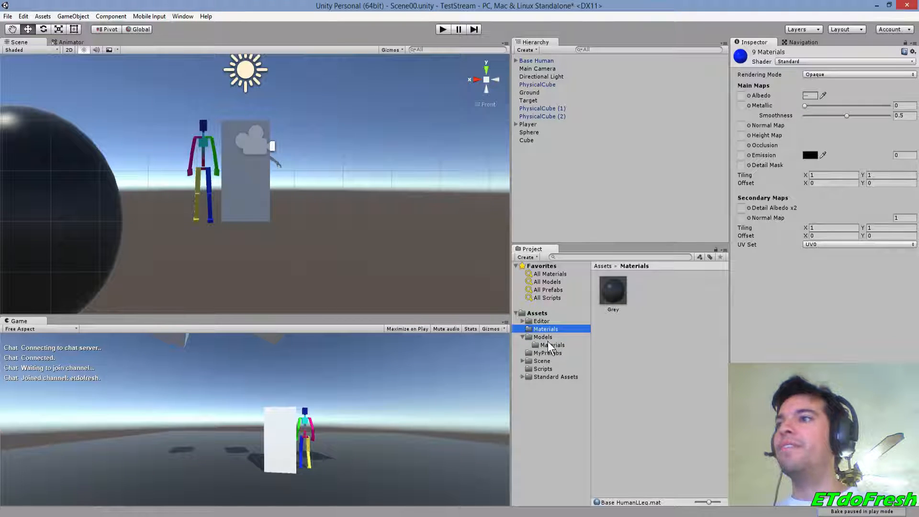
left_click(612, 301)
left_click_drag(610, 308, 559, 349)
left_click(539, 328)
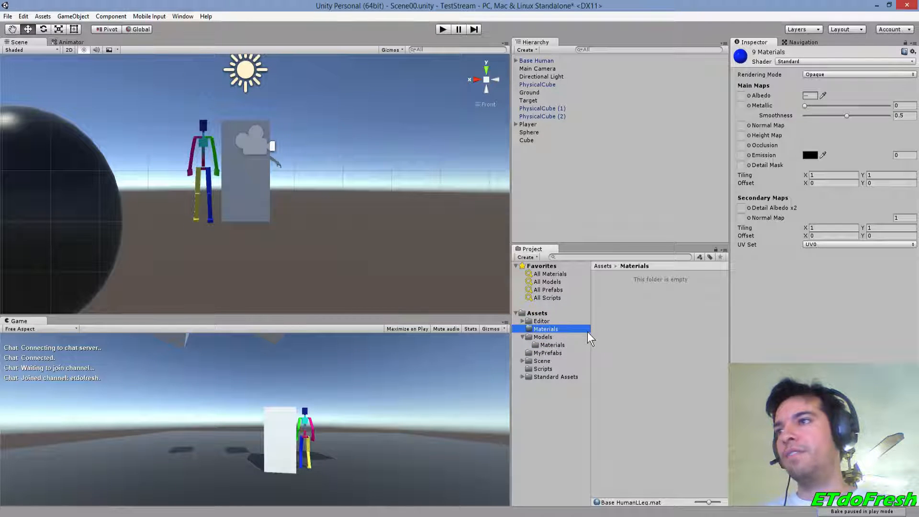
key("Delete")
left_click(484, 286)
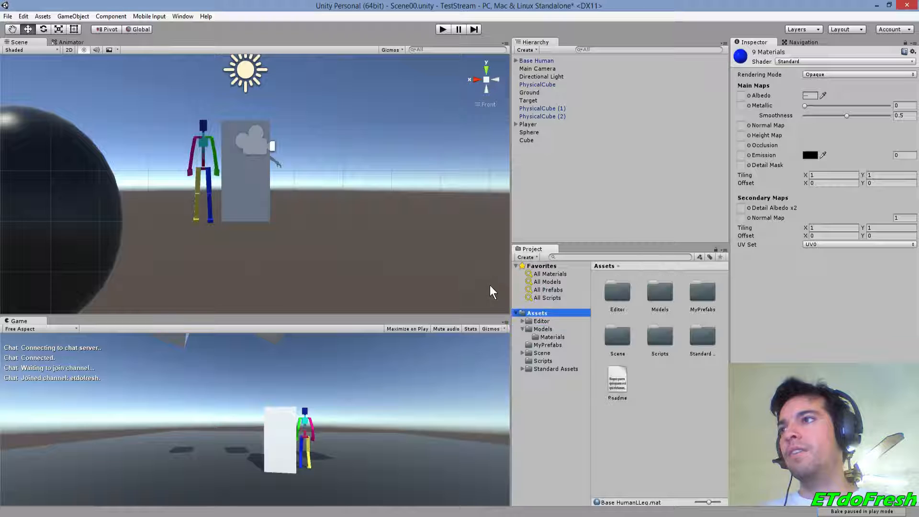
left_click(545, 329)
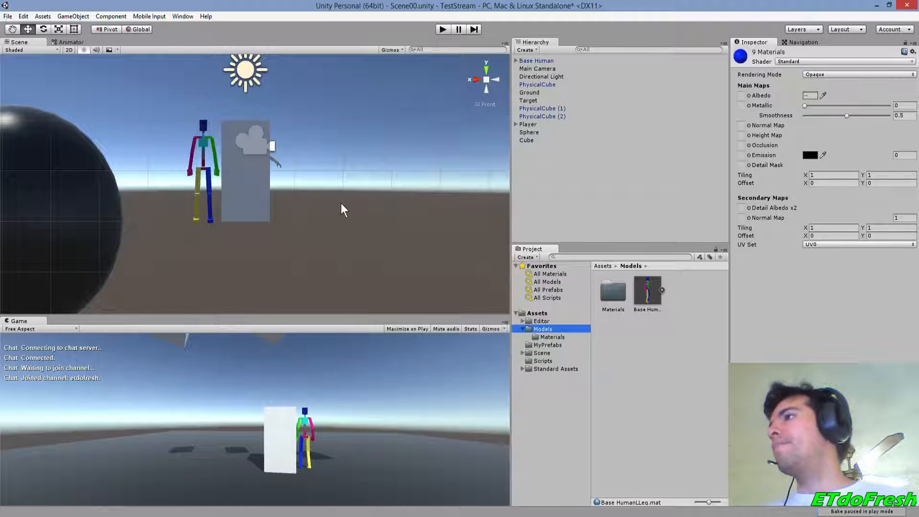
Delete the Base Human instance and the Cube from the scene
left_click(532, 60)
key("Delete")
left_click(526, 132)
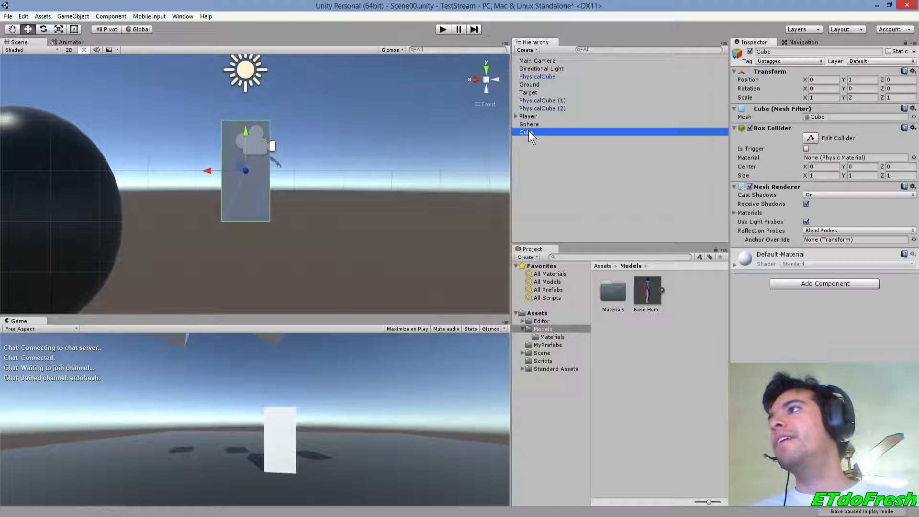
key("Delete")
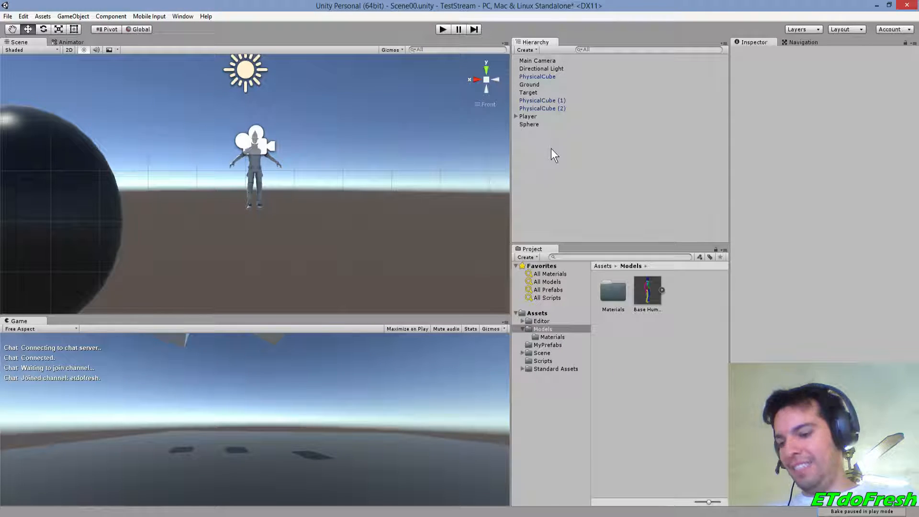
Open the Windows Calculator, multiply .3333 by .5, and close it
key("super")
type("calc")
key("Return")
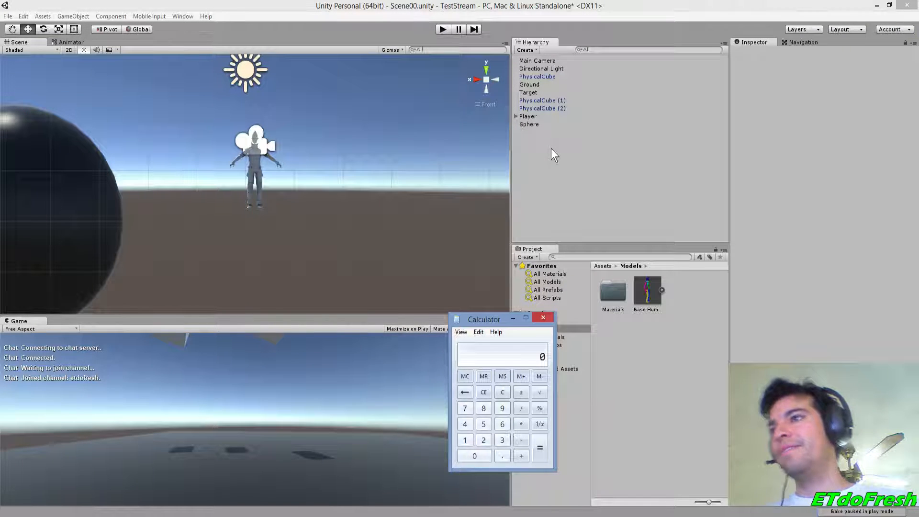
type(".3333*.5")
key("Return")
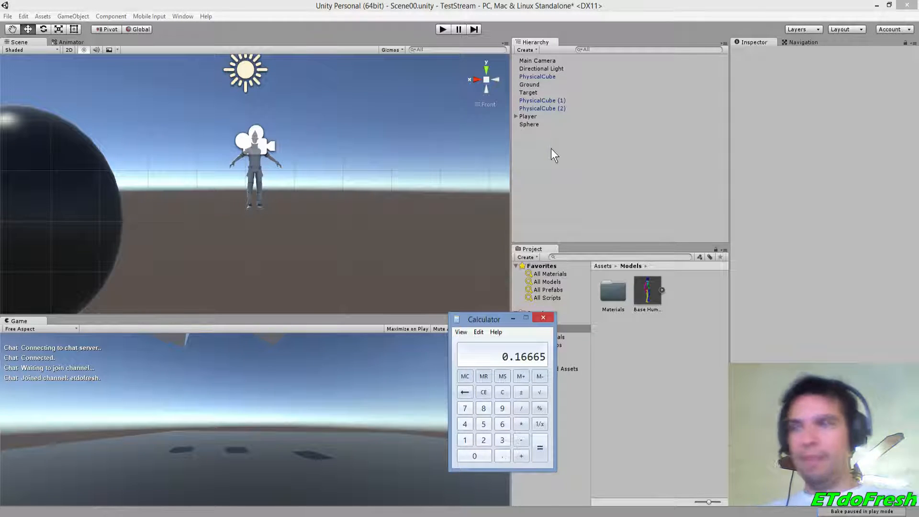
left_click(551, 320)
Switch to 3ds Max and activate uniform scaling with the transform coordinate center for the selected Base Human parts
key("alt+Tab")
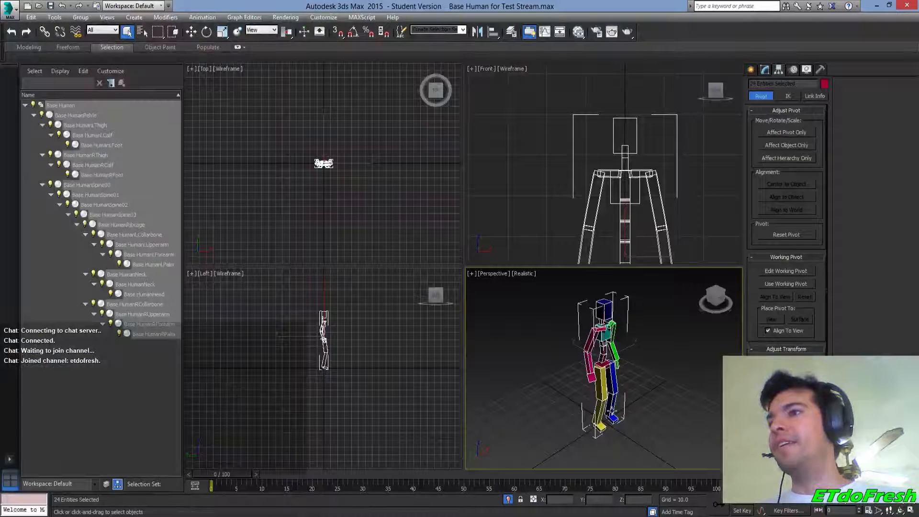
left_click(216, 32)
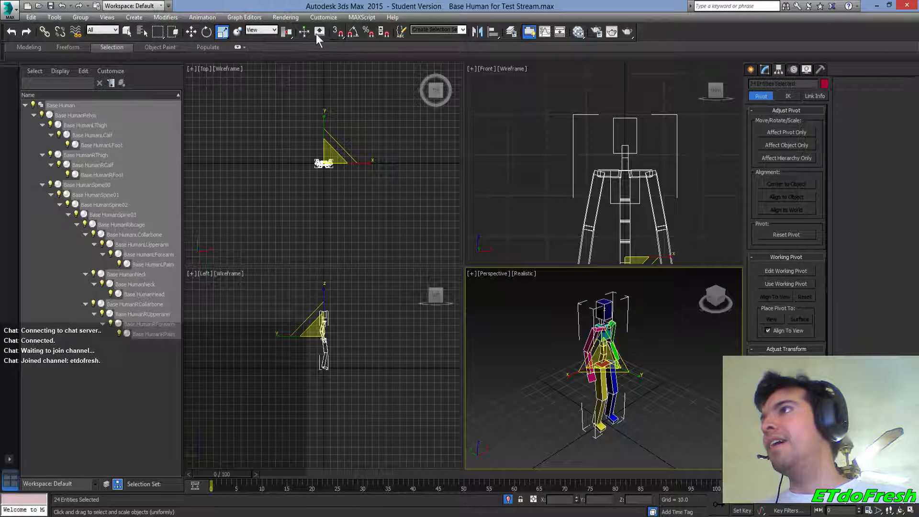
left_click(289, 37)
left_click(289, 76)
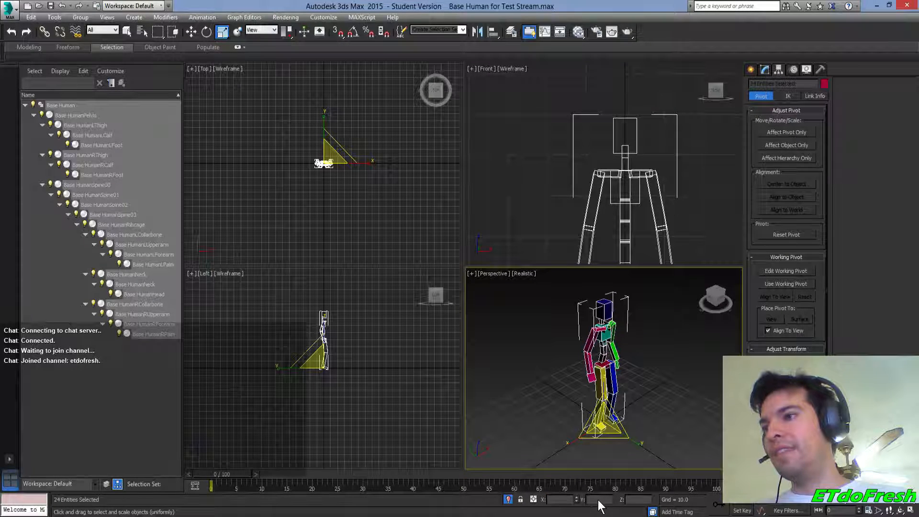
Try to scale the selected Base Human parts to 50 percent along X, and undo the scaling
type("50")
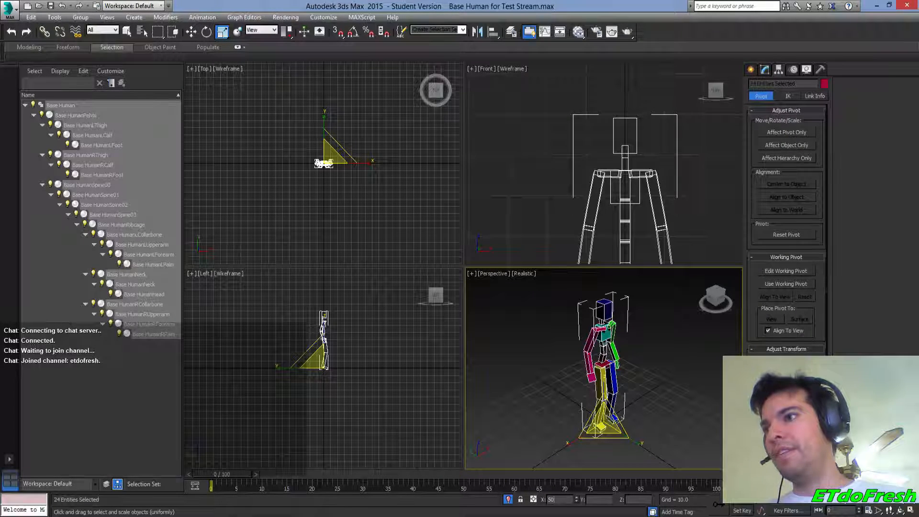
key("Return")
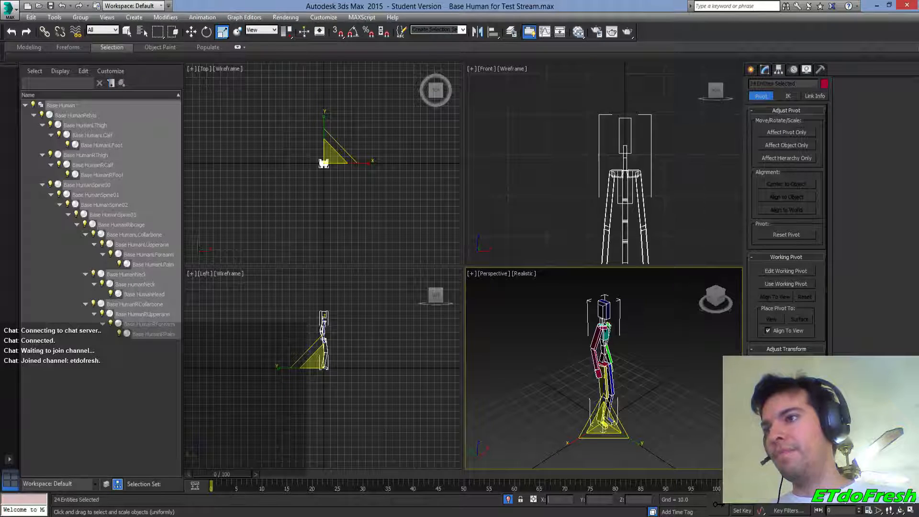
left_click(594, 498)
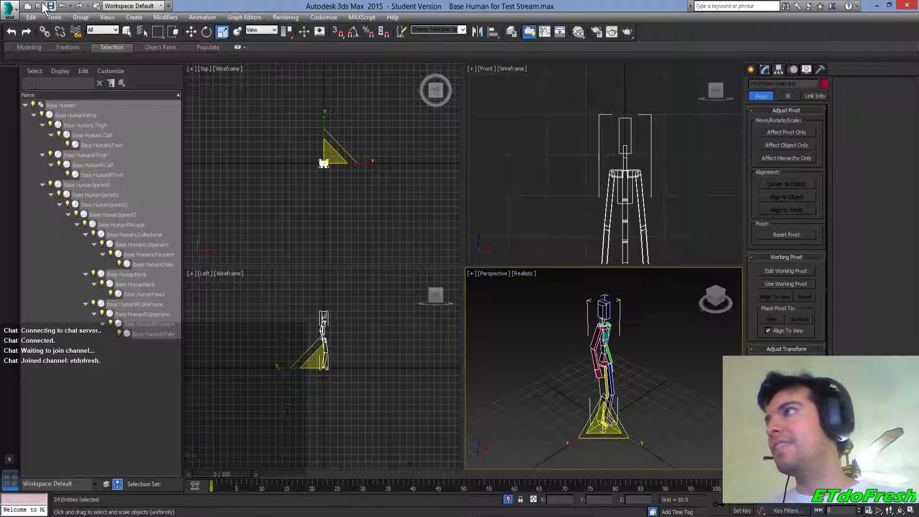
left_click(62, 6)
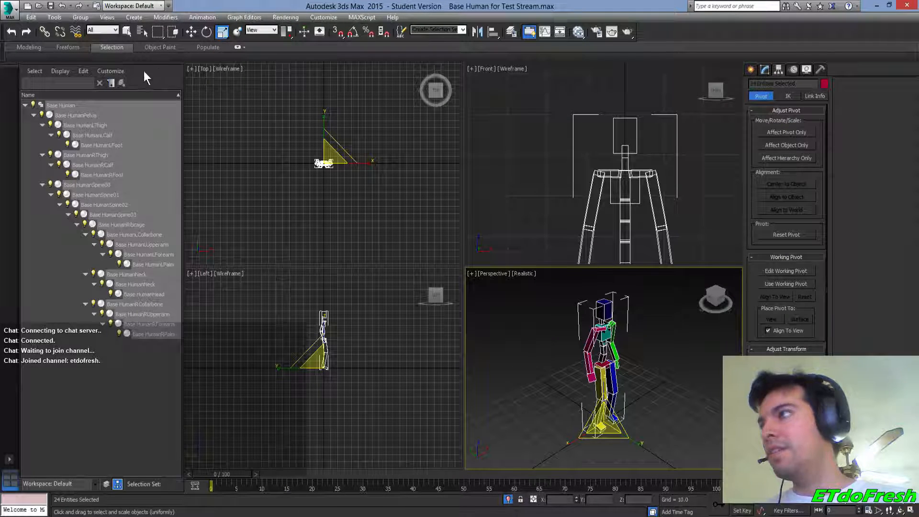
Turn off selection isolation, clear the selection of all parts, and select only the Base Human group helper
left_click(504, 499)
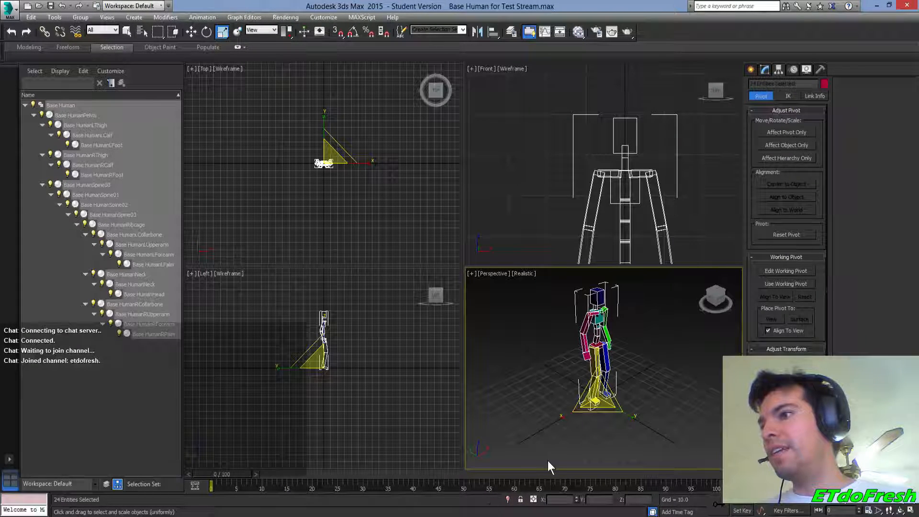
left_click(565, 500)
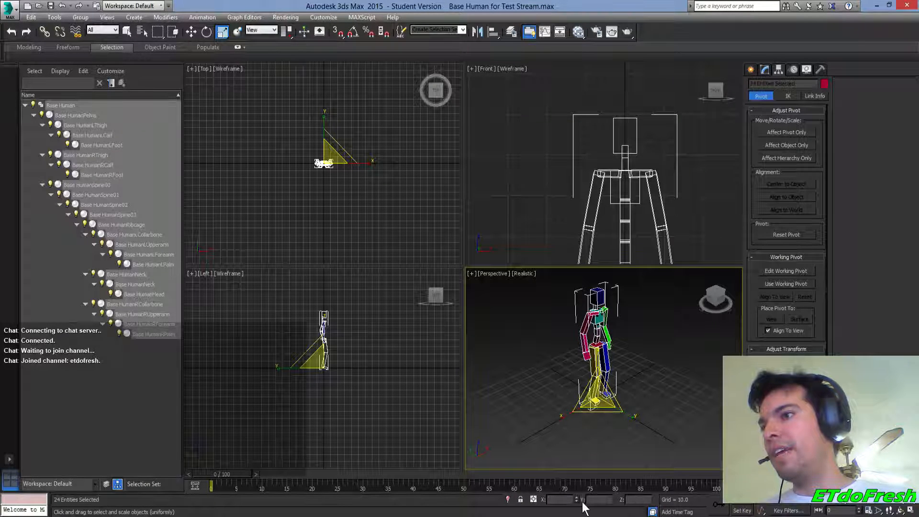
left_click(36, 72)
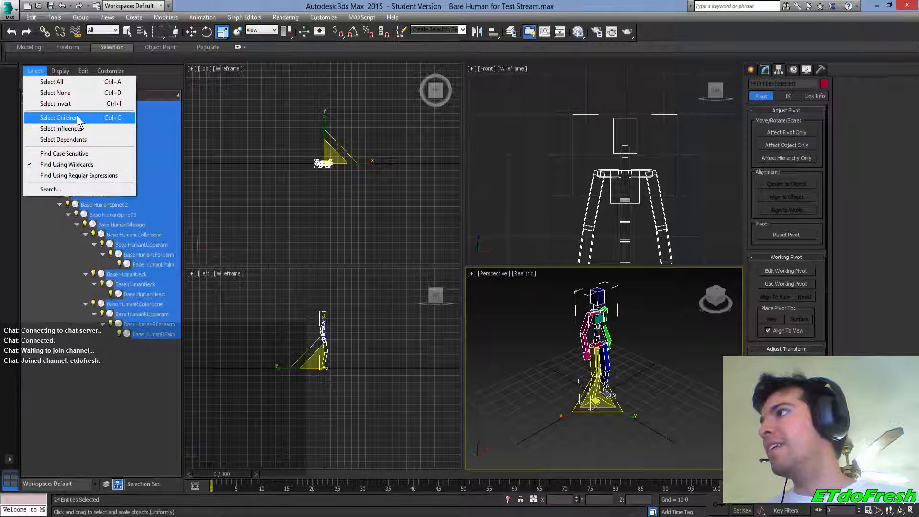
left_click(31, 233)
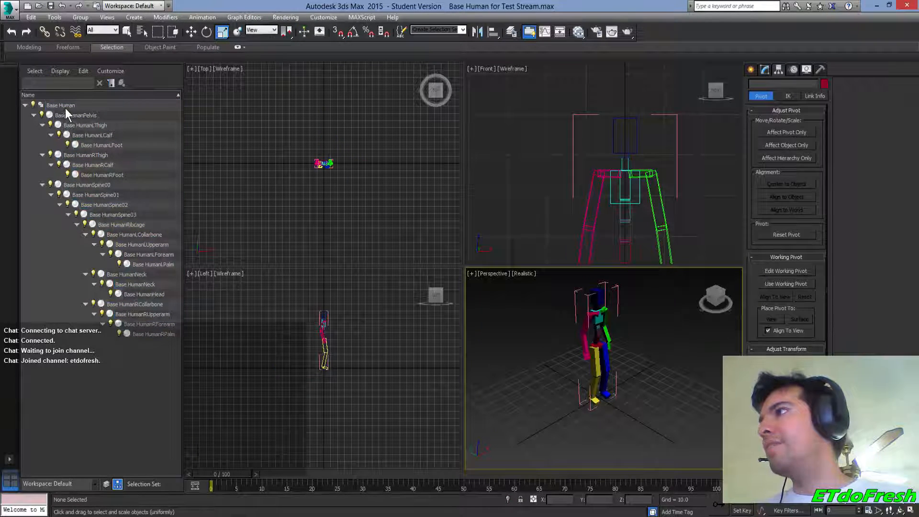
left_click(65, 106)
Try to scale the Base Human group helper by entering a scale of 50
left_click(559, 499)
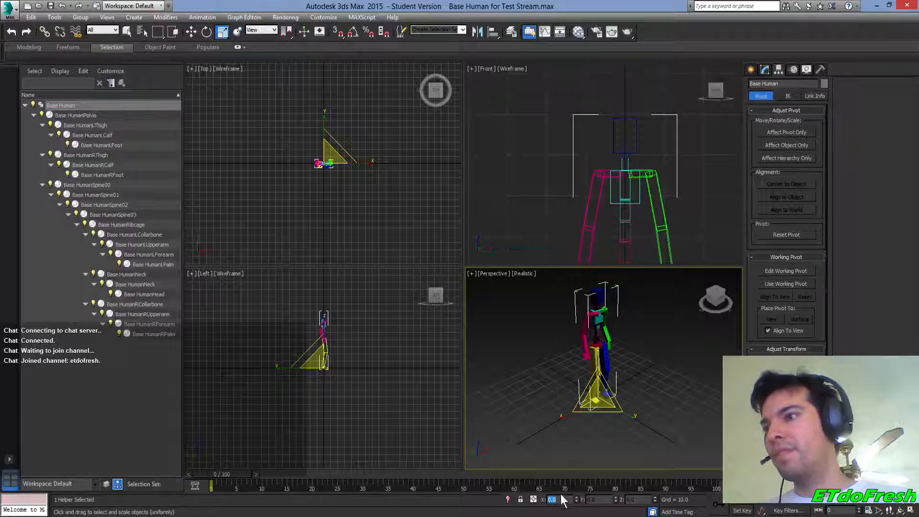
type("50")
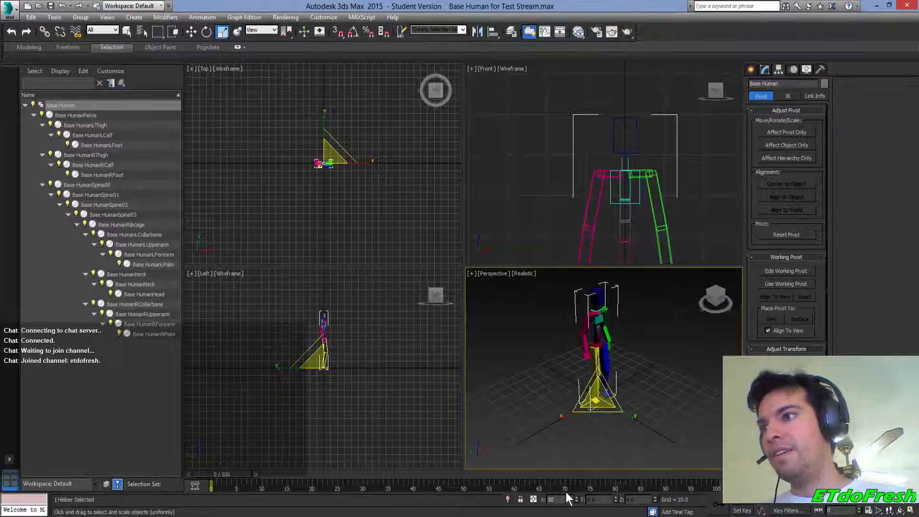
key("Return")
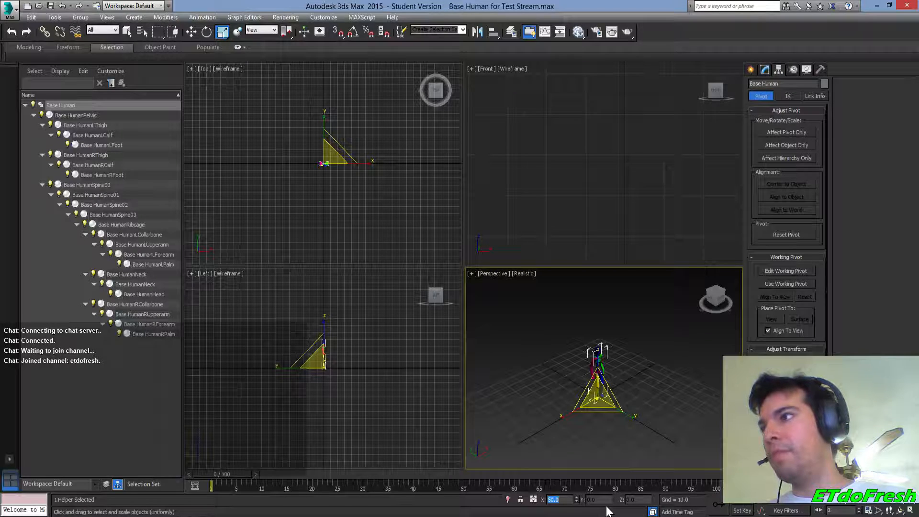
scroll(582, 118, "down", 5)
middle_click_drag(581, 117, 583, 143)
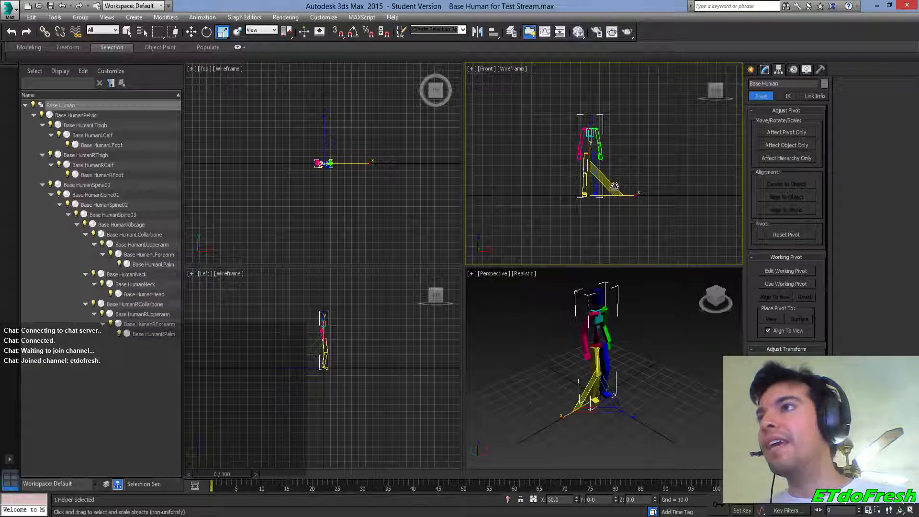
Try to scale the Base Human group helper to 0, and undo that scaling
double_click(567, 499)
left_click(596, 398)
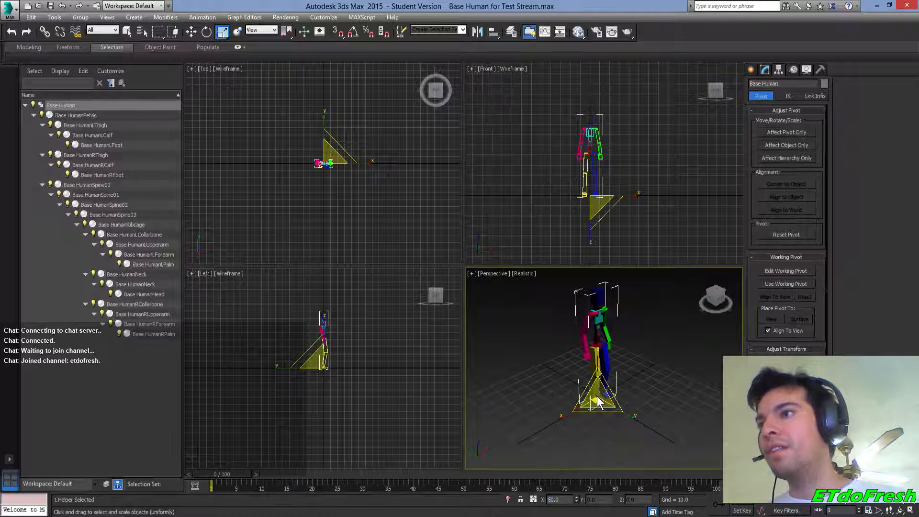
double_click(567, 499)
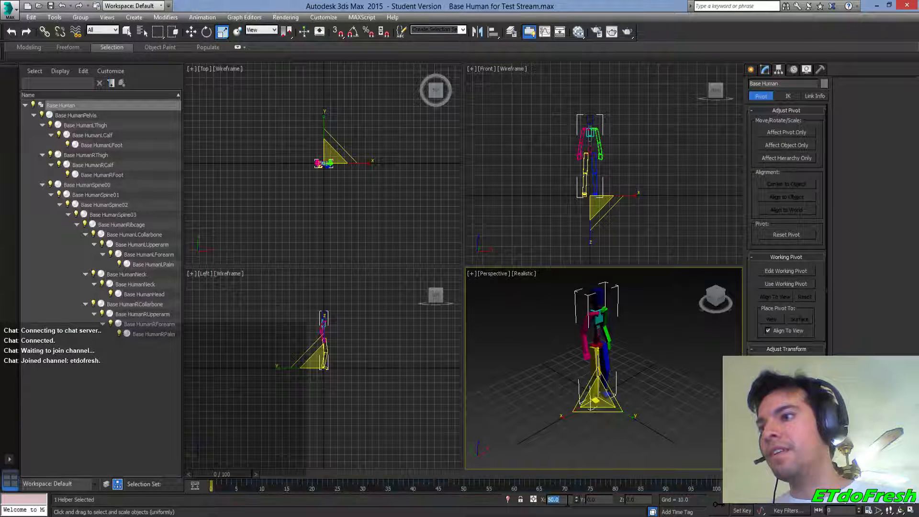
type("0")
key("Return")
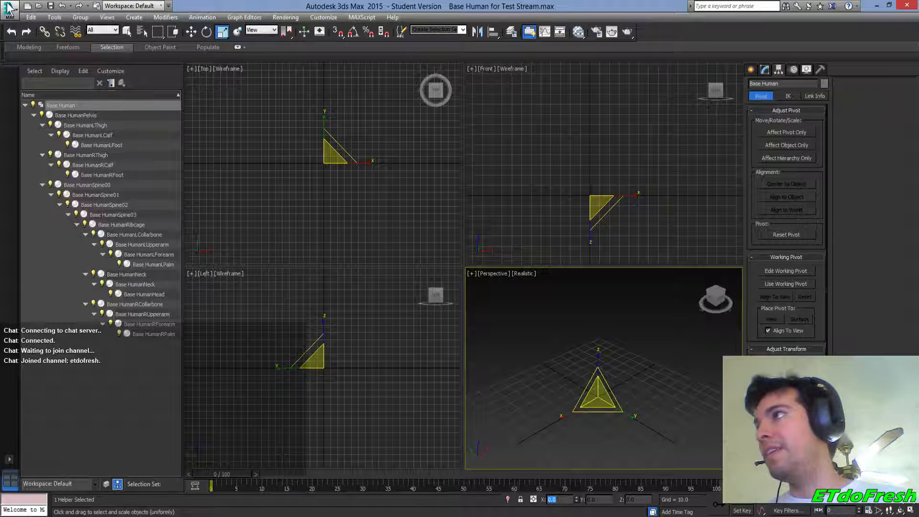
left_click(61, 6)
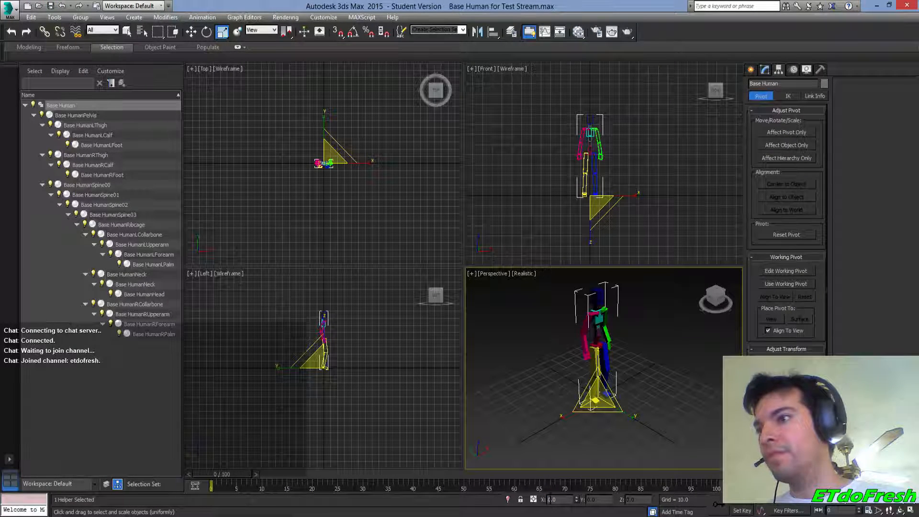
Scale the whole Base Human group to 50 percent through its group helper
double_click(558, 499)
type("50")
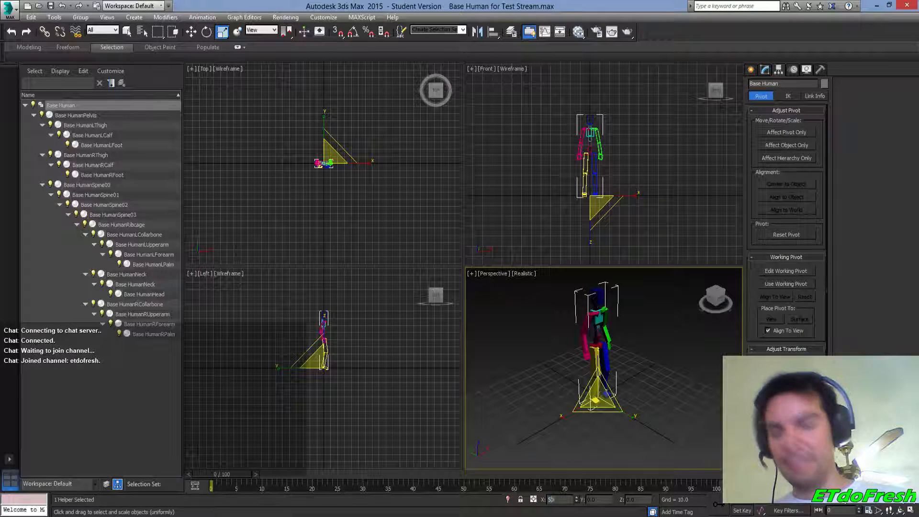
key("Return")
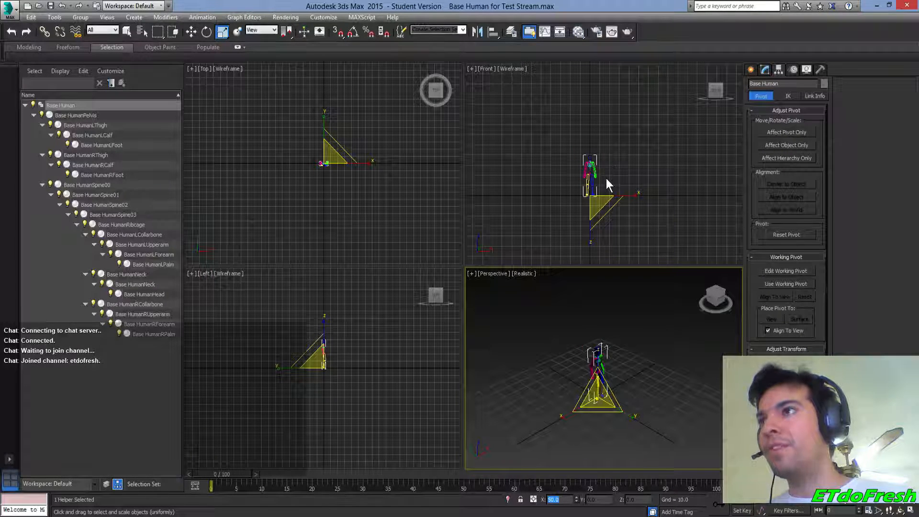
mouse_move(676, 373)
middle_mouse_down()
mouse_move(662, 341)
mouse_move(668, 360)
middle_mouse_up()
scroll(675, 358, "up", 3)
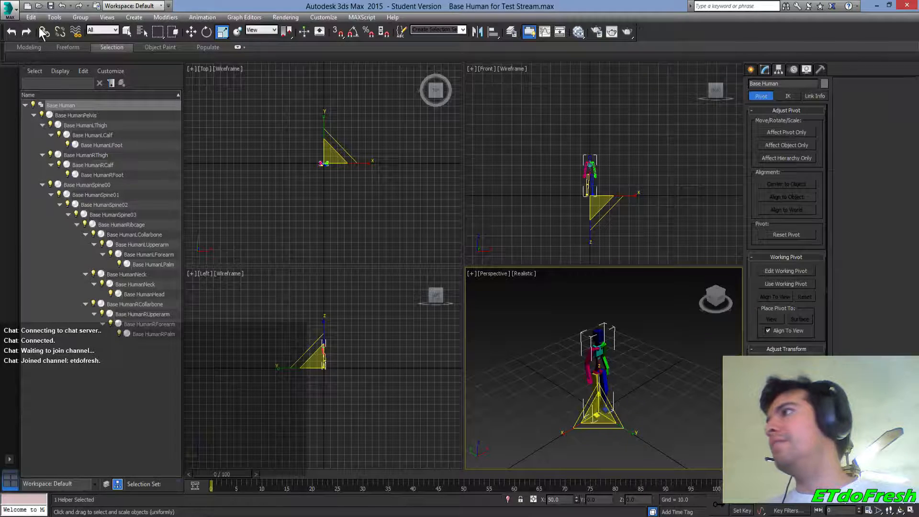
left_click(9, 8)
mouse_move(37, 180)
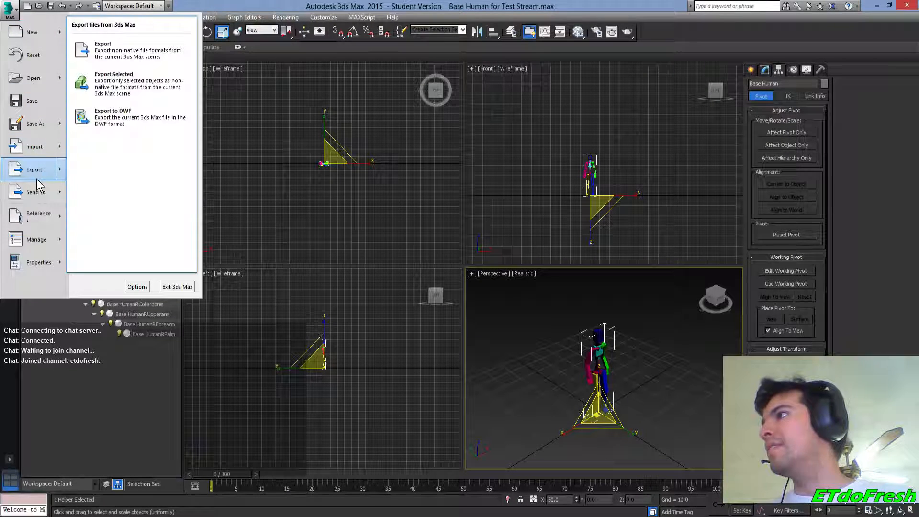
left_click(116, 76)
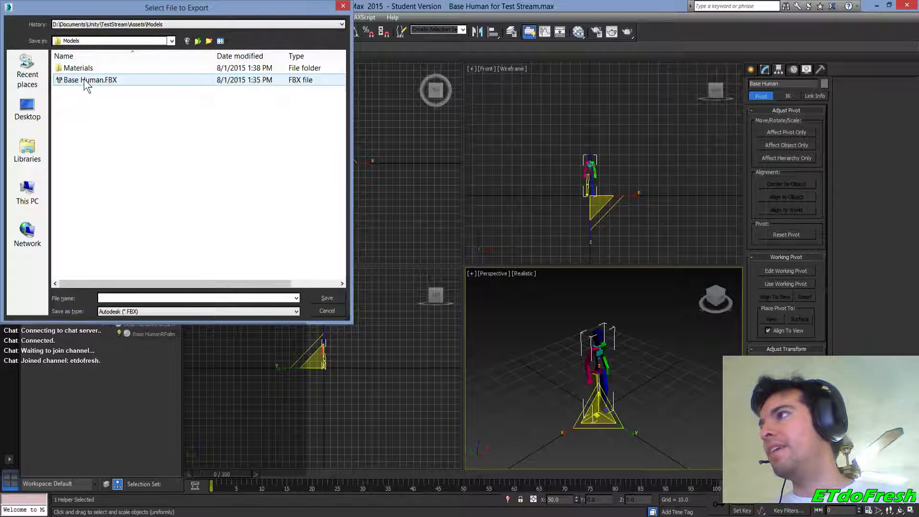
left_click(86, 81)
left_click(327, 297)
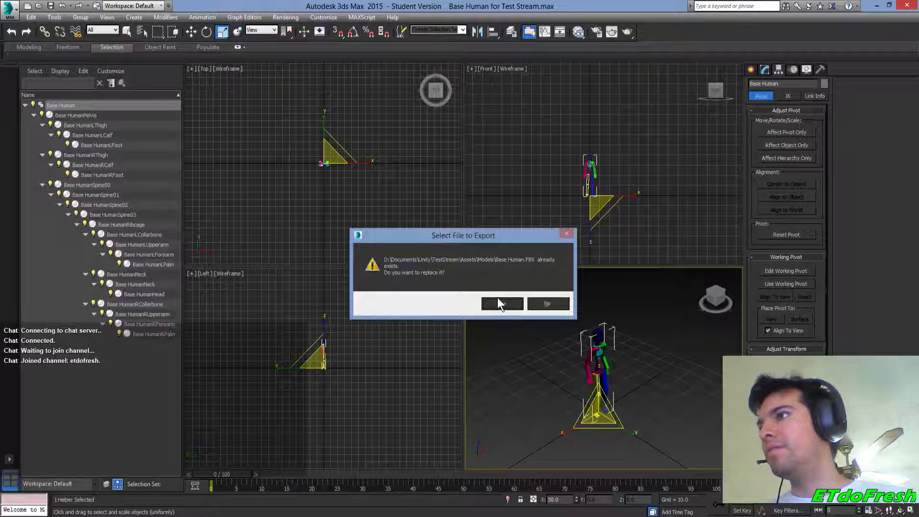
left_click(538, 306)
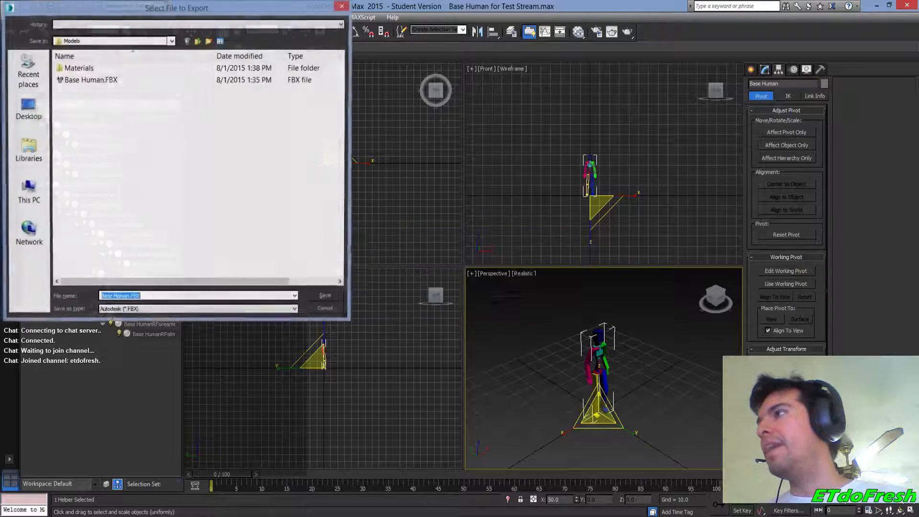
left_click(341, 7)
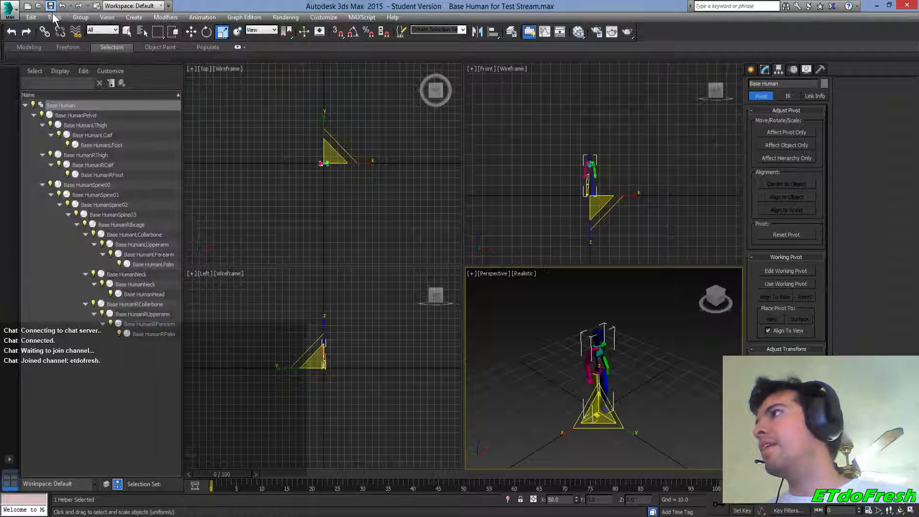
Close the Base Human group and collapse its hierarchy in the scene list
left_click(81, 17)
left_click(91, 66)
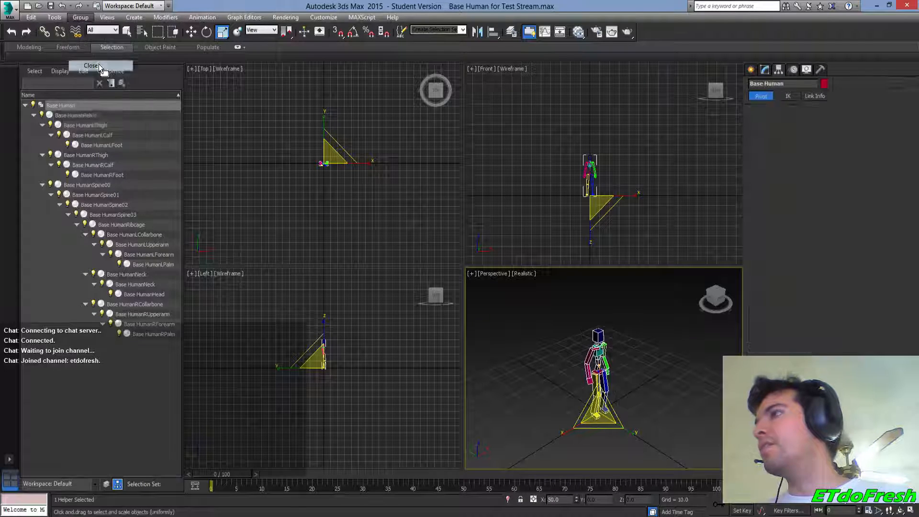
left_click(26, 105)
left_click(72, 17)
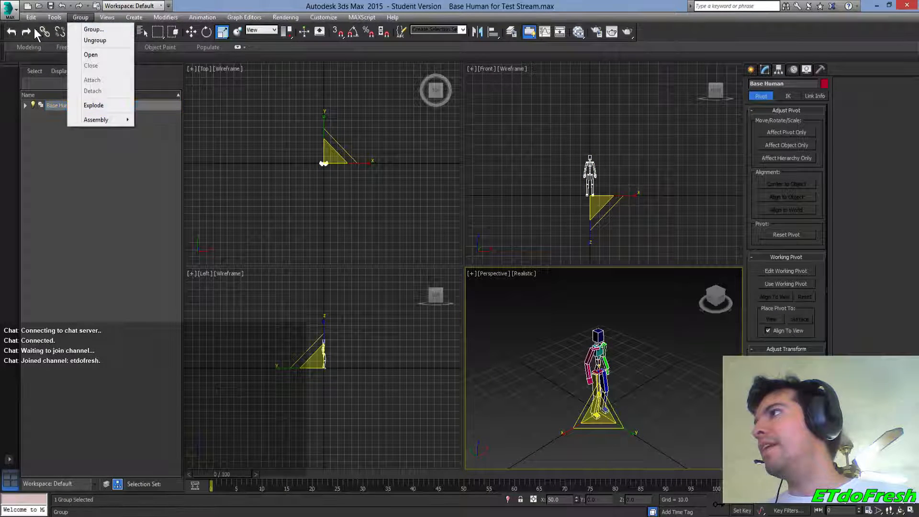
left_click(55, 3)
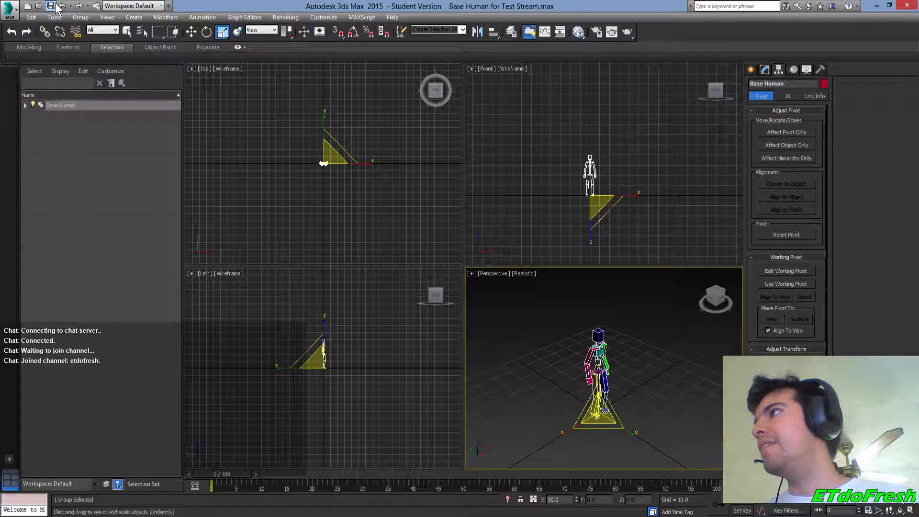
Export the selected Base Human group over Base Human.FBX in Assets\Models, using the Unity (No Animation) preset
left_click(10, 11)
mouse_move(38, 169)
left_click(107, 88)
double_click(88, 80)
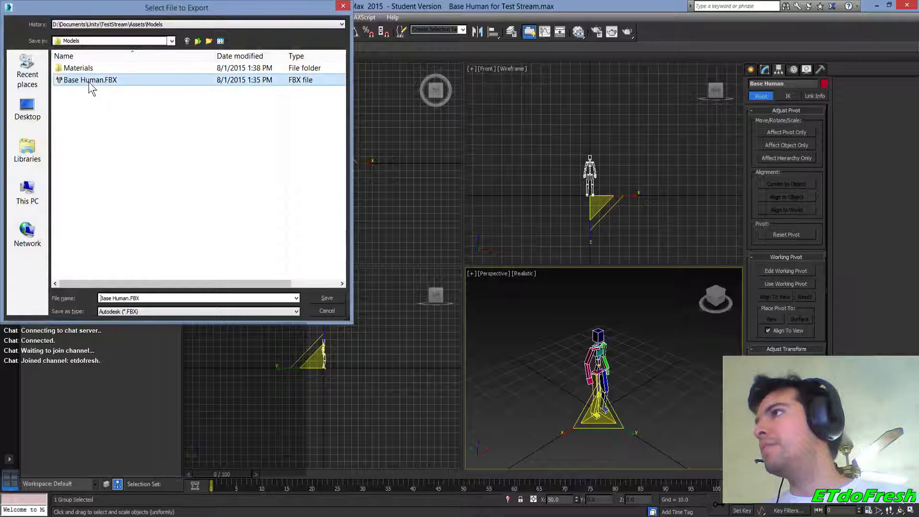
left_click(502, 306)
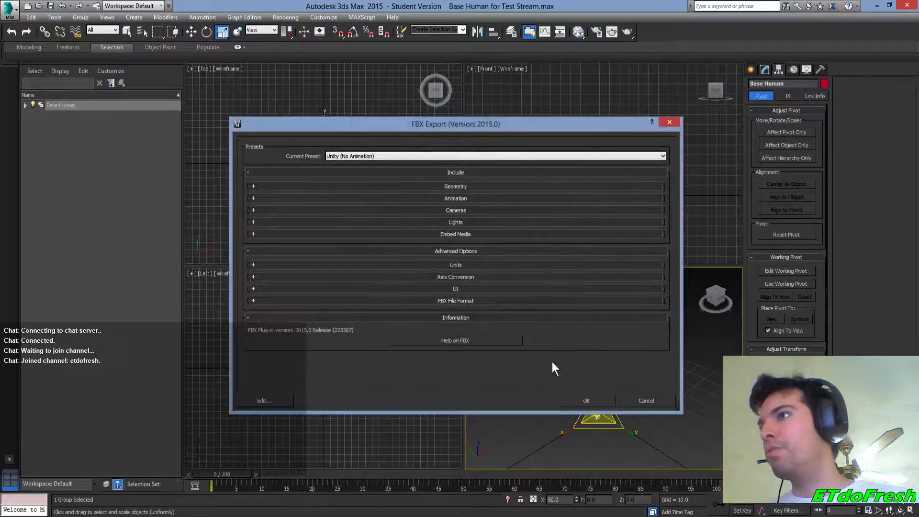
left_click(594, 397)
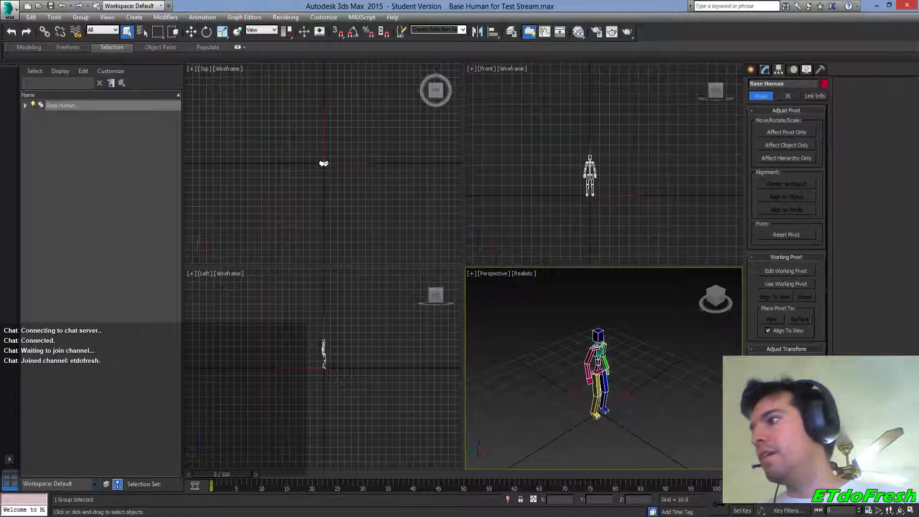
Switch to Unity, try placing the Base Human model in the scene, and undo the placement
left_click(123, 515)
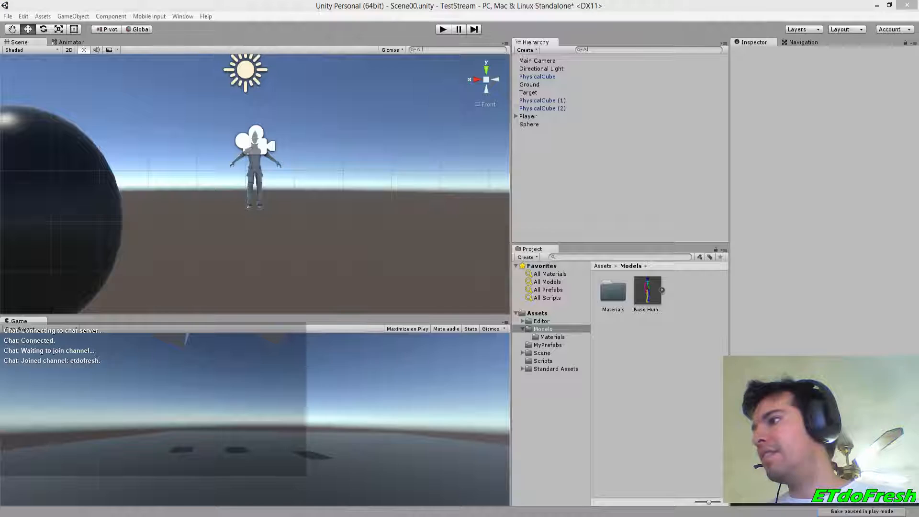
left_click(643, 298)
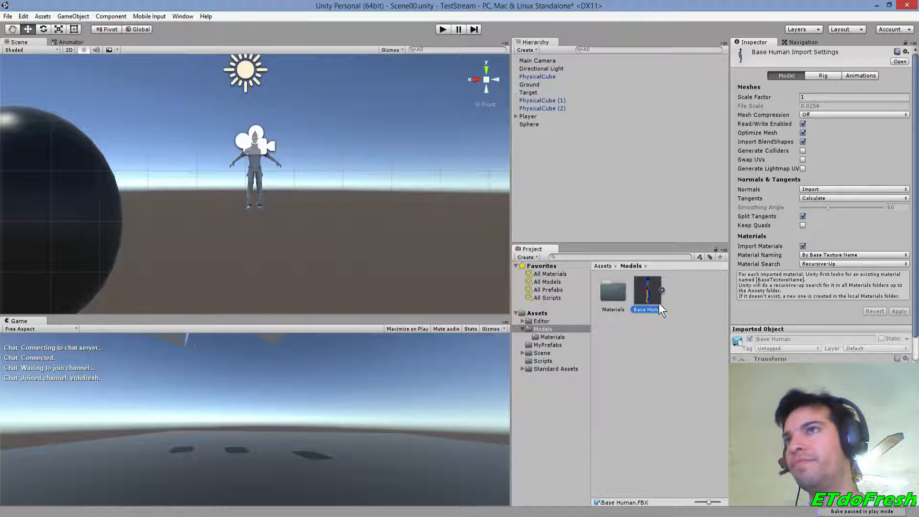
left_click_drag(644, 285, 330, 203)
key("ctrl+z")
Create a 3D cube in the scene and reset its transform to the world origin
right_click_drag(374, 145, 340, 195)
left_click(526, 50)
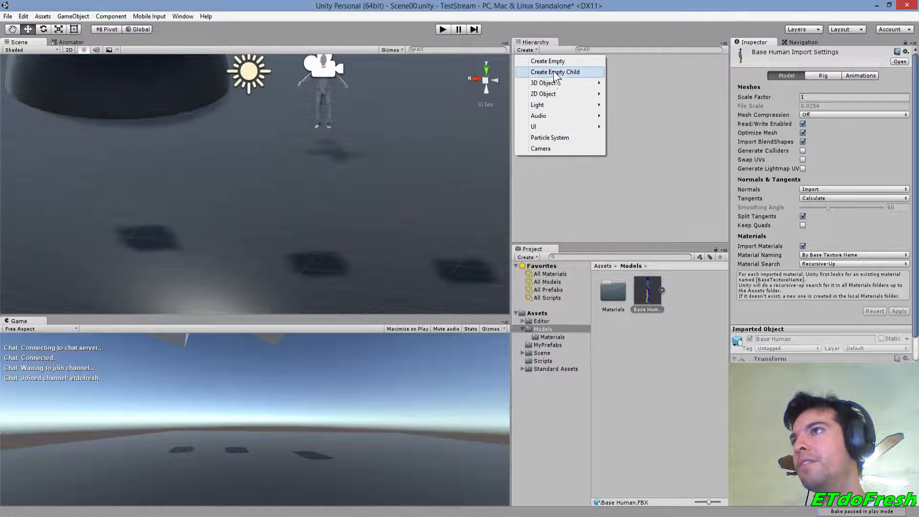
mouse_move(564, 84)
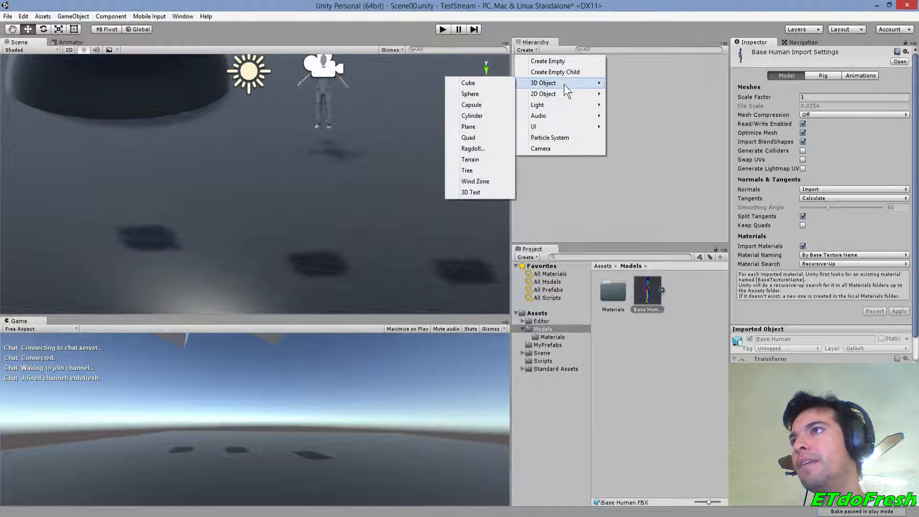
left_click(500, 84)
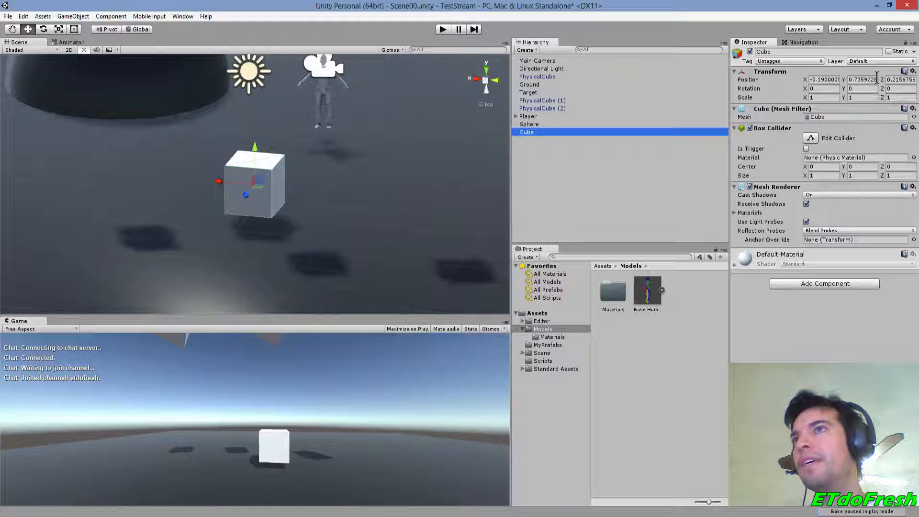
left_click(911, 72)
left_click(906, 82)
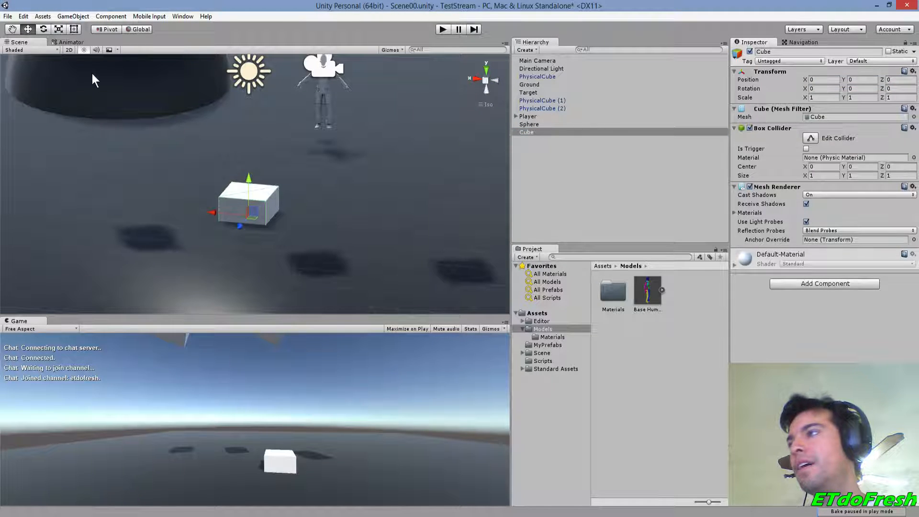
Frame the cube in the scene and raise it to Position Y 0.5
left_click(43, 17)
mouse_move(26, 17)
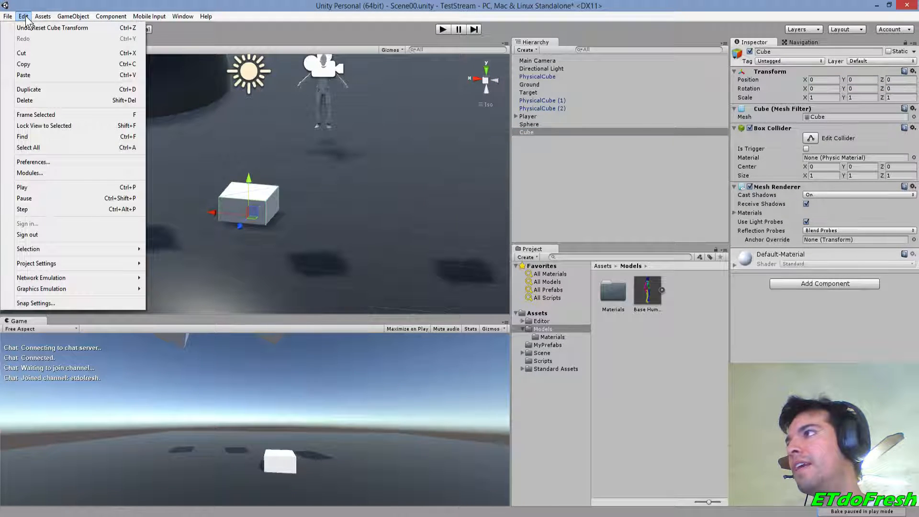
left_click(557, 129)
left_click(538, 133)
key("f")
scroll(335, 166, "down", 3)
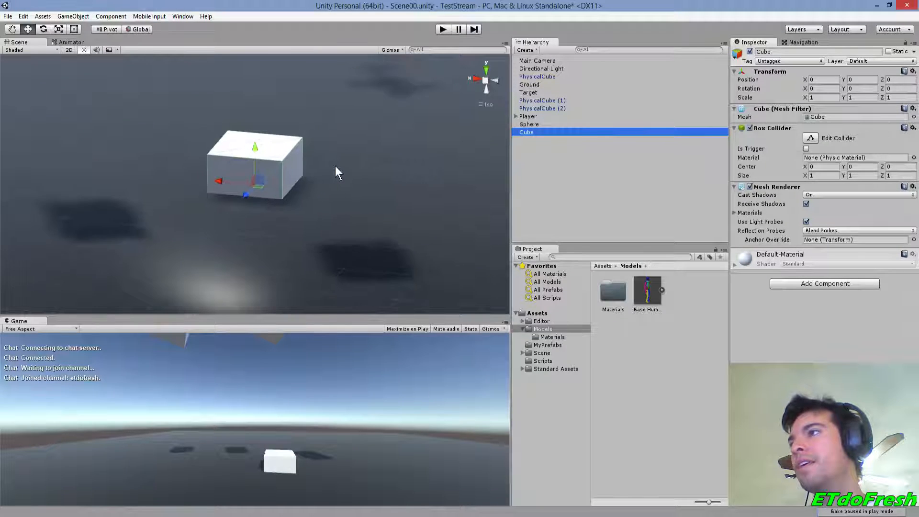
left_click(864, 80)
type(".5")
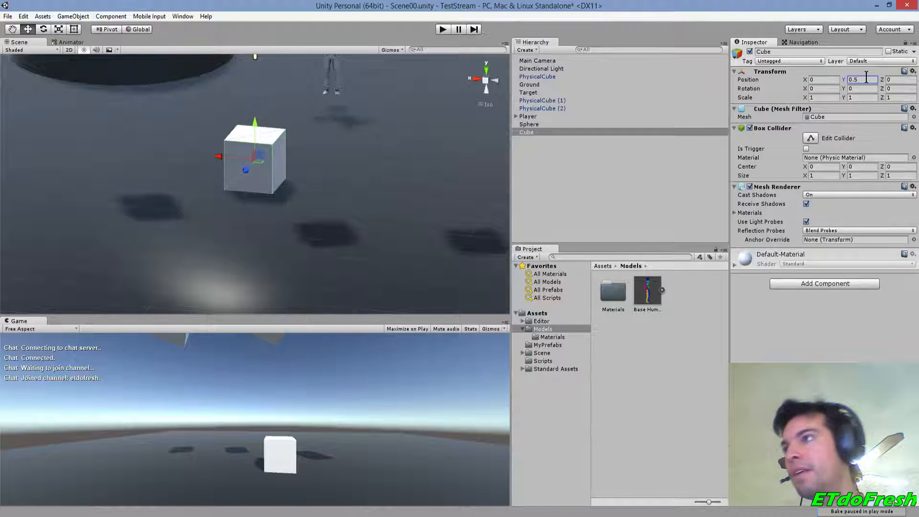
Place the Base Human model beside the cube at about X 0.726 and compare their heights from the front and right views
left_click(652, 306)
left_click_drag(610, 287, 296, 191)
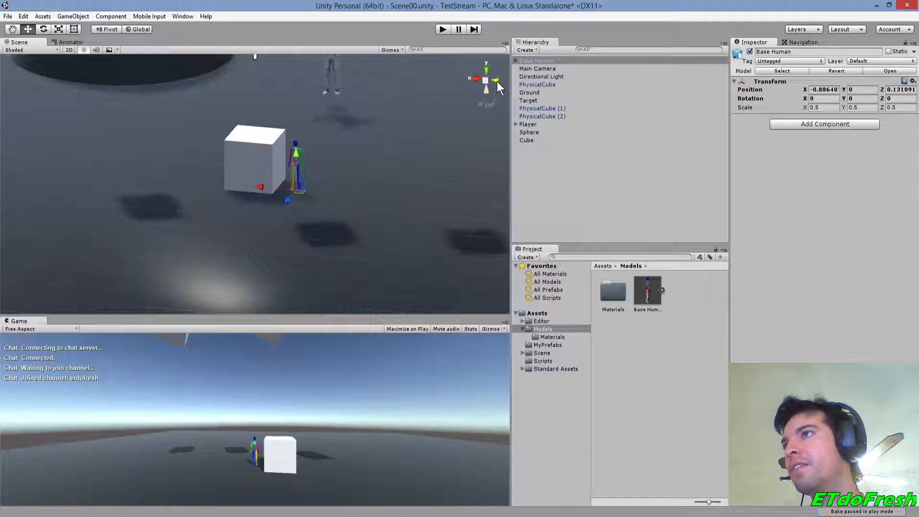
left_click(477, 80)
left_click(477, 79)
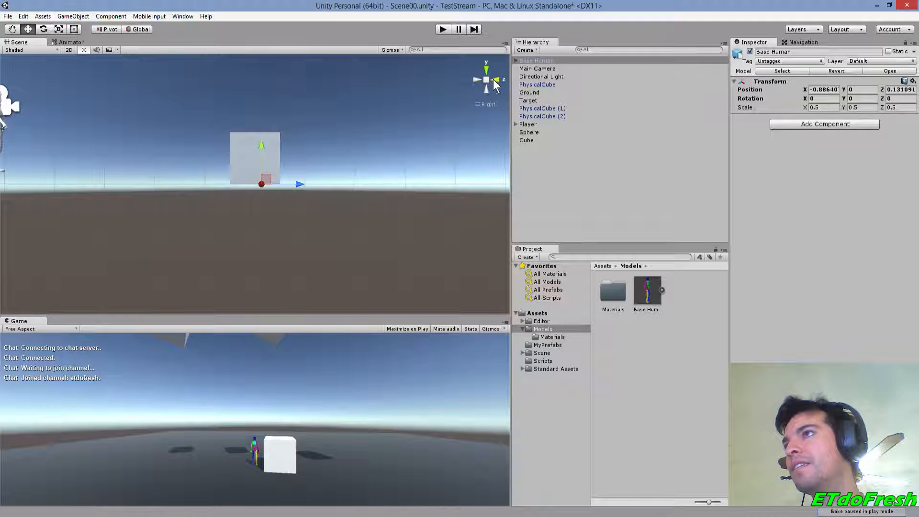
left_click_drag(262, 184, 183, 186)
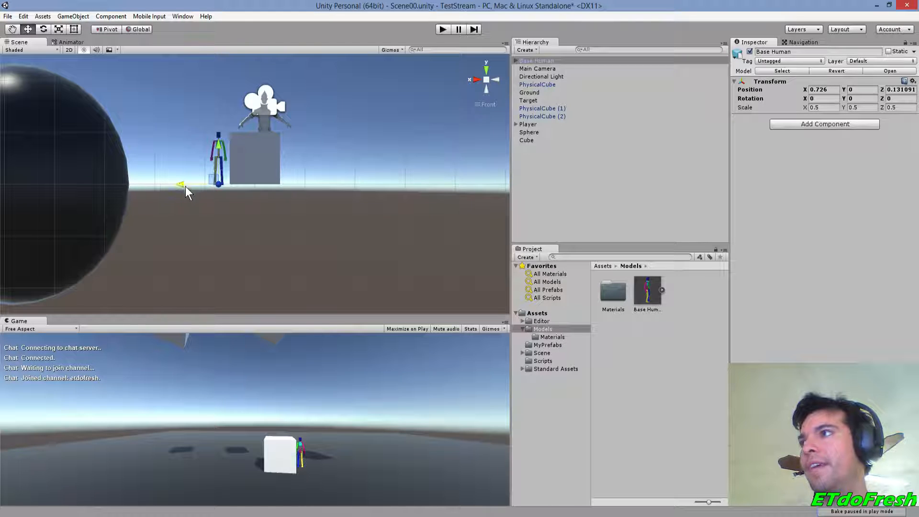
left_click(477, 79)
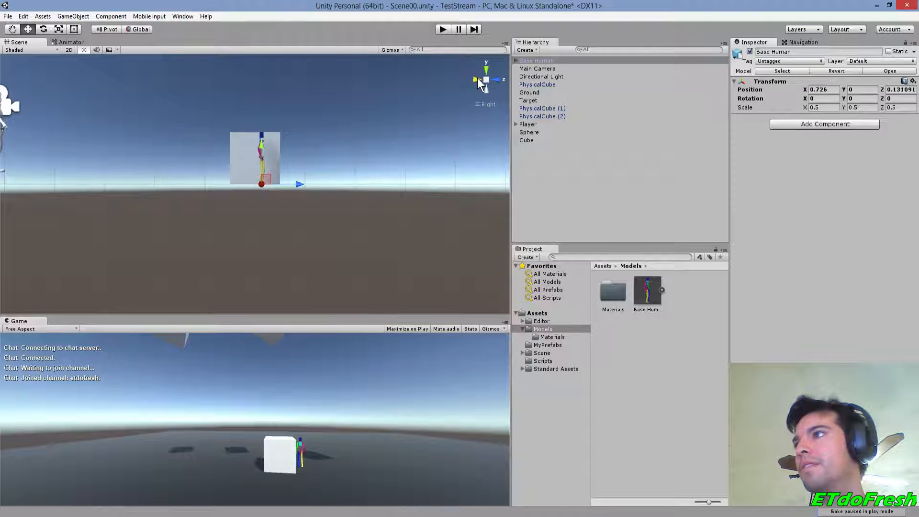
Delete the Base Human instance from the scene and reselect its model asset in Assets\Models
key("Delete")
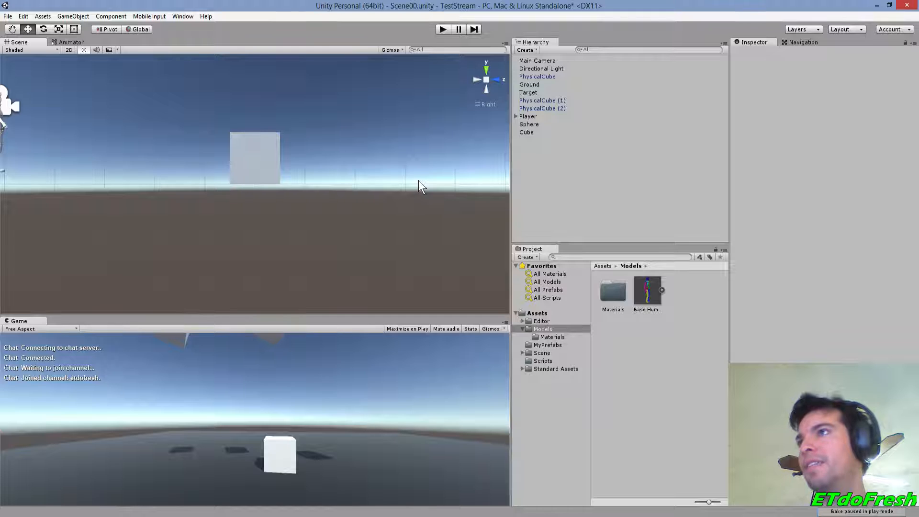
left_click(645, 292)
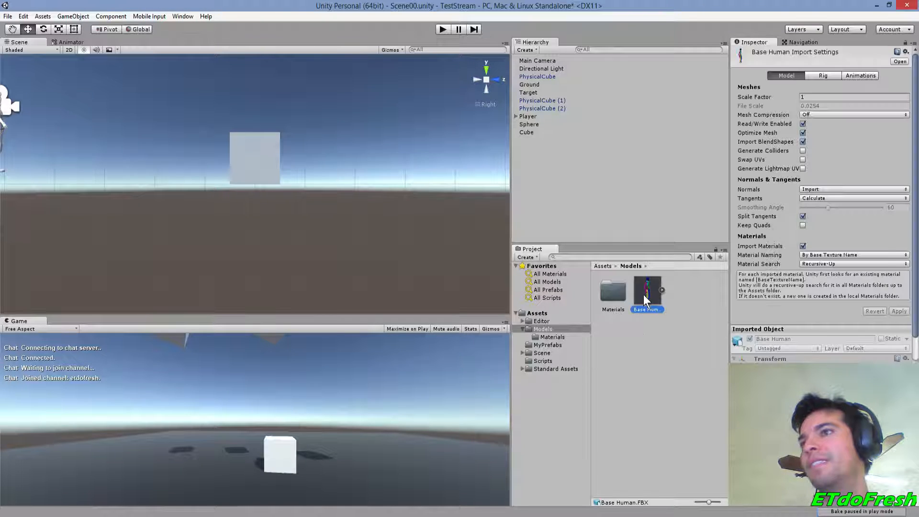
left_click(642, 361)
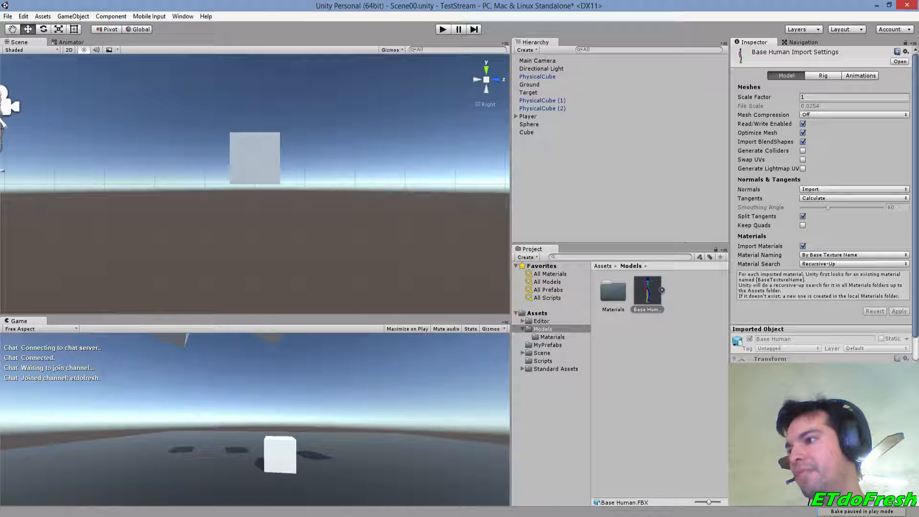
Switch to 3ds Max, ungroup the Base Human group and regroup its body parts under the name Base Human
key("alt+Tab")
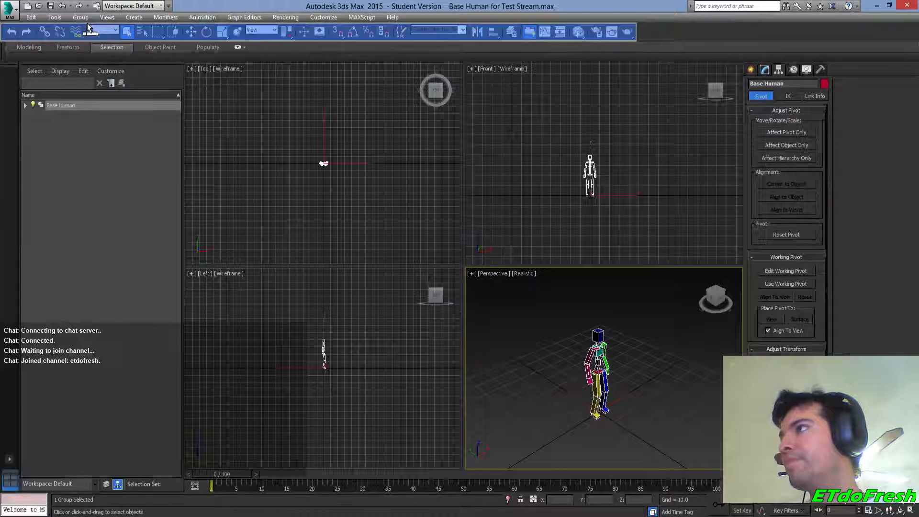
left_click(80, 17)
left_click(96, 41)
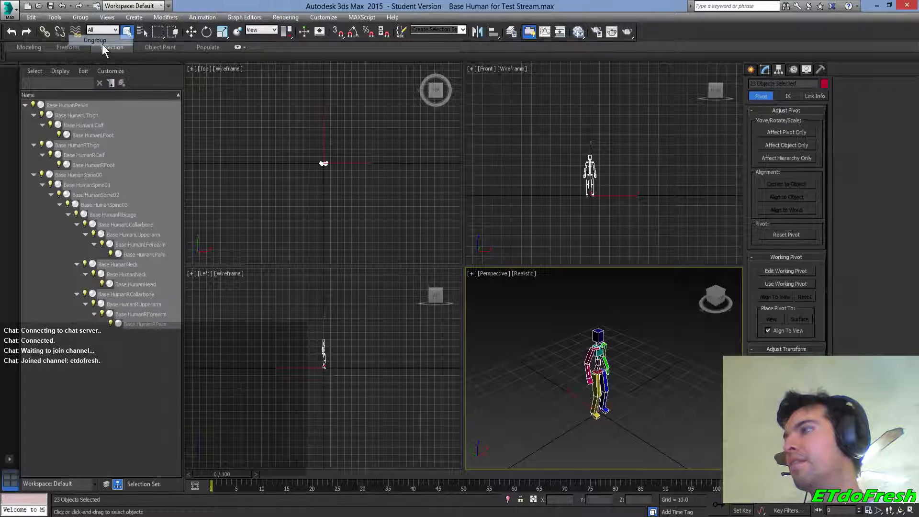
left_click(81, 17)
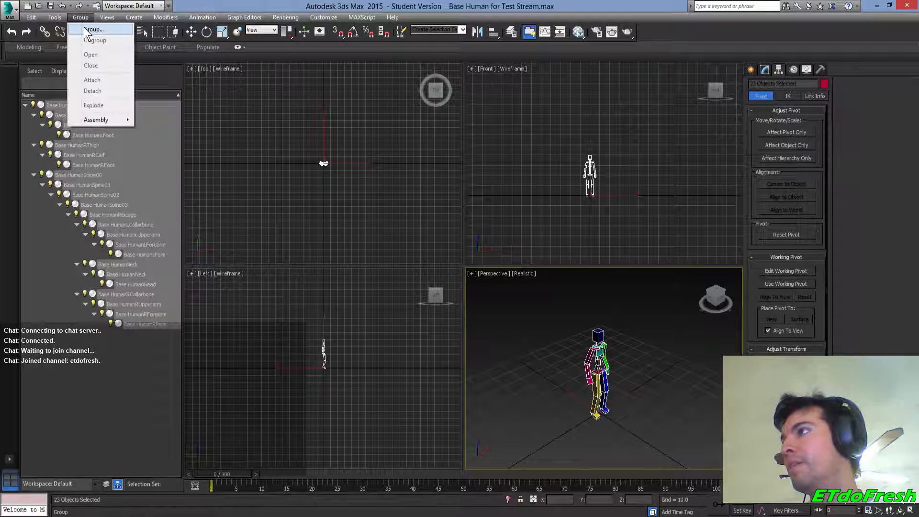
left_click(84, 30)
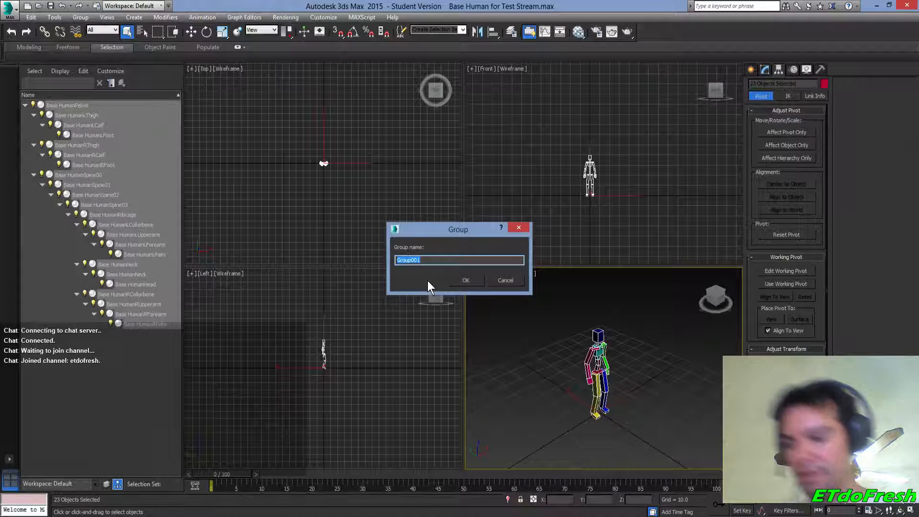
type("Base Human")
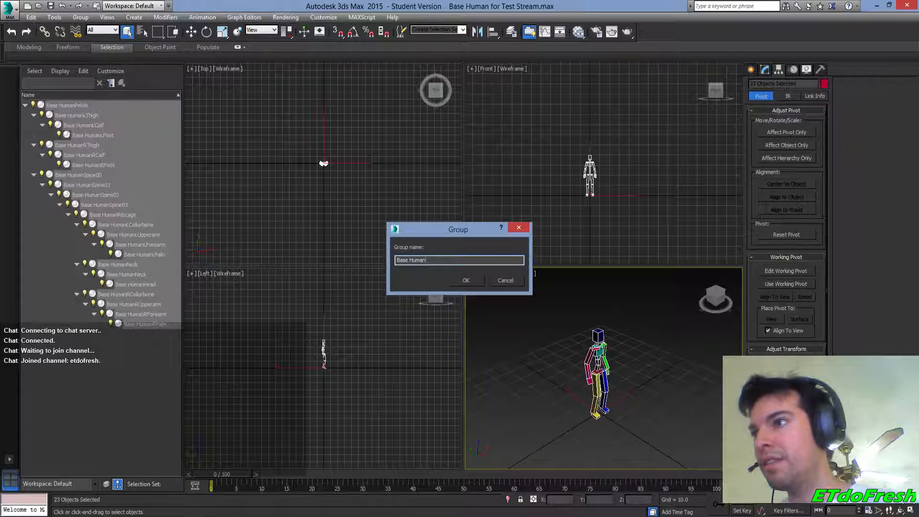
key("Return")
Open the new Base Human group and select its group helper in the scene list
left_click(94, 106)
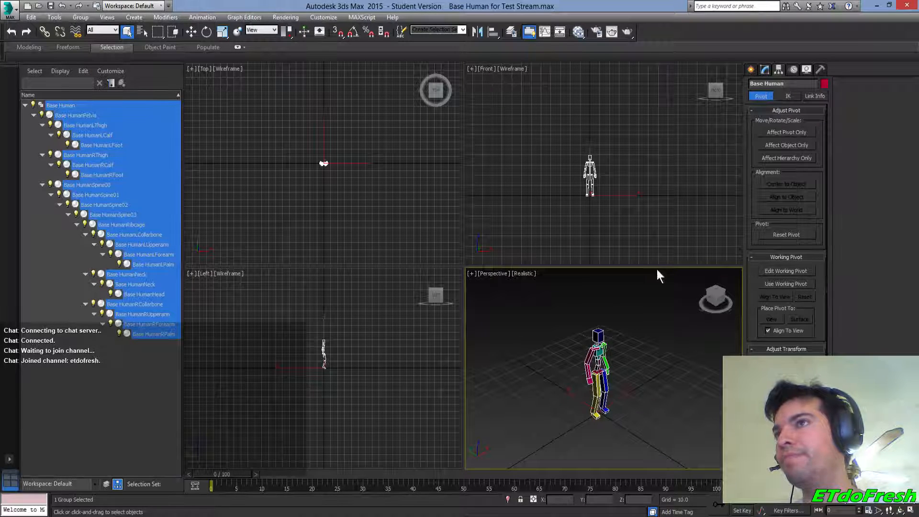
left_click(60, 105)
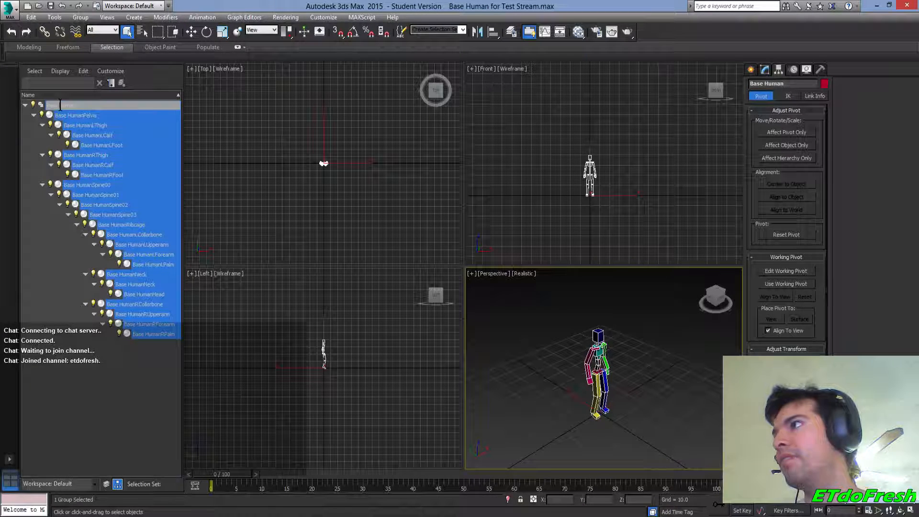
left_click(77, 18)
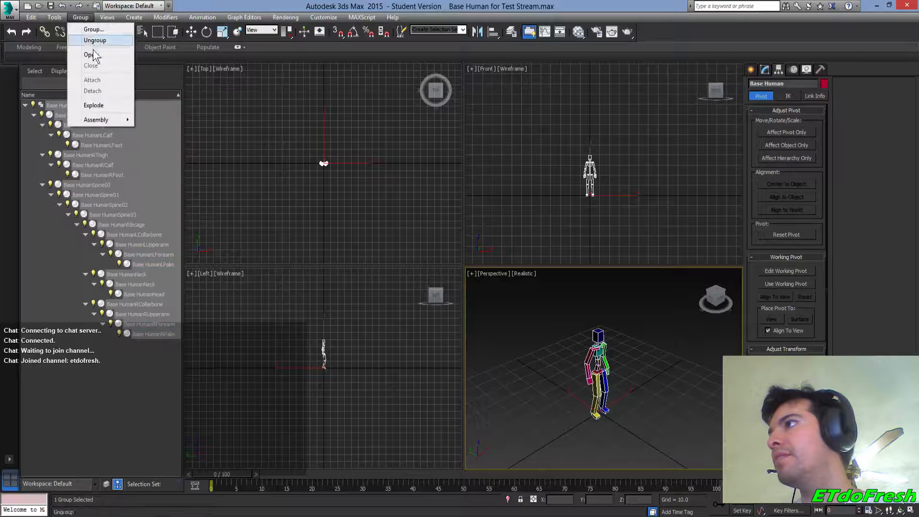
left_click(90, 55)
left_click(56, 106)
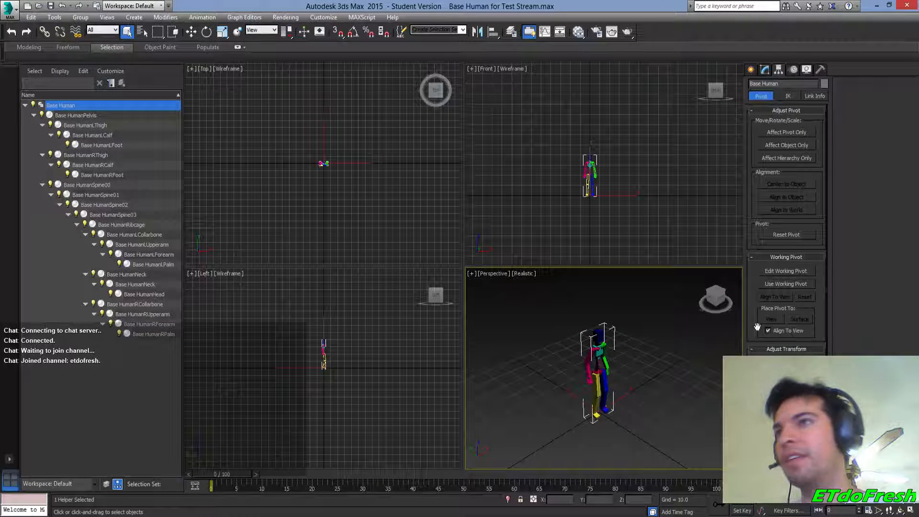
Adjust only the group helper's pivot, moving it to the origin at 0, 0, 0 and rotating it 90 degrees about X
left_click(798, 131)
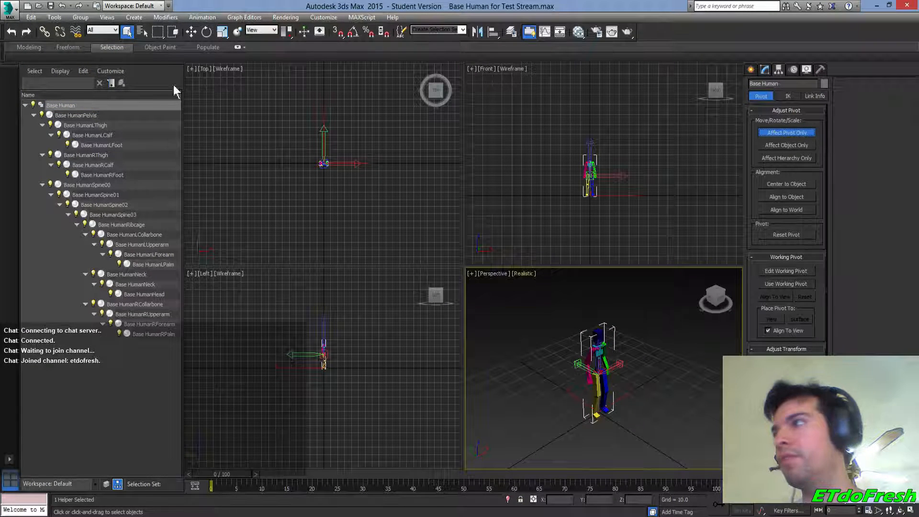
left_click(191, 32)
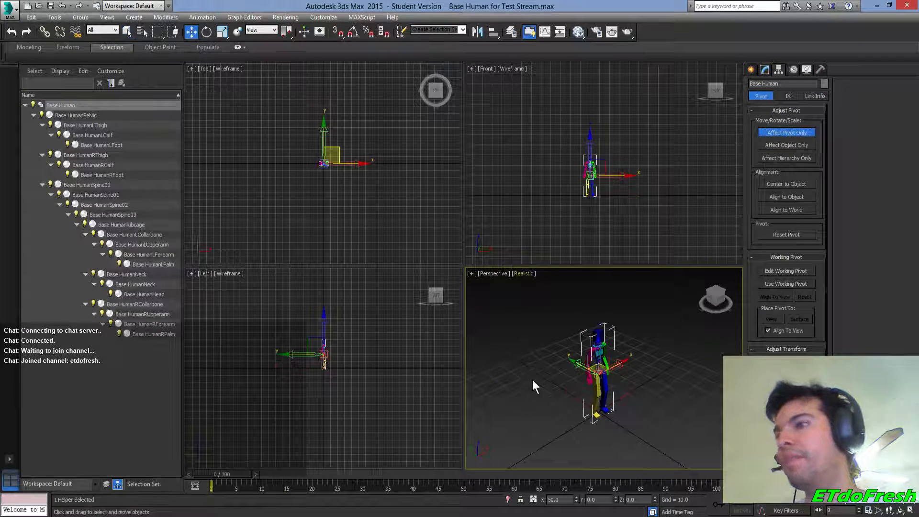
right_click(575, 499)
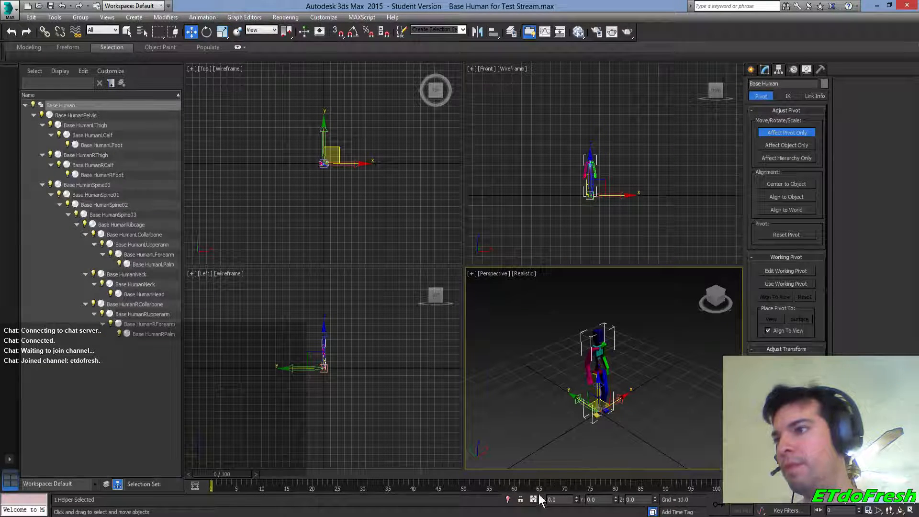
left_click(206, 32)
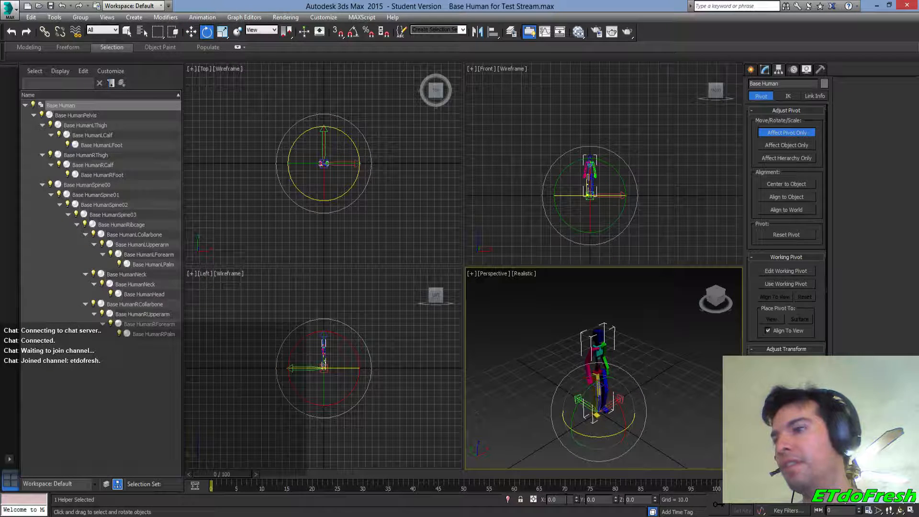
type("90")
key("Return")
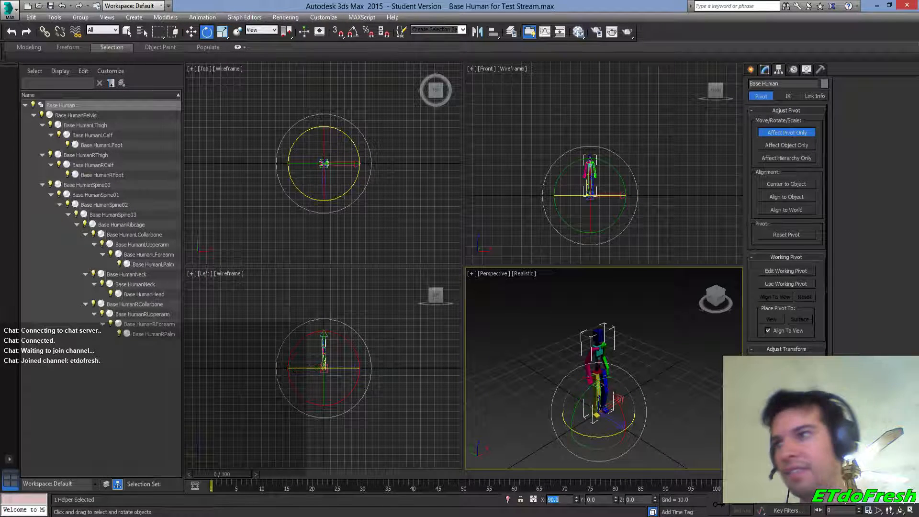
left_click(785, 133)
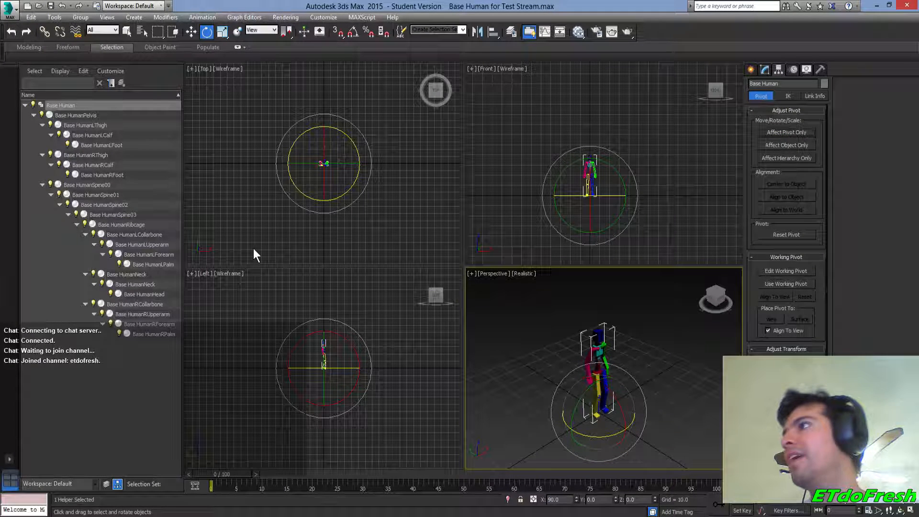
Close the Base Human group and pick it in the scene list
left_click(81, 17)
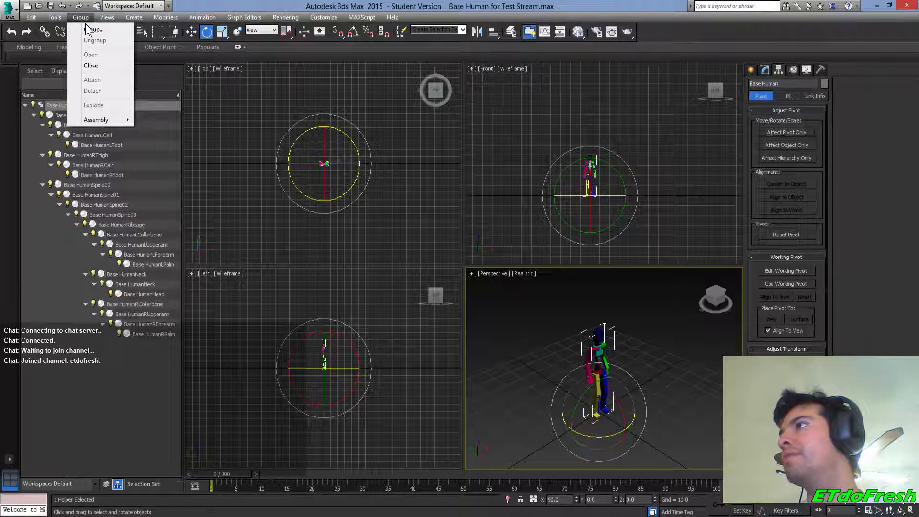
left_click(86, 24)
left_click(505, 280)
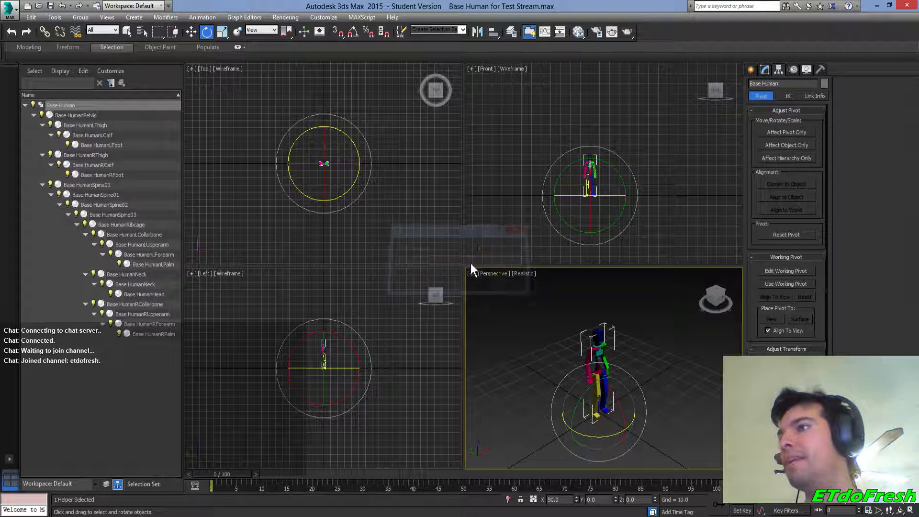
left_click(79, 18)
left_click(105, 65)
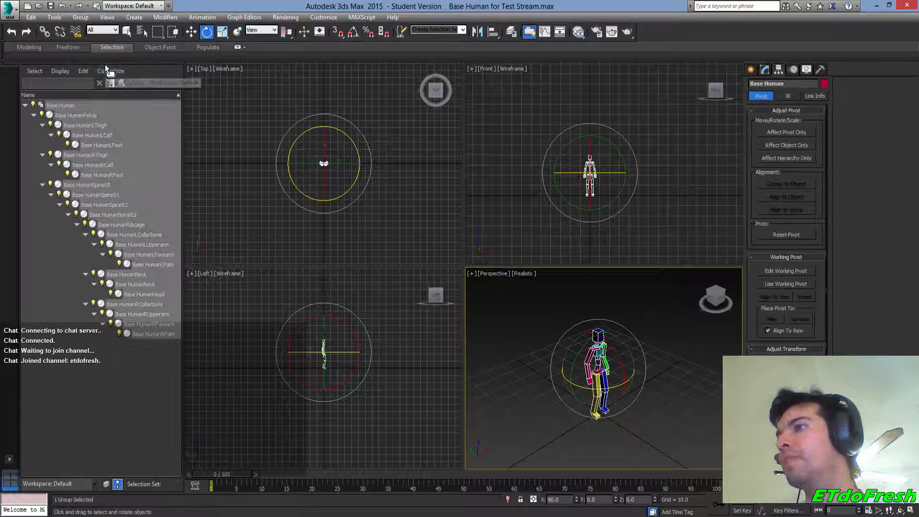
left_click(26, 102)
left_click(63, 106)
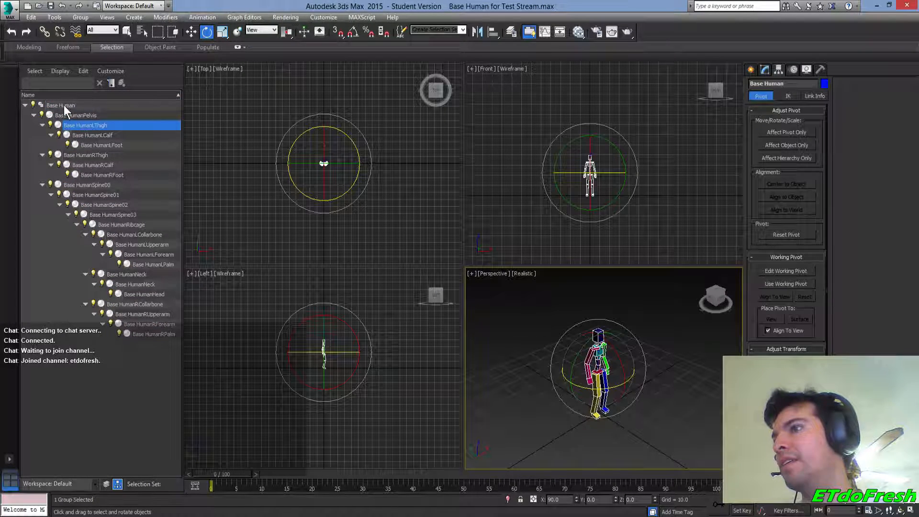
Export the Base Human group over the existing Base Human.FBX using the Unity (No Animation) preset, and switch back to Unity
left_click(26, 105)
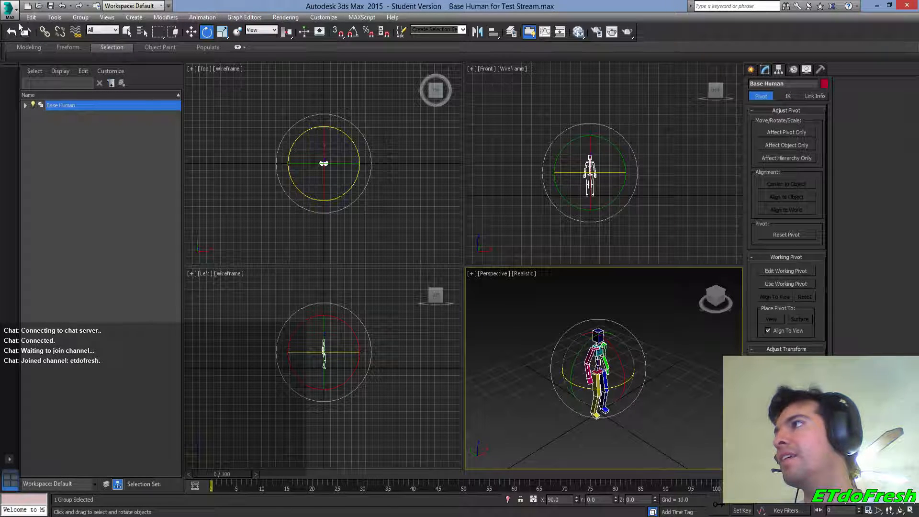
left_click(9, 9)
mouse_move(55, 170)
left_click(101, 79)
double_click(103, 80)
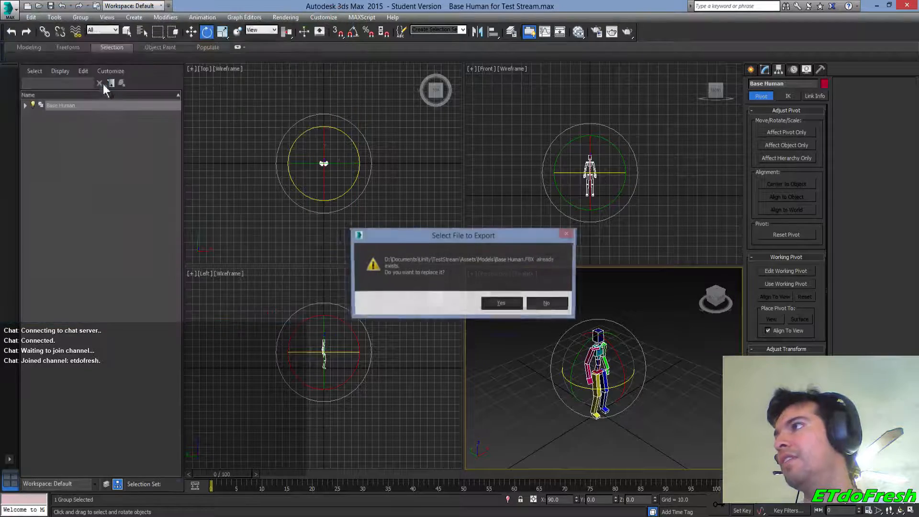
left_click(506, 302)
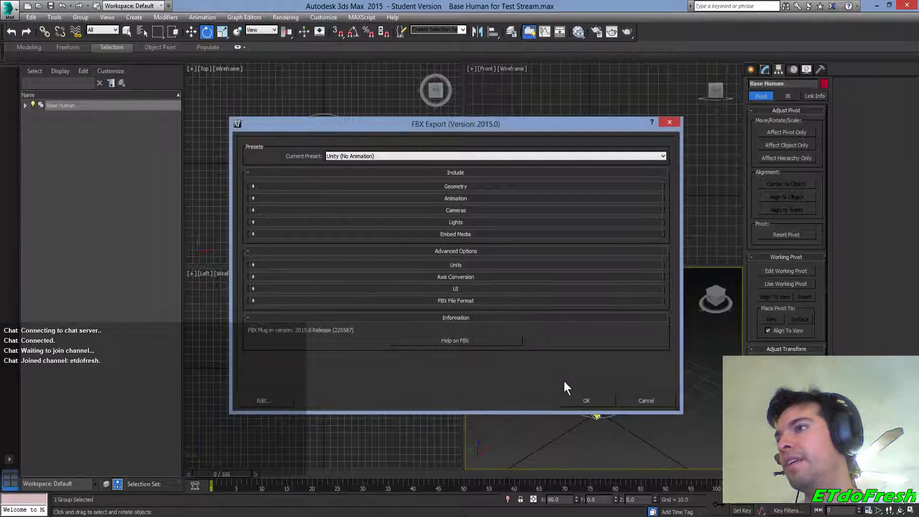
left_click(594, 399)
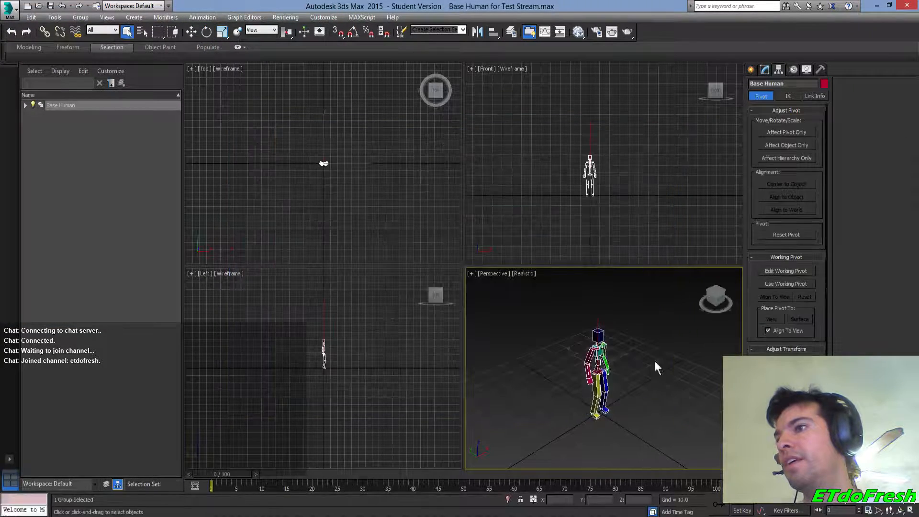
left_click(874, 6)
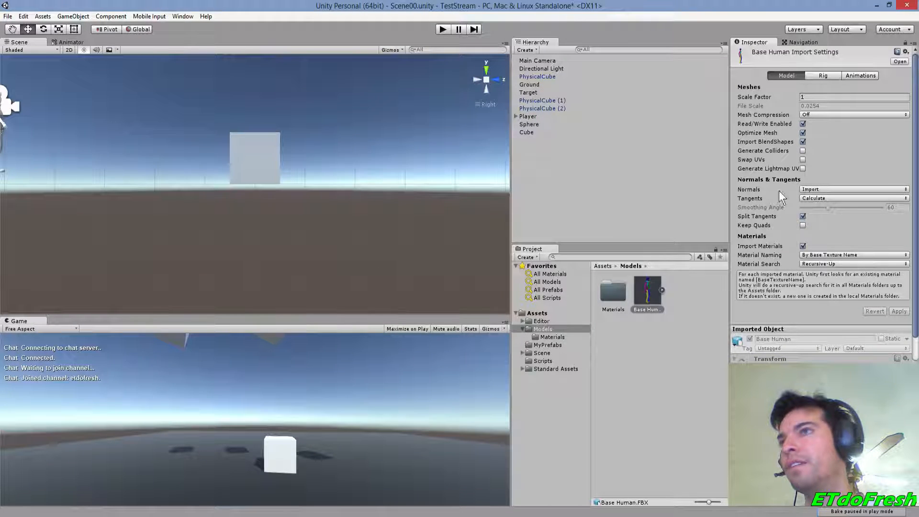
Place the Base Human model in the scene beside the cube, at about 0.758 on X
left_click(644, 292)
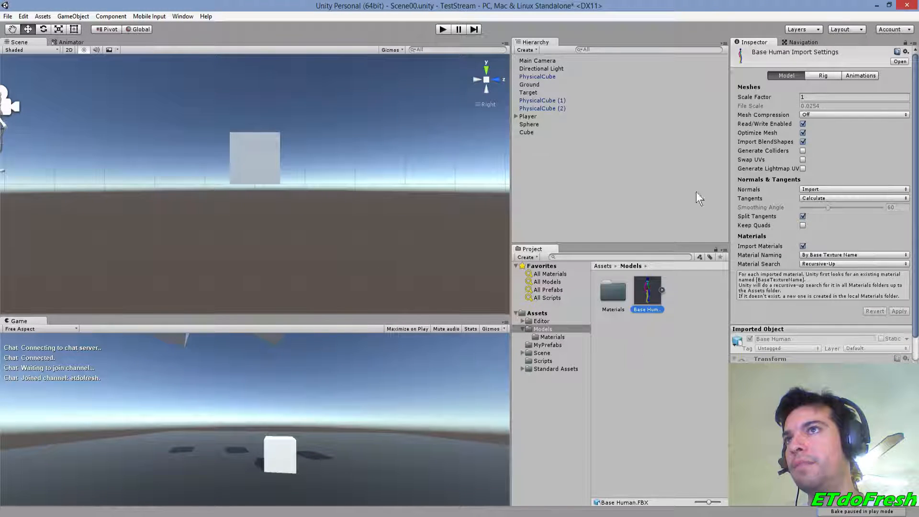
left_click_drag(648, 298, 254, 182)
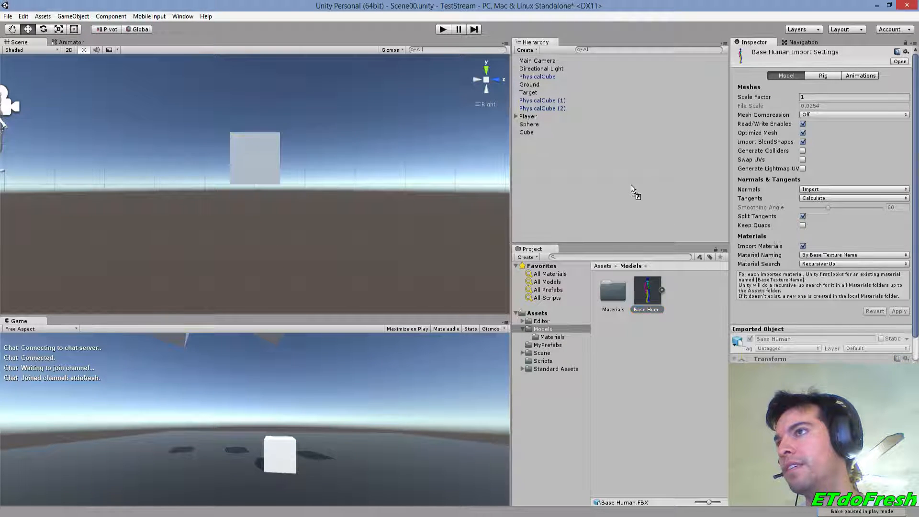
left_click(497, 80)
left_click_drag(218, 185, 180, 184)
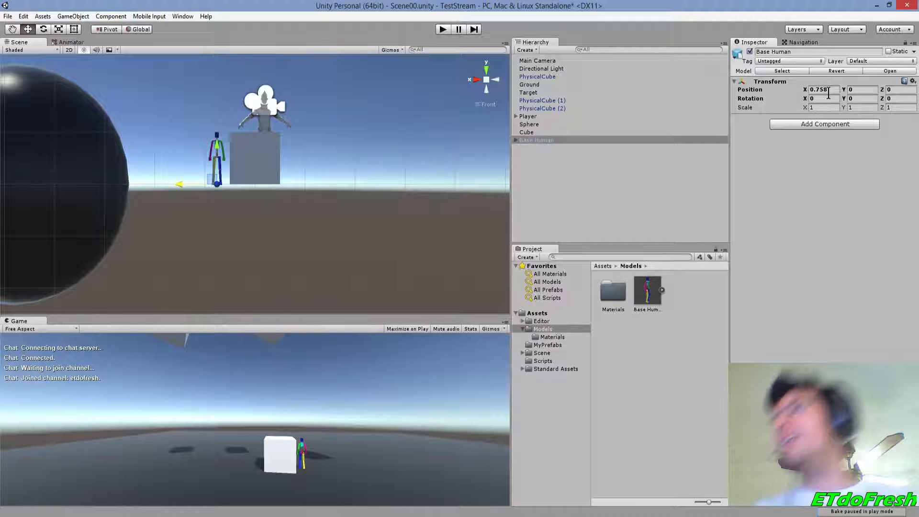
left_click(474, 80)
left_click_drag(361, 162, 154, 203, "alt")
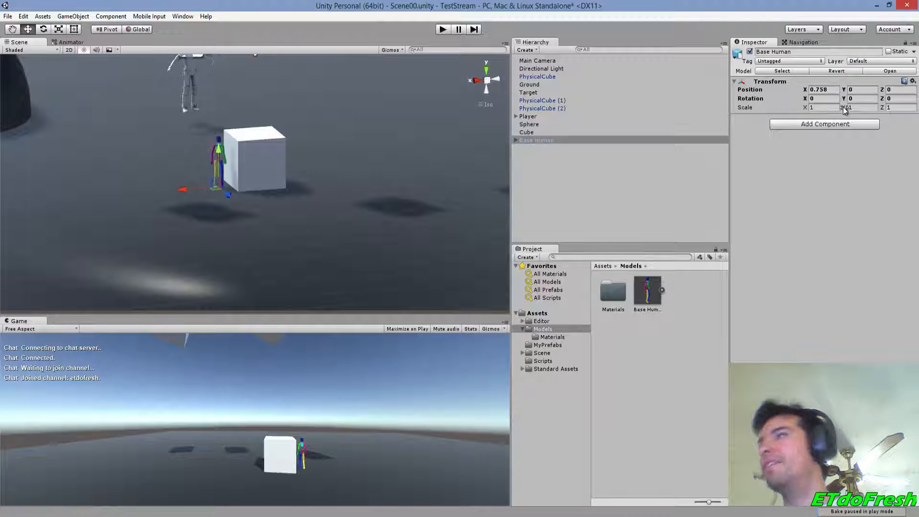
Set the Base Human's scale to 2, 2, 2 and move it farther from the cube, to about 1.177 on X
left_click(824, 107)
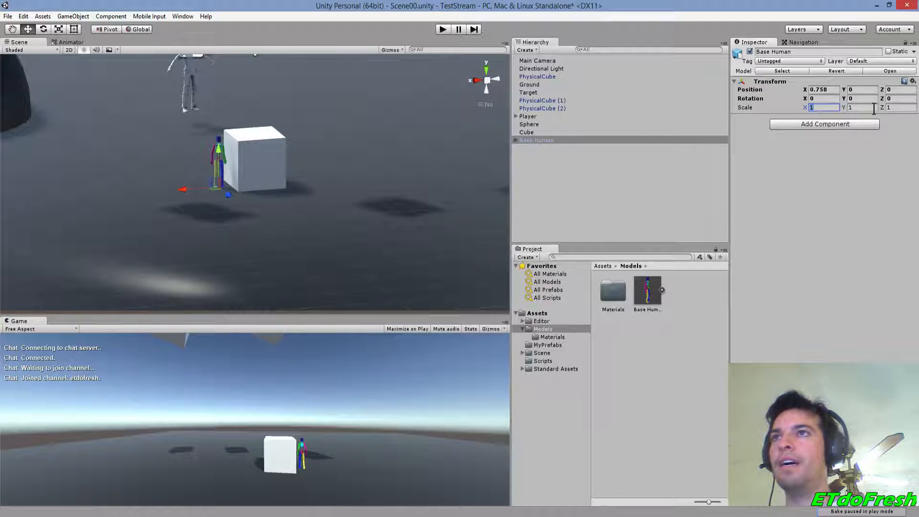
type("2")
key("Tab")
type("2")
key("Tab")
type("2")
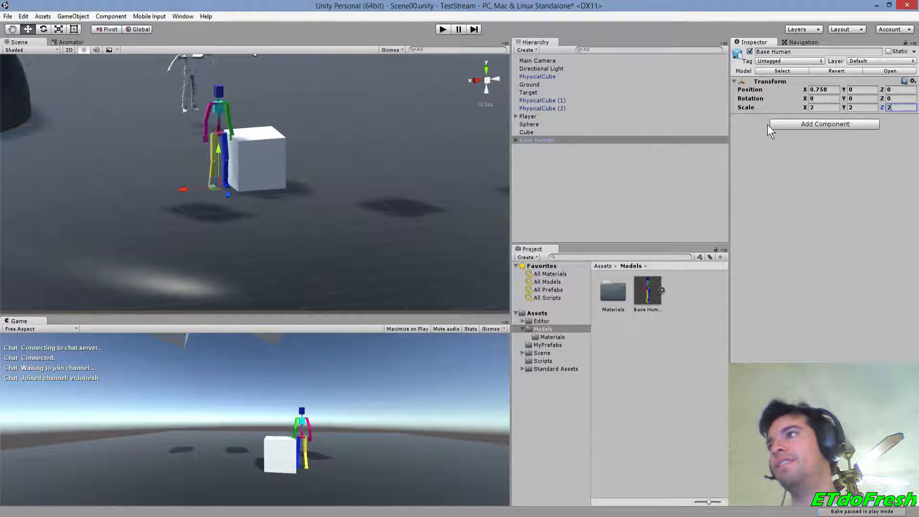
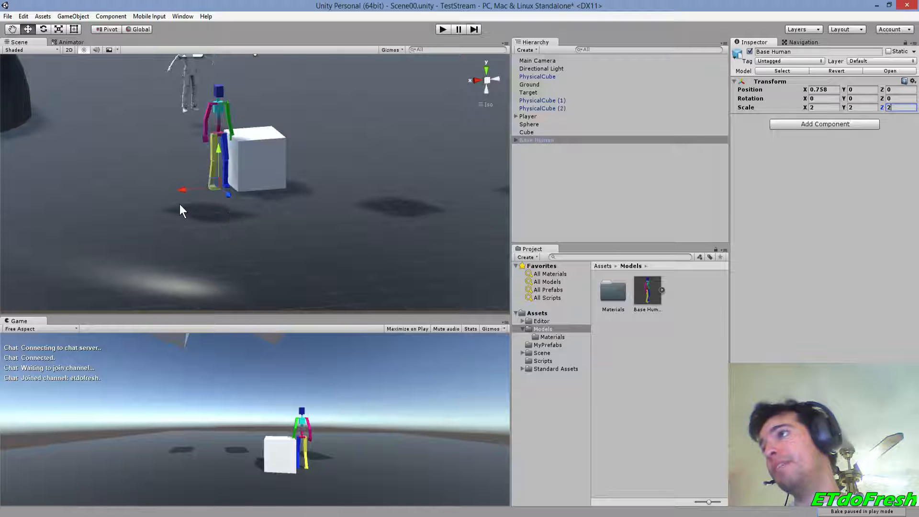
left_click_drag(182, 186, 162, 209)
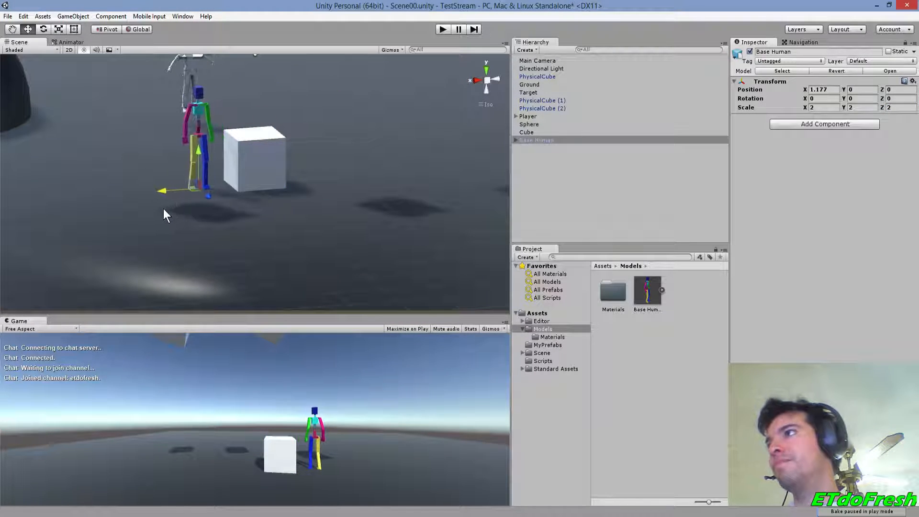
Try placing Ethan beside the Base Human for a height comparison, and undo the moves
left_click(191, 70)
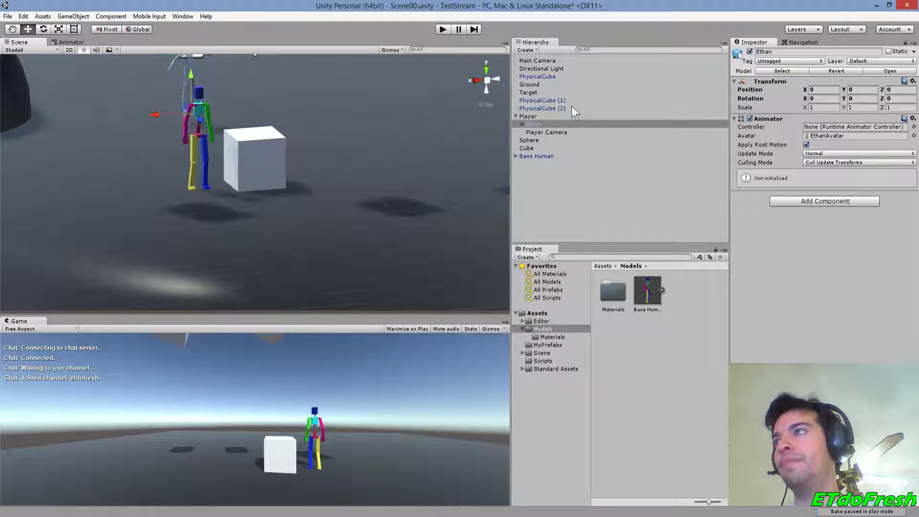
left_click_drag(200, 120, 137, 213)
left_click_drag(170, 138, 167, 152)
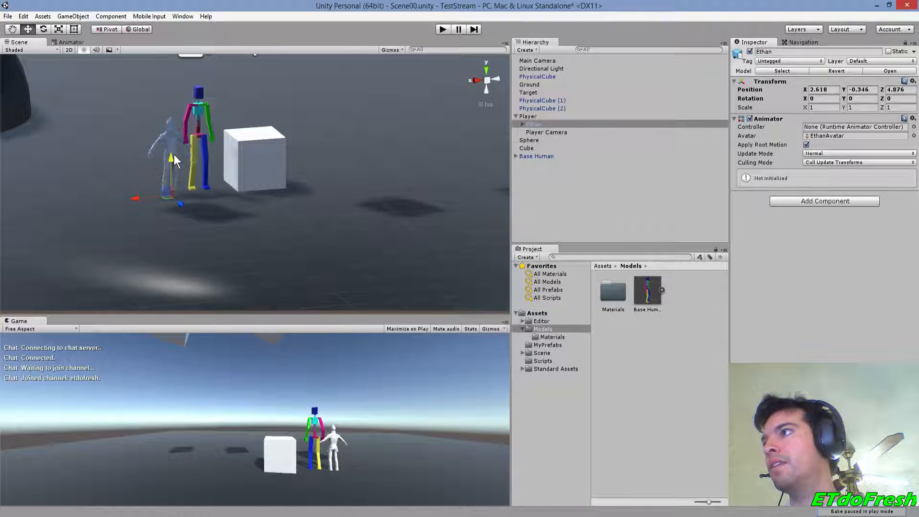
left_click_drag(176, 152, 177, 150)
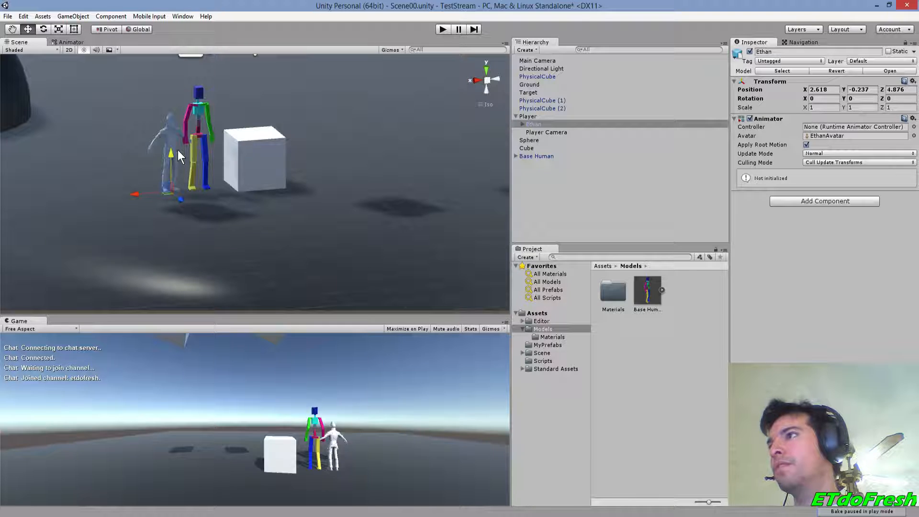
key("ctrl+z")
key("ctrl+z")
key("ctrl+z")
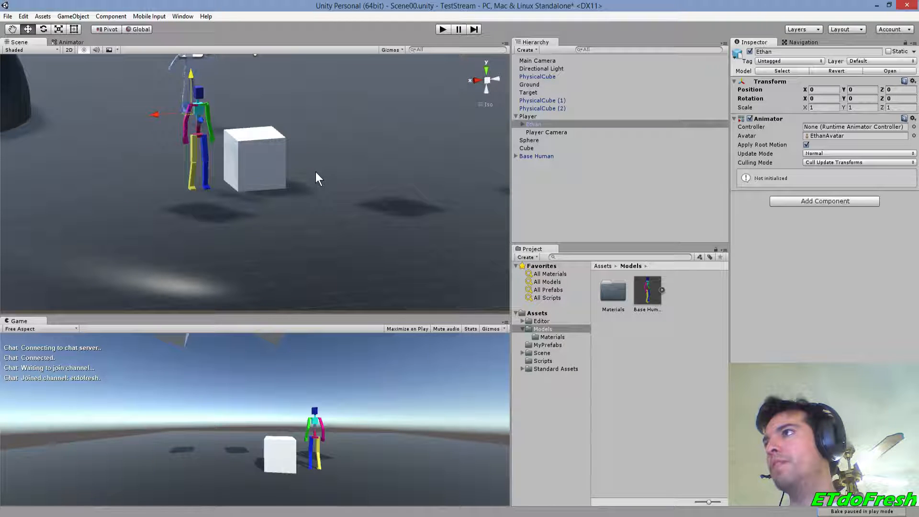
Delete the Base Human instance and the Cube from the scene
left_click(528, 116)
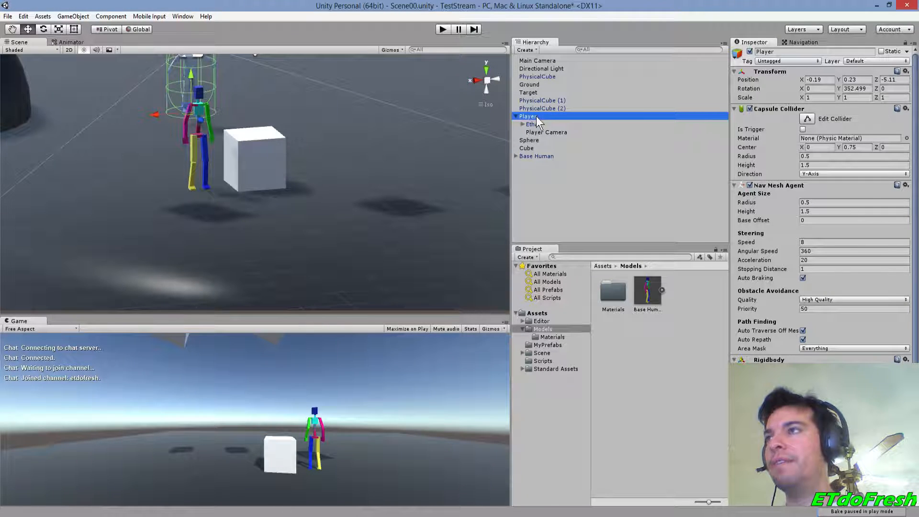
left_click(538, 155)
key("Delete")
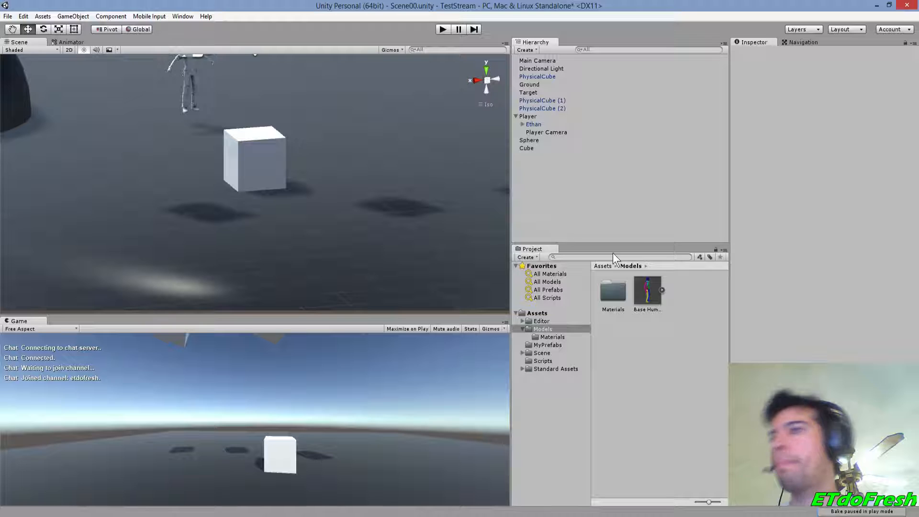
left_click(526, 150)
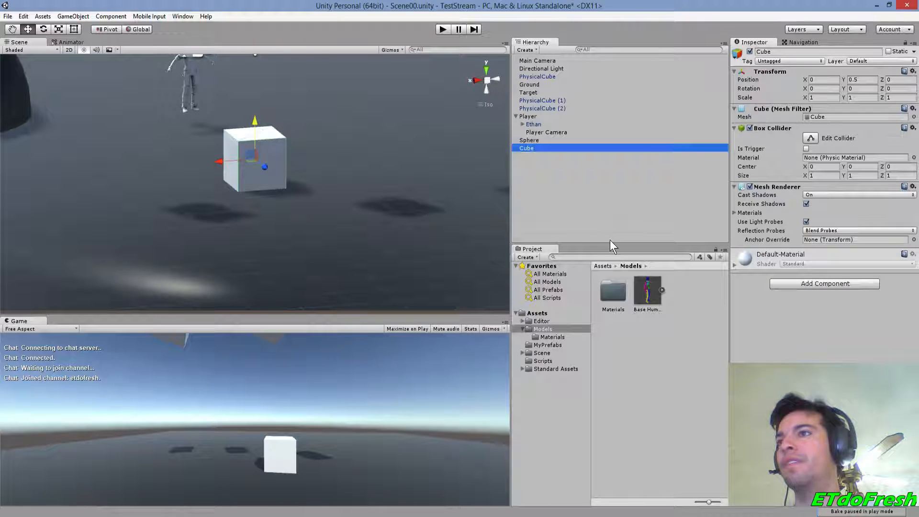
key("Delete")
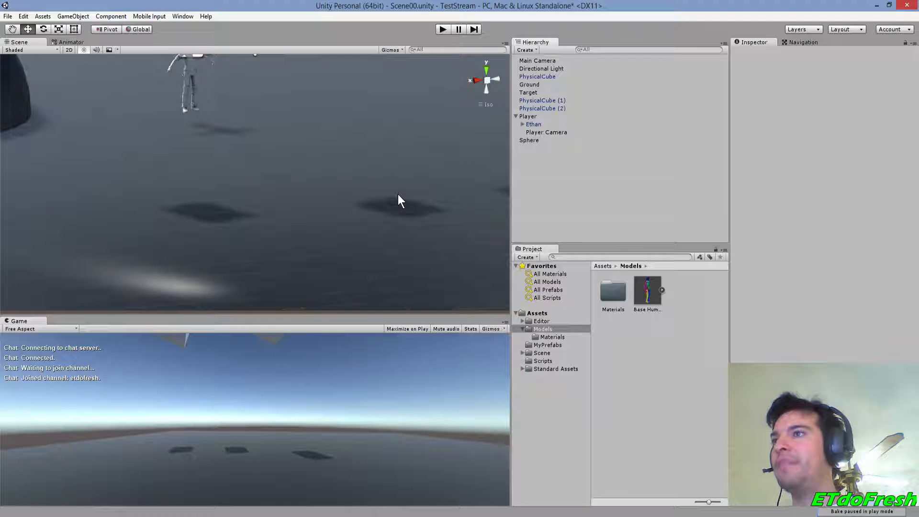
Add the Base Human model to the scene as a child of Player
middle_click_drag(278, 191, 301, 251)
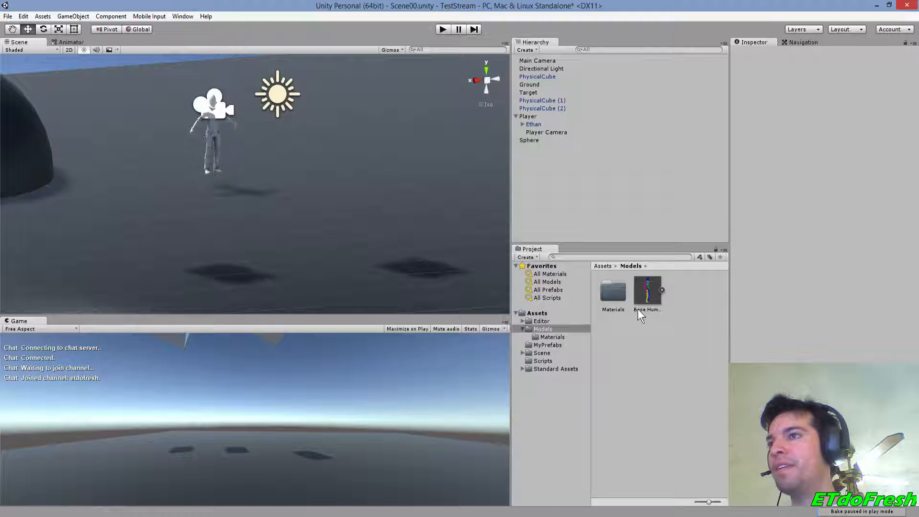
left_click_drag(652, 292, 534, 117)
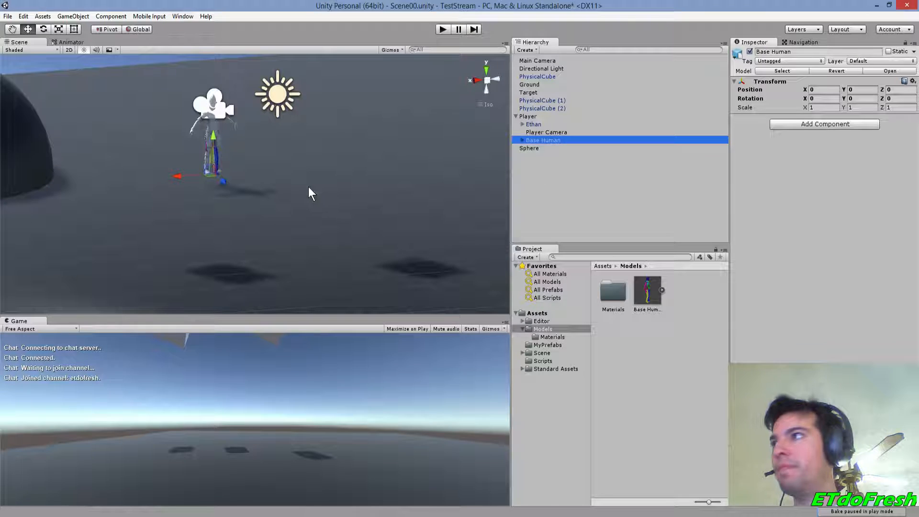
middle_click_drag(210, 161, 271, 197)
scroll(295, 197, "up", 11)
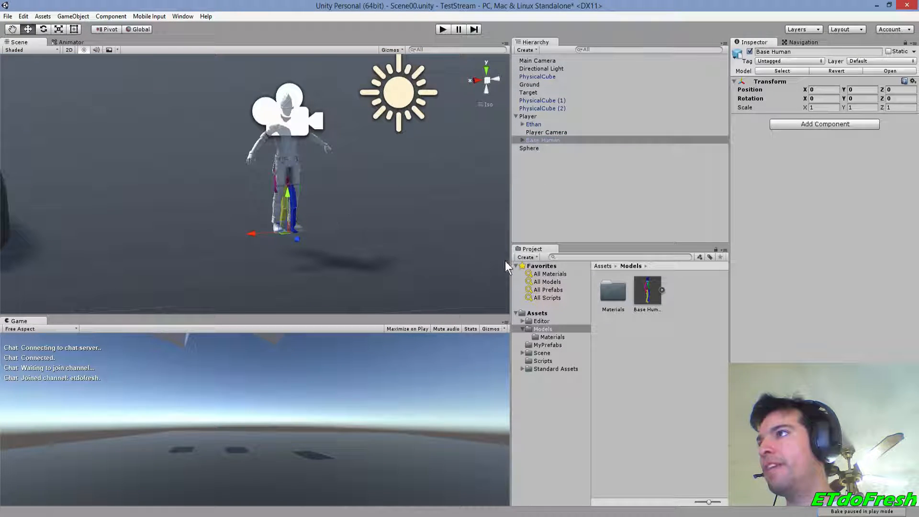
Set the Base Human's scale to 1.5 on X, Y and Z
left_click_drag(843, 109, 855, 108)
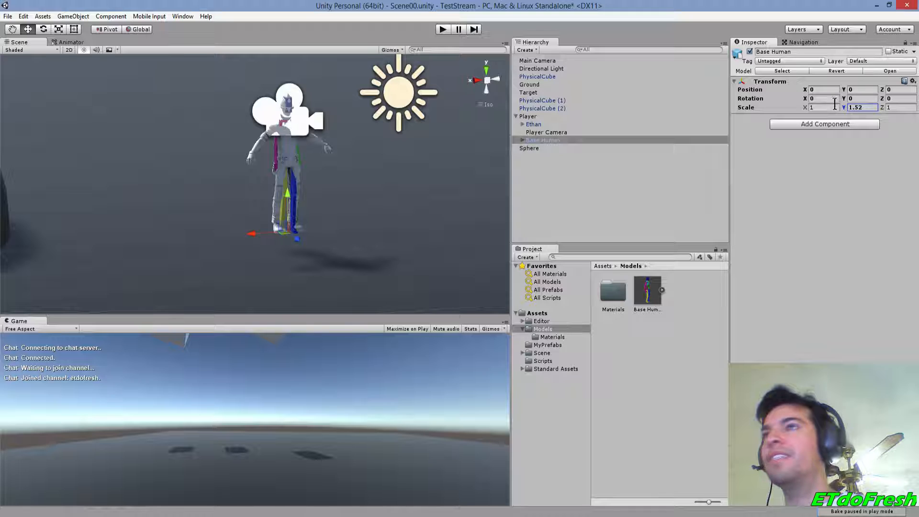
left_click(853, 108)
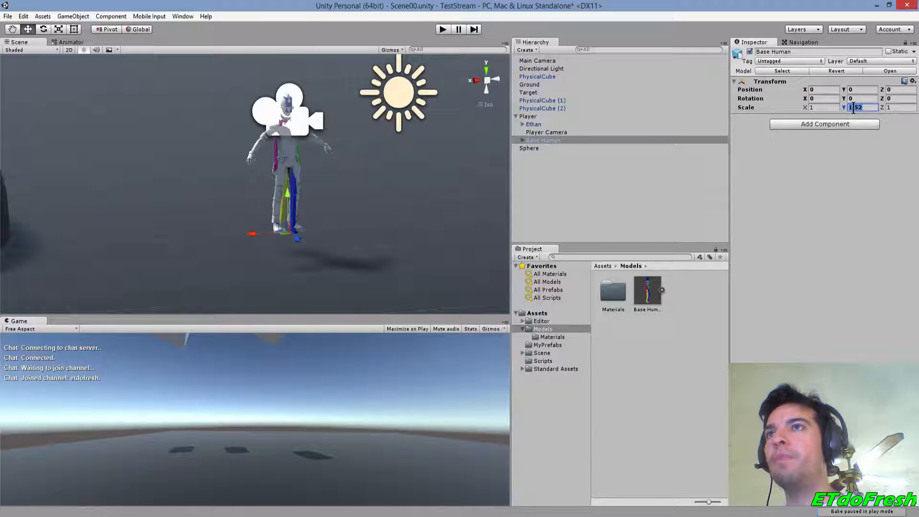
type("1.5")
key("shift+Tab")
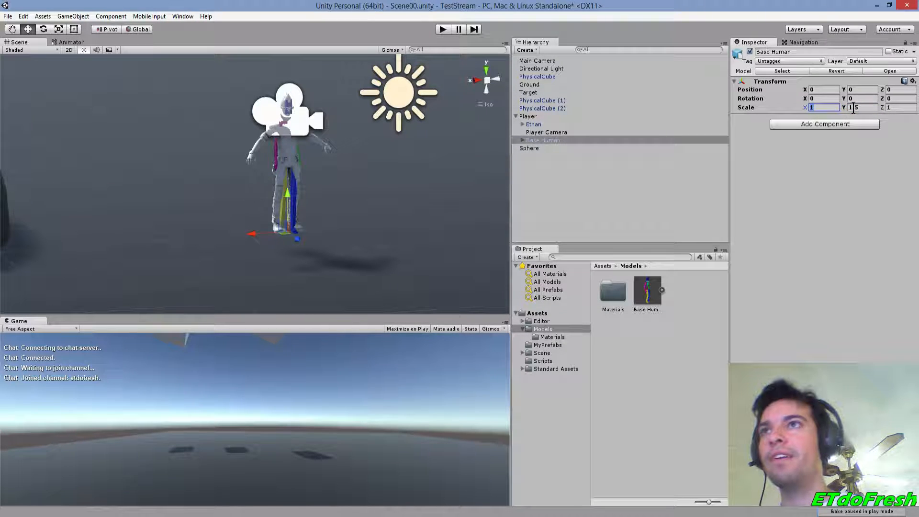
type("4.5")
key("BackSpace")
key("BackSpace")
key("BackSpace")
type("1.5")
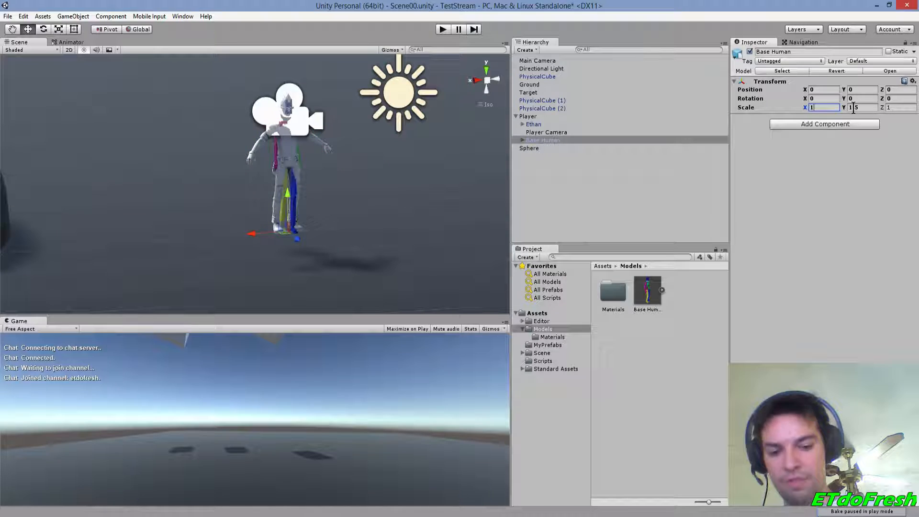
key("Tab")
key("Tab")
type("1.5")
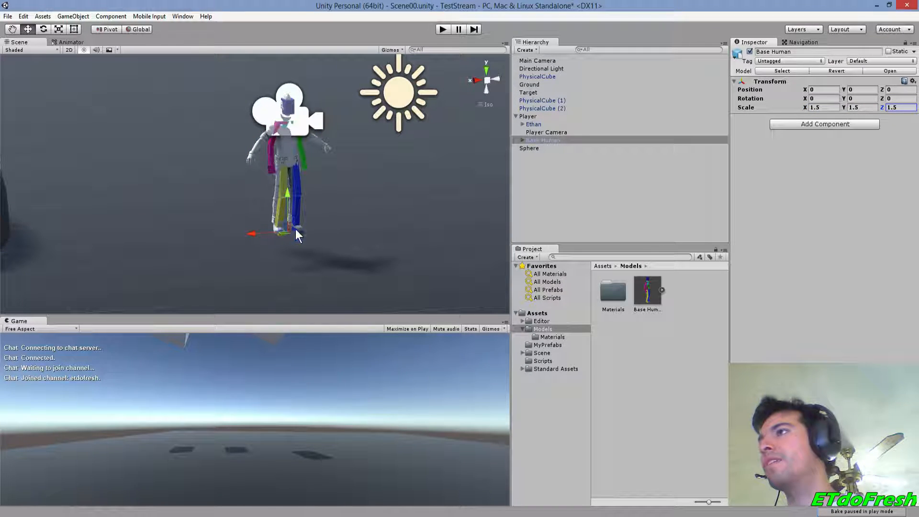
Examine from the front and the side how the Base Human lines up with Ethan in height and position
left_click(476, 80)
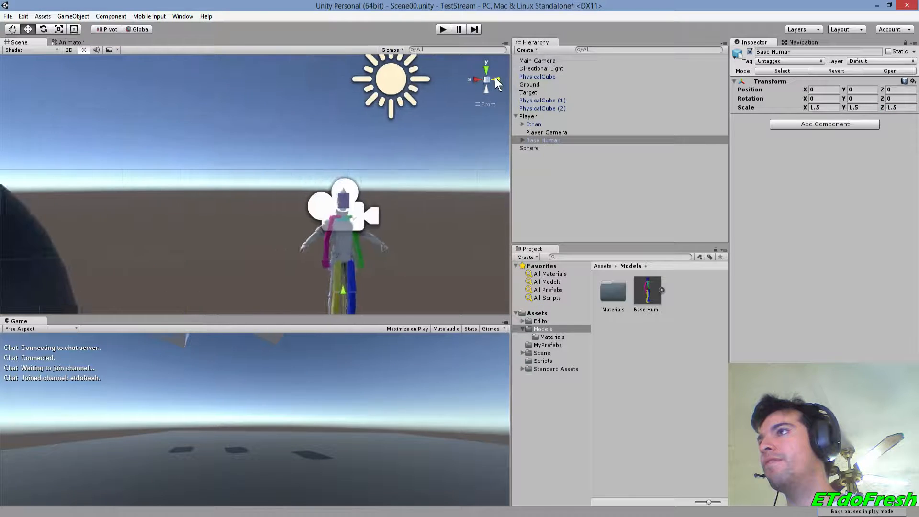
double_click(550, 138)
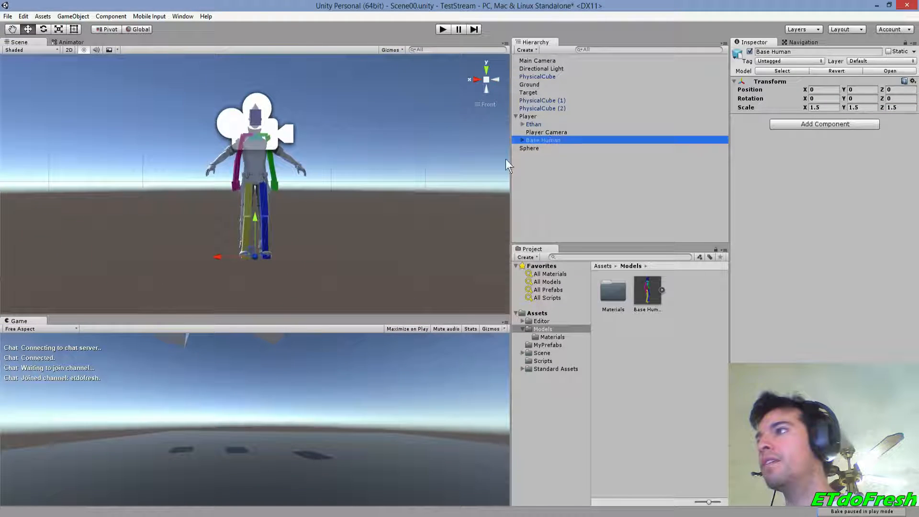
middle_click_drag(278, 184, 326, 194)
scroll(326, 194, "up", 3)
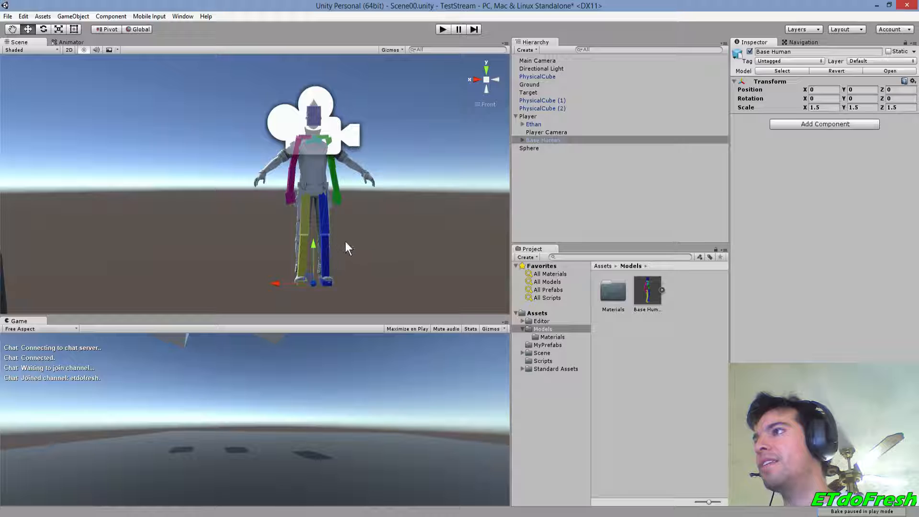
scroll(342, 240, "up", 1)
middle_click_drag(346, 234, 321, 234)
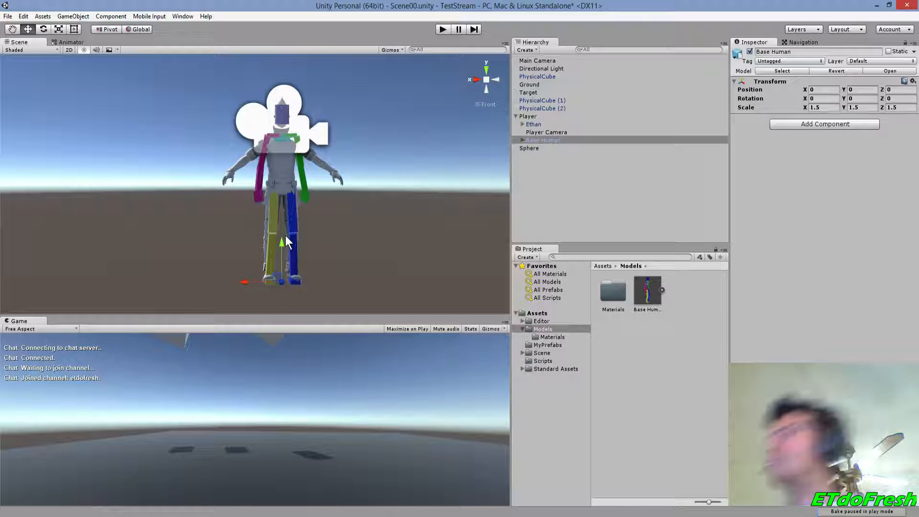
left_click(476, 80)
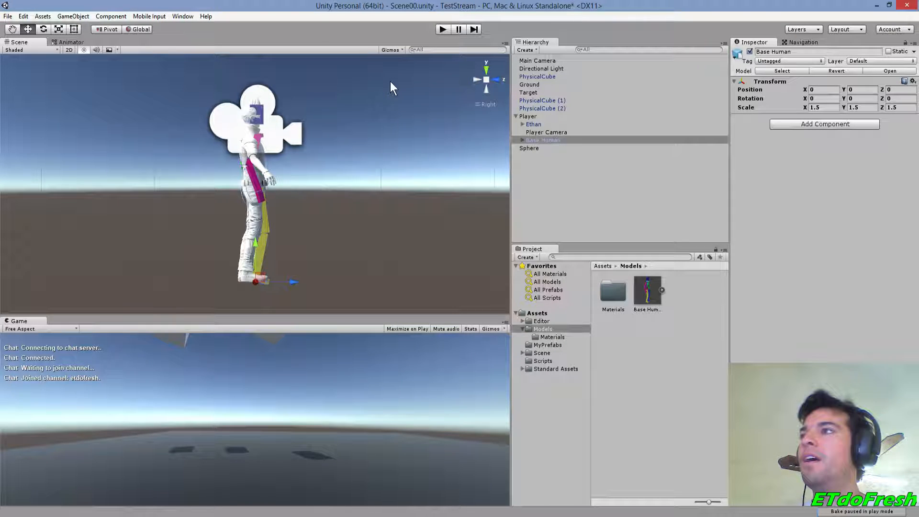
Remove the Animator component from Ethan and deactivate the Ethan object under Player
left_click(530, 124)
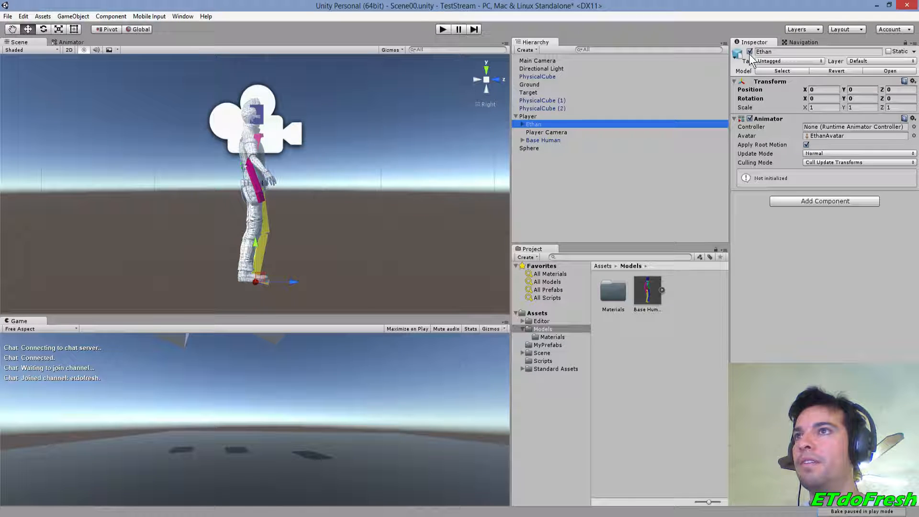
left_click(912, 118)
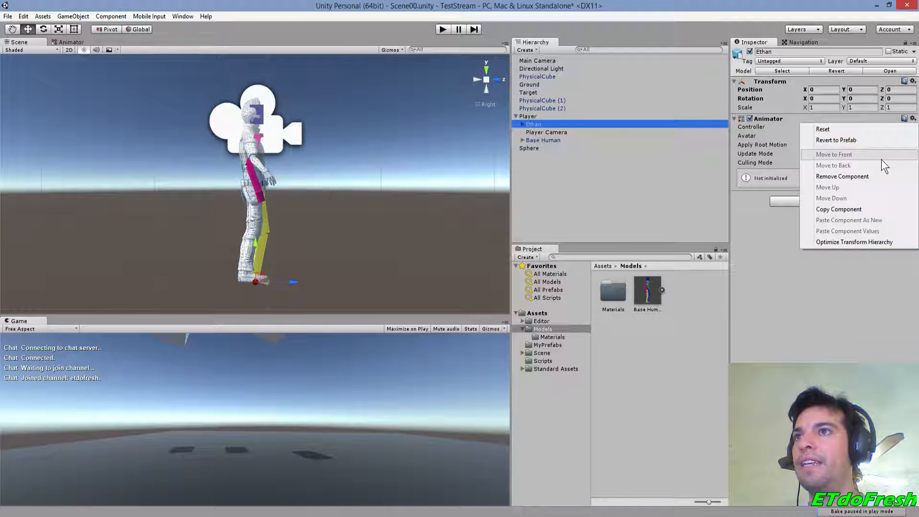
left_click(869, 175)
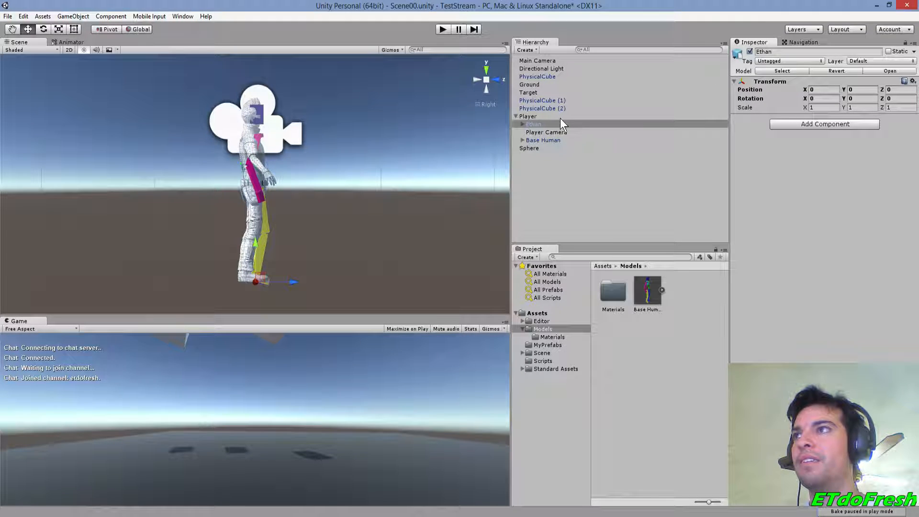
left_click(555, 137)
left_click(536, 123)
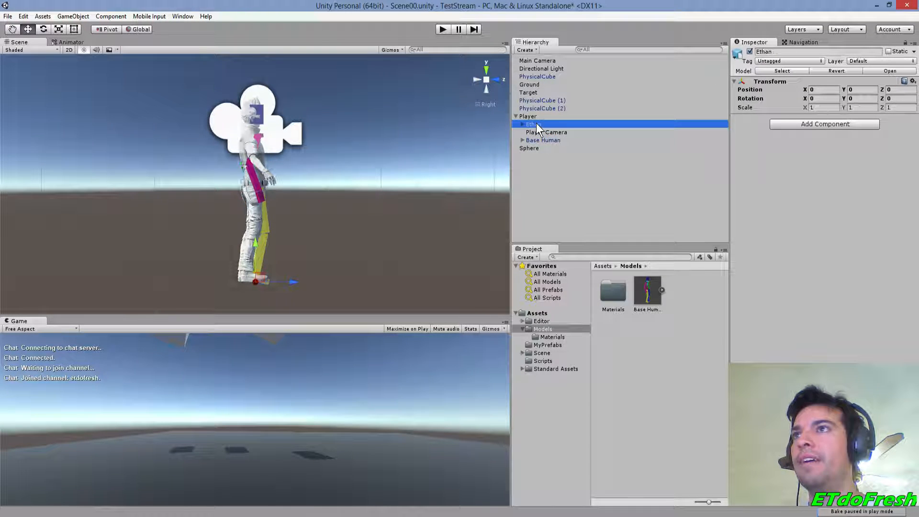
left_click(748, 52)
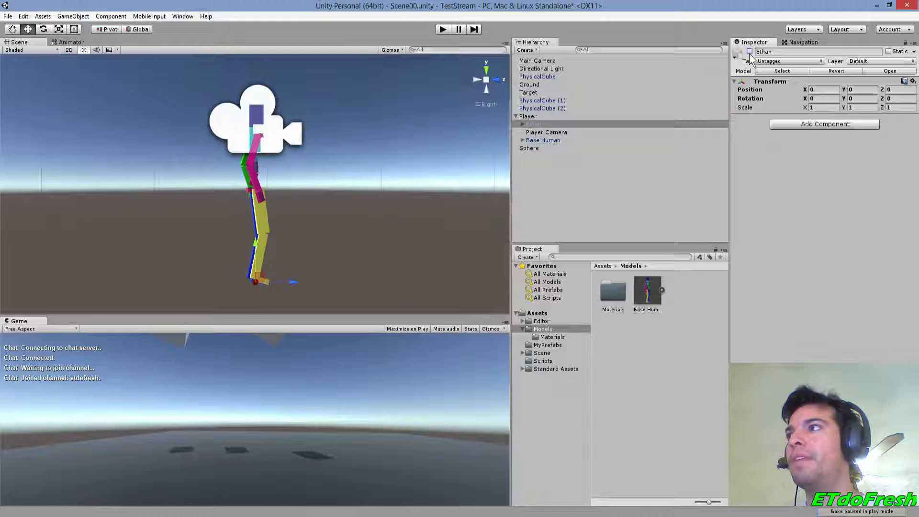
Set the Base Human model's rig animation type to Humanoid, keep its avatar definition as Create From This Model, and apply the import settings
left_click(546, 139)
left_click(641, 292)
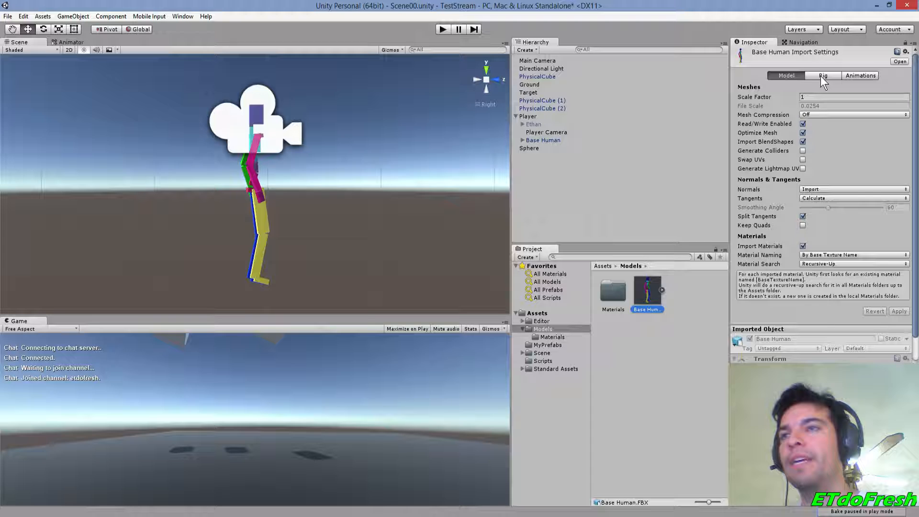
left_click(820, 76)
left_click(837, 85)
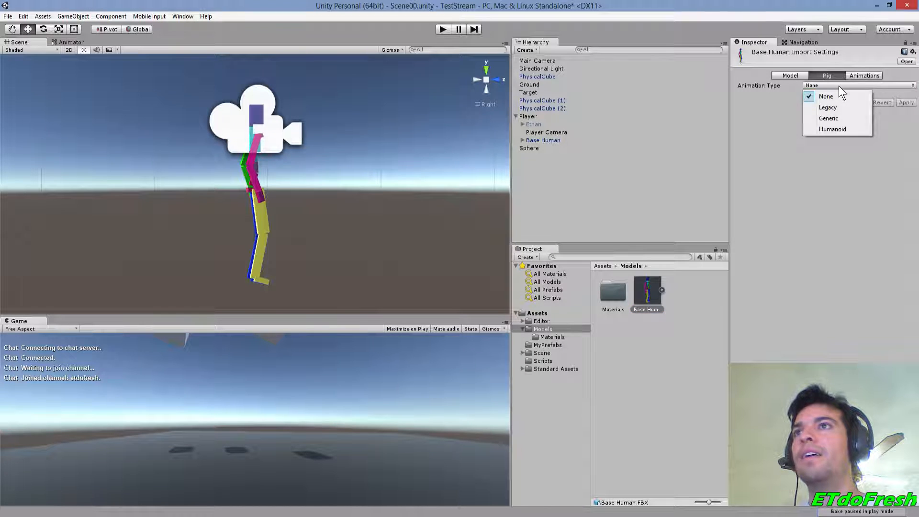
left_click(829, 127)
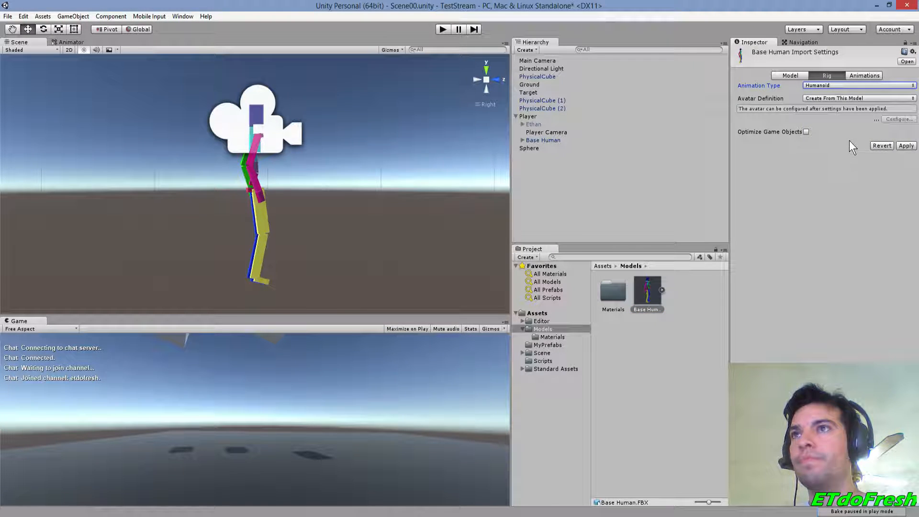
left_click(850, 99)
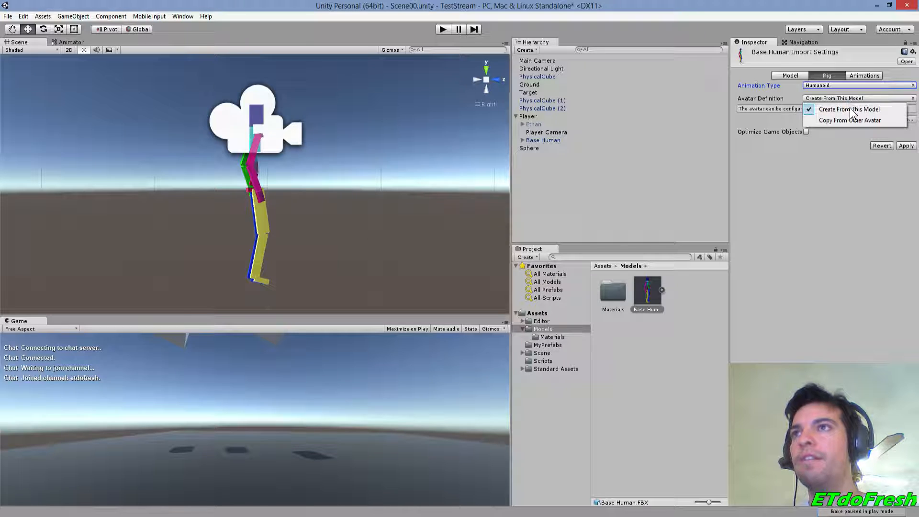
left_click(846, 148)
left_click(904, 145)
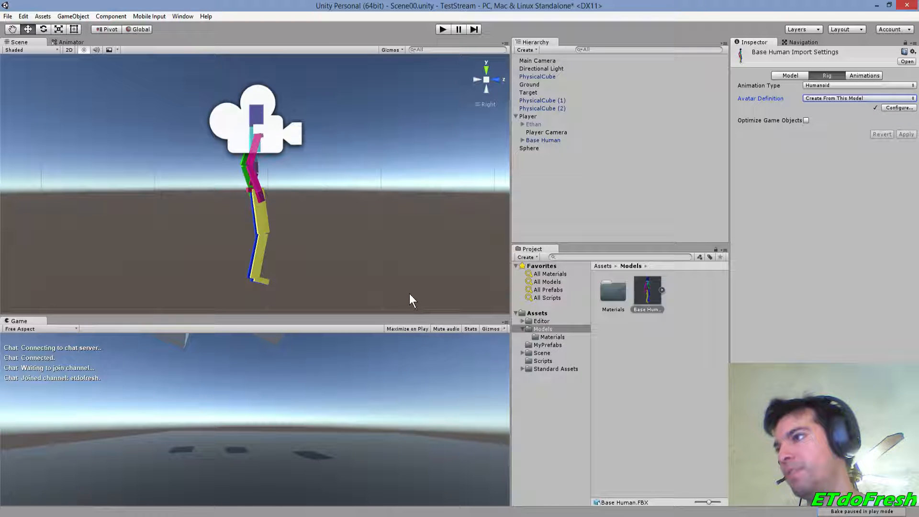
Play-test the scene by sending the Player to several spots on the ground, and stop the game
left_click(443, 29)
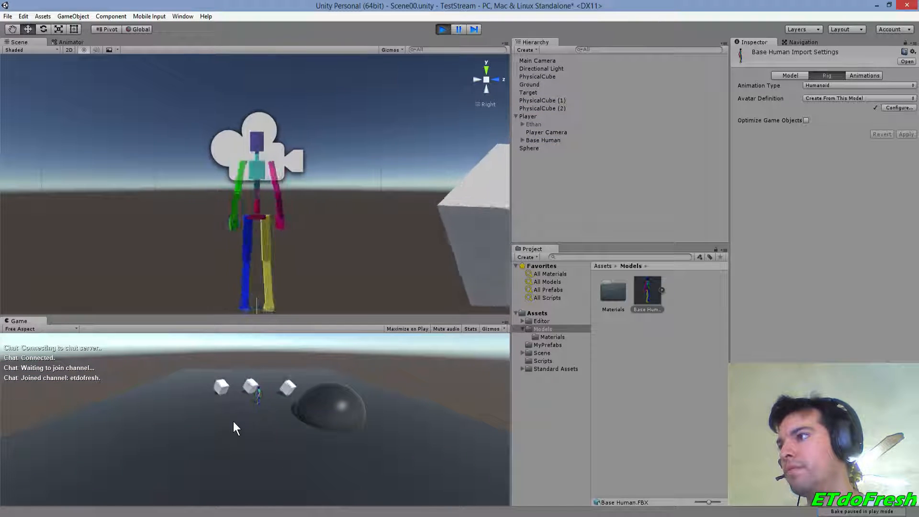
left_click(233, 421)
left_click(266, 441)
left_click(281, 397)
left_click(257, 389)
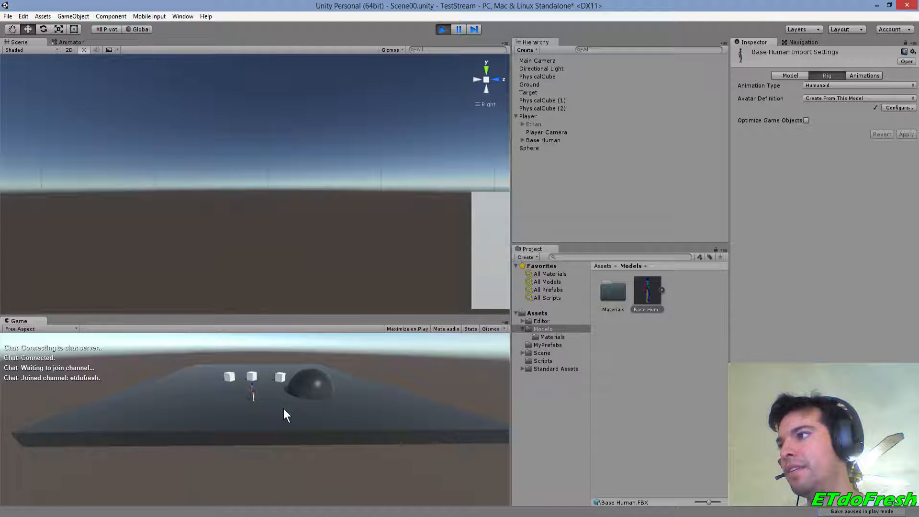
left_click(443, 29)
Assign Base HumanAvatar as the avatar of the Player's Animator
left_click(530, 117)
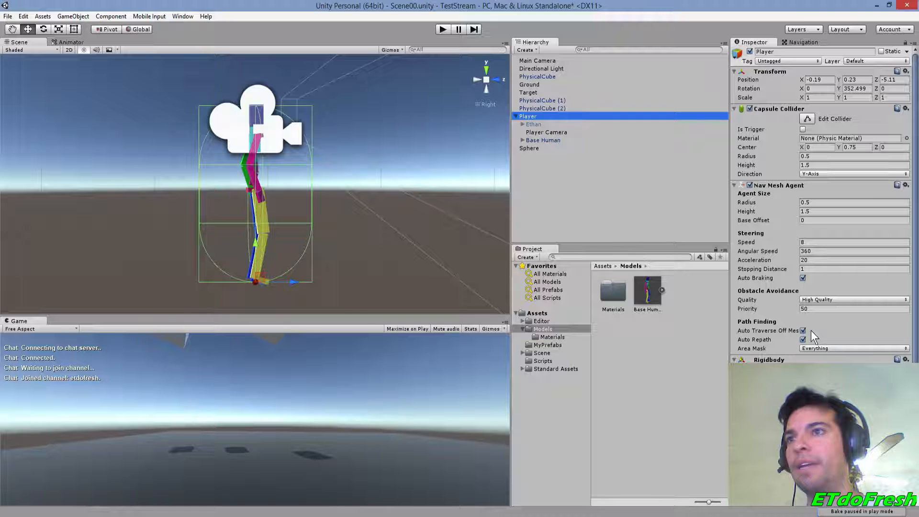
scroll(811, 278, "down", 5)
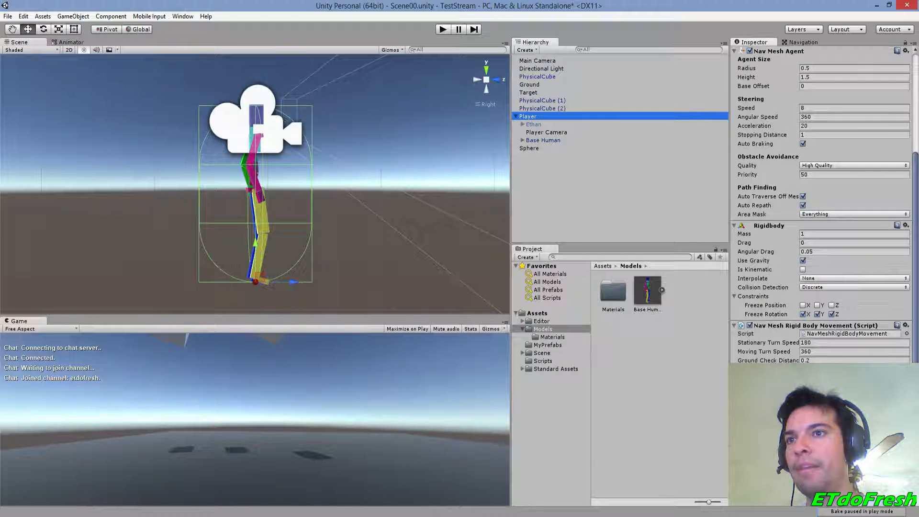
left_click(907, 412)
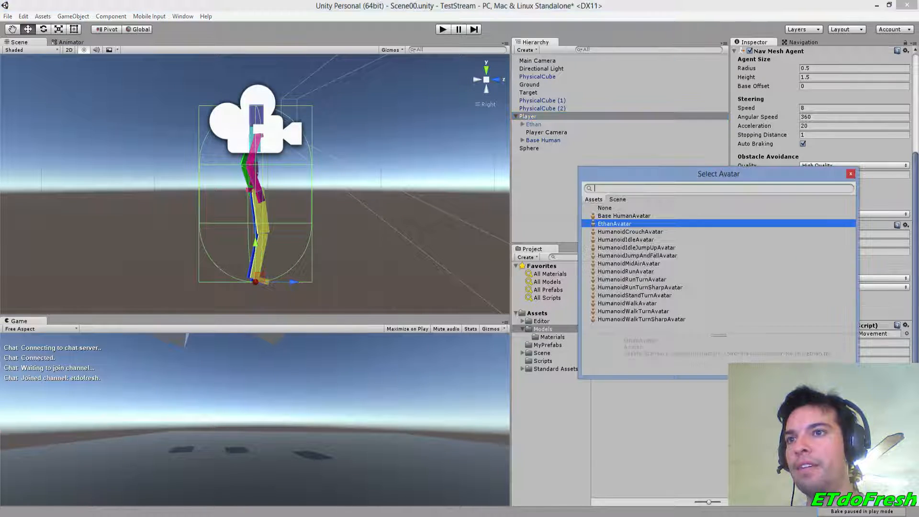
double_click(629, 216)
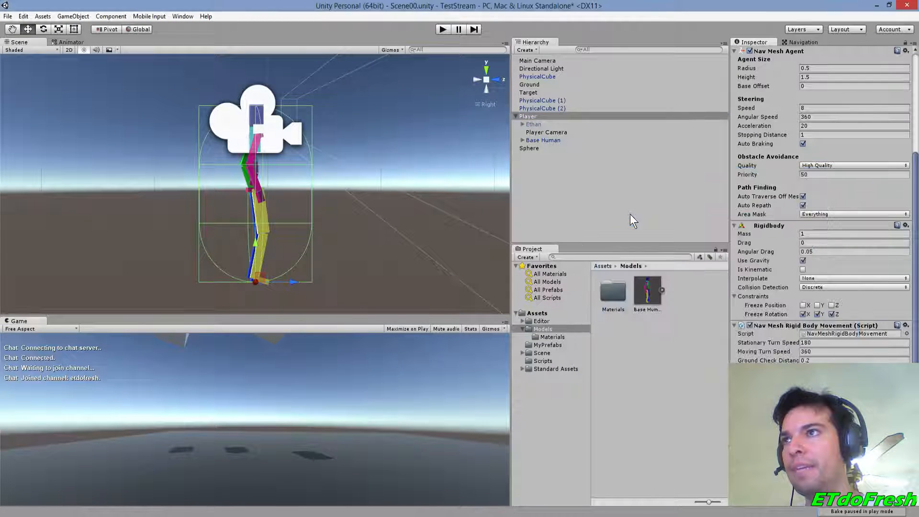
Run the game, send the Player back and forth across the ground, and switch to the player camera and back
left_click(442, 30)
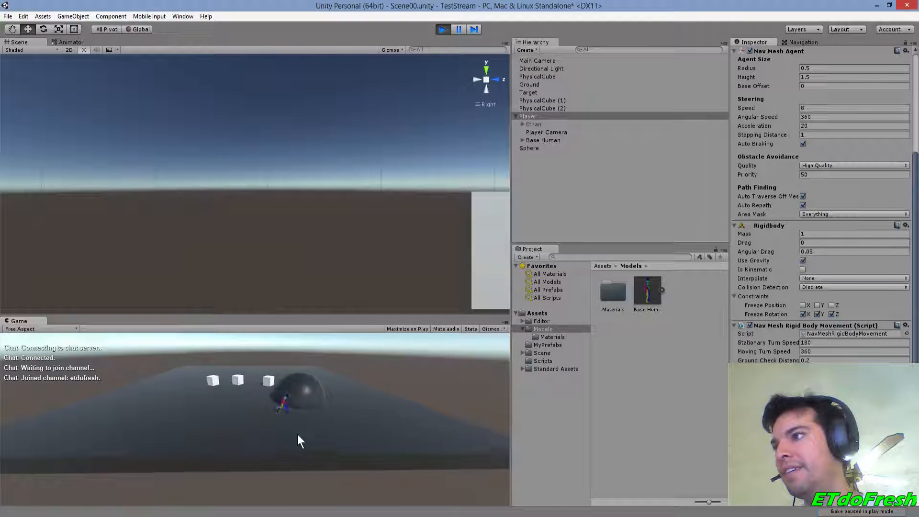
left_click(190, 406)
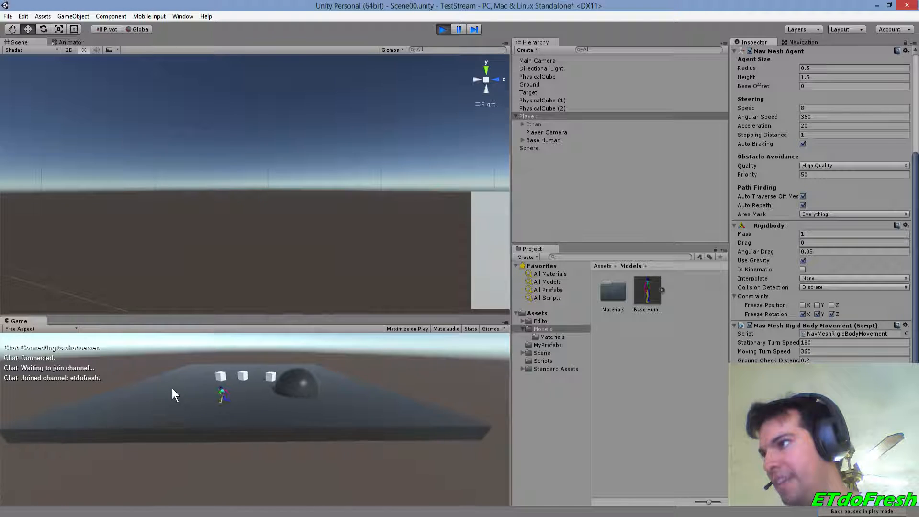
left_click(323, 420)
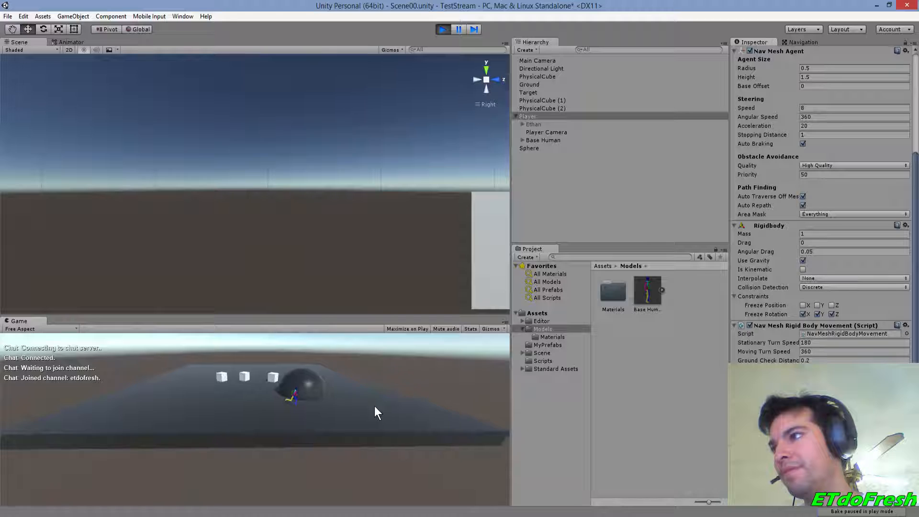
left_click(194, 396)
key("c")
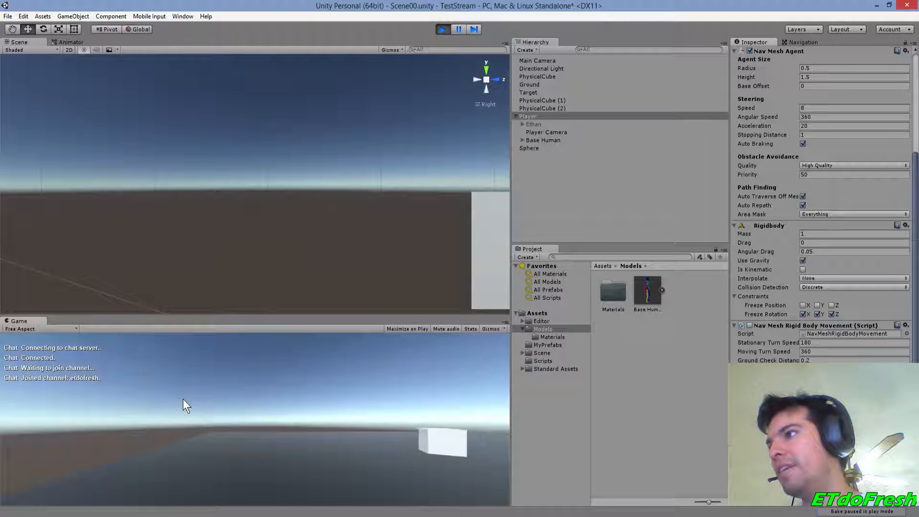
key("c")
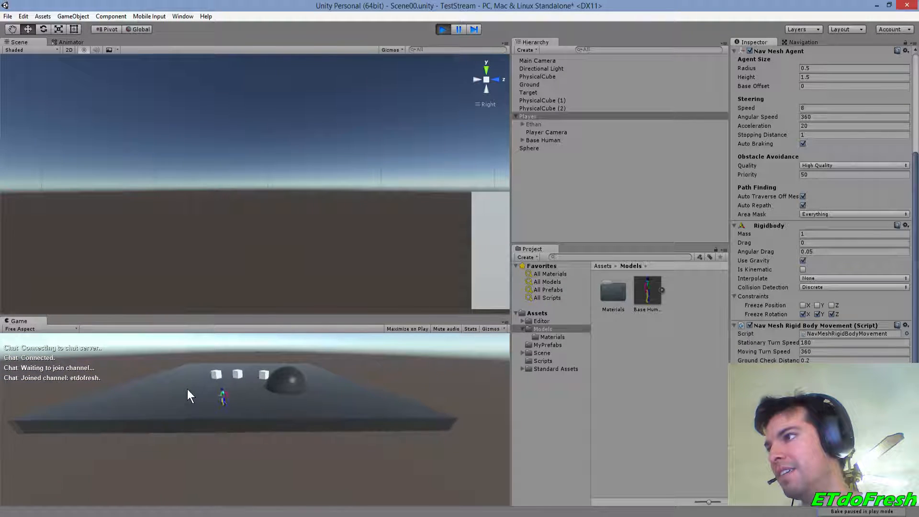
Test the Base Human's run and jump animations by moving the Player around the cubes and the sphere
left_click(274, 391)
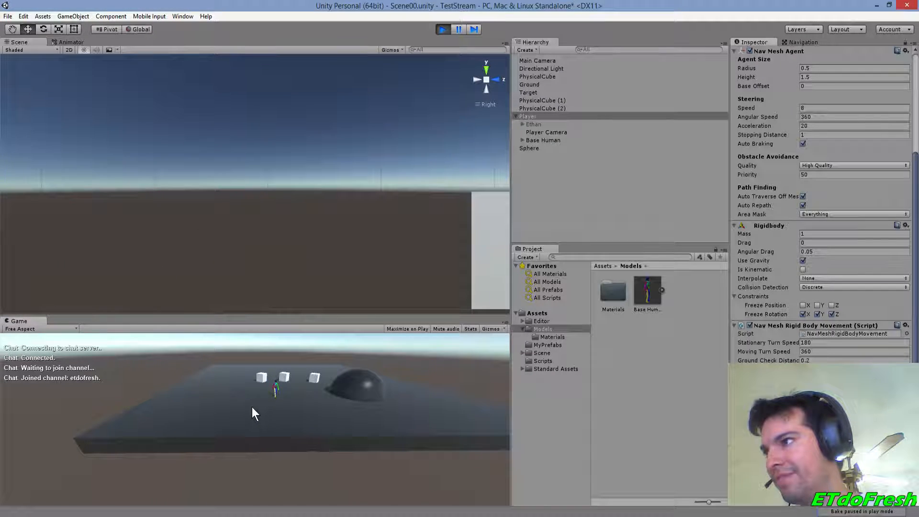
left_click(219, 406)
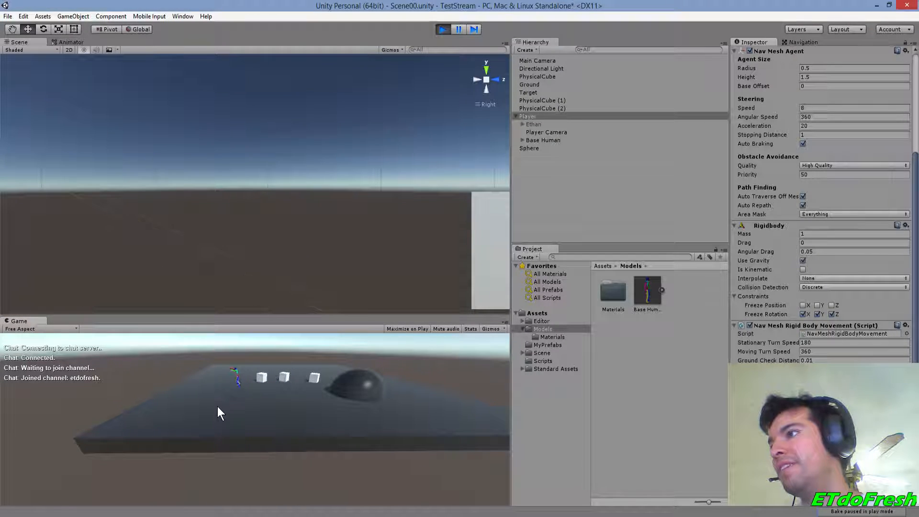
left_click(272, 401)
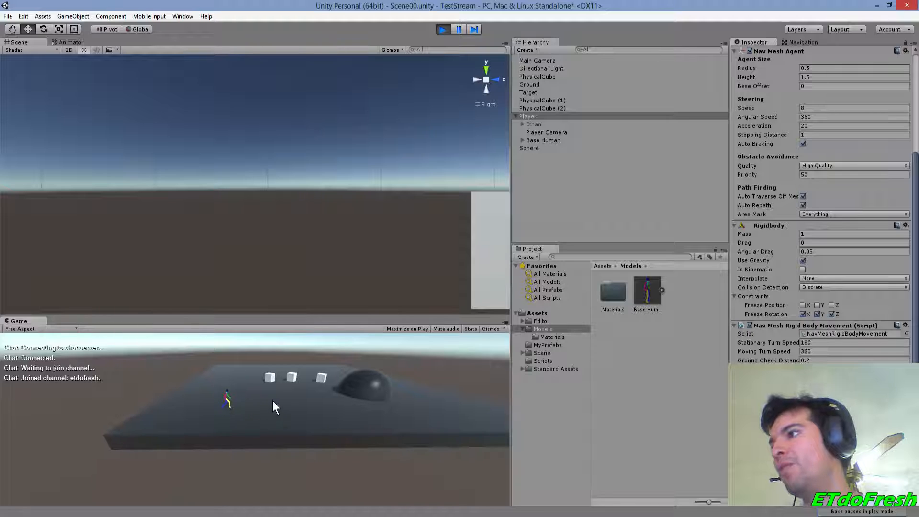
left_click(324, 405)
key("space")
left_click(348, 396)
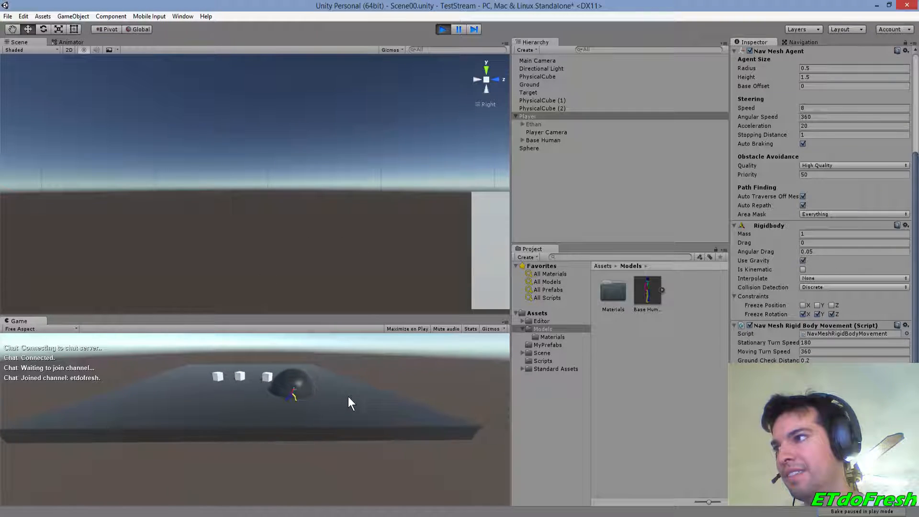
left_click(300, 366)
left_click(200, 404)
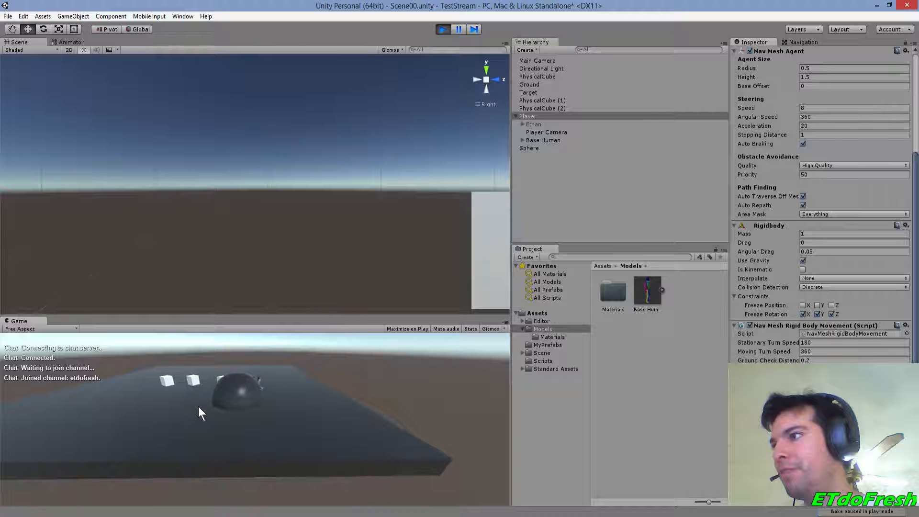
left_click(202, 417)
left_click(249, 437)
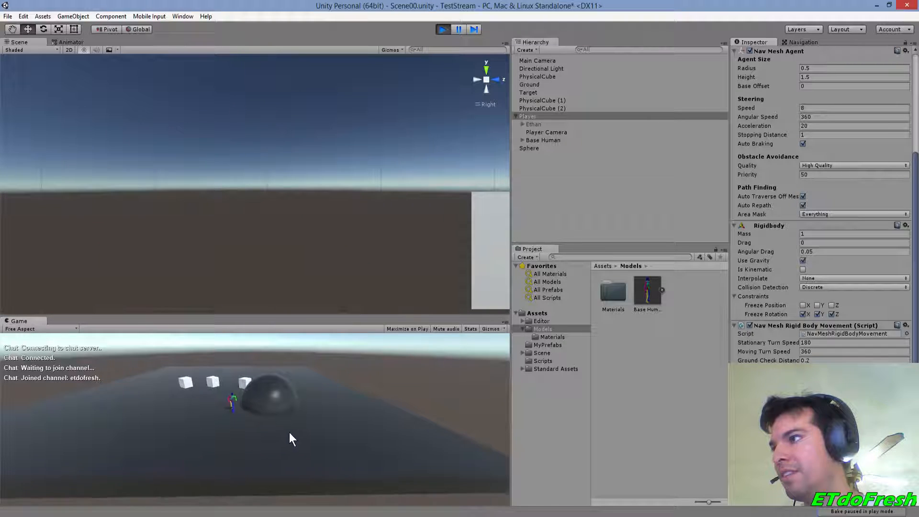
left_click(353, 426)
left_click(332, 370)
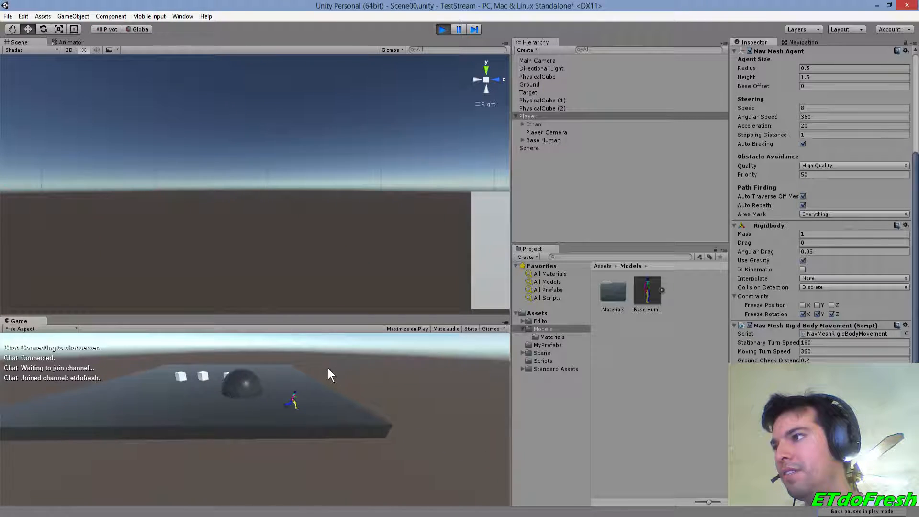
left_click(167, 402)
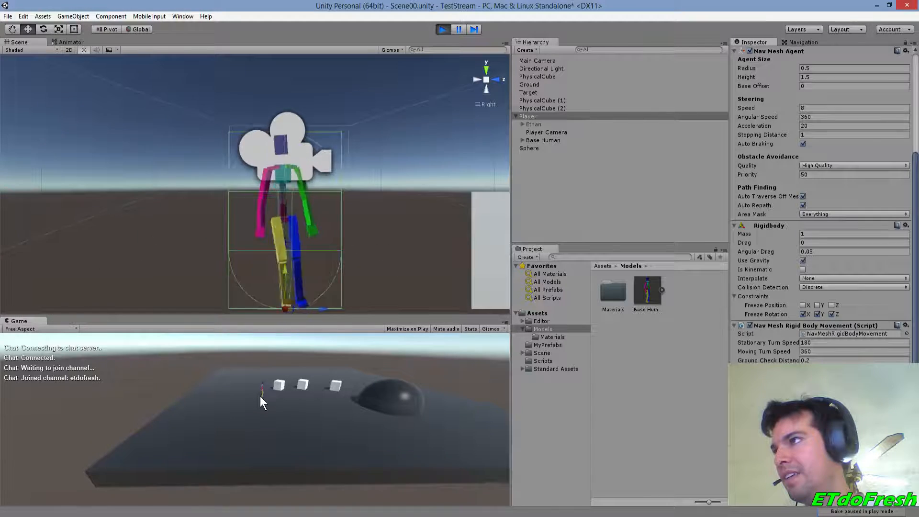
Switch repeatedly between the player camera and the overview camera while the Player stands beside the cubes
key("c")
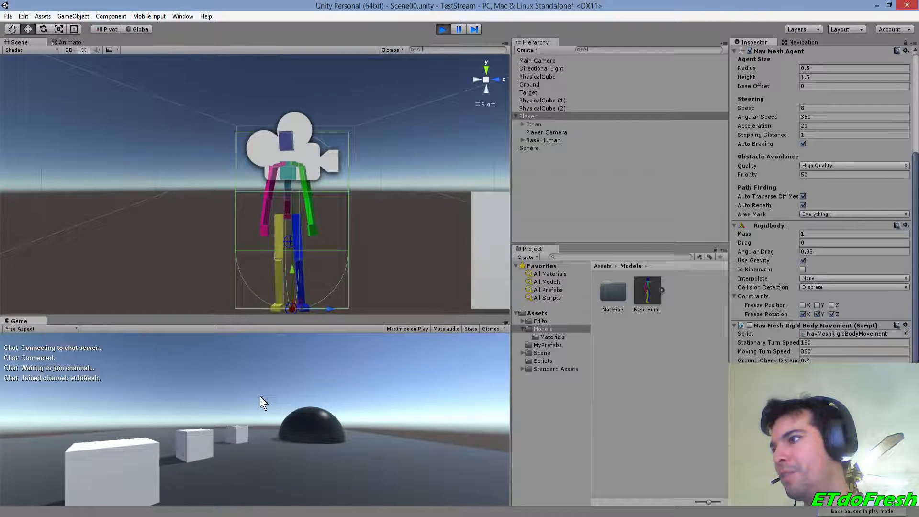
key("c")
key("c")
key("c")
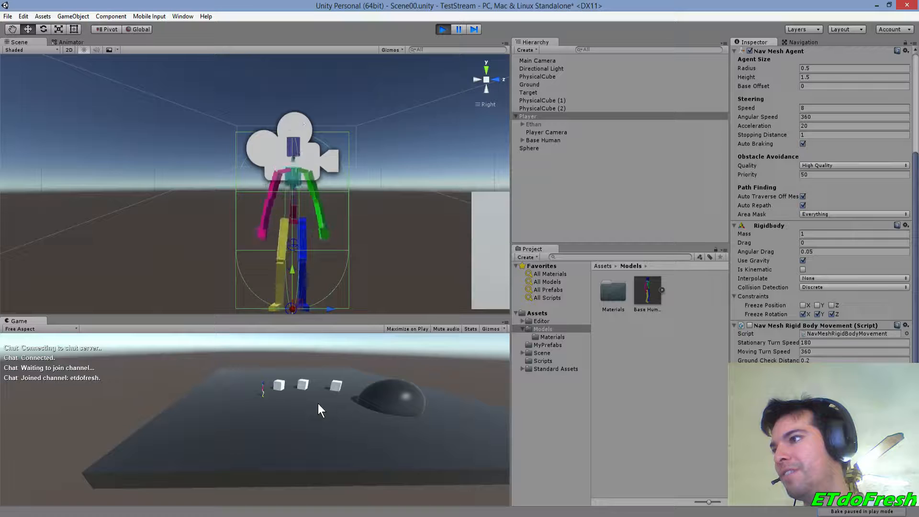
Make the Player jump several times while running between points in front of the cubes, checking the animation in the Scene view
left_click(296, 402)
key("space")
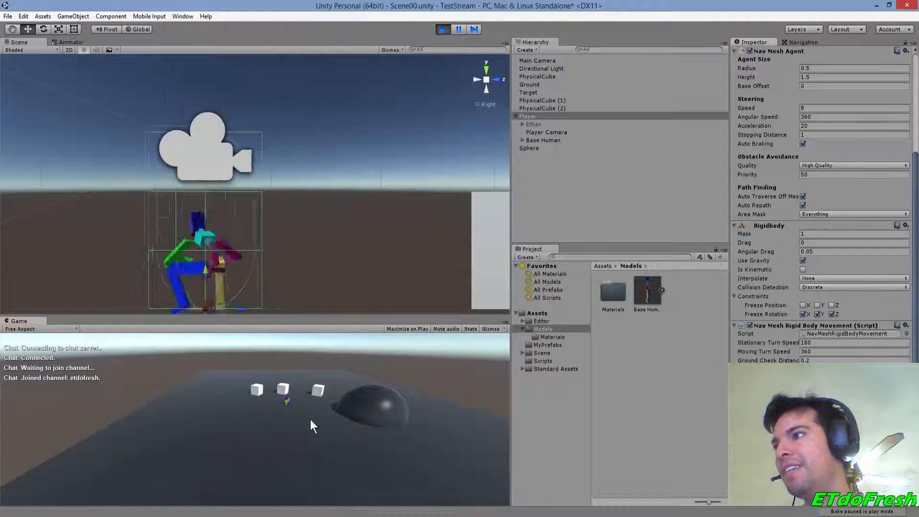
left_click(255, 389)
key("space")
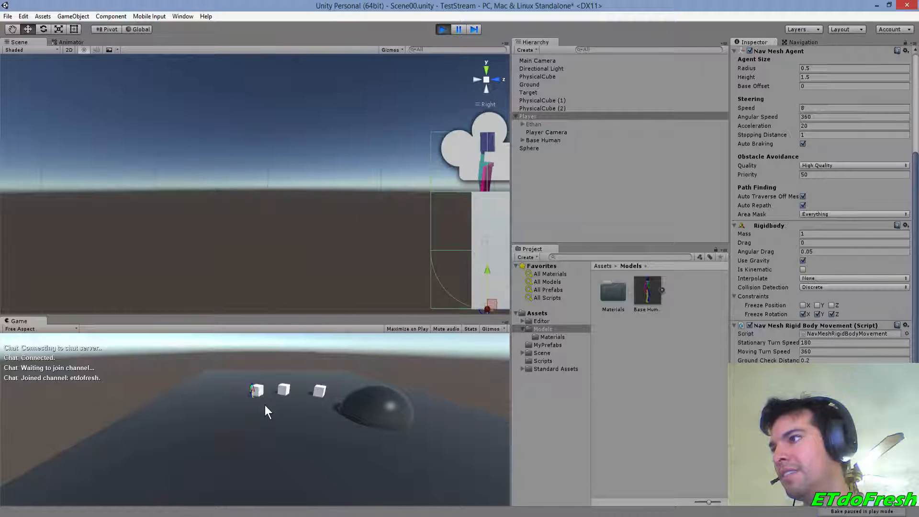
left_click(297, 404)
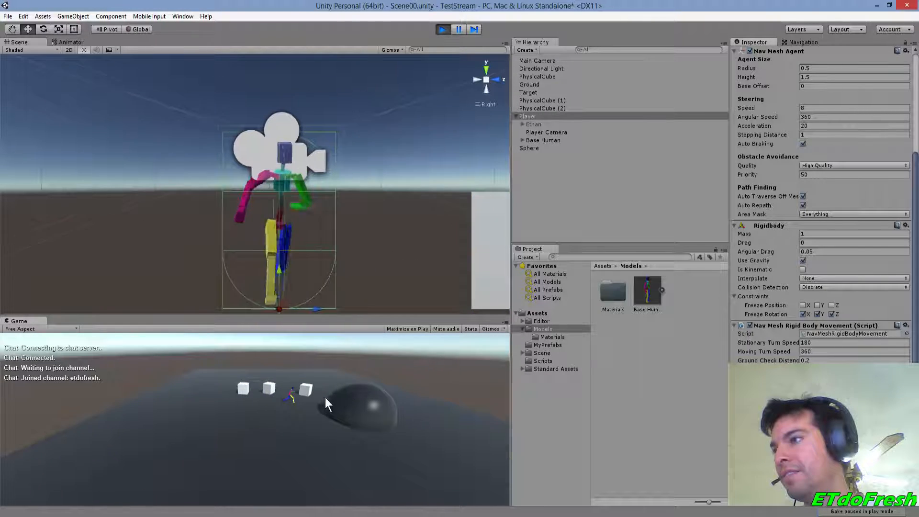
left_click(323, 423)
key("space")
left_click(283, 437)
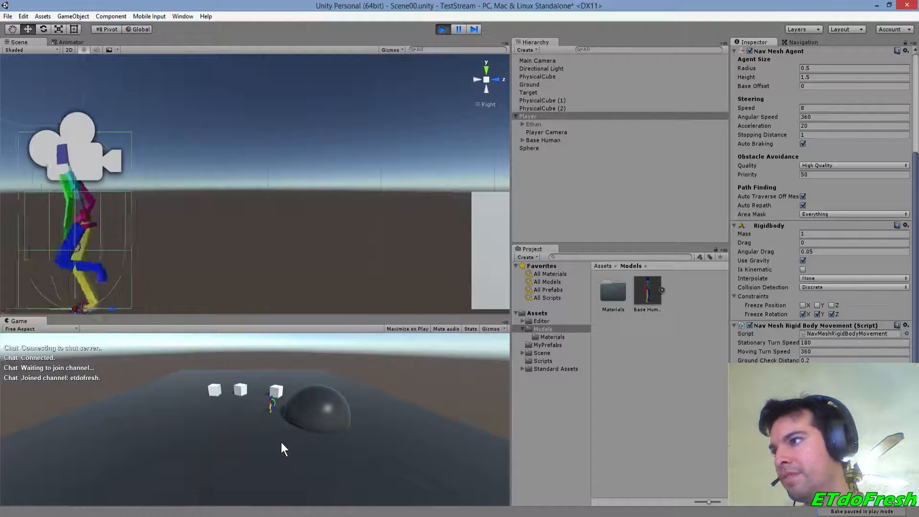
Make the Player jump once more on the ground and stop the running game
key("space")
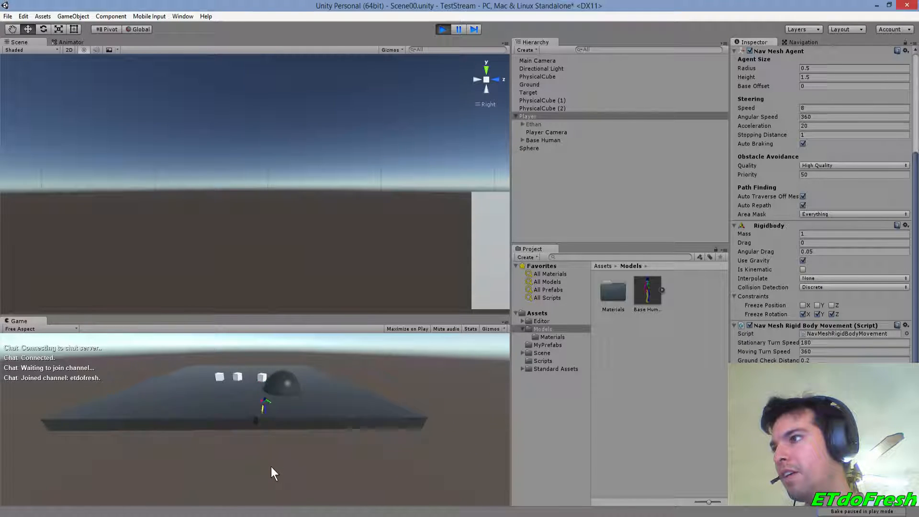
left_click(441, 30)
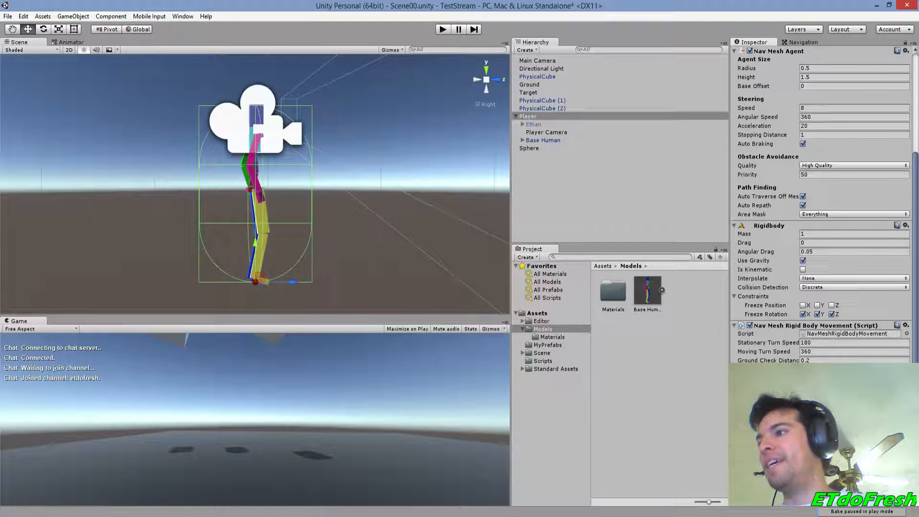
Switch to 3ds Max and reset the Base Human file to a new empty scene
left_click(275, 466)
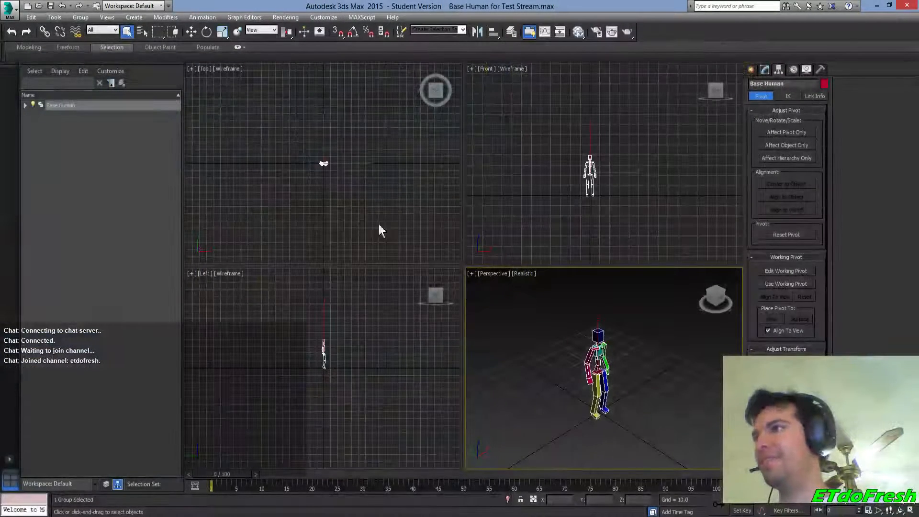
left_click(9, 9)
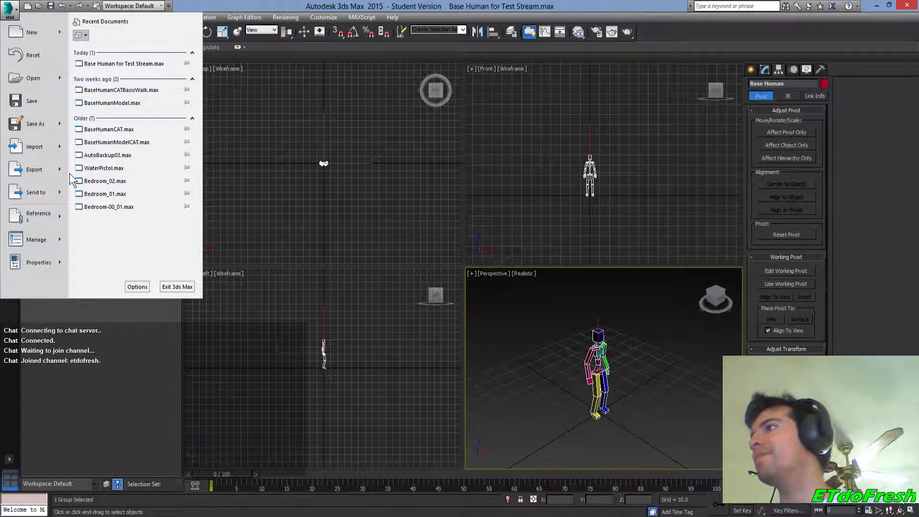
mouse_move(62, 211)
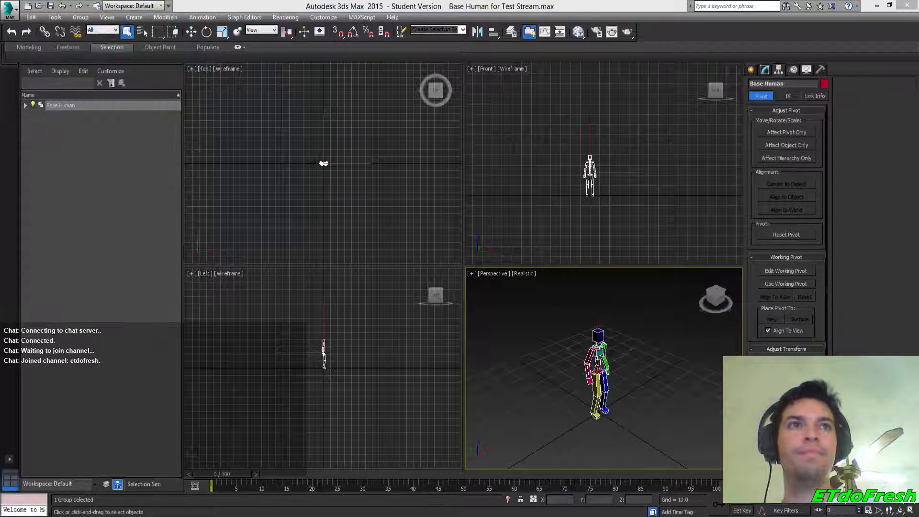
left_click(9, 9)
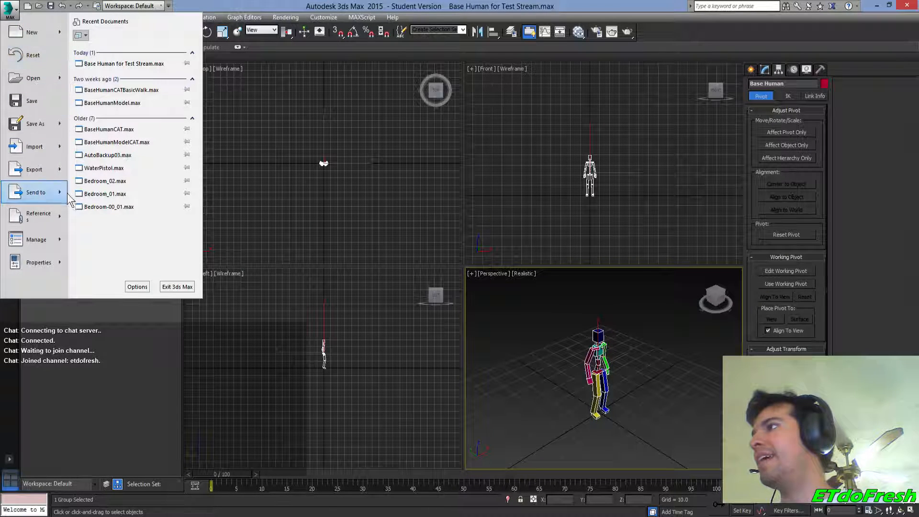
left_click(64, 225)
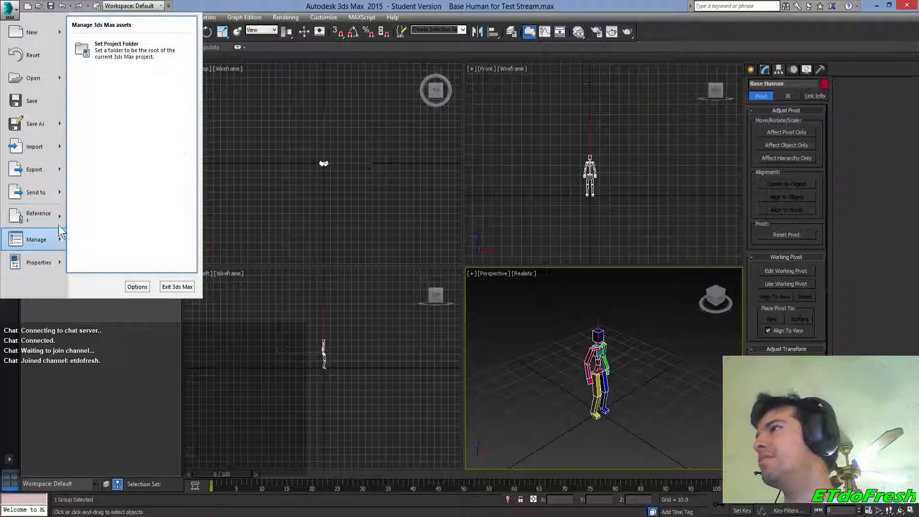
mouse_move(58, 203)
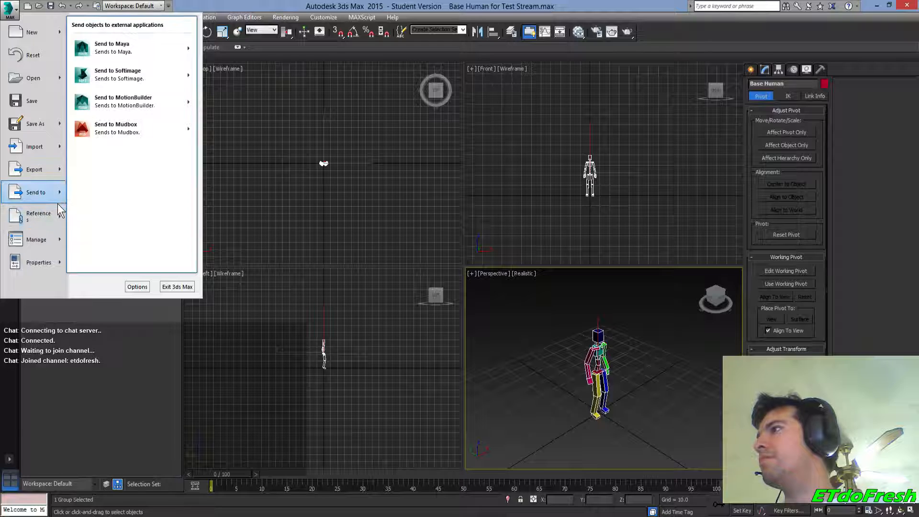
left_click(27, 59)
left_click(432, 279)
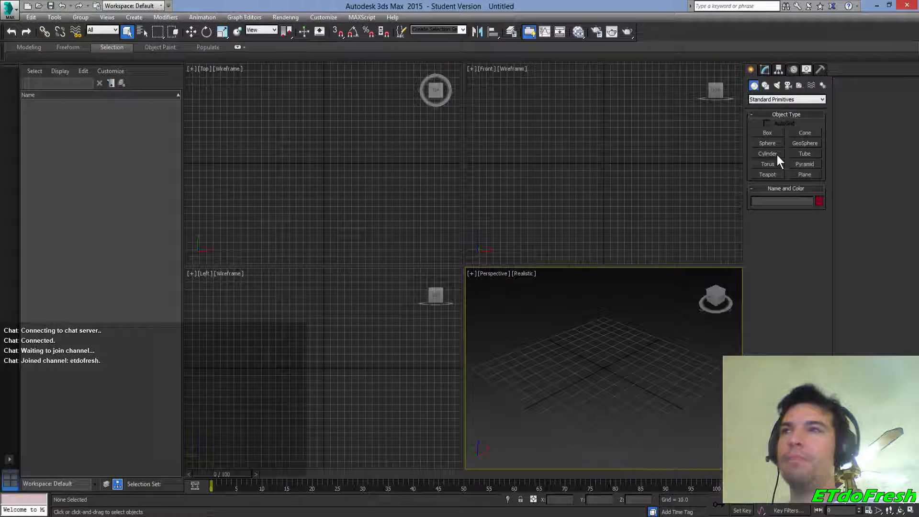
Create a box in the Perspective view with length, width and height 10, and move it to X 0, Y 0, Z 0
left_click(764, 133)
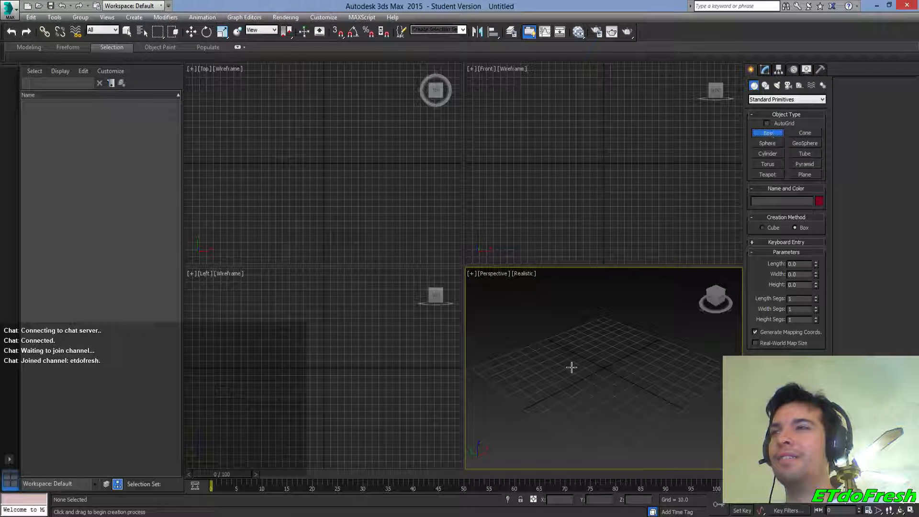
left_click_drag(602, 367, 675, 366)
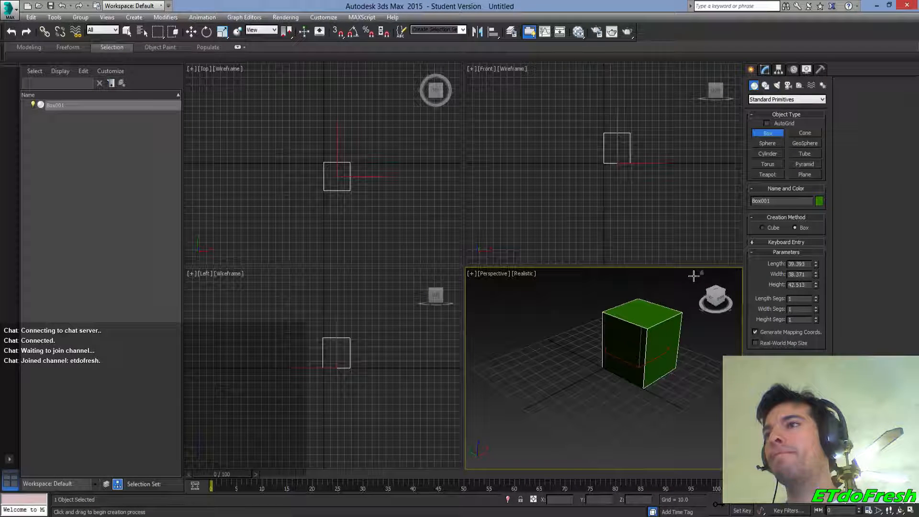
double_click(797, 263)
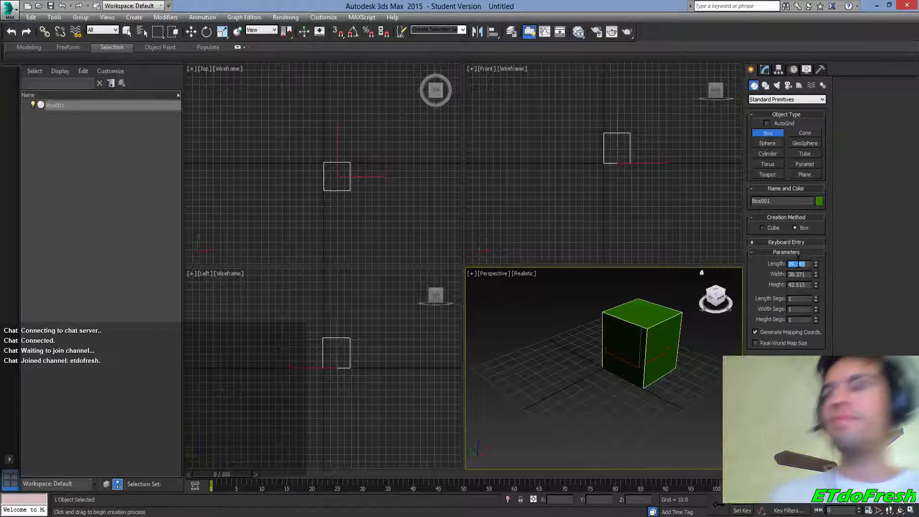
type("10")
key("Tab")
type("10")
key("Tab")
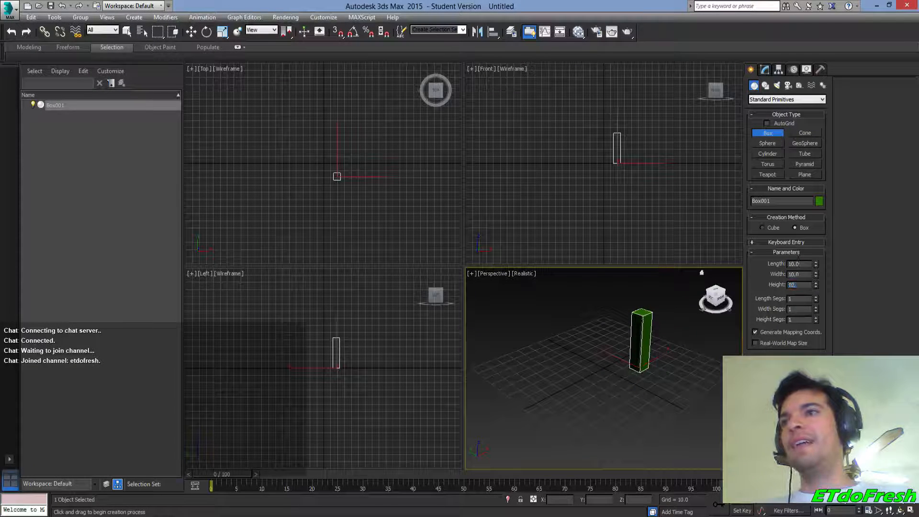
type("10")
key("Tab")
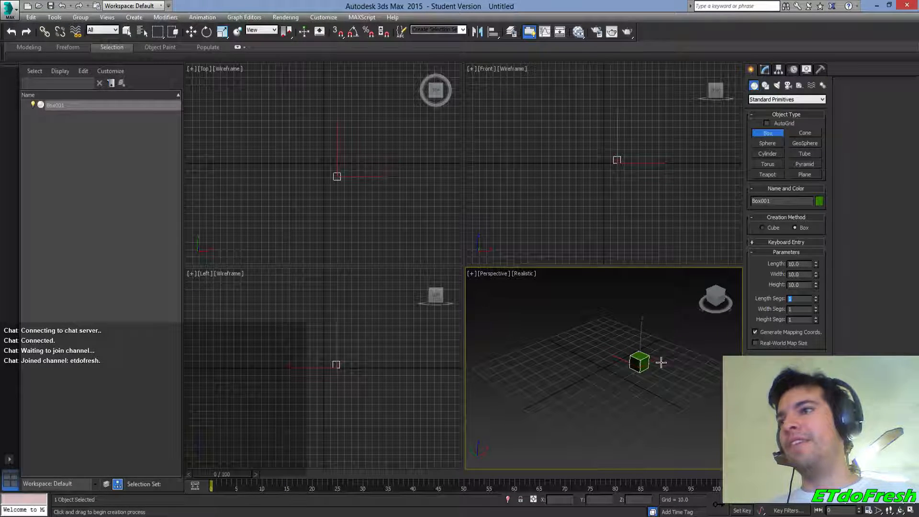
key("w")
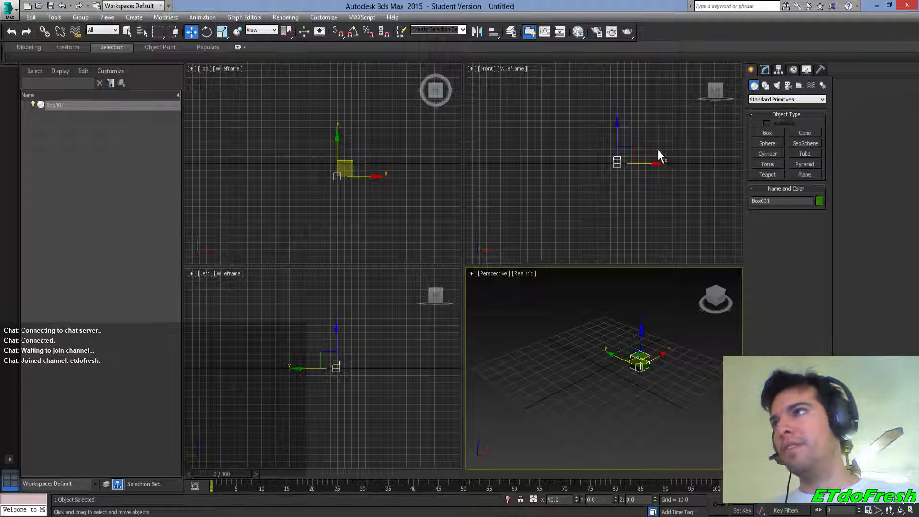
right_click(576, 499)
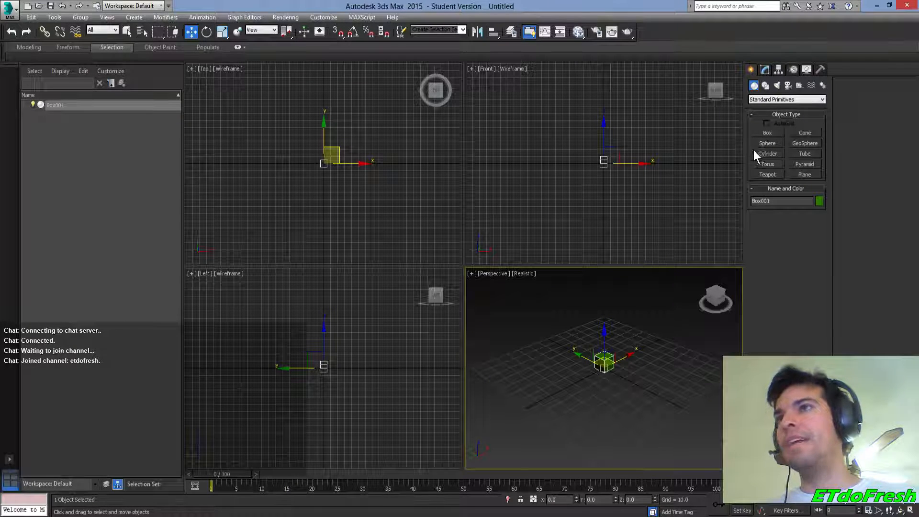
Give the box 3 length segments and 3 width segments, and add an Edit Poly modifier
scroll(660, 382, "up", 6)
middle_click_drag(540, 373, 717, 448)
scroll(652, 417, "up", 4)
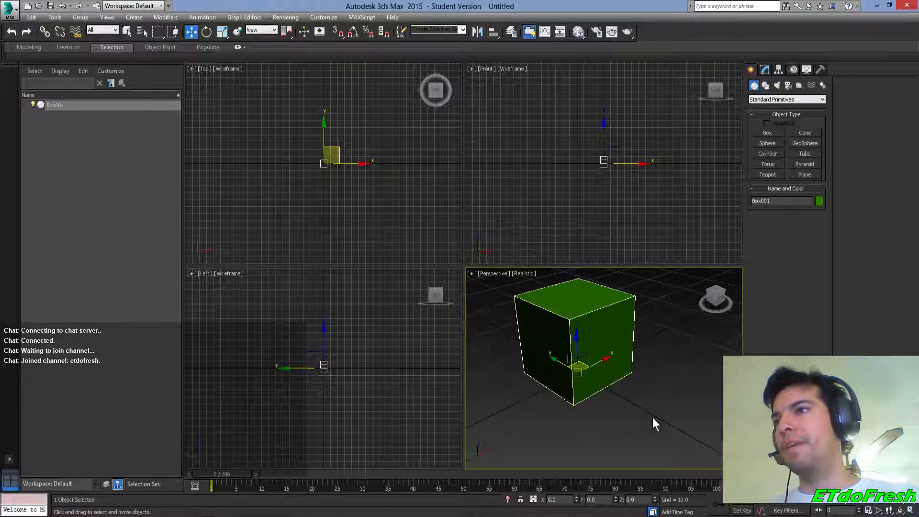
left_click(764, 69)
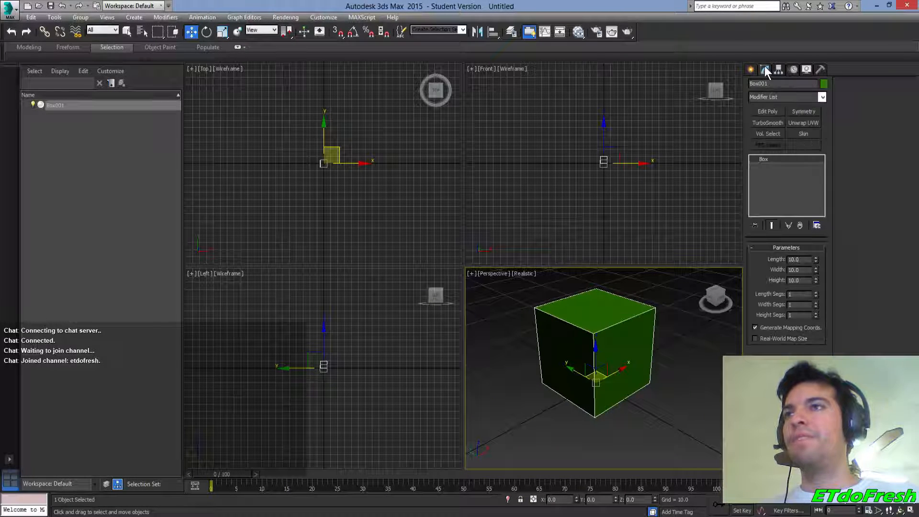
left_click(815, 292)
left_click(816, 292)
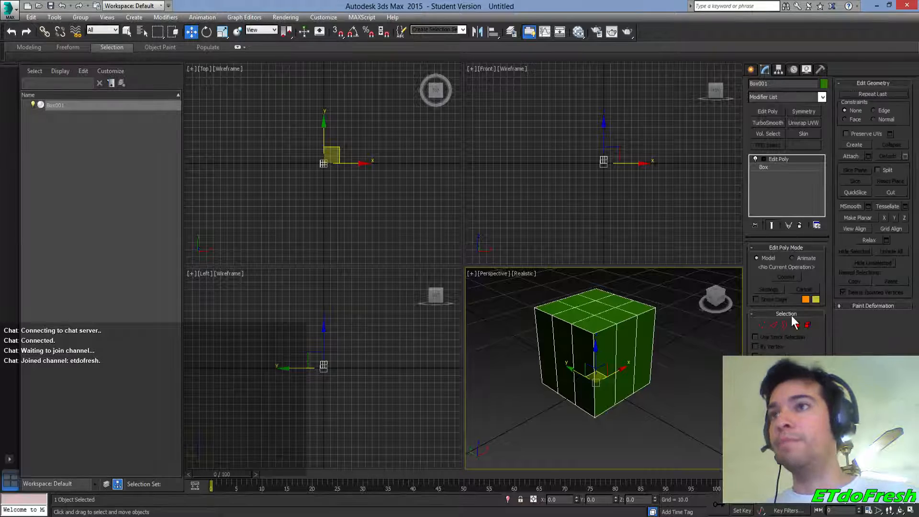
Select the four corner polygons on the box's top face at the Edit Poly polygon level
left_click(795, 325)
left_click(595, 324)
left_click(626, 310, "ctrl")
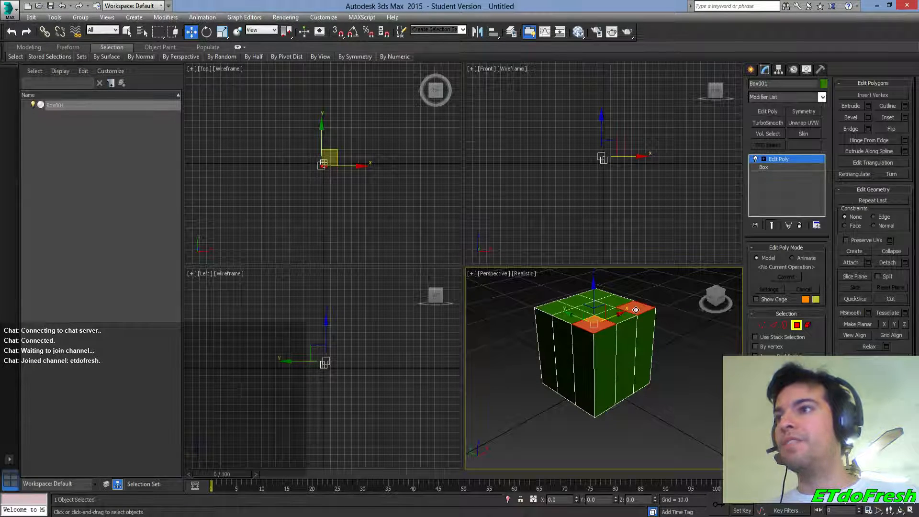
left_click(596, 294, "ctrl")
left_click(557, 304, "ctrl")
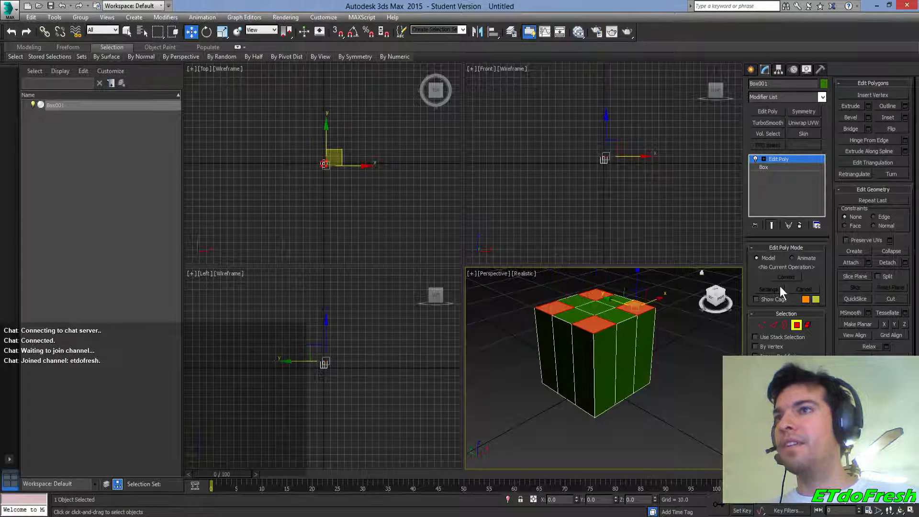
left_click(868, 106)
left_click(609, 401)
left_click_drag(553, 301, 557, 288)
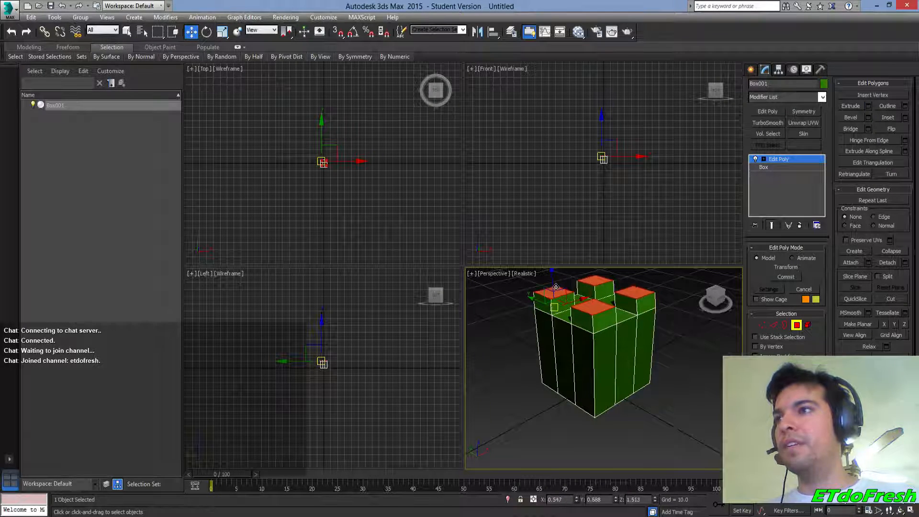
key("ctrl+z")
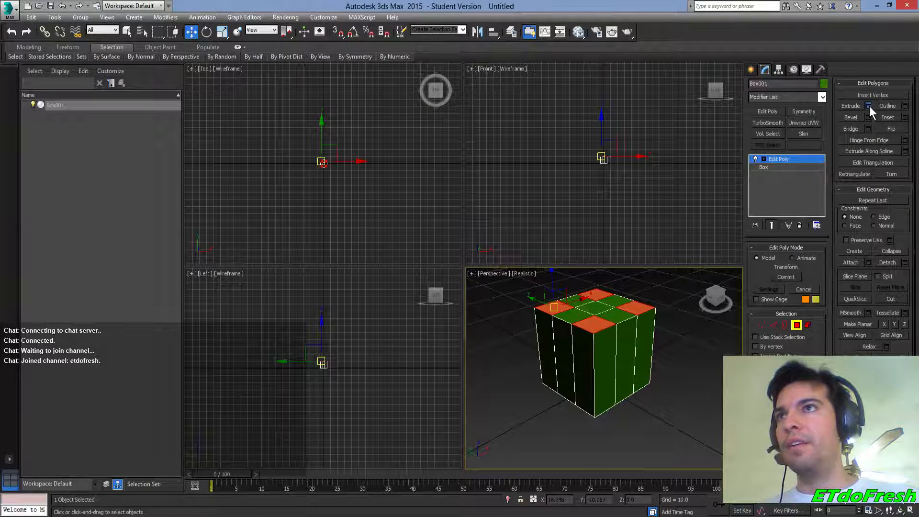
Extrude the four top corner polygons upward by about 2 units and deselect them
left_click(868, 106)
left_click_drag(609, 389, 608, 388)
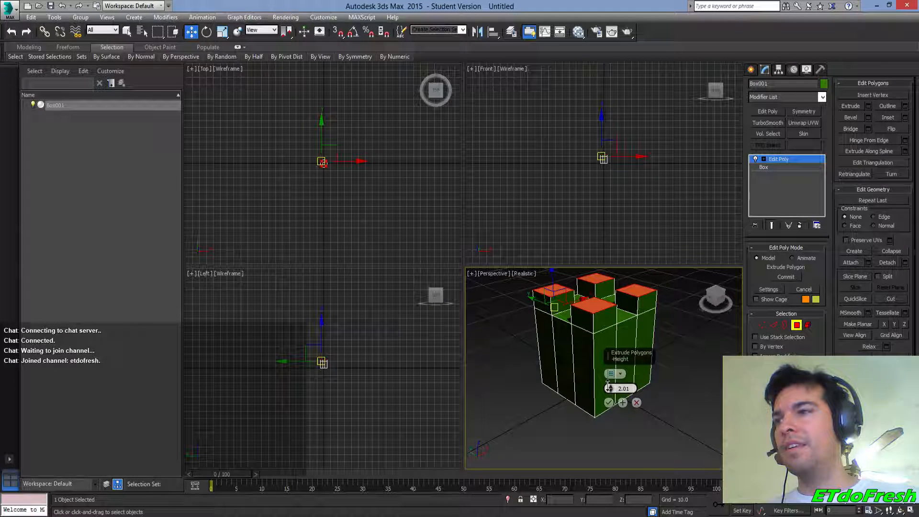
left_click(609, 403)
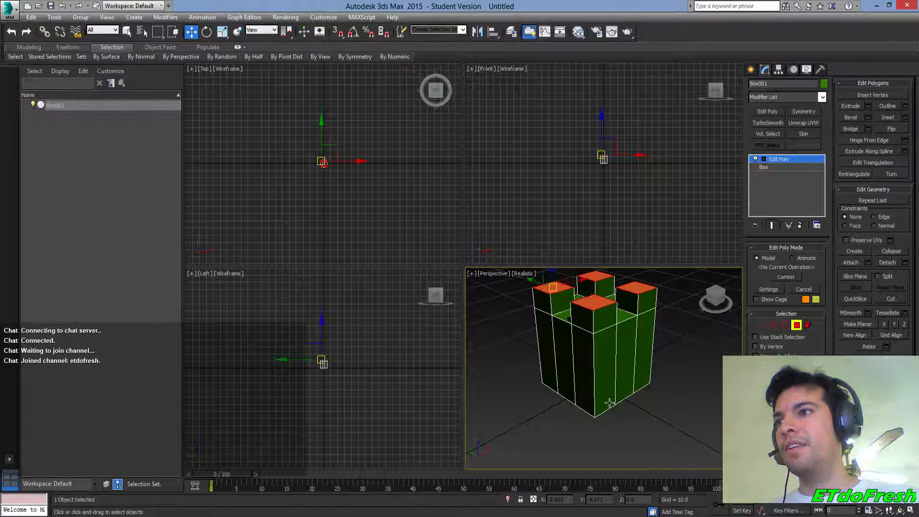
left_click(687, 369)
left_click_drag(700, 381, 626, 403)
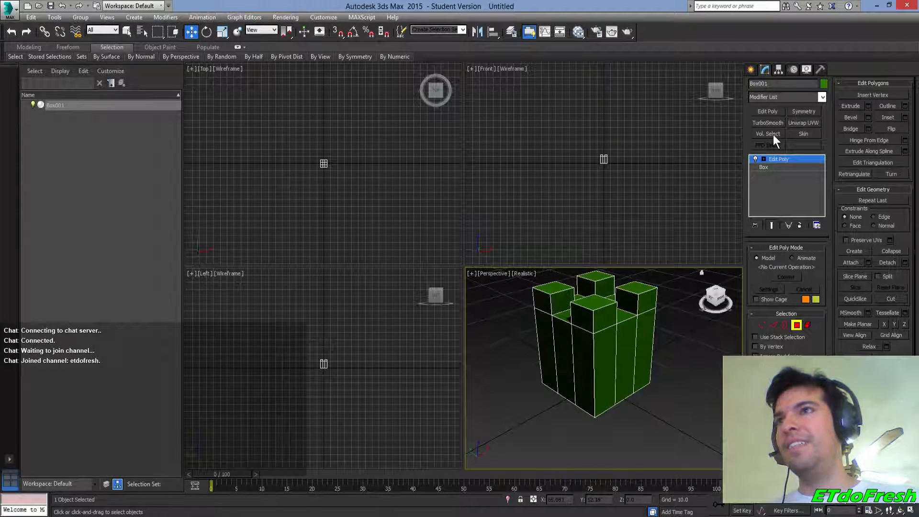
Set the base box's height segments to 2 beneath Edit Poly, turning the modifier off for the change and back on
left_click(777, 165)
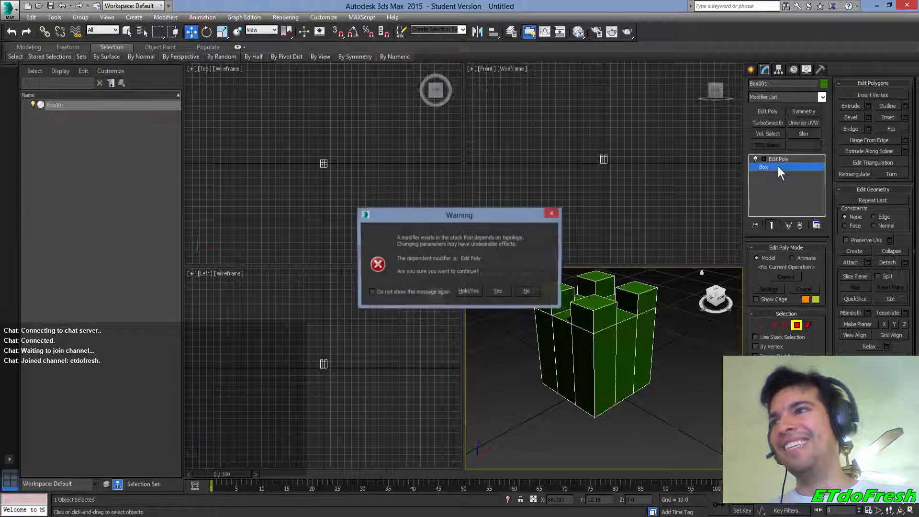
left_click(498, 291)
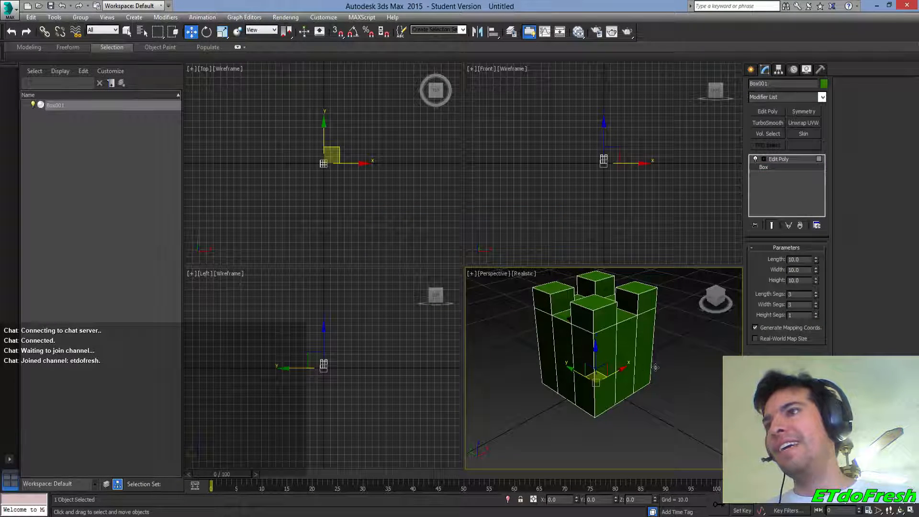
left_click(755, 159)
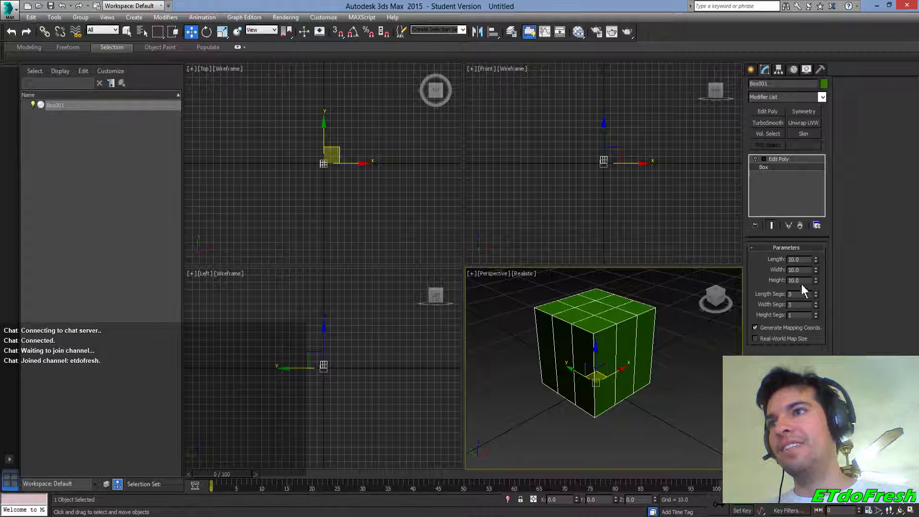
left_click(815, 312)
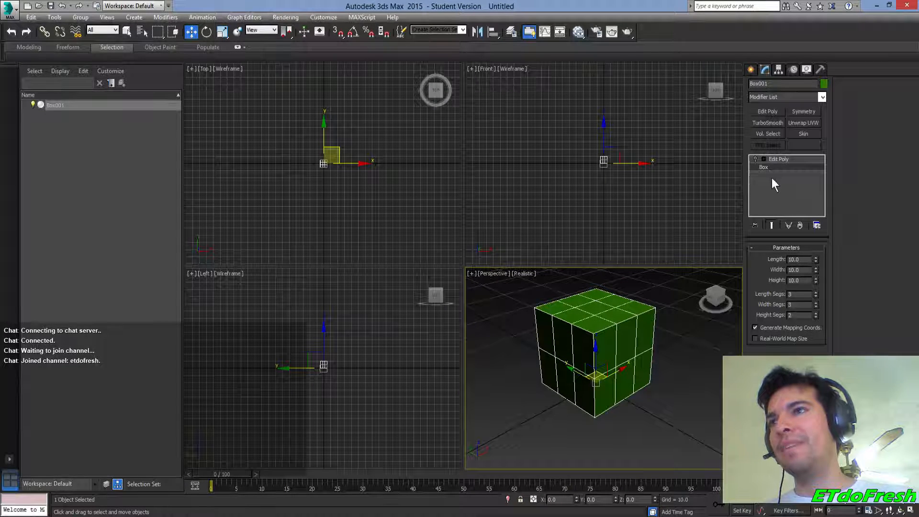
left_click(754, 160)
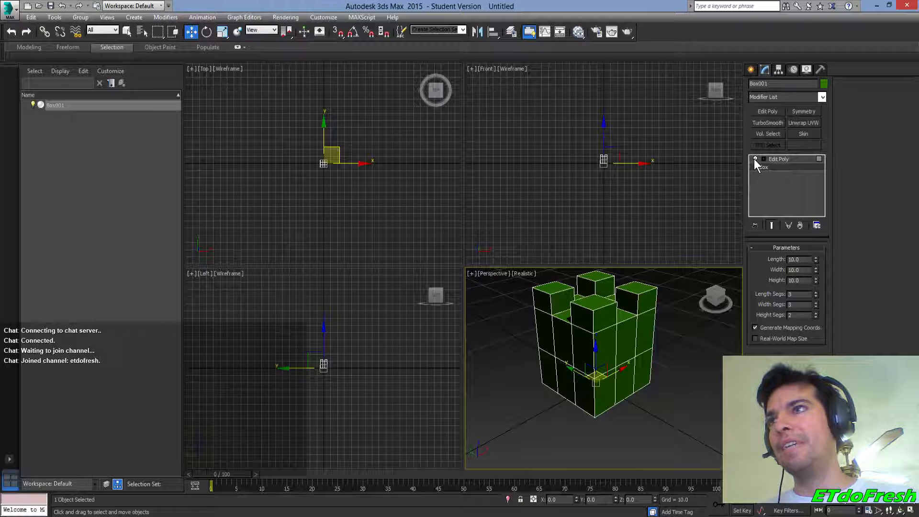
Return to the Edit Poly polygon level and select the lower middle polygon on the box's front side
left_click(782, 159)
left_click(638, 364)
left_click(624, 379)
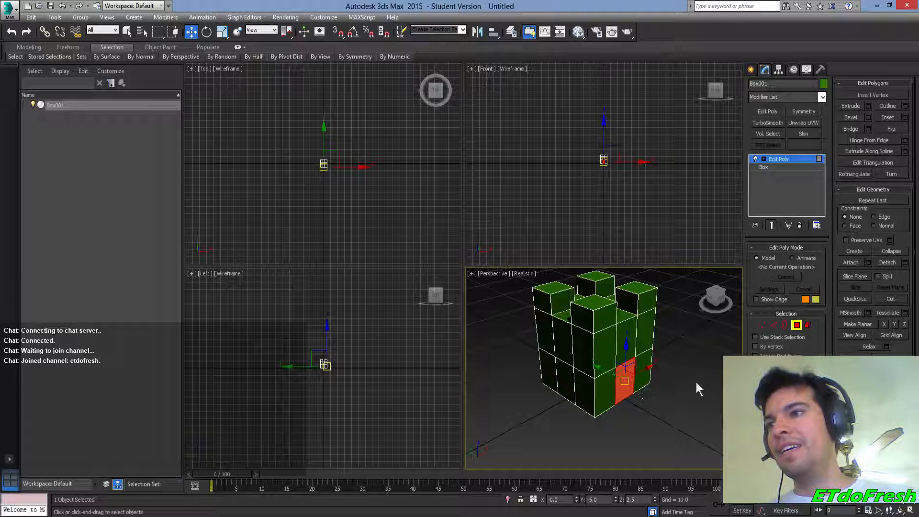
left_click(904, 117)
left_click_drag(610, 388, 611, 388)
left_click(638, 404)
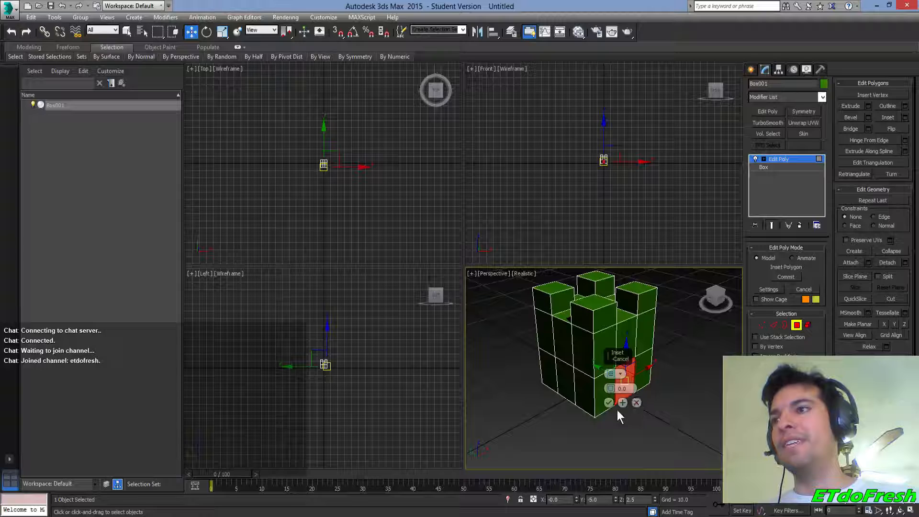
Extrude the lower middle polygon on the castle's front side outward with a height of 2.297
left_click(867, 106)
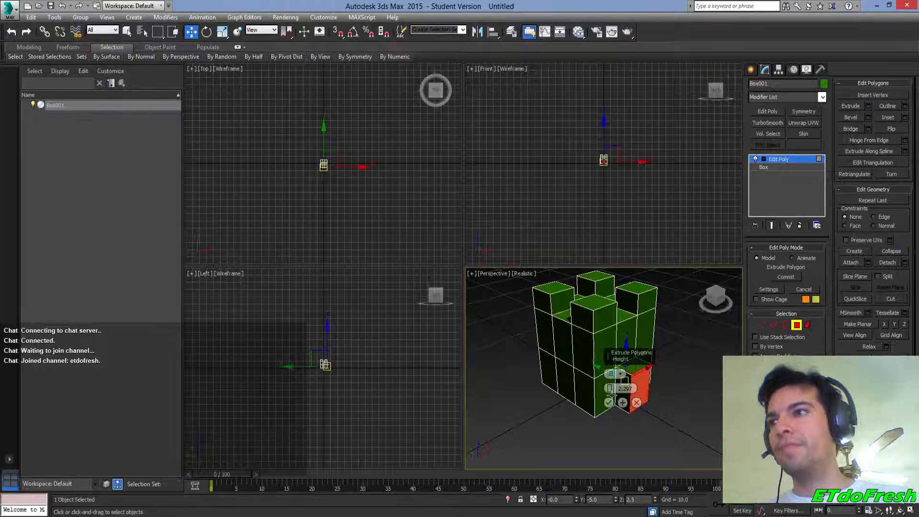
left_click(611, 393)
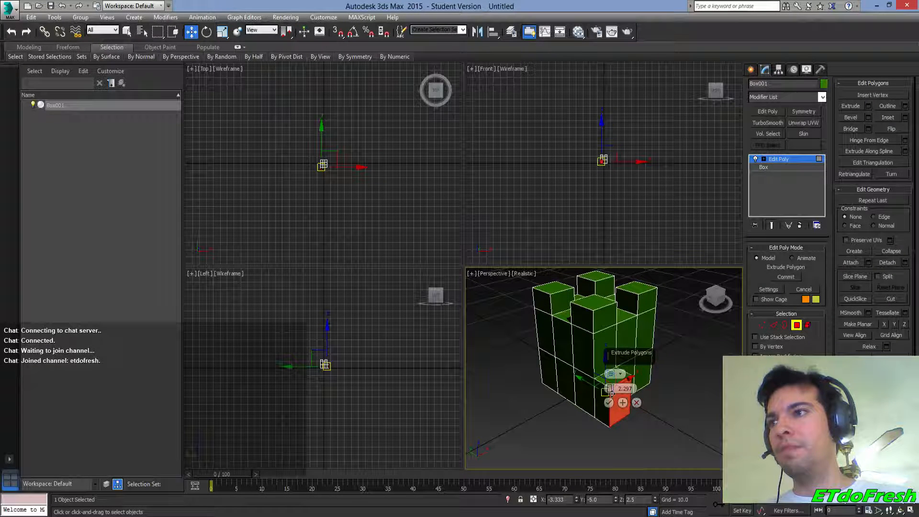
left_click(630, 376)
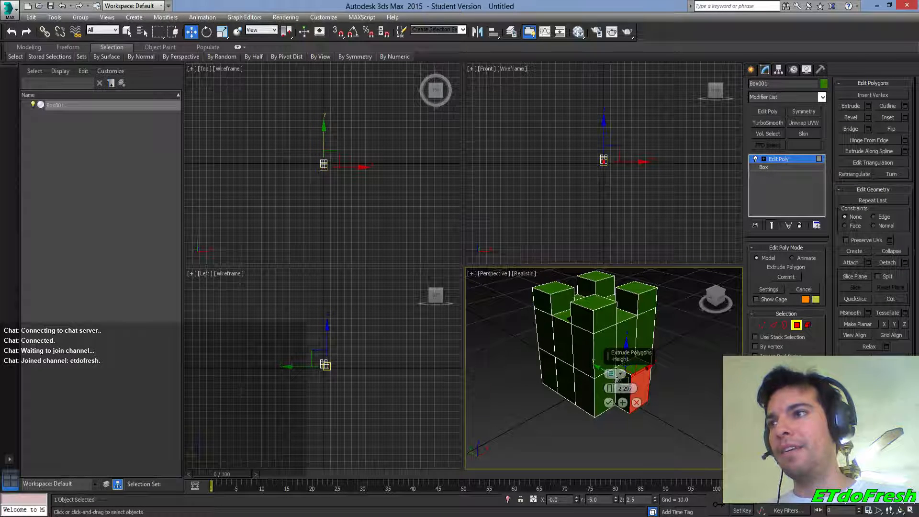
left_click_drag(627, 348, 626, 362)
key("ctrl+z")
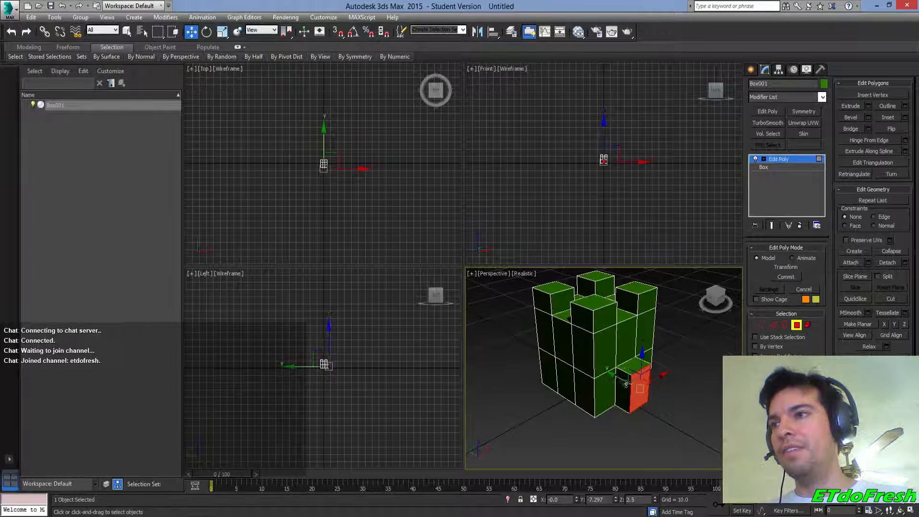
Extrude the same front polygon outward a second time, and undo both outward extrusions
left_click(867, 106)
left_click_drag(624, 355, 509, 318)
left_click_drag(495, 350, 492, 353)
key("ctrl+z")
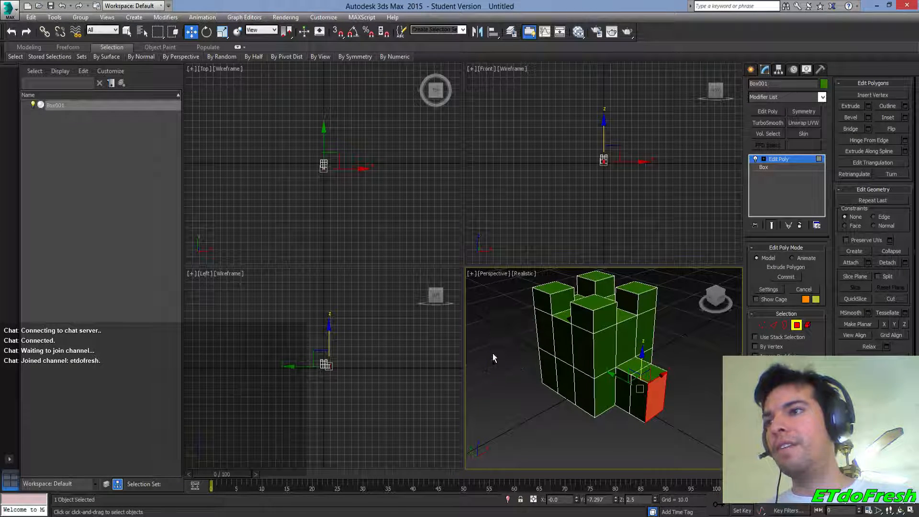
key("ctrl+z")
key("ctrl+z")
key("ctrl+y")
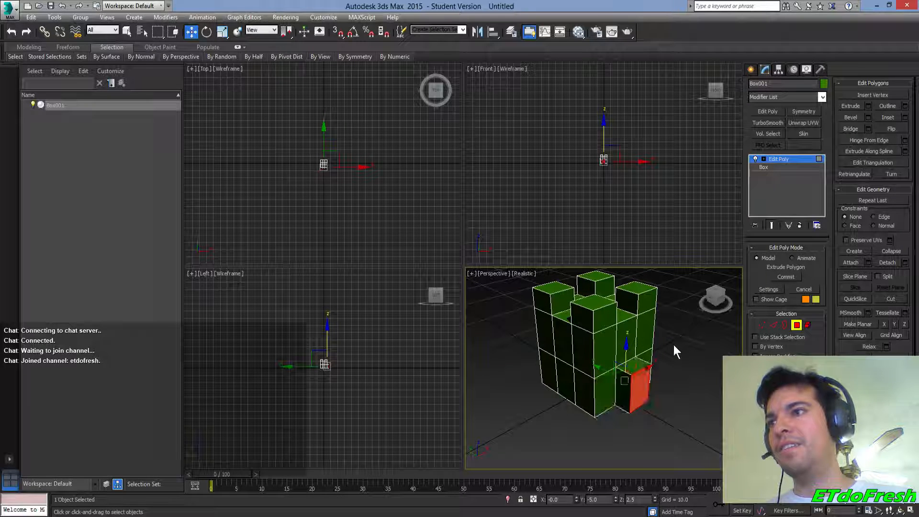
key("ctrl+z")
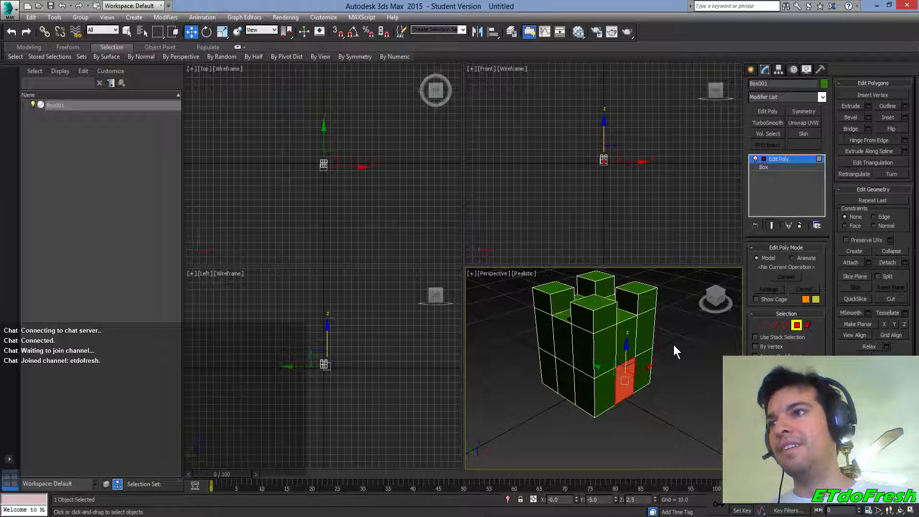
Extrude the lower middle front polygon inward to form a recessed doorway, and deselect it
left_click(867, 106)
left_click_drag(494, 351, 487, 362)
left_click(493, 364)
left_click(711, 398)
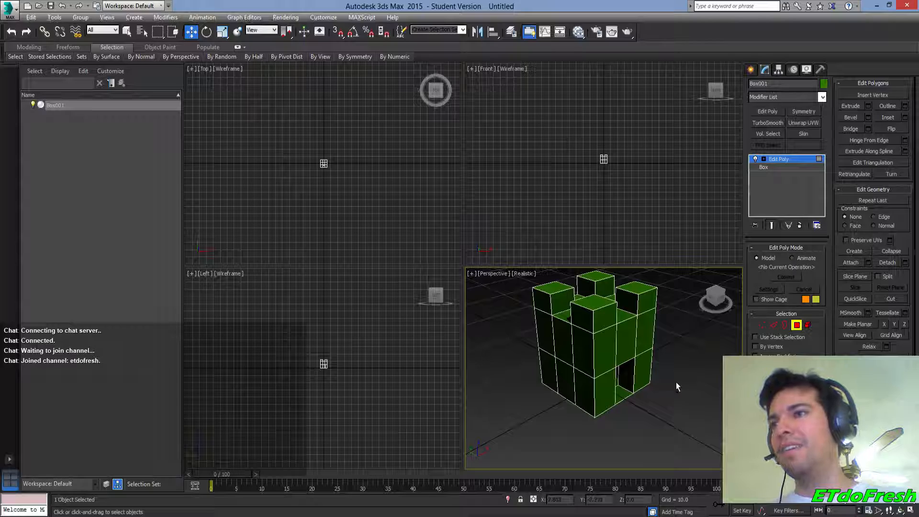
middle_click_drag(684, 354, 565, 354, "alt")
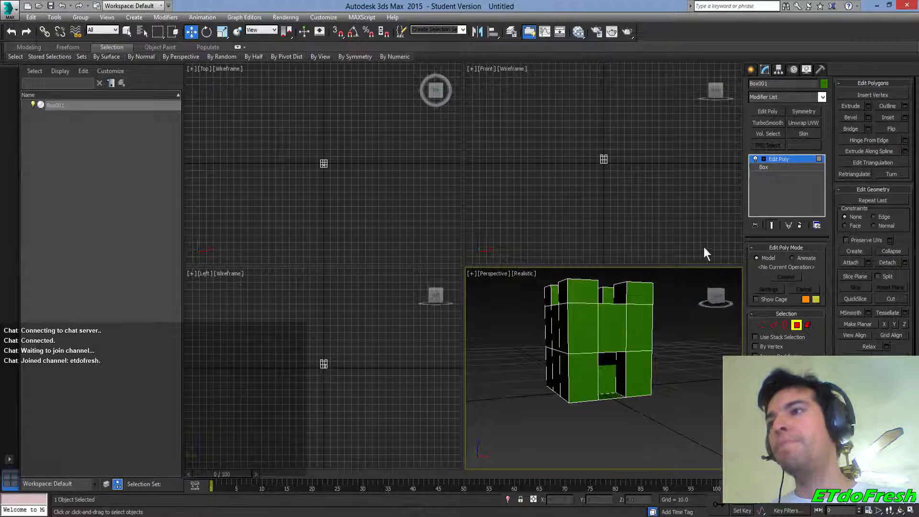
mouse_move(598, 364)
middle_mouse_down("alt")
mouse_move(613, 385)
mouse_move(587, 371)
middle_mouse_up("alt")
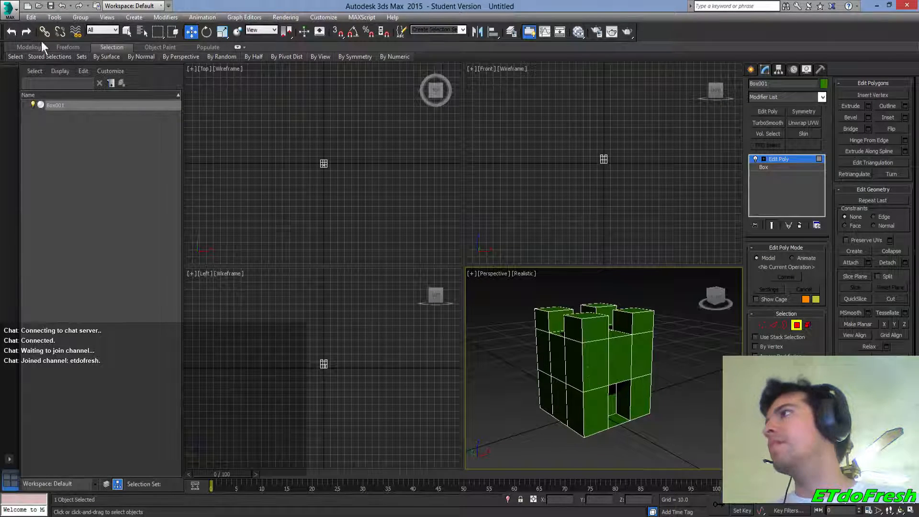
Save the scene as SandCastle00 in the scenes folder
left_click(9, 8)
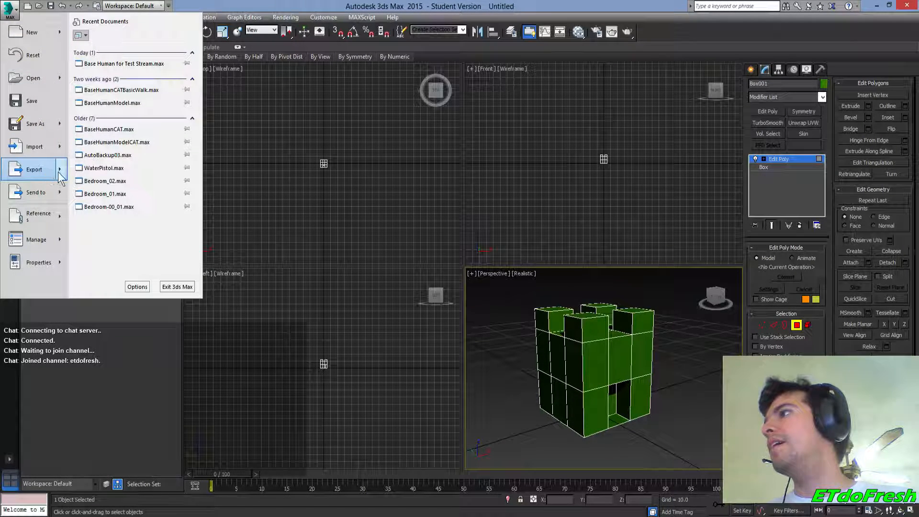
left_click(32, 124)
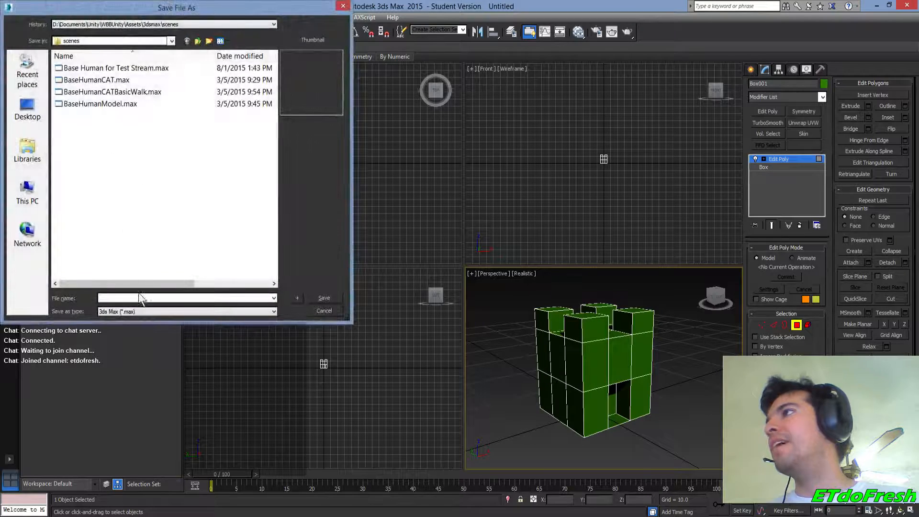
type("Base")
key("BackSpace")
key("BackSpace")
key("BackSpace")
key("BackSpace")
type("Sand C")
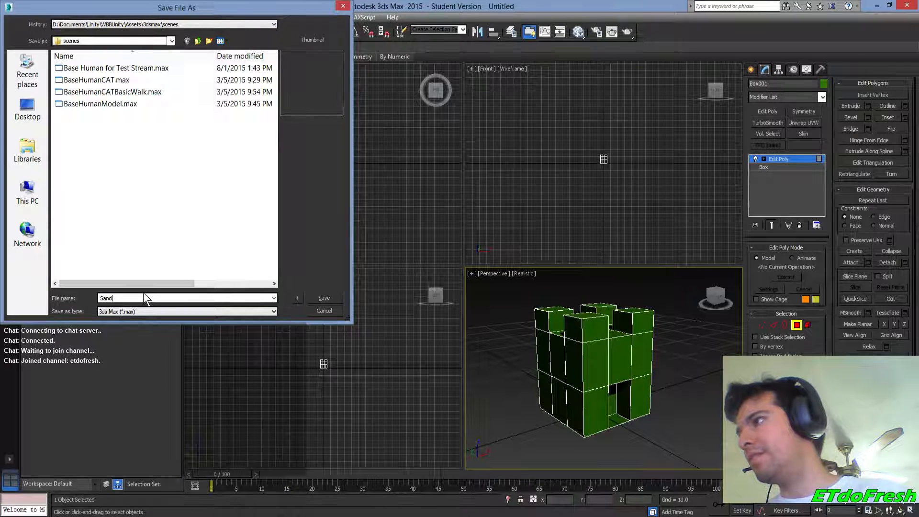
key("Return")
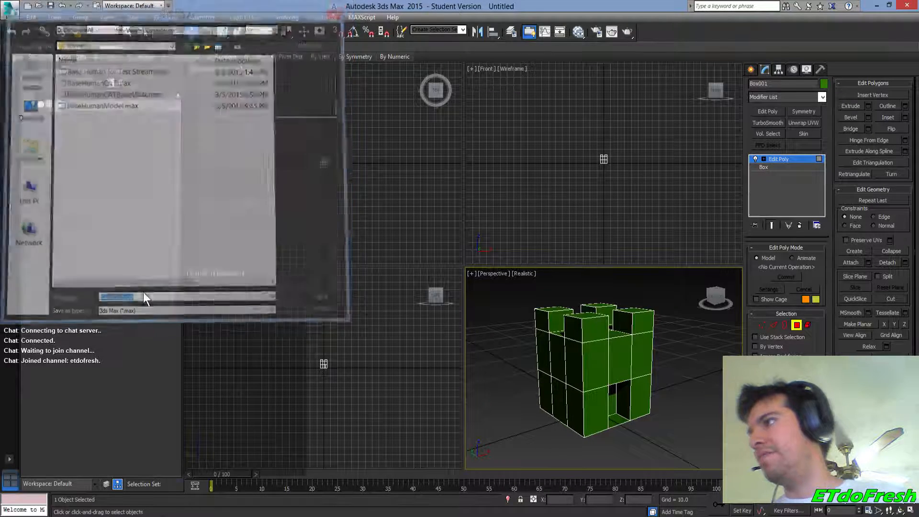
Export the selected castle as SandCastle00 in FBX format to TestStream's Models folder, using the Unity (No Animation) preset
left_click(10, 10)
mouse_move(64, 165)
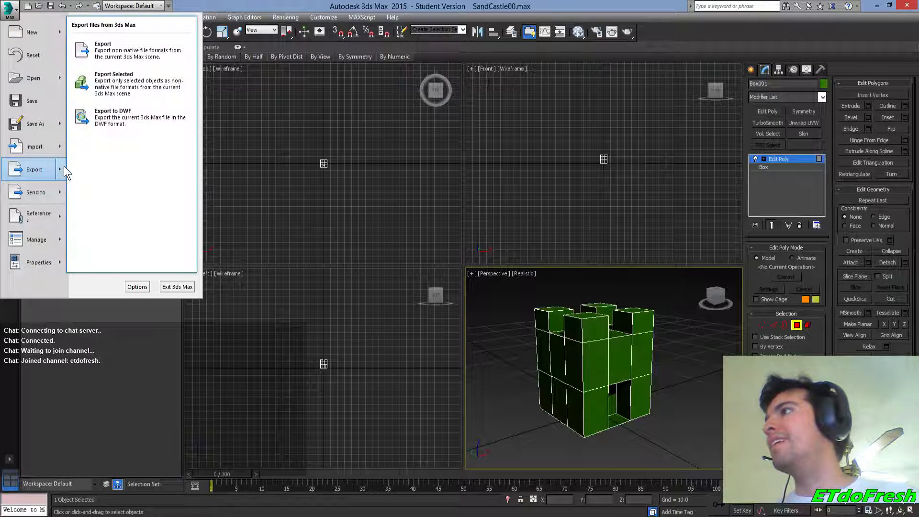
left_click(101, 91)
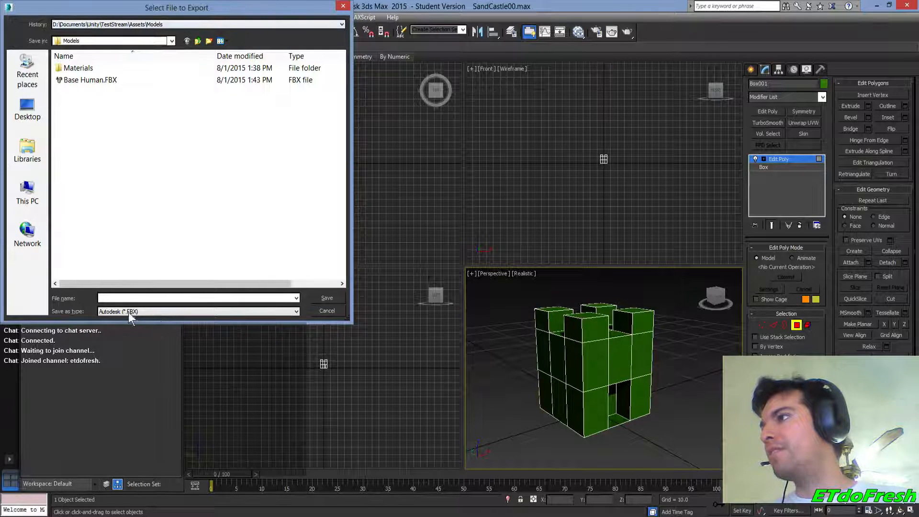
type("SandCastle00")
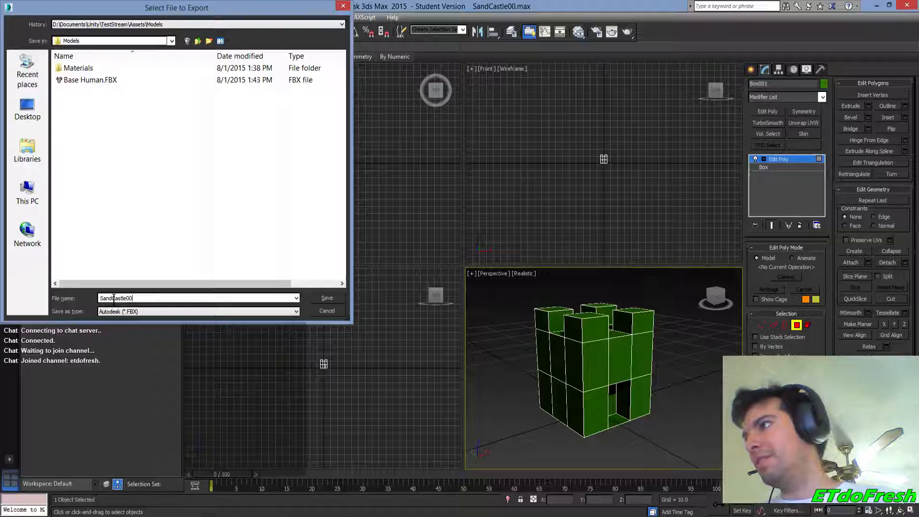
key("Return")
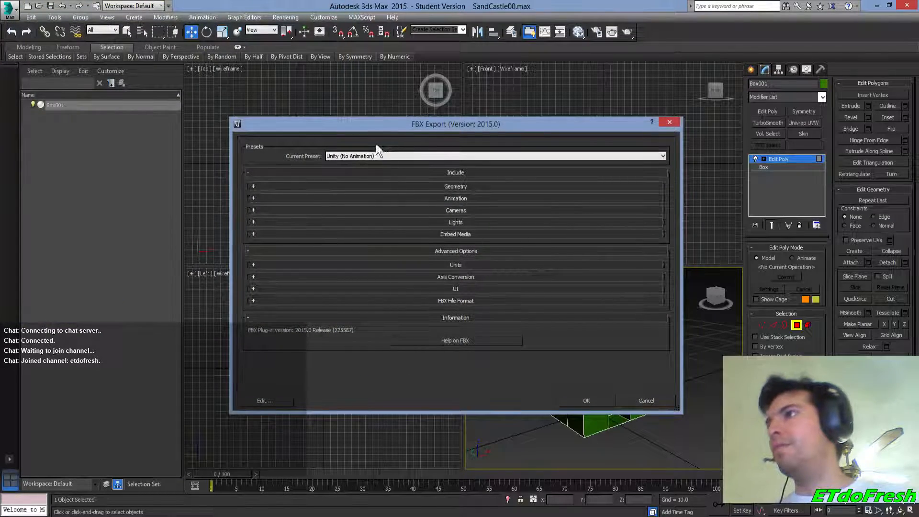
left_click(570, 400)
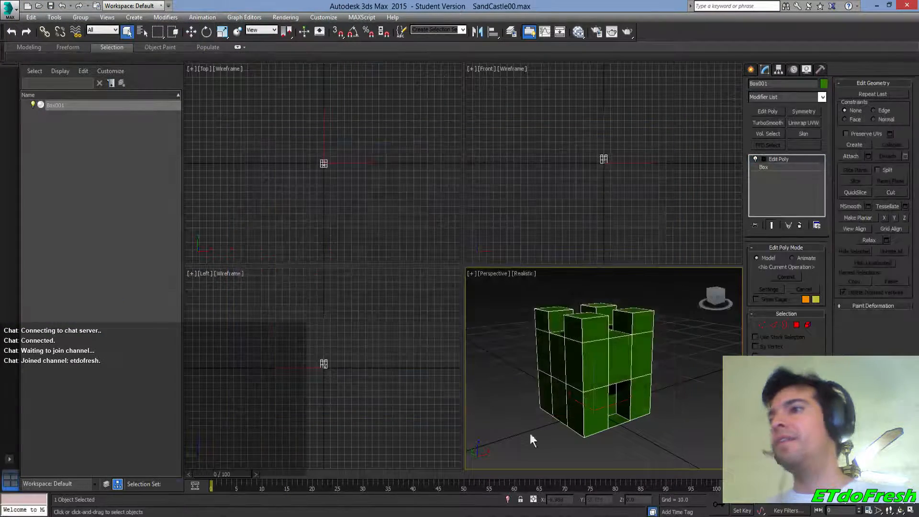
Switch to Unity to check the imported castle model in the Models folder, and return to 3ds Max
left_click(875, 6)
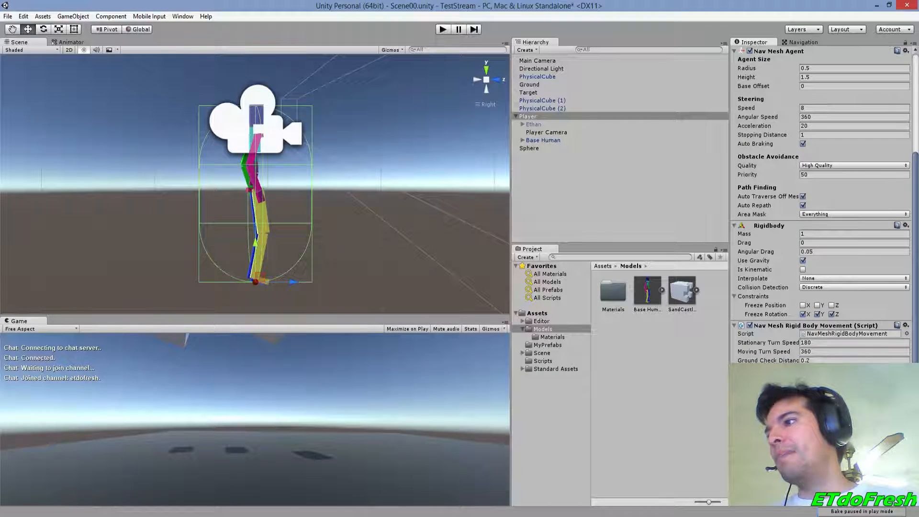
mouse_move(276, 515)
left_click(275, 478)
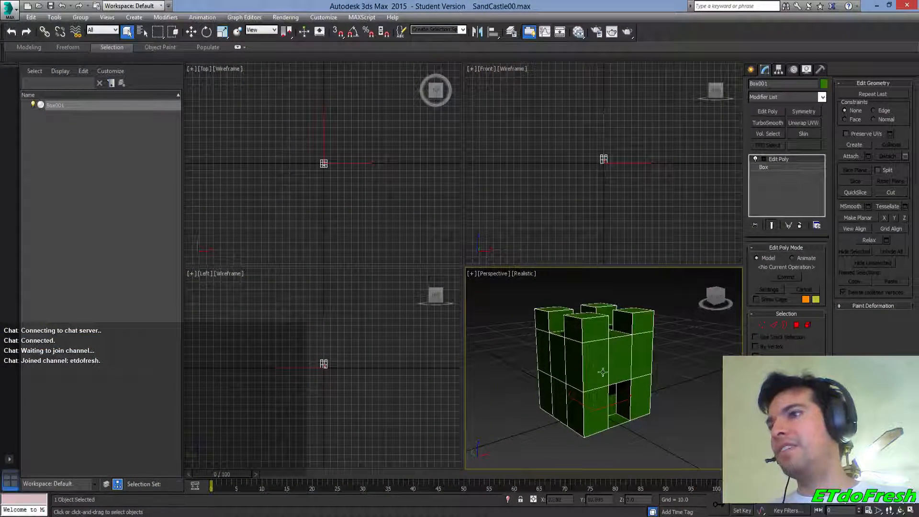
Rename the castle object SandCastle00, cancelling the group creation first
left_click(80, 17)
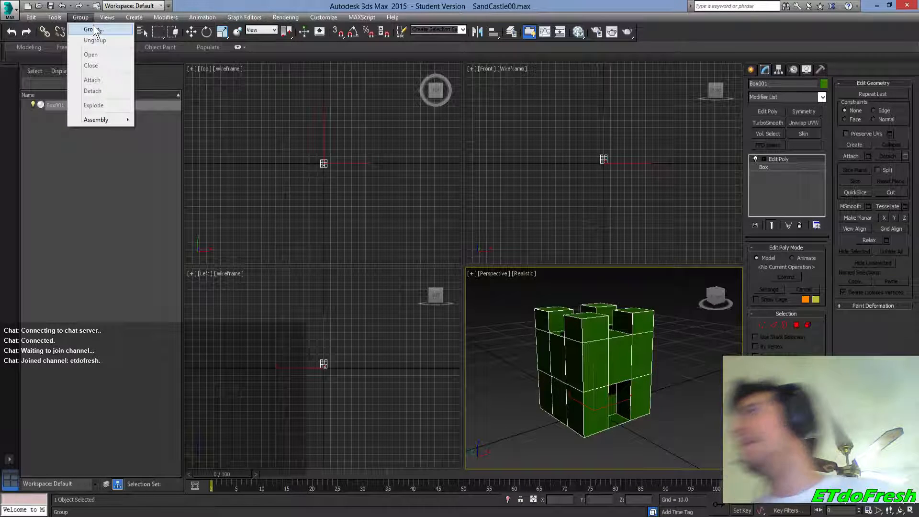
left_click(93, 29)
key("Escape")
double_click(761, 84)
type("SandCastle00")
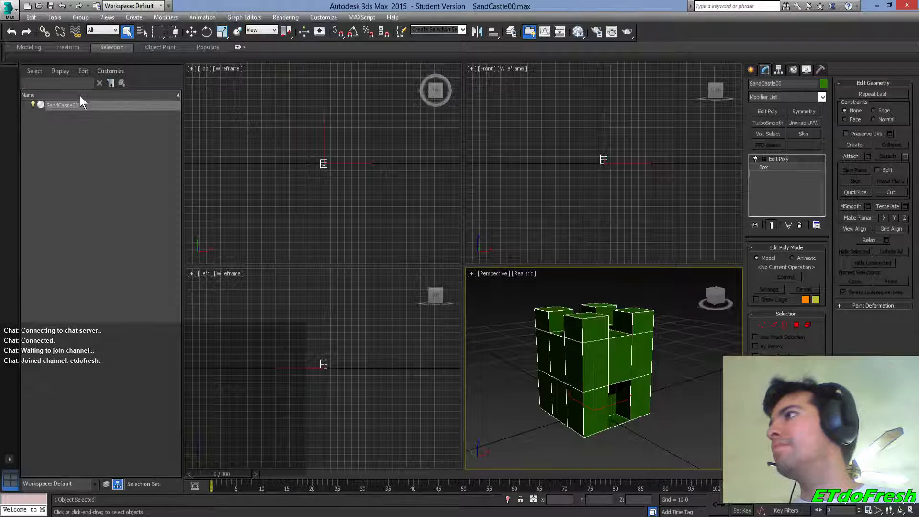
Group the castle object under the group name SandCastle00
left_click(80, 17)
left_click(92, 25)
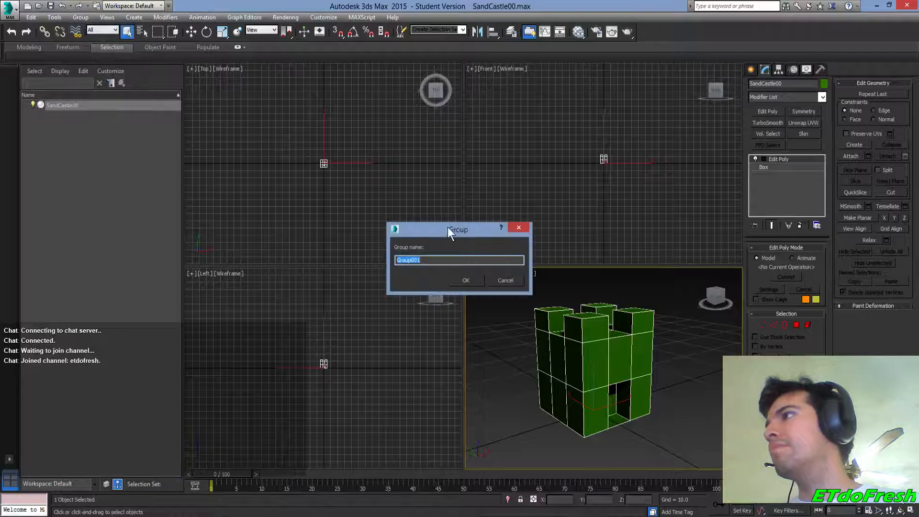
type("SandC")
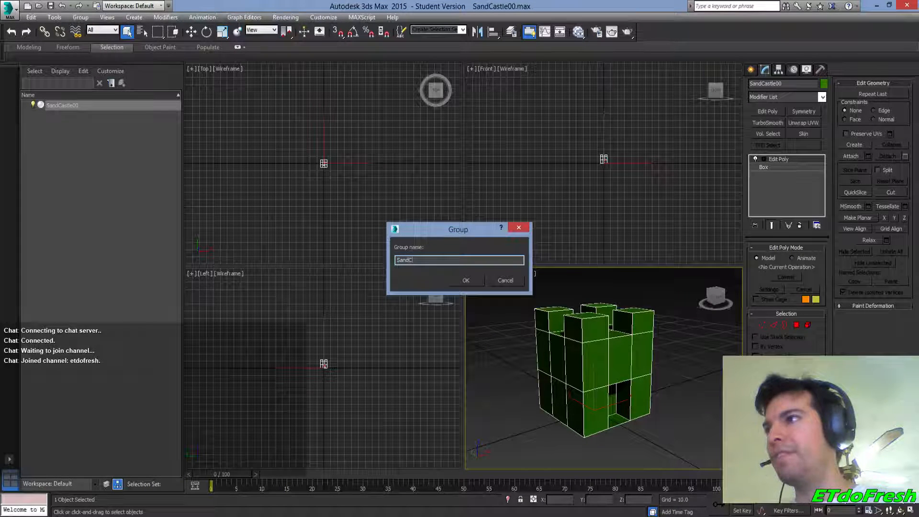
type("astle00")
key("Return")
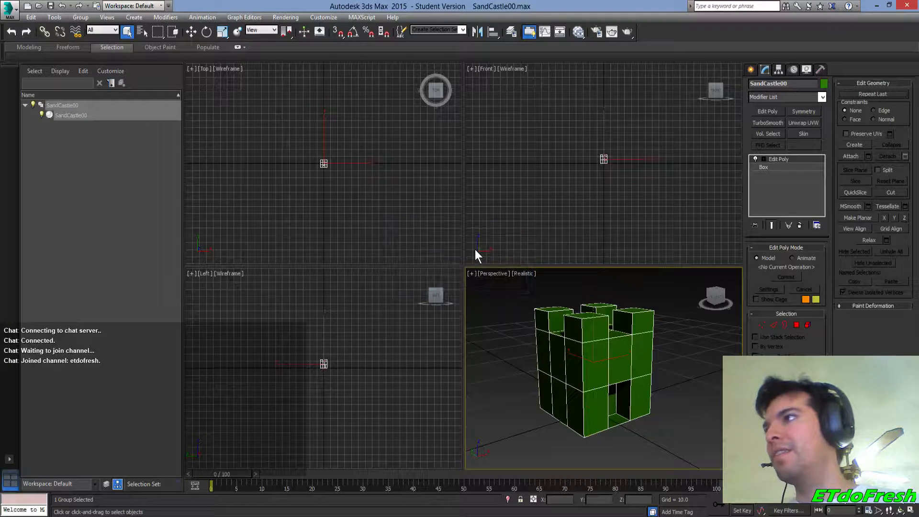
Open the SandCastle00 group and select its parent group helper
left_click(81, 106)
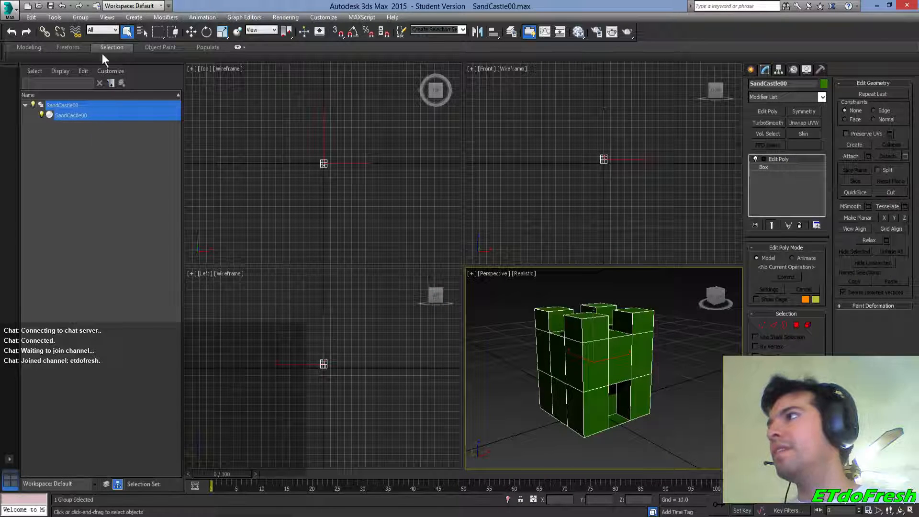
left_click(80, 17)
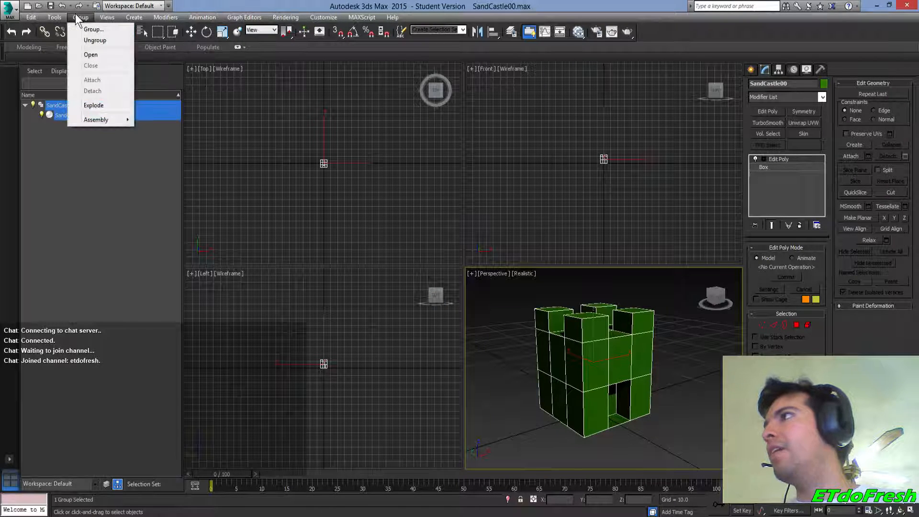
left_click(89, 55)
left_click(60, 107)
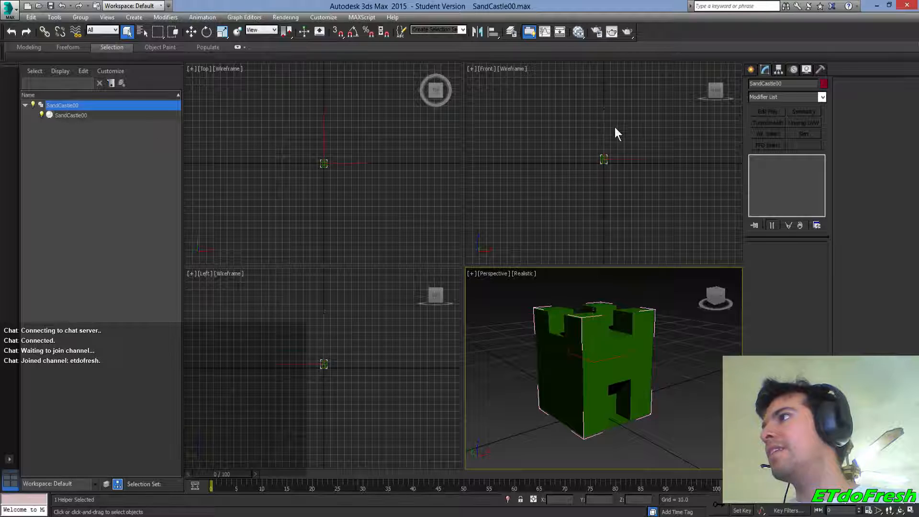
Try moving the group helper to Z 0, and undo the move
key("w")
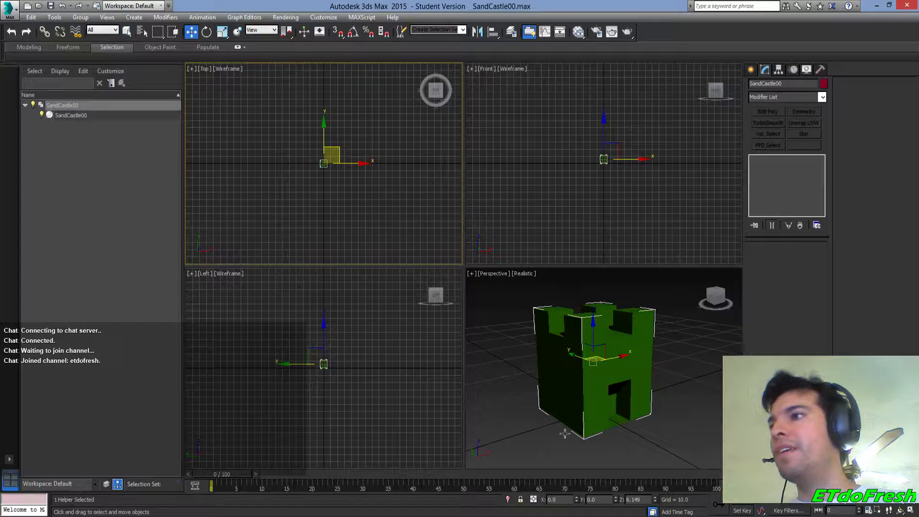
right_click(655, 498)
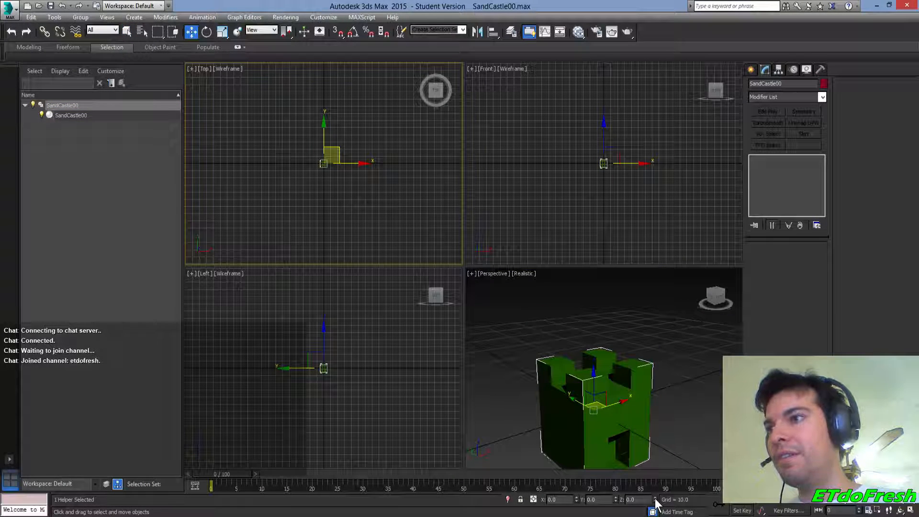
key("ctrl+z")
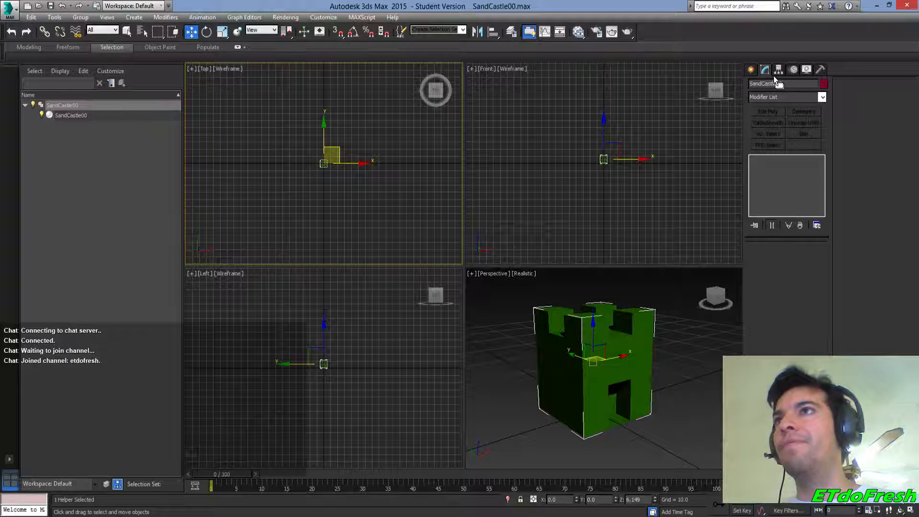
Move only the SandCastle00 group helper's pivot to Z 0, leaving the castle geometry in place
left_click(778, 70)
left_click(800, 133)
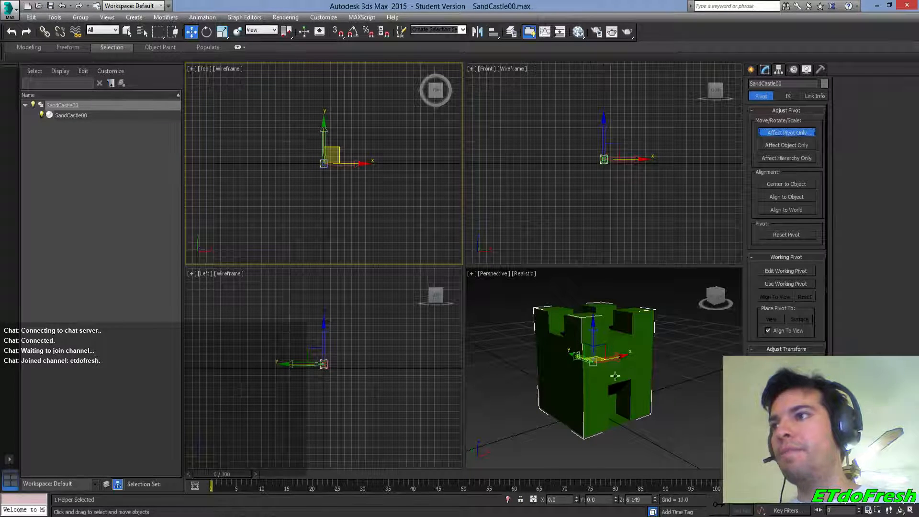
right_click(654, 500)
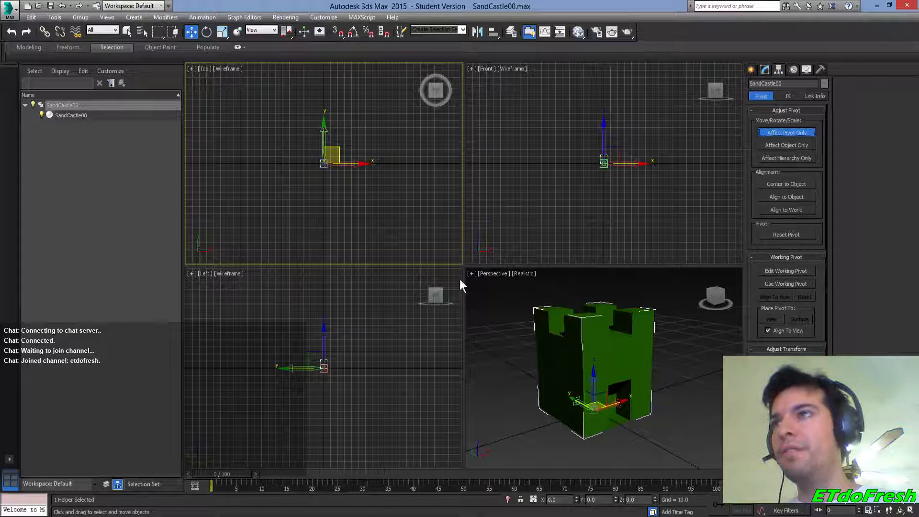
Rotate the group helper's pivot to 90 degrees on X and finish the pivot-only adjustment
left_click(205, 32)
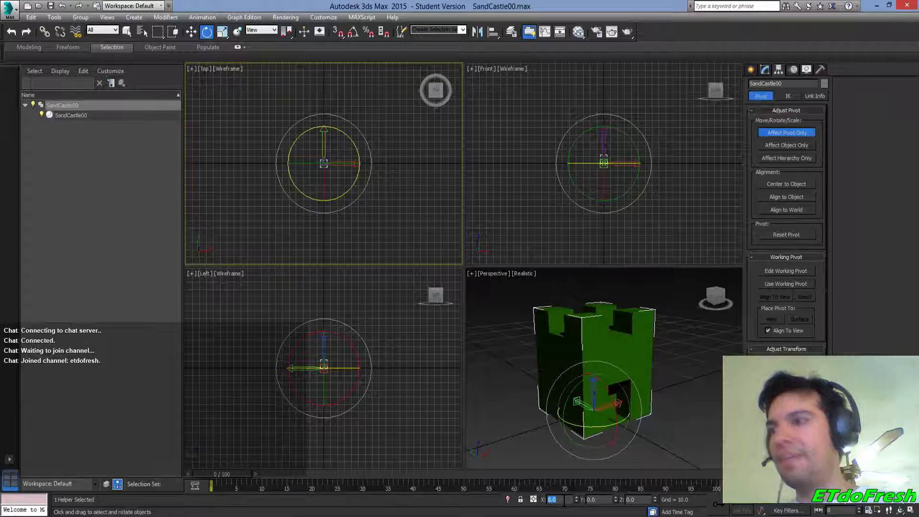
type("90")
key("Return")
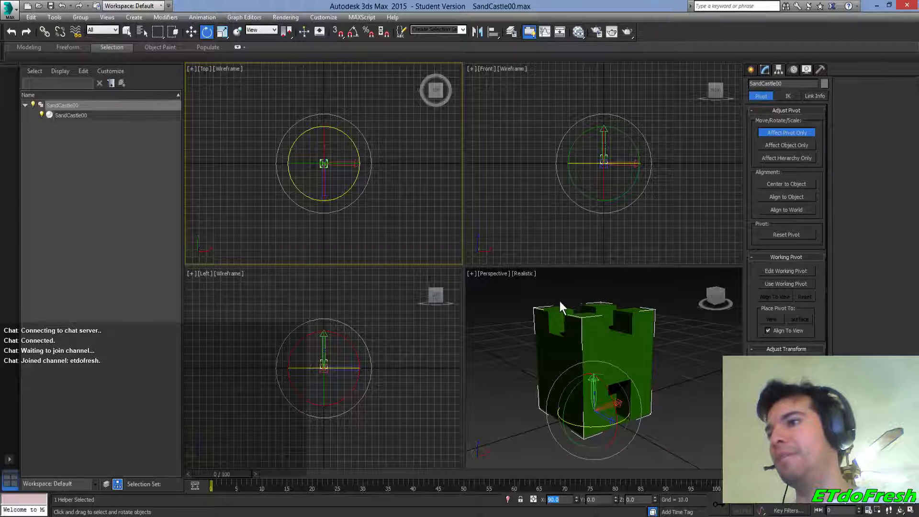
left_click(796, 135)
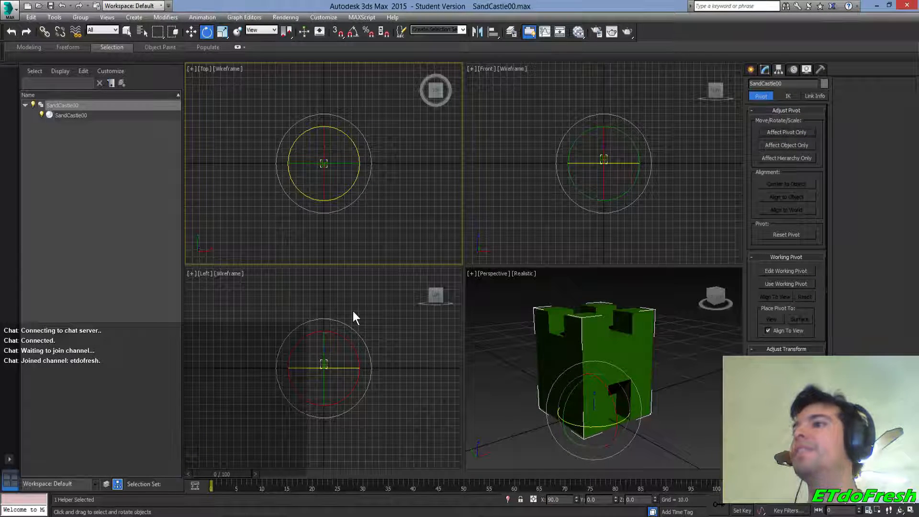
Export the selected group helper over SandCastle00.FBX in the Models folder, using the Unity (No Animation) preset
middle_click(389, 304)
left_click(9, 9)
mouse_move(58, 168)
left_click(133, 93)
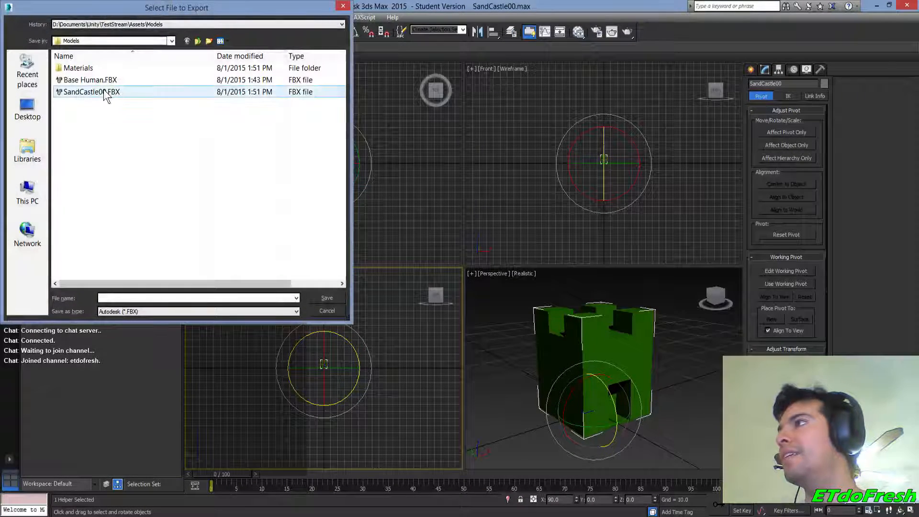
double_click(105, 92)
left_click(493, 300)
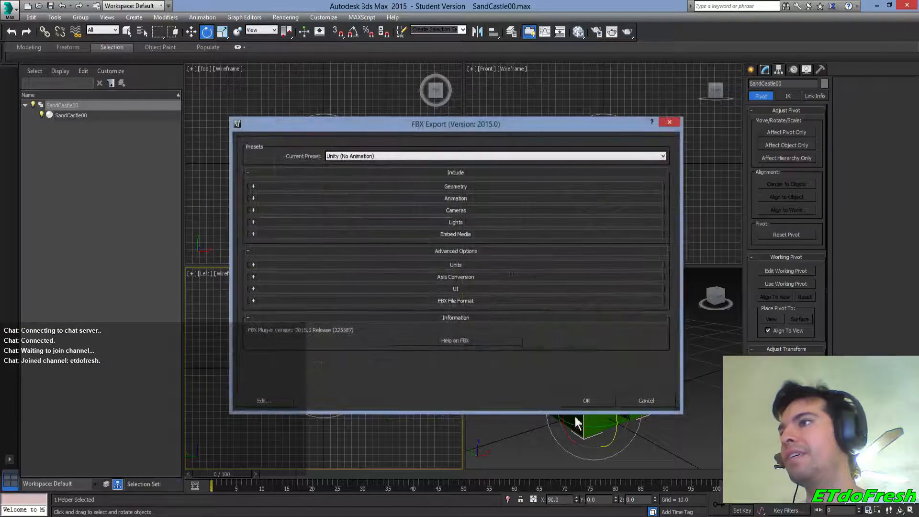
left_click(581, 400)
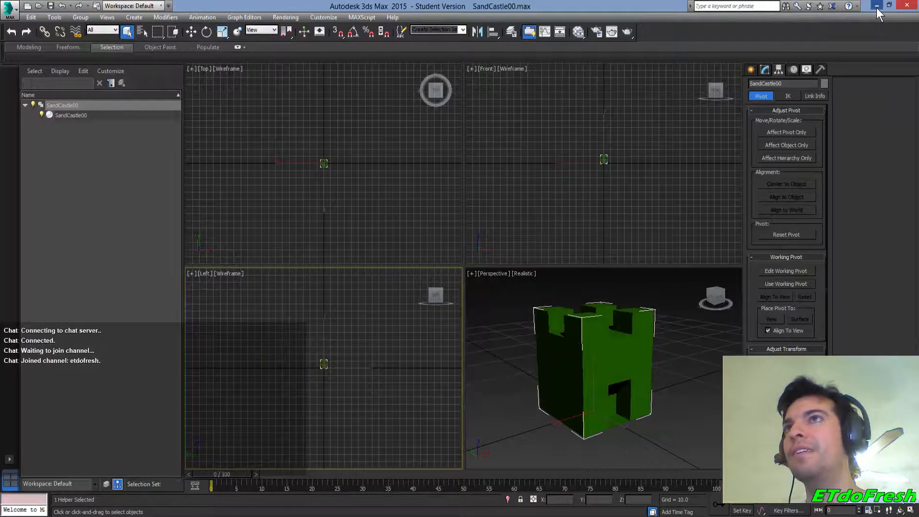
Switch to Unity and check the SandCastle00 model in the Models folder
left_click(877, 8)
left_click(679, 292)
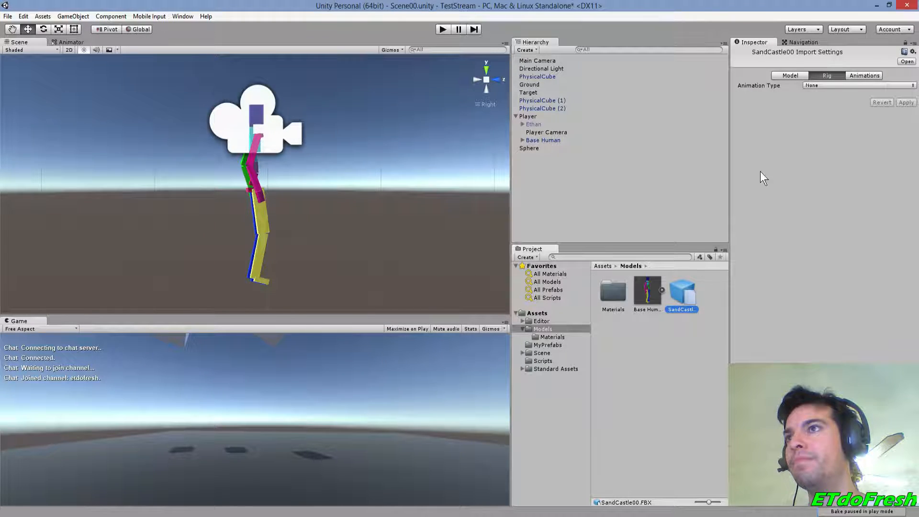
left_click(876, 6)
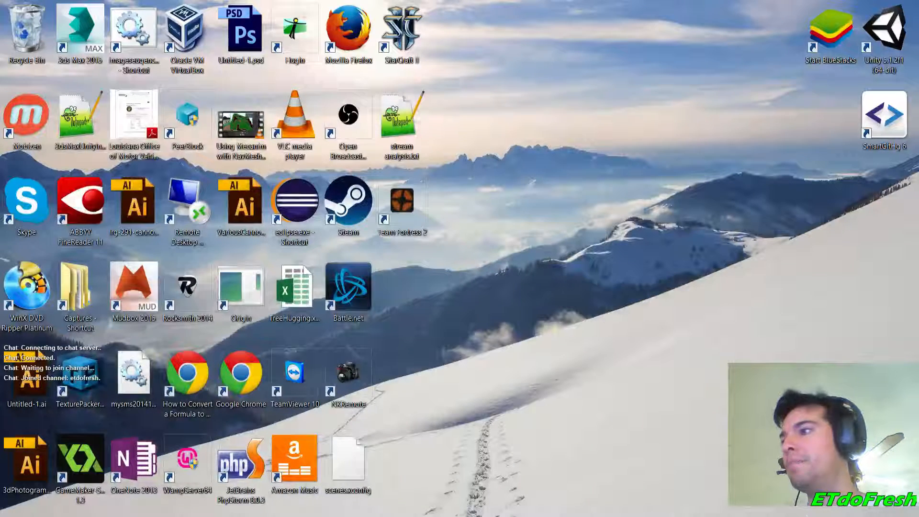
Switch back to 3ds Max and export the group helper together with its castle mesh over SandCastle00.FBX with the Unity (No Animation) preset
key("alt+Tab")
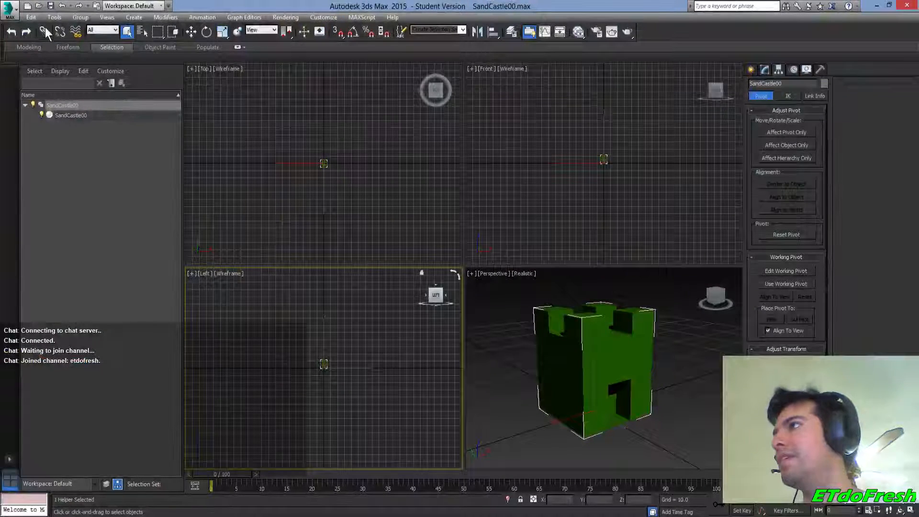
left_click(66, 114)
left_click(71, 107, "ctrl")
left_click(9, 9)
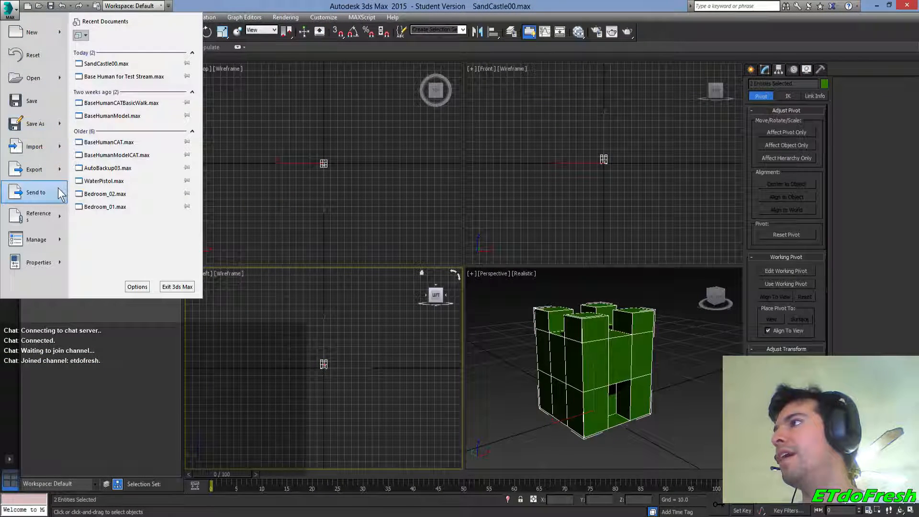
mouse_move(55, 168)
left_click(100, 77)
double_click(96, 91)
left_click(498, 299)
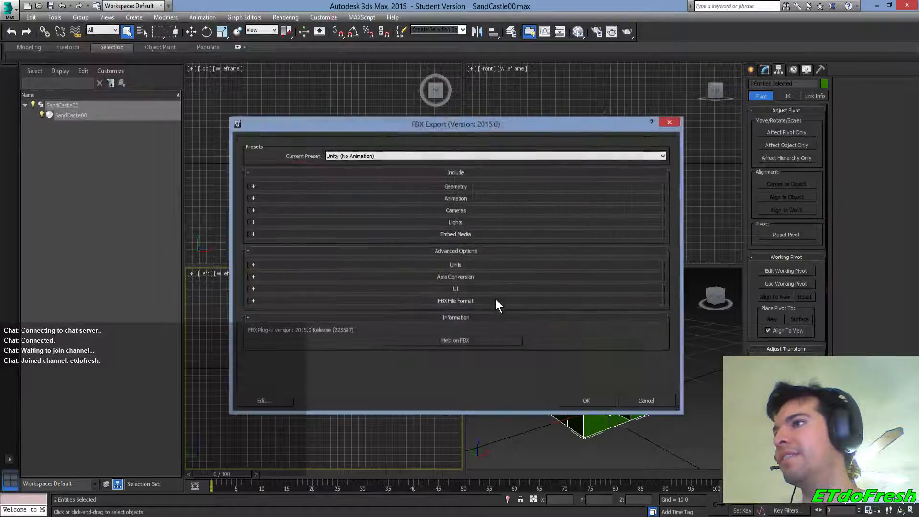
key("Return")
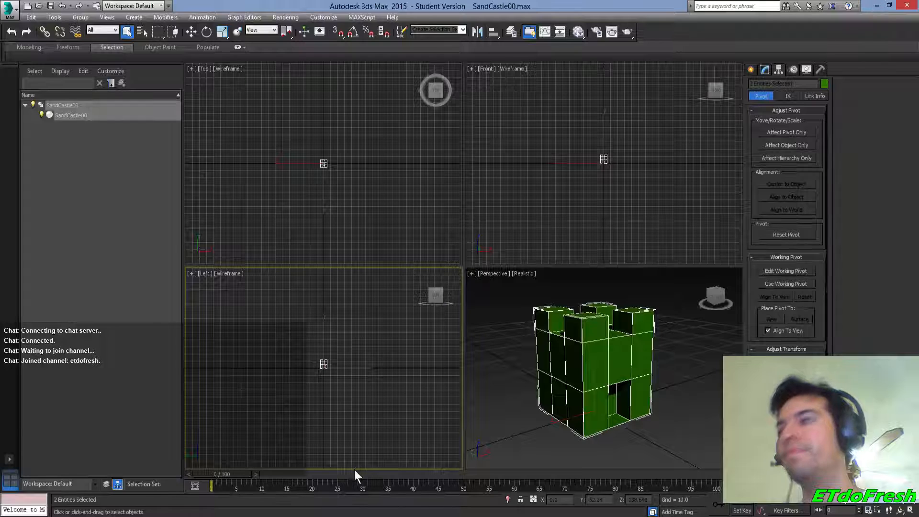
Switch to Unity, close the Scene view and dock a newly opened one beside the Animator
left_click(159, 514)
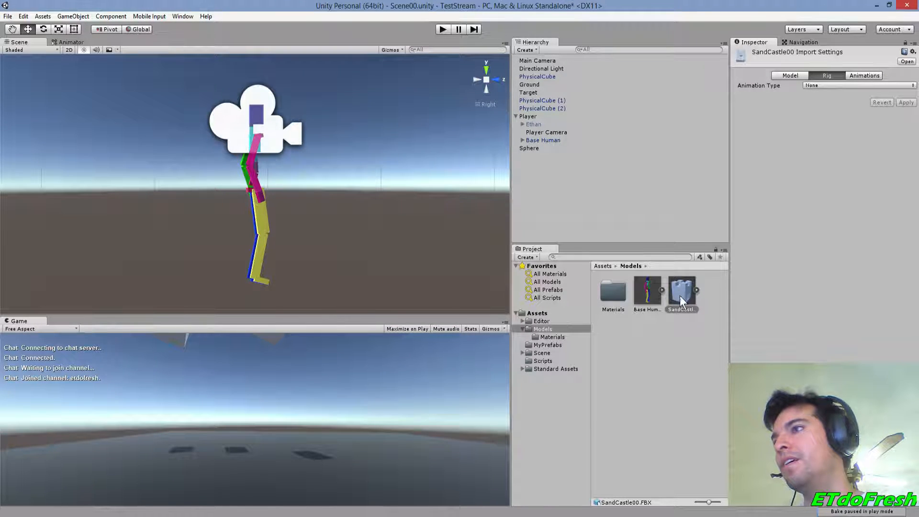
mouse_move(683, 300)
left_mouse_down()
mouse_move(595, 312)
mouse_move(264, 460)
mouse_move(689, 306)
left_mouse_up()
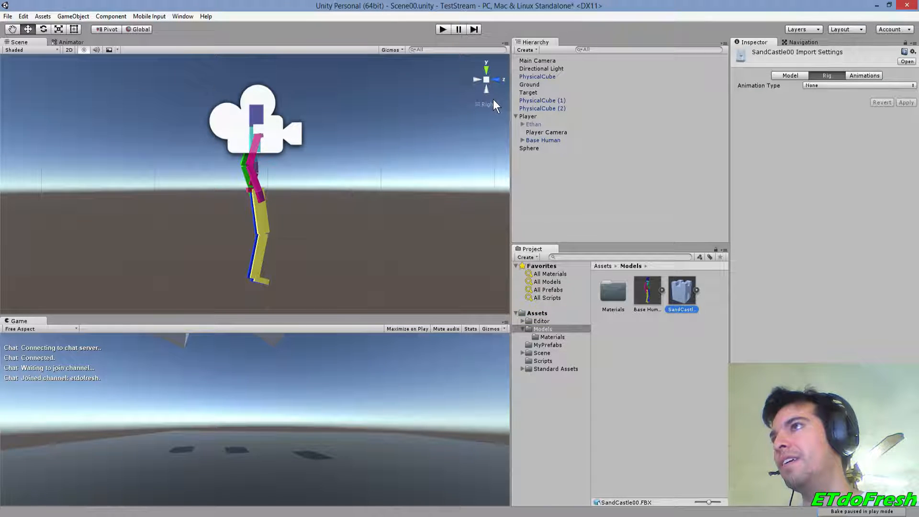
right_click(26, 39)
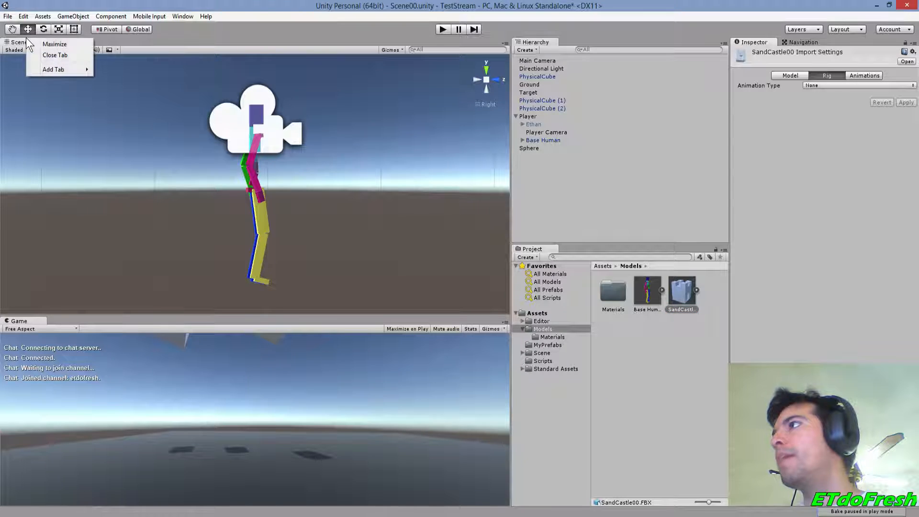
left_click(59, 56)
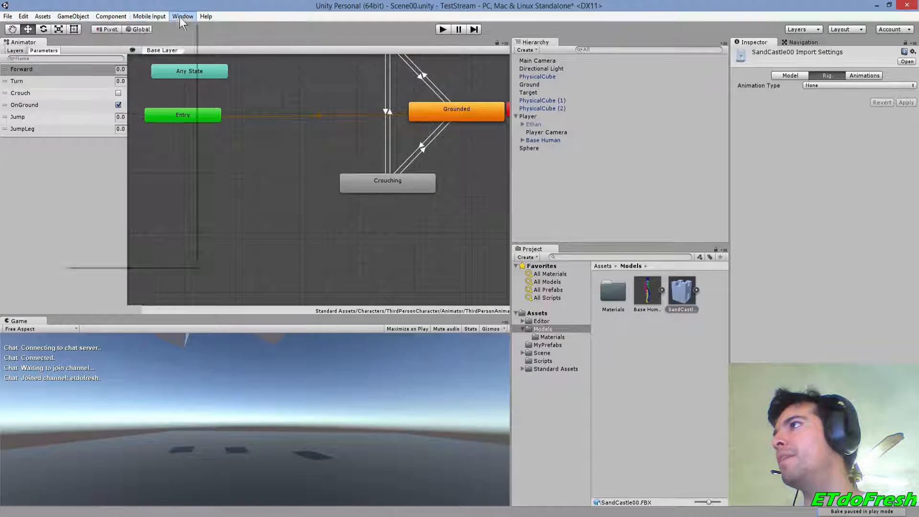
left_click(181, 16)
left_click(108, 68)
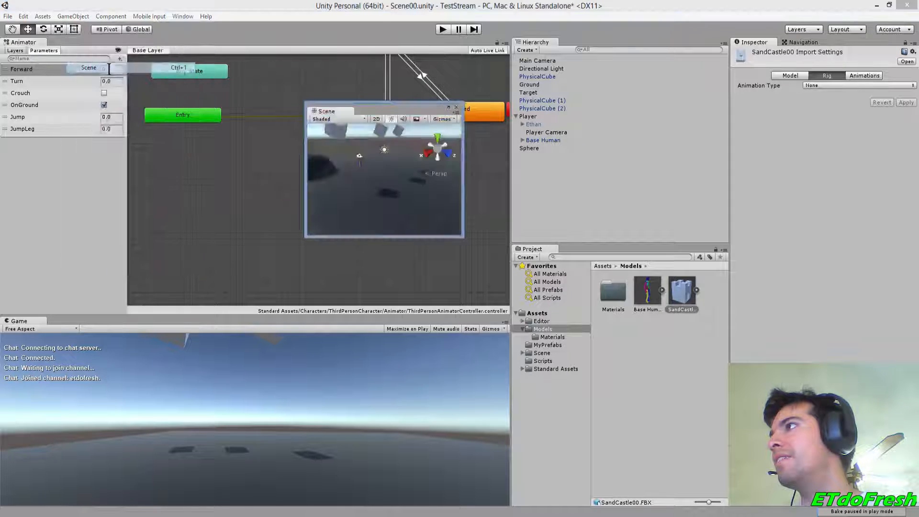
left_click_drag(329, 113, 18, 42)
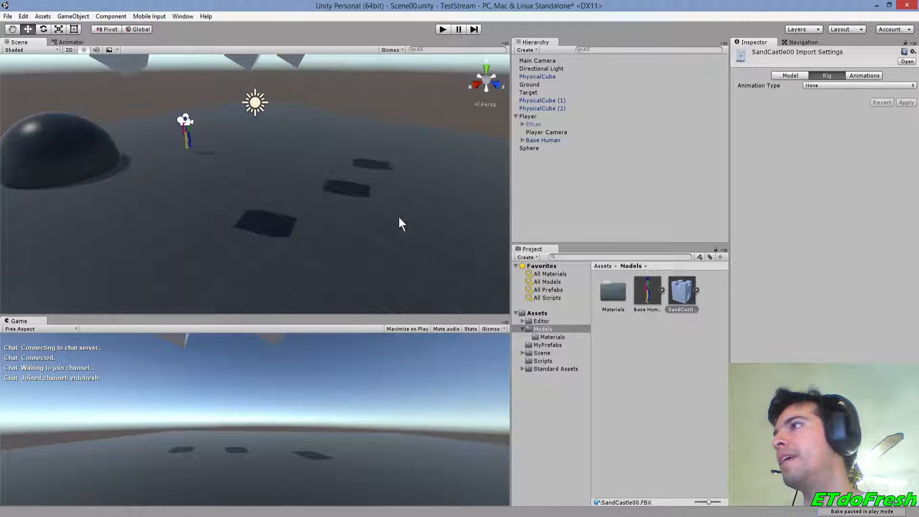
Place the SandCastle00 model on the ground in the scene and inspect its pivot and orientation up close
left_click_drag(680, 294, 251, 183)
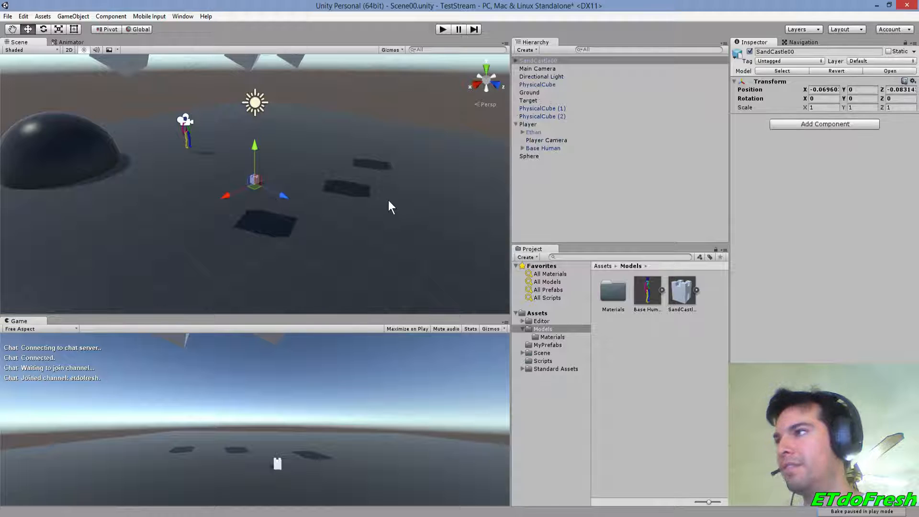
left_click(378, 201)
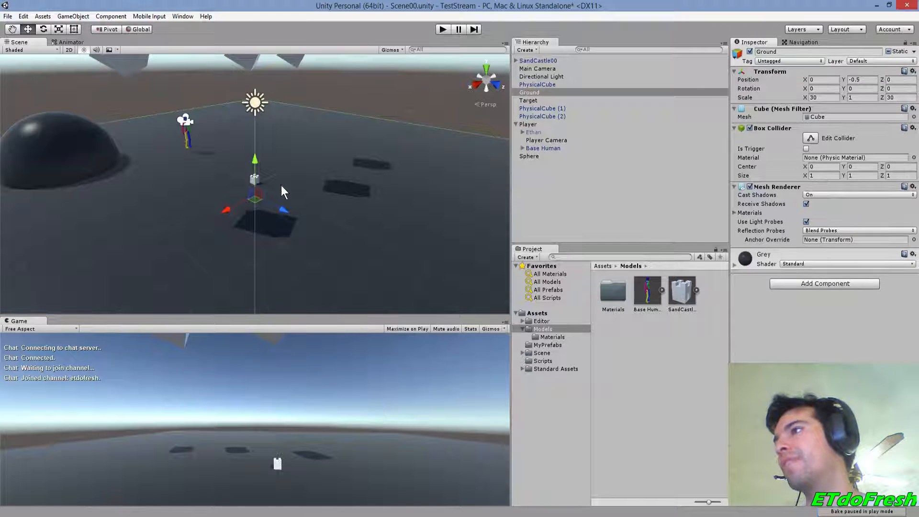
left_click(550, 65)
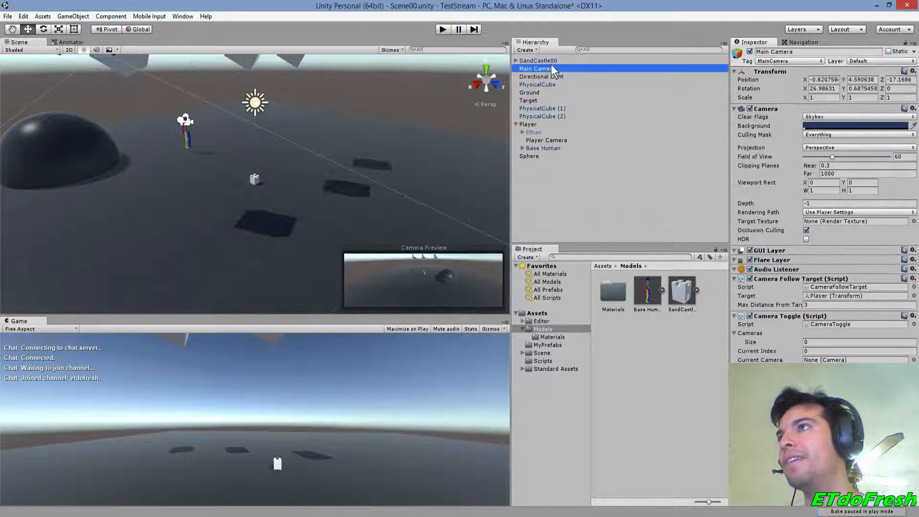
double_click(552, 59)
left_click_drag(404, 197, 259, 240, "alt")
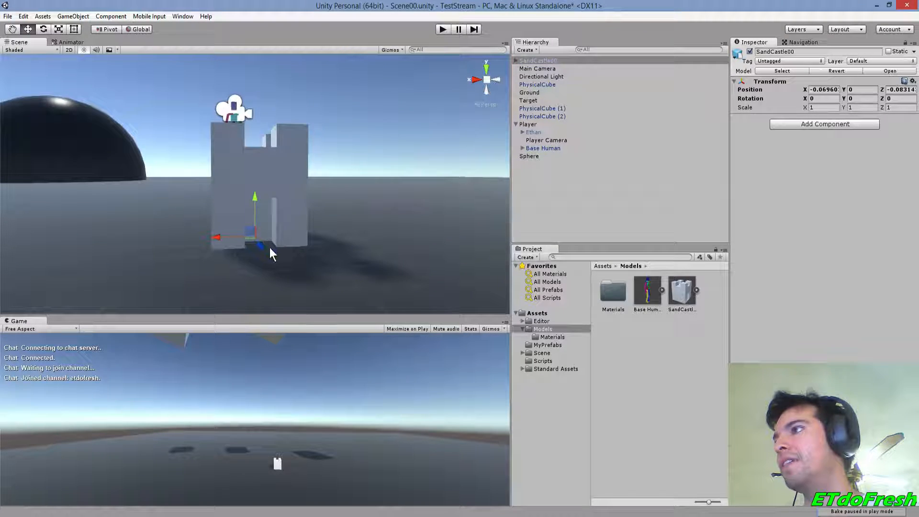
left_click_drag(275, 262, 299, 228, "alt")
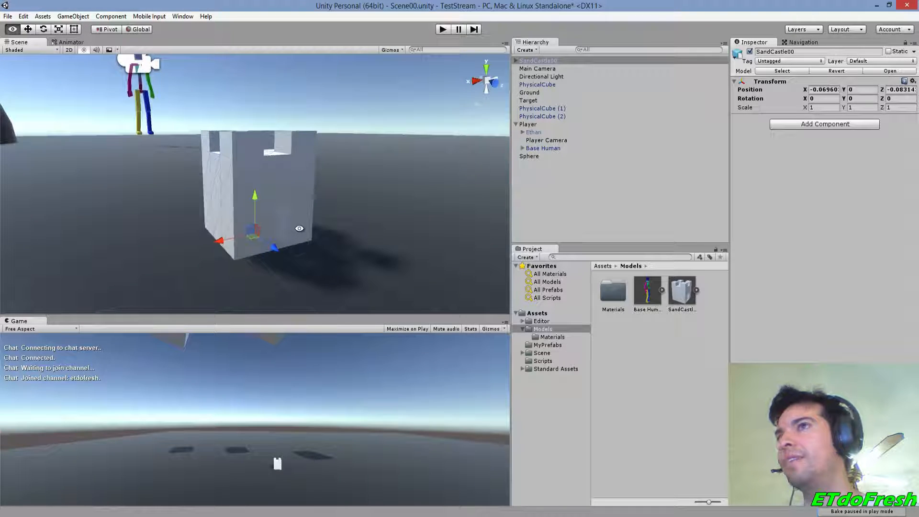
Create a cube for size comparison, reset its position to the origin and set its Y position to 0.5
left_click(534, 50)
mouse_move(567, 85)
left_click(497, 85)
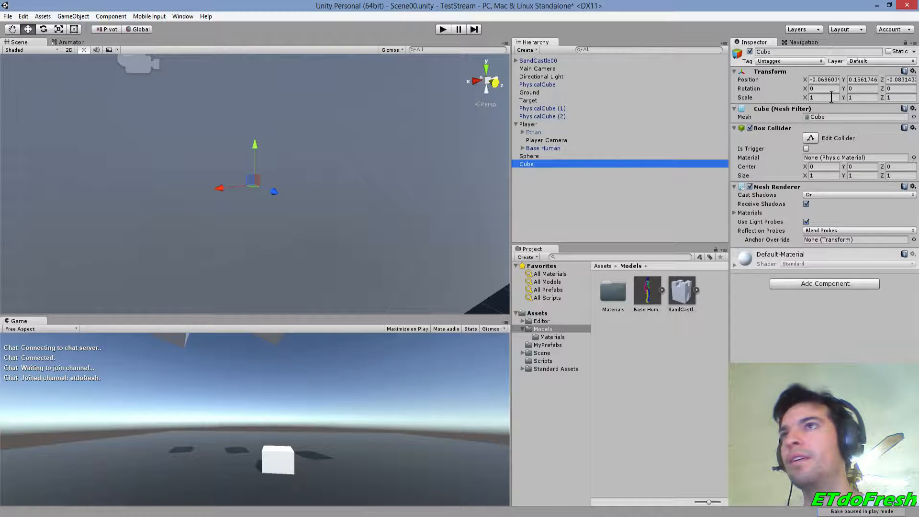
left_click(833, 80)
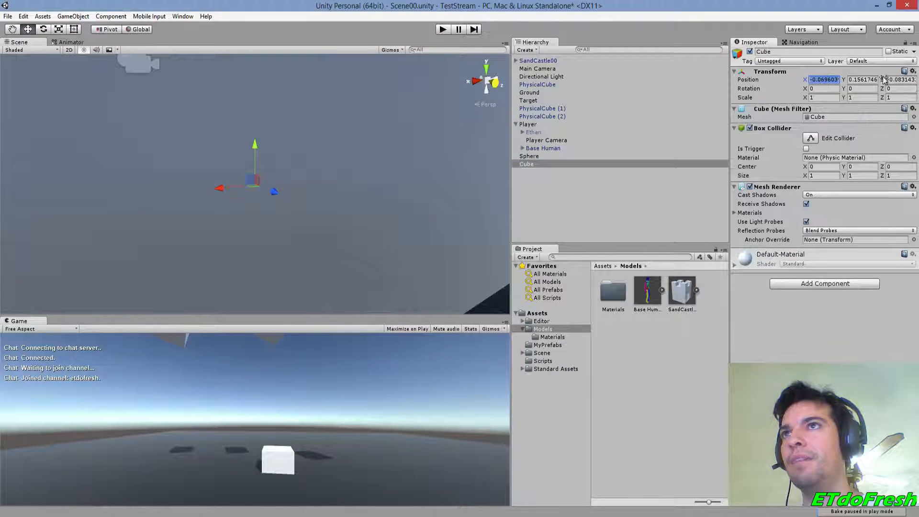
left_click(912, 70)
left_click(852, 82)
left_click(860, 80)
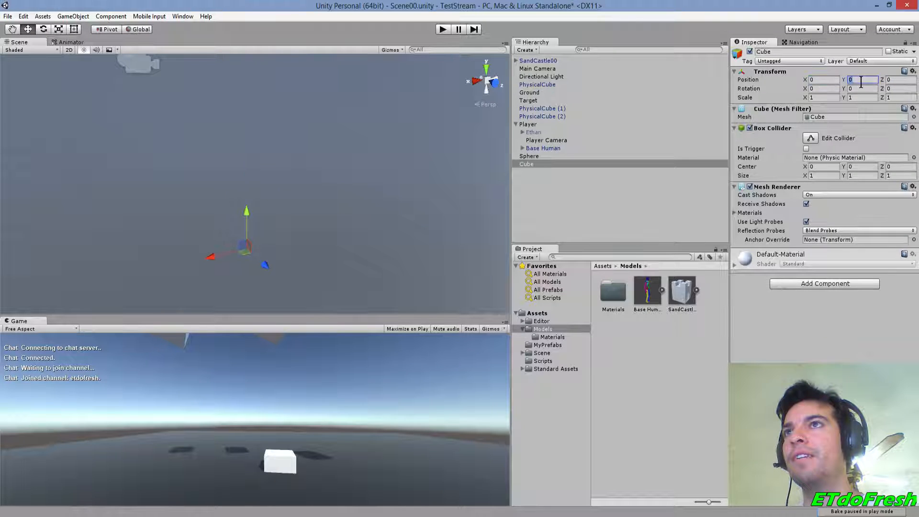
type("0.5")
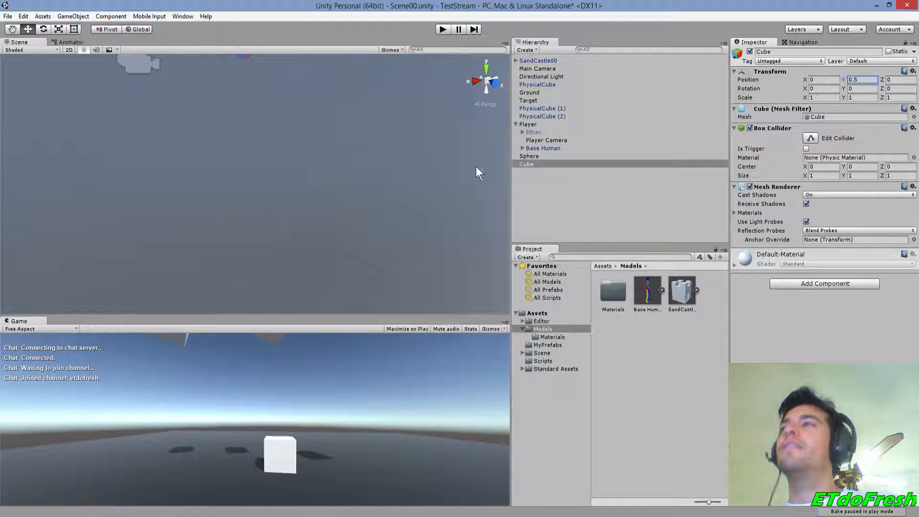
scroll(403, 182, "down", 10)
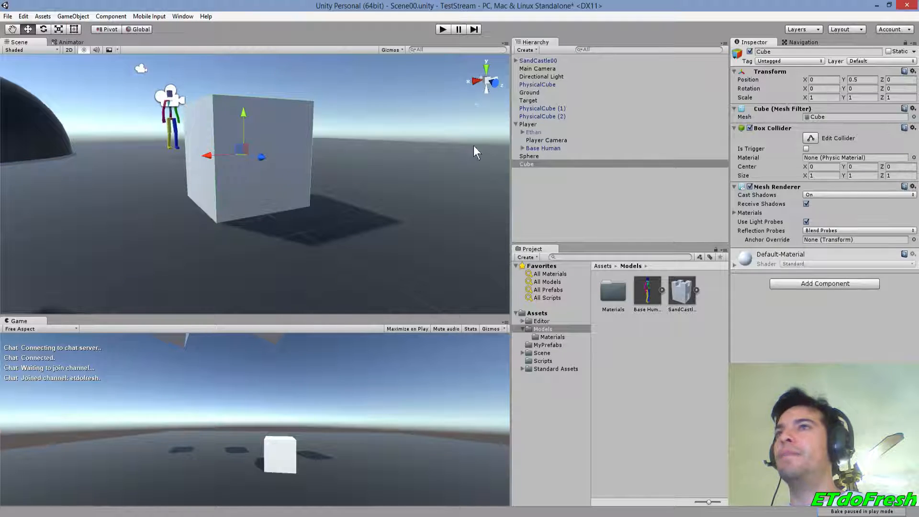
Move the cube beside the sand castle and set its X position to -1.5
left_click_drag(204, 154, 315, 137)
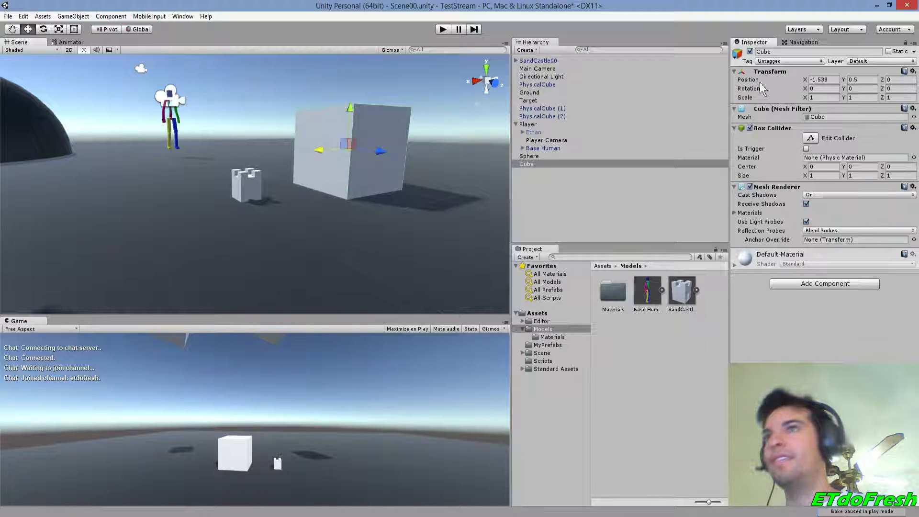
left_click(829, 80)
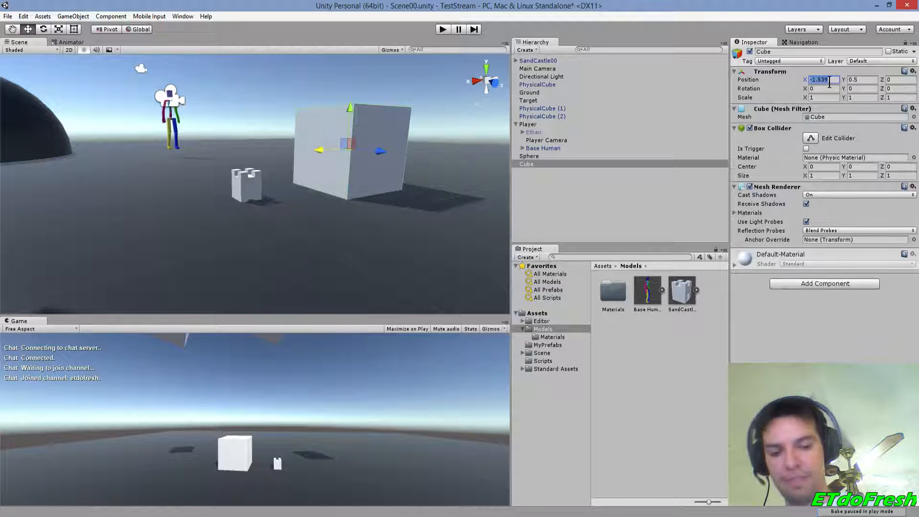
type("1")
key("BackSpace")
type("-1")
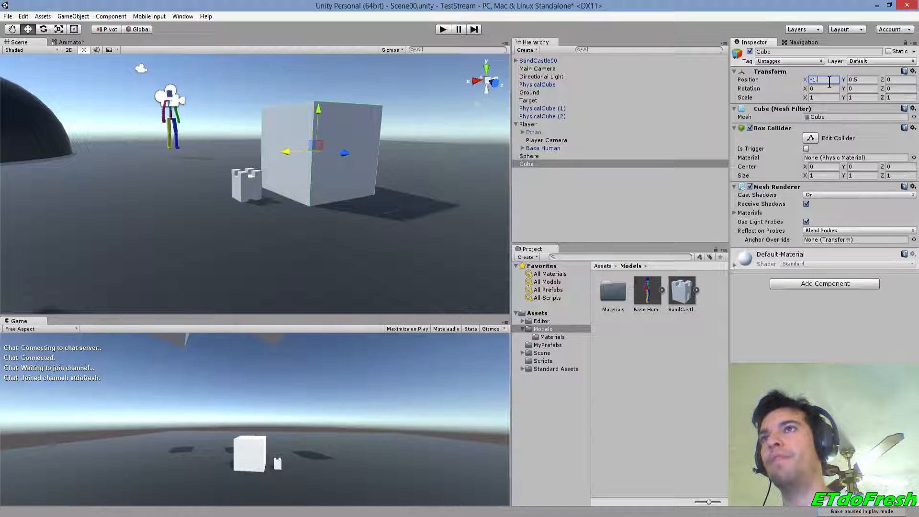
type(".5")
Scale the SandCastle00 object uniformly to about 3.29 to bring it near the cube's height
left_click(240, 193)
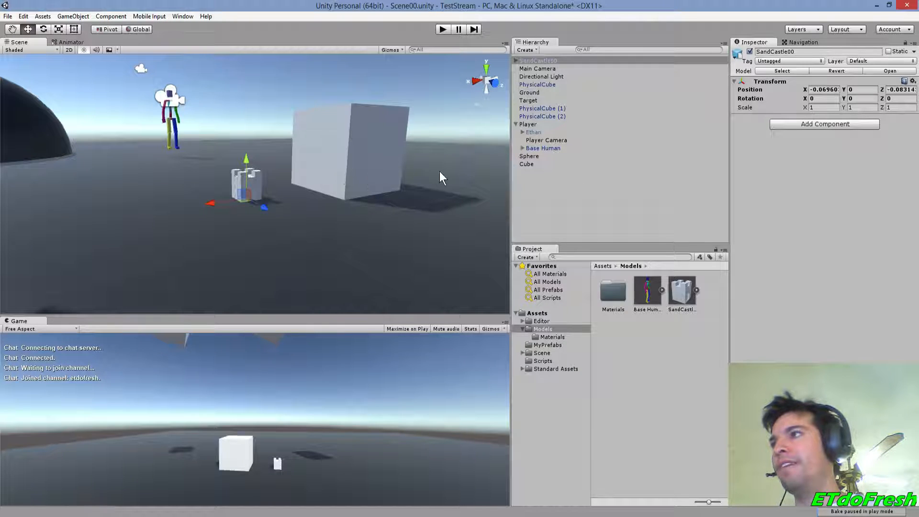
key("r")
left_click_drag(246, 197, 276, 194)
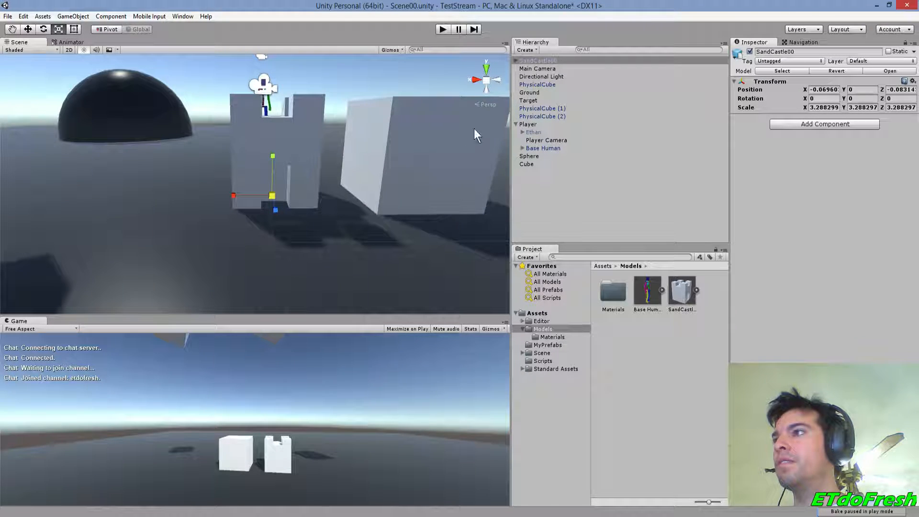
Scale the SandCastle00 object uniformly to about 3.94 so its base matches the comparison cube's width in the side view
left_click(484, 104)
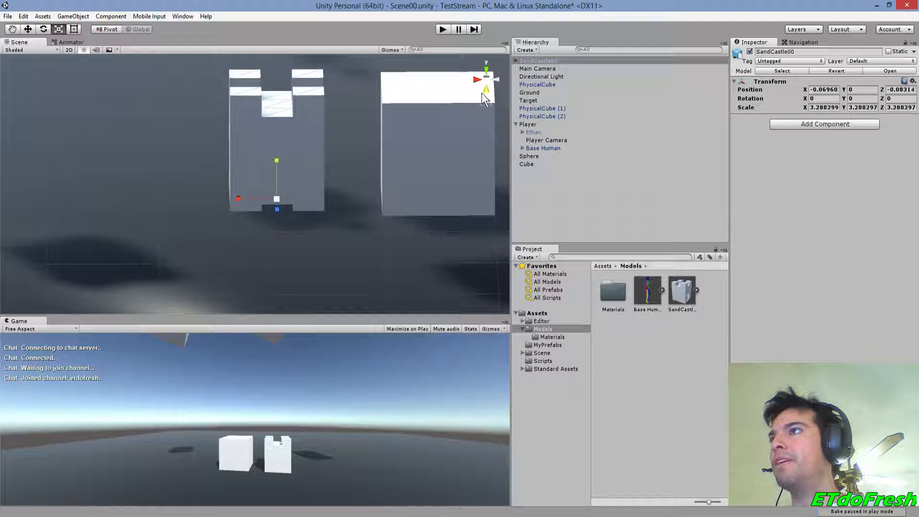
left_click(477, 84)
left_click(492, 80)
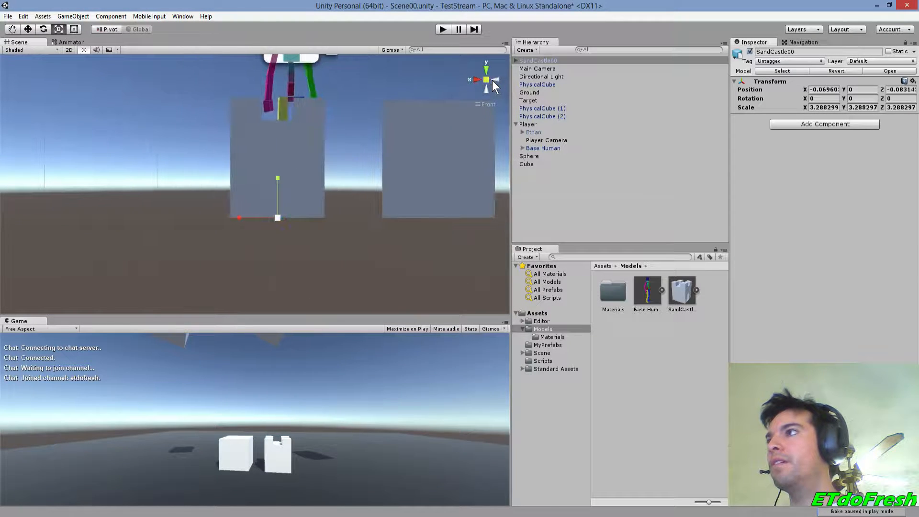
left_click(476, 80)
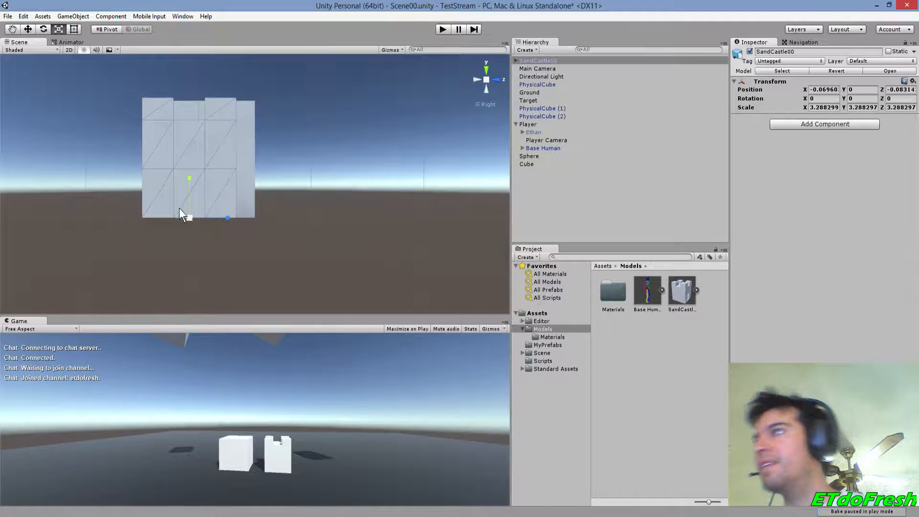
left_click_drag(188, 216, 197, 218)
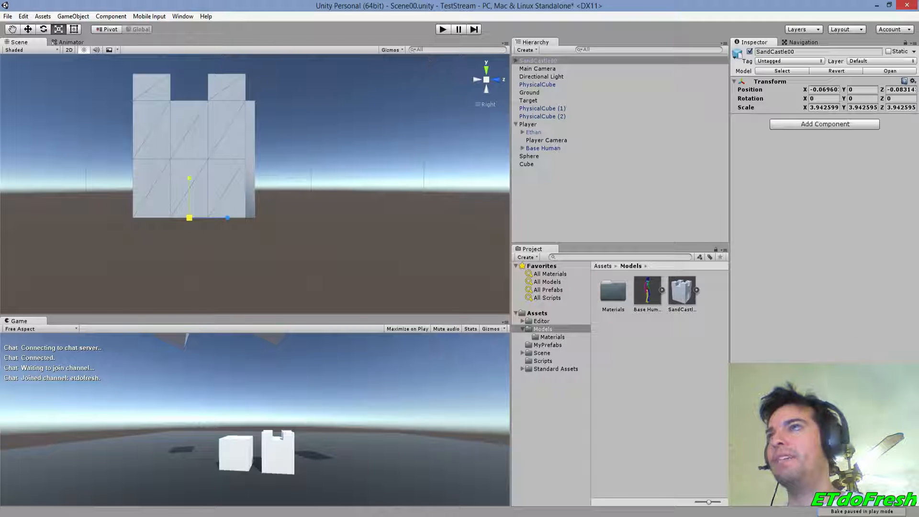
Switch to 3ds Max and set the sand castle's base Box length, width and height to 40 each
key("alt+Tab")
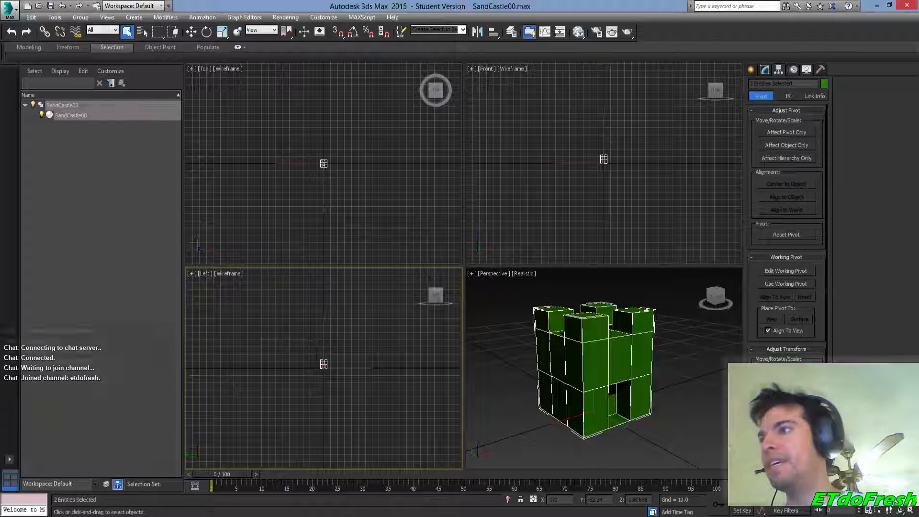
left_click(764, 69)
left_click(762, 169)
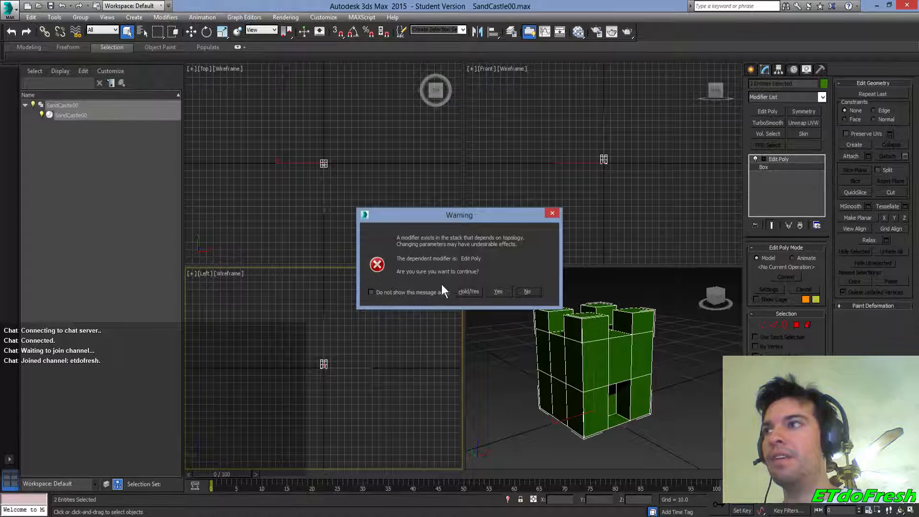
left_click(496, 291)
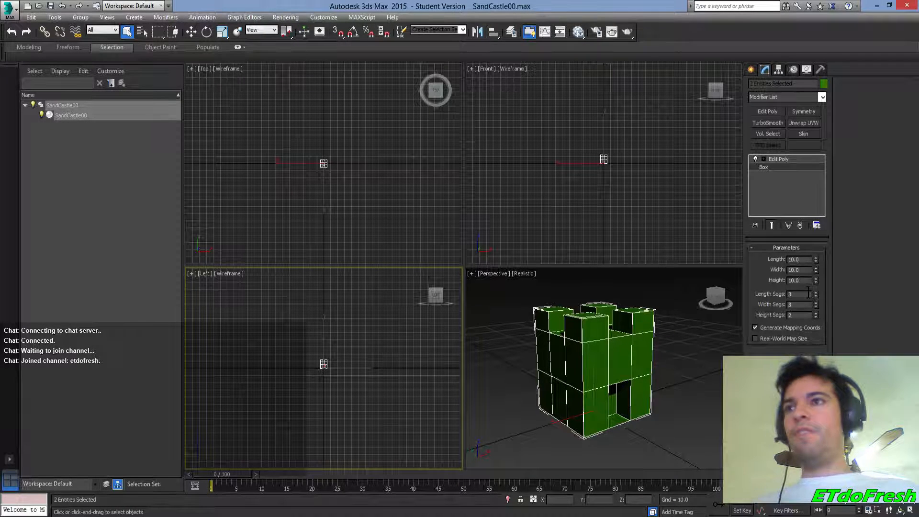
double_click(804, 259)
type("40")
key("Tab")
type("40")
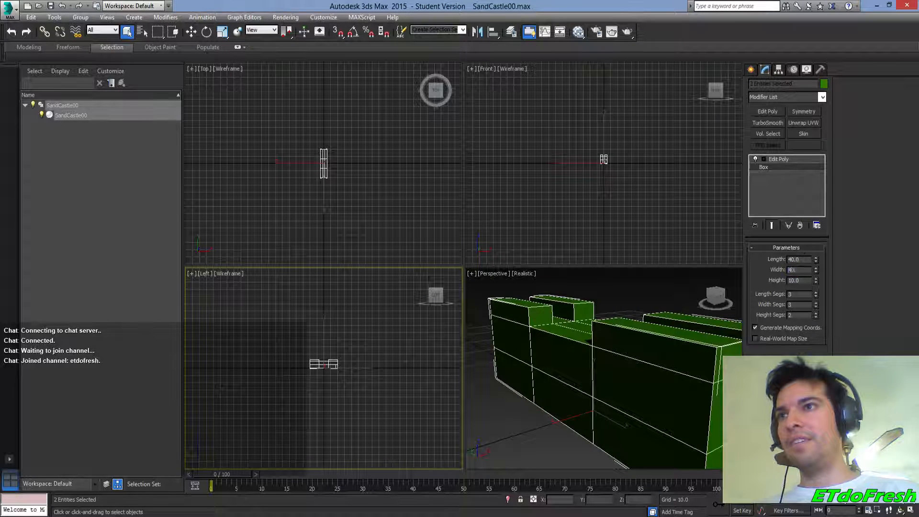
key("Tab")
type("40")
key("Return")
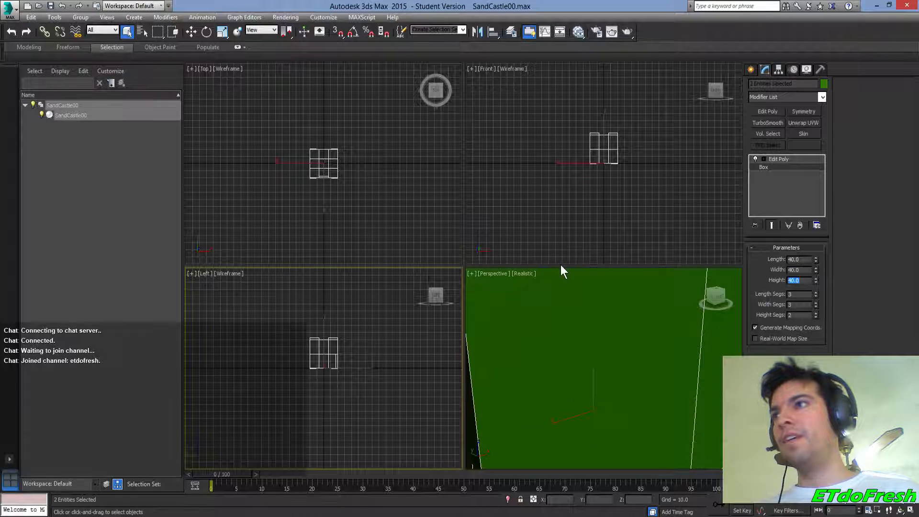
Select the top polygons of the castle's four corner towers in the Edit Poly modifier and activate the Move tool
left_click(779, 160)
left_click(795, 324)
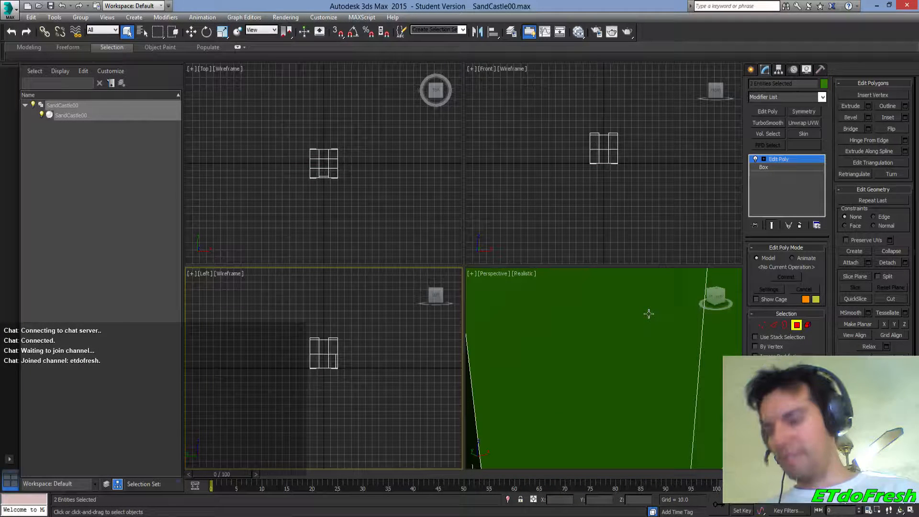
left_click(633, 318)
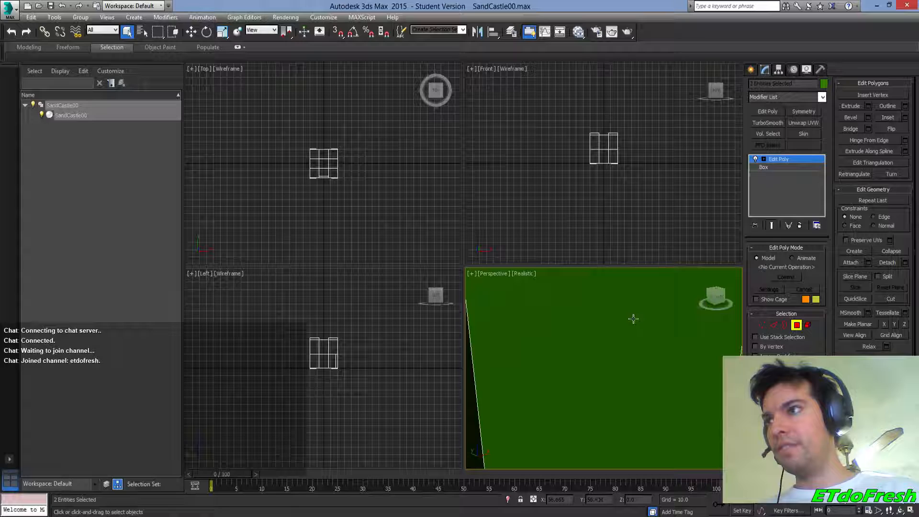
left_click(770, 167)
left_click(508, 289)
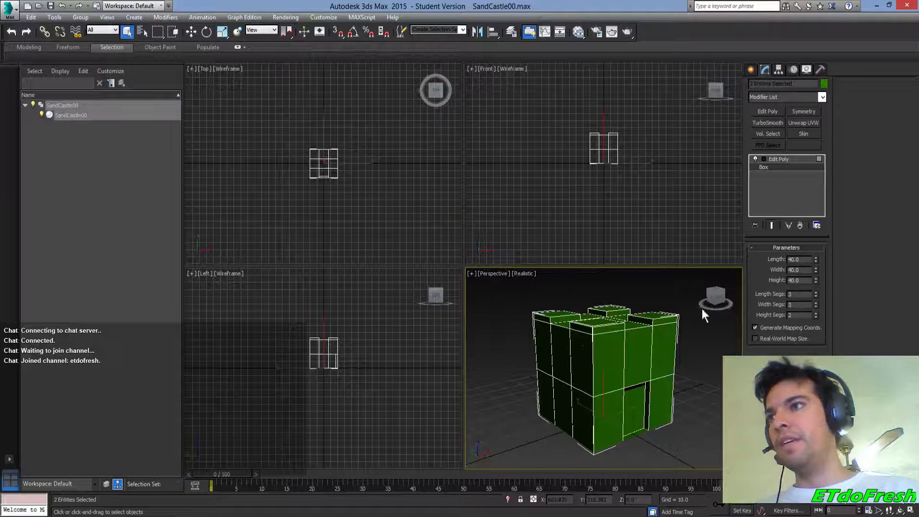
left_click(779, 158)
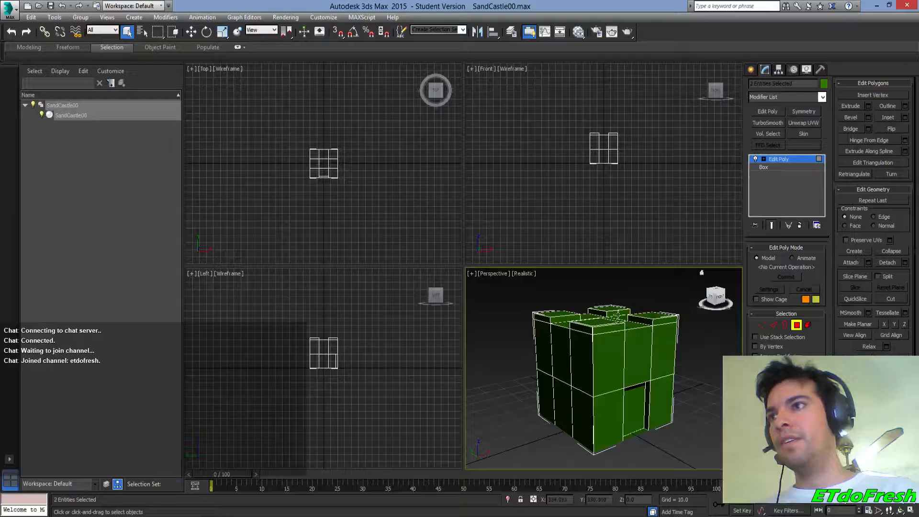
left_click(597, 324)
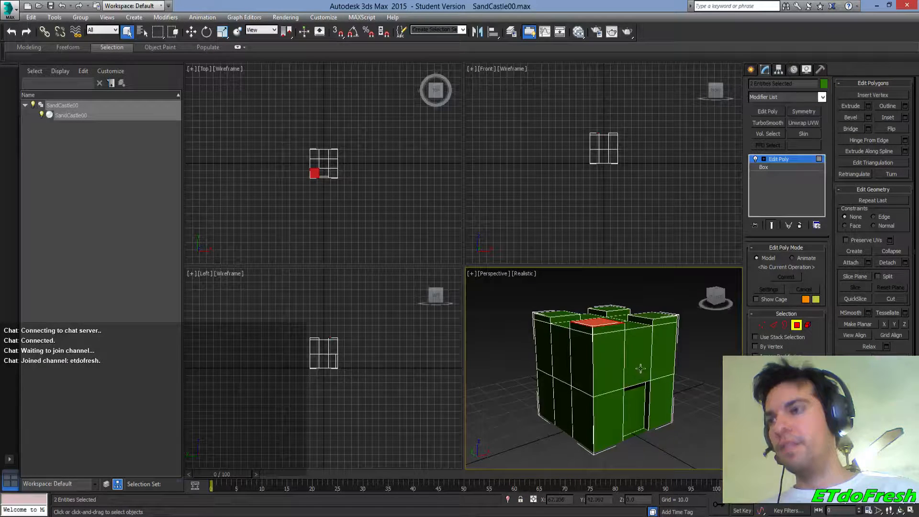
middle_click_drag(641, 363, 661, 392, "alt")
left_click(662, 331, "ctrl")
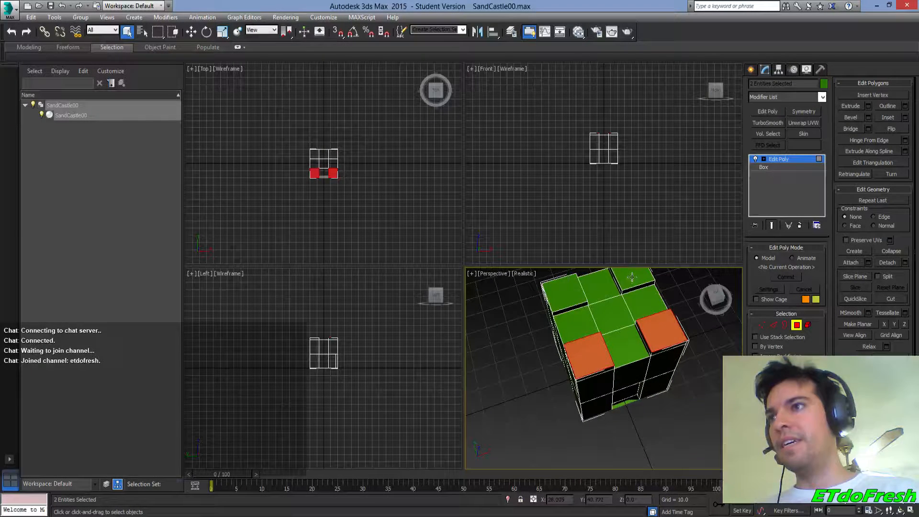
left_click(632, 278, "ctrl")
left_click(554, 294, "ctrl")
key("w")
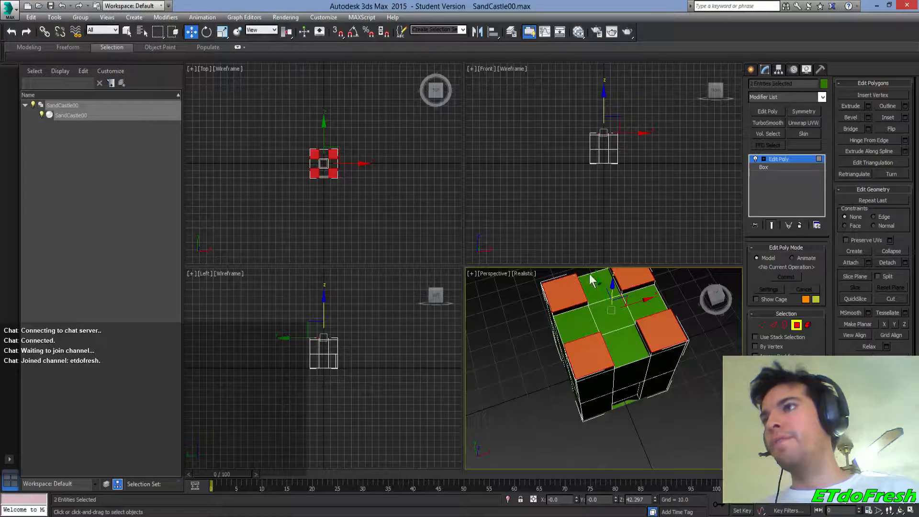
Raise the castle's four top corner polygons to about Z 49.9 and the bottom-centre front polygon to about Z 11.7
left_click_drag(611, 285, 616, 269)
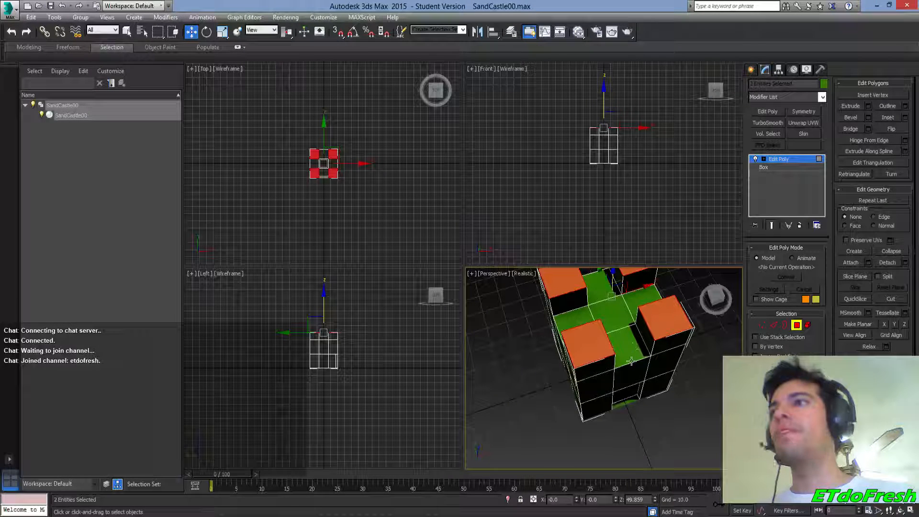
left_click(632, 188)
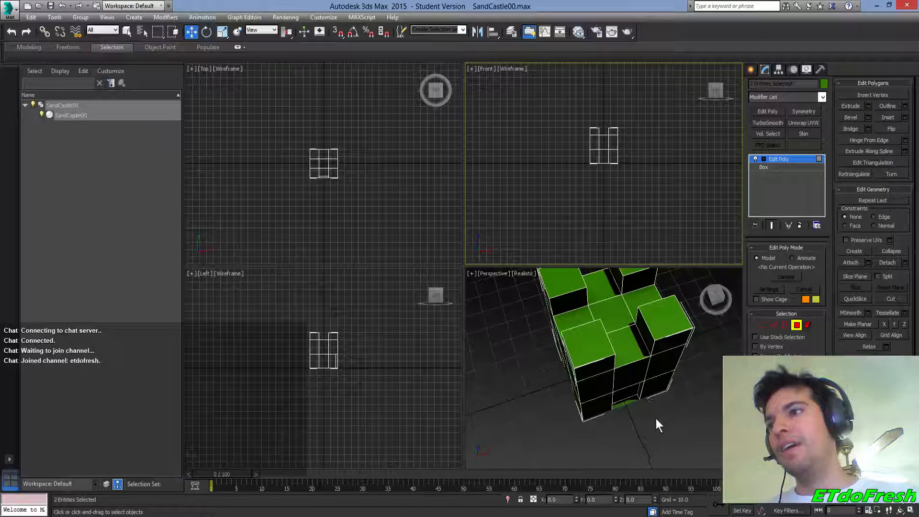
middle_click_drag(655, 418, 641, 368, "alt")
left_click(620, 391)
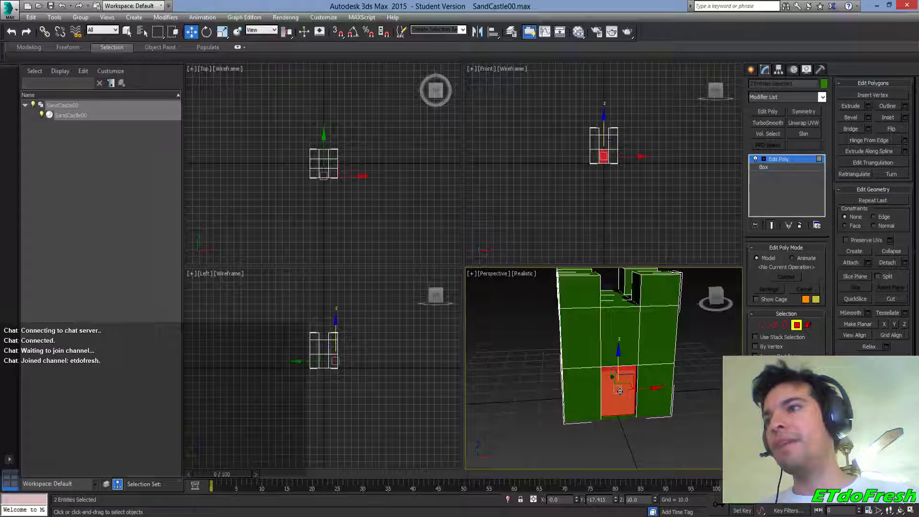
left_click_drag(619, 352, 619, 345)
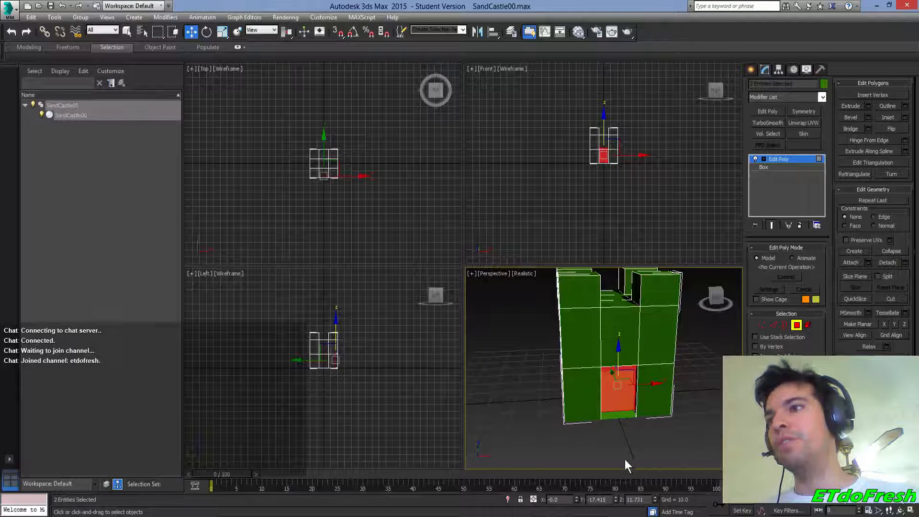
left_click(647, 442)
middle_click_drag(645, 436, 652, 389, "alt")
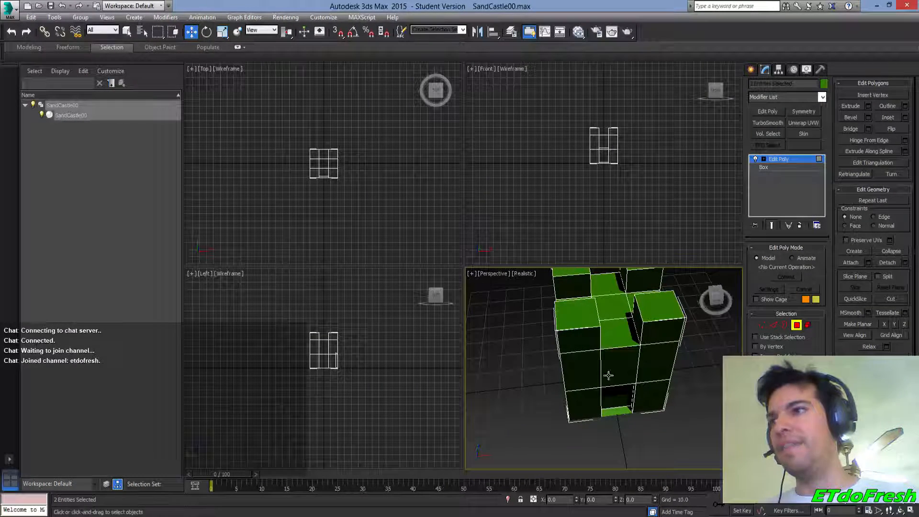
Export the castle model over the existing SandCastle00.FBX in the Models folder, using the Unity (No Animation) preset
left_click(9, 11)
mouse_move(33, 170)
left_click(120, 88)
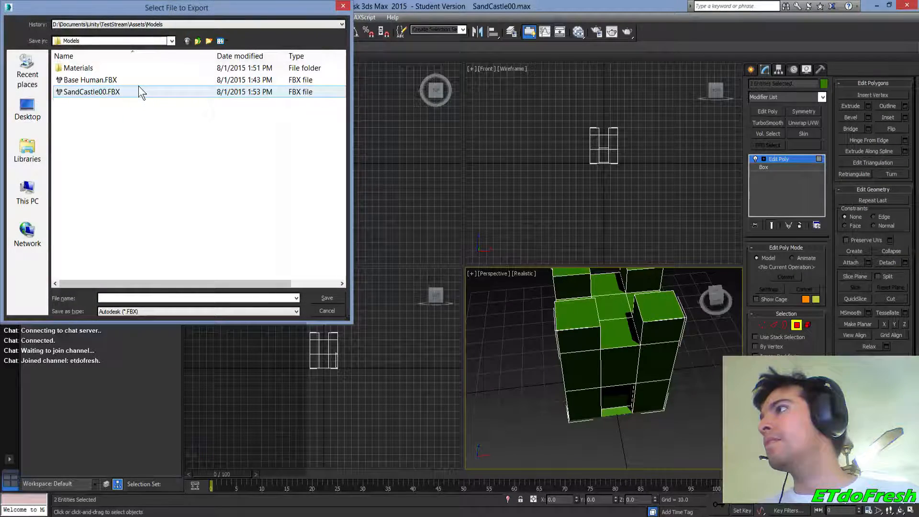
double_click(139, 87)
left_click(494, 302)
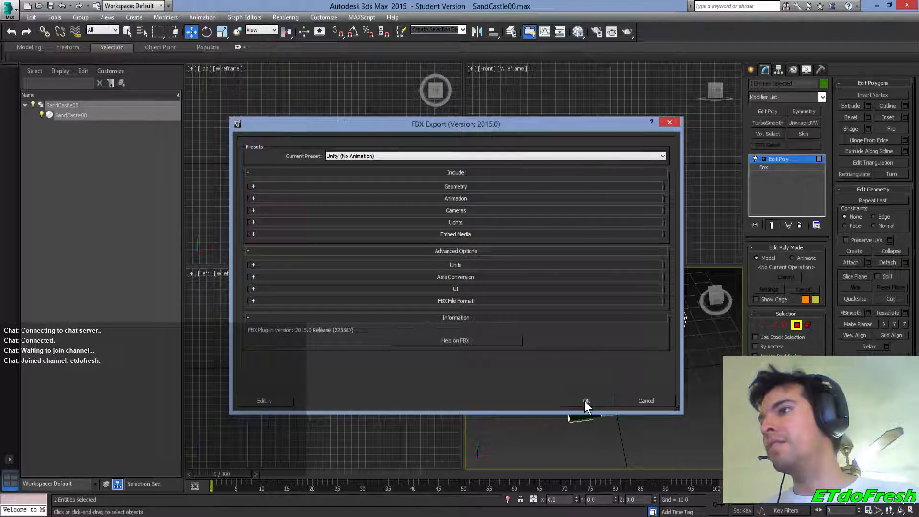
left_click(583, 400)
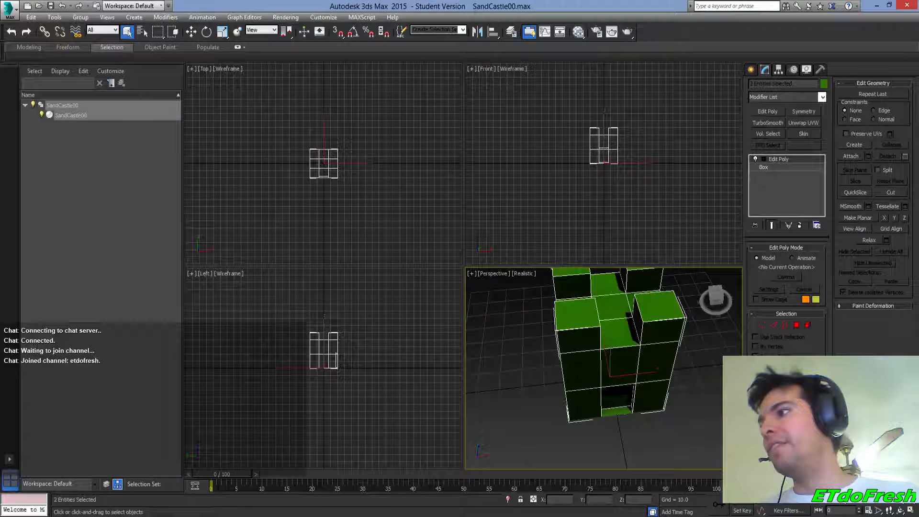
Switch to Unity and set the SandCastle00 object's scale to 1 on X, Y and Z
key("alt+Tab")
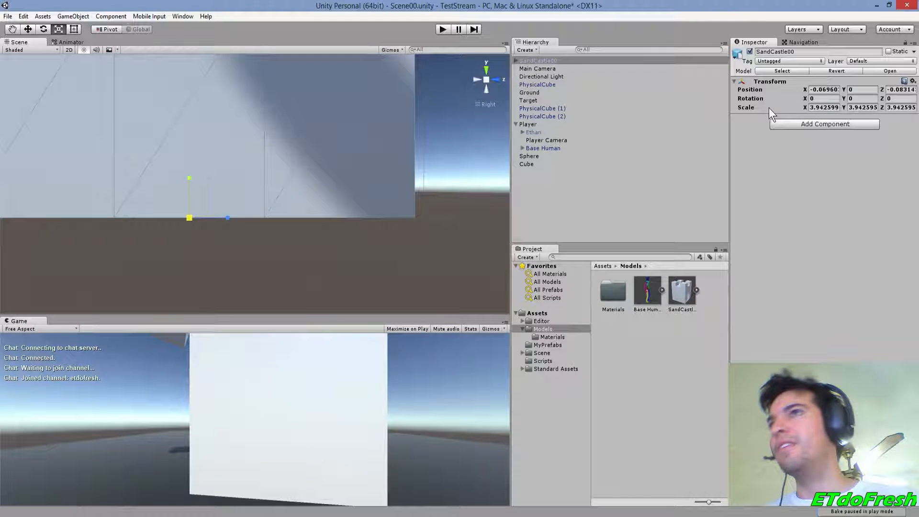
left_click(817, 107)
type("10")
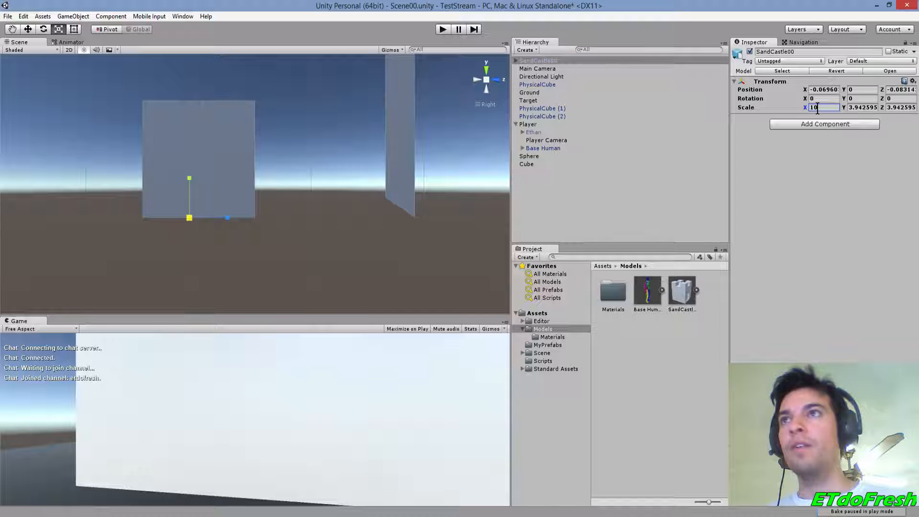
key("BackSpace")
key("Tab")
type("1")
key("Tab")
type("1")
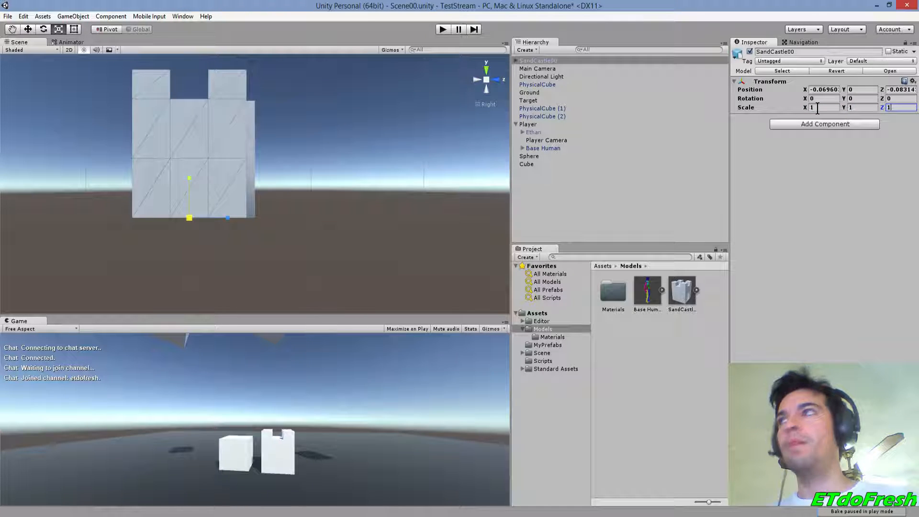
Examine the updated sand castle beside the cube from several angles and select SandCastle00 again
key("alt")
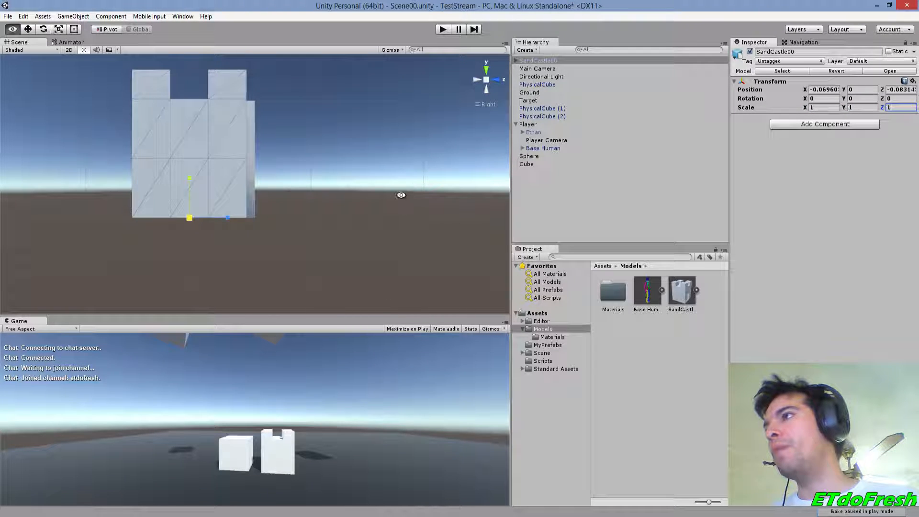
left_click_drag(450, 203, 375, 228, "alt")
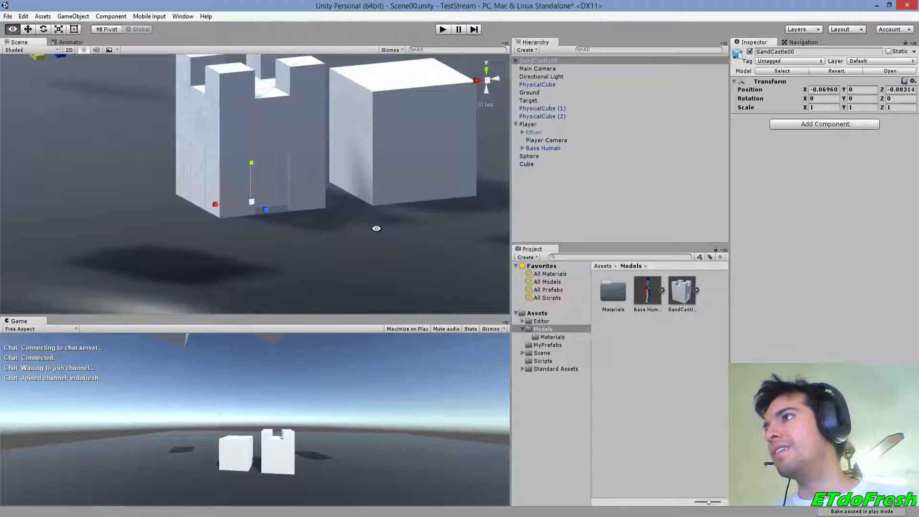
middle_click_drag(375, 228, 383, 246)
left_click(382, 246)
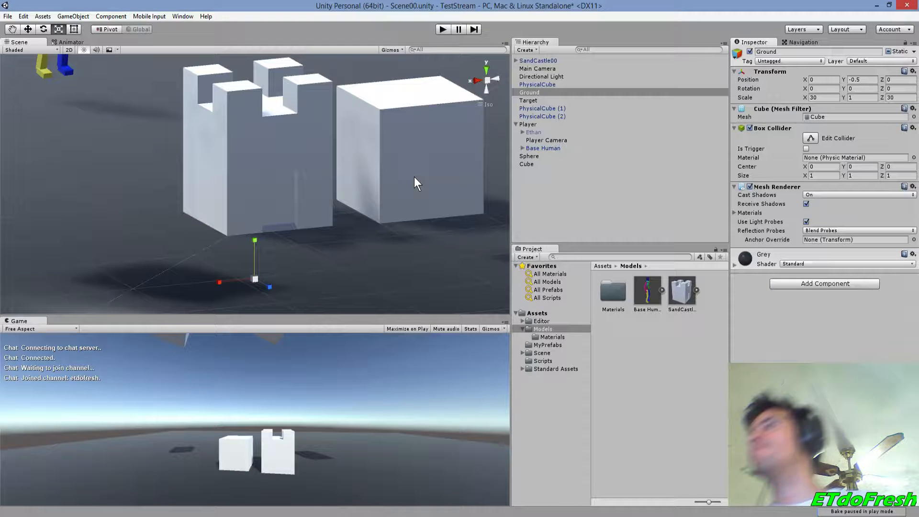
left_click_drag(339, 251, 417, 248, "alt")
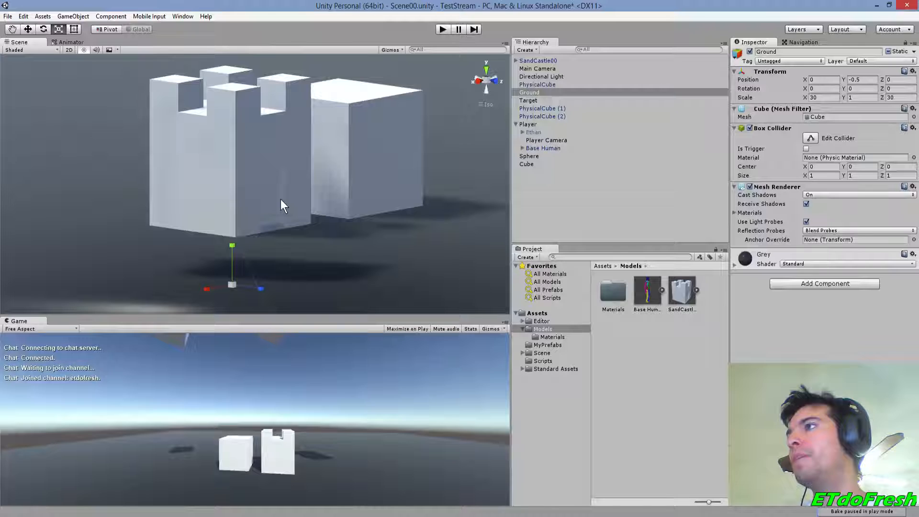
left_click_drag(410, 199, 373, 191, "alt")
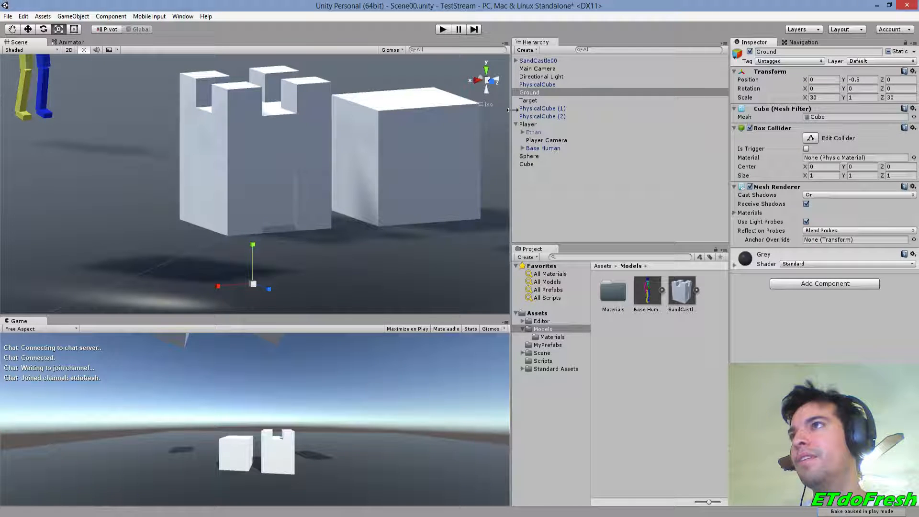
left_click(544, 63)
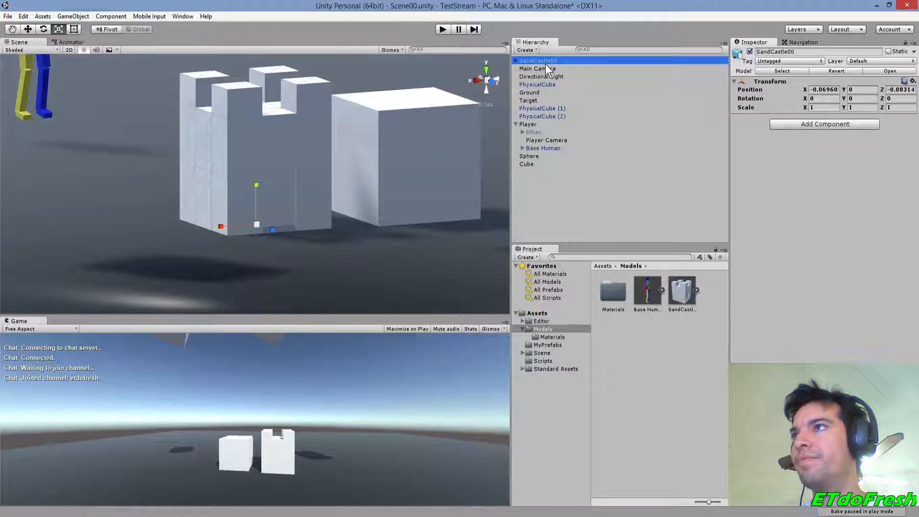
Switch back to 3ds Max and reset the session to an empty scene
key("alt+Tab")
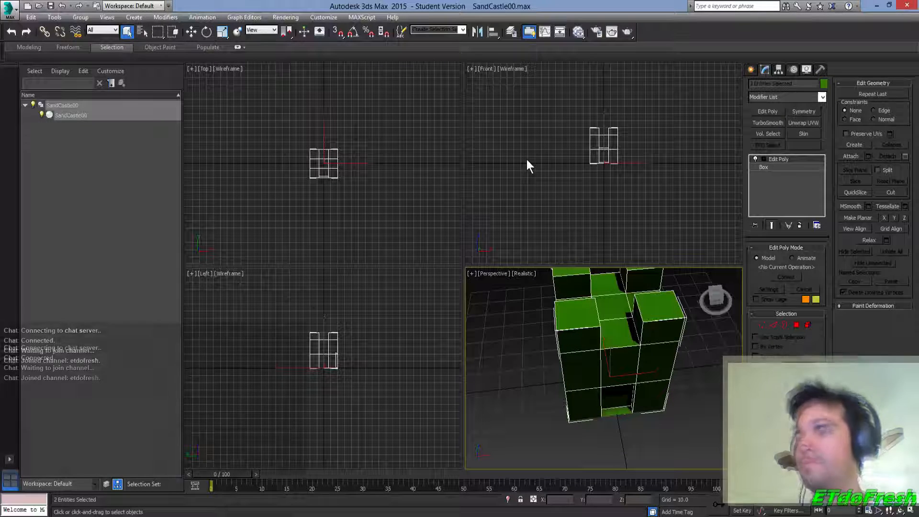
left_click(10, 10)
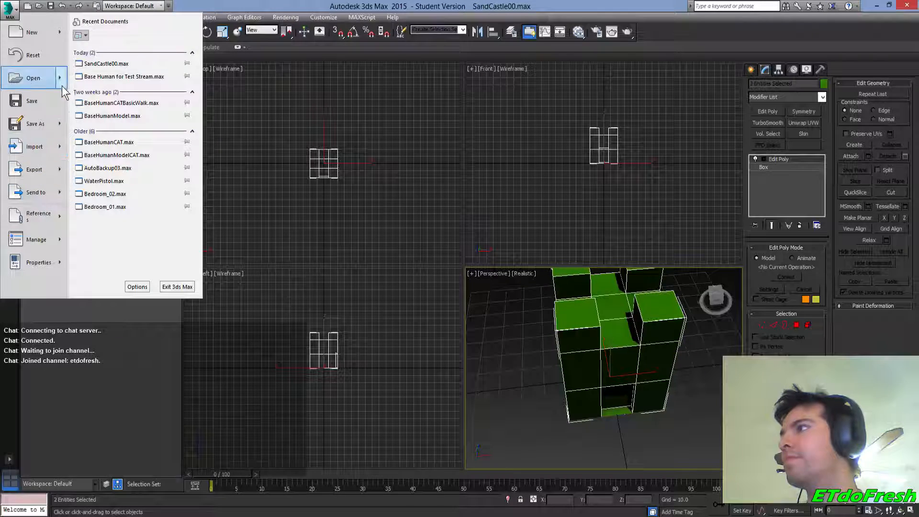
mouse_move(61, 85)
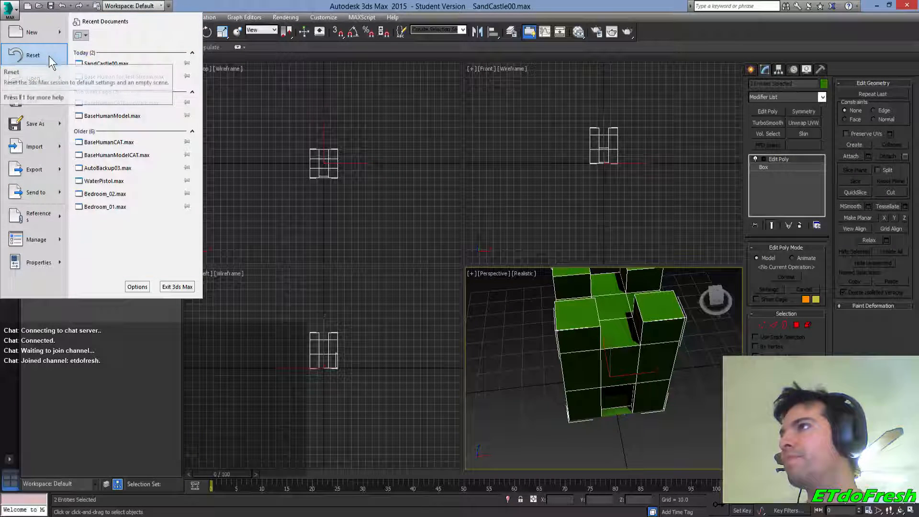
left_click(49, 56)
left_click(11, 9)
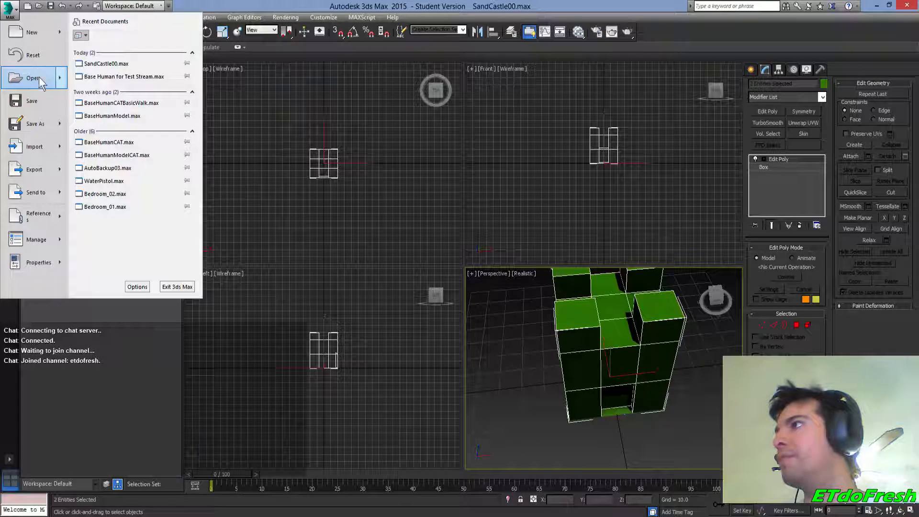
left_click(40, 56)
left_click(430, 277)
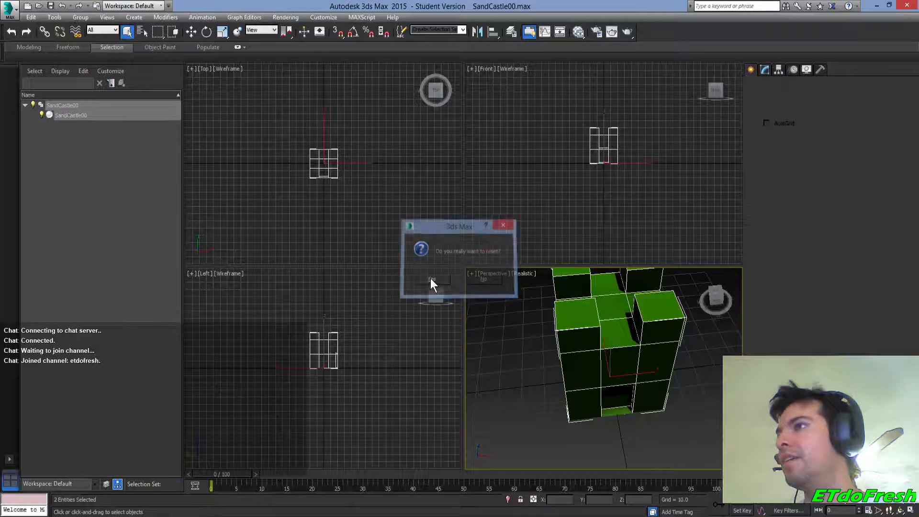
Start a Box primitive and set the length, width and height in its creation parameters to 40
left_click(775, 134)
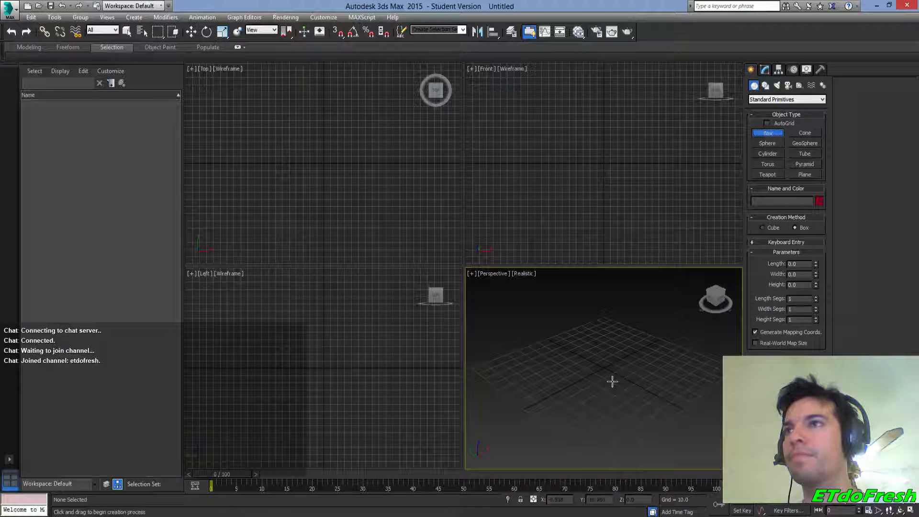
double_click(798, 263)
type("40")
key("Tab")
type("40")
key("Tab")
type("40")
key("Return")
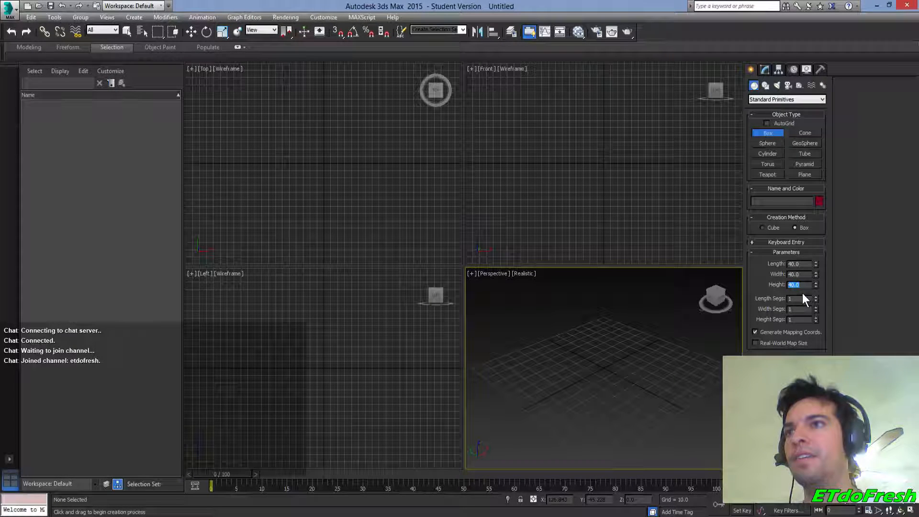
Create a box at the origin from keyboard-entry values of 40 for length, width and height
left_click(754, 242)
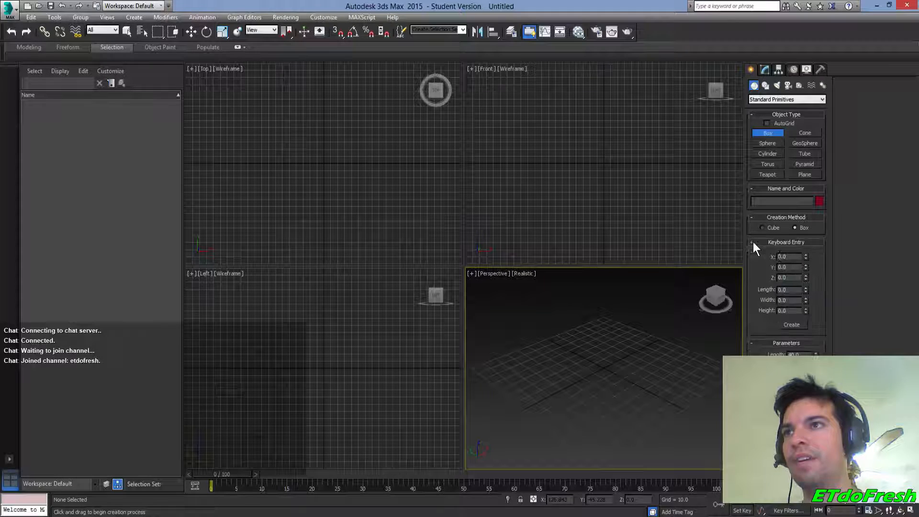
double_click(782, 288)
type("40")
key("Tab")
type("40")
key("Tab")
type("40")
key("Return")
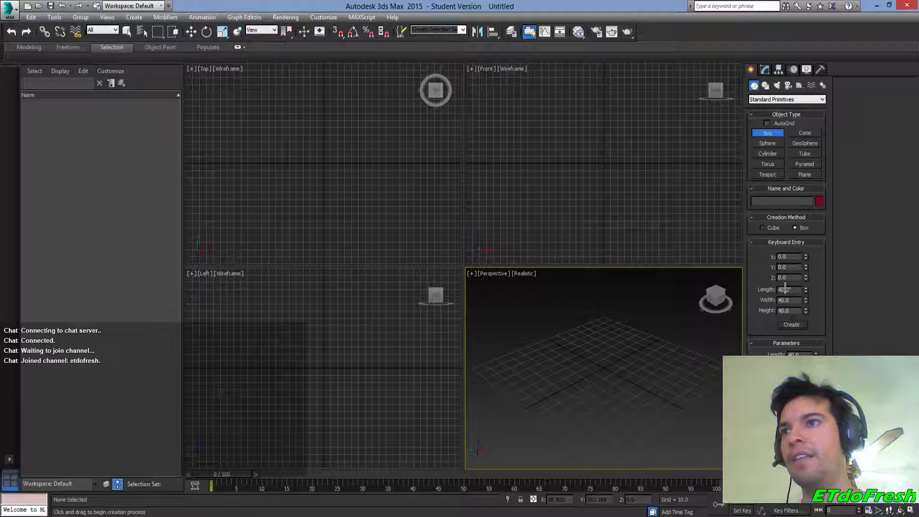
left_click(791, 325)
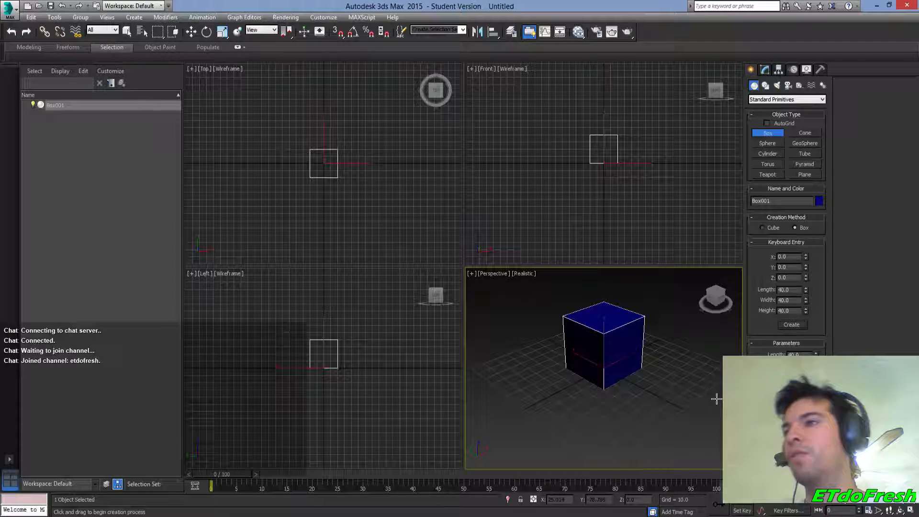
Make the box display see-through in the perspective view and clear the selection
left_click(765, 70)
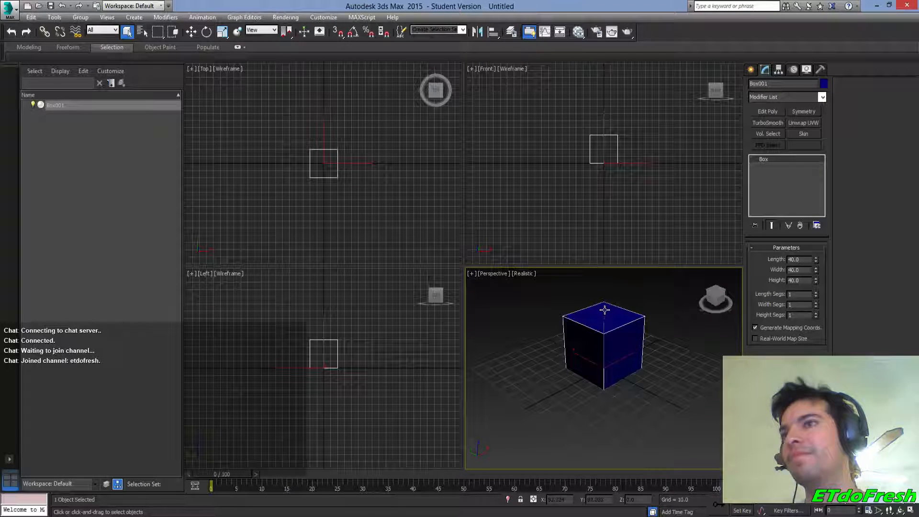
key("ctrl+x")
key("ctrl+x")
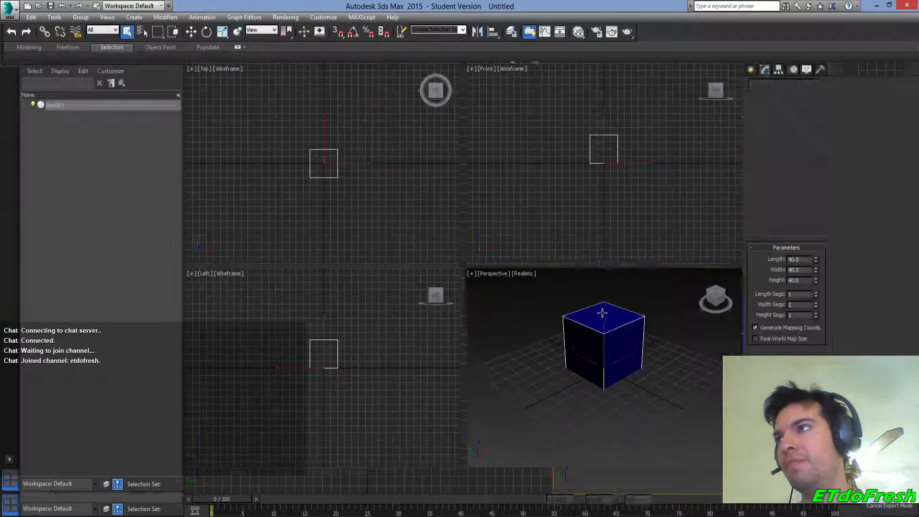
left_click(678, 338)
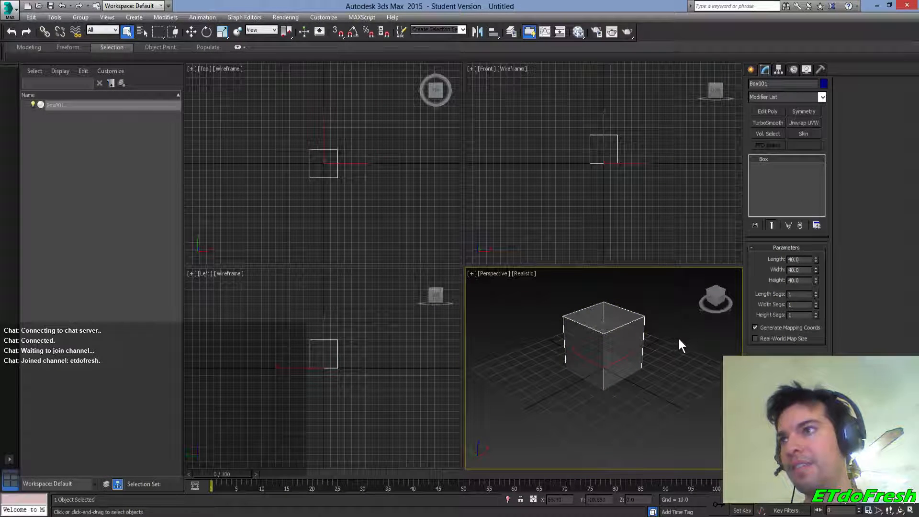
Create a cylinder centred inside the box, about 20 in radius and about 39.8 high
left_click(751, 69)
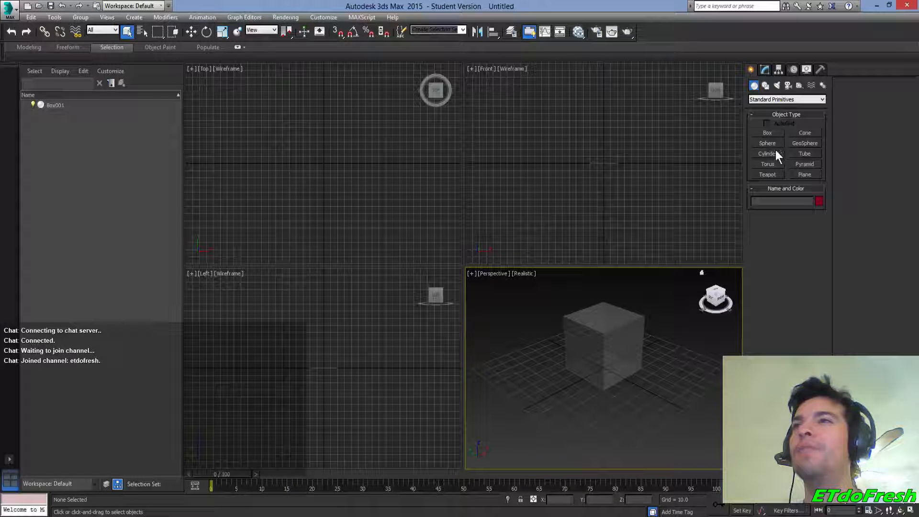
left_click(768, 154)
left_click_drag(604, 369, 629, 373)
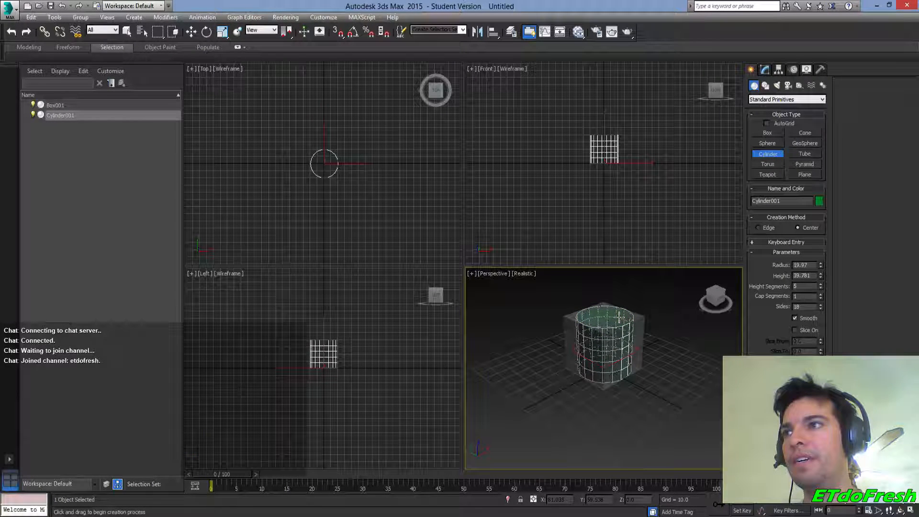
left_click(619, 317)
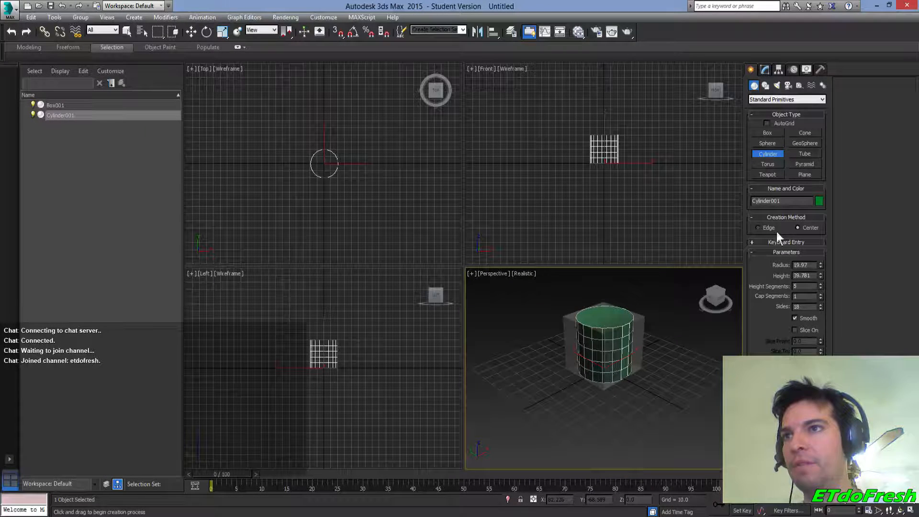
Set the cylinder's radius to 20 and its height to 40
left_click(764, 70)
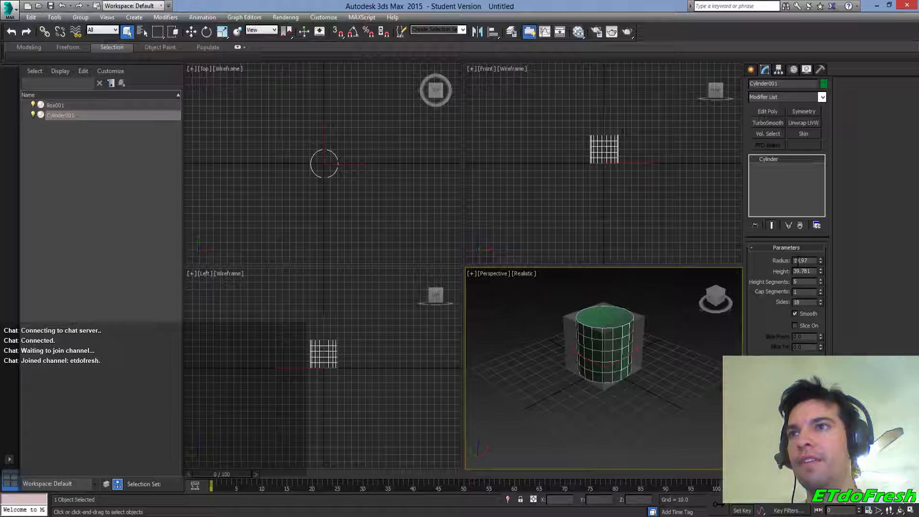
type("20")
key("Tab")
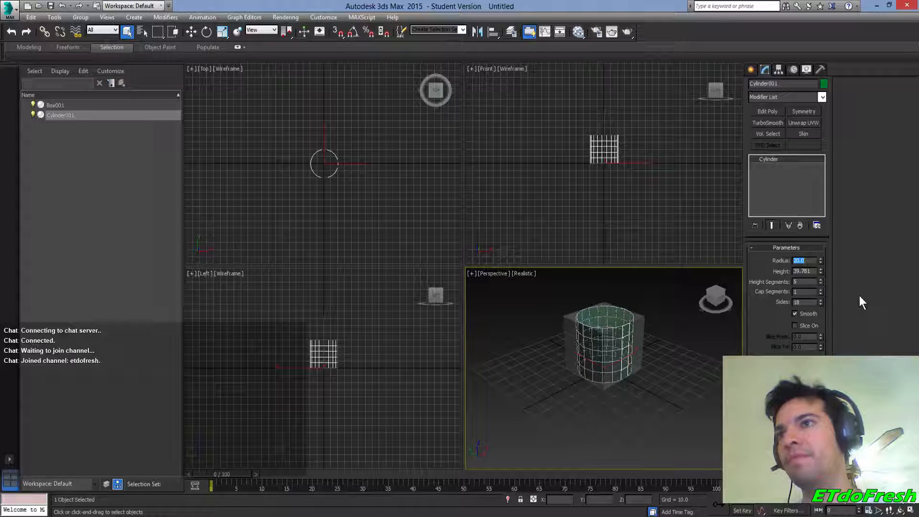
type("40")
key("Return")
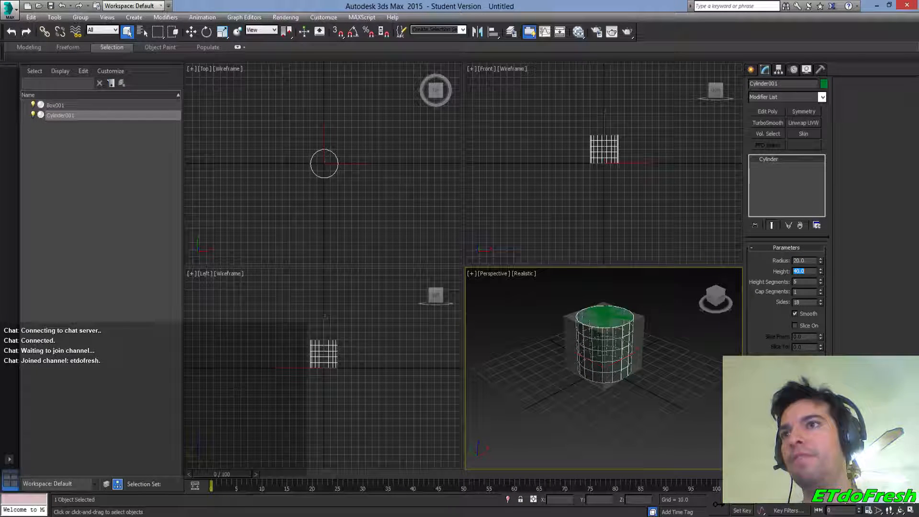
Reduce the cylinder's height segments, setting them to 2
type("1")
key("Return")
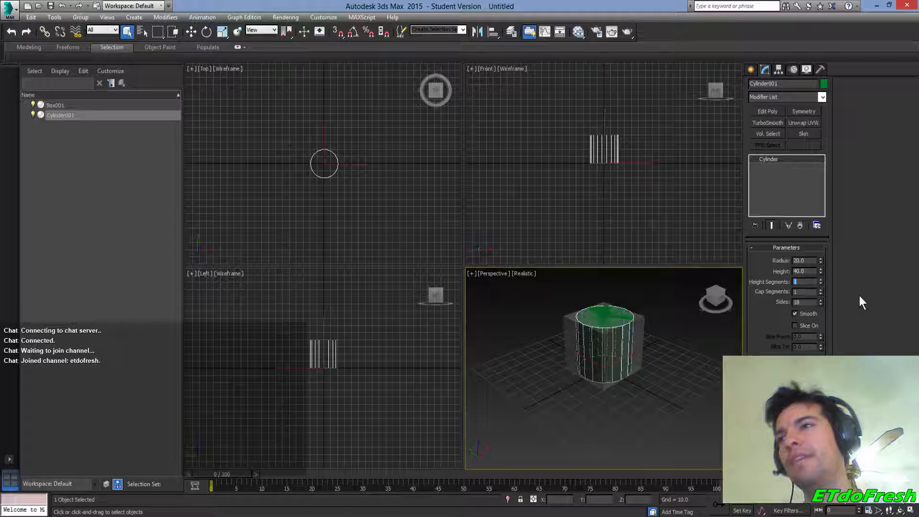
key("Tab")
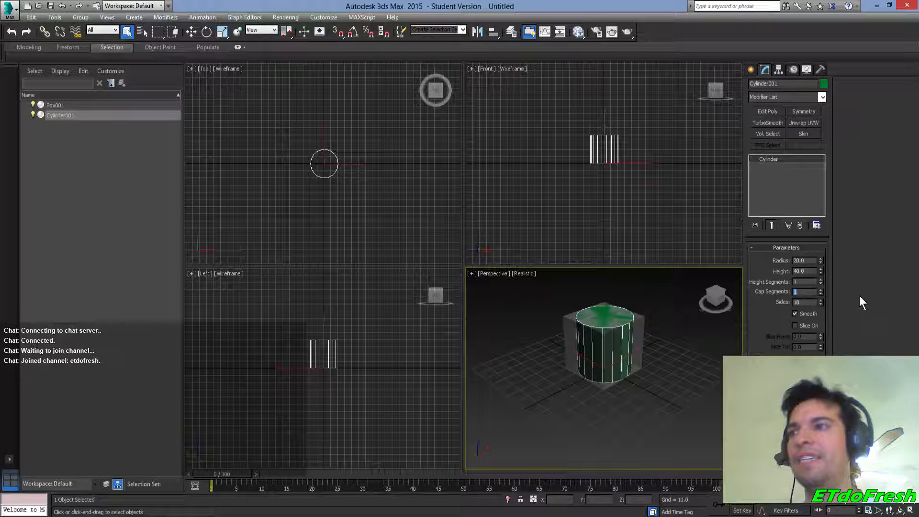
key("shift+Tab")
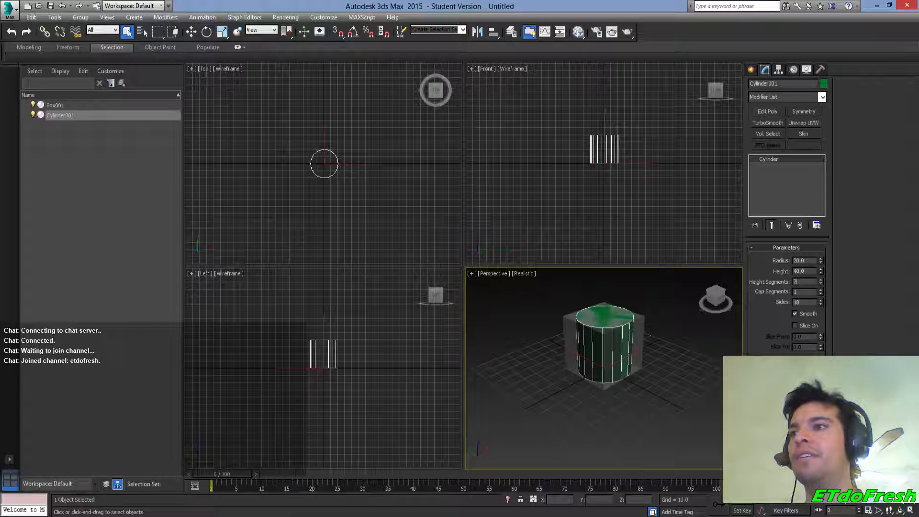
type("2")
key("Return")
key("Tab")
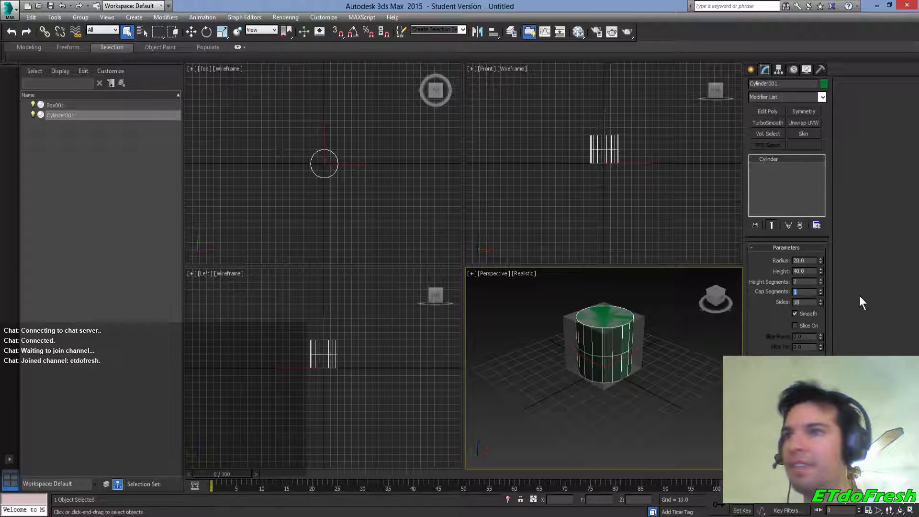
Delete the see-through reference box around the cylinder
left_click(680, 358)
left_click(634, 338)
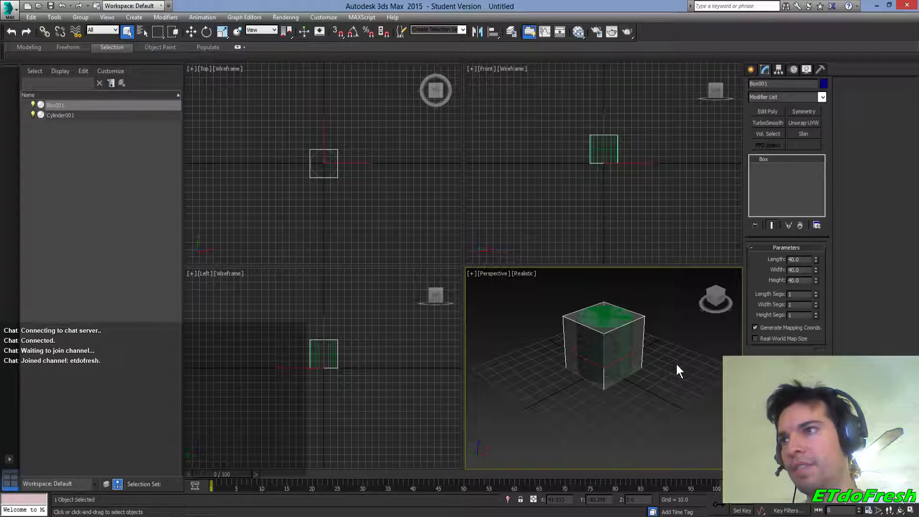
key("Delete")
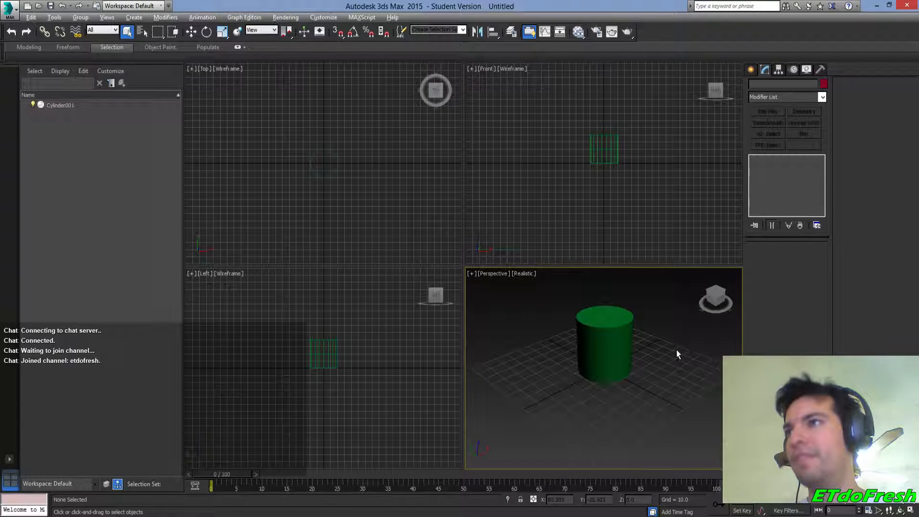
Select the cylinder and display edged faces in the perspective view
middle_click_drag(642, 374, 620, 391, "alt")
left_click(639, 337)
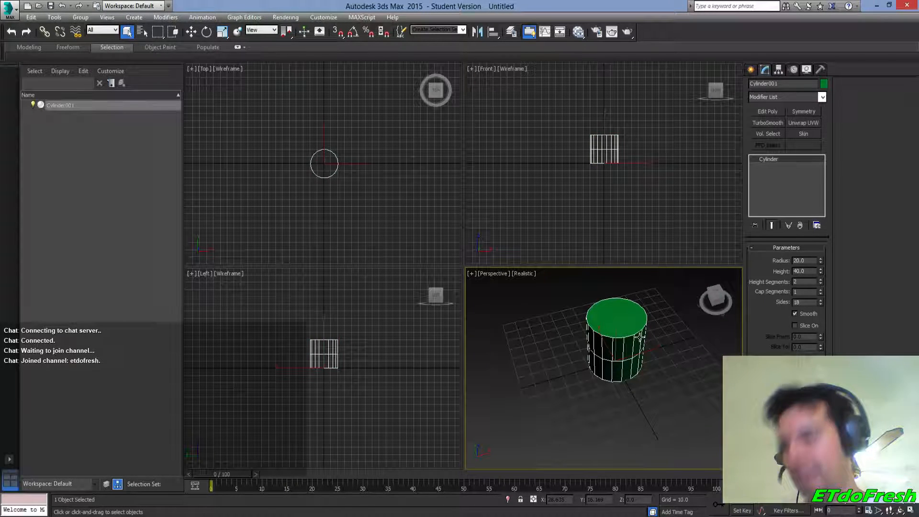
left_click(676, 389)
left_click(627, 328)
middle_click_drag(681, 355, 669, 406)
scroll(607, 368, "up", 3)
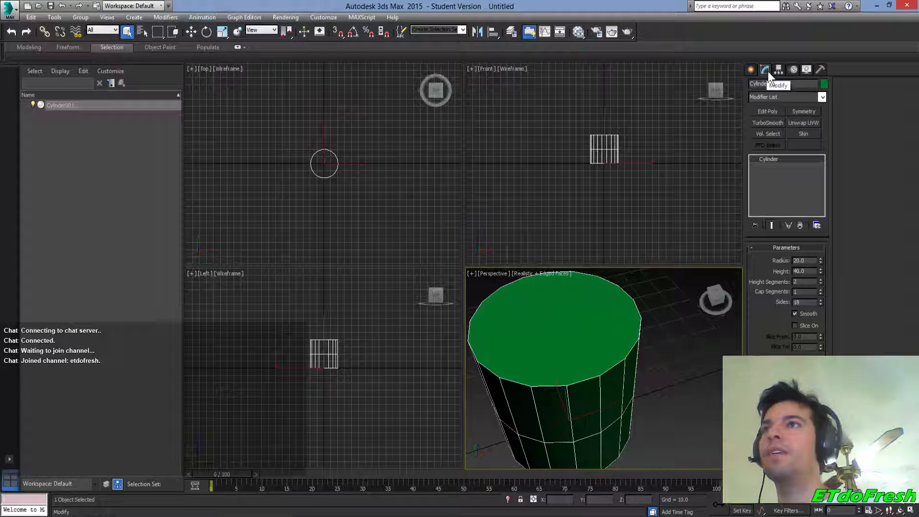
Add an Edit Poly modifier to the cylinder and inset its top cap polygon by about 4.6
left_click(769, 111)
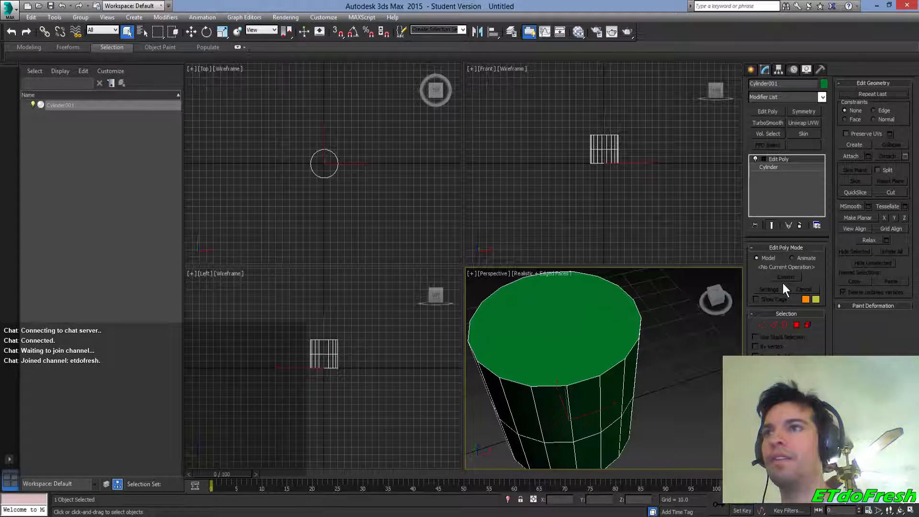
left_click(796, 325)
left_click(555, 325)
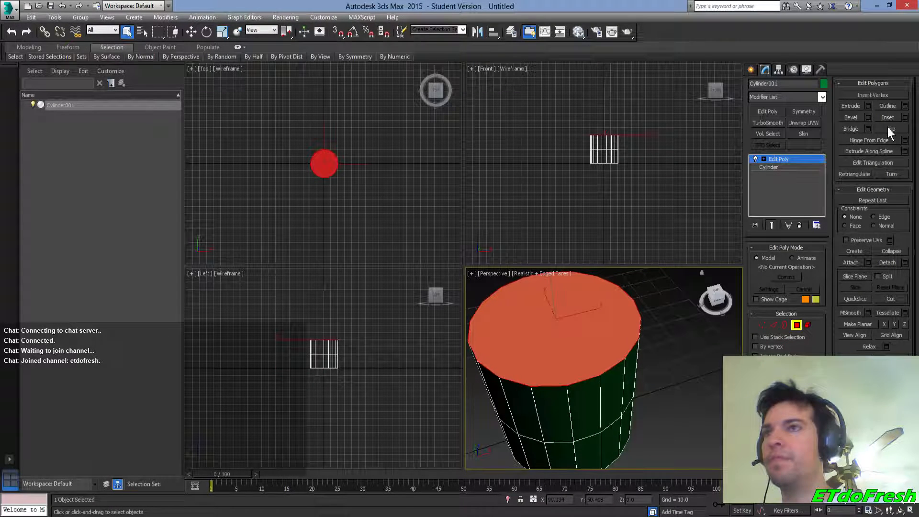
left_click(904, 117)
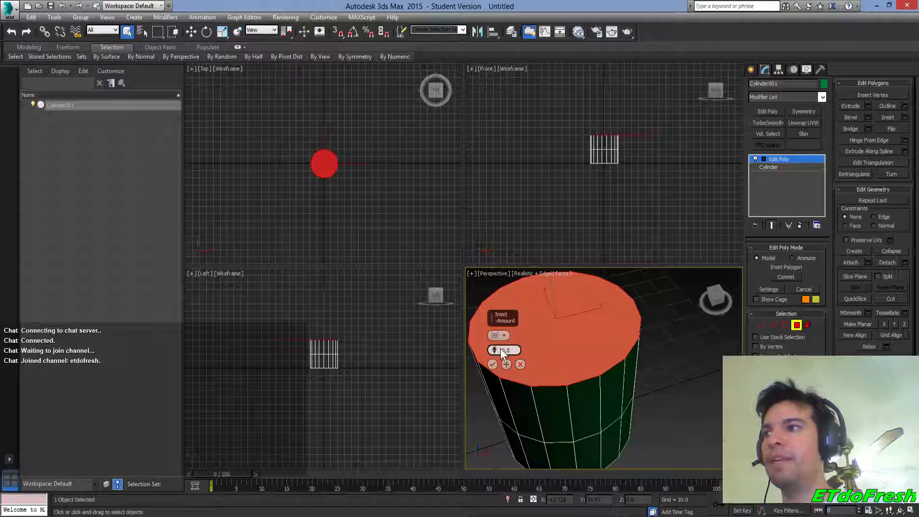
left_click_drag(497, 349, 496, 344)
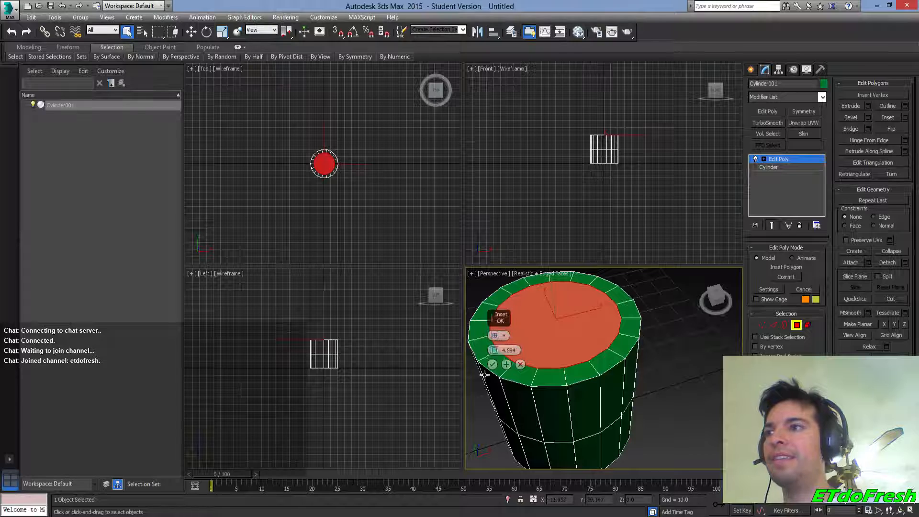
left_click(491, 364)
Select adjacent pairs of polygons around the top rim, leaving one unselected polygon between each pair
left_click(518, 372)
left_click(547, 375, "ctrl")
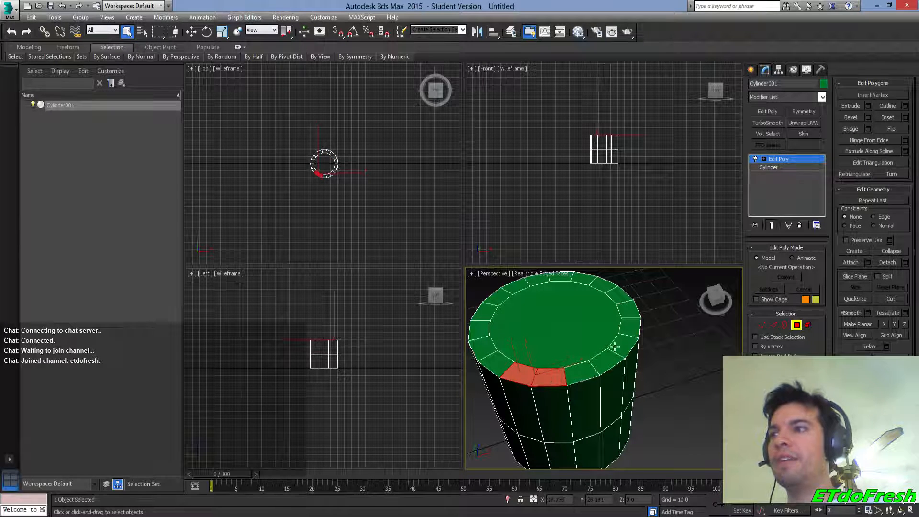
left_click(606, 360, "ctrl")
left_click(616, 346, "ctrl")
left_click(623, 308, "ctrl")
left_click(616, 293, "ctrl")
left_click(582, 278, "ctrl")
left_click(545, 279, "ctrl")
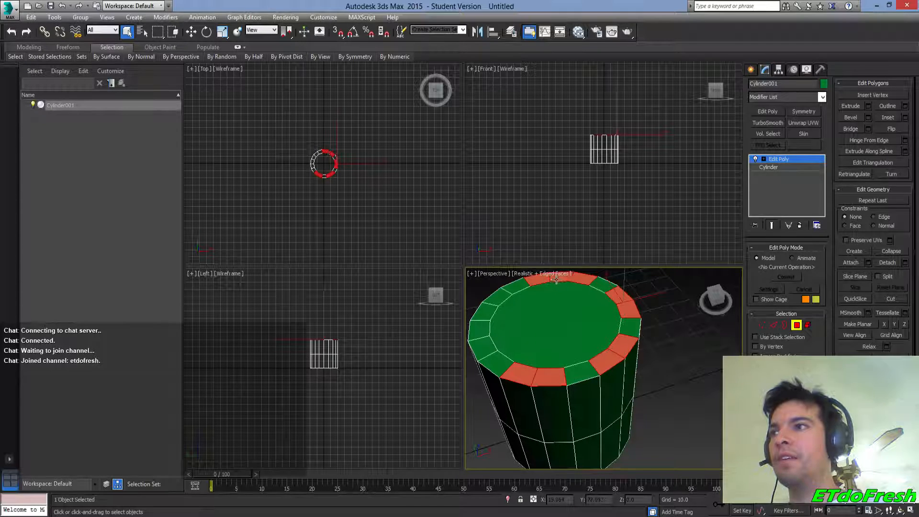
left_click(539, 280, "alt")
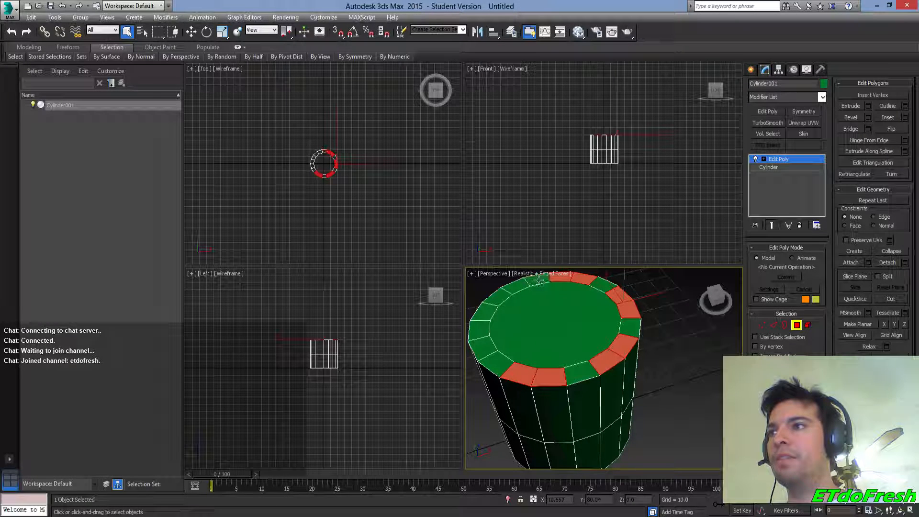
left_click(512, 286, "ctrl")
left_click(498, 299, "ctrl")
left_click(485, 325, "ctrl")
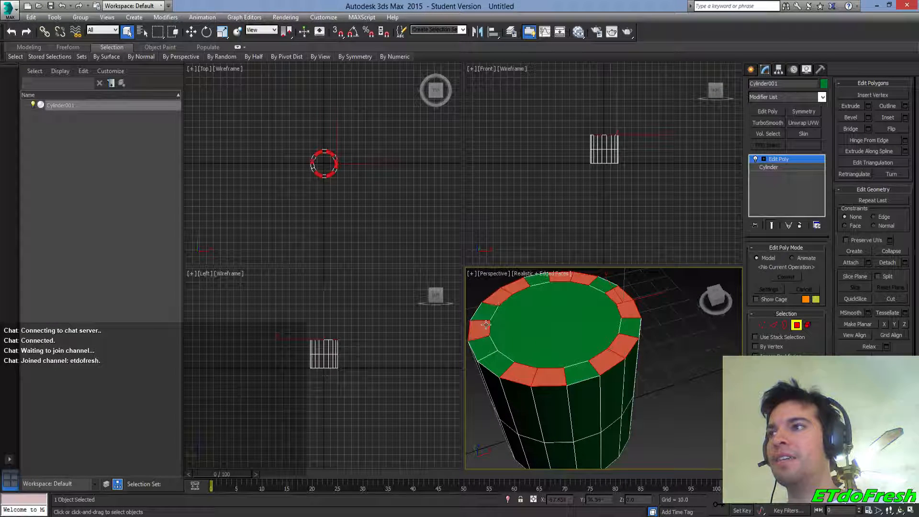
left_click(484, 350, "ctrl")
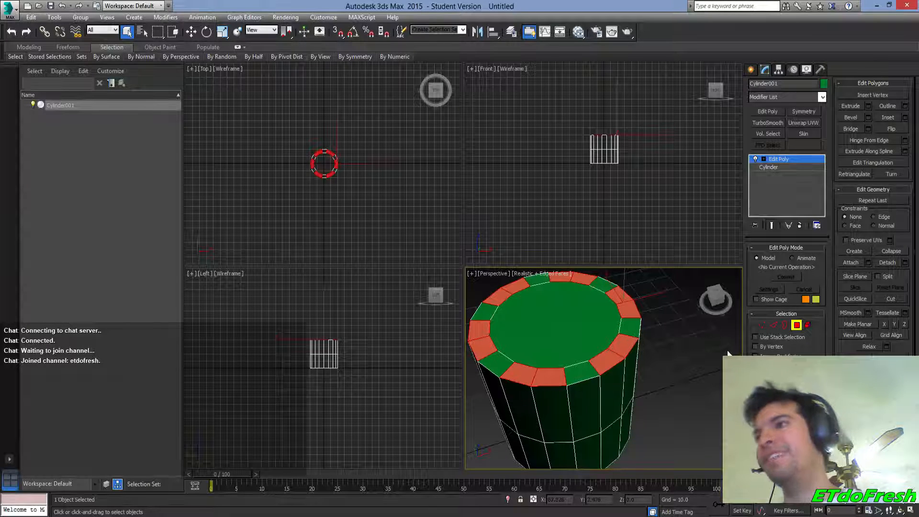
Extrude the selected rim polygons upward by about 5.5 to form the battlements
left_click(868, 106)
left_click_drag(495, 345, 501, 341)
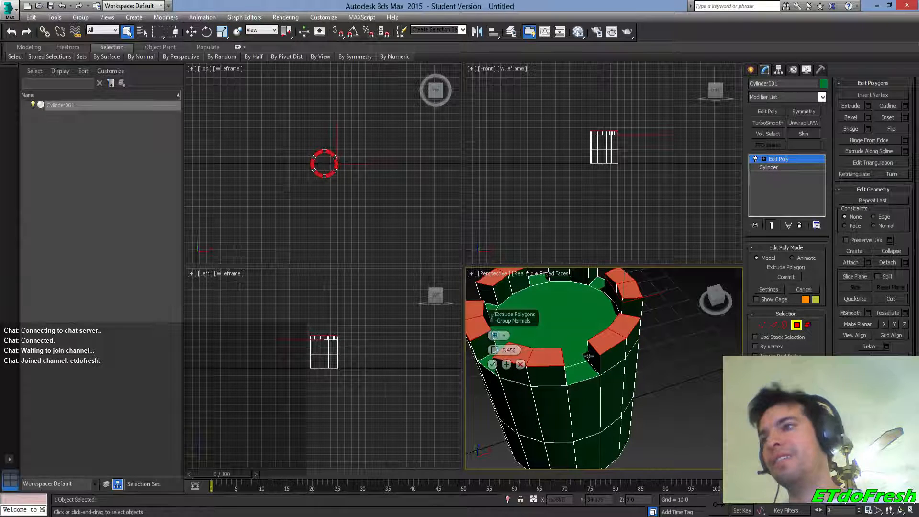
left_click(591, 446)
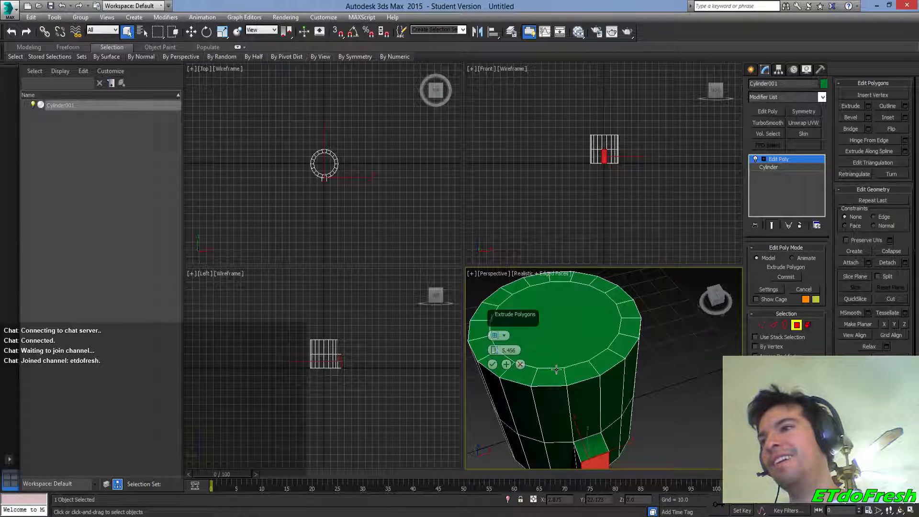
key("ctrl+z")
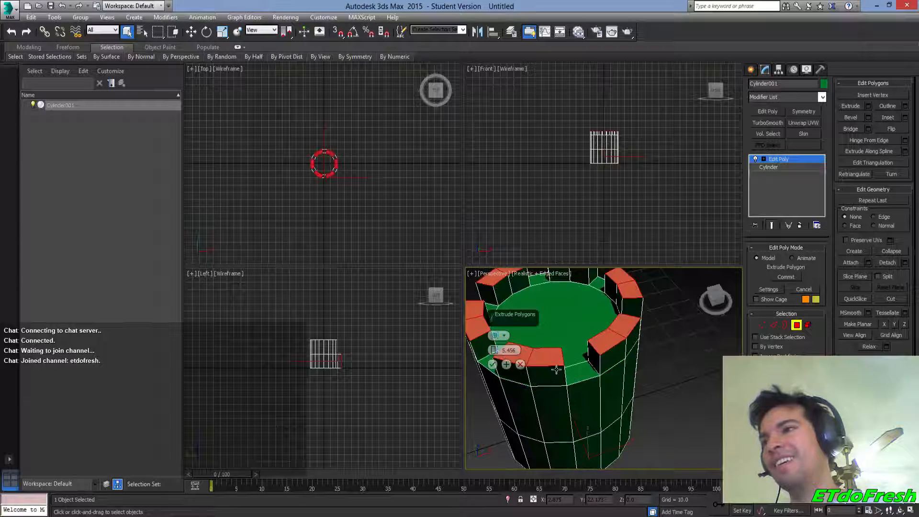
left_click(492, 363)
Extrude one side polygon in the lower row of the tower wall by 5.456
left_click(590, 449)
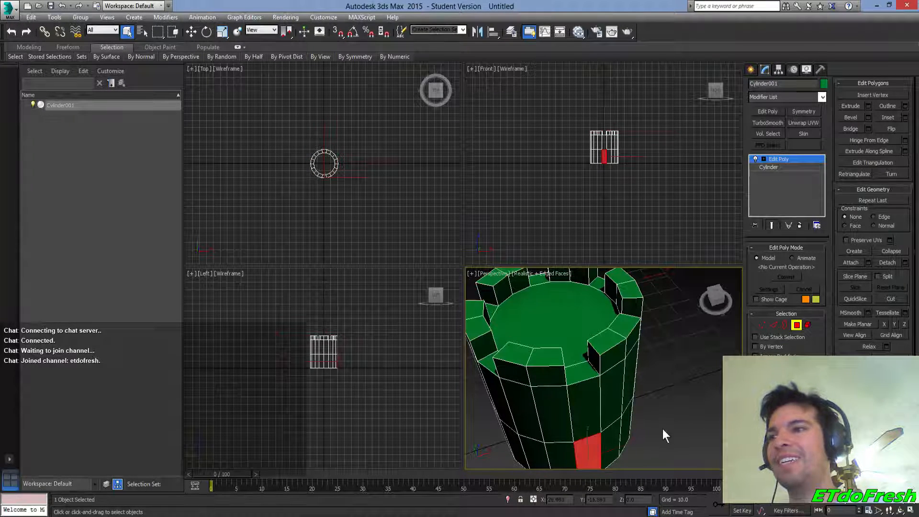
left_click(867, 106)
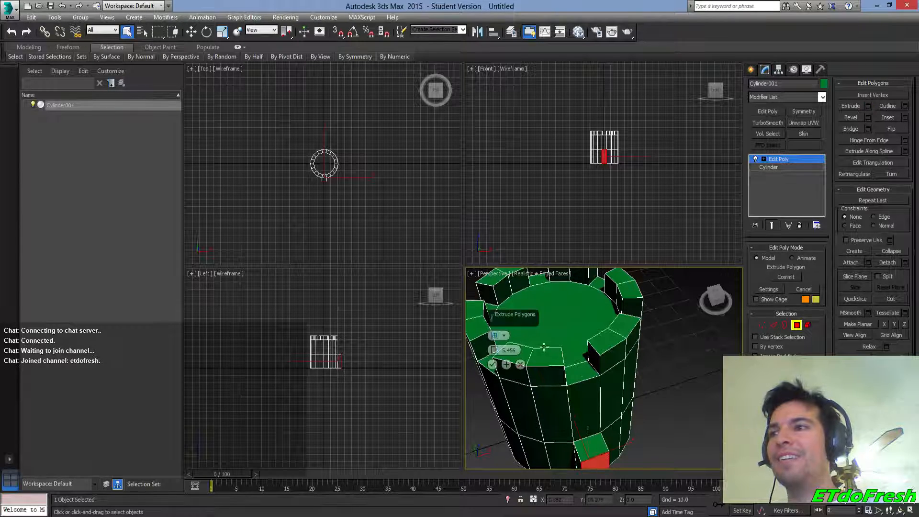
left_click(494, 363)
Move the extruded polygon back through the wall into the tower to form a recessed doorway, and clear the selection
middle_click_drag(674, 420, 644, 383, "alt")
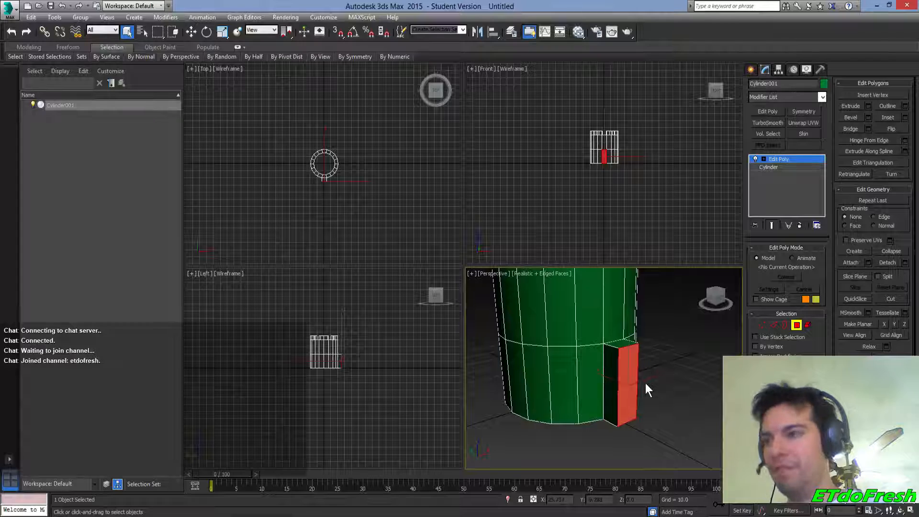
key("w")
left_click_drag(603, 377, 584, 371)
left_click_drag(610, 339, 610, 336)
left_click(688, 377)
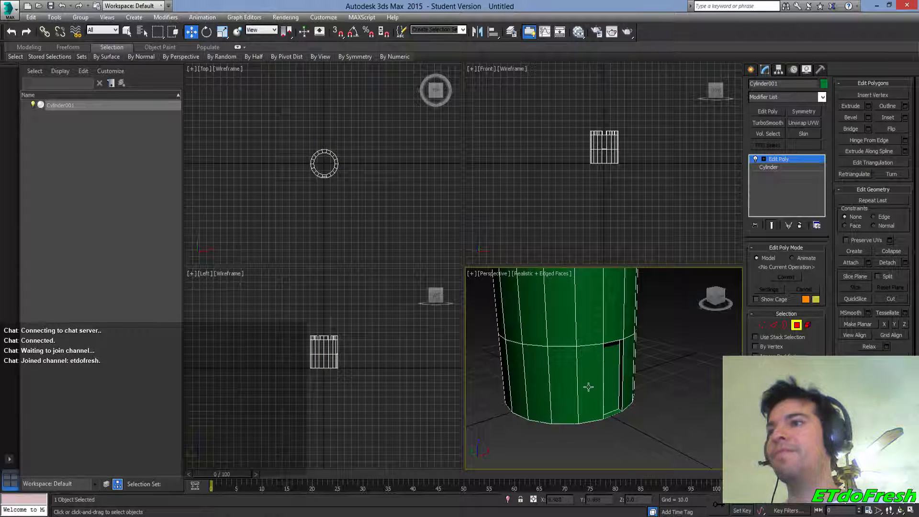
left_click(608, 374)
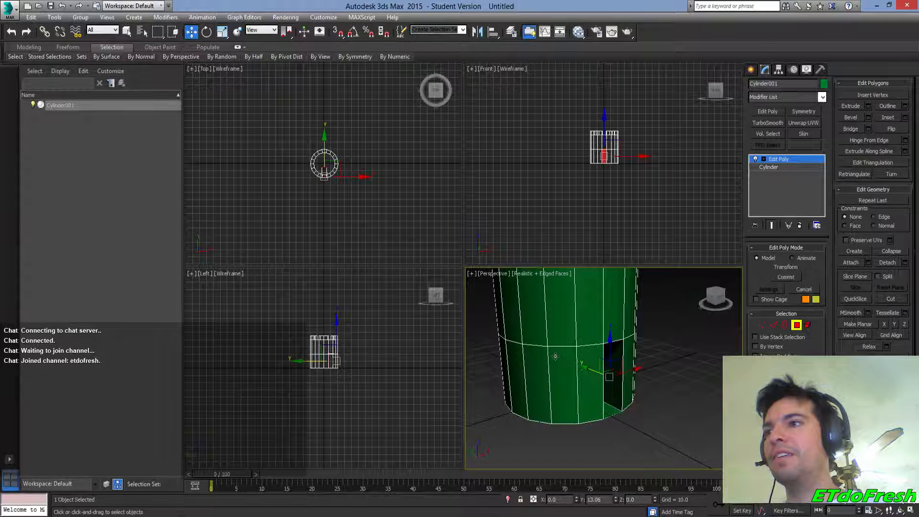
left_click(674, 411)
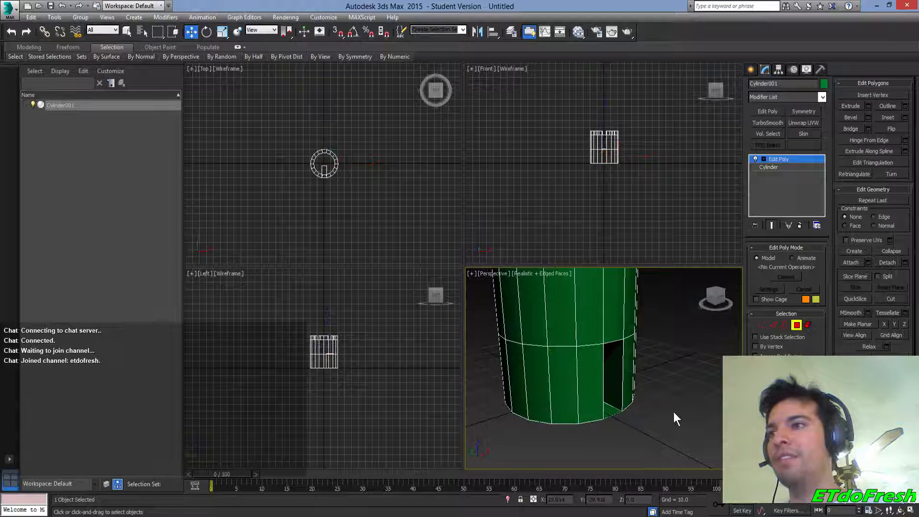
Rename the tower object SandCastle01 and pick it in the scene object list
middle_click_drag(667, 406, 620, 414, "alt")
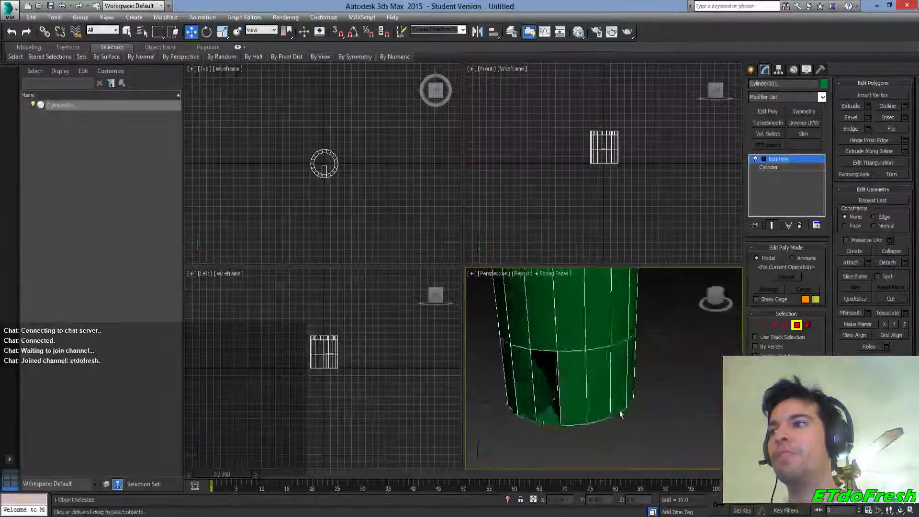
scroll(612, 360, "down", 5)
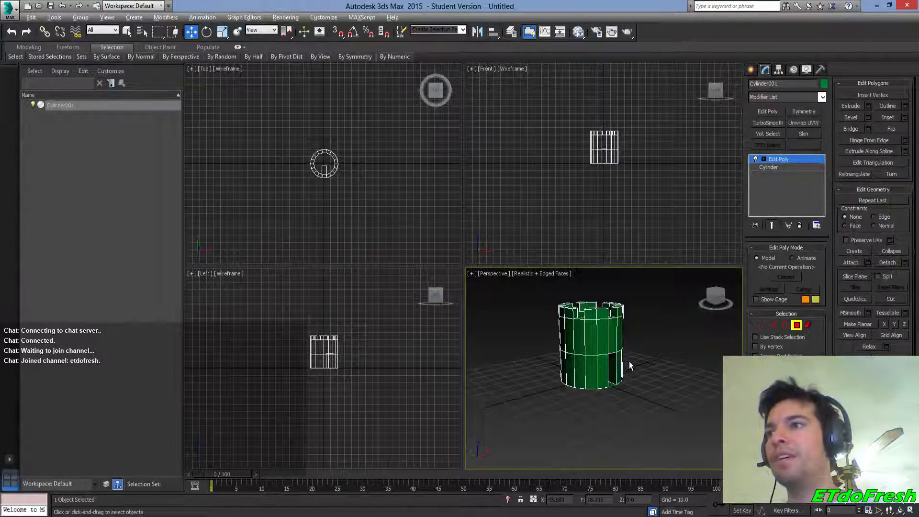
scroll(632, 386, "up", 5)
scroll(630, 387, "down", 7)
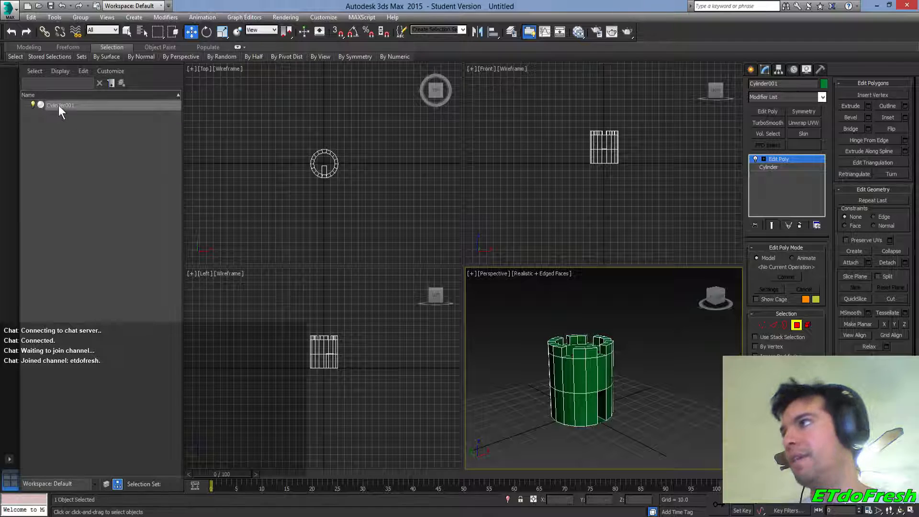
left_click(768, 85)
type("SandCastle01")
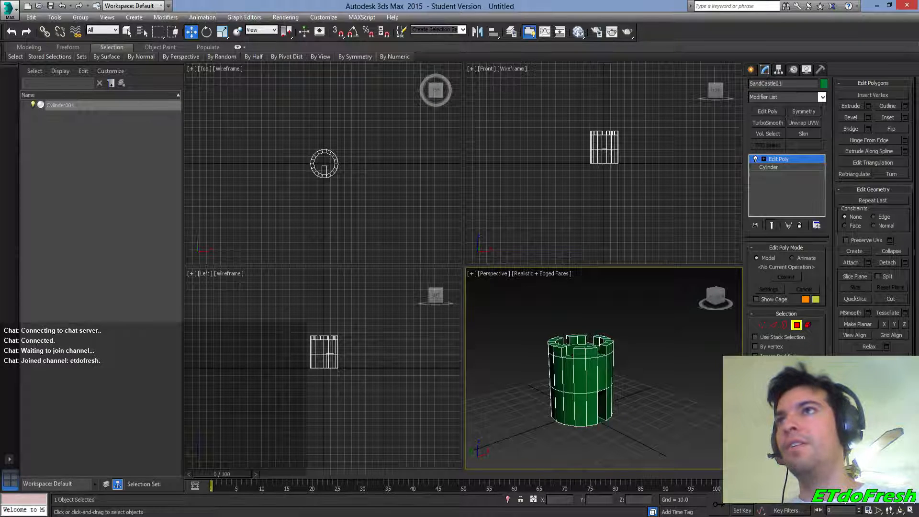
left_click(81, 17)
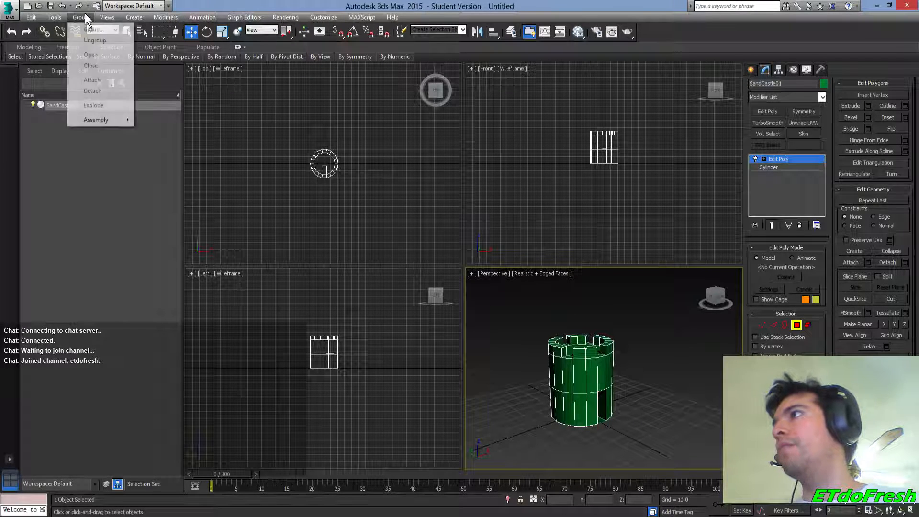
left_click(67, 154)
left_click(69, 105)
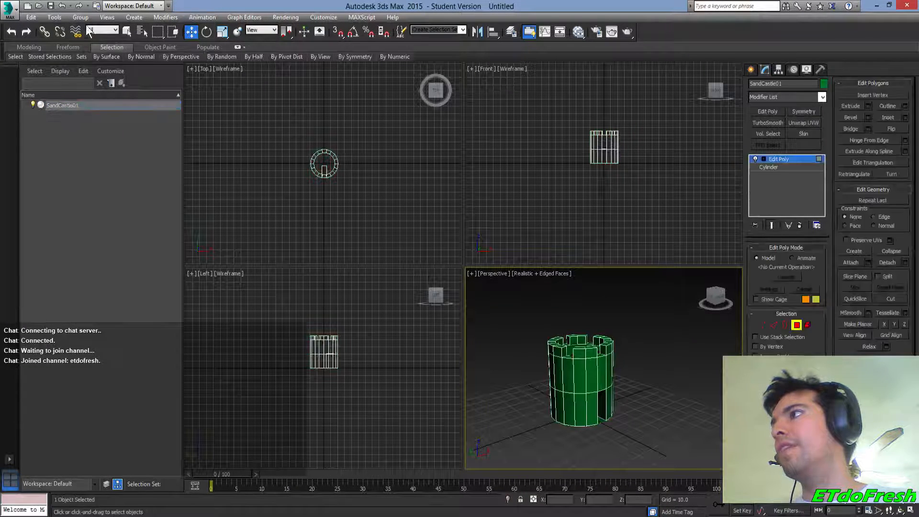
Select the tower and group it under the name SandCastle01
left_click(82, 18)
left_click(91, 185)
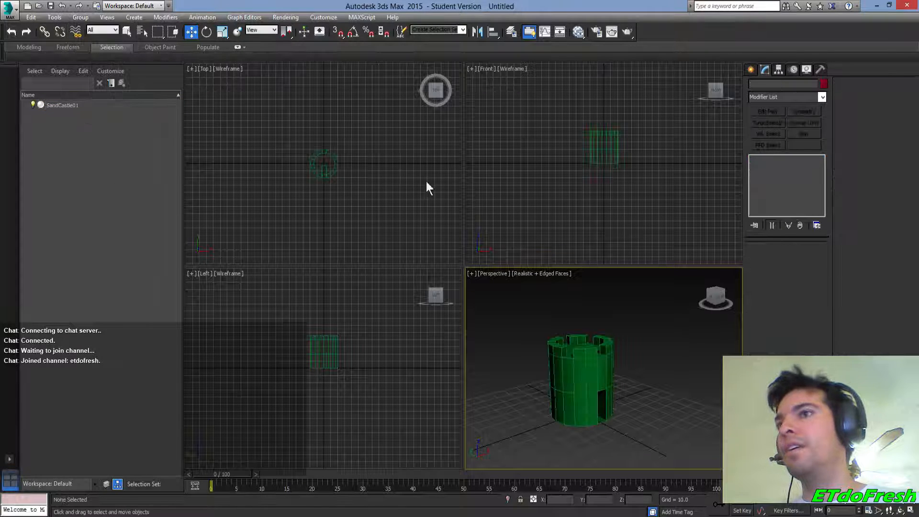
left_click(549, 335)
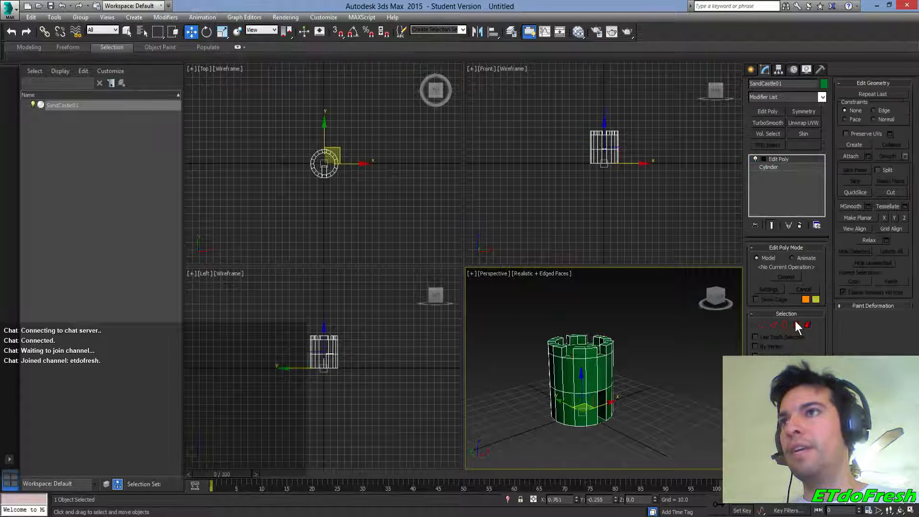
left_click(81, 18)
left_click(88, 29)
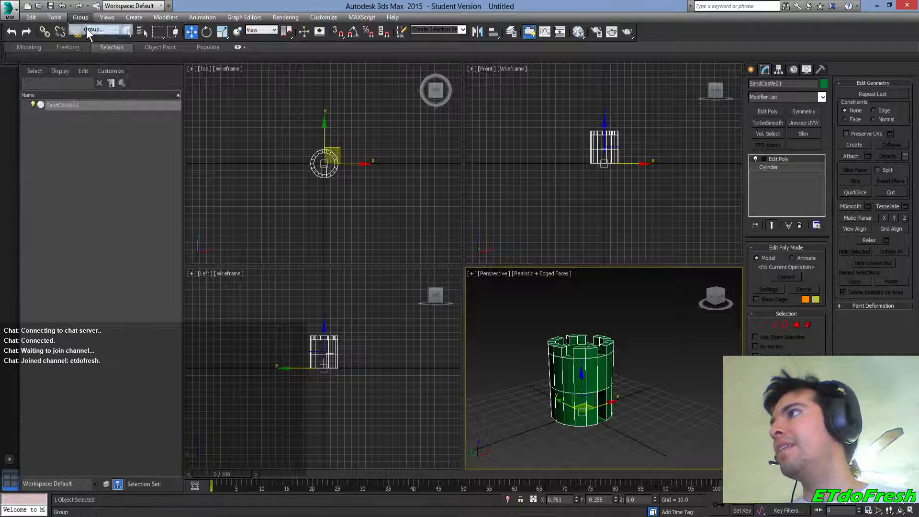
type("SandCastle01")
key("Return")
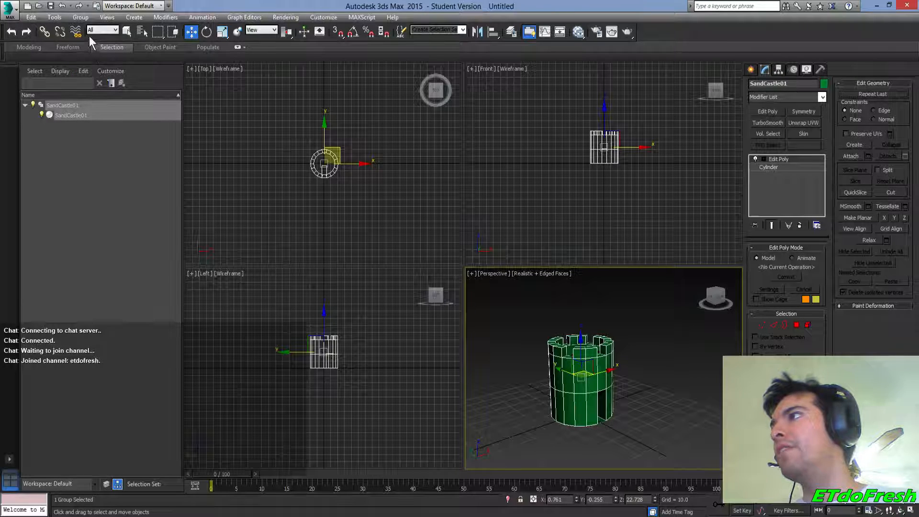
Open the SandCastle01 group, select its group helper and bring up the pivot adjustment settings
left_click(80, 17)
left_click(93, 55)
left_click(56, 105)
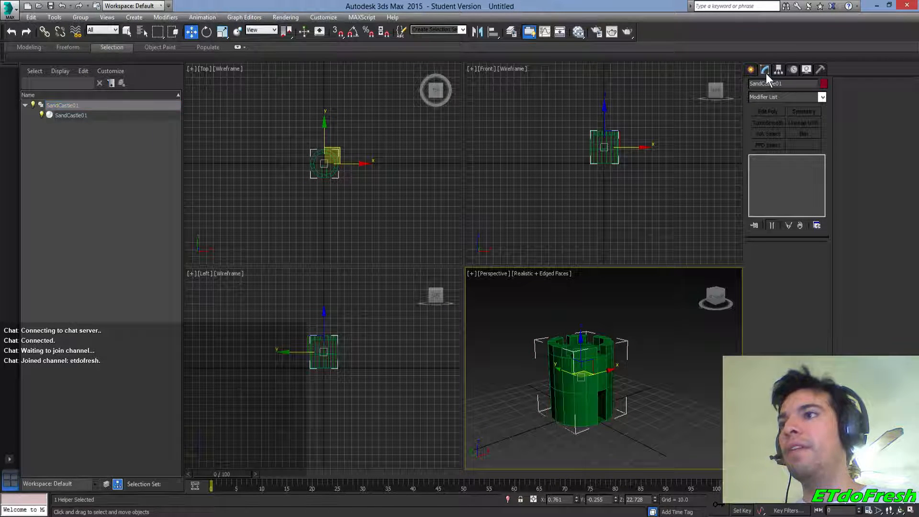
left_click(778, 70)
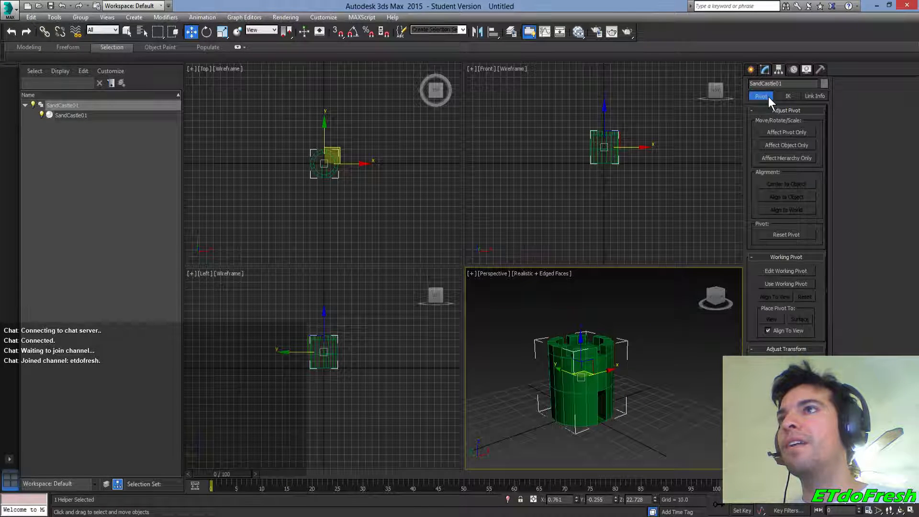
Select the SandCastle01 group helper again and close the group
left_click(80, 111, "ctrl")
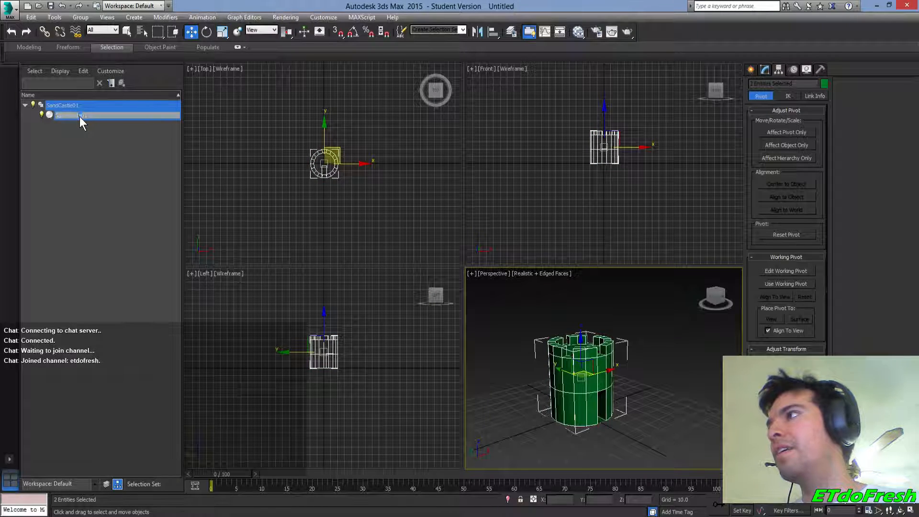
left_click(76, 127)
left_click(78, 16)
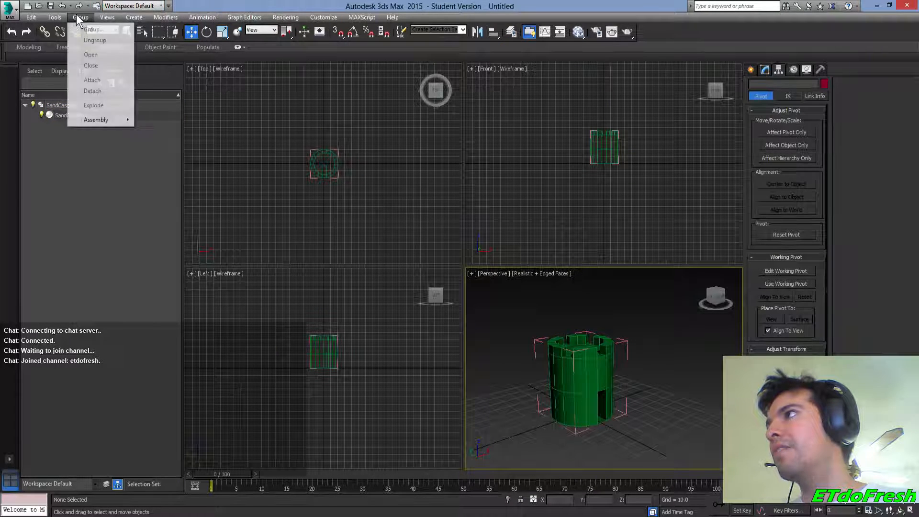
left_click(61, 123)
left_click(59, 106)
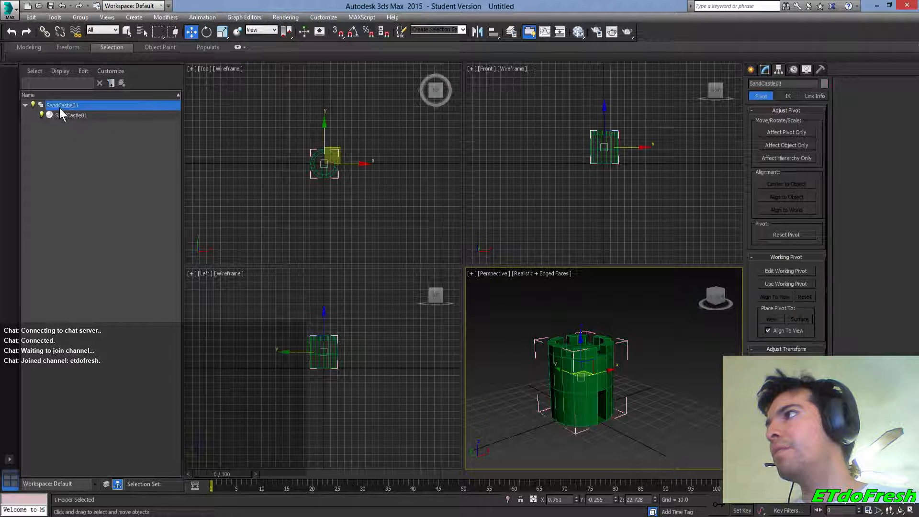
left_click(82, 17)
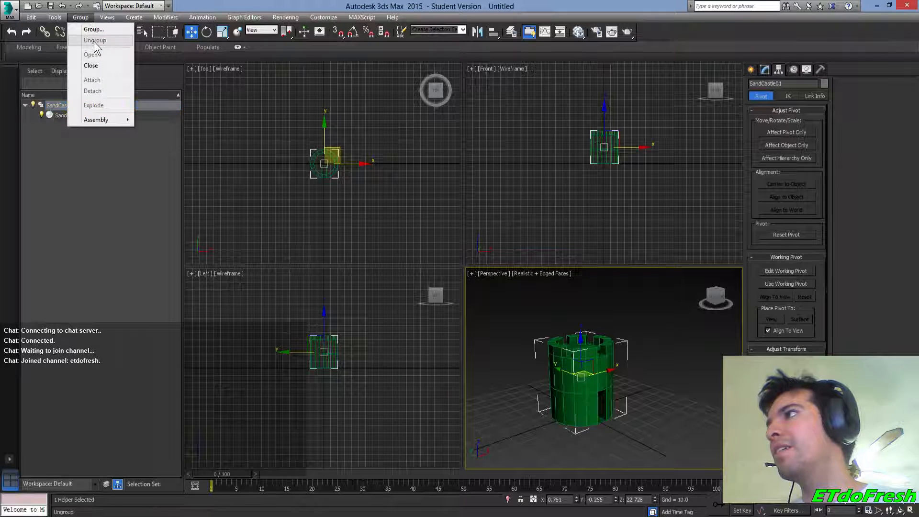
left_click(104, 64)
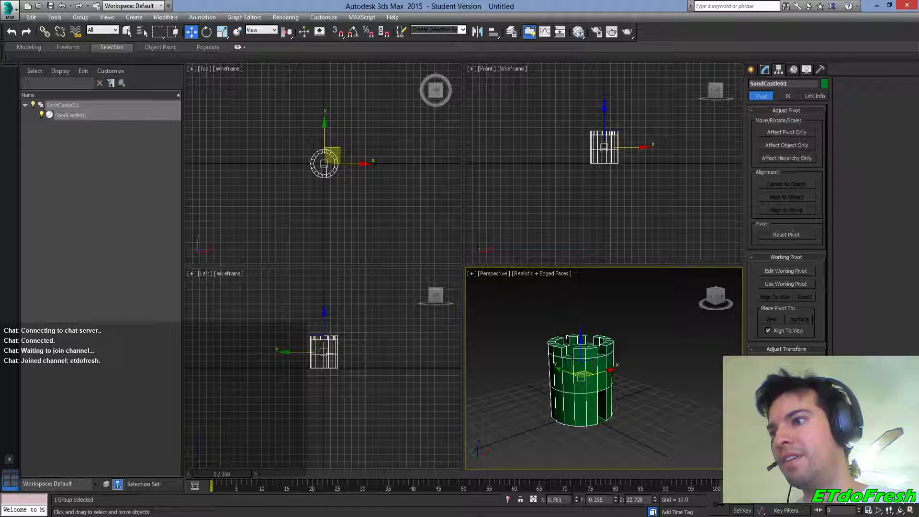
Set the closed tower group's X position to 0
right_click(575, 497)
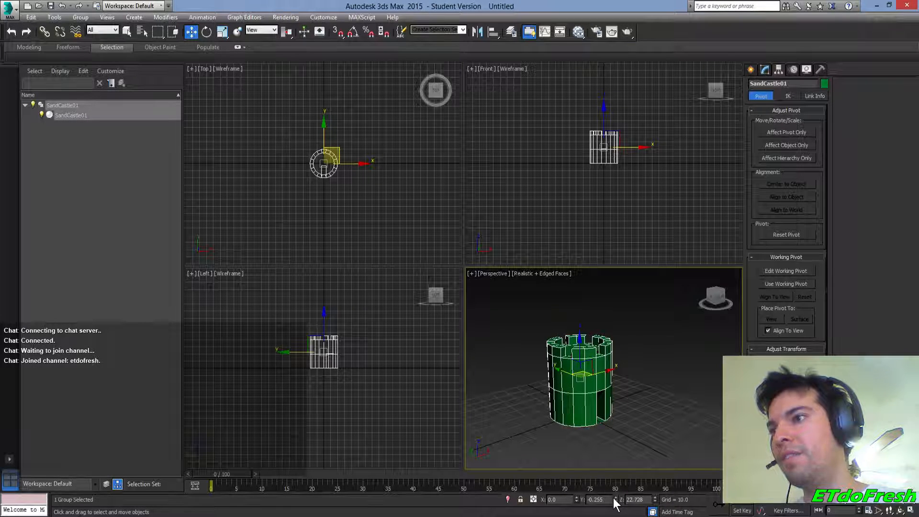
scroll(642, 173, "up", 8)
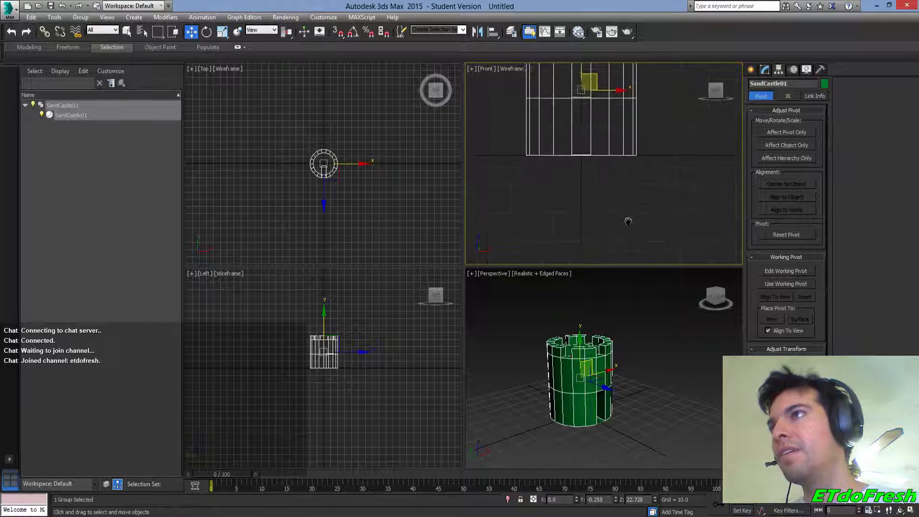
scroll(647, 236, "up", 4)
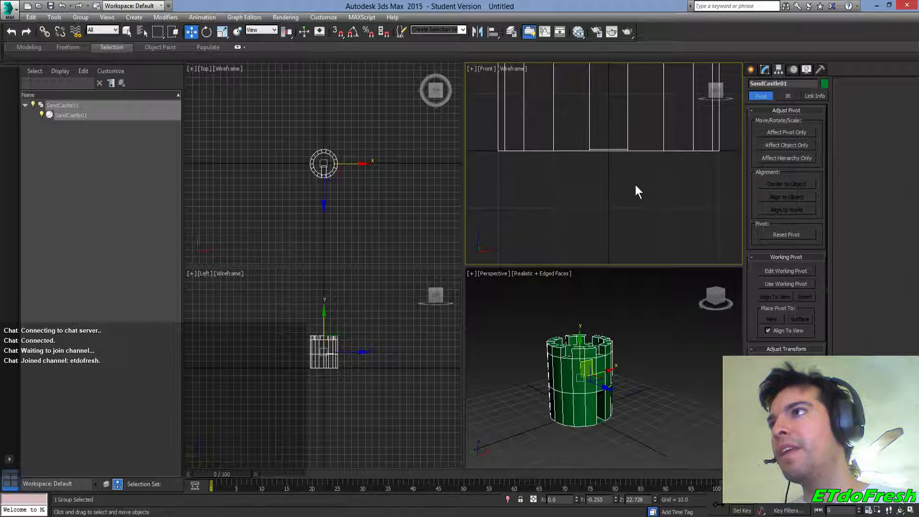
middle_click_drag(635, 184, 591, 245)
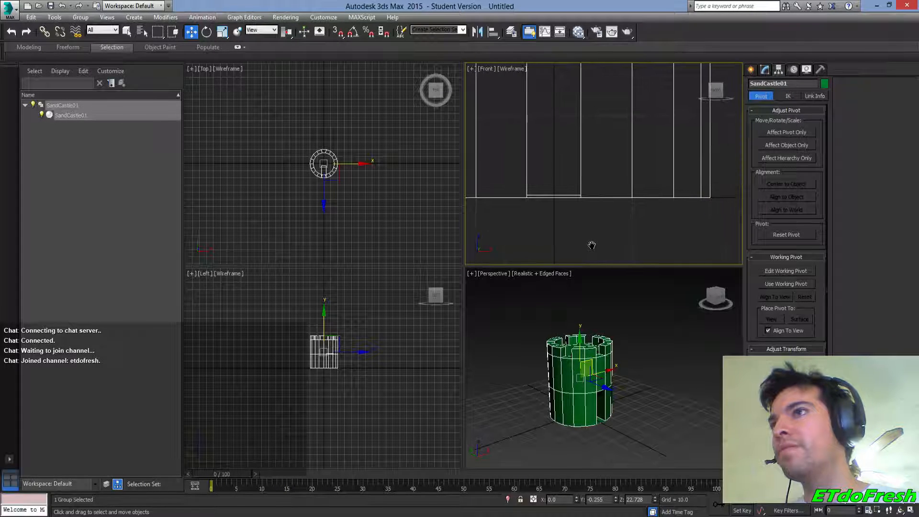
Try zeroing the tower group's Z position, and undo that move
right_click(654, 499)
right_click(650, 418)
key("ctrl+z")
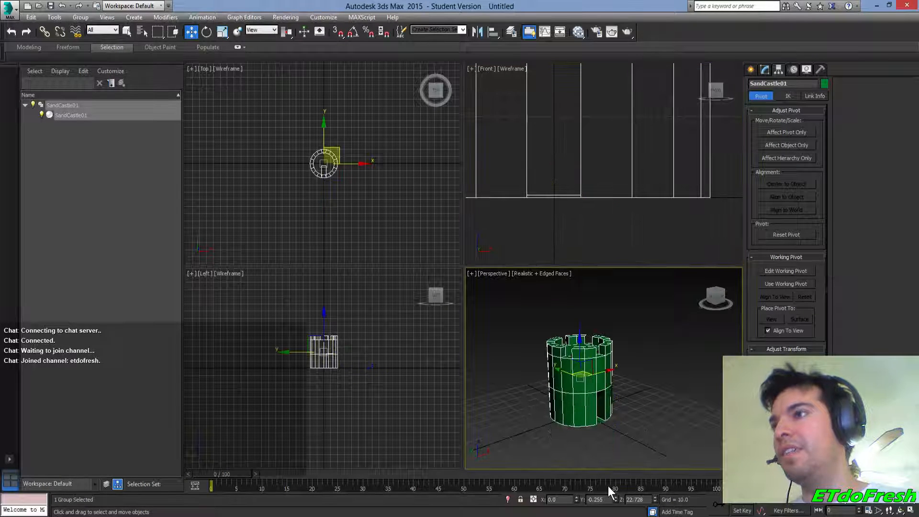
Set the tower group's Y position to 0
right_click(615, 499)
scroll(628, 223, "down", 2)
scroll(629, 223, "down", 4)
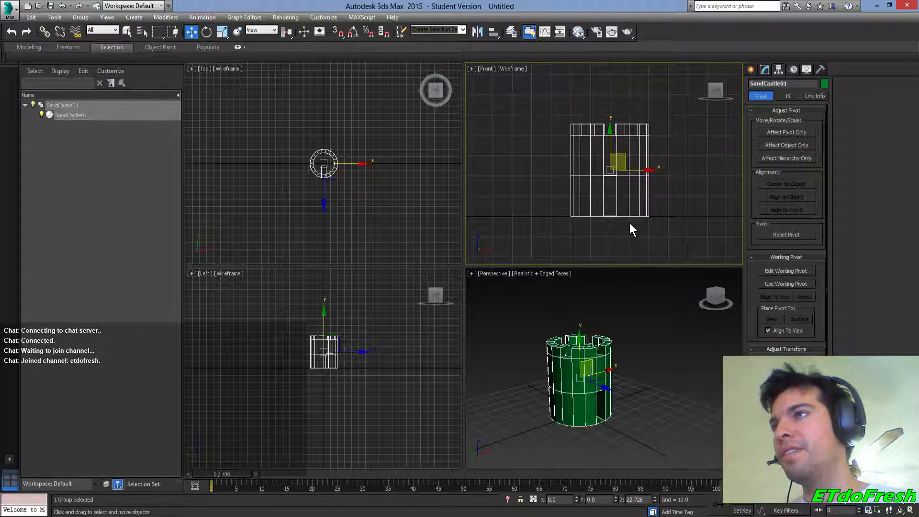
scroll(630, 223, "up", 2)
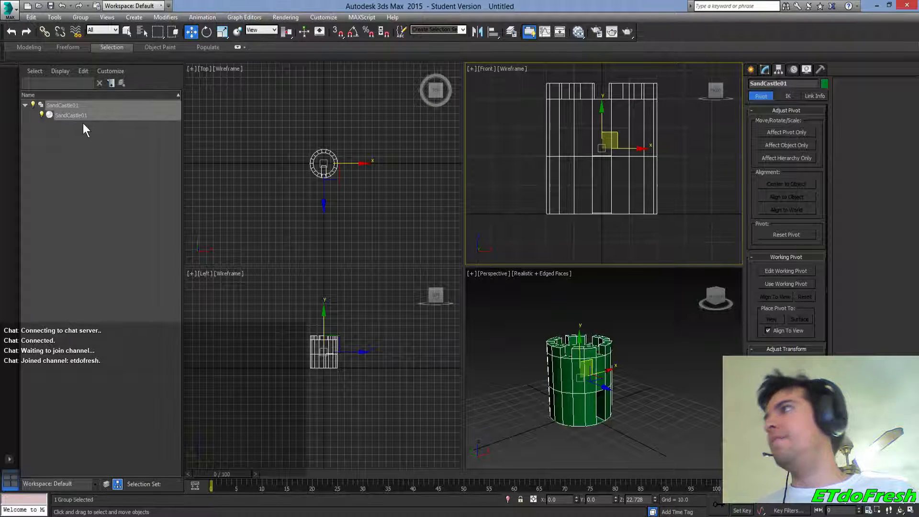
Reopen the SandCastle01 group and move only the group helper's pivot down to Z 0 at the tower's base
left_click(80, 17)
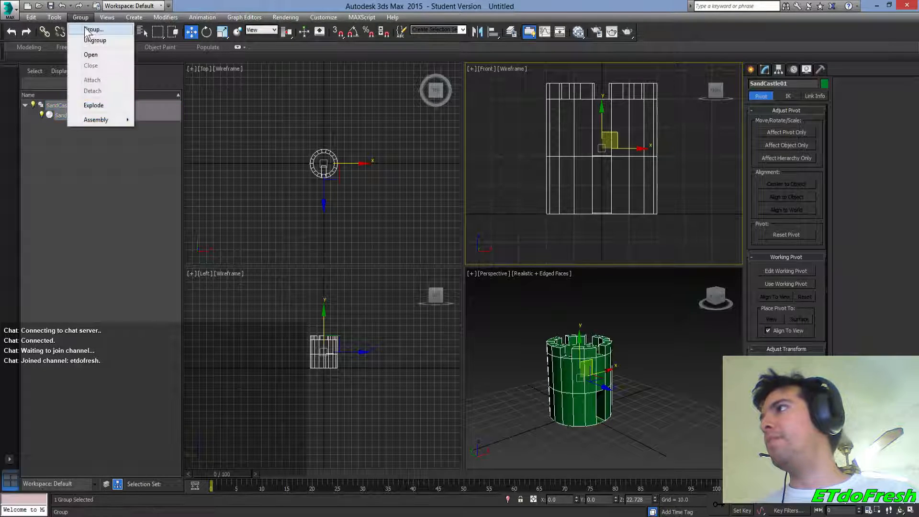
left_click(99, 53)
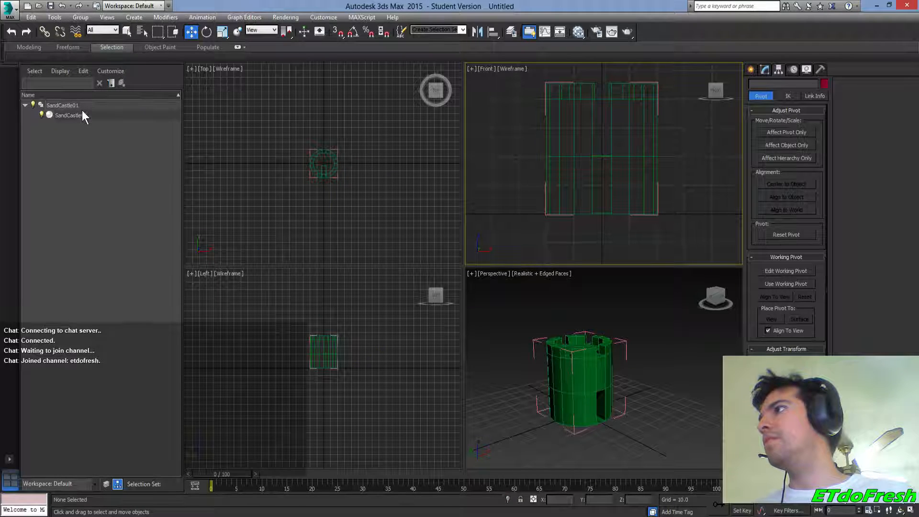
left_click(765, 132)
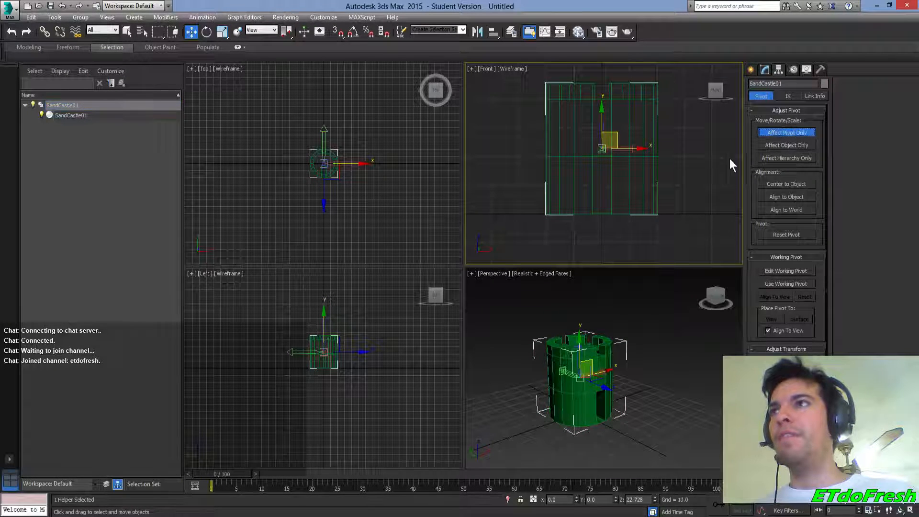
right_click(655, 501)
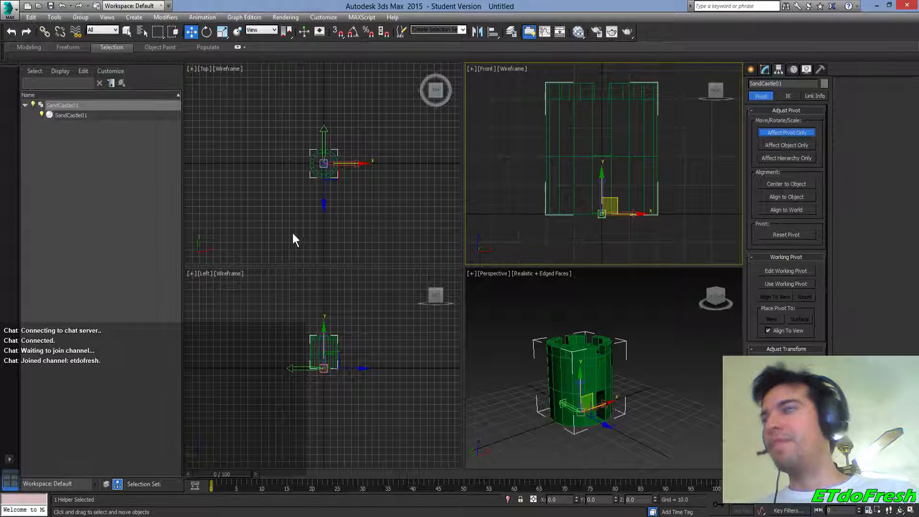
Rotate the group helper's pivot to 90 degrees on X and finish the pivot-only adjustment
right_click(285, 218)
key("e")
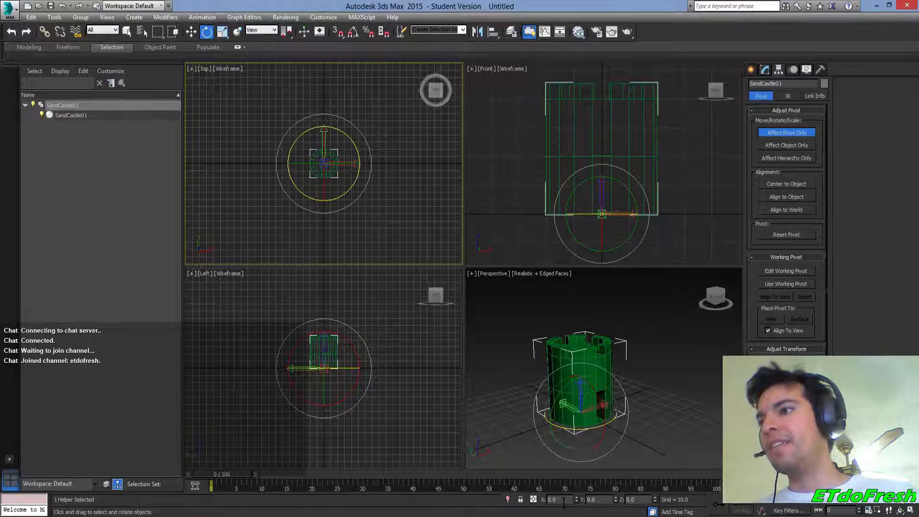
type("90")
key("Return")
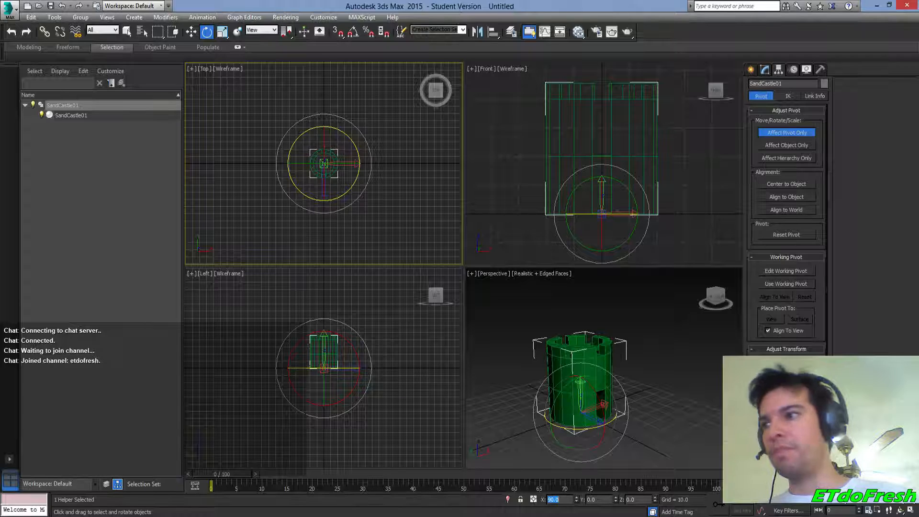
left_click(785, 132)
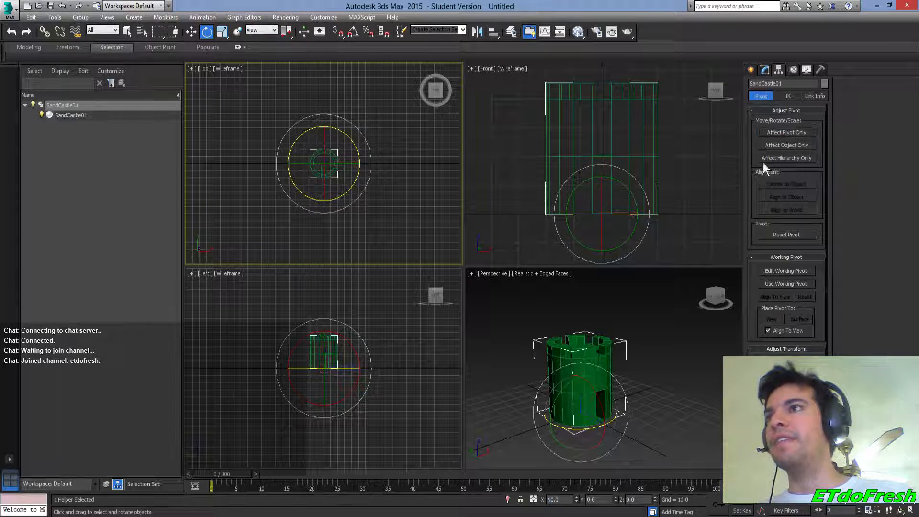
Select both the group helper and the tower mesh, and save the scene as SandCastle01.max in the scenes folder
left_click(79, 116)
left_click(90, 107, "ctrl")
key("ctrl+s")
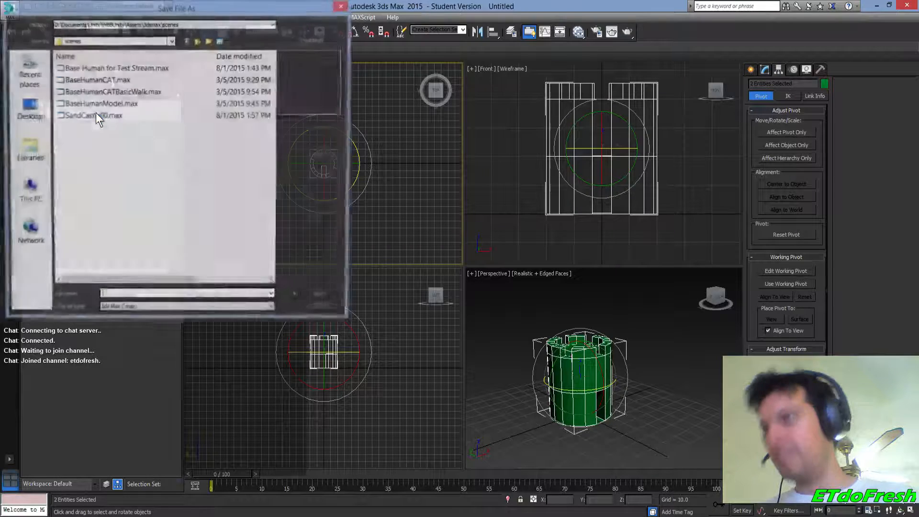
left_click(103, 118)
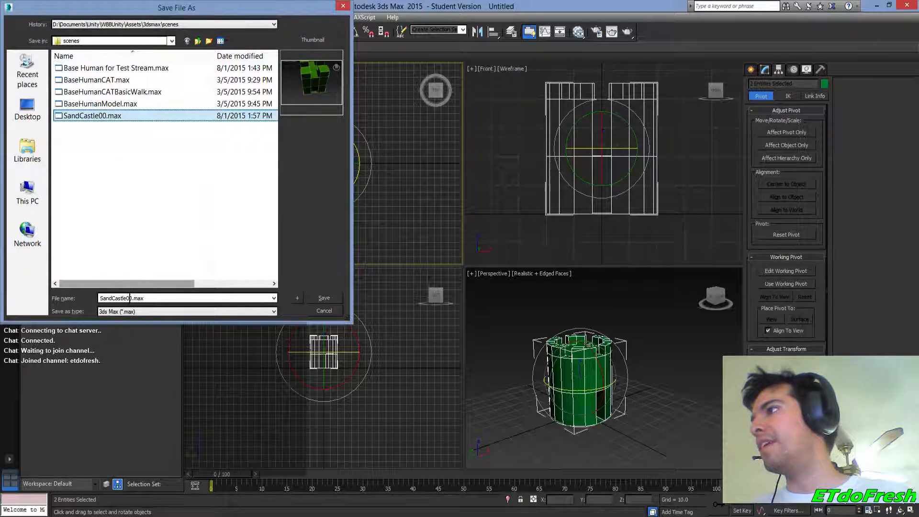
left_click(174, 302)
type("SandCastle01")
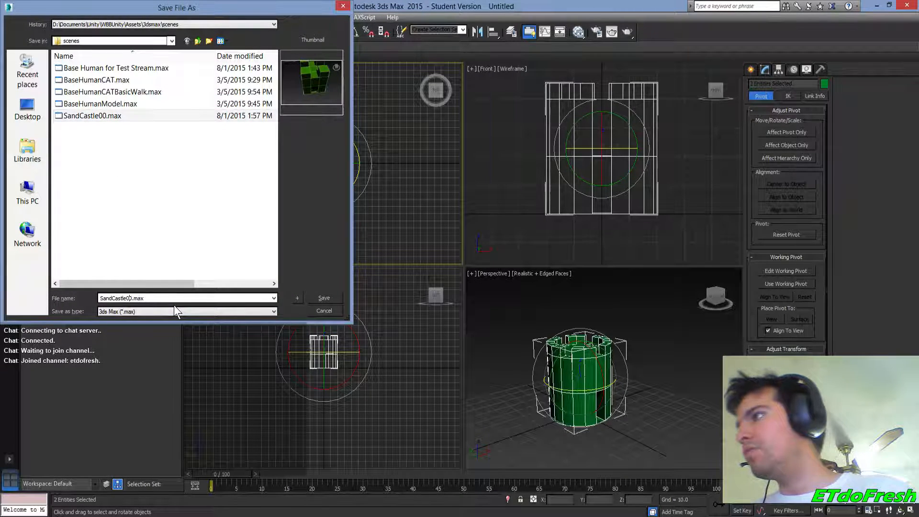
key("Return")
Export only the selected objects to the Models folder as SandCastle01.FBX with the Unity (No Animation) preset
left_click(10, 9)
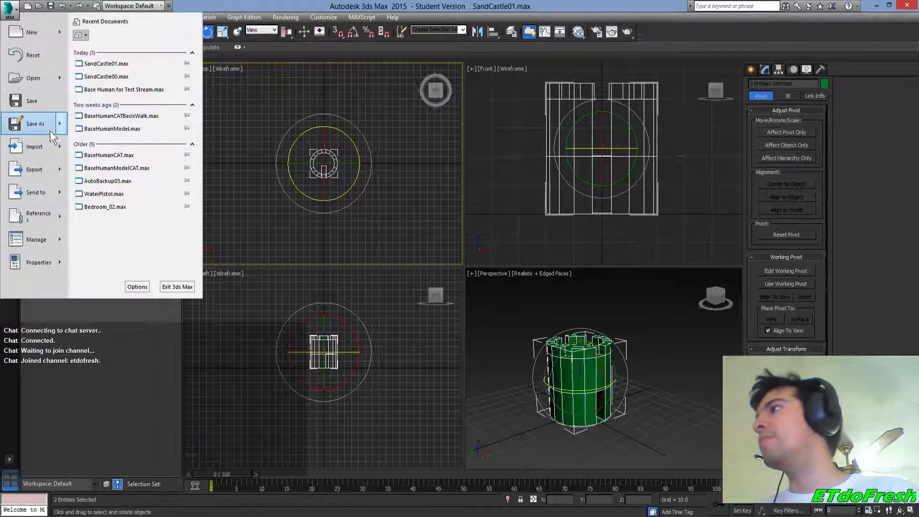
mouse_move(59, 171)
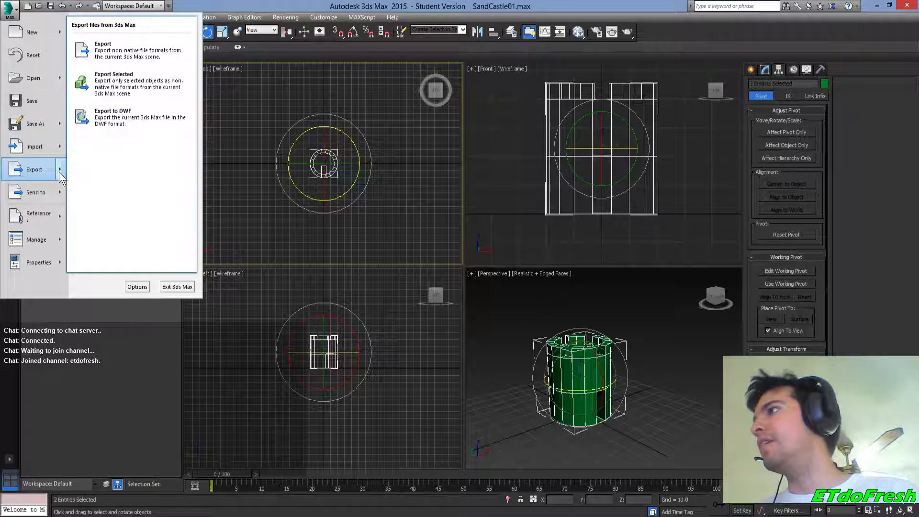
left_click(130, 79)
left_click(105, 92)
key("Tab")
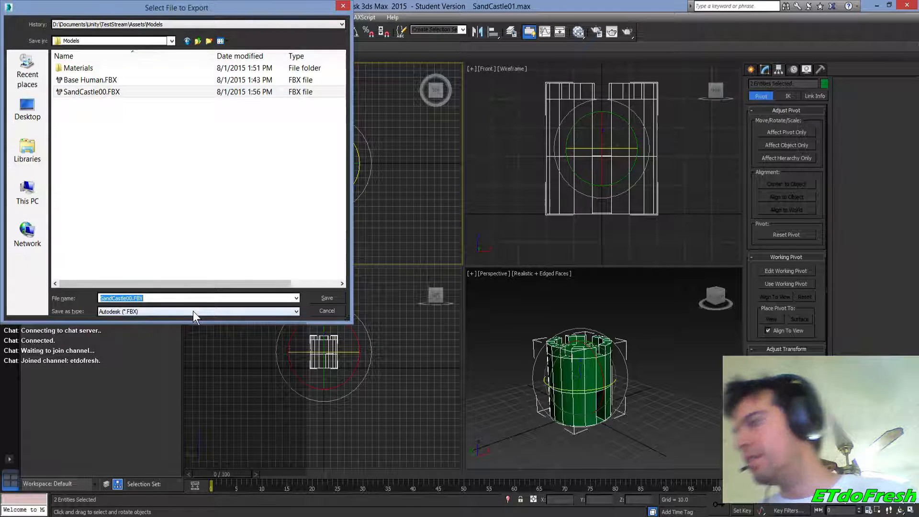
key("Right")
key("Left")
key("Left")
key("Left")
key("Left")
key("BackSpace")
type("1")
key("Return")
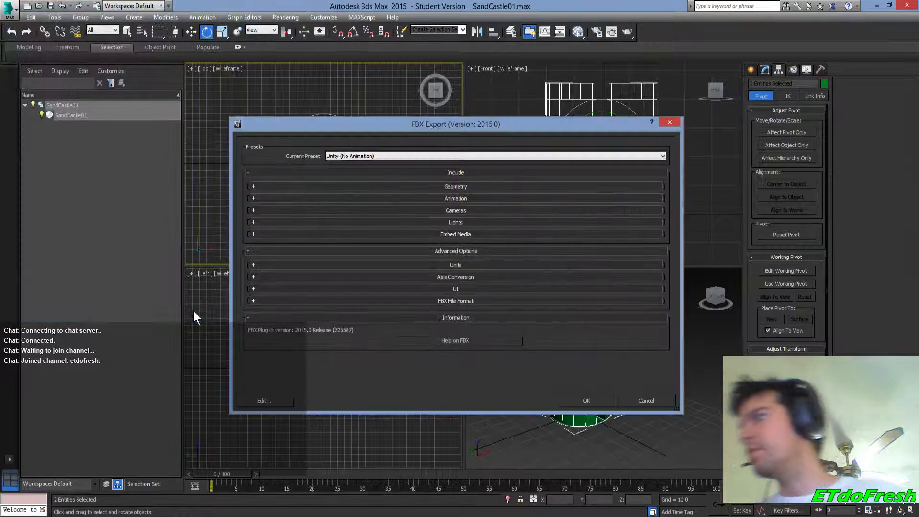
left_click(564, 398)
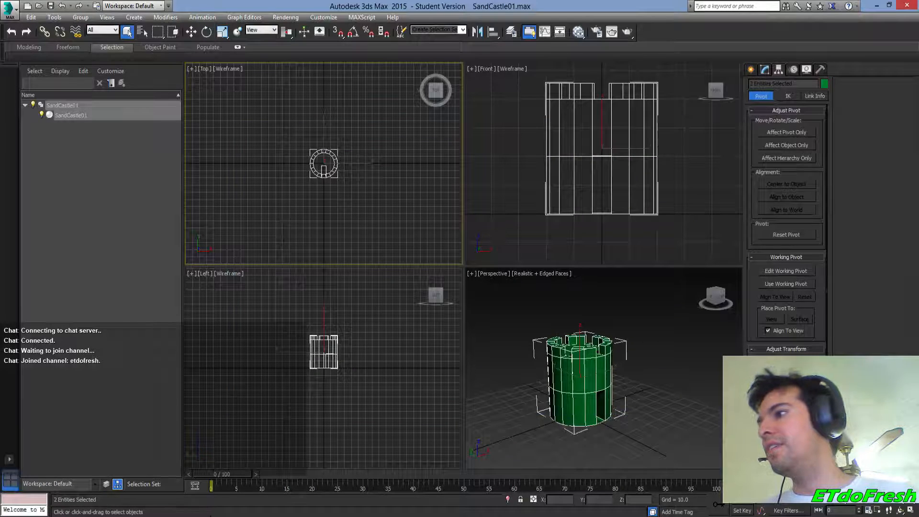
Switch to Unity and place the SandCastle01 round tower model in the scene beside the square castle
key("alt+Tab")
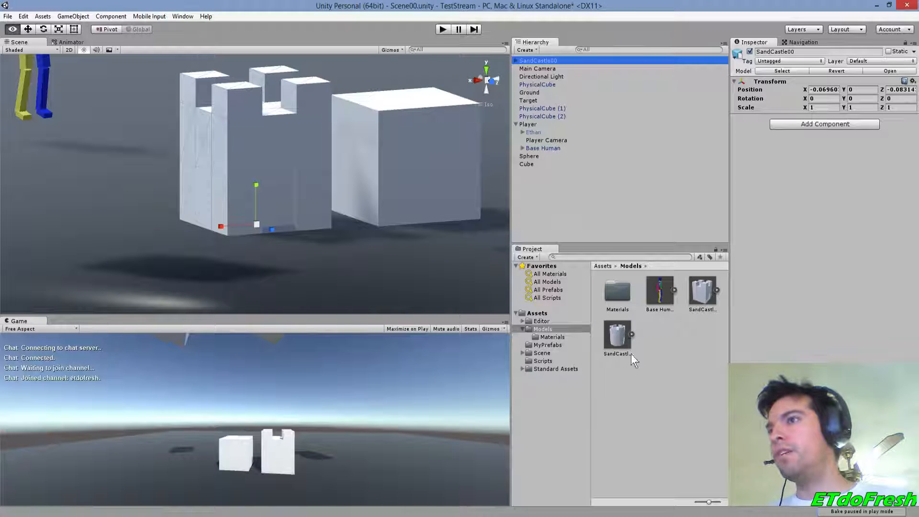
left_click_drag(616, 337, 132, 239)
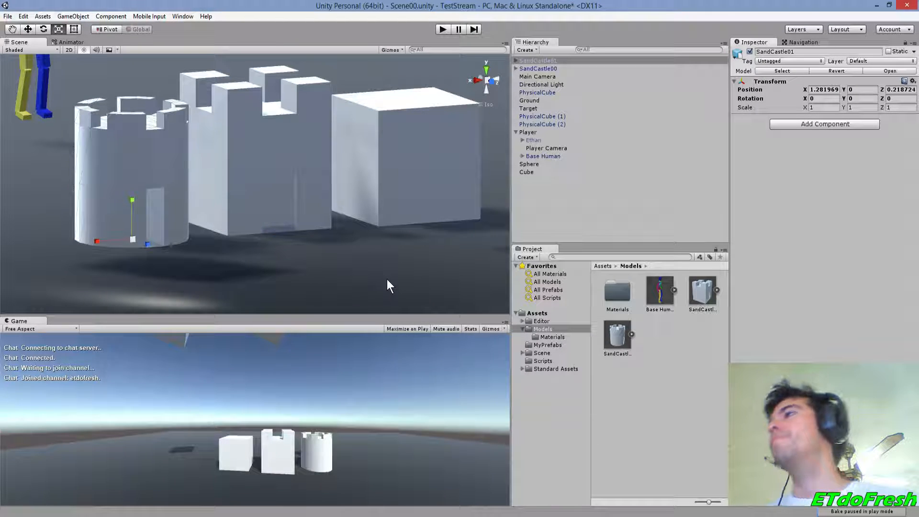
Switch to 3ds Max and reset the scene to an empty one
left_click_drag(229, 217, 274, 162, "alt")
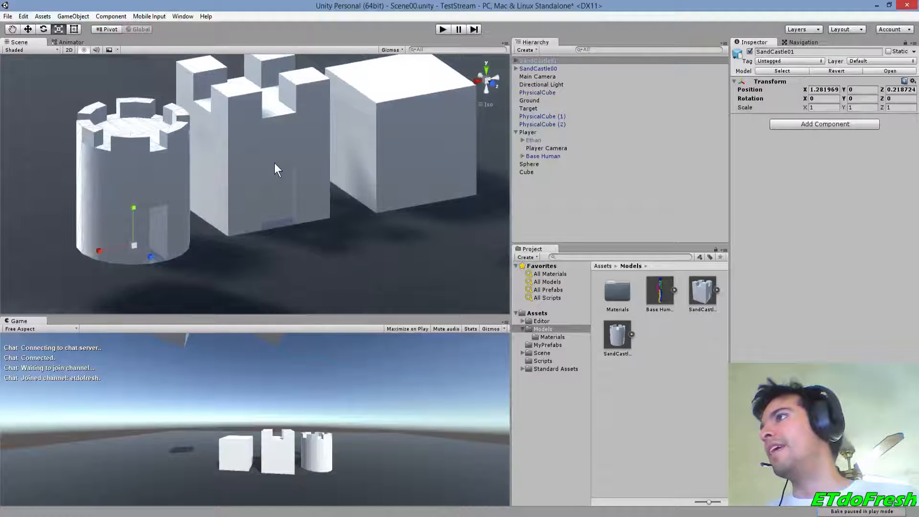
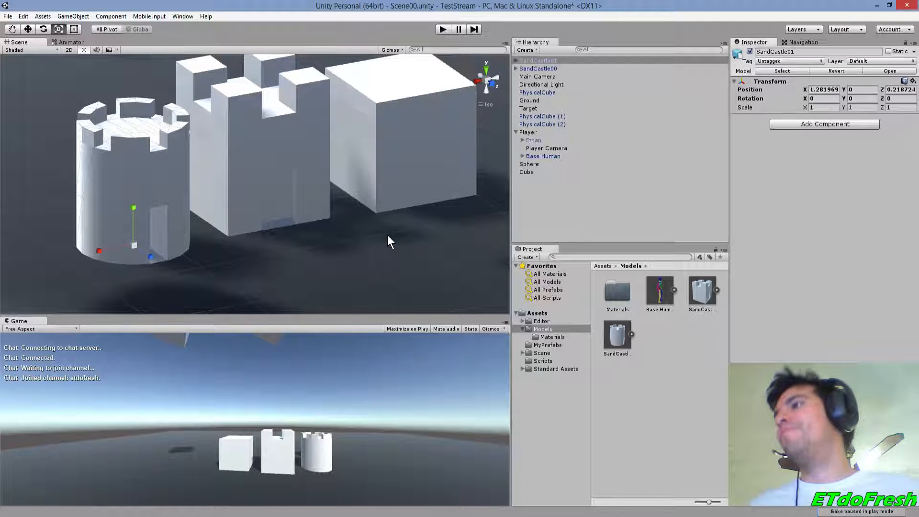
left_click(638, 185)
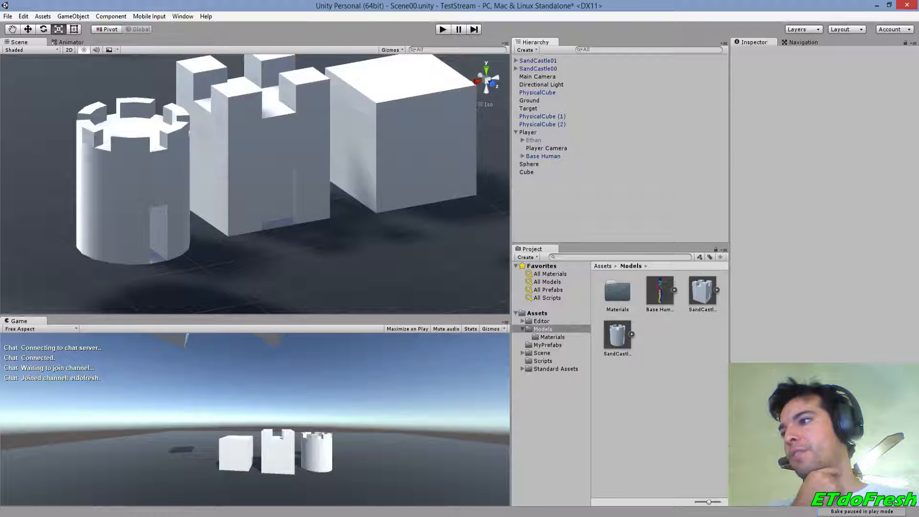
mouse_move(128, 514)
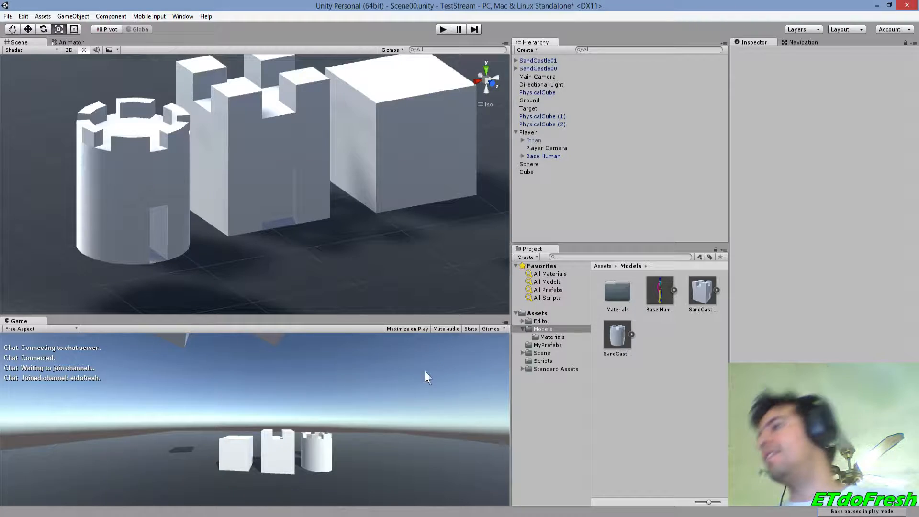
left_click(142, 516)
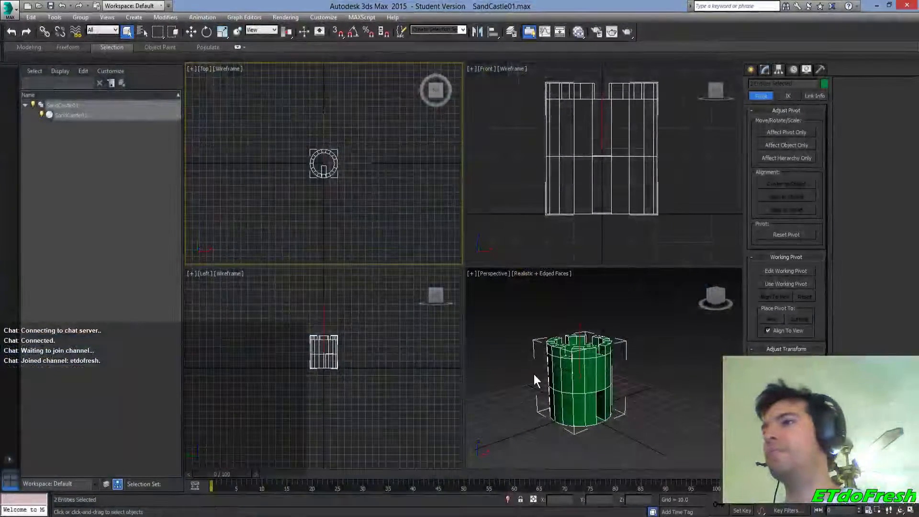
left_click(9, 8)
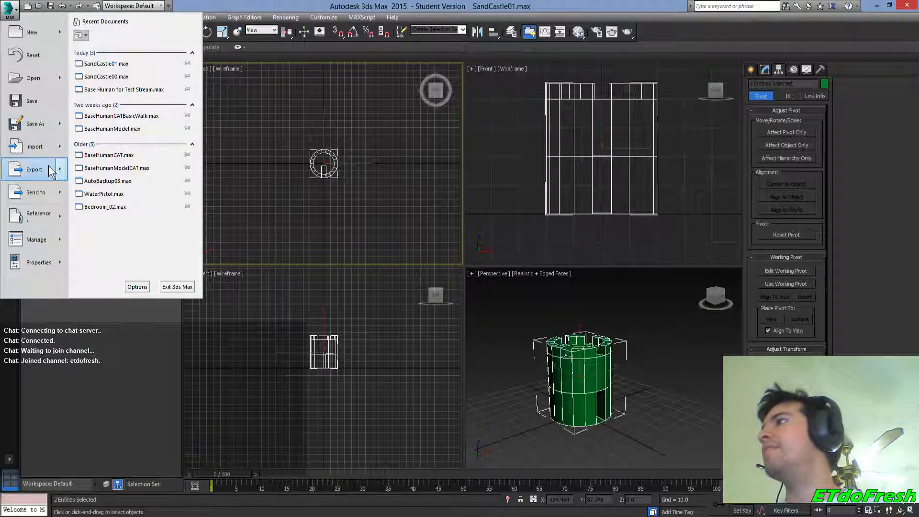
left_click(50, 62)
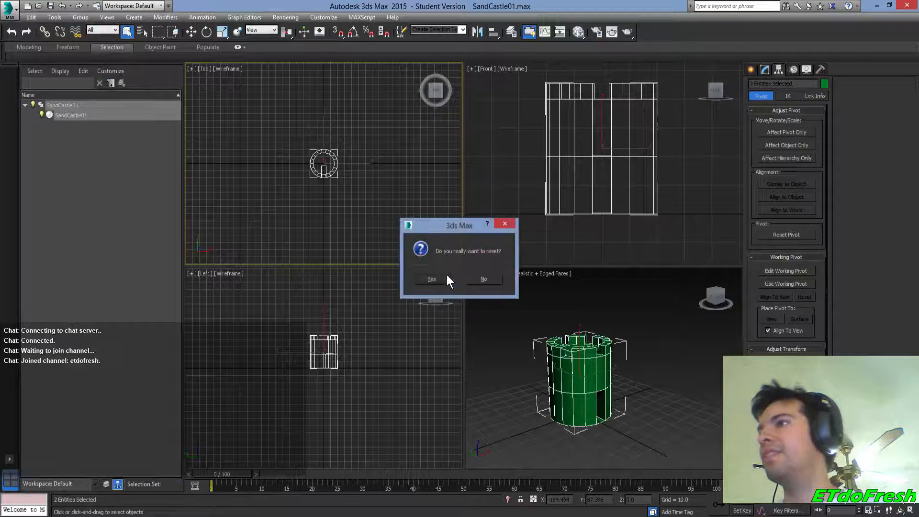
left_click(432, 276)
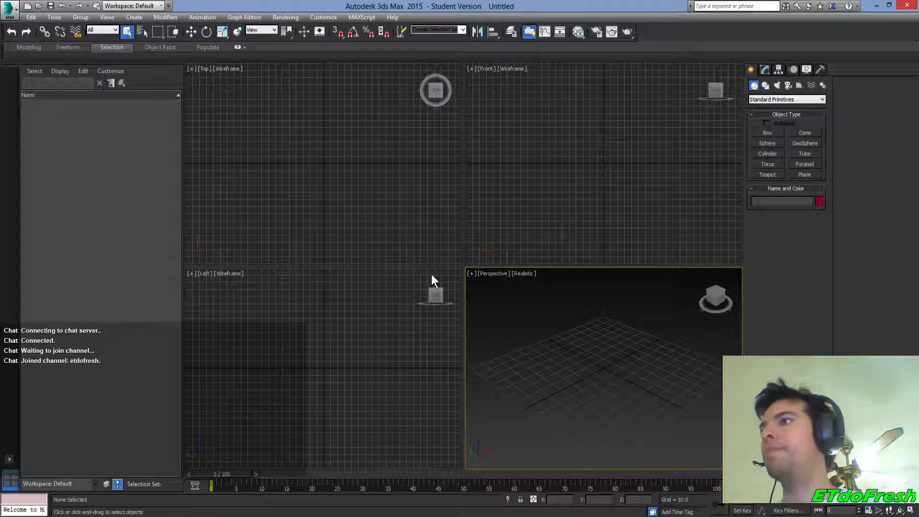
Create a box at the origin with length, width and height of 40 each
left_click(769, 133)
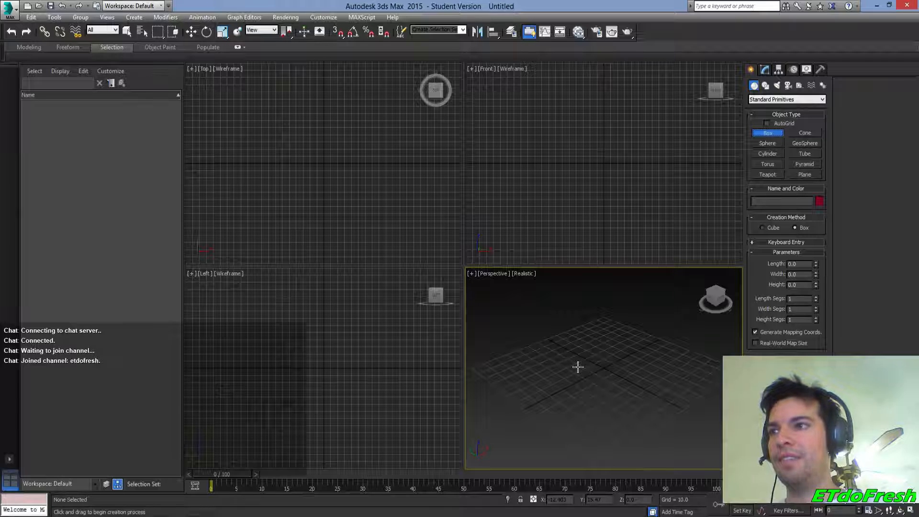
left_click(774, 243)
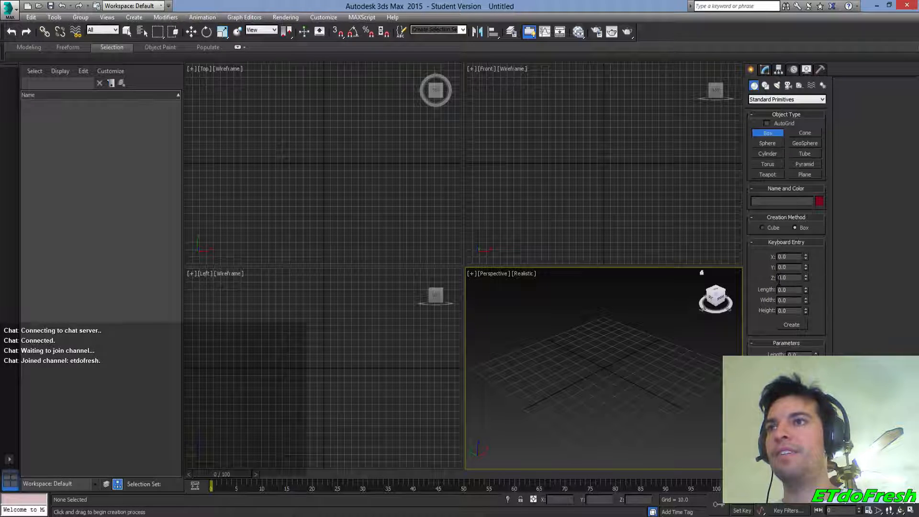
type("40")
key("Tab")
type("40")
key("Tab")
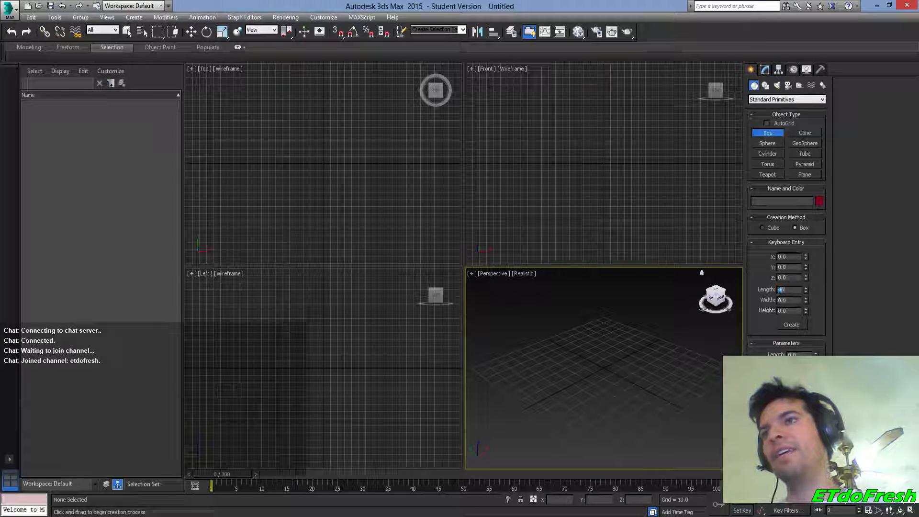
type("40")
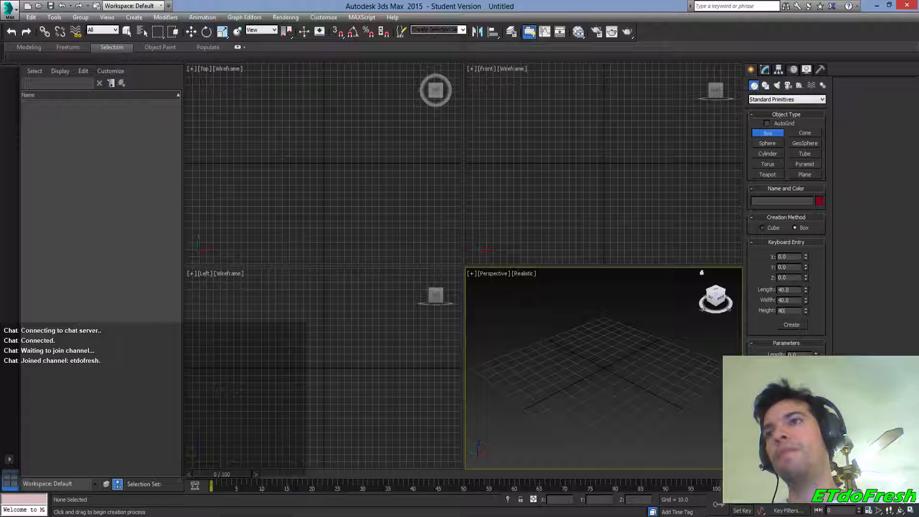
left_click(794, 323)
Set the box's height segments to 2 and apply an Edit Poly modifier to it
left_click(765, 70)
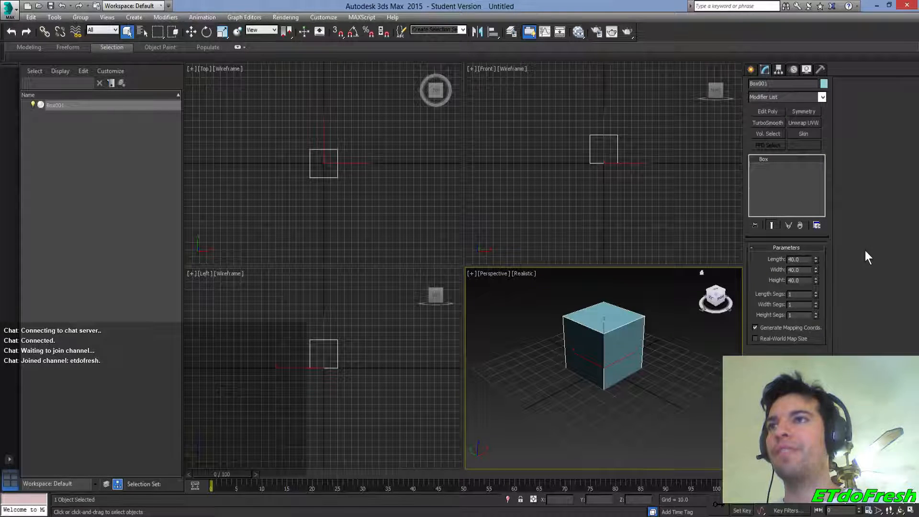
double_click(808, 259)
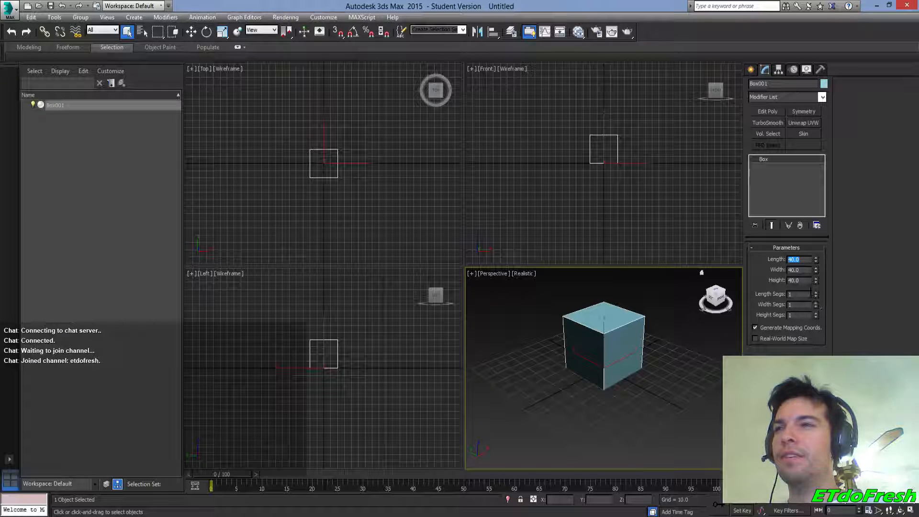
left_click(816, 312)
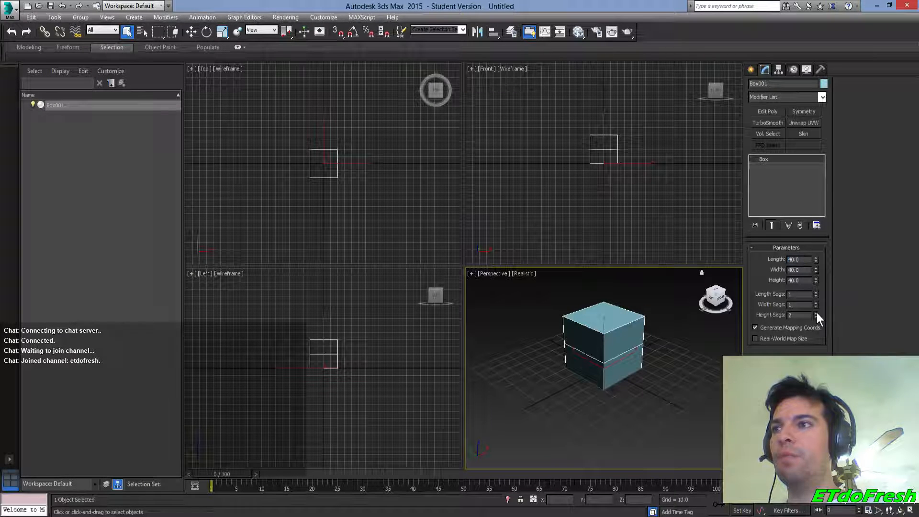
left_click(766, 111)
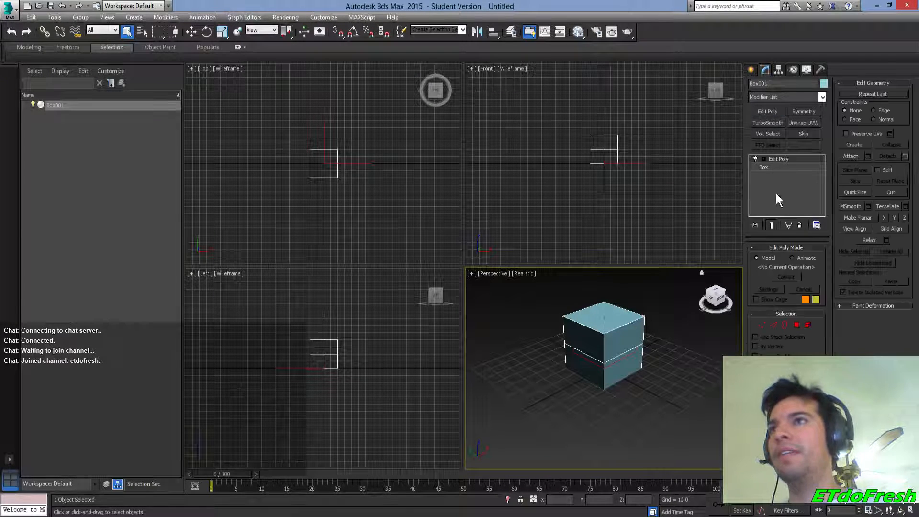
Scale the box's top polygon narrower along Y to form sloped upper sides, and leave polygon editing
left_click(796, 325)
left_click(608, 317)
key("r")
left_click_drag(604, 312, 614, 318)
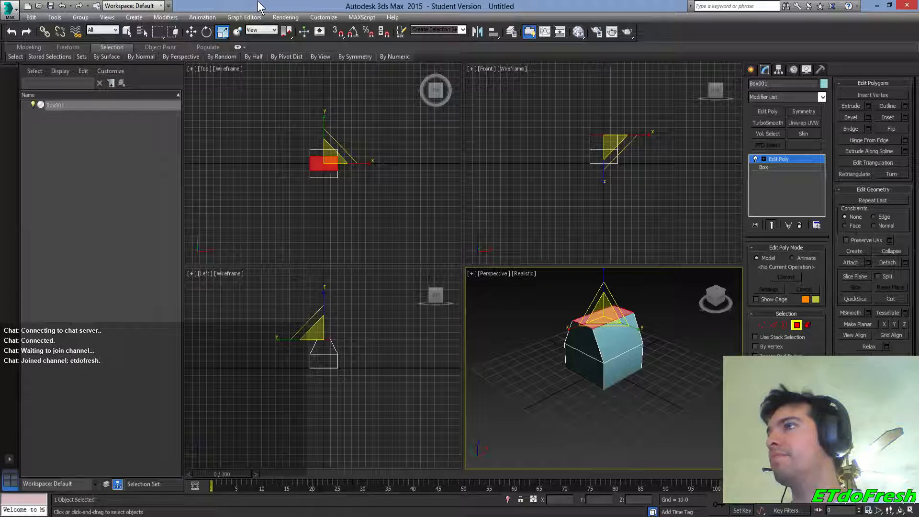
left_click(796, 324)
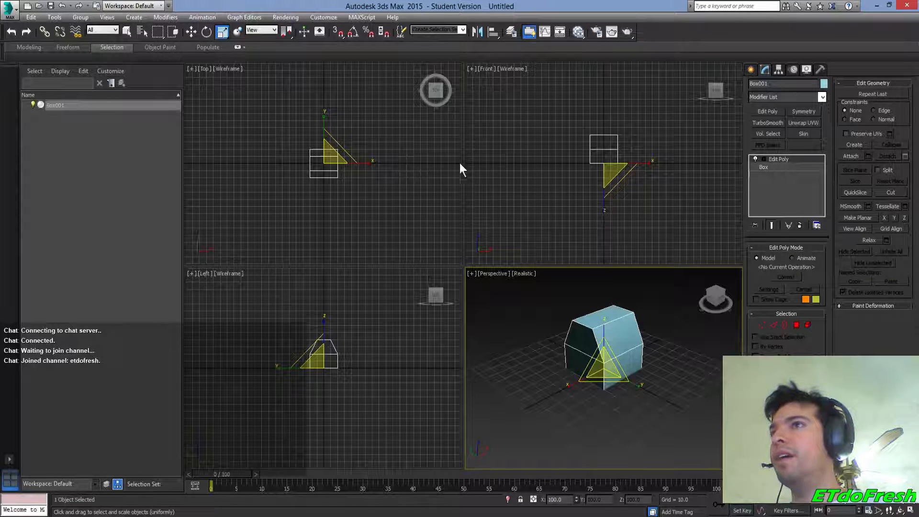
left_click(771, 84)
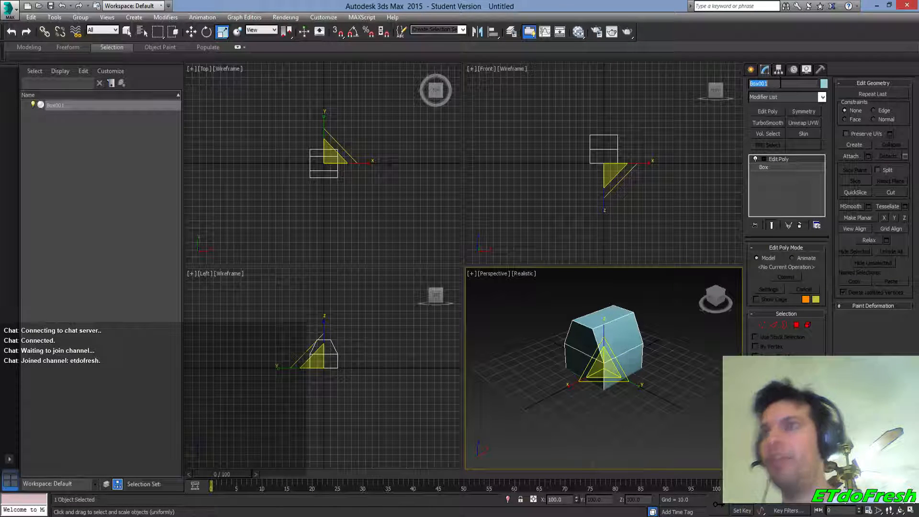
type("Sand")
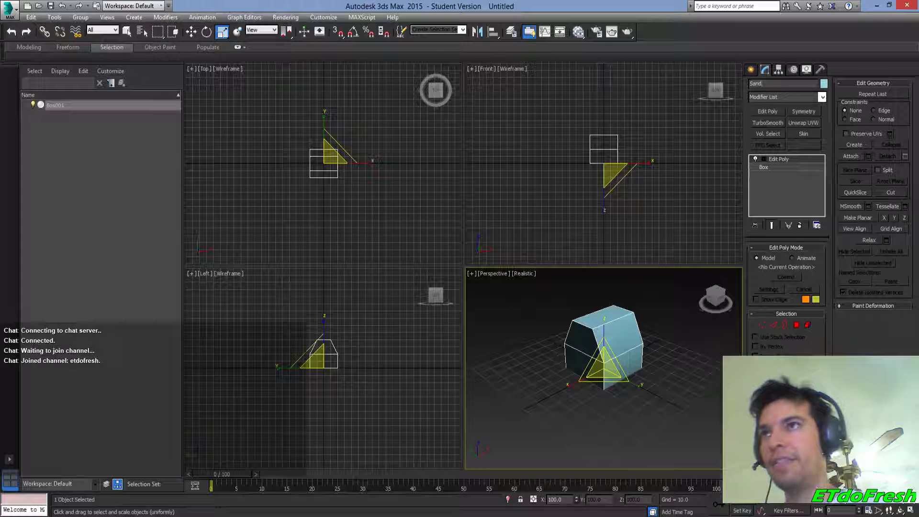
type("Wall")
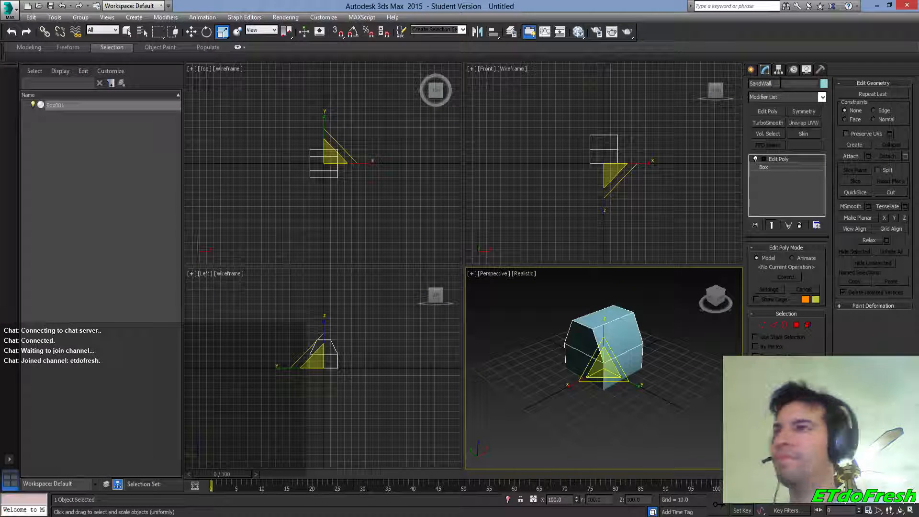
type("03")
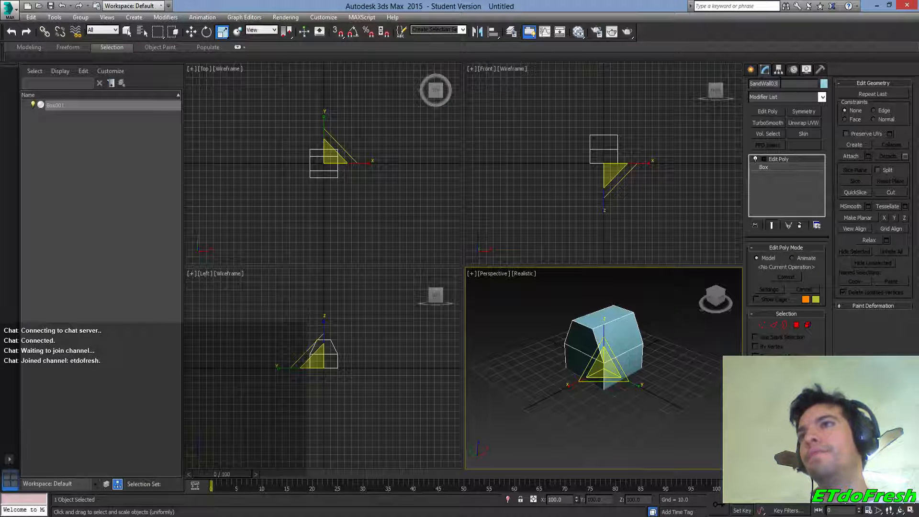
key("Right")
key("shift+Left")
key("shift+Left")
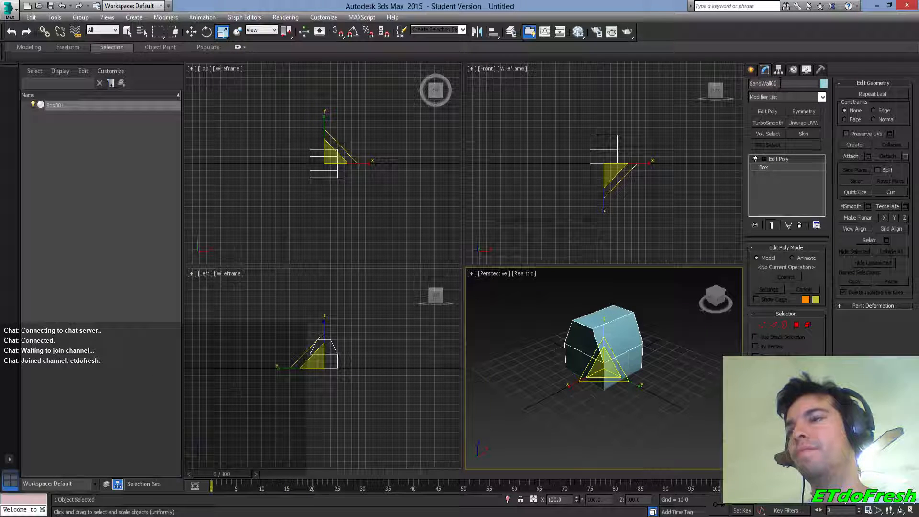
Rename the wall object as SandCastle03
key("shift+Home")
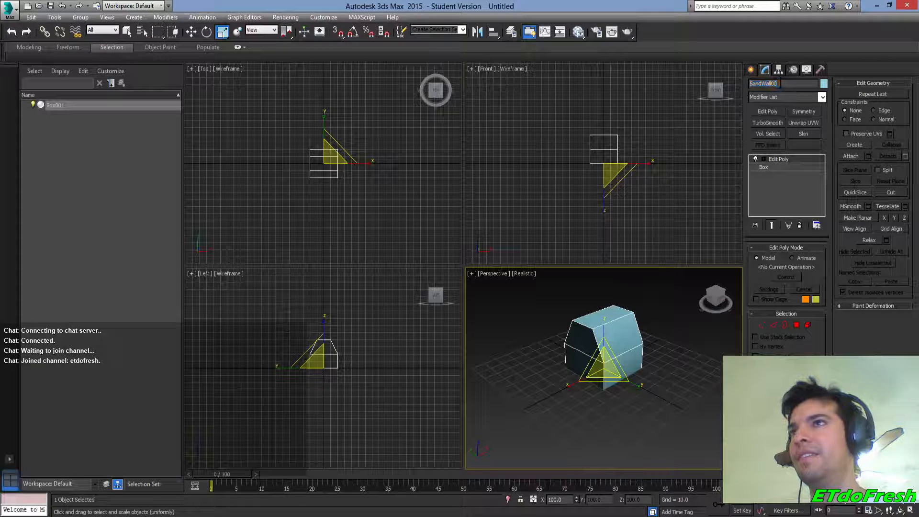
type("Sand")
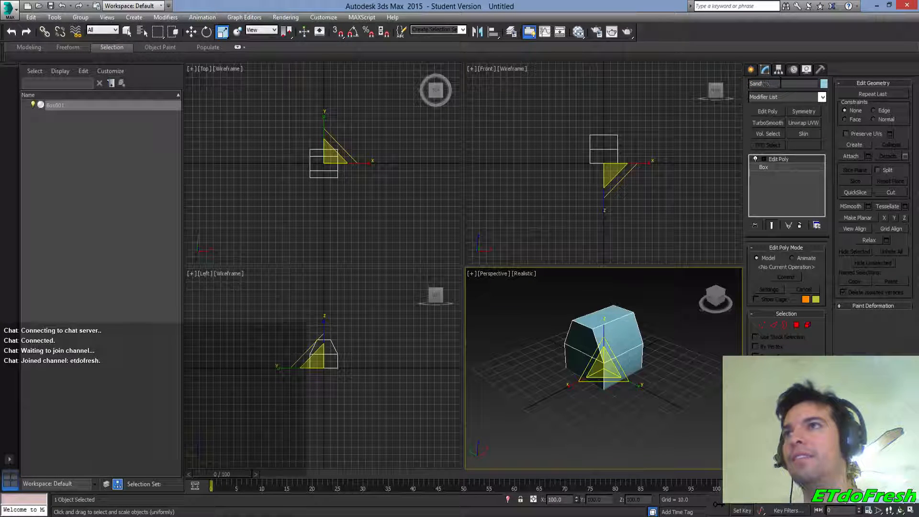
type("Castle01")
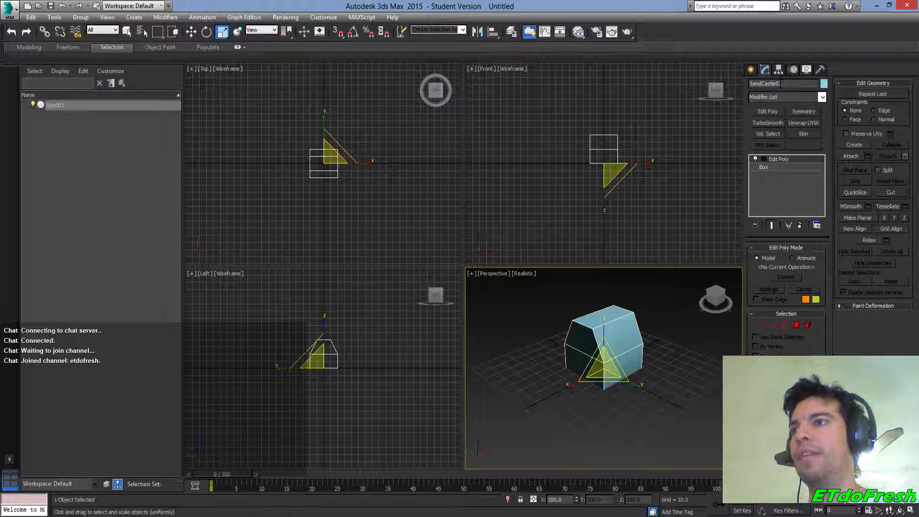
key("Return")
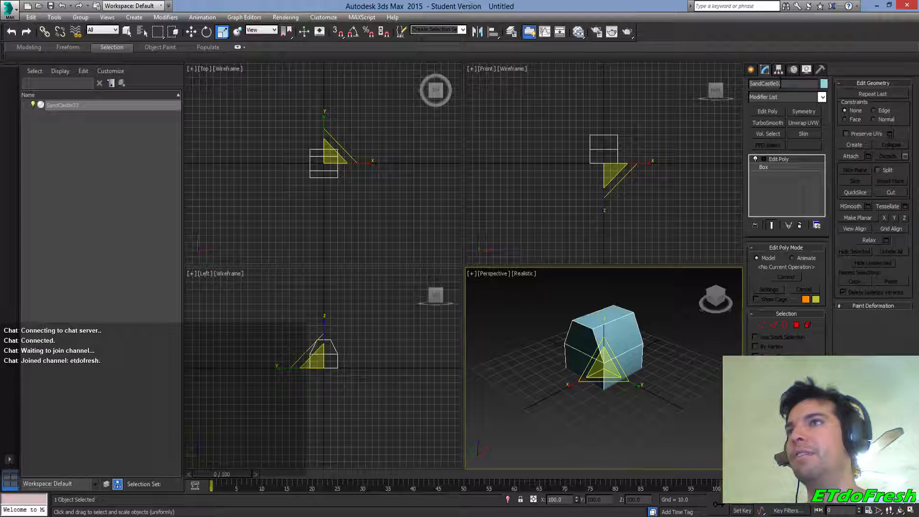
left_click(9, 8)
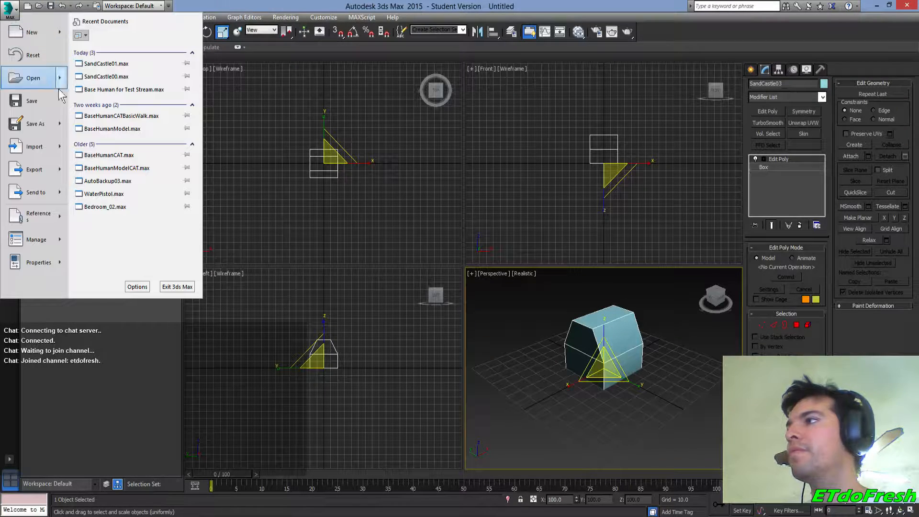
left_click(38, 93)
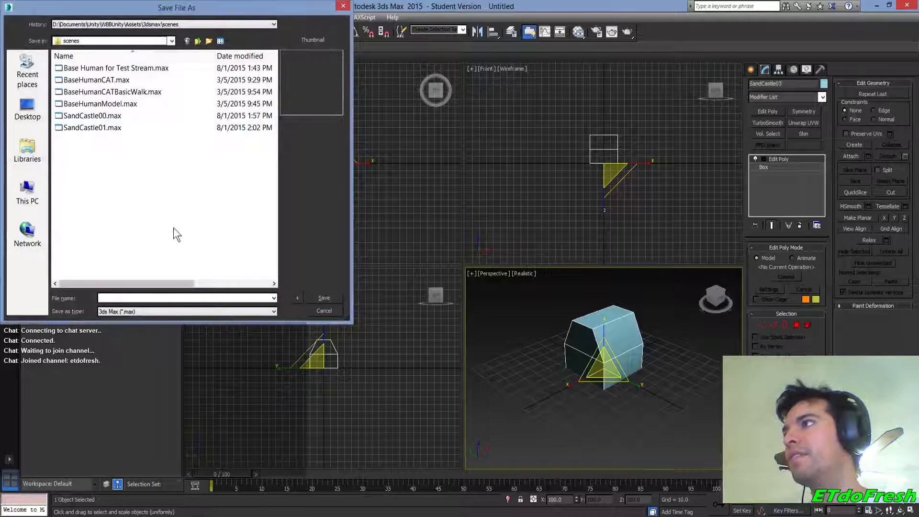
key("Escape")
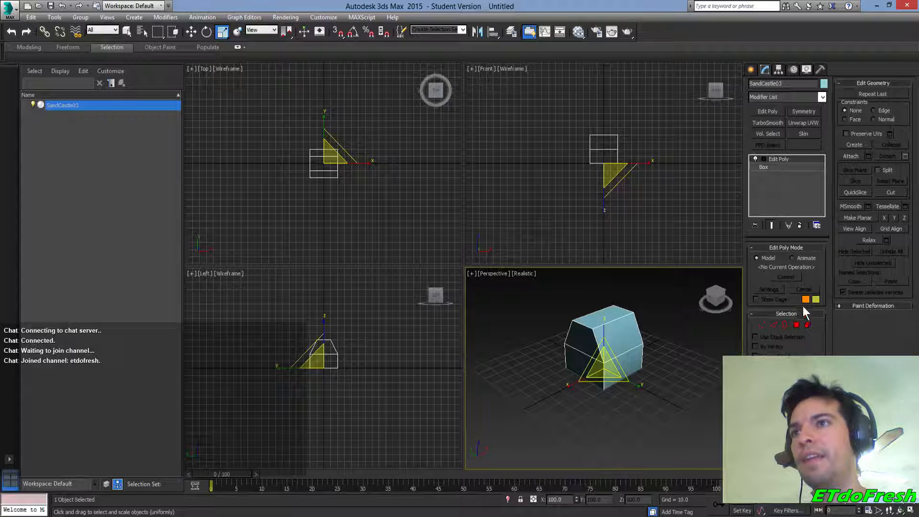
Put the wall mesh into a group named SandCastle03
left_click(80, 17)
left_click(85, 31)
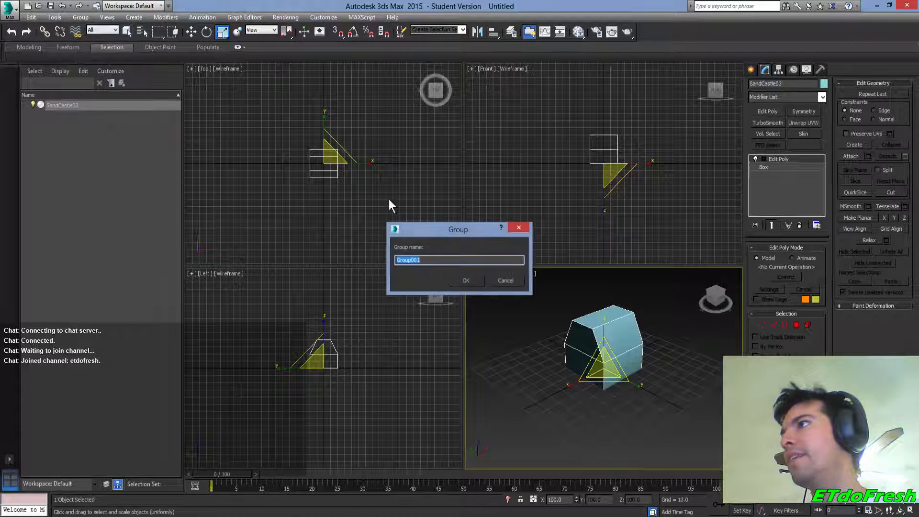
type("SandCastle03")
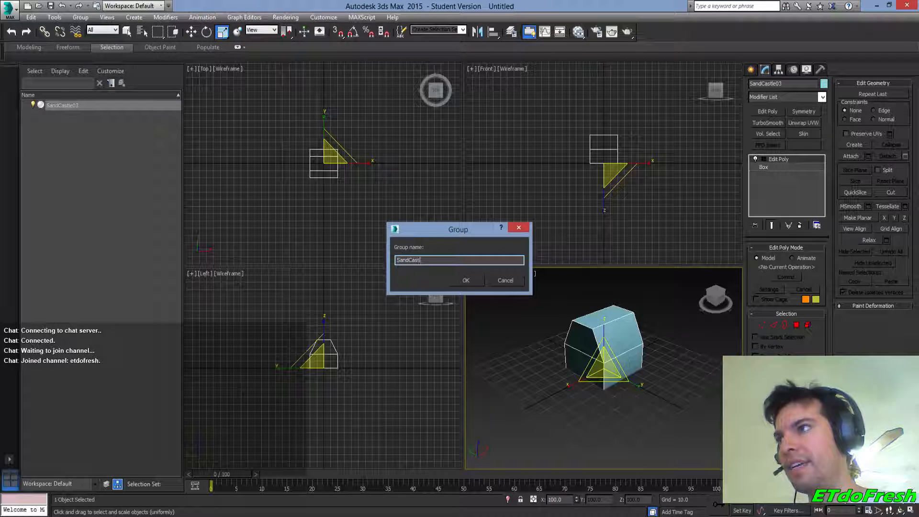
key("Return")
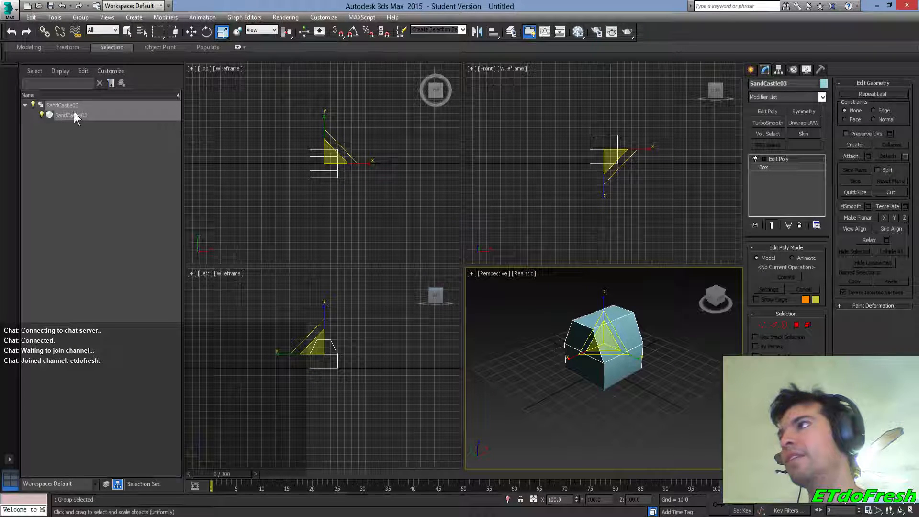
Open the SandCastle03 group and select only its group helper
left_click(79, 17)
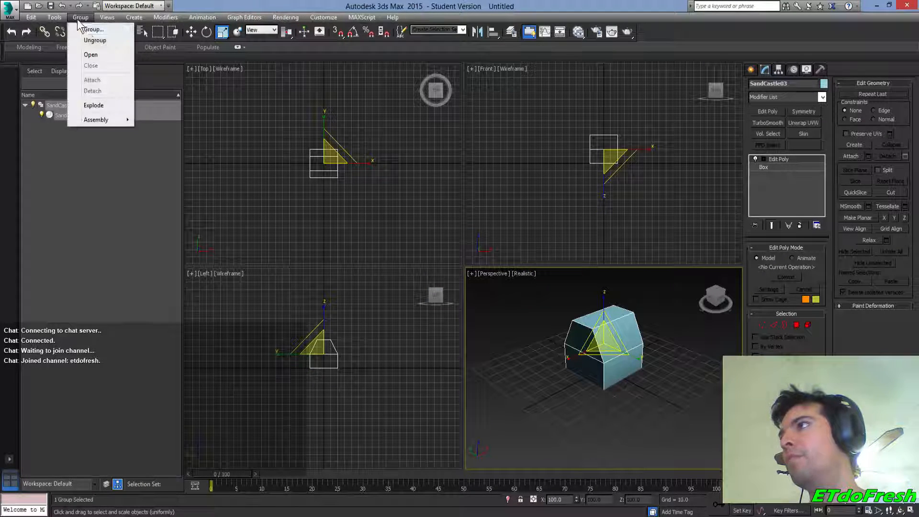
left_click(96, 56)
left_click(70, 105)
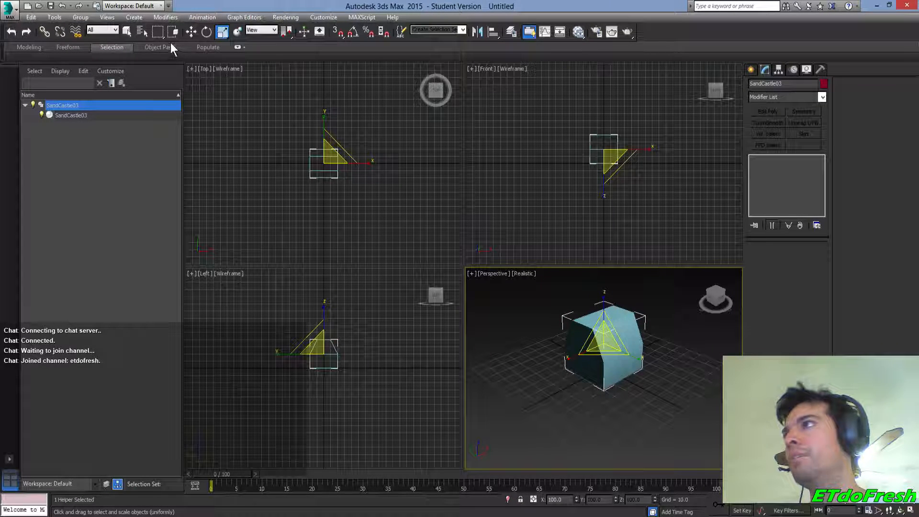
Move the pivot of the SandCastle03 group to Z 0, at the base of the wall
left_click(768, 71)
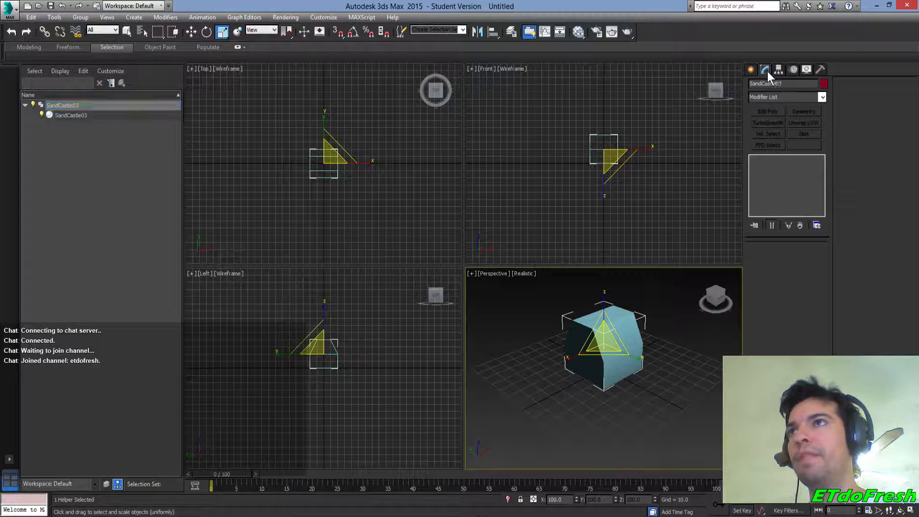
left_click(777, 70)
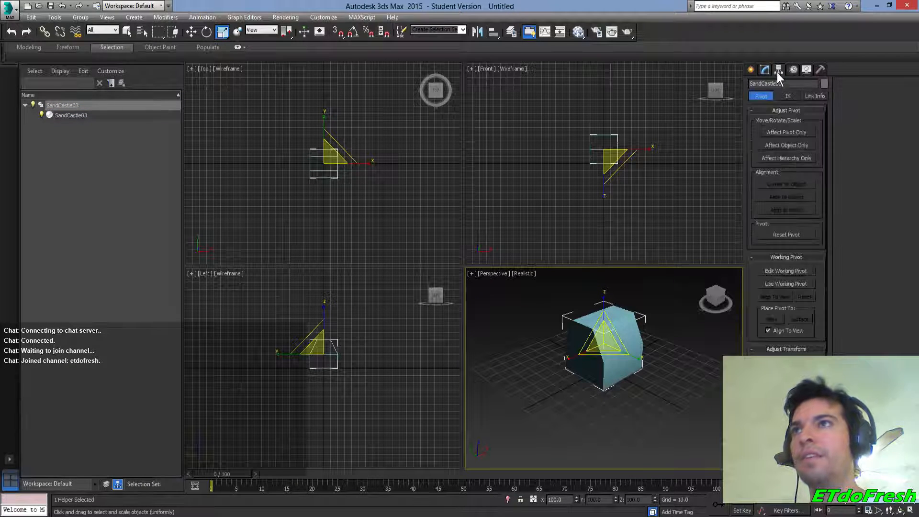
left_click(793, 134)
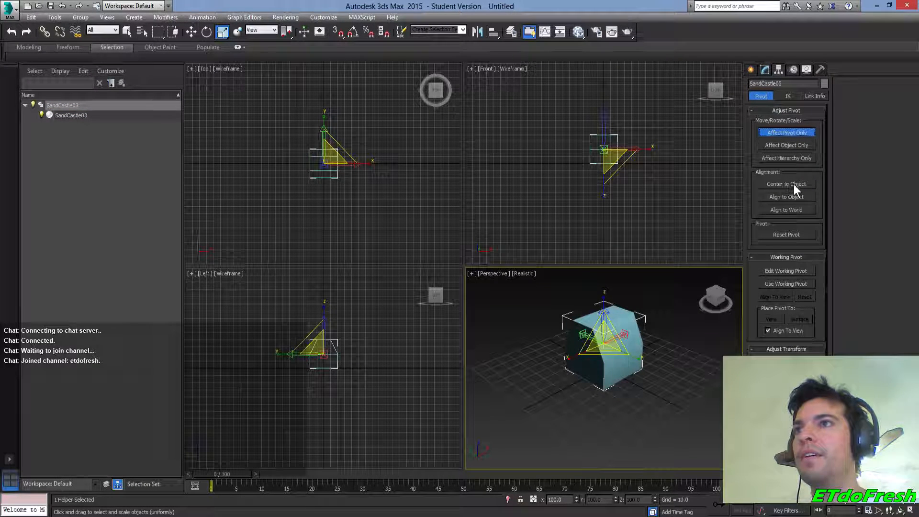
left_click(191, 32)
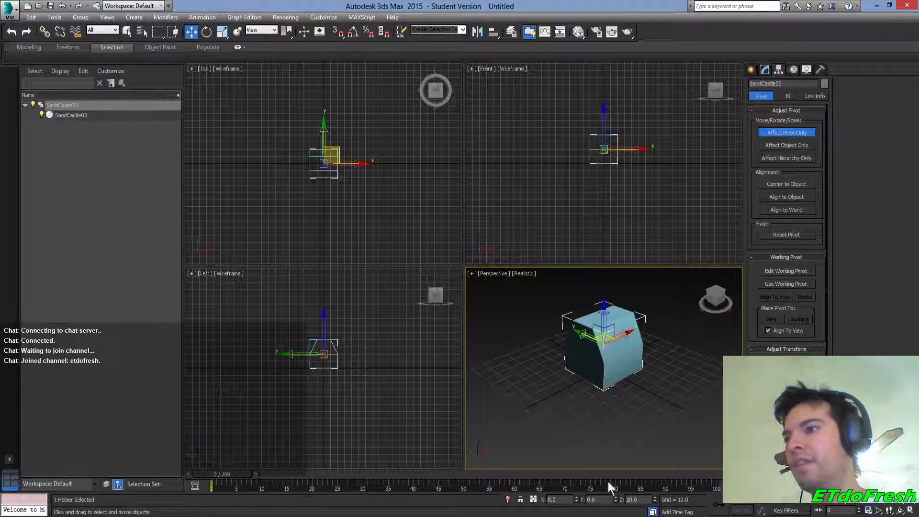
right_click(655, 500)
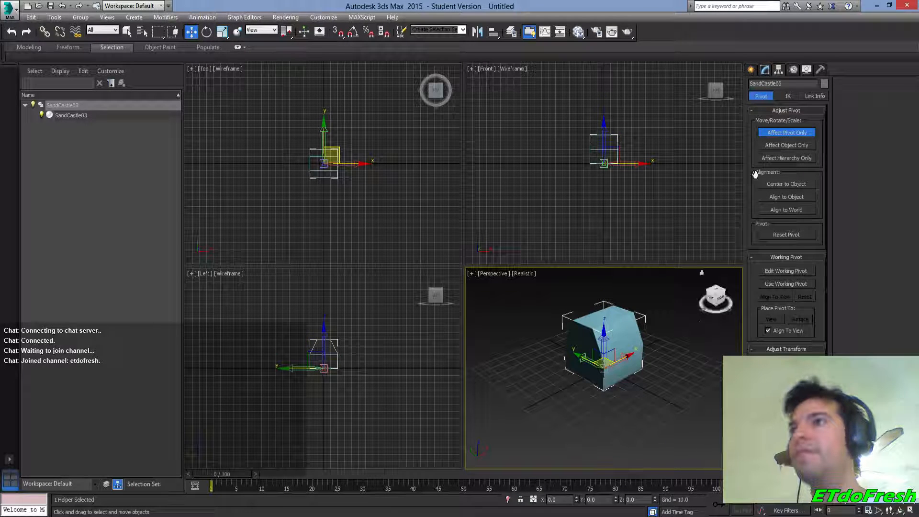
Rotate the group's pivot 90 degrees about X and leave pivot editing
right_click(490, 239)
key("e")
double_click(554, 499)
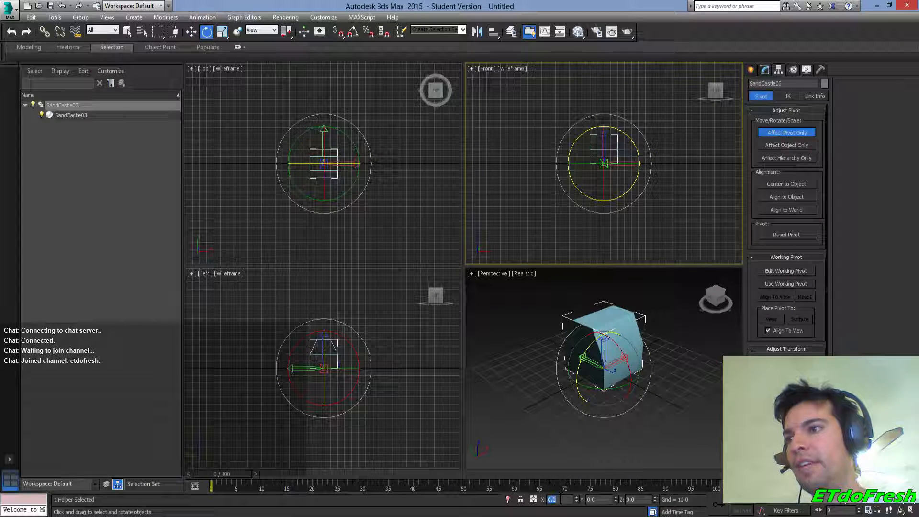
type("90")
key("Return")
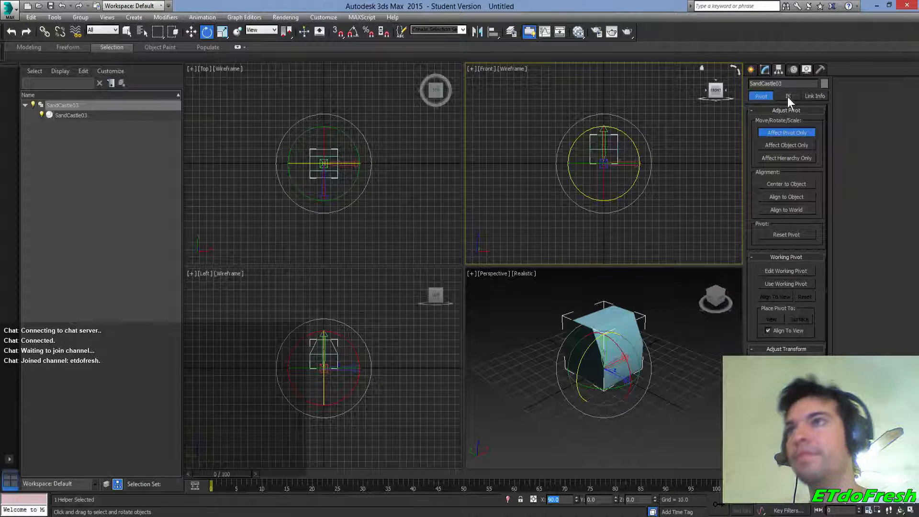
left_click(779, 132)
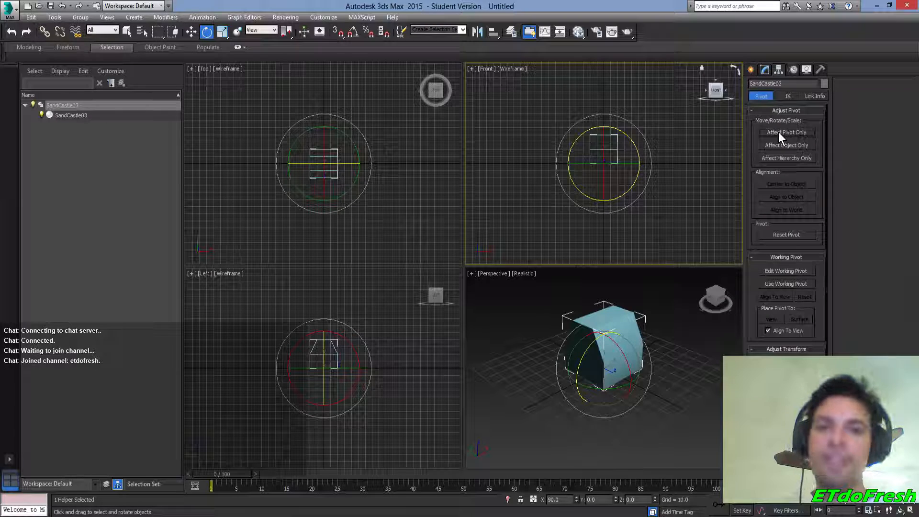
left_click(778, 132)
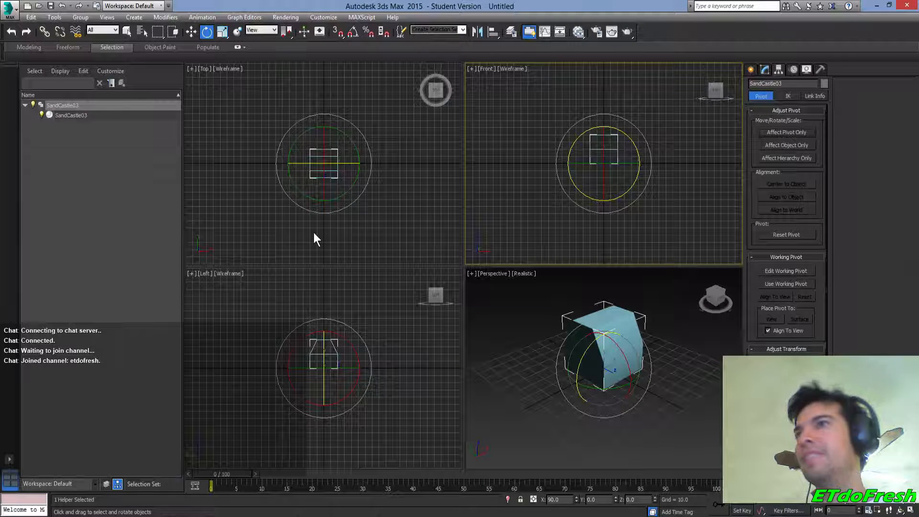
Save the scene as SandCastle02 in the scenes folder
left_click(15, 16)
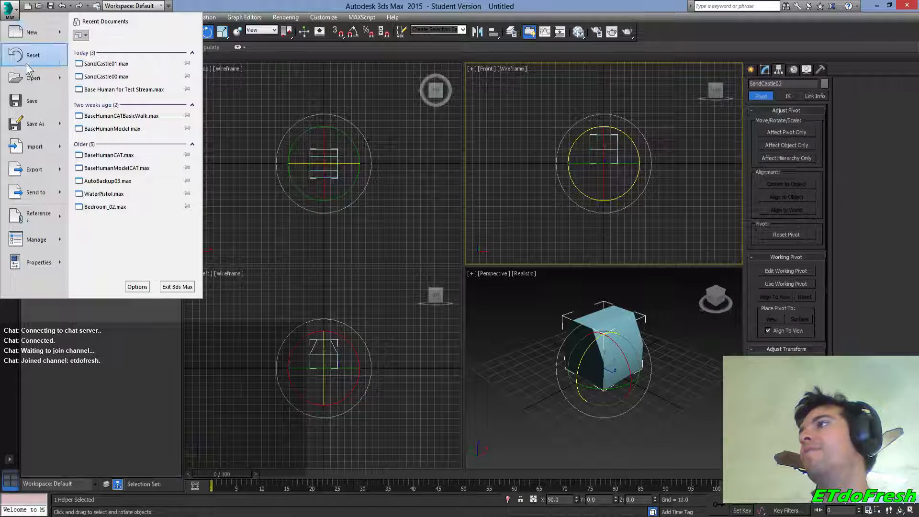
left_click(37, 103)
left_click(85, 127)
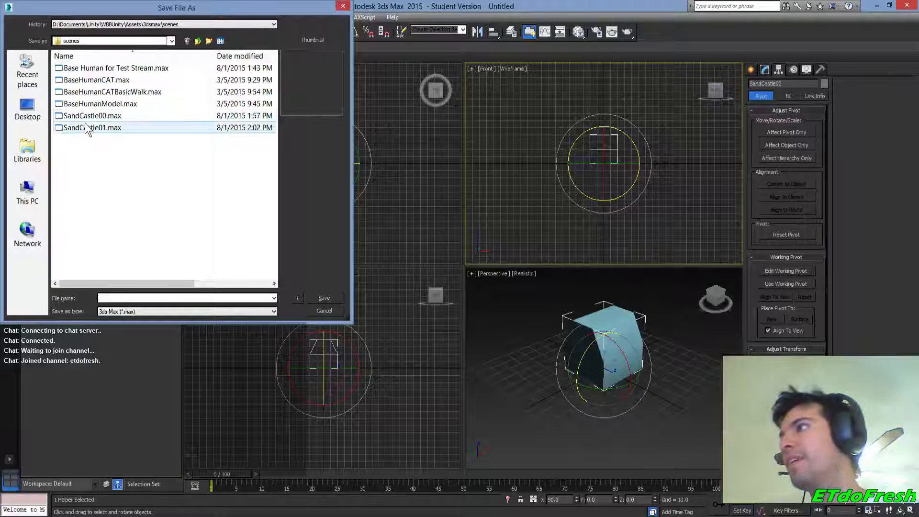
left_click(128, 298)
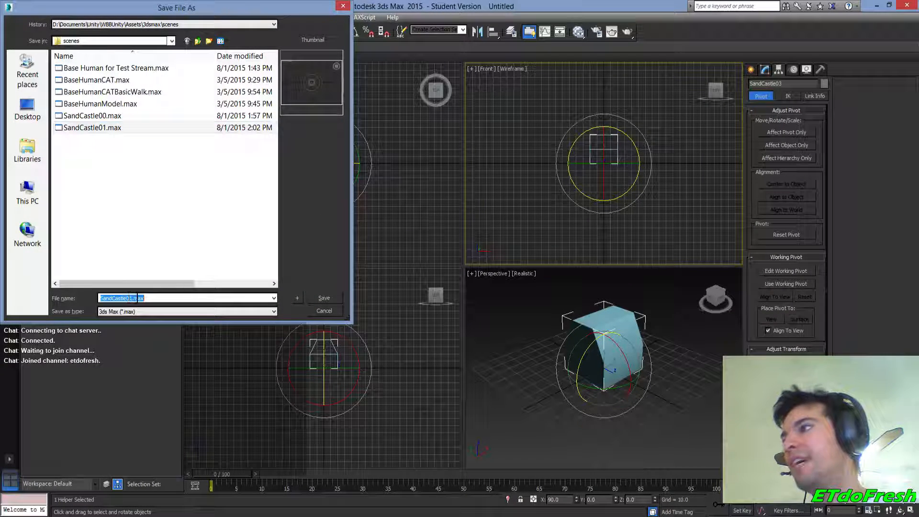
double_click(138, 298)
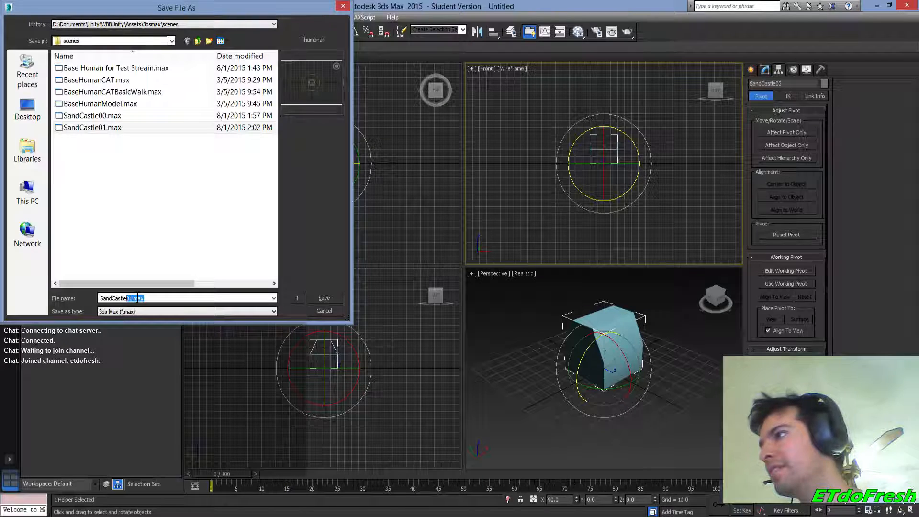
type("2")
key("Return")
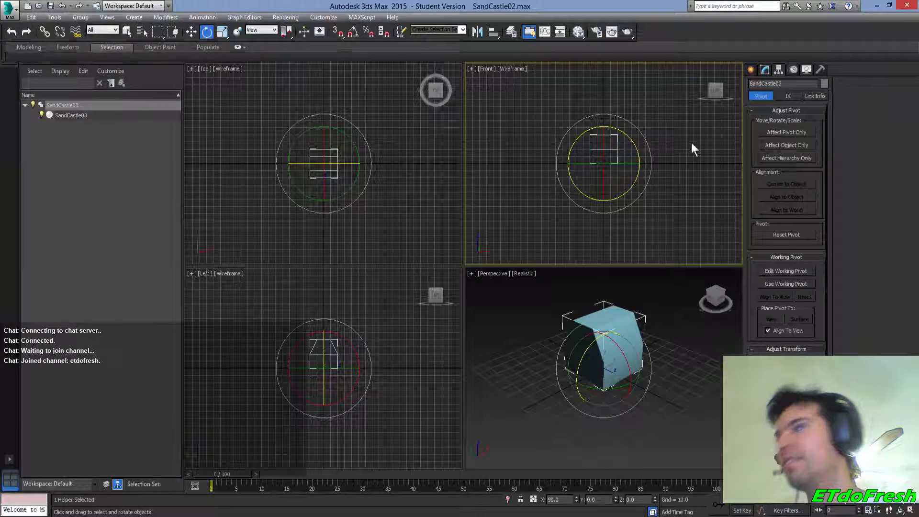
Rename both the group helper and the wall mesh inside it as SandCastle02
left_click(785, 84)
key("BackSpace")
type("2")
key("Return")
left_click(127, 115)
left_click(794, 85)
key("BackSpace")
type("2")
key("Return")
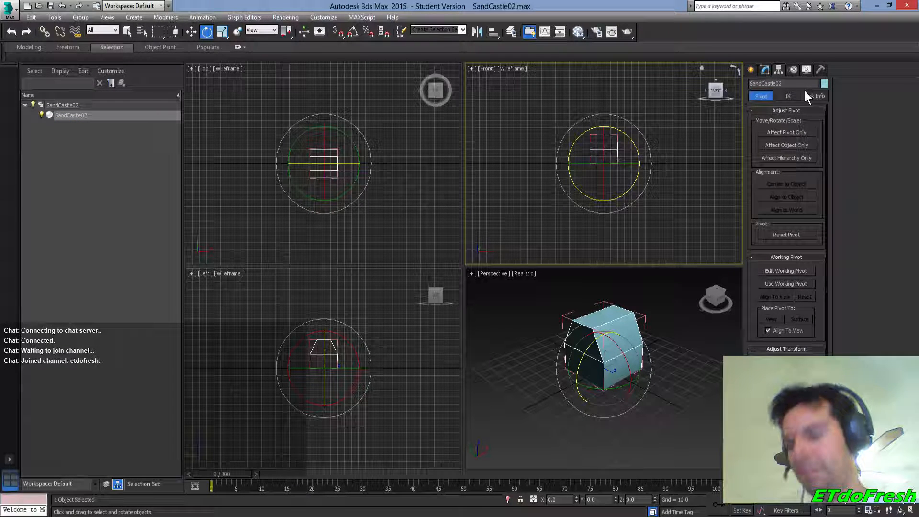
Export the selected SandCastle02 group with its mesh as an FBX file named SandCastle02 in the Models folder
left_click(10, 18)
key("Escape")
double_click(73, 107)
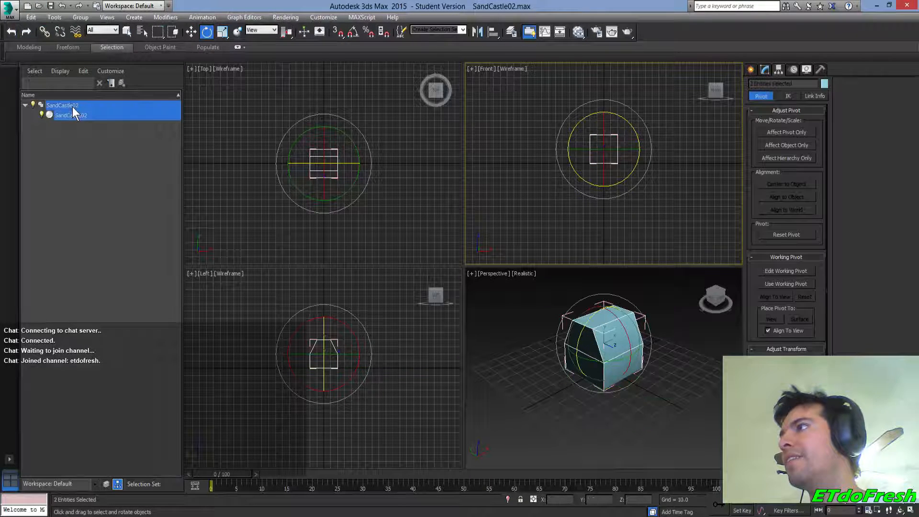
left_click(10, 17)
mouse_move(34, 170)
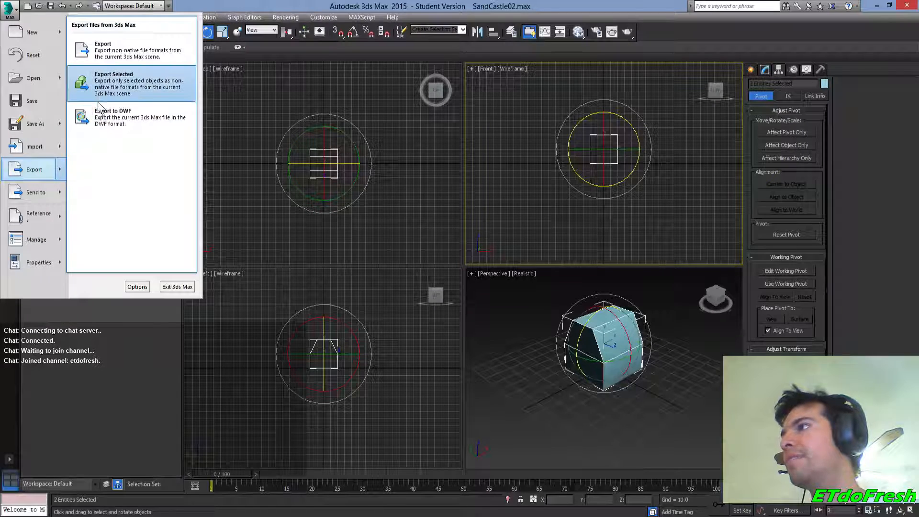
left_click(106, 67)
left_click(127, 110)
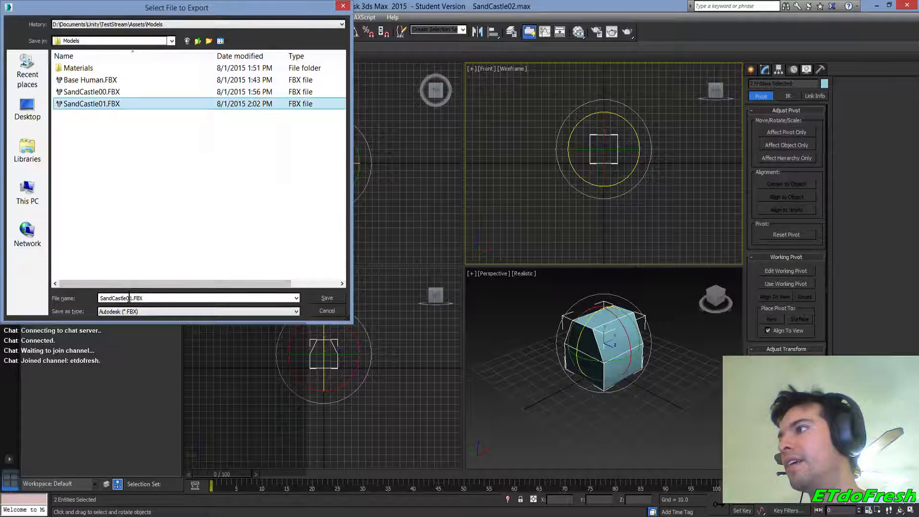
double_click(130, 298)
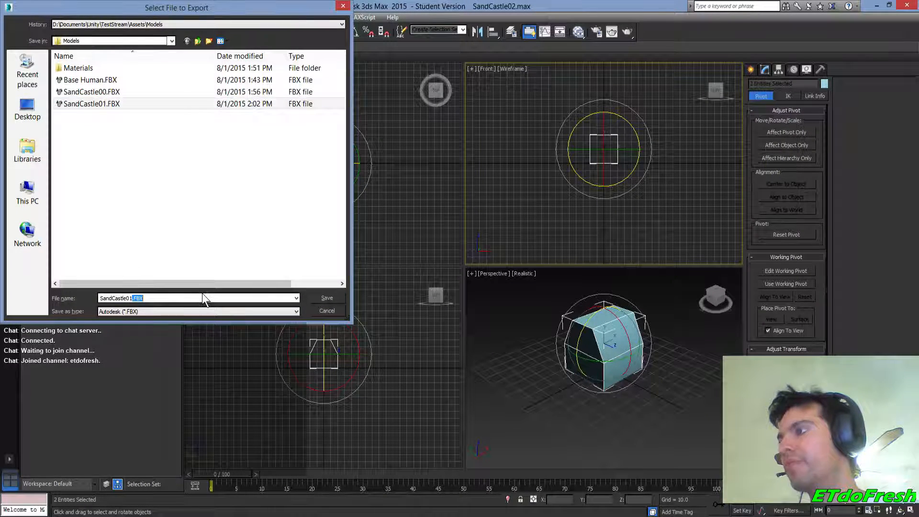
key("BackSpace")
key("BackSpace")
type("2")
key("Return")
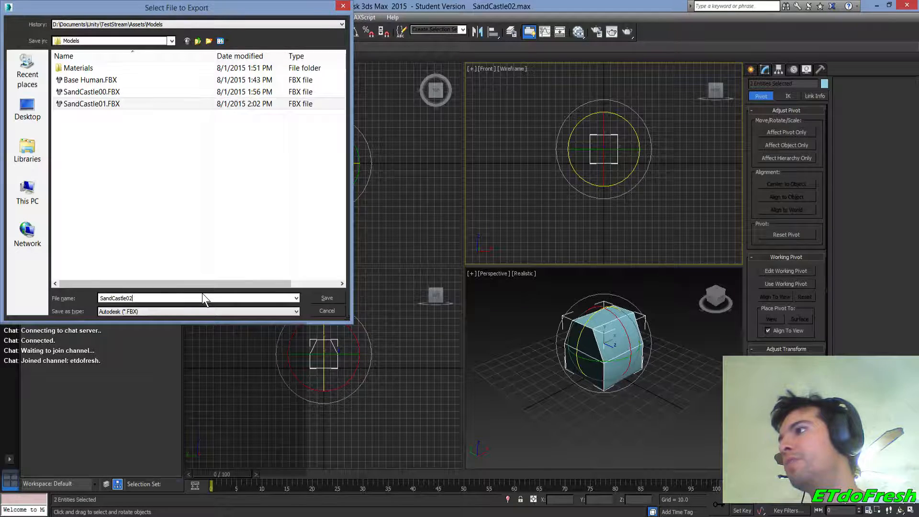
left_click(576, 403)
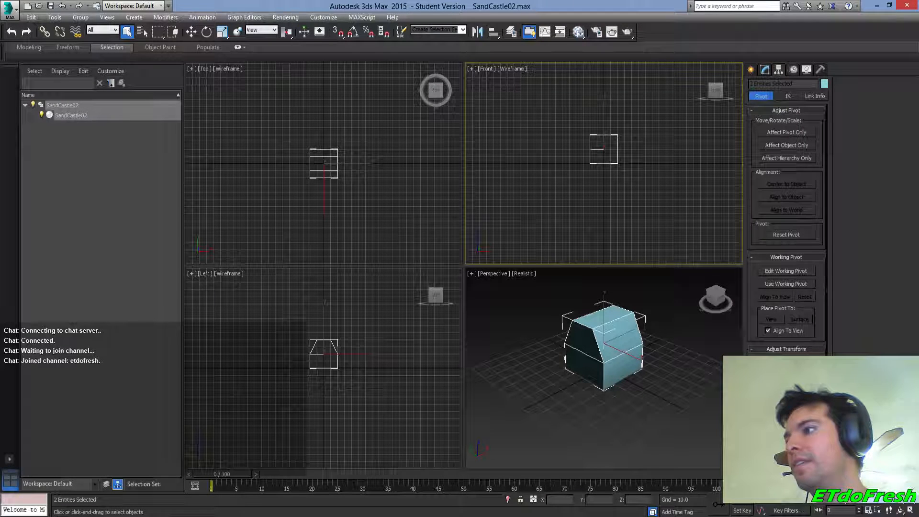
Switch to Unity and move the round tower away from the square tower to make room for the wall
key("alt+Tab")
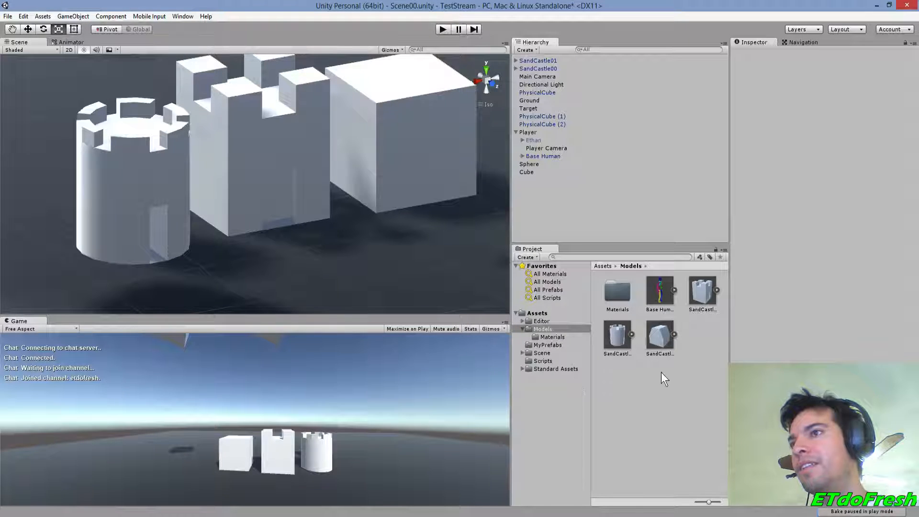
left_click(663, 337)
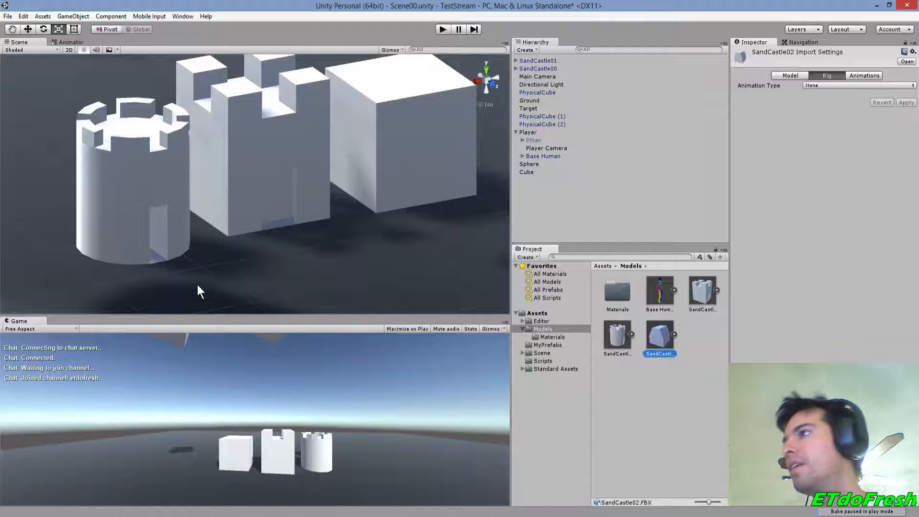
left_click(173, 239)
key("w")
left_click_drag(99, 252, 128, 298)
Place the SandCastle02 model between the two towers and set its scale to X 1, Y 0.5, Z 0.5
left_click_drag(659, 341, 182, 238)
left_click(830, 108)
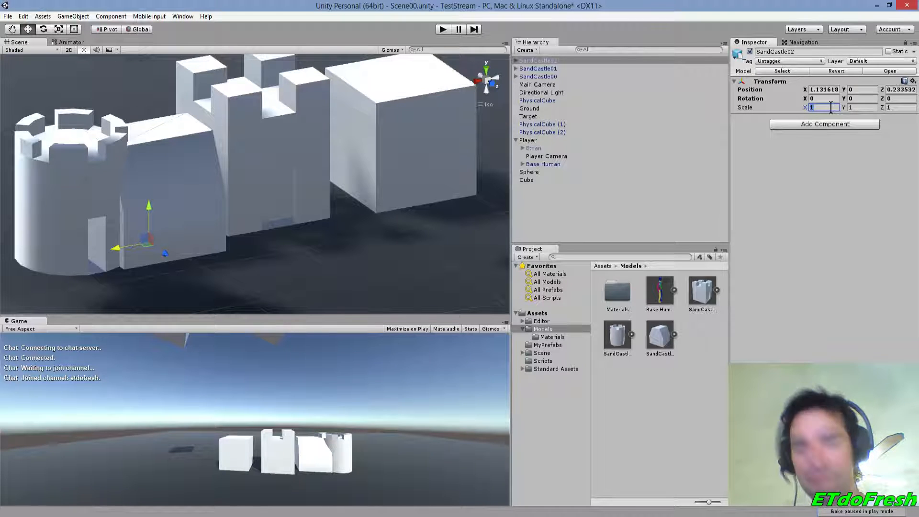
type(".8")
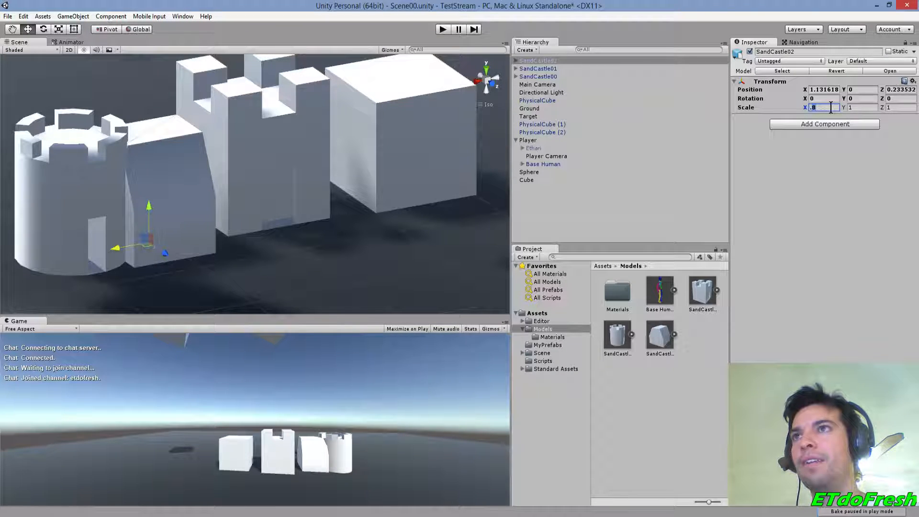
key("BackSpace")
type("5")
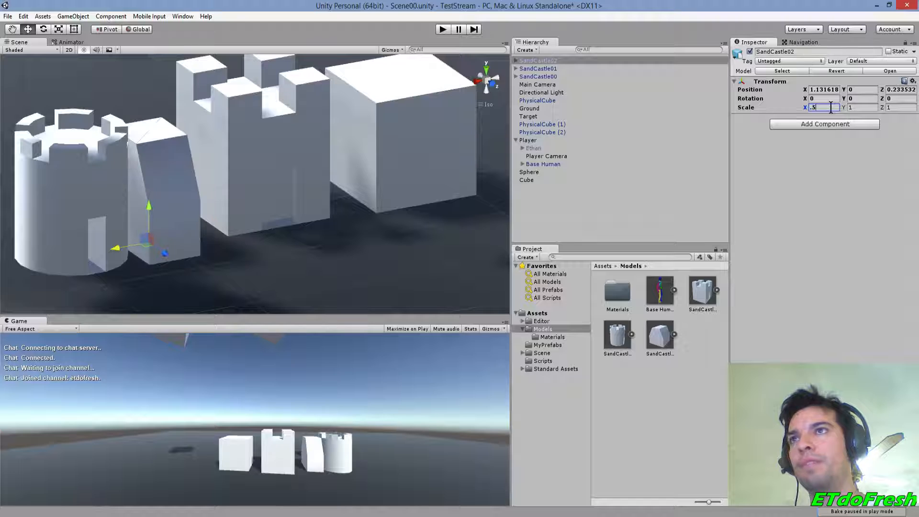
type(".5")
key("Tab")
type(".5")
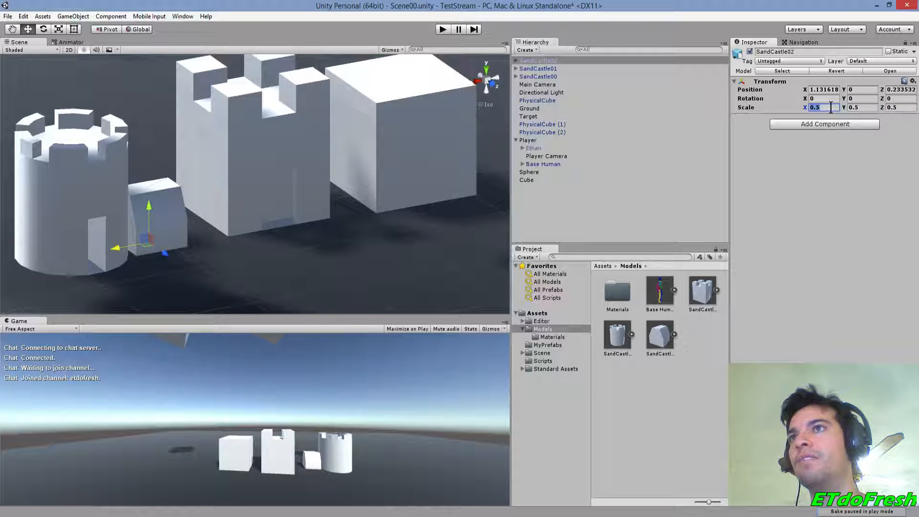
type("1")
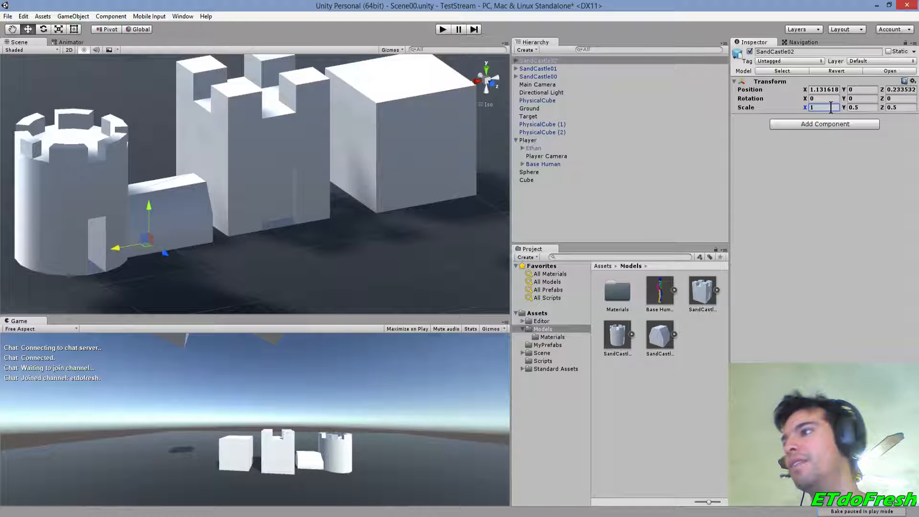
In the front view, adjust the wall piece and slide the square tower SandCastle00 to X 0.063 against it
left_click(493, 85)
left_click(142, 216)
mouse_move(108, 231)
left_mouse_down()
mouse_move(133, 236)
mouse_move(120, 241)
left_mouse_up()
left_click(236, 180)
left_click_drag(232, 231, 226, 233)
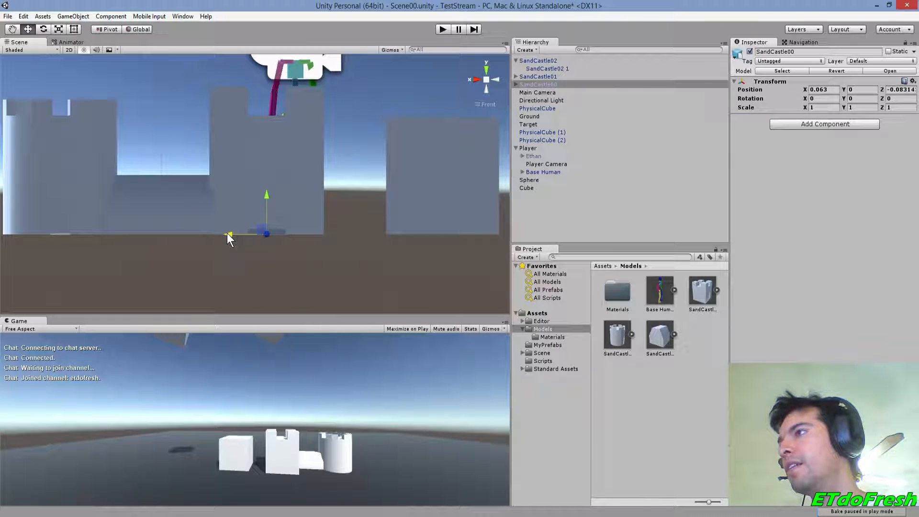
In the right view, set the round tower SandCastle01's Z position to 0
left_click(476, 79)
left_click(243, 177)
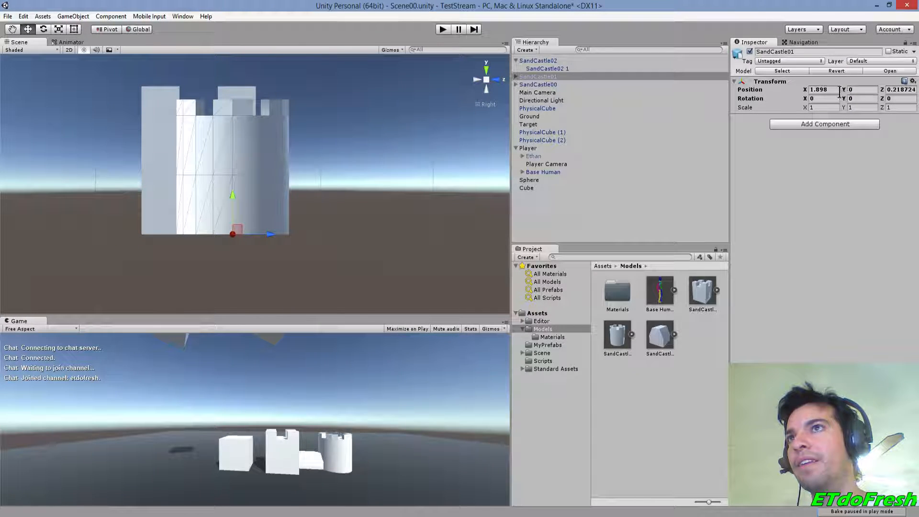
left_click(897, 89)
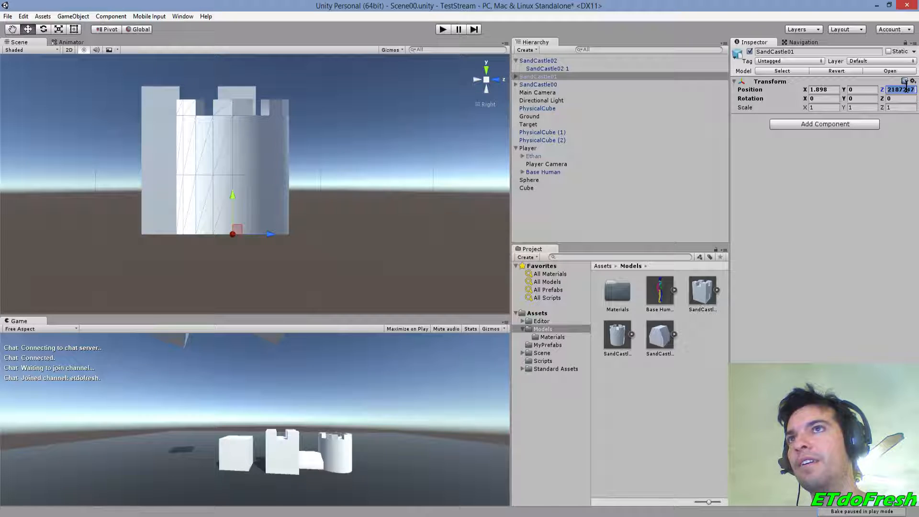
type("0")
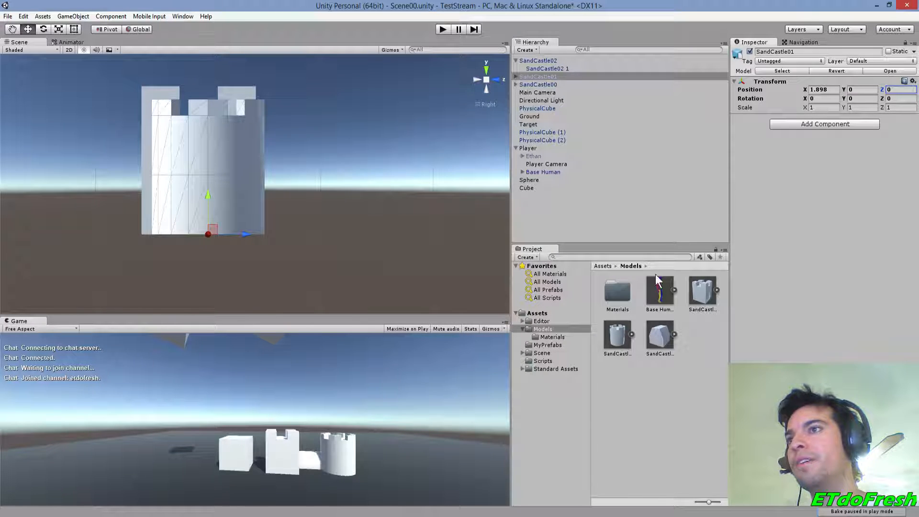
Set the Z position of both the SandCastle02 wall and the SandCastle00 square tower to 0
left_click(513, 59)
left_click(516, 61)
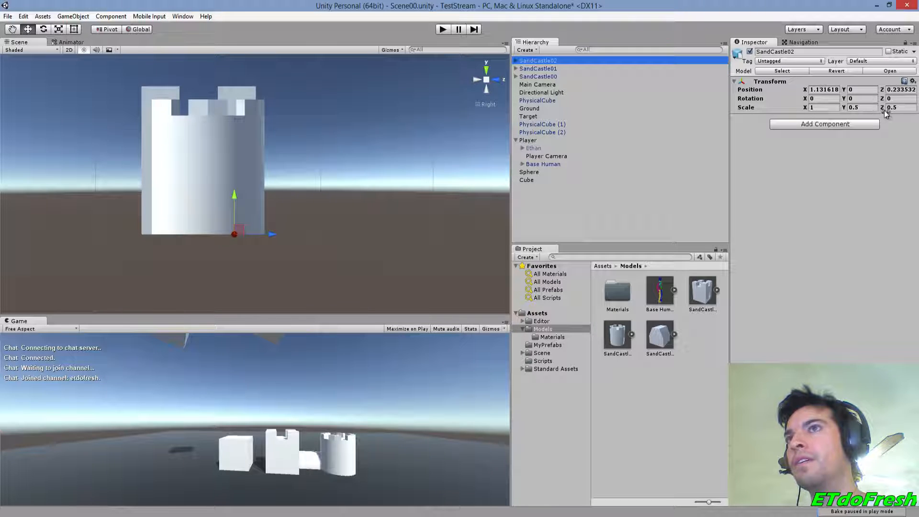
left_click(900, 90)
type("0")
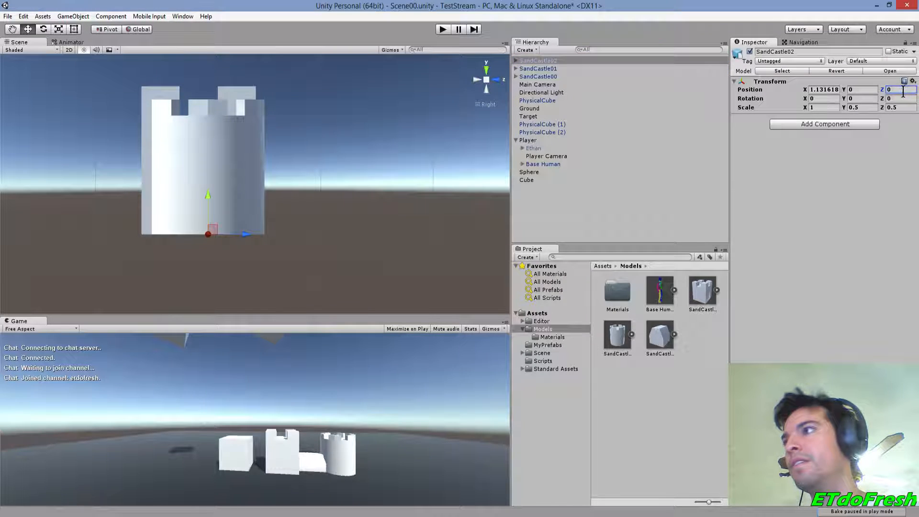
left_click(549, 77)
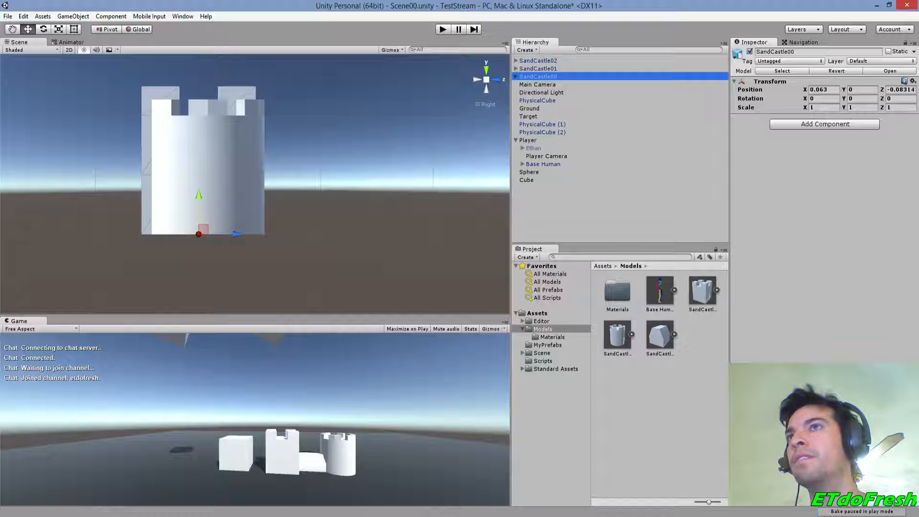
left_click(900, 90)
type("0")
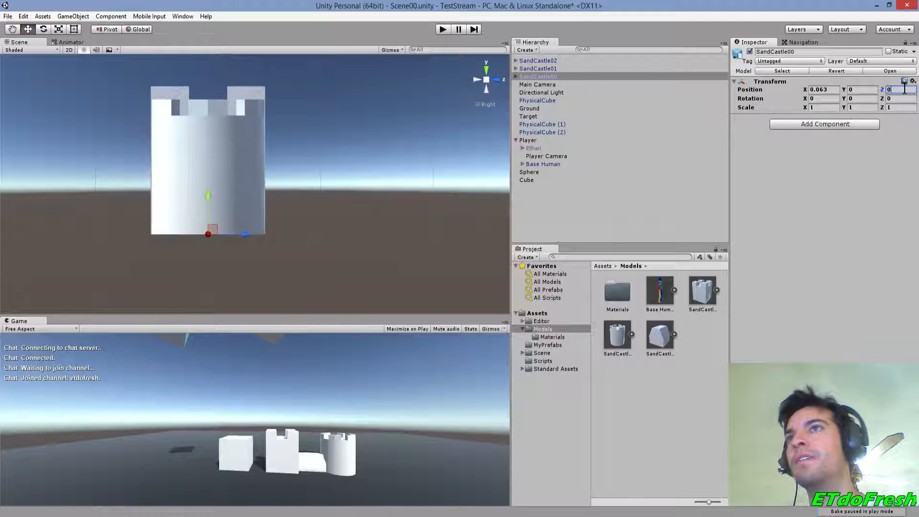
Scale the square tower SandCastle00 down to 0.33 on X, Y and Z
left_click(354, 116)
left_click_drag(388, 134, 306, 212, "alt")
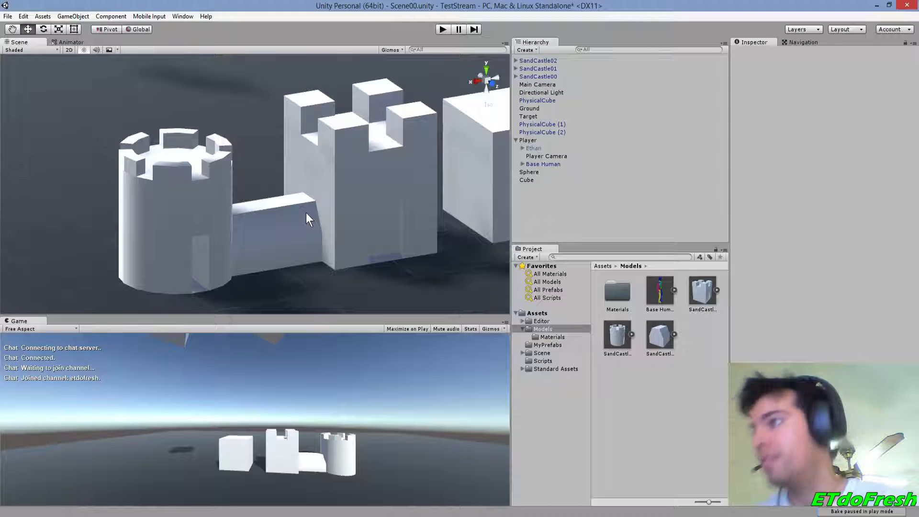
scroll(269, 208, "down", 4)
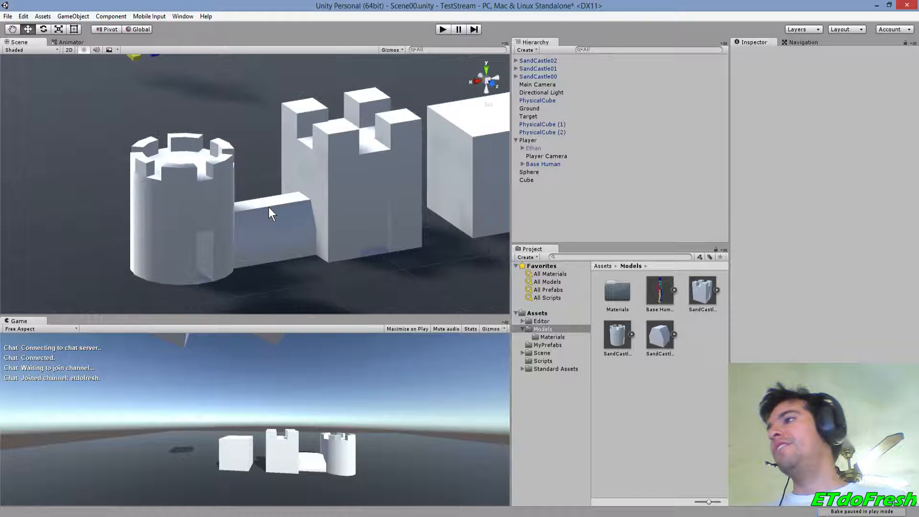
scroll(269, 207, "down", 2)
middle_click_drag(208, 73, 273, 159)
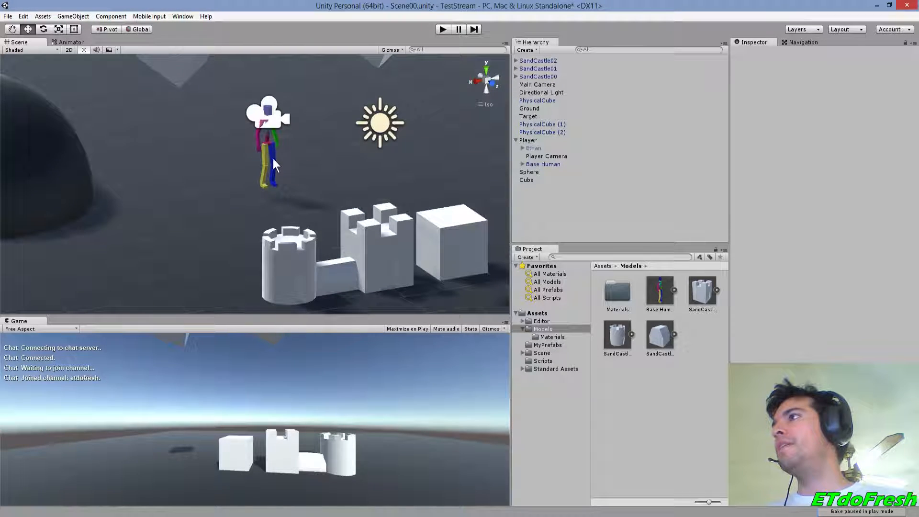
middle_click_drag(350, 257, 305, 202)
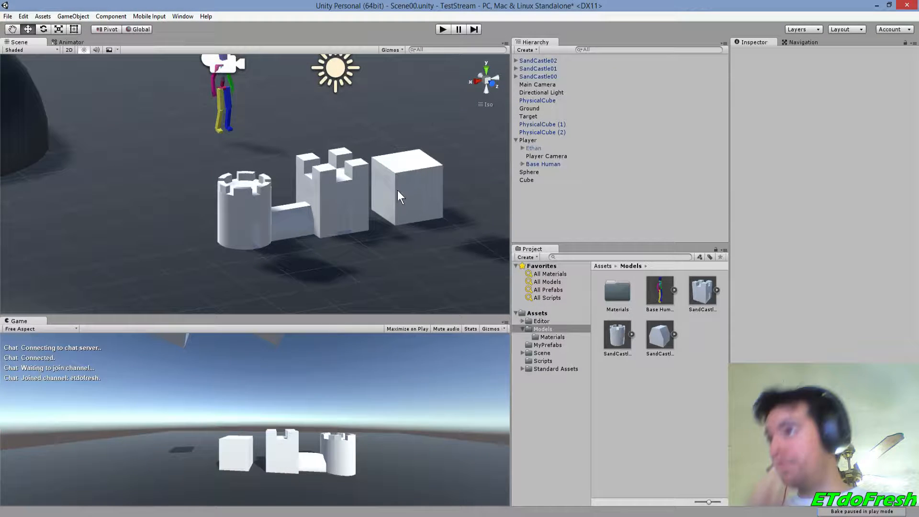
left_click(338, 200)
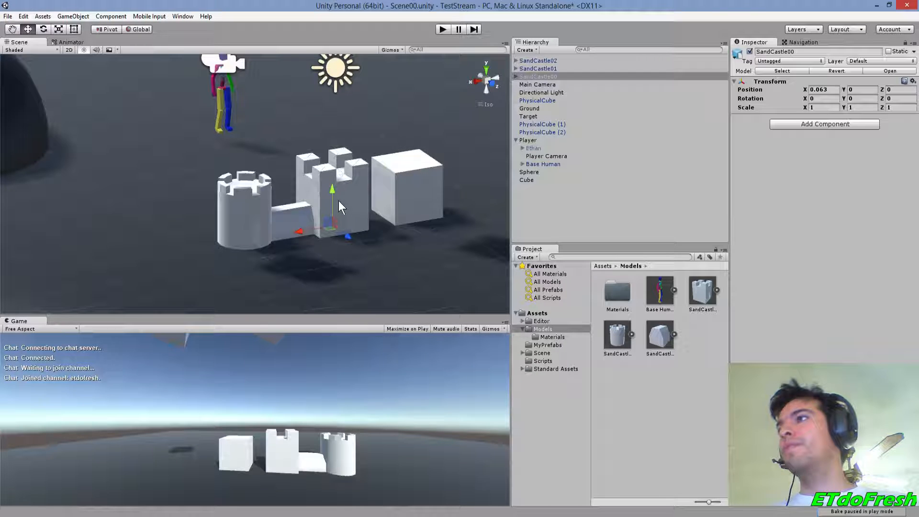
left_click(812, 107)
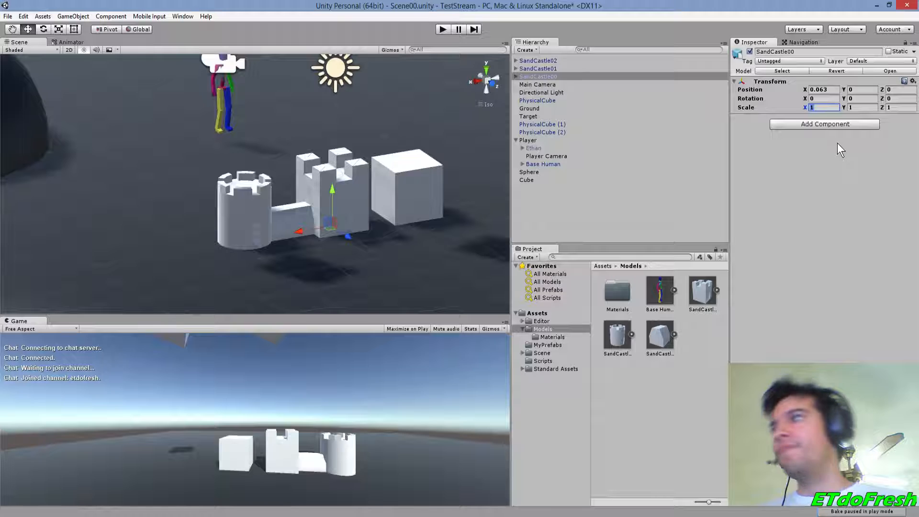
type(".33")
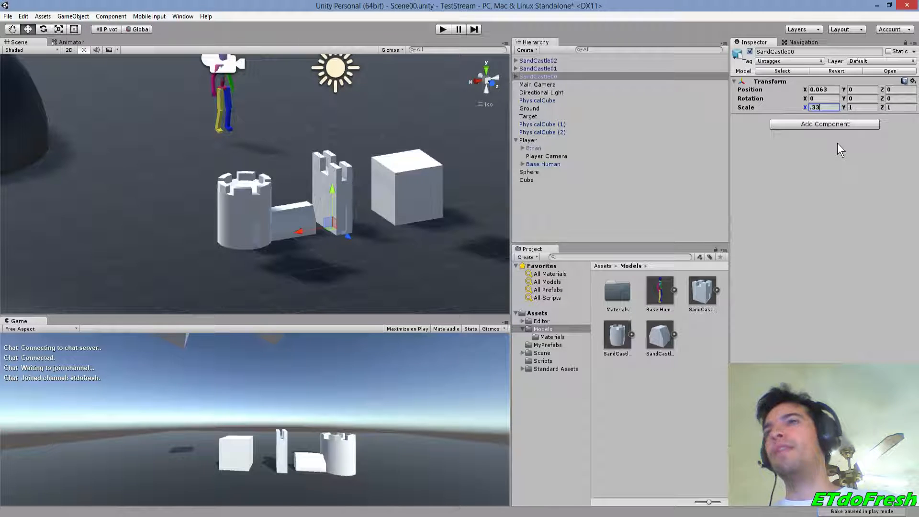
key("Tab")
type(".33")
key("Tab")
type(".33")
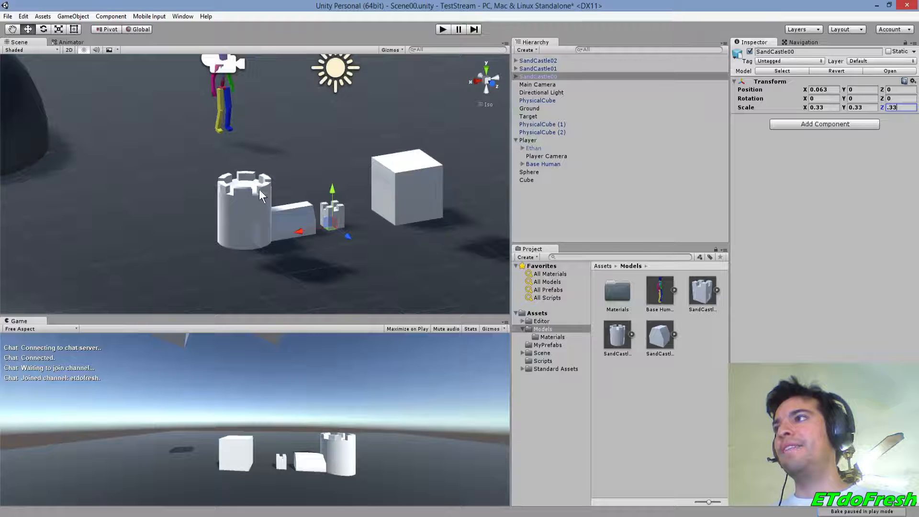
Scale the round tower SandCastle01 down to 0.33 on all three axes
left_click(543, 69)
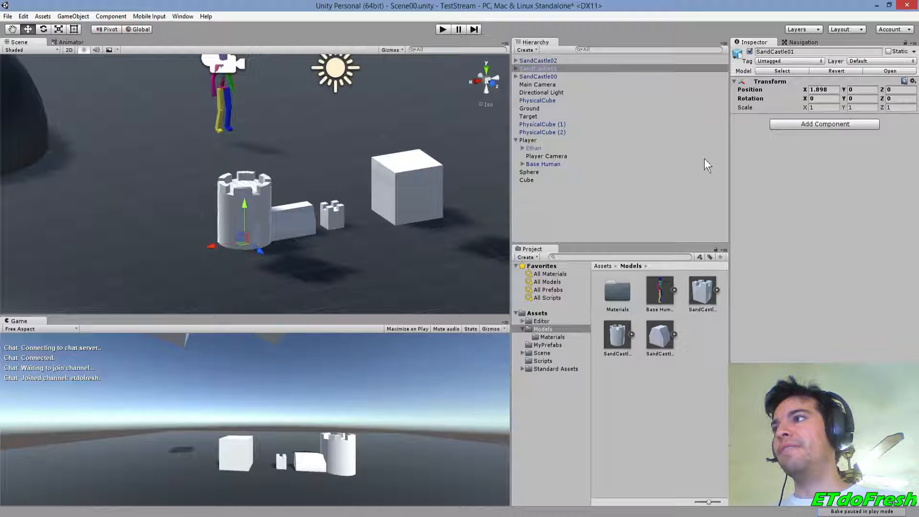
left_click(822, 108)
type(".33")
key("Tab")
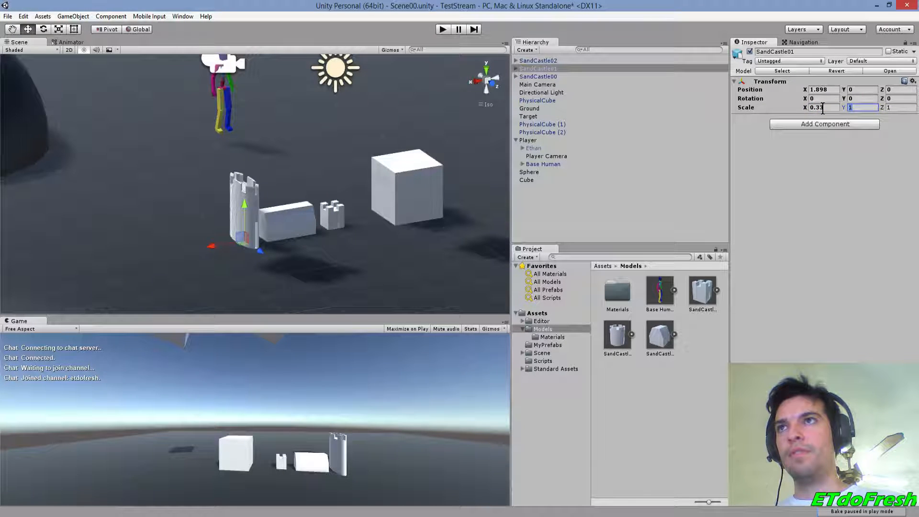
type(".33")
key("Tab")
type(".33")
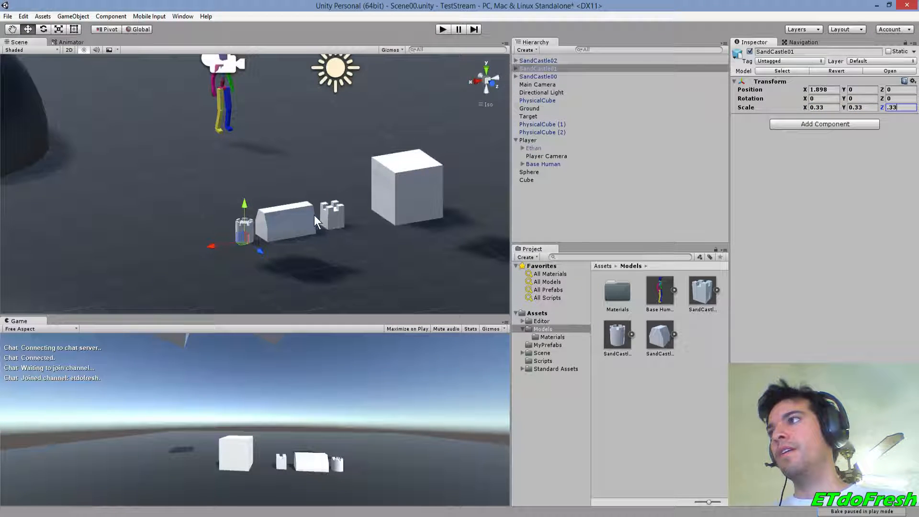
Select the SandCastle02 wall, then switch to Calculator and multiply its 0.5 scale by 0.3333
left_click(314, 214)
left_click(855, 108)
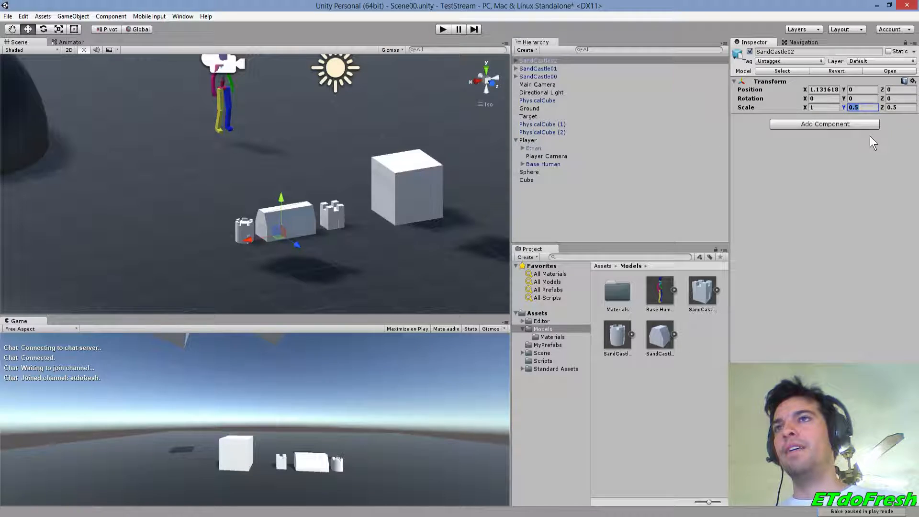
key("super")
type("calc")
key("Return")
type("0.5*0.3333")
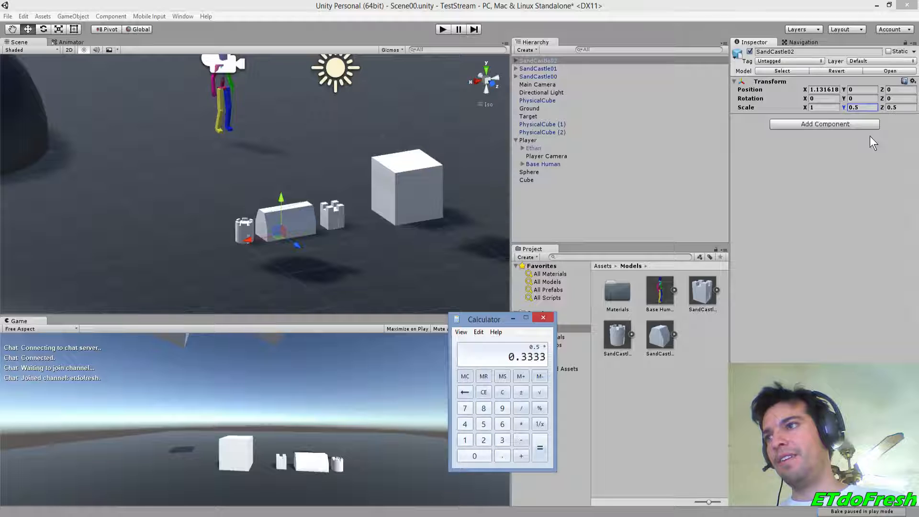
Back in Unity, set the SandCastle02 wall's scale to Y 0.16666 and Z 0.166666
left_click(862, 108)
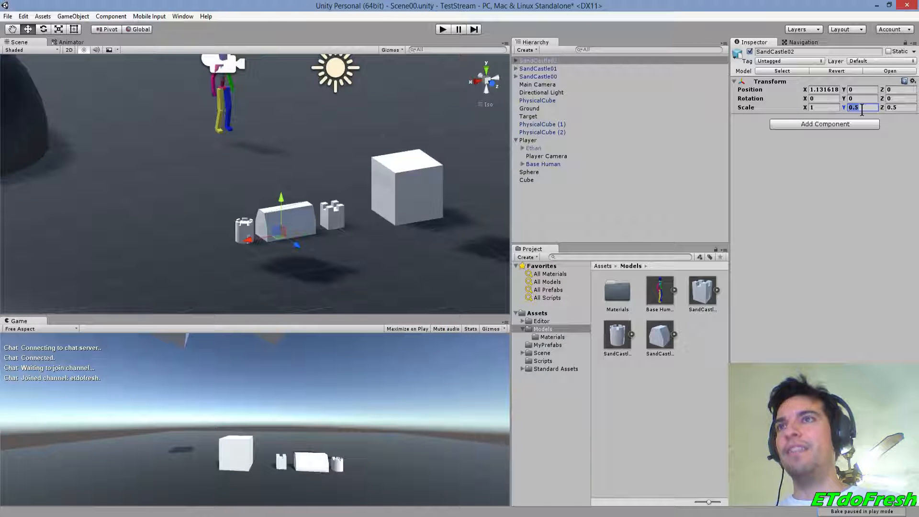
type(".16666")
key("shift+Tab")
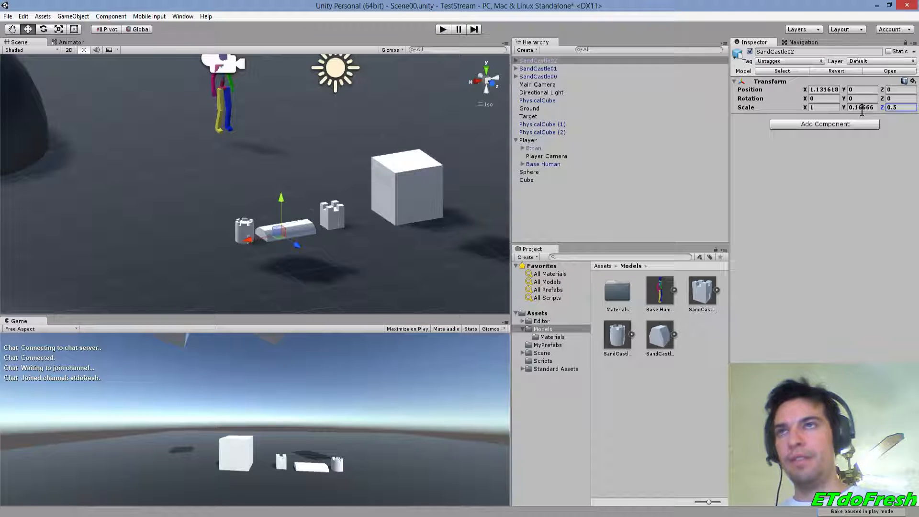
type(".166666")
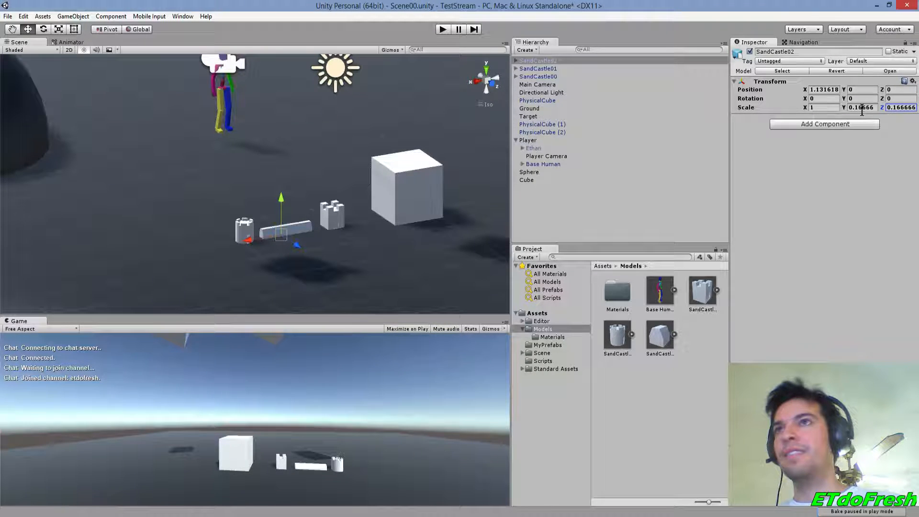
Slide the wall along X against the square tower and the round tower to X 1.282 against the wall's free end
left_click_drag(243, 240, 258, 233)
left_click(240, 229)
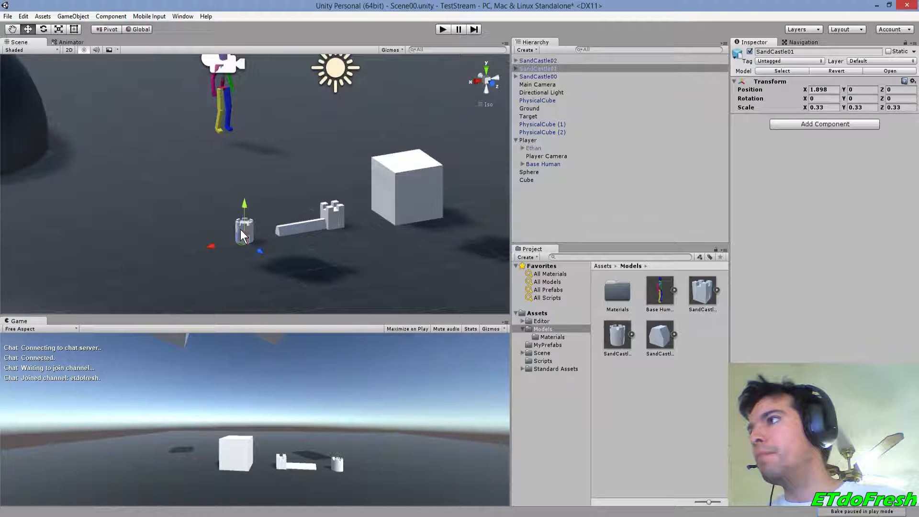
left_click_drag(211, 245, 240, 238)
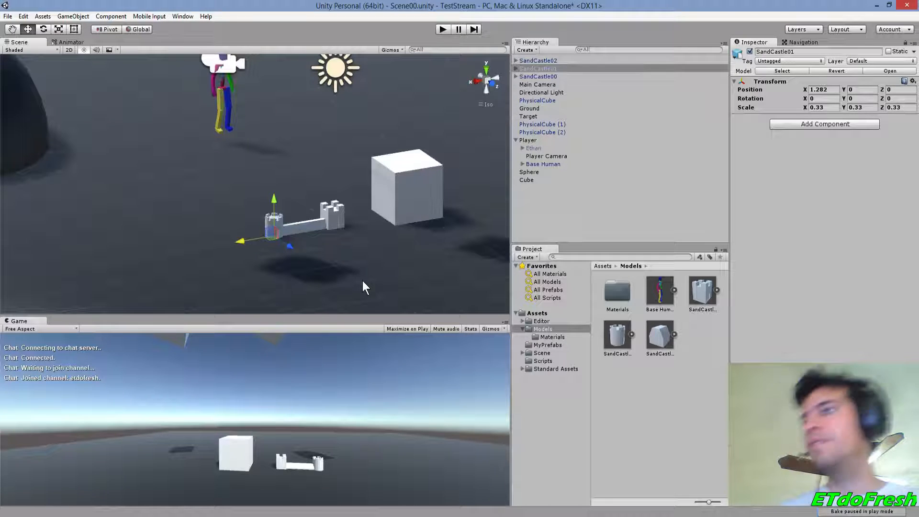
Run the scene and walk the player character around the small sand castle to compare their sizes
left_click(440, 33)
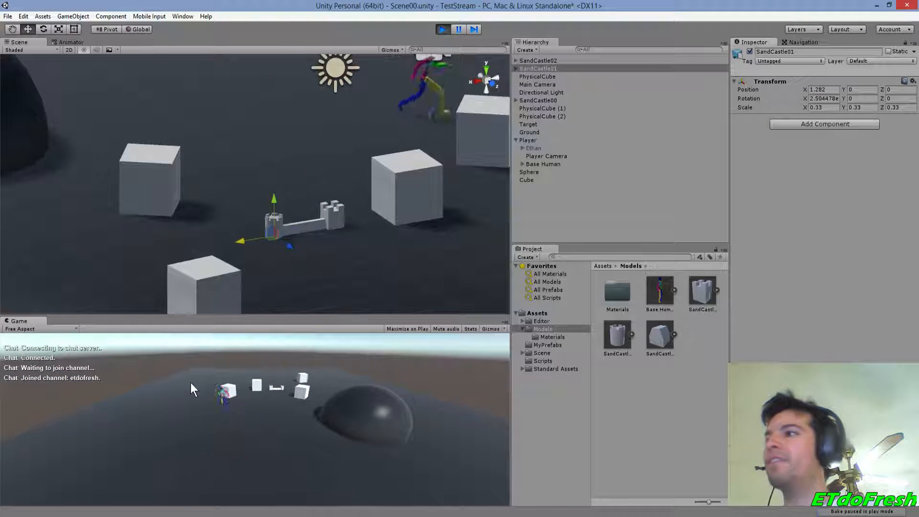
left_click(306, 387)
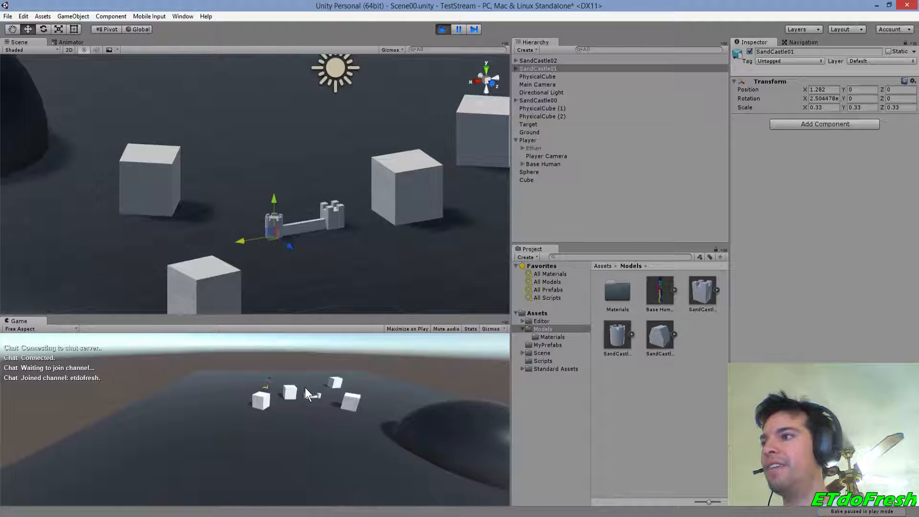
left_click(292, 424)
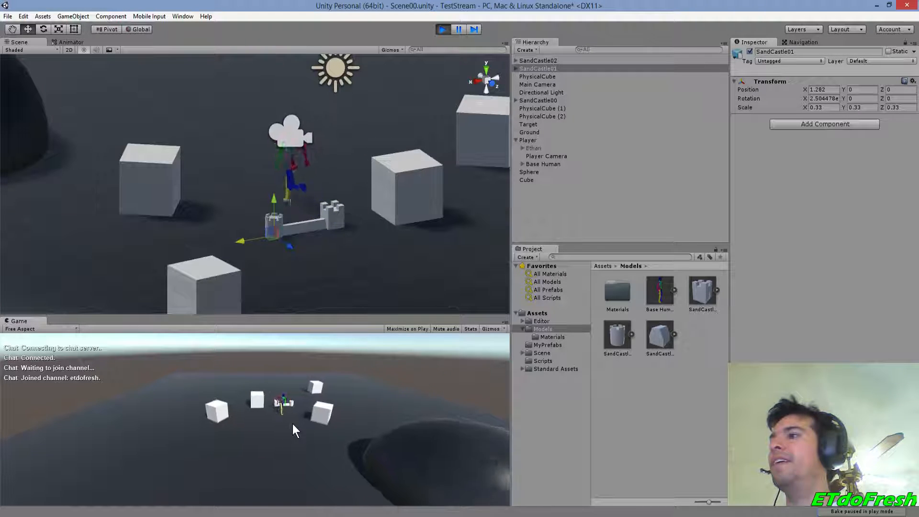
left_click(282, 376)
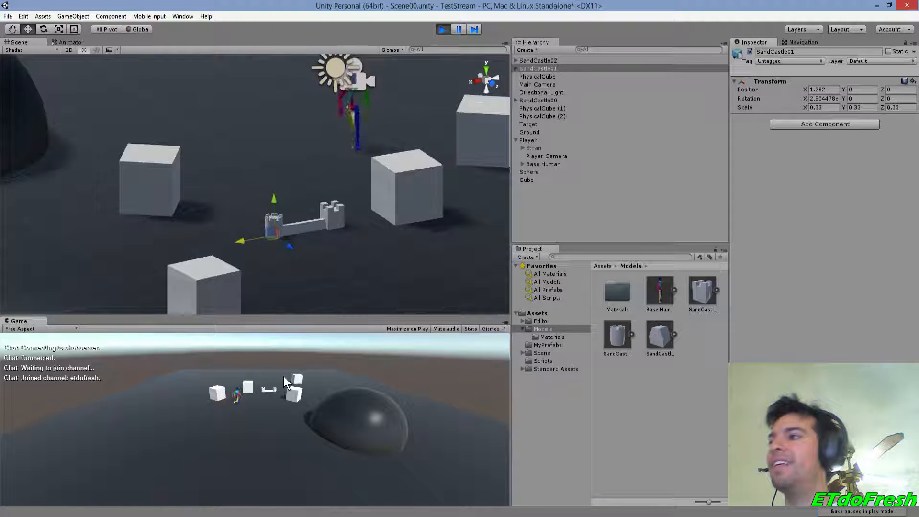
left_click(271, 367)
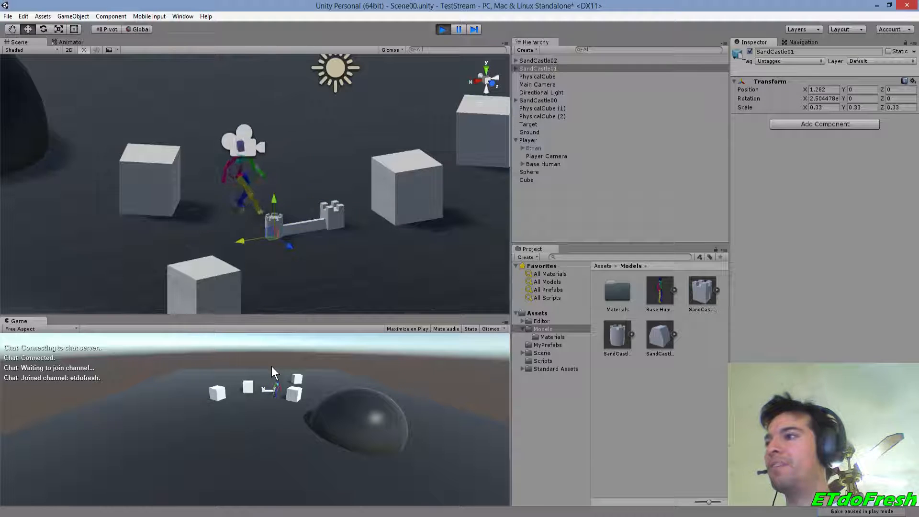
left_click(256, 417)
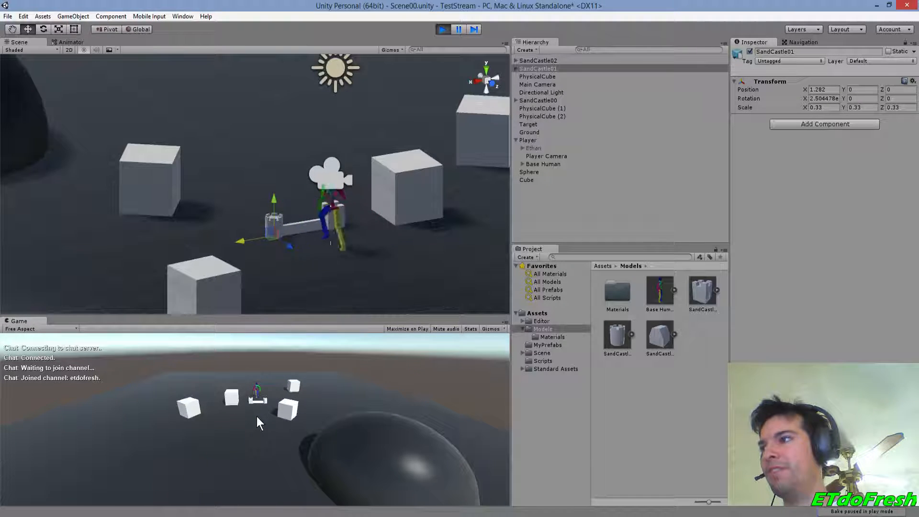
Steer the running character into the loose cubes near the castle and up onto the cube beside it
left_click(170, 435)
left_click(168, 379)
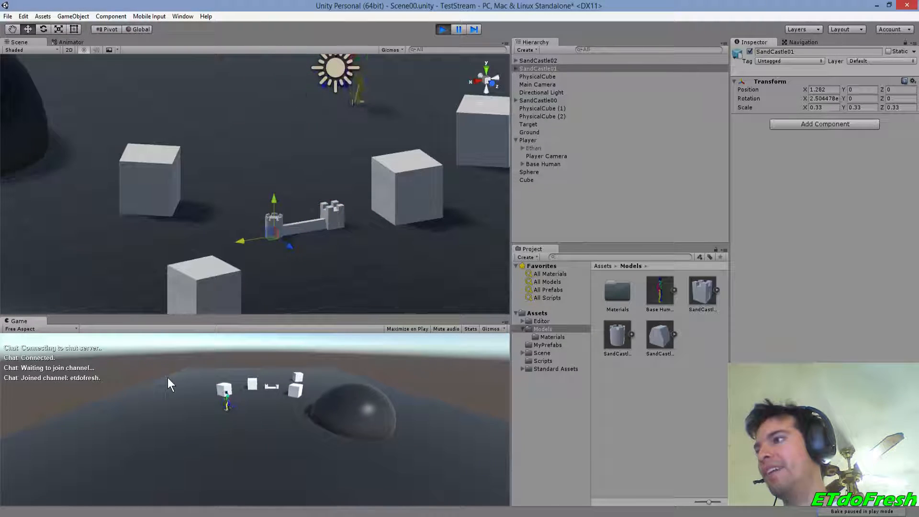
left_click(268, 404)
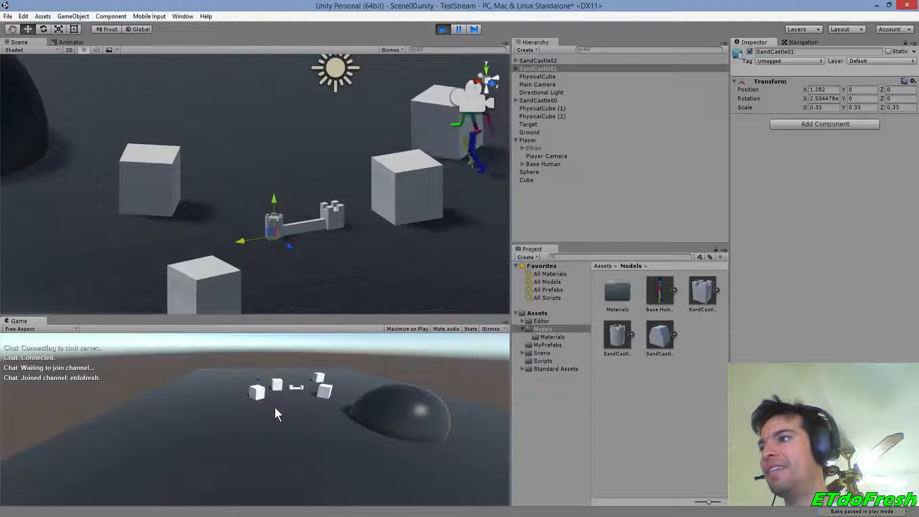
left_click(310, 382)
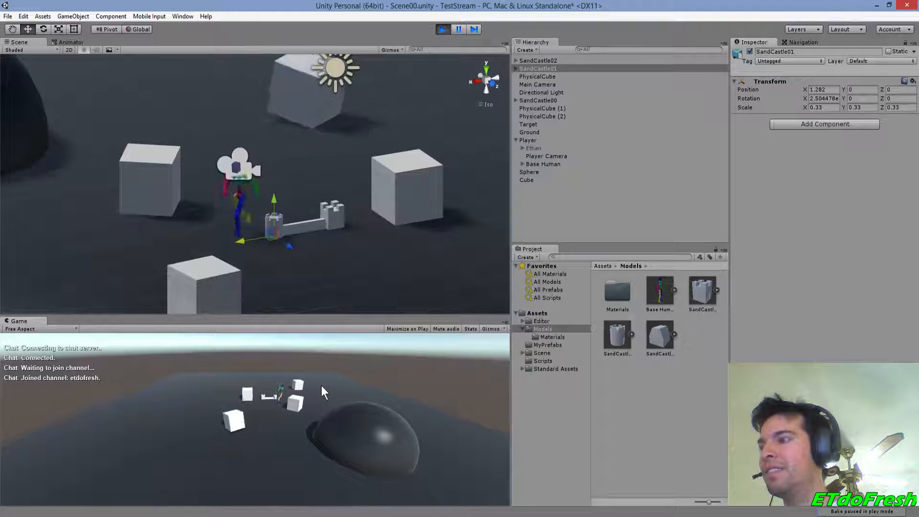
left_click(351, 396)
key("space")
left_click(344, 423)
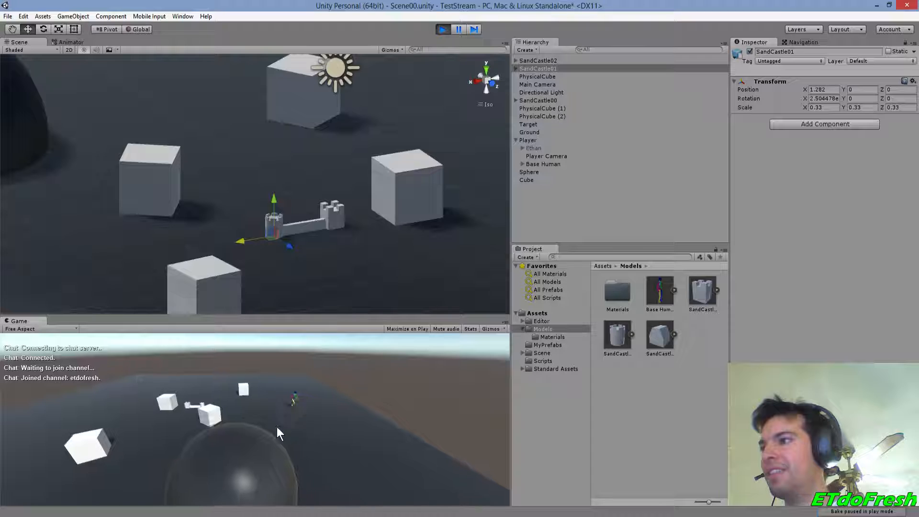
left_click(168, 414)
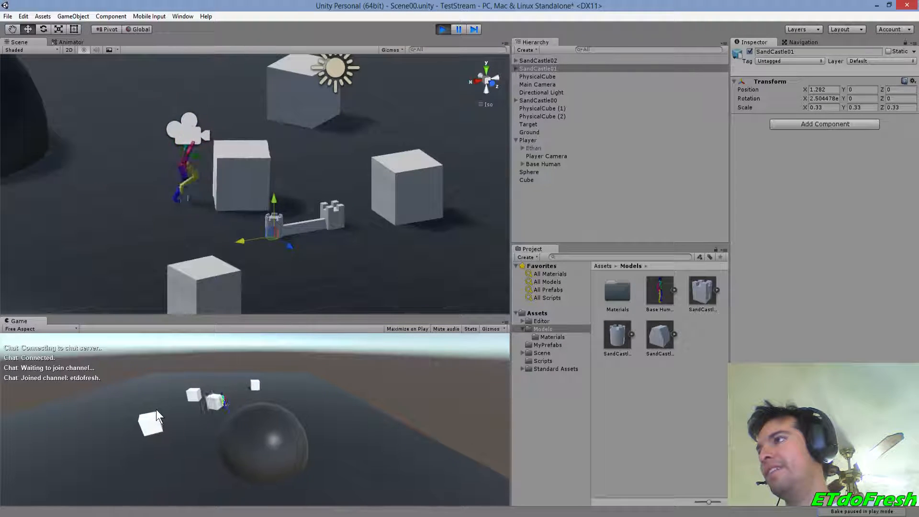
left_click(279, 443)
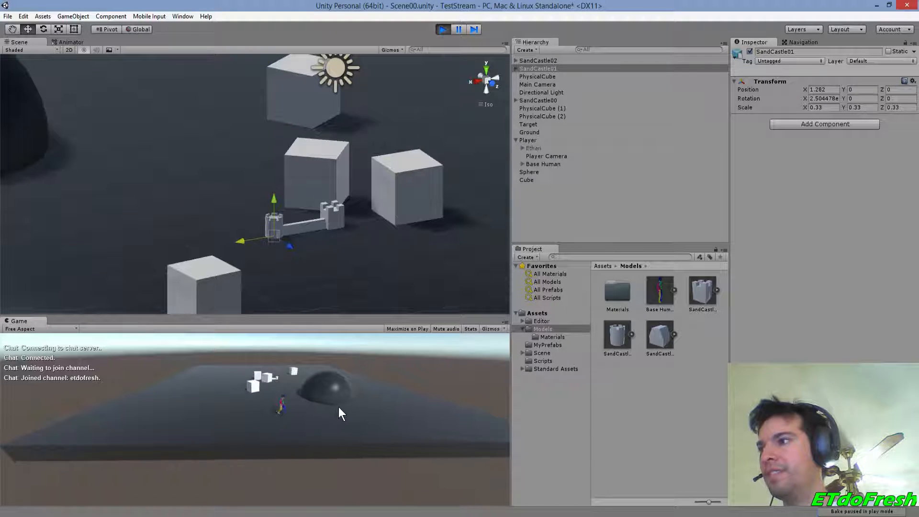
left_click(244, 370)
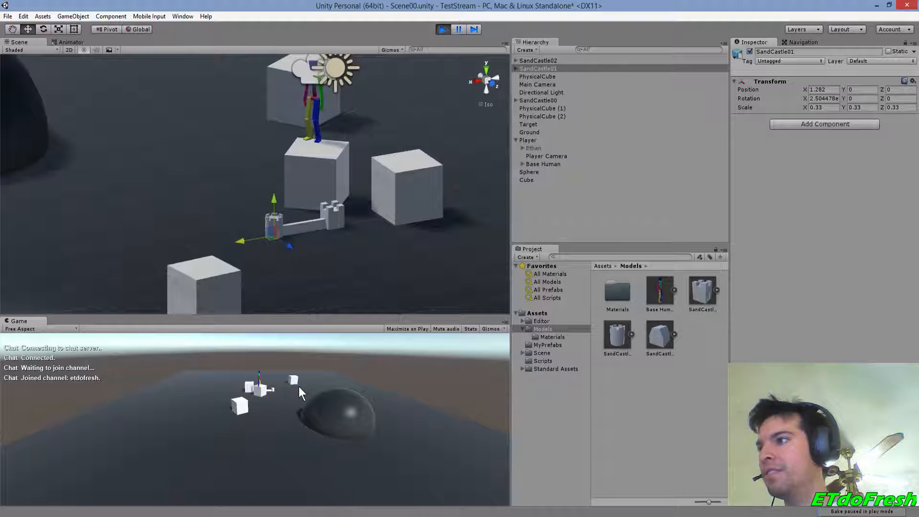
Switch the game camera, run the player character past the sand castle and jump it onto the loose cube beside the castle
key("c")
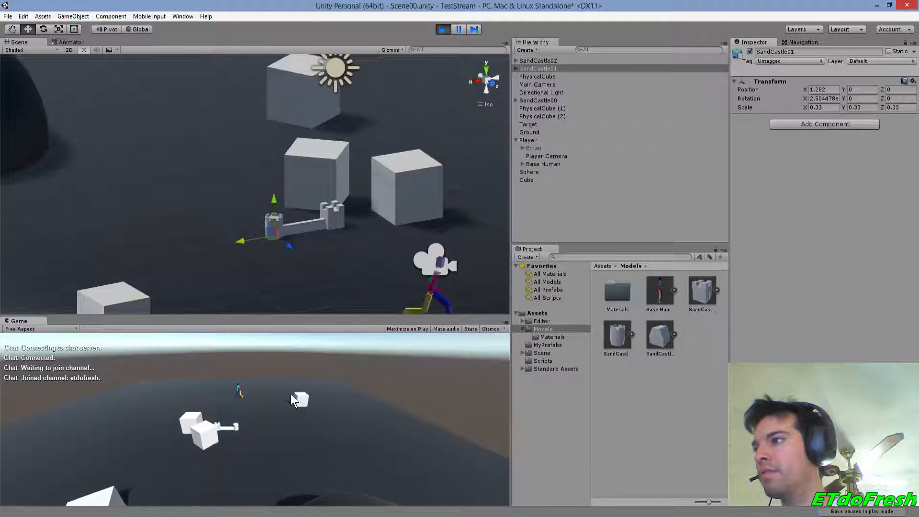
key("d")
key("space")
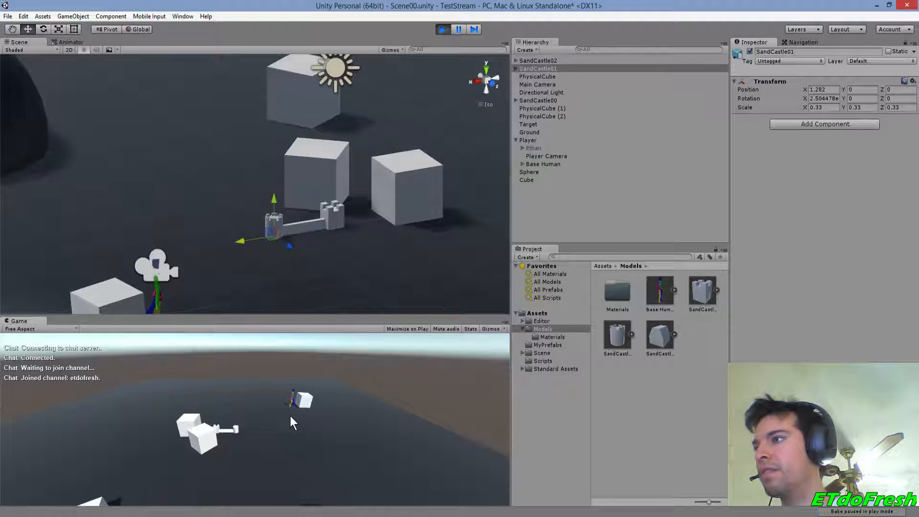
key("a")
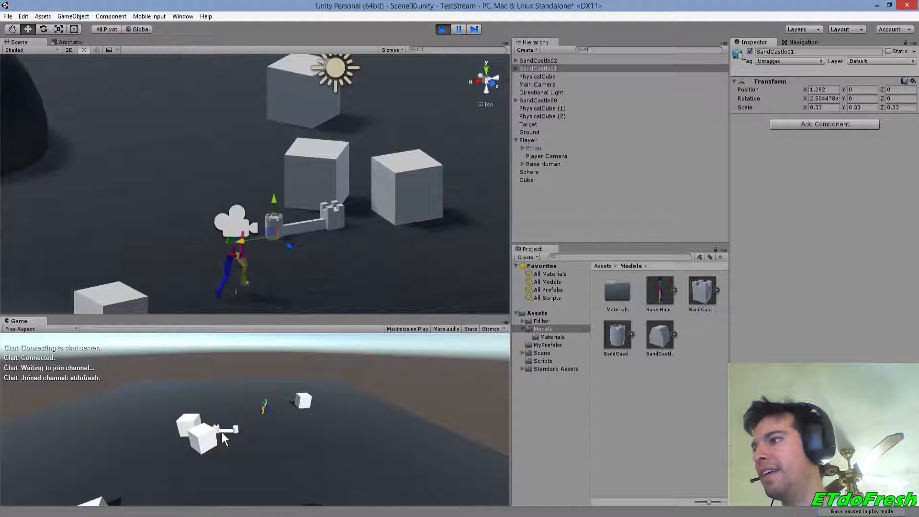
key("space")
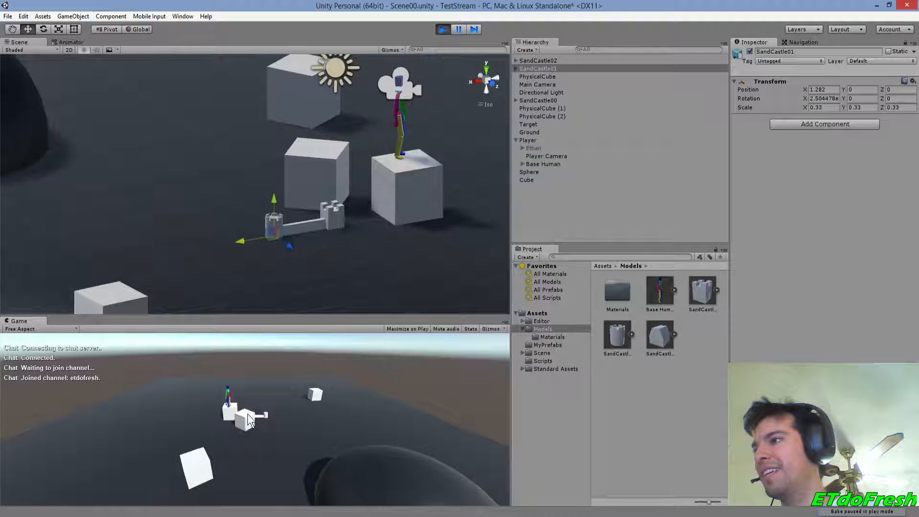
Jump the character off the cube near the castle, and toggle the game camera to the other view and back
key("space")
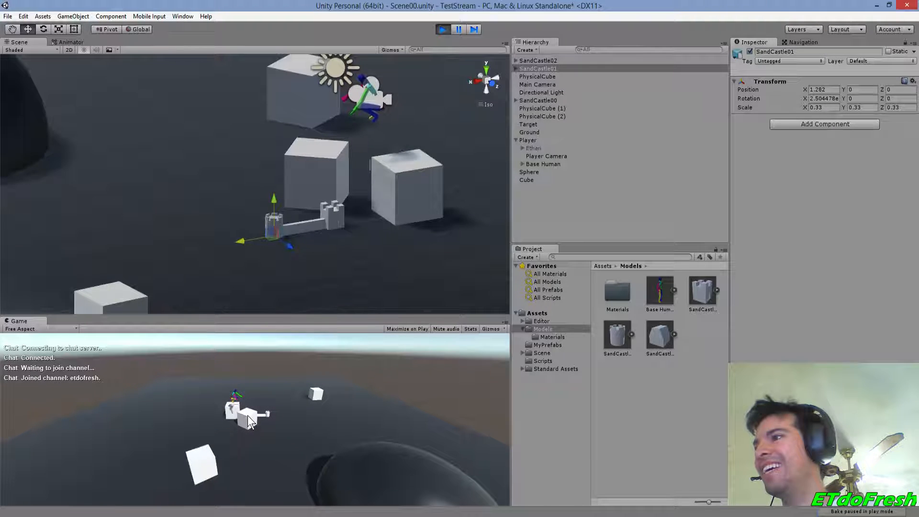
key("d")
key("space")
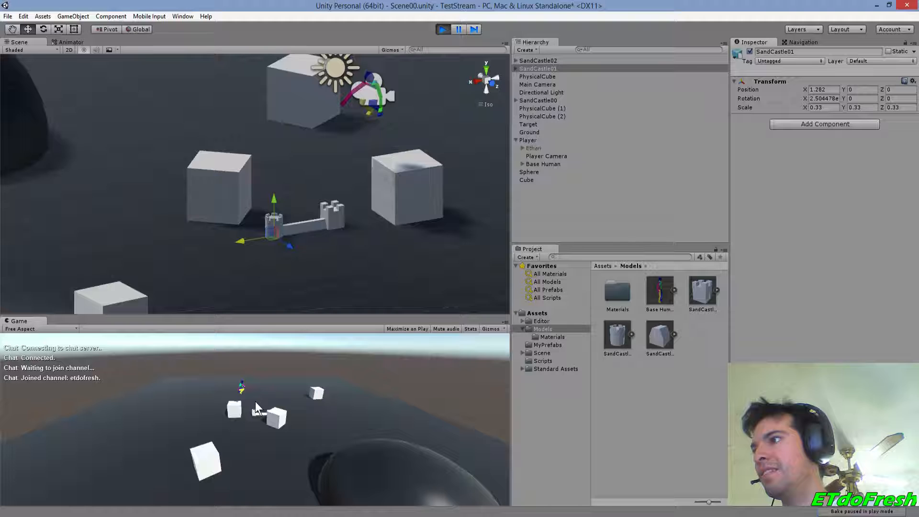
key("c")
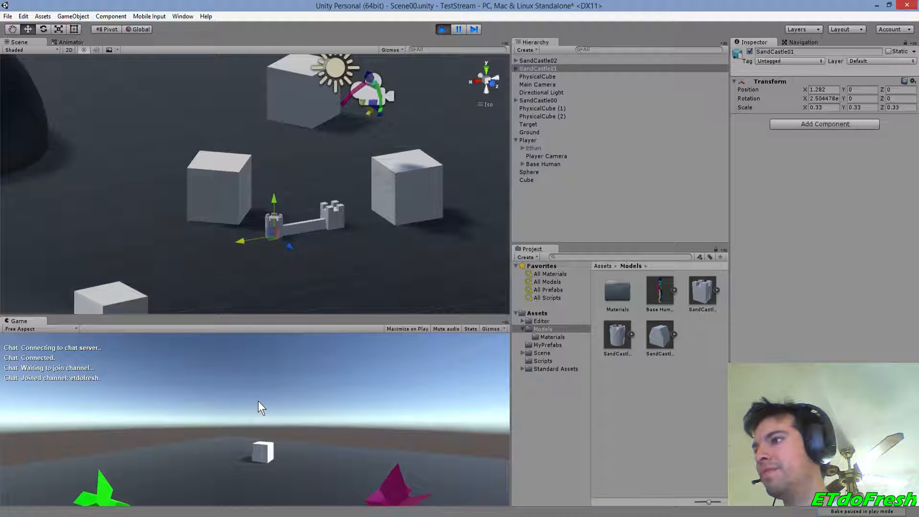
key("c")
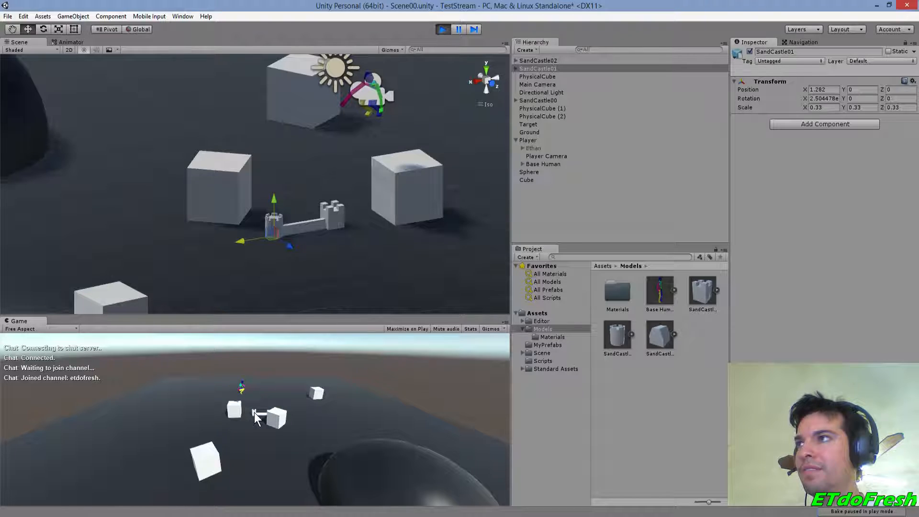
Examine the Player's capsule collider from the side next to the castle and cubes, and stop play mode
left_click(533, 140)
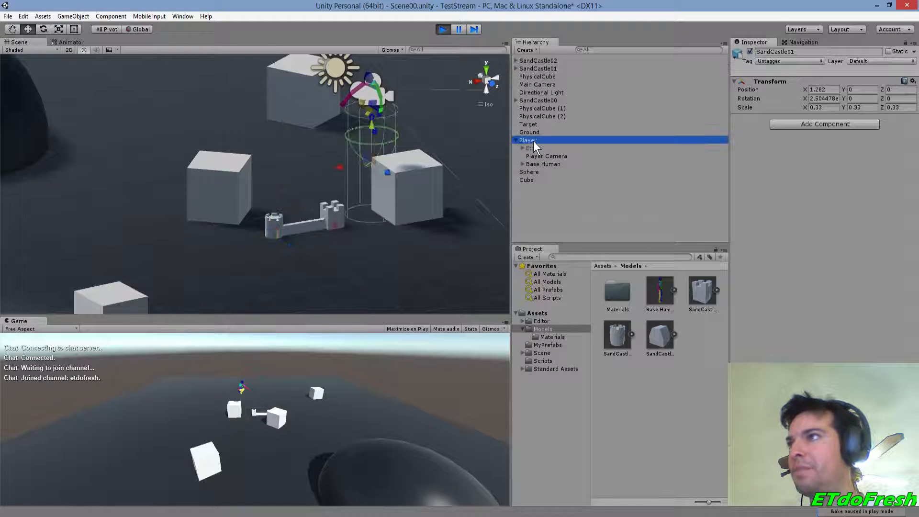
left_click_drag(425, 176, 331, 146, "alt")
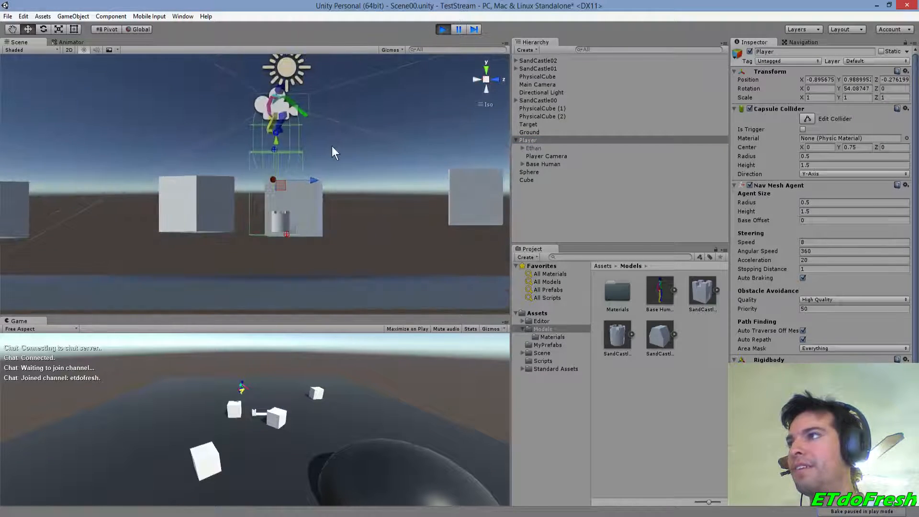
middle_click_drag(331, 145, 374, 187)
scroll(375, 187, "up", 10)
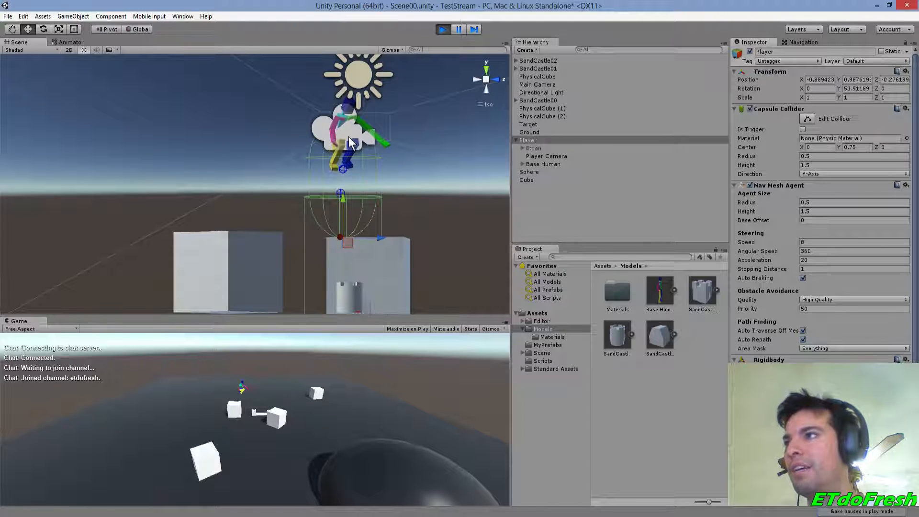
left_click_drag(386, 240, 223, 213, "alt")
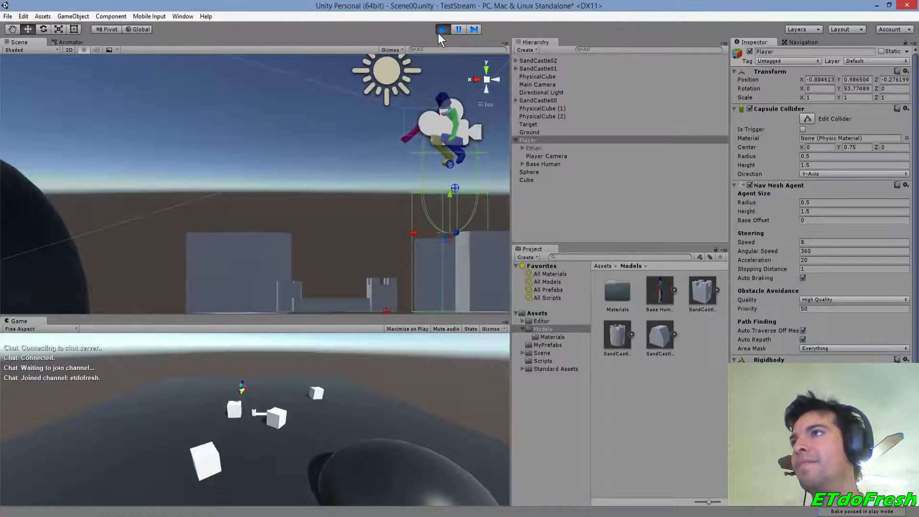
left_click(440, 31)
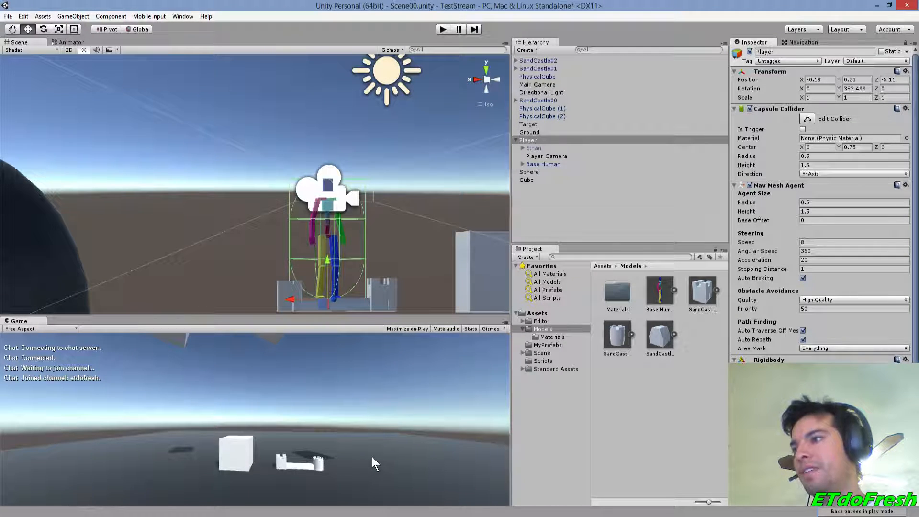
Delete the inactive Ethan model from the Player object and collapse the Player's children
left_click(538, 149)
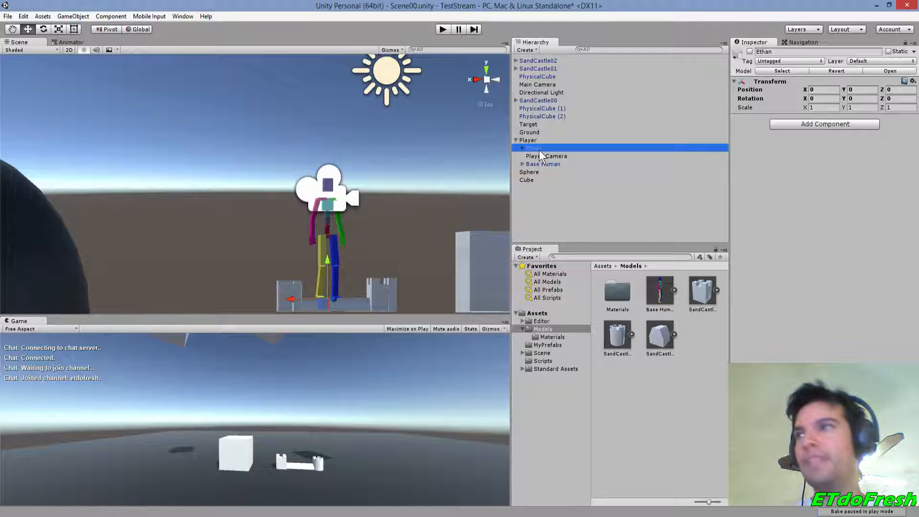
key("Delete")
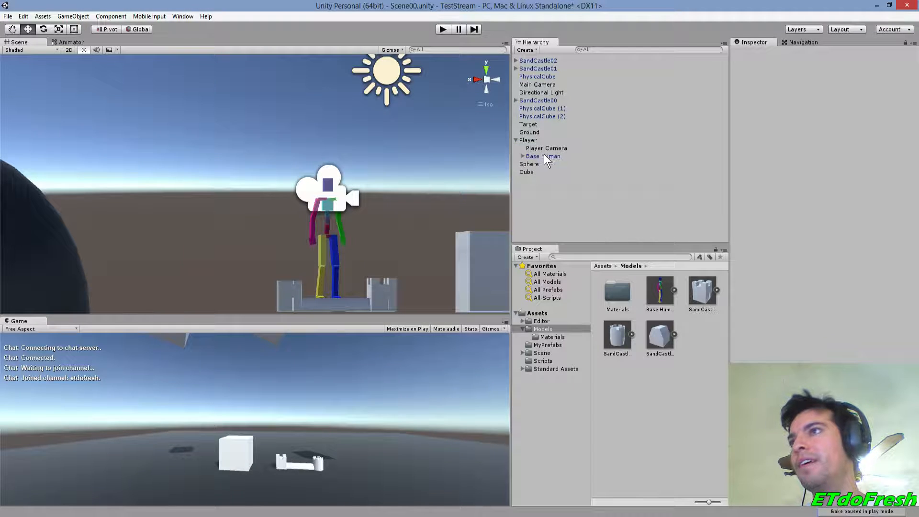
left_click(515, 140)
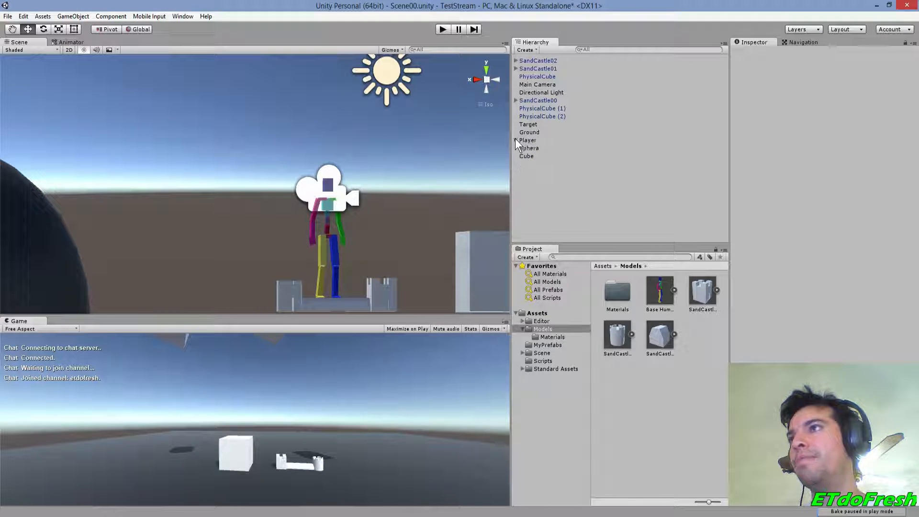
Delete the Editor folder from the project's Assets
left_click(549, 336)
left_click(530, 320)
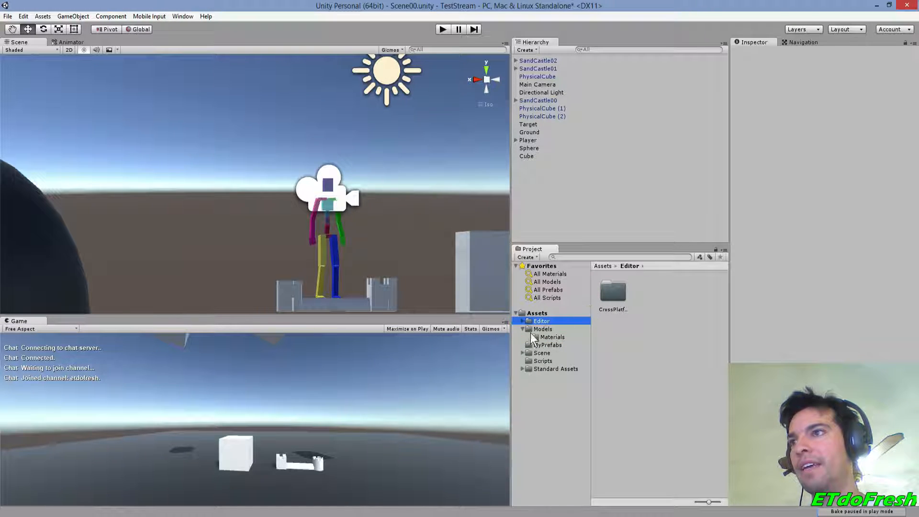
left_click(538, 327)
left_click(542, 321)
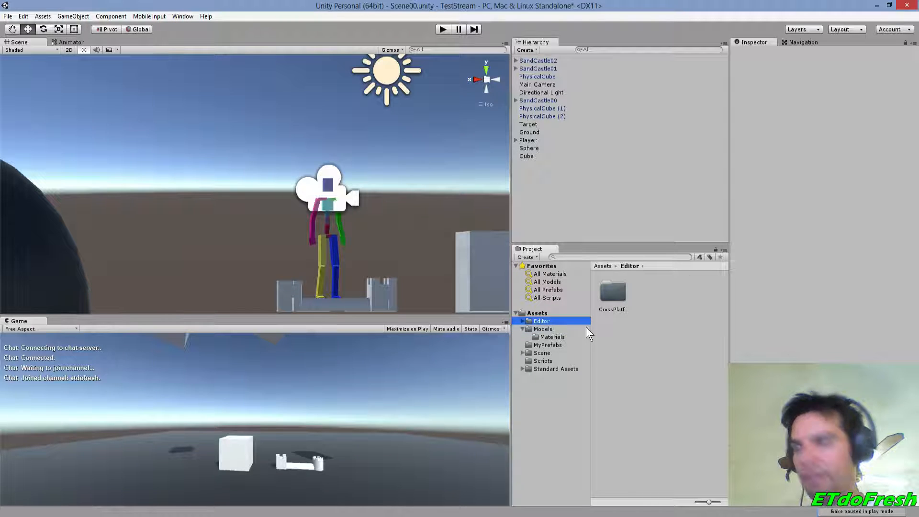
key("Delete")
key("Return")
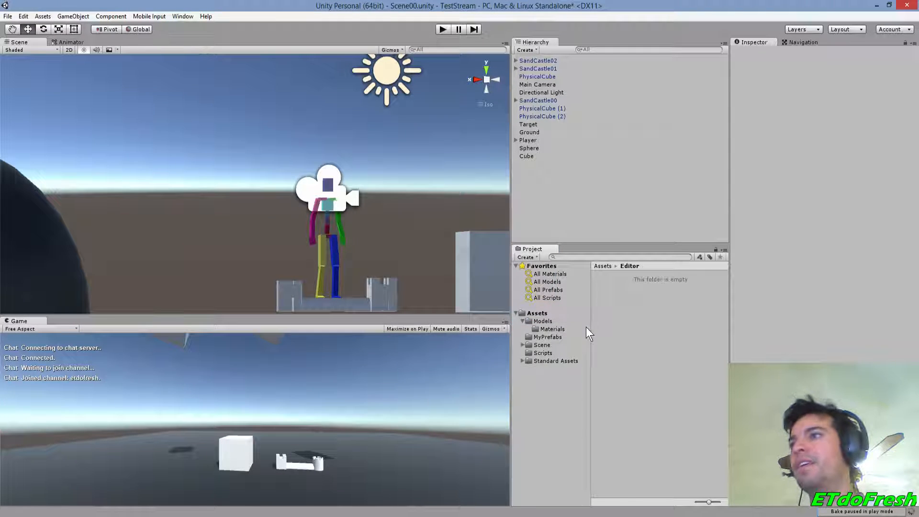
Review the Models, Materials and MyPrefabs asset folders, and rename MyPrefabs to Prefabs
left_click(542, 322)
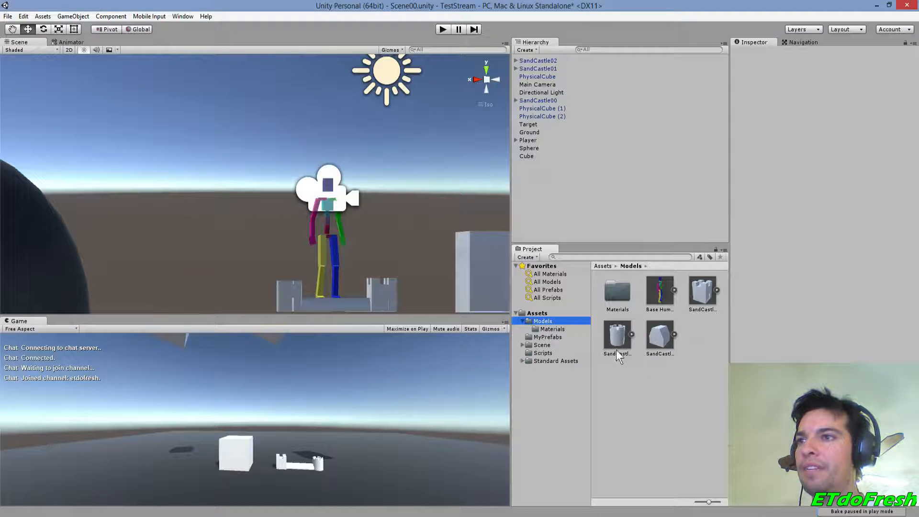
left_click(548, 326)
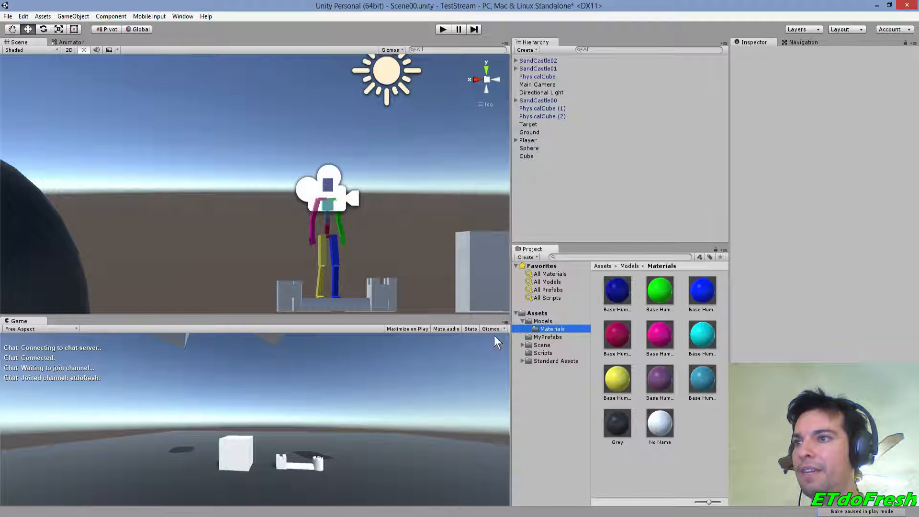
left_click(542, 321)
left_click(541, 337)
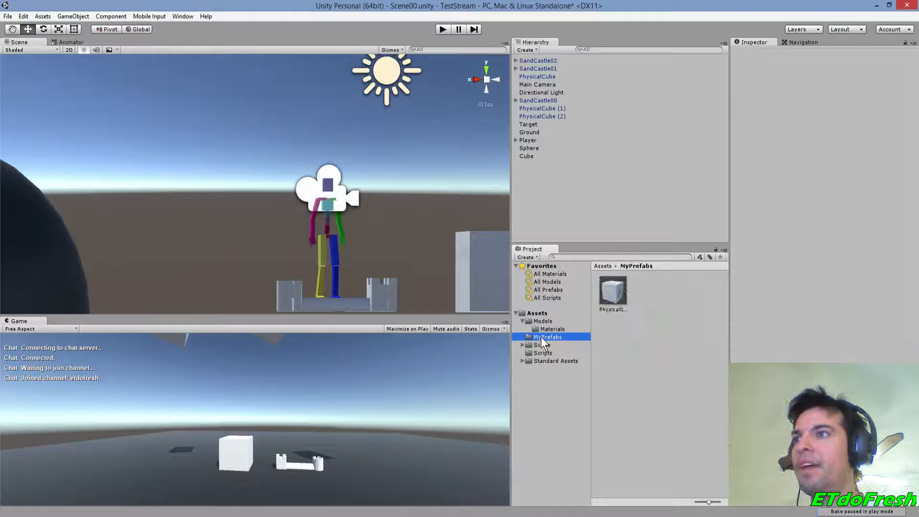
left_click(609, 293)
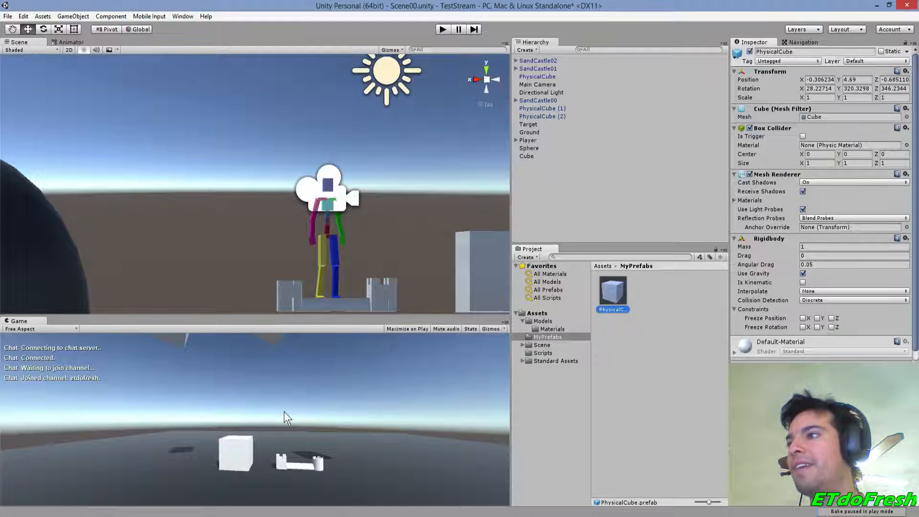
left_click(535, 344)
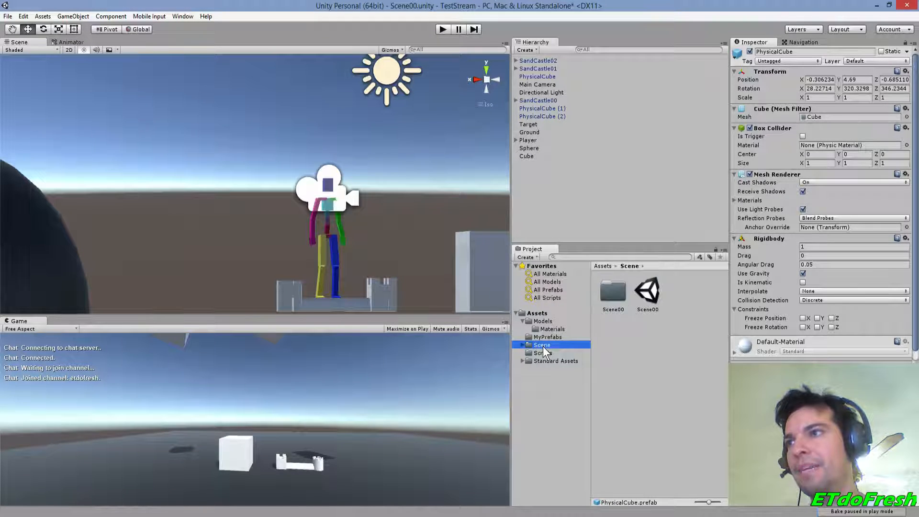
left_click(542, 337)
left_click(541, 337)
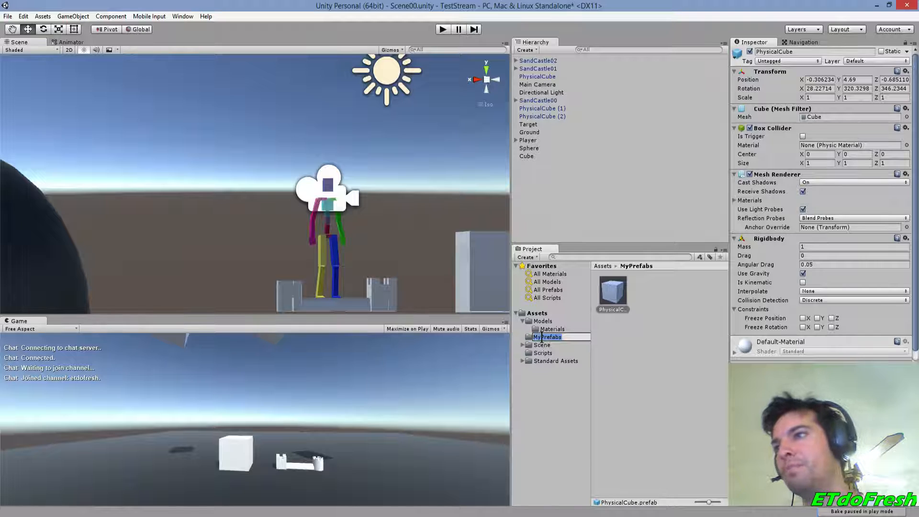
key("Delete")
key("Return")
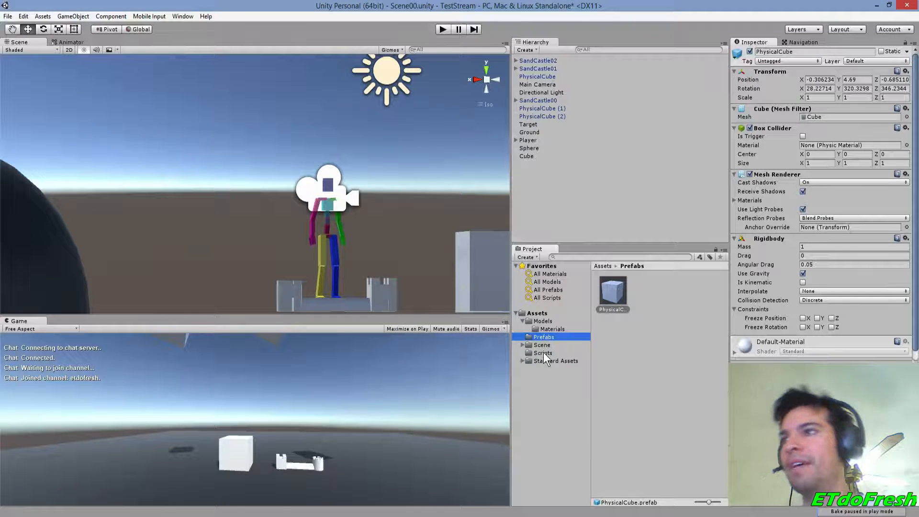
Delete the FirstPersonCharacter folder from the Characters folder in Standard Assets
left_click(546, 347)
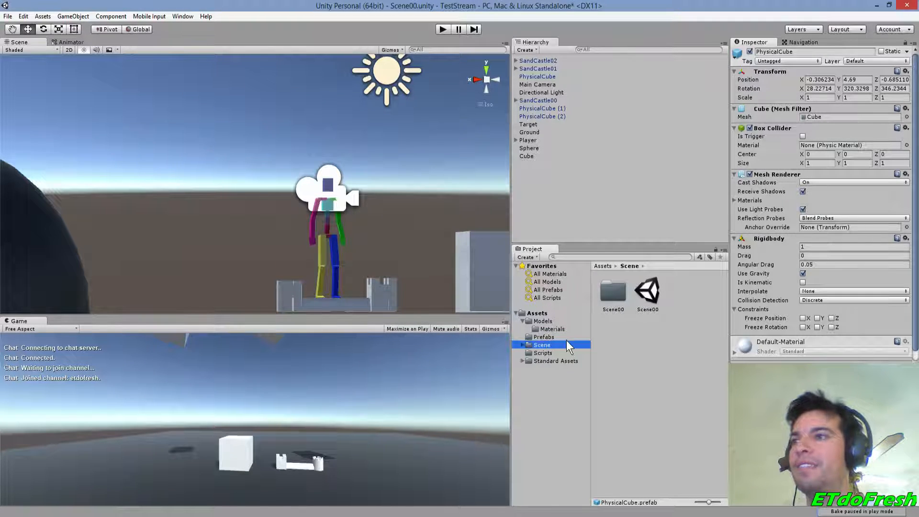
left_click(550, 354)
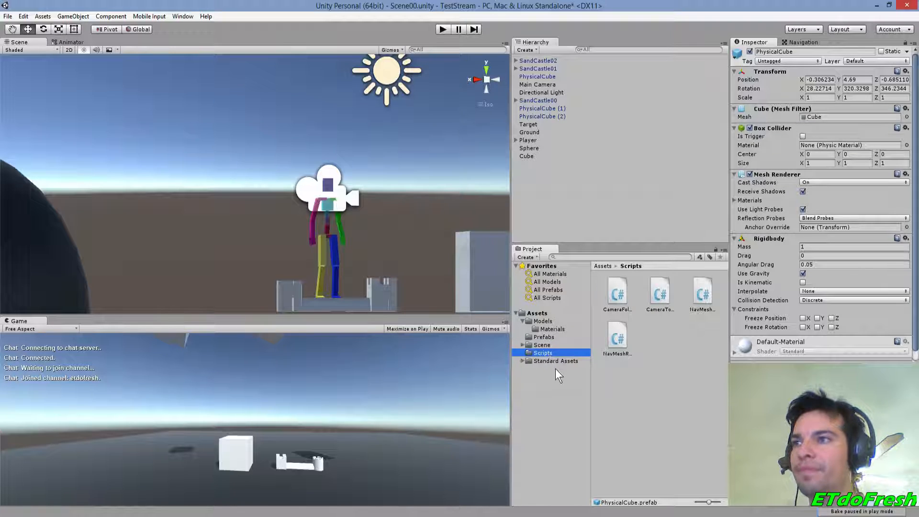
left_click(551, 361)
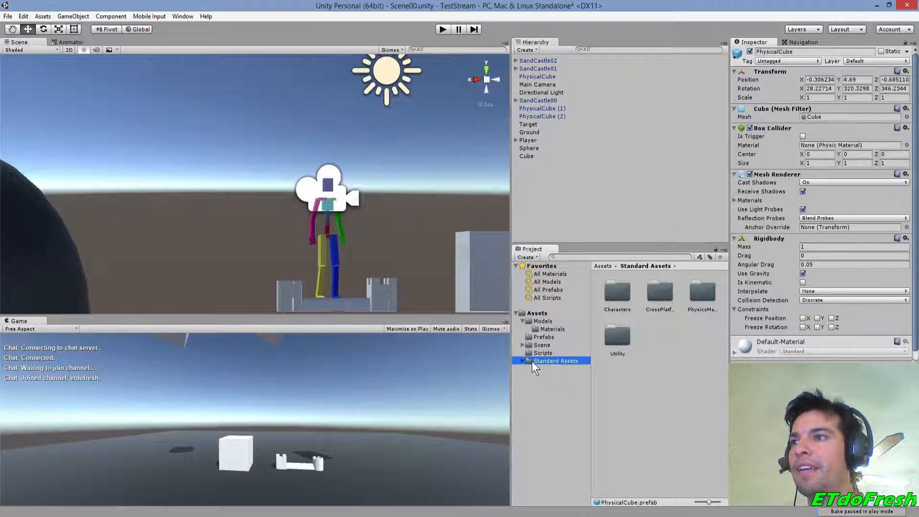
left_click(522, 360)
left_click(546, 368)
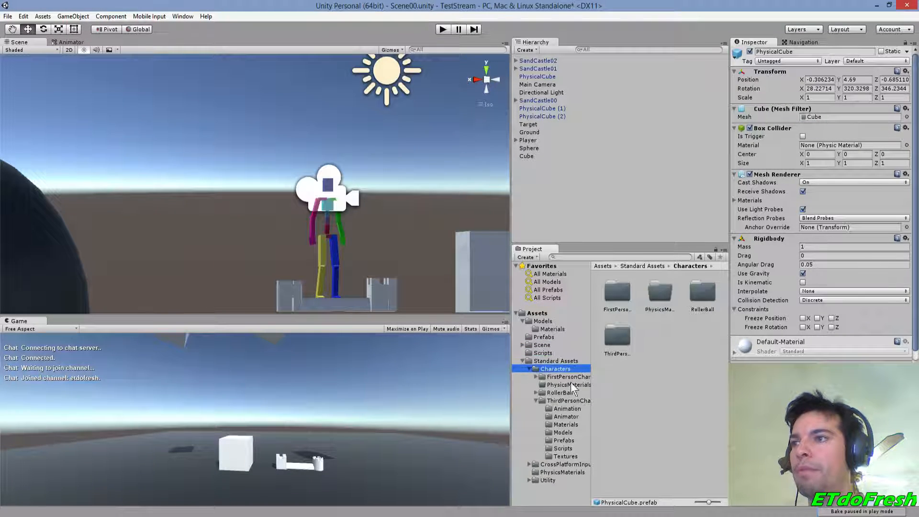
left_click(544, 377)
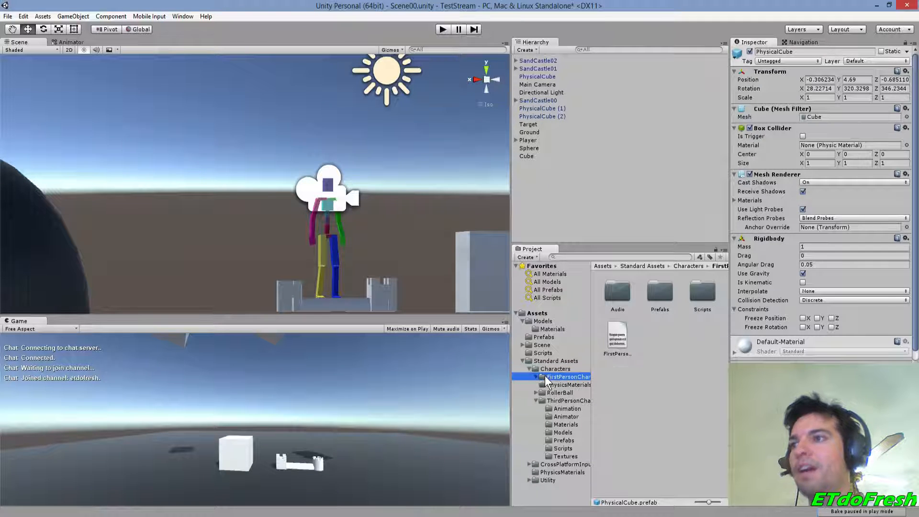
key("Delete")
key("Return")
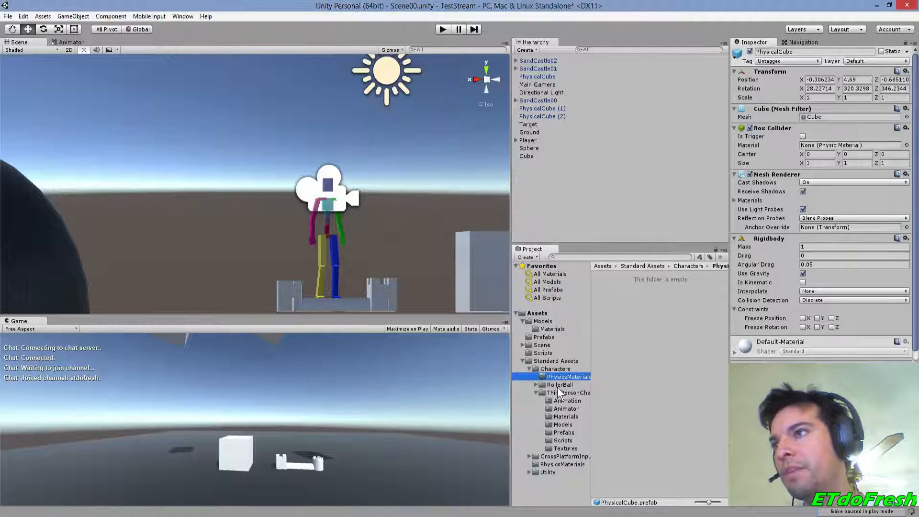
Delete the PhysicsMaterials and RollerBall folders inside Characters
left_click(560, 384)
key("Delete")
key("Return")
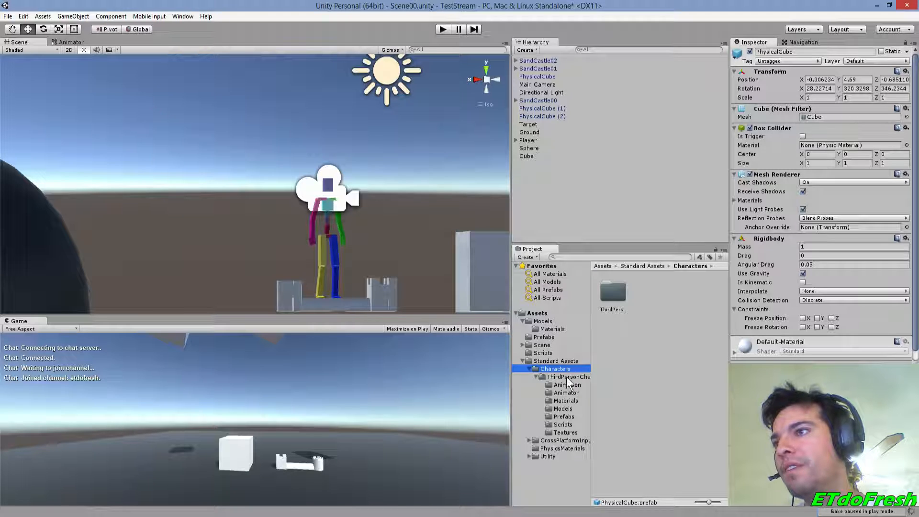
Delete the CrossPlatformInput and PhysicsMaterials folders directly under Standard Assets
left_click(546, 440)
key("Delete")
key("Return")
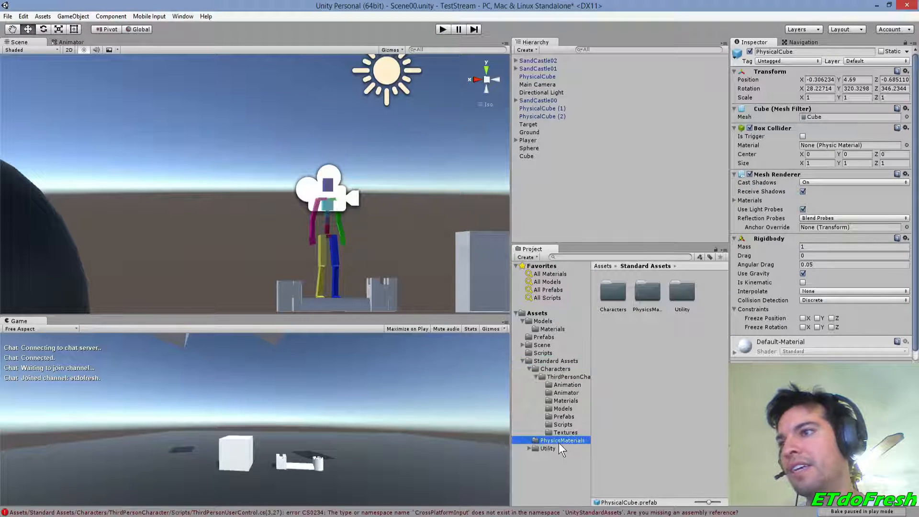
left_click(547, 439)
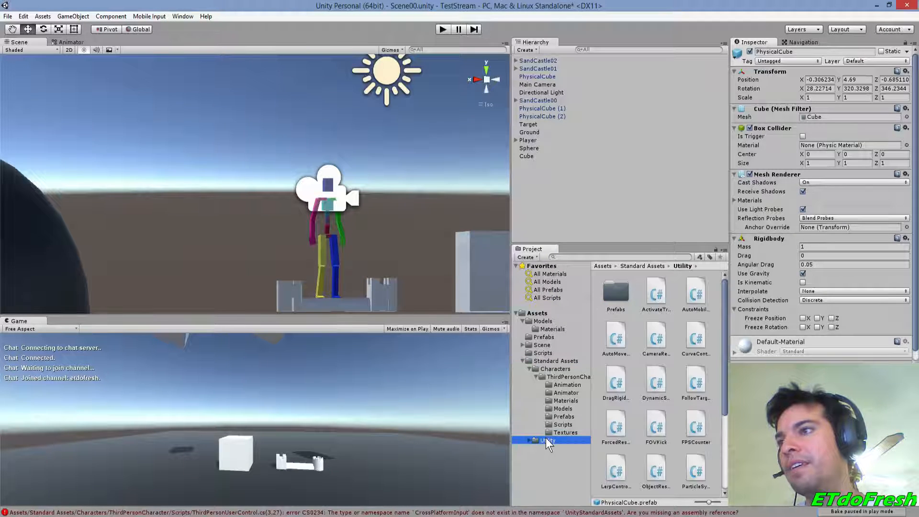
Delete the Utility folder from Standard Assets
key("Delete")
key("Return")
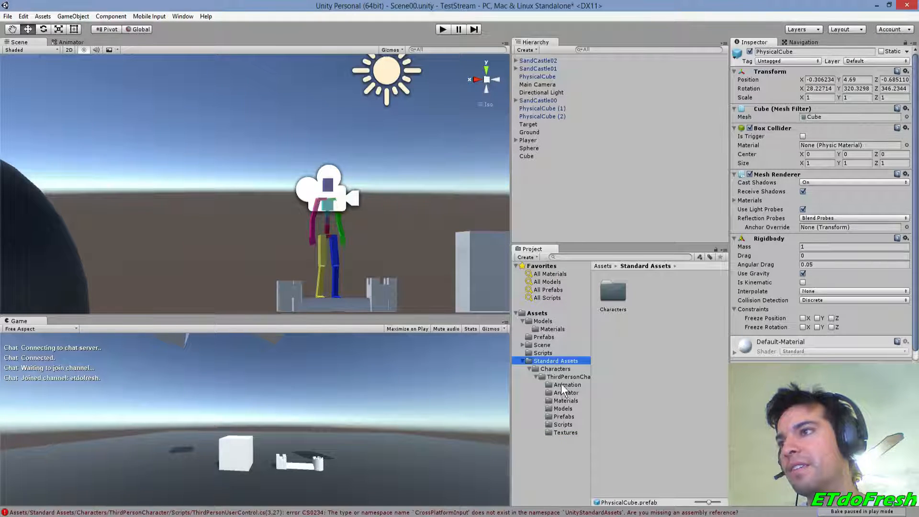
Move the Animation and Animator folders from the third-person character folder into the Models folder
left_click(565, 386)
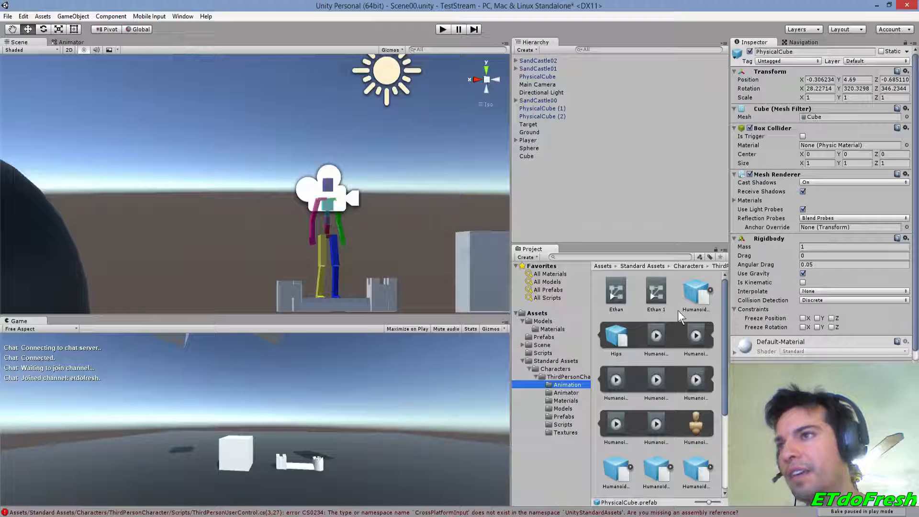
left_click(711, 290)
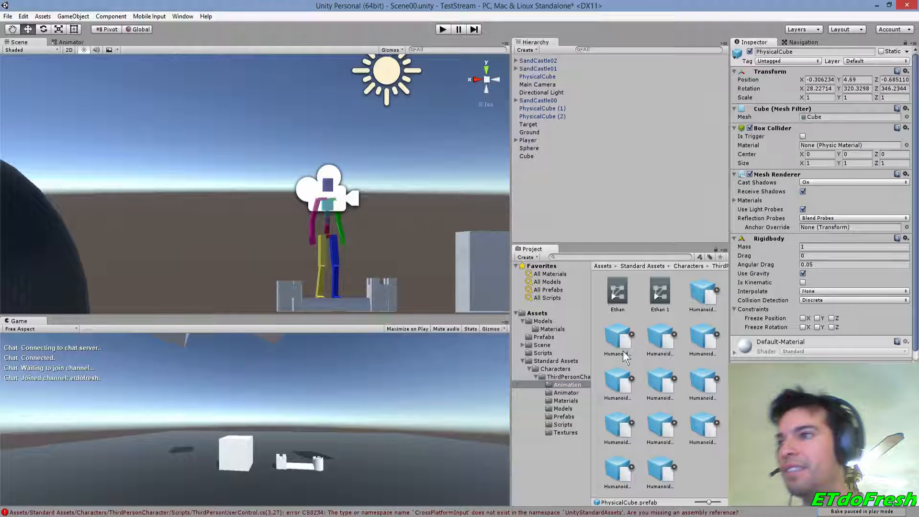
left_click(561, 384)
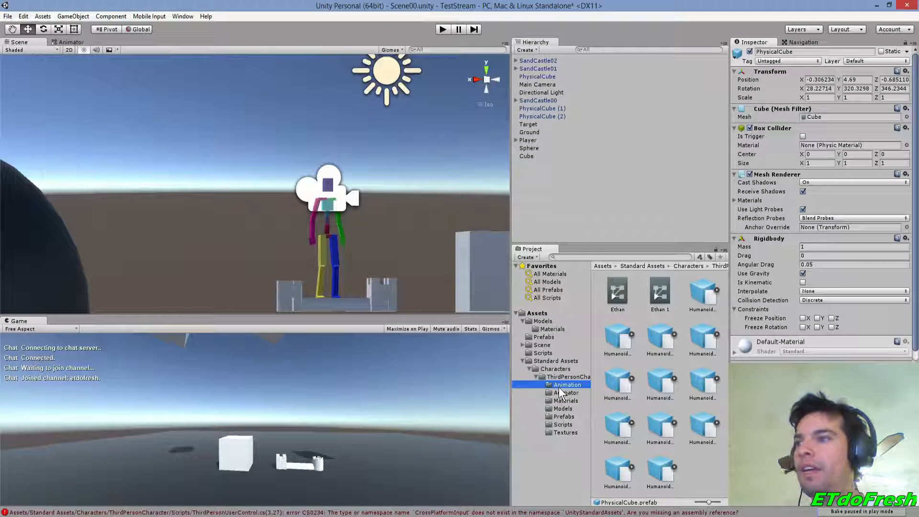
left_click_drag(564, 384, 545, 321)
left_click_drag(555, 393, 544, 321)
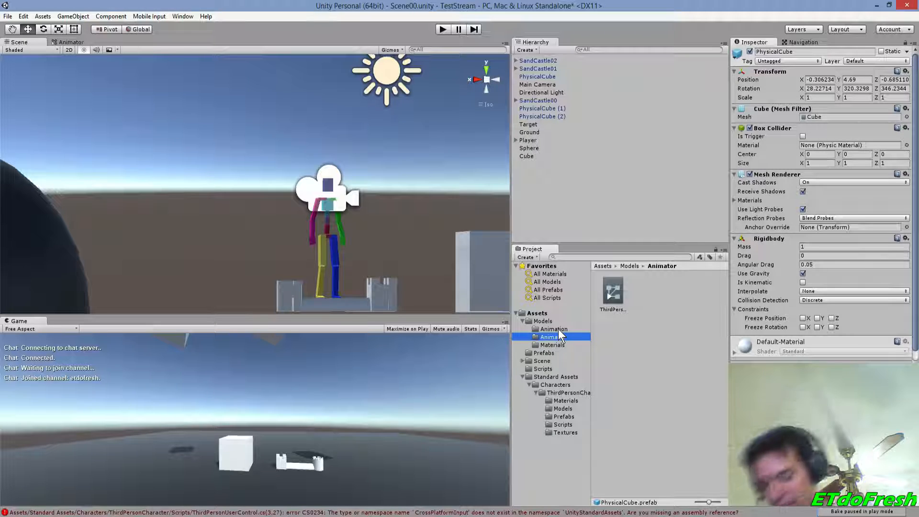
Create a folder named Animations directly under Assets
left_click(542, 314)
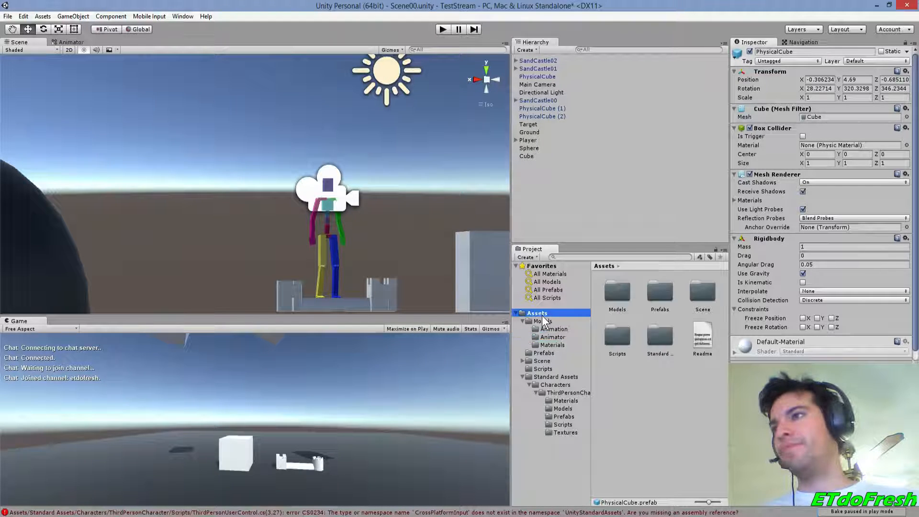
right_click(542, 318)
mouse_move(567, 322)
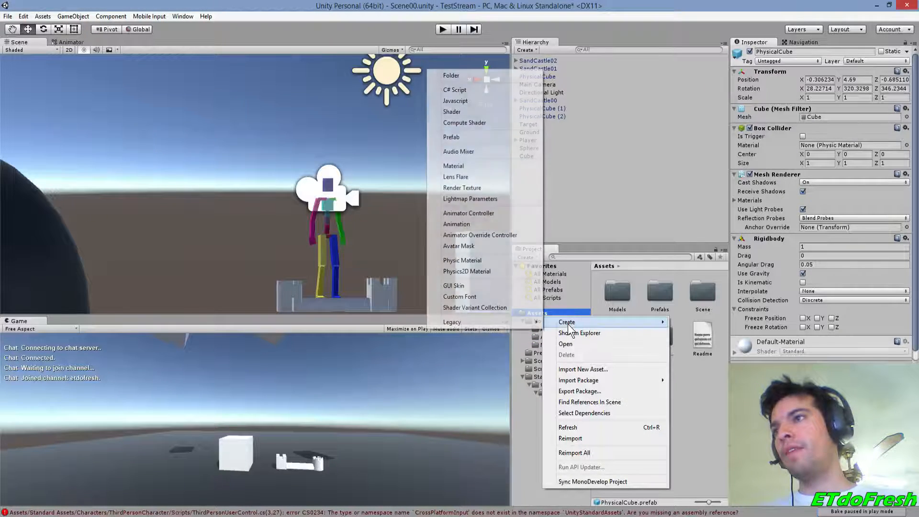
left_click(479, 76)
type("Animation")
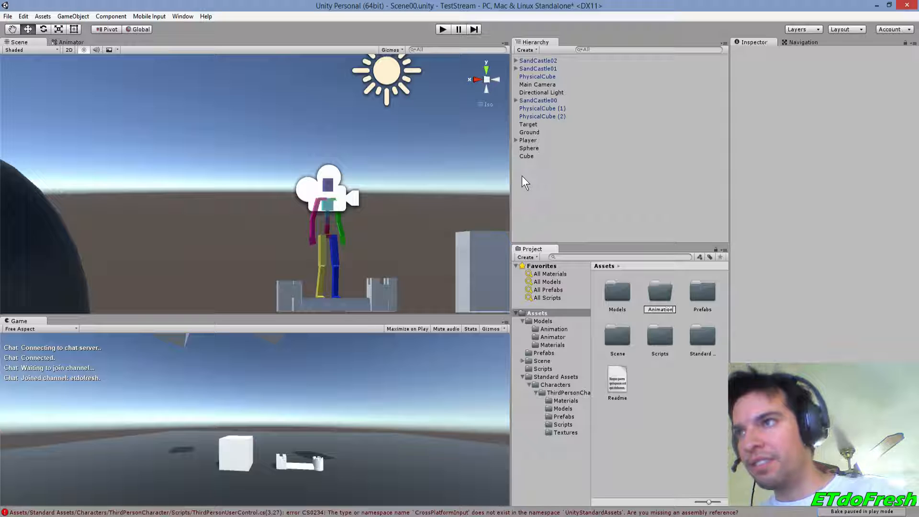
type("s")
key("Return")
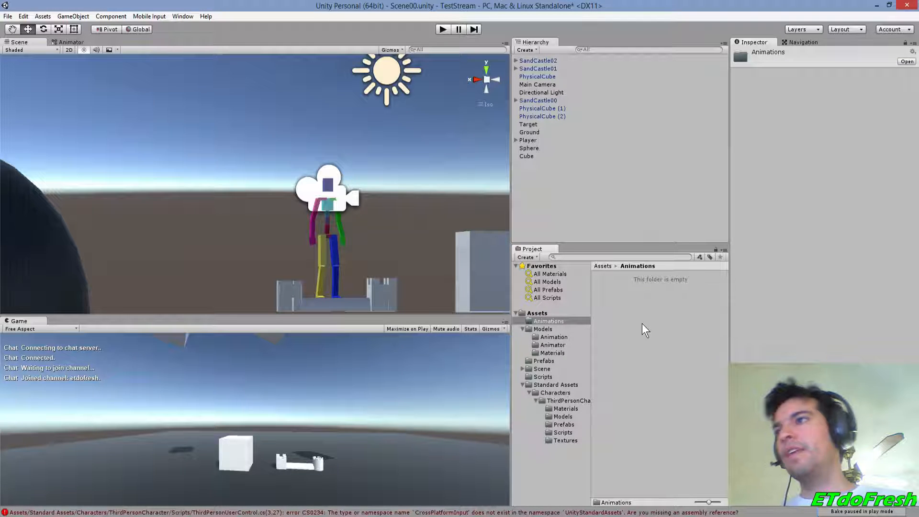
Create a subfolder named Controllers inside the new Animations folder
right_click(643, 324)
mouse_move(660, 334)
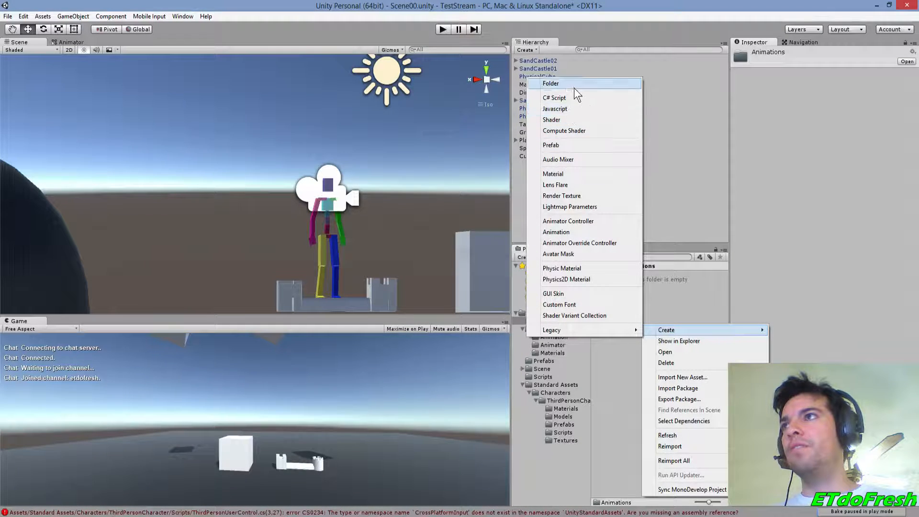
left_click(574, 88)
type("controllers")
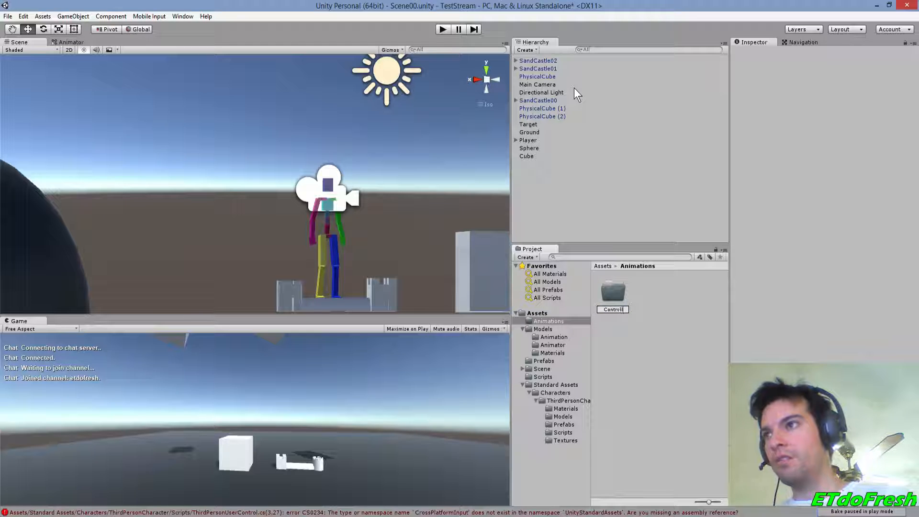
key("Return")
Add a second subfolder named Animations beside Controllers
right_click(660, 317)
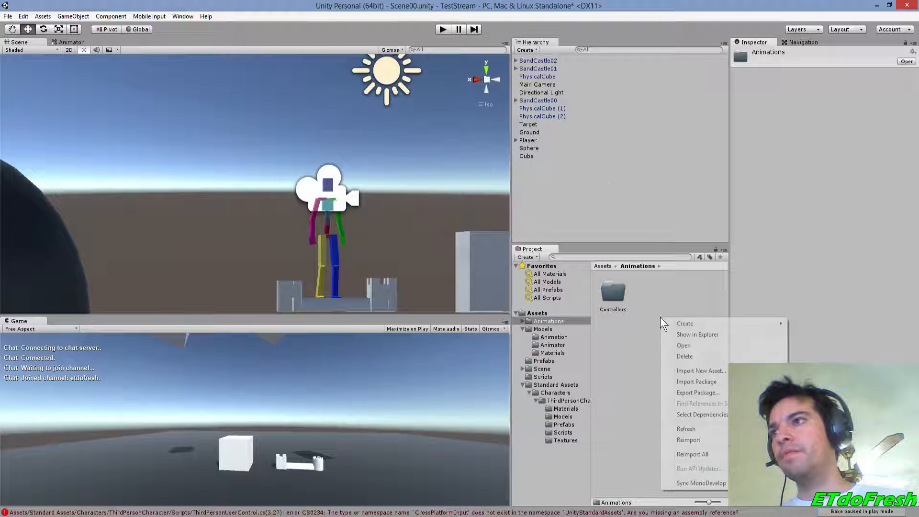
mouse_move(689, 324)
left_click(601, 76)
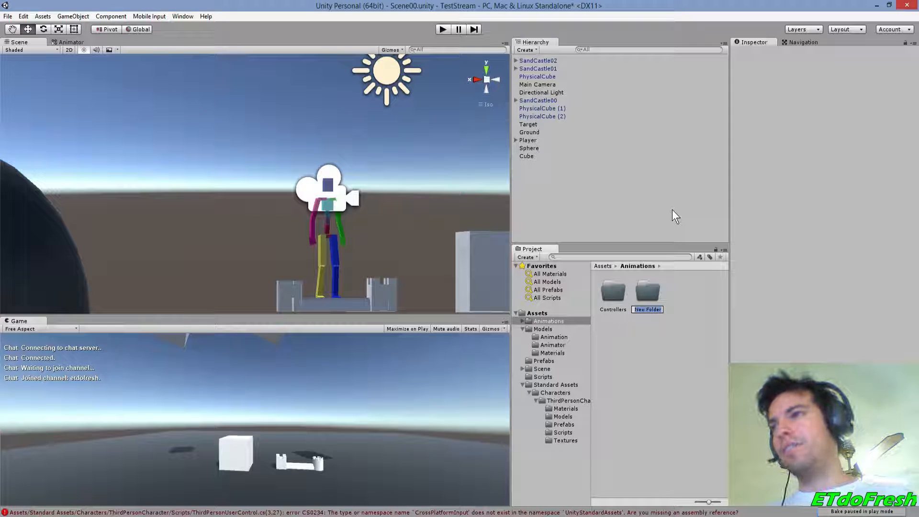
type("Animator")
type("ns")
key("Return")
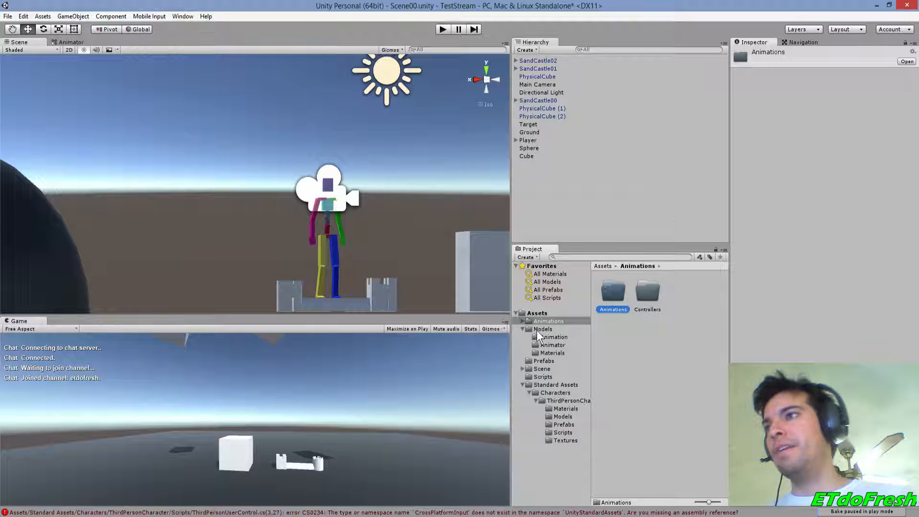
Move the Ethan and Ethan 1 animator controllers from Models/Animation into Animations/Controllers
left_click(547, 335)
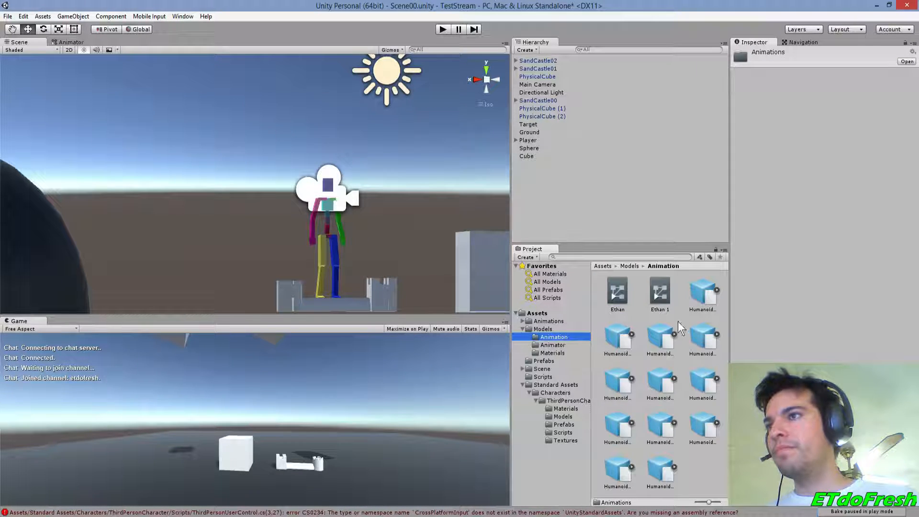
left_click(624, 298)
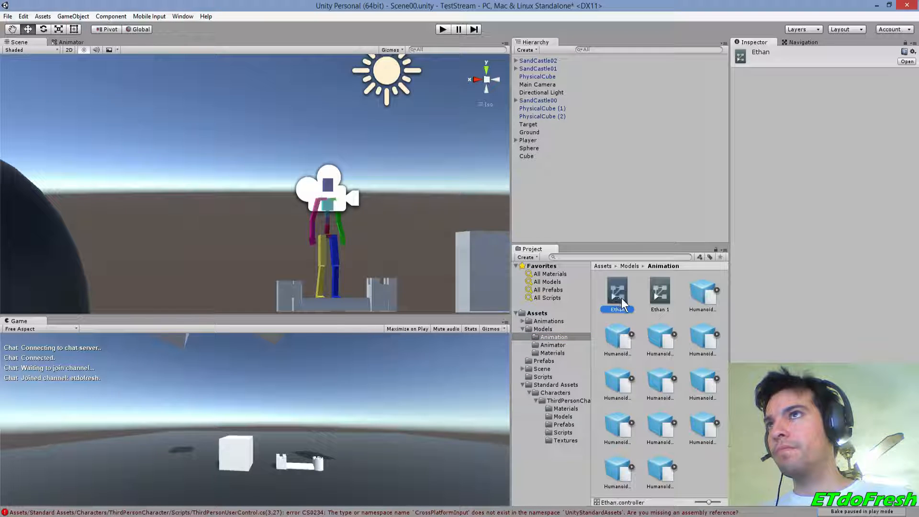
left_click(658, 295, "ctrl")
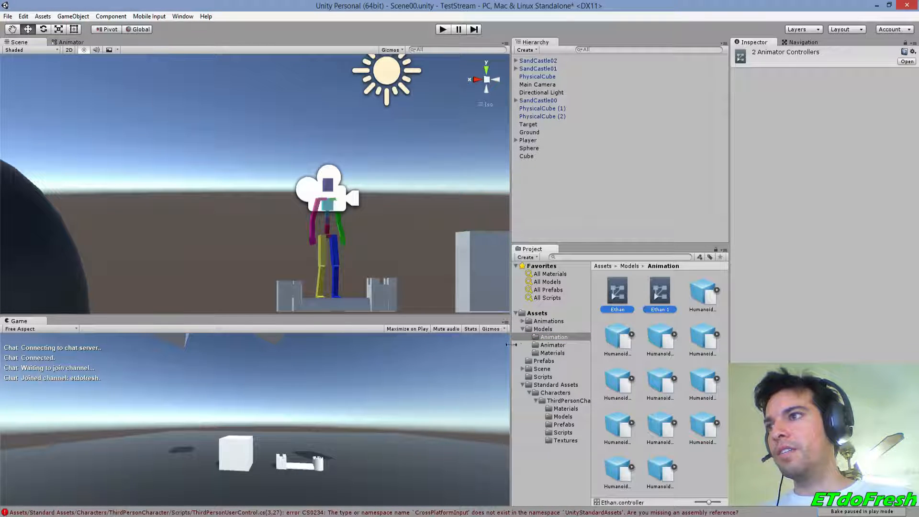
left_click(521, 321)
left_click_drag(623, 289, 555, 337)
Move the Humanoid animation files into the nested Animations folder and the third-person animator controller into Controllers
left_click(705, 429, "shift")
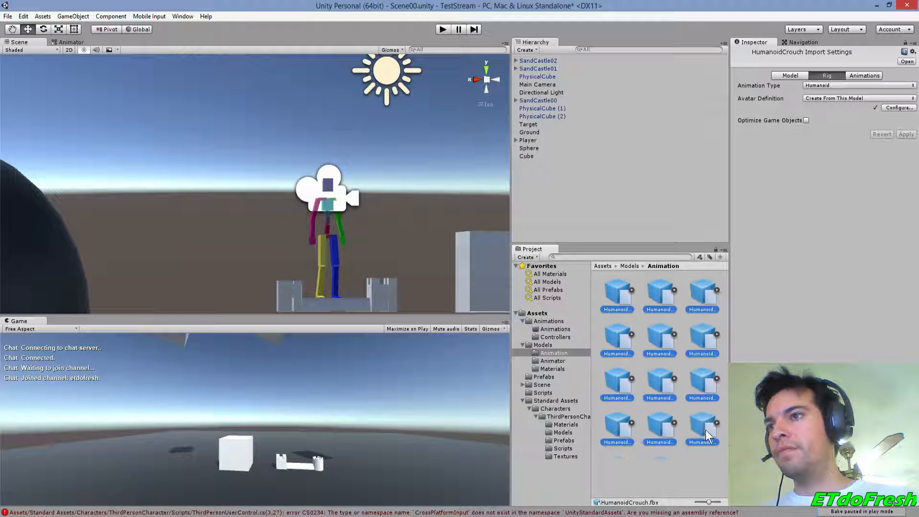
left_click_drag(612, 288, 557, 331)
left_click(551, 360)
left_click_drag(612, 312, 565, 338)
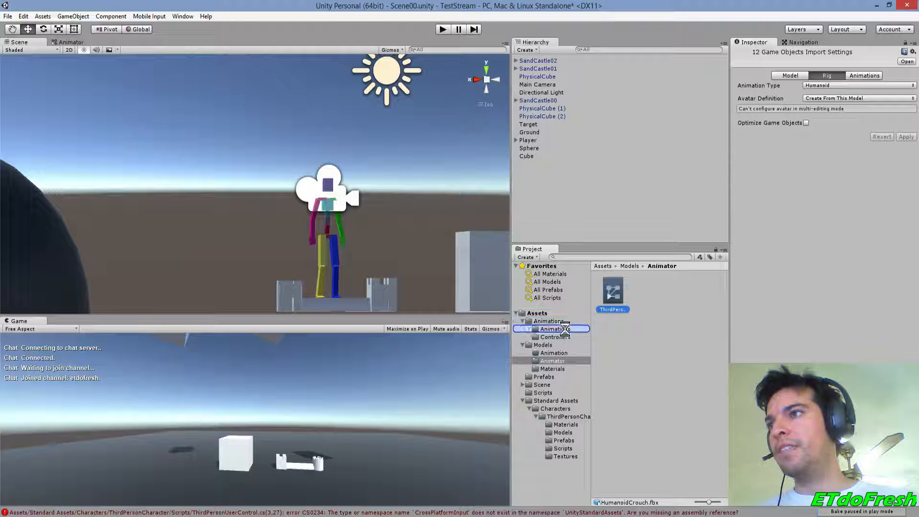
Delete the emptied Animator and Animation folders from Models, and collapse the Models folder
left_click(550, 368)
left_click(553, 360)
key("Delete")
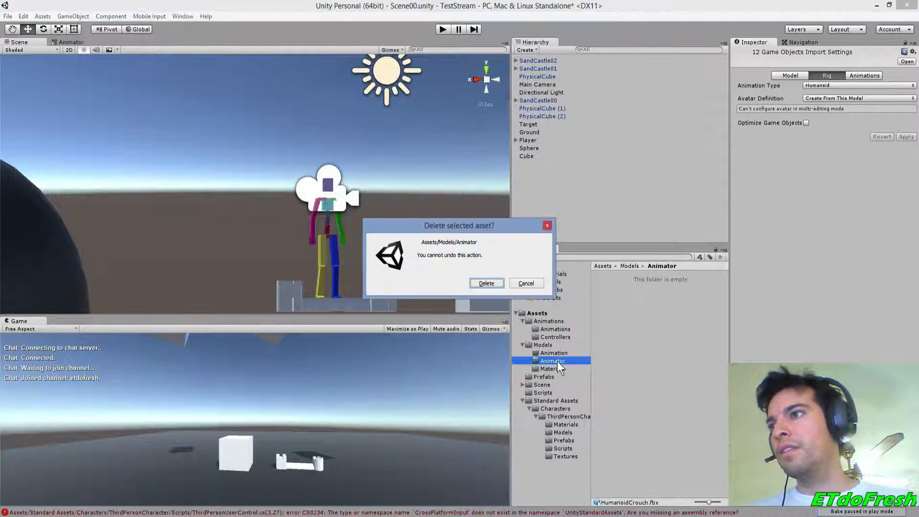
key("Return")
left_click(557, 353)
key("Delete")
key("Return")
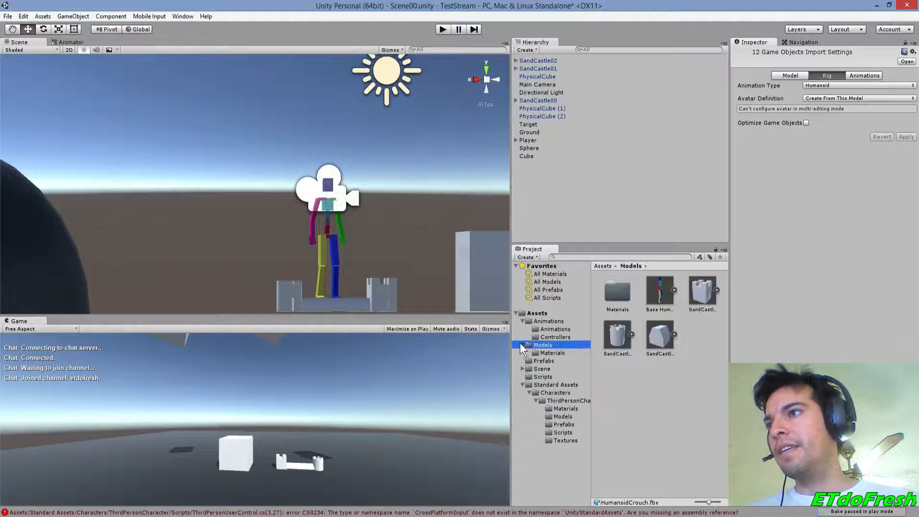
left_click(521, 344)
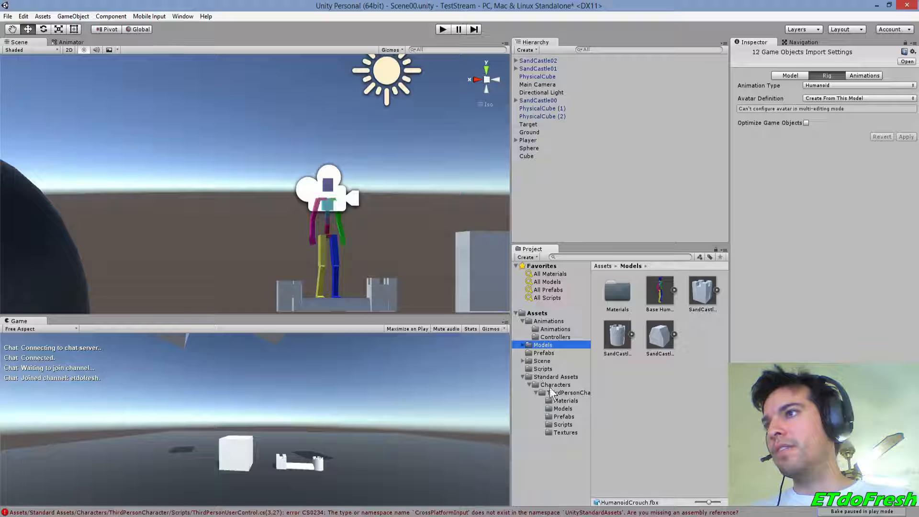
Review the Materials, Models, Prefabs, Scripts and Textures folders of the third-person character for assets worth keeping
left_click(563, 401)
left_click(563, 408)
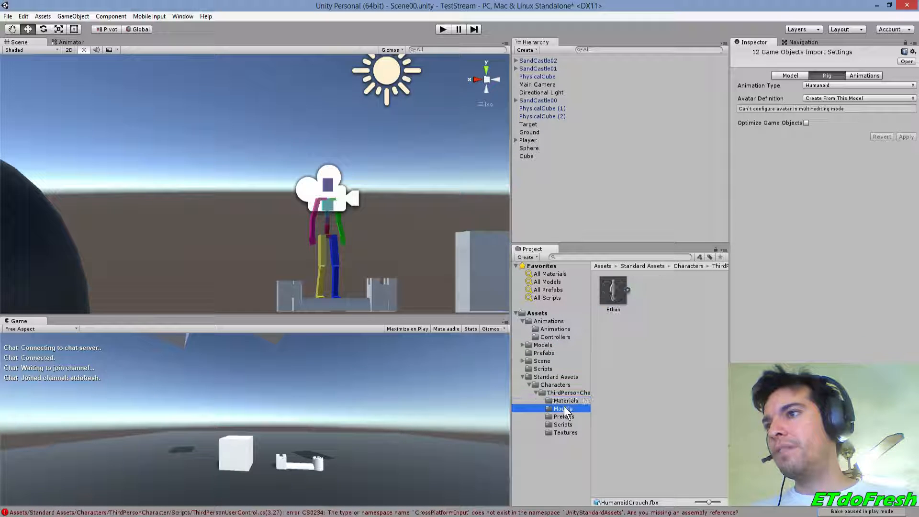
left_click(561, 417)
left_click(559, 425)
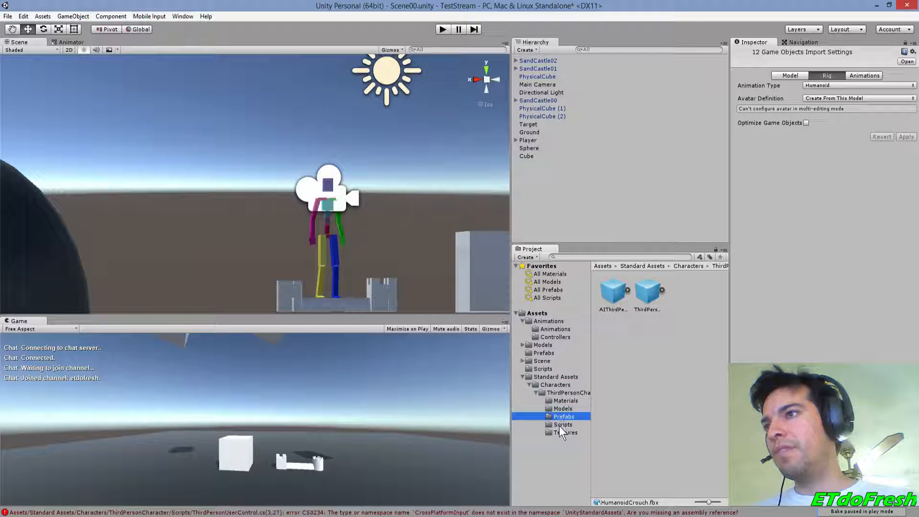
left_click(561, 427)
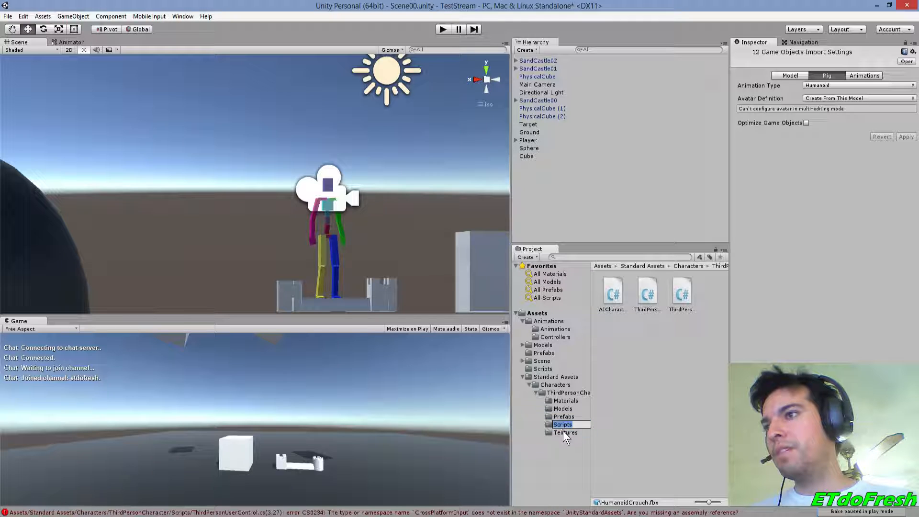
left_click(563, 431)
left_click(553, 416)
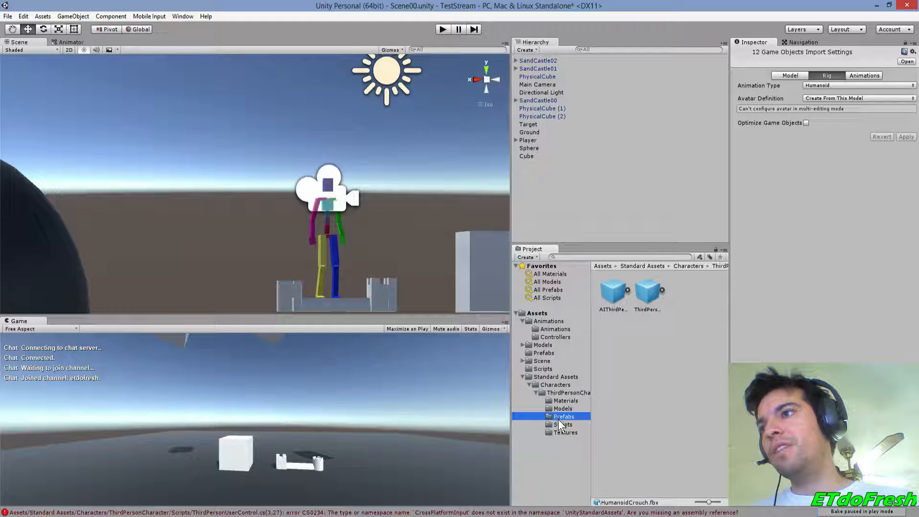
Move the two ThirdPerson scripts from the character's Scripts folder into the main Scripts folder under Assets
left_click(558, 424)
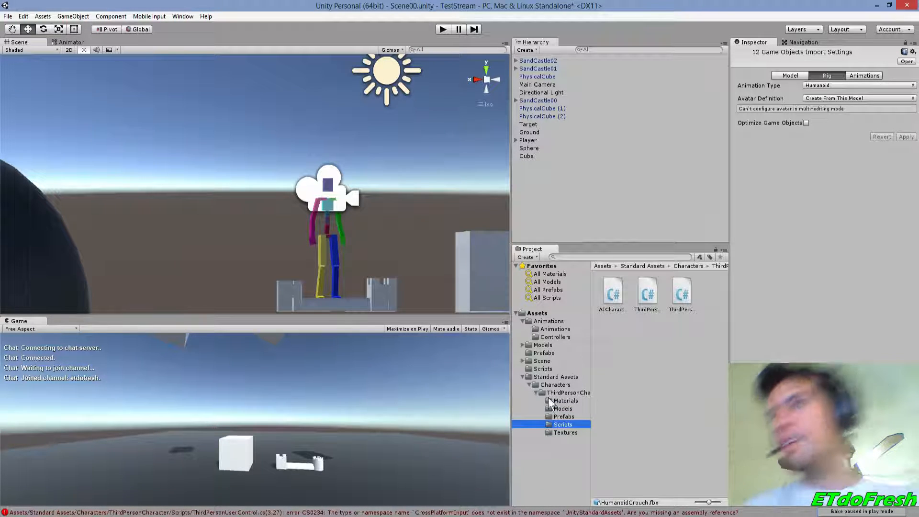
left_click(642, 295)
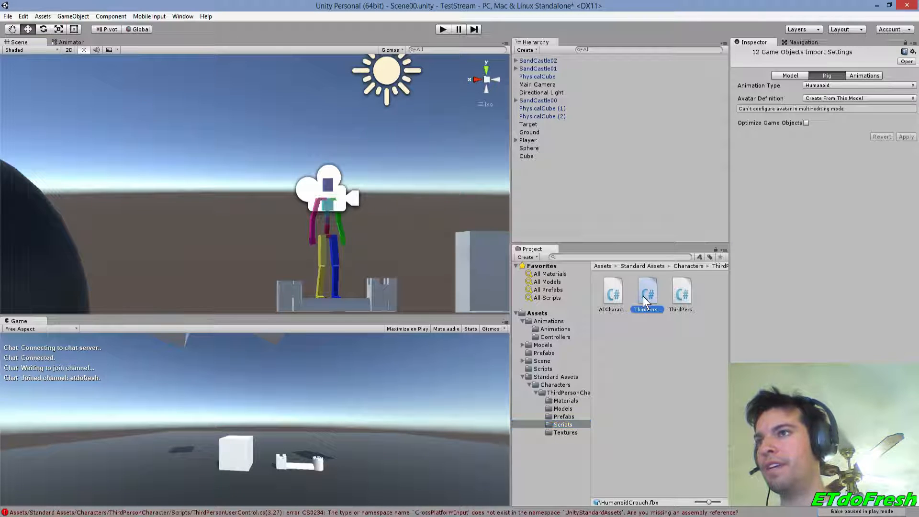
left_click(674, 292, "shift")
left_click_drag(647, 293, 532, 372)
Delete the whole Standard Assets folder and collapse the Animations folder
left_click(549, 377)
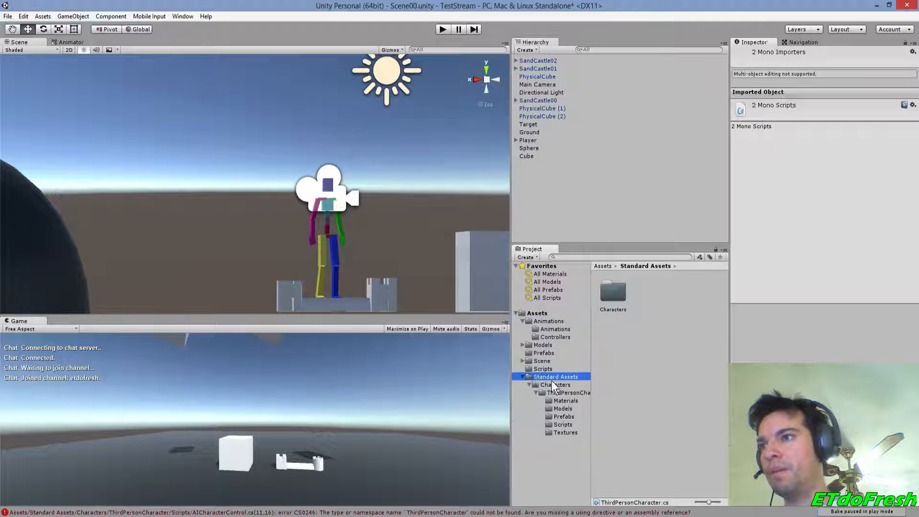
key("Delete")
key("Return")
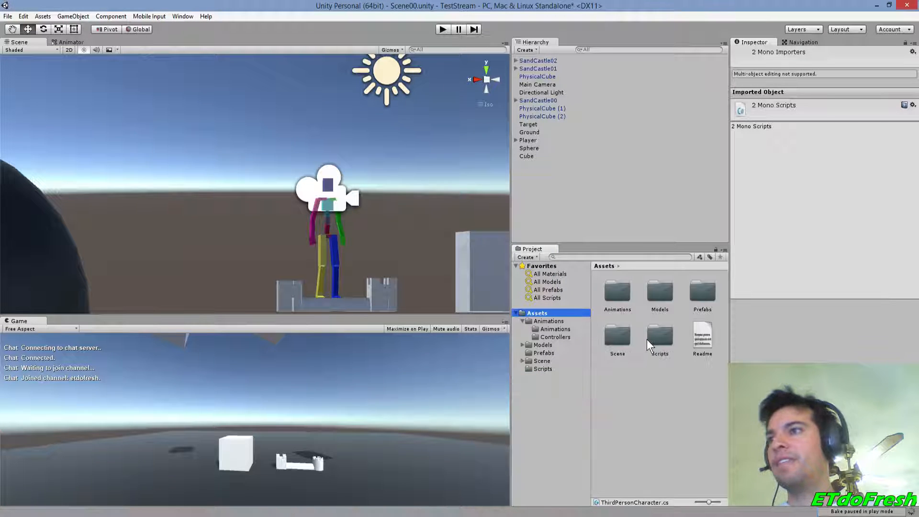
left_click(521, 321)
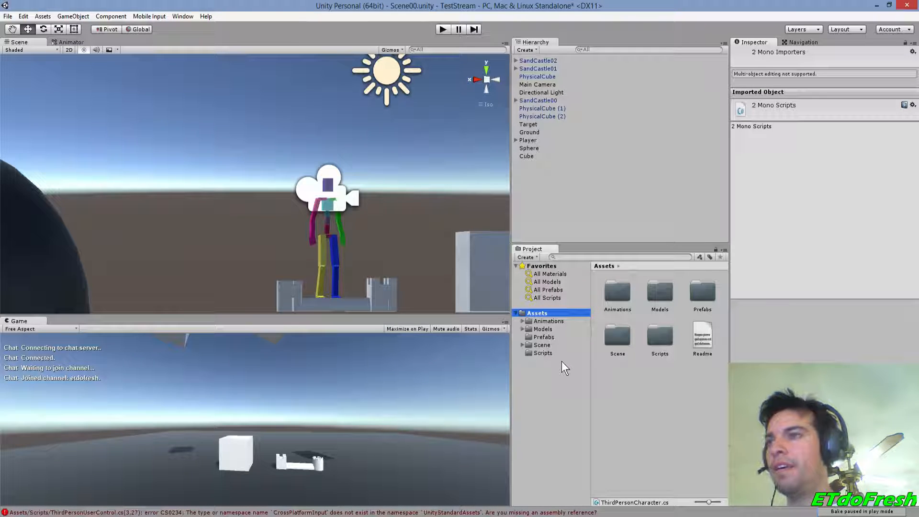
Check the Animations and Scripts folders, and open the console to examine the ThirdPersonUserControl.cs compile error
left_click(546, 321)
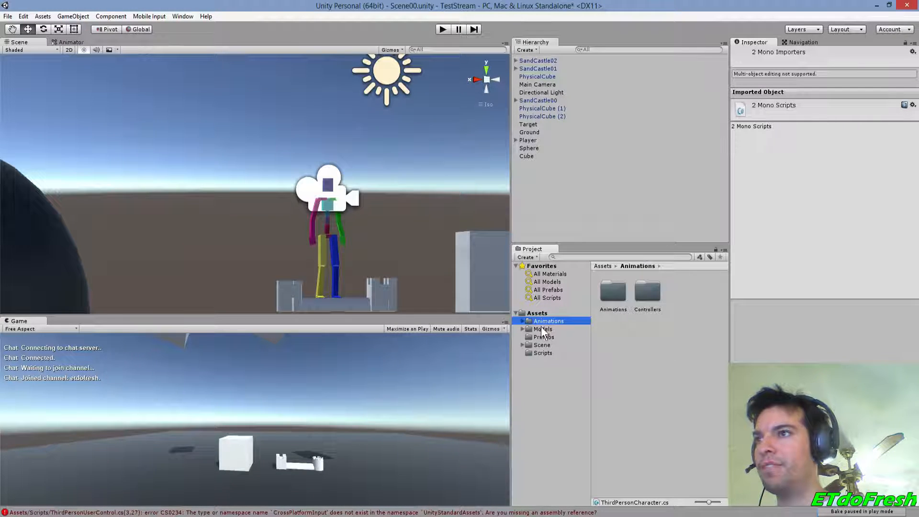
left_click(538, 352)
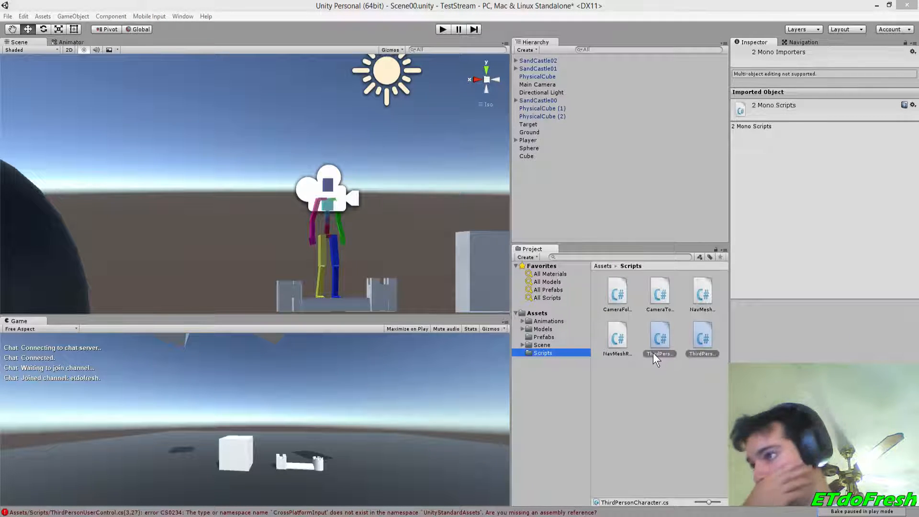
left_click(628, 369)
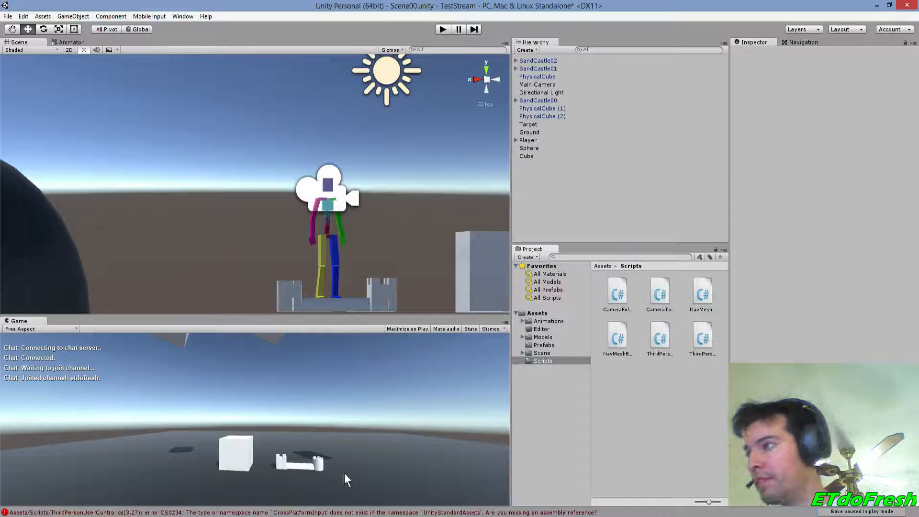
left_click(275, 513)
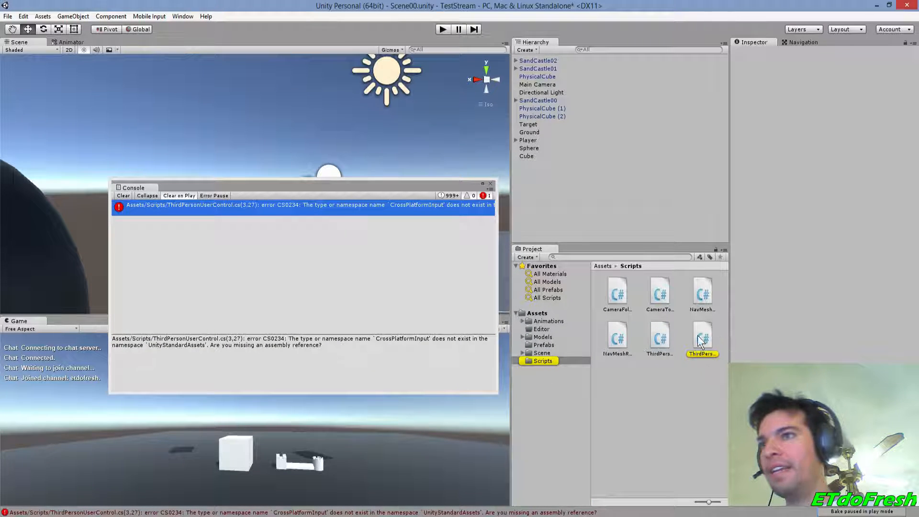
Close the console and open the ThirdPersonCharacter and ThirdPersonUserControl scripts in Visual Studio
left_click(490, 183)
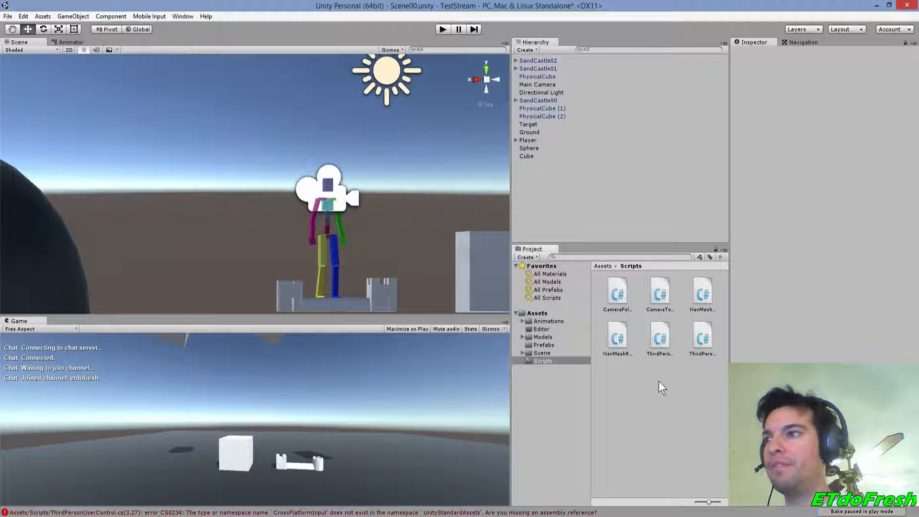
left_click(702, 339)
double_click(665, 334)
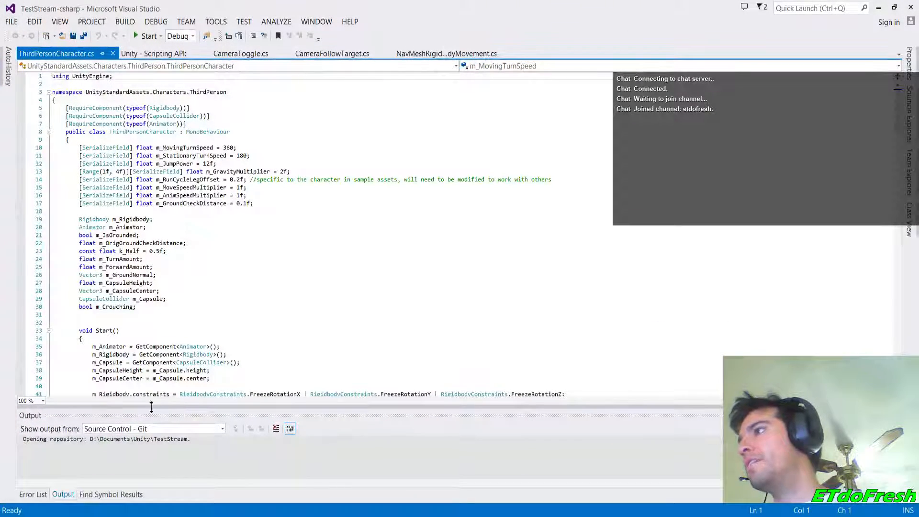
mouse_move(114, 516)
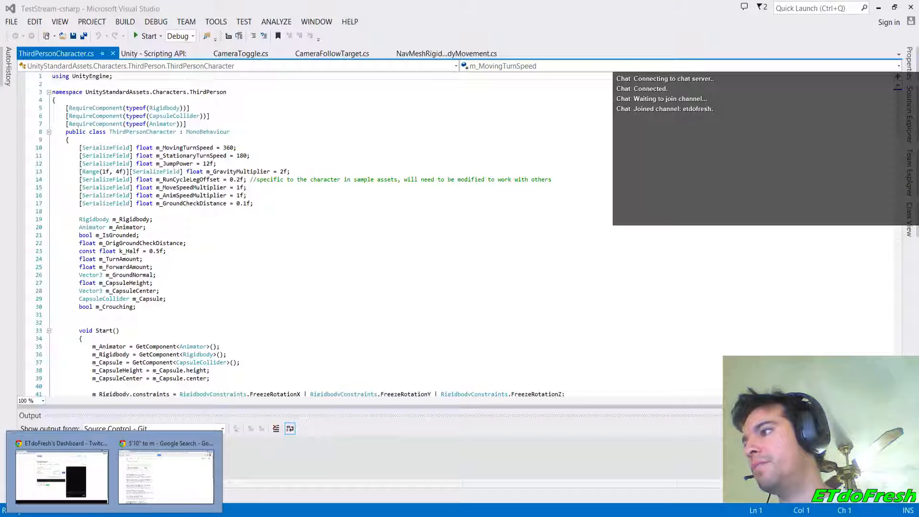
left_click(153, 516)
left_click(688, 338)
double_click(693, 335)
left_click(365, 252)
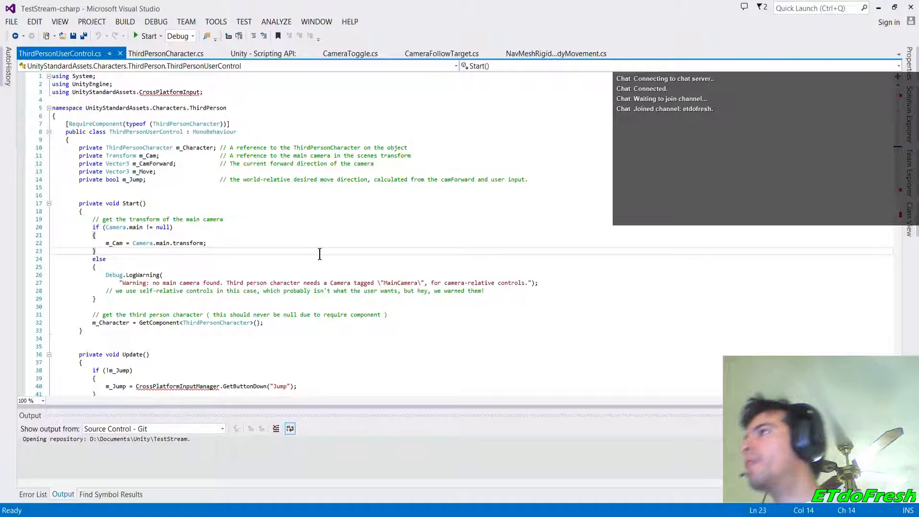
Read through ThirdPersonUserControl.cs to examine where the code depends on CrossPlatformInput
scroll(377, 256, "down", 2)
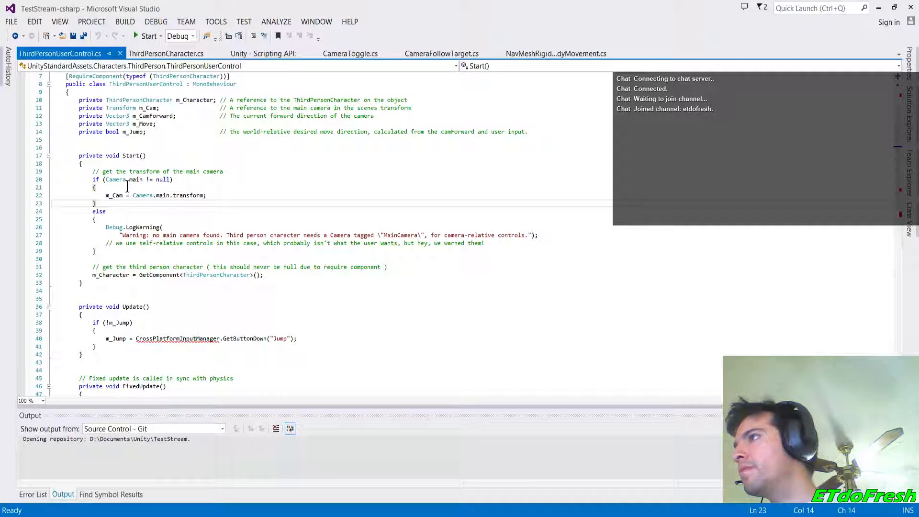
scroll(236, 233, "down", 2)
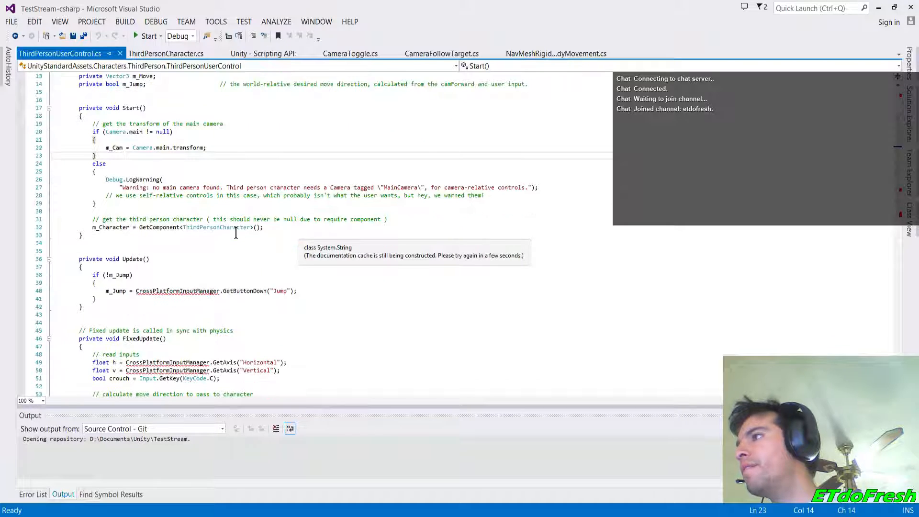
scroll(236, 233, "down", 2)
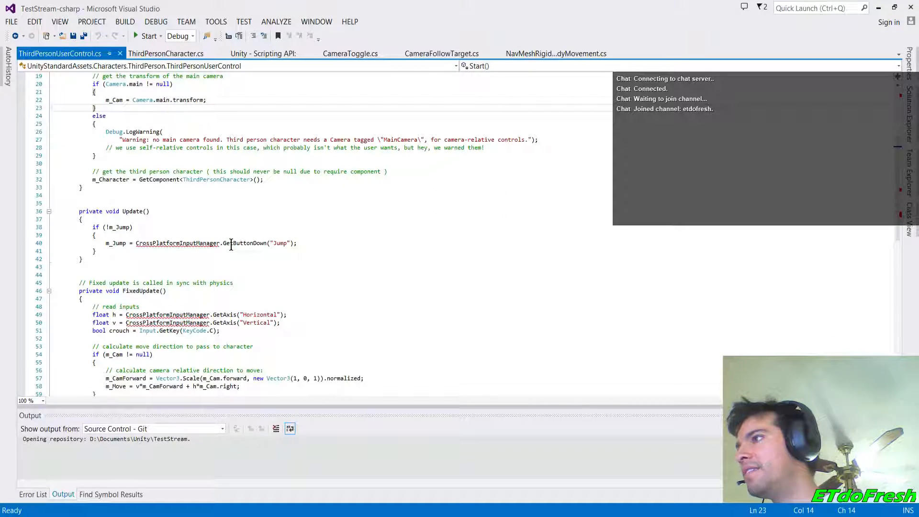
scroll(231, 245, "down", 3)
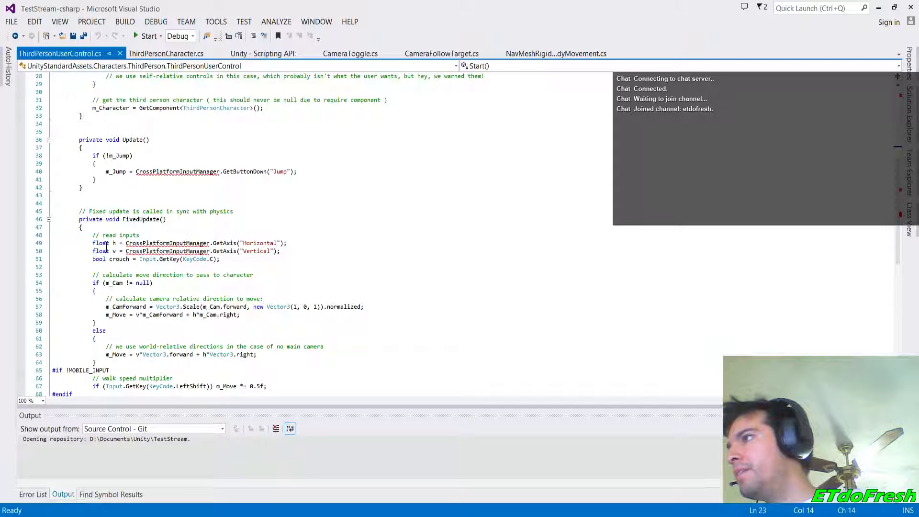
scroll(217, 316, "down", 1)
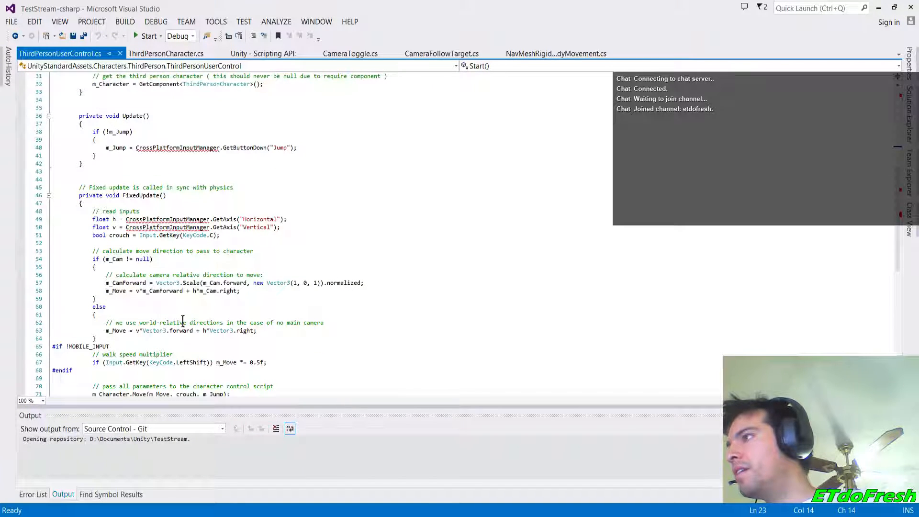
scroll(183, 320, "down", 2)
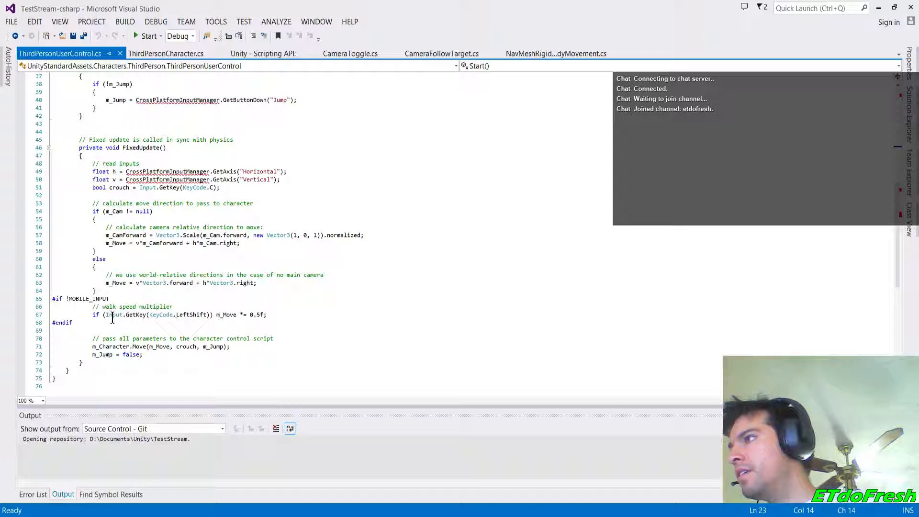
scroll(199, 319, "down", 1)
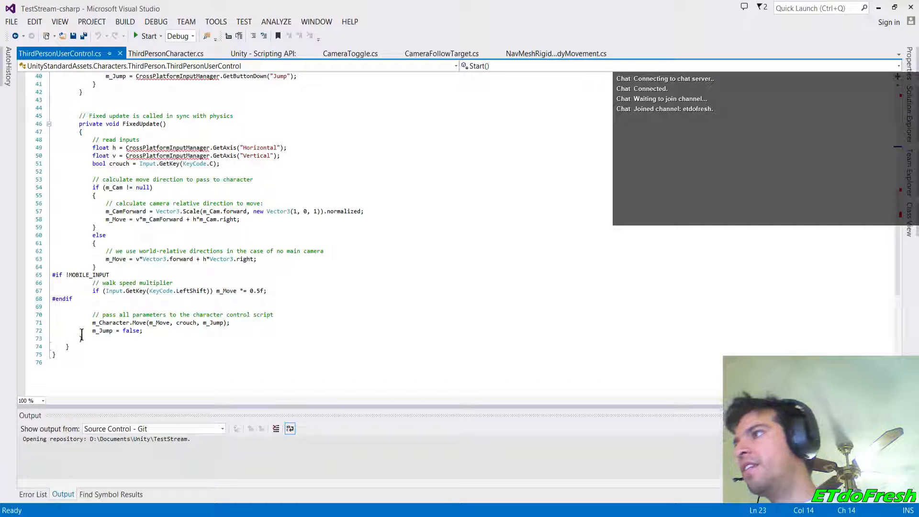
scroll(187, 310, "up", 5)
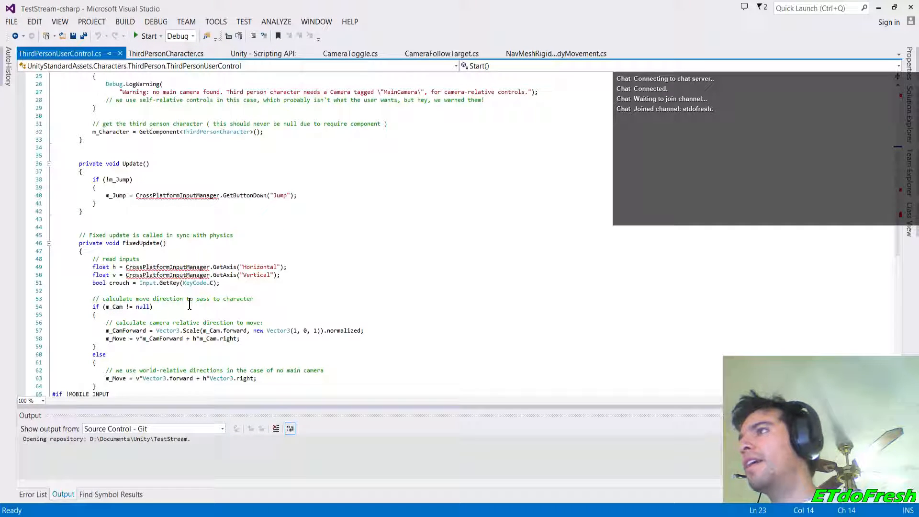
scroll(192, 301, "down", 3)
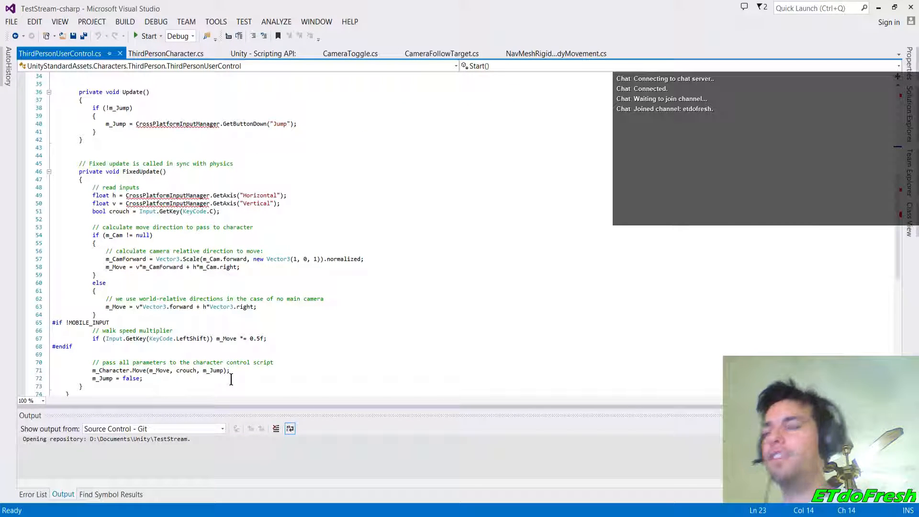
scroll(231, 379, "up", 9)
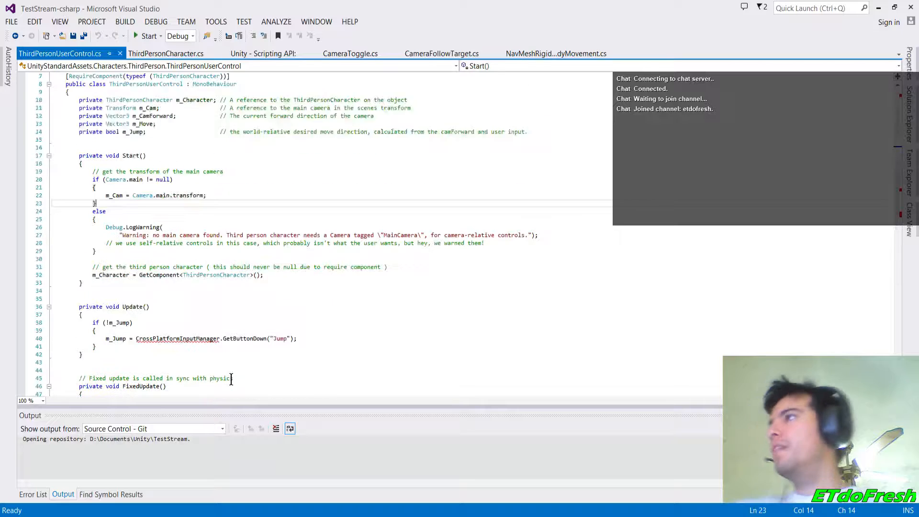
scroll(231, 379, "up", 2)
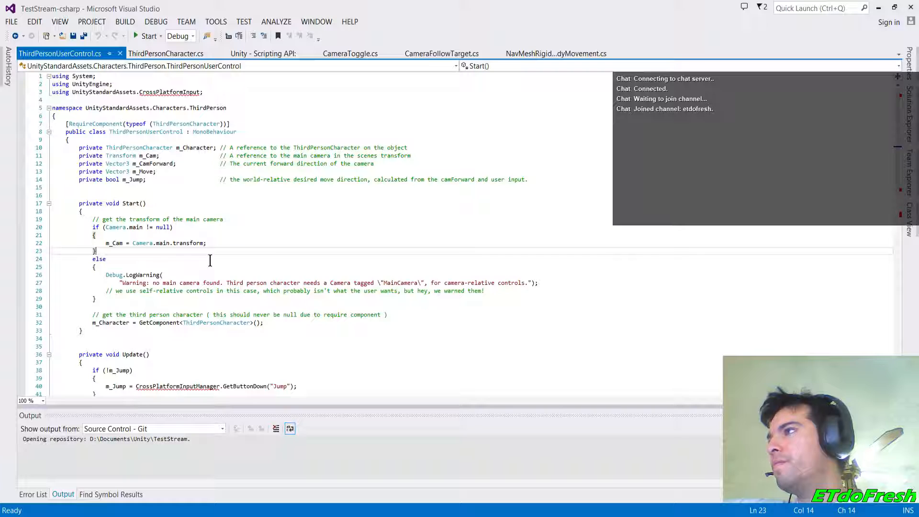
scroll(210, 260, "down", 20)
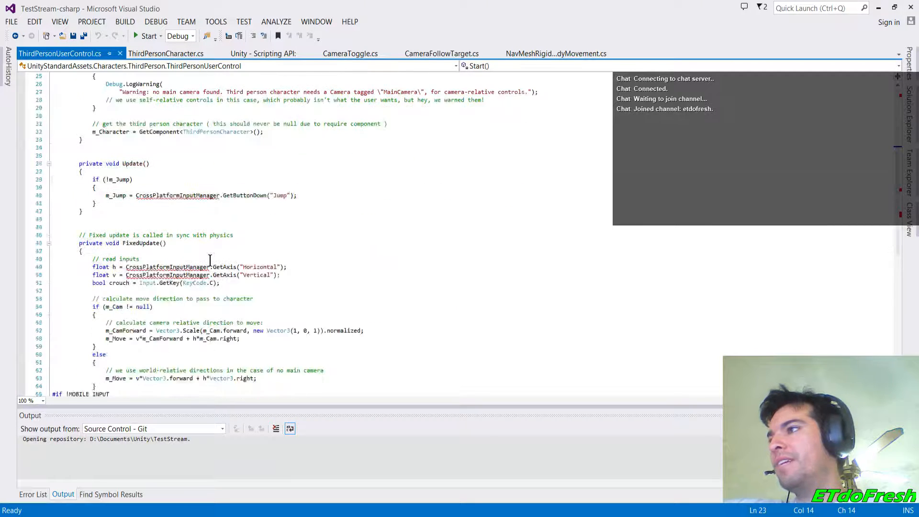
scroll(394, 238, "up", 15)
scroll(395, 239, "up", 4)
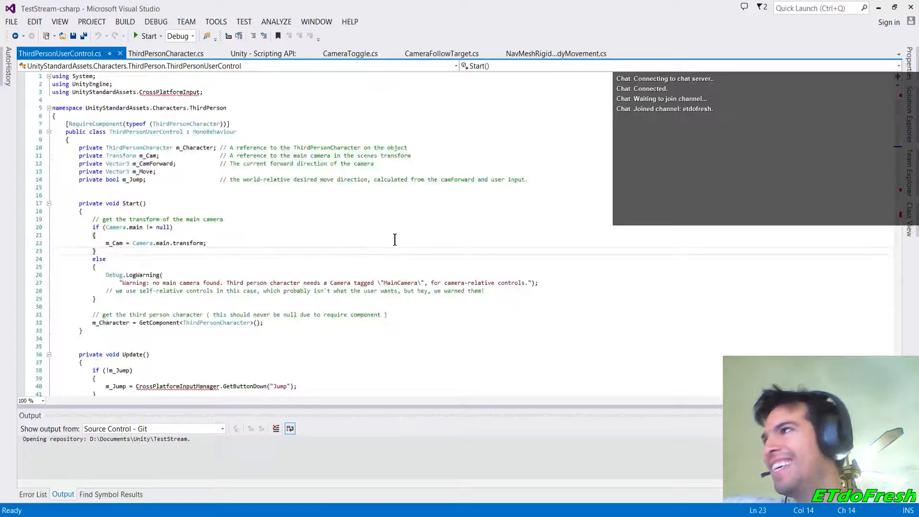
Close Visual Studio and delete both ThirdPerson scripts from the Scripts folder in Unity
left_click(909, 6)
left_click(664, 349)
left_click(710, 347, "ctrl")
key("Delete")
key("Return")
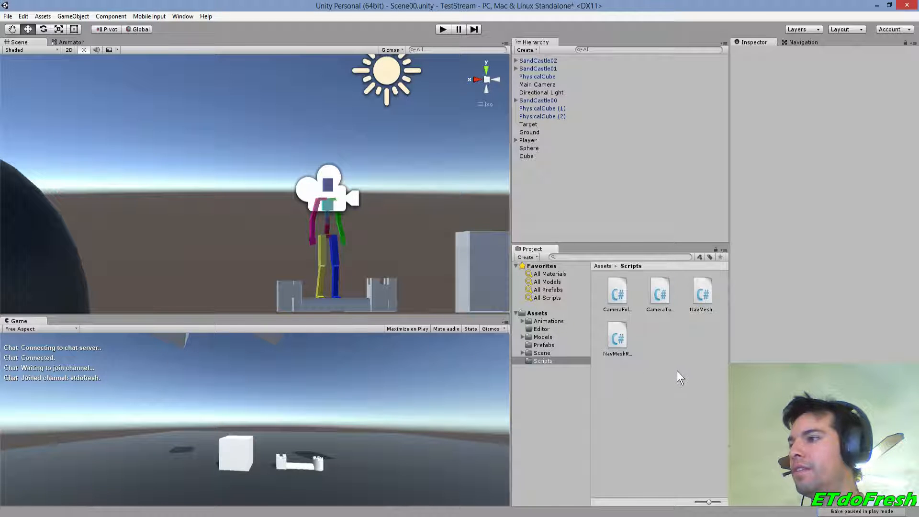
Run the scene and send the player to several spots on the ground to test its movement
left_click(442, 29)
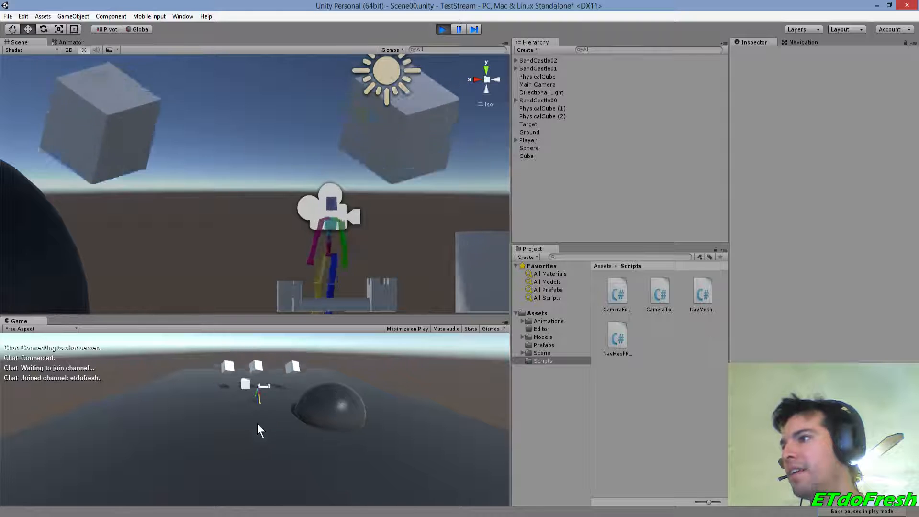
left_click(253, 440)
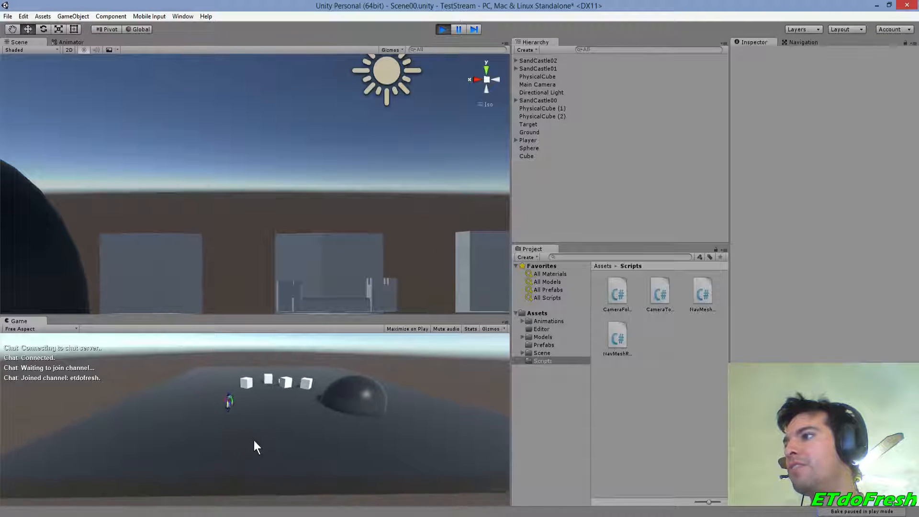
left_click(248, 392)
left_click(201, 406)
left_click(249, 397)
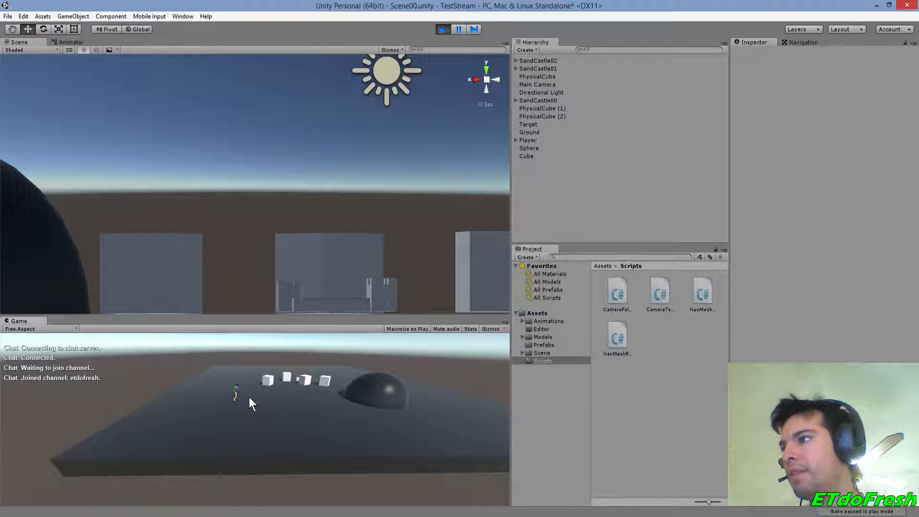
Toggle repeatedly between the camera views, move the player around again, and stop the game
key("c")
key("c")
key("c")
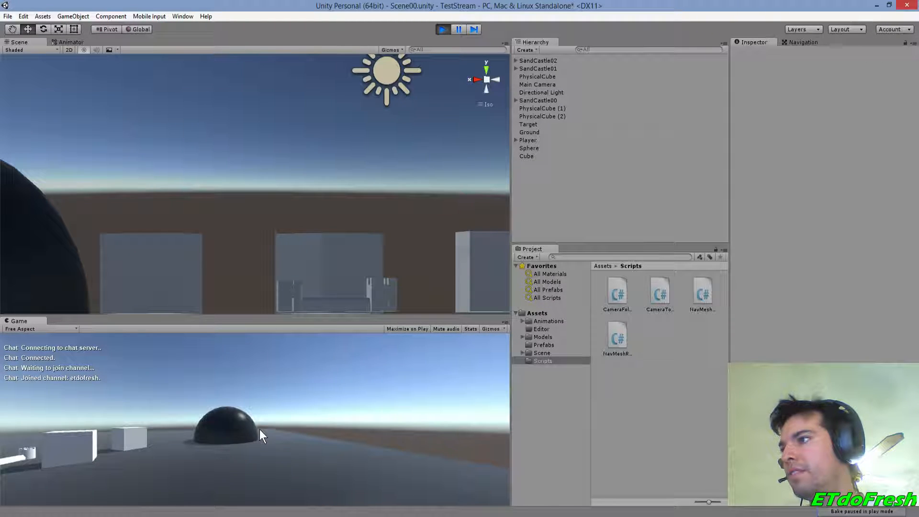
key("c")
key("c")
key("c")
key("c")
key("c")
key("c")
key("c")
left_click(300, 403)
left_click(248, 394)
left_click(277, 397)
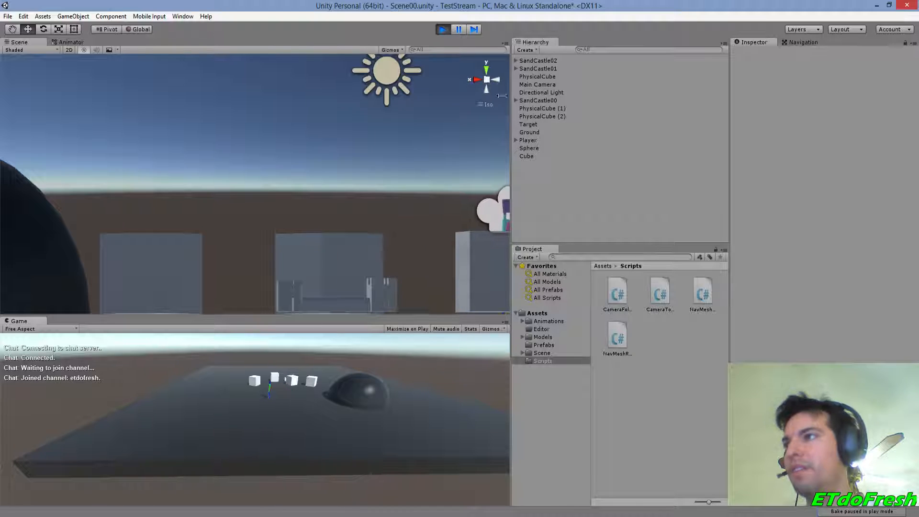
left_click(445, 30)
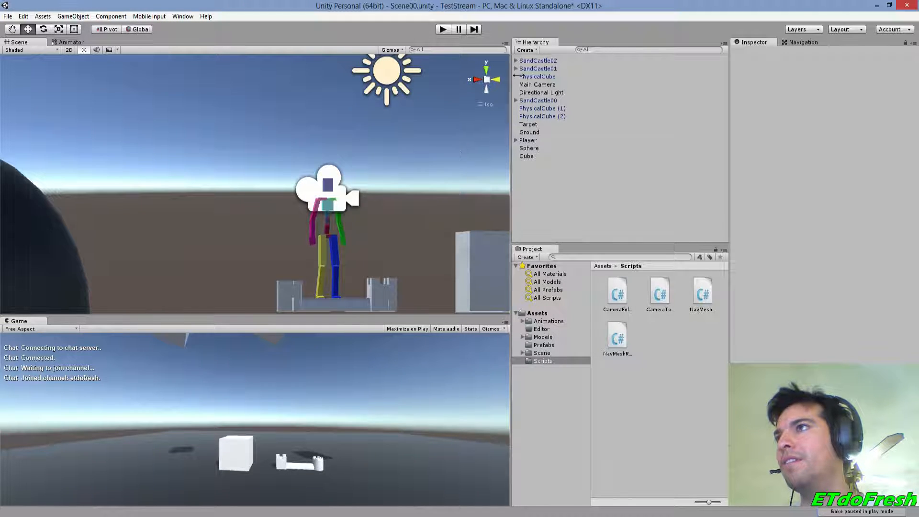
Open the nested Animations folder, show its assets as a list, and widen the Scene and Game views
left_click(547, 321)
left_click(617, 287)
double_click(617, 285)
left_click(653, 294)
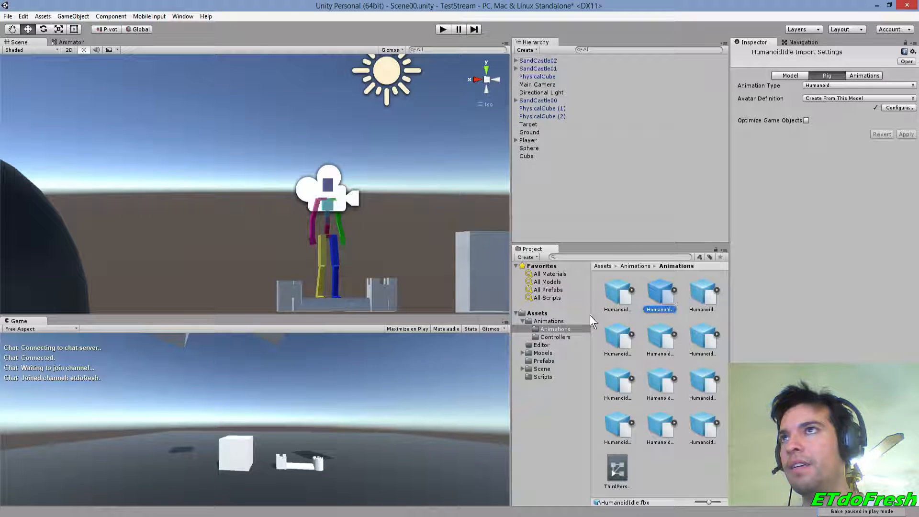
left_click_drag(709, 501, 696, 501)
left_click(509, 302)
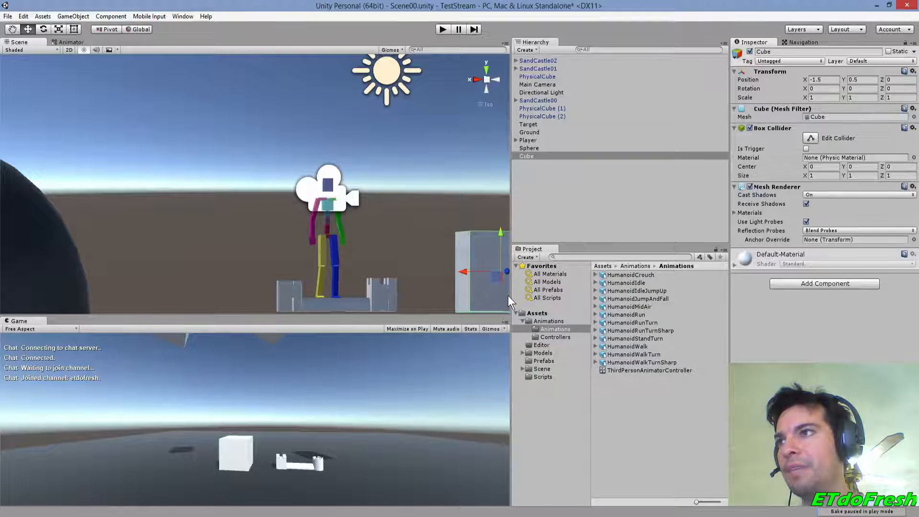
left_click_drag(511, 303, 545, 310)
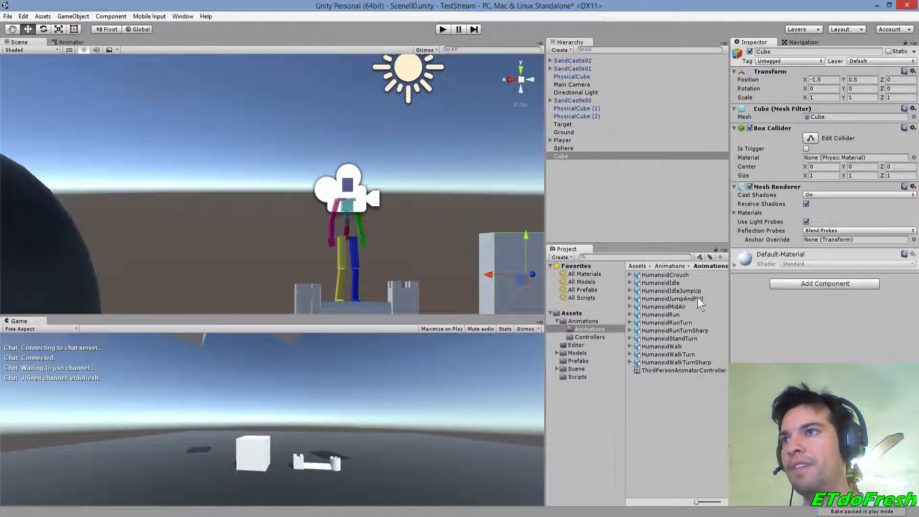
Show the HumanoidRun clip's animation import settings and choose Base Human as its preview model
left_click(669, 280)
left_click(670, 315)
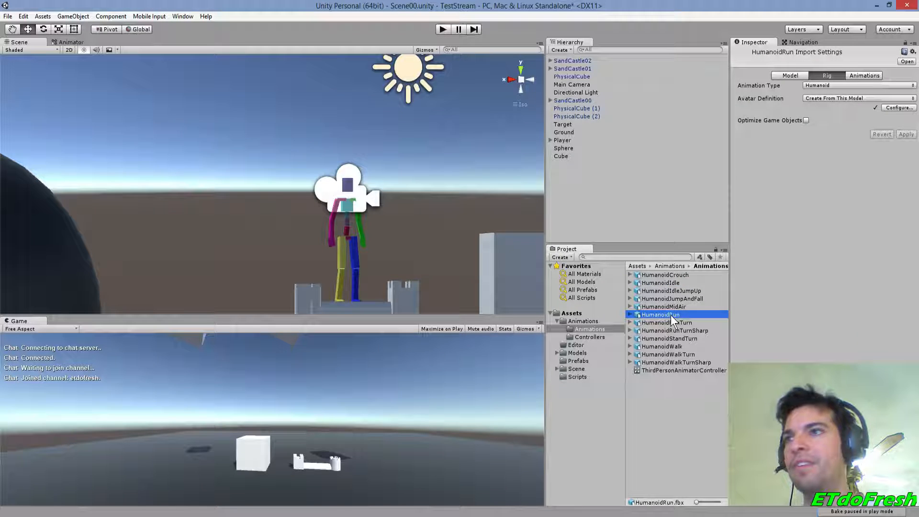
left_click(862, 75)
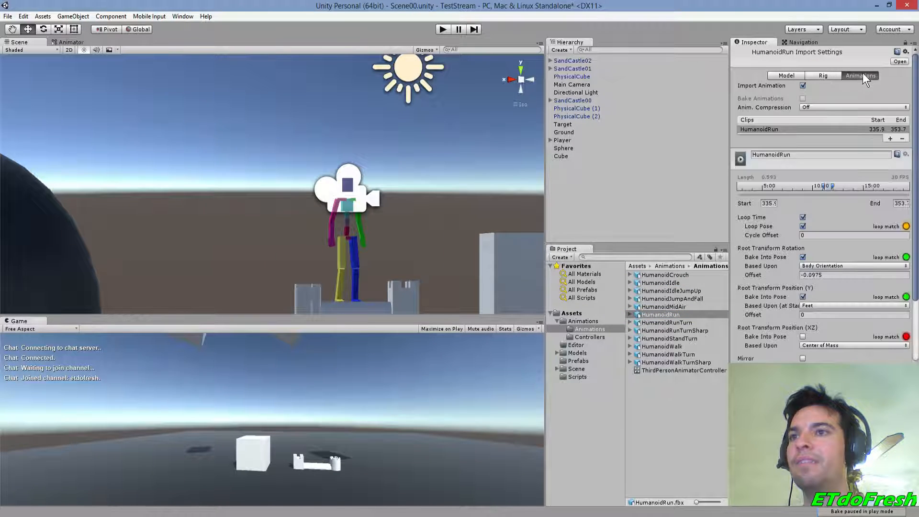
scroll(807, 283, "down", 3)
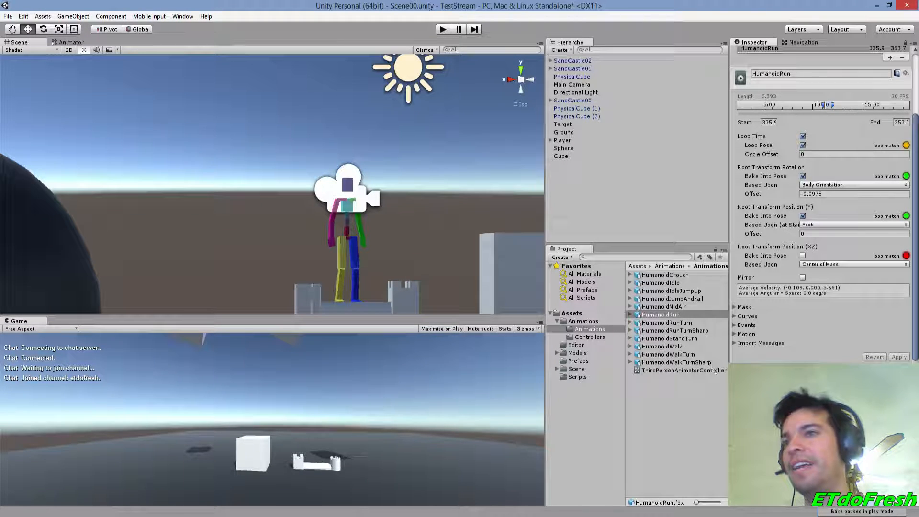
left_click(913, 501)
left_click(892, 506)
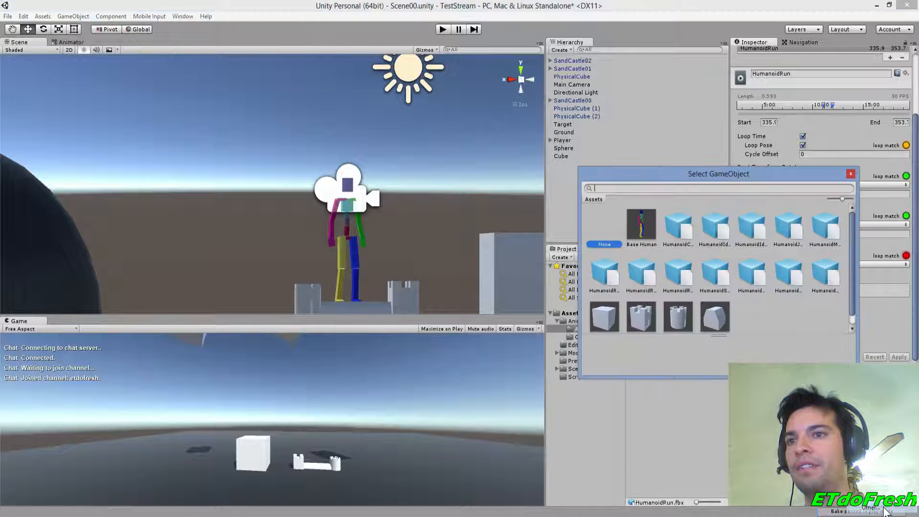
double_click(639, 222)
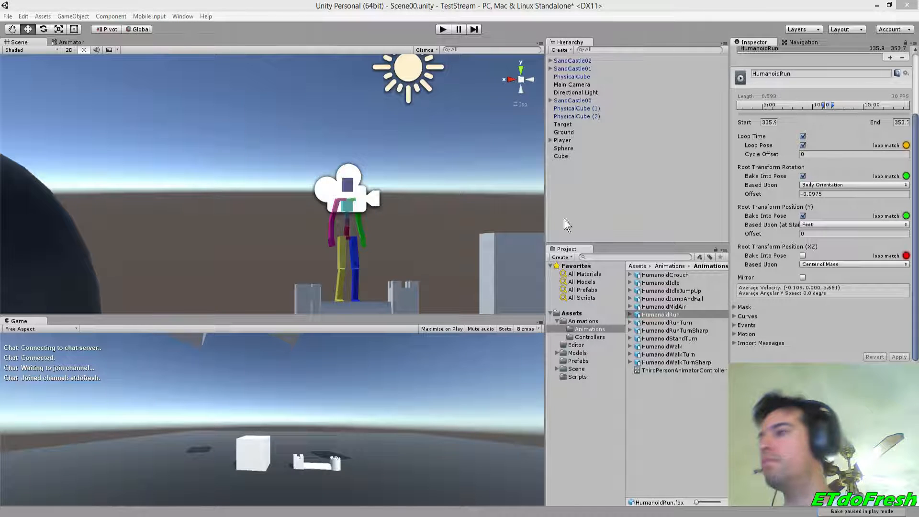
Switch to 3ds Max and close it, saving the changes to SandCastle02.max
left_click(276, 515)
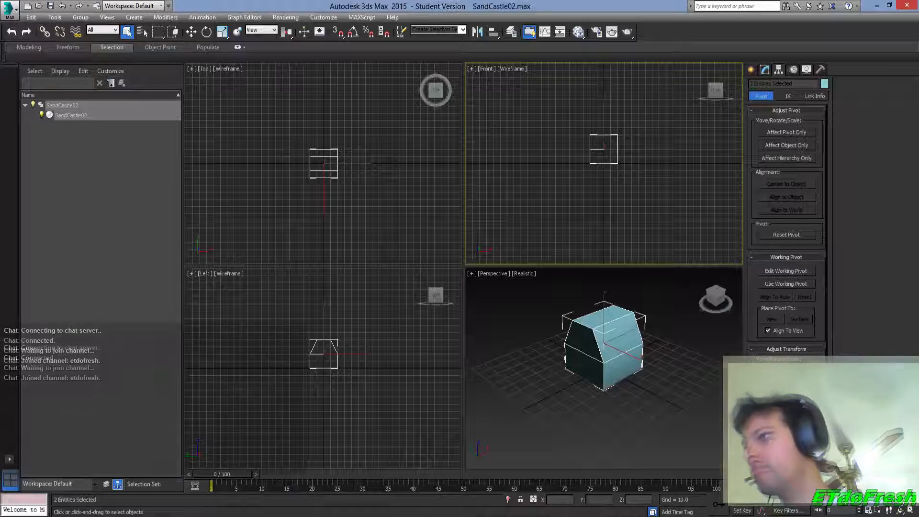
left_click(906, 6)
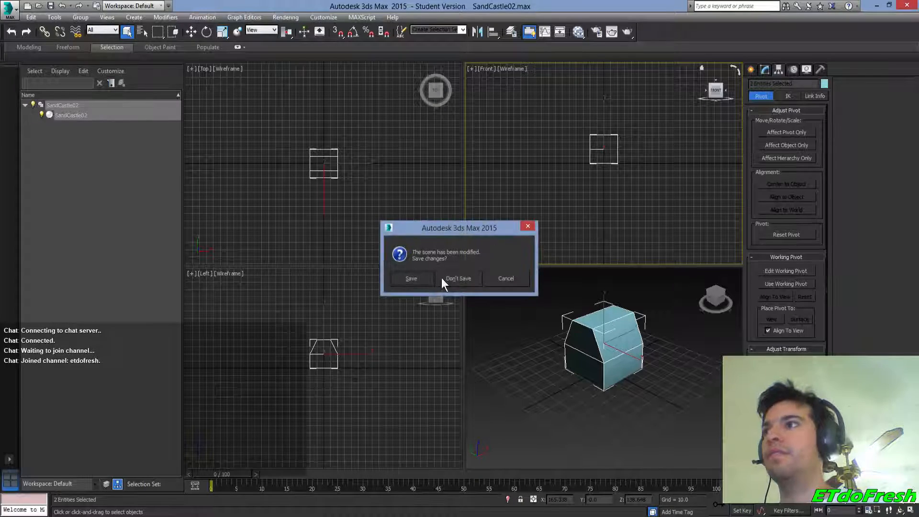
left_click(415, 279)
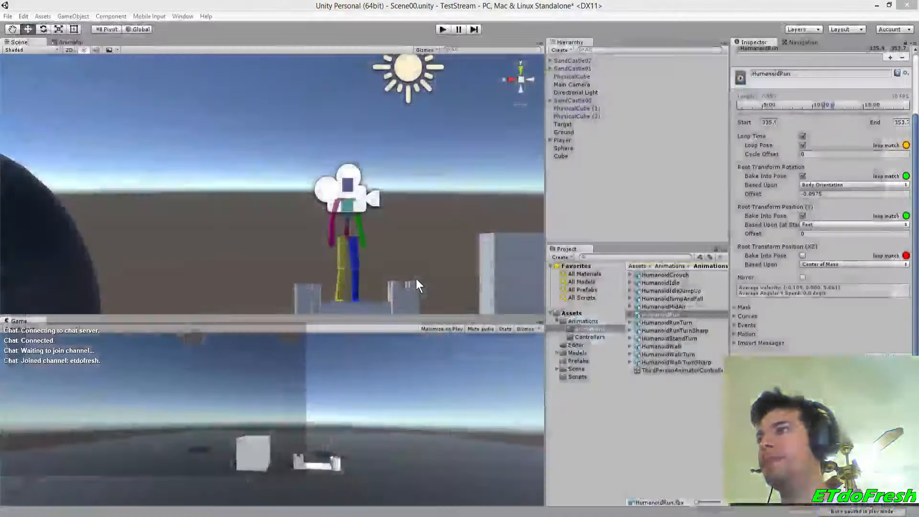
Save the current Scene00 scene
left_click(23, 16)
mouse_move(7, 17)
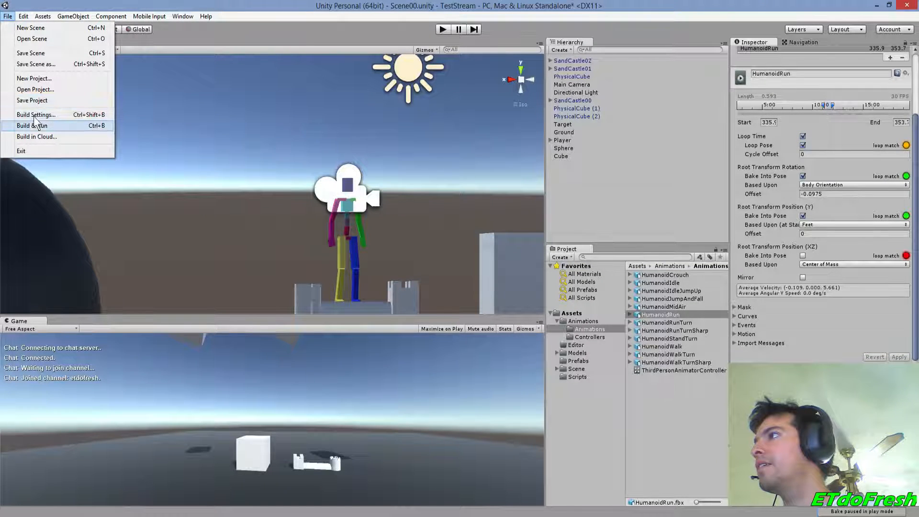
left_click(32, 54)
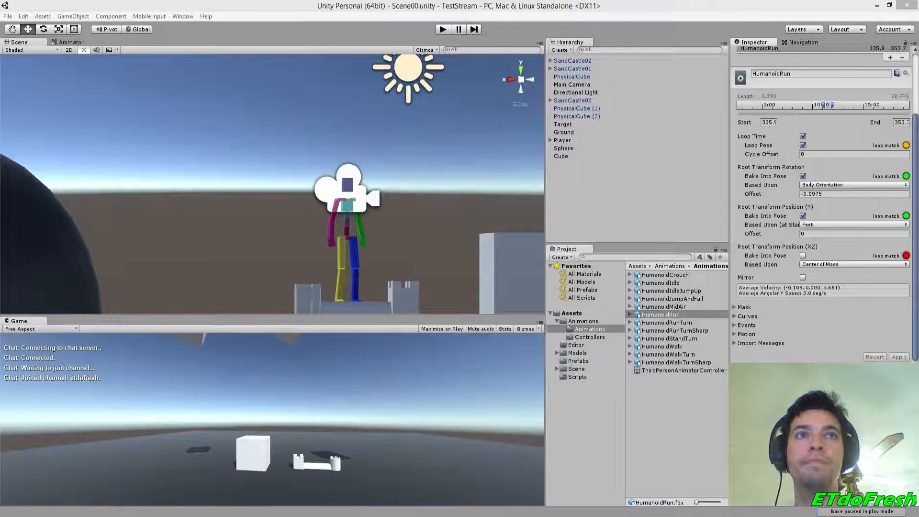
Switch to Visual Studio and reload all externally modified files of the TestStream-csharp solution
key("alt+Tab")
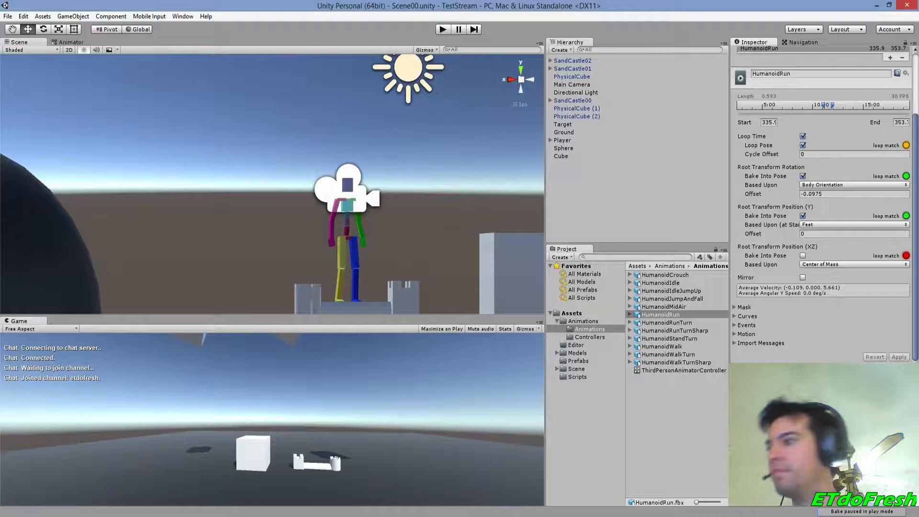
key("alt+Tab")
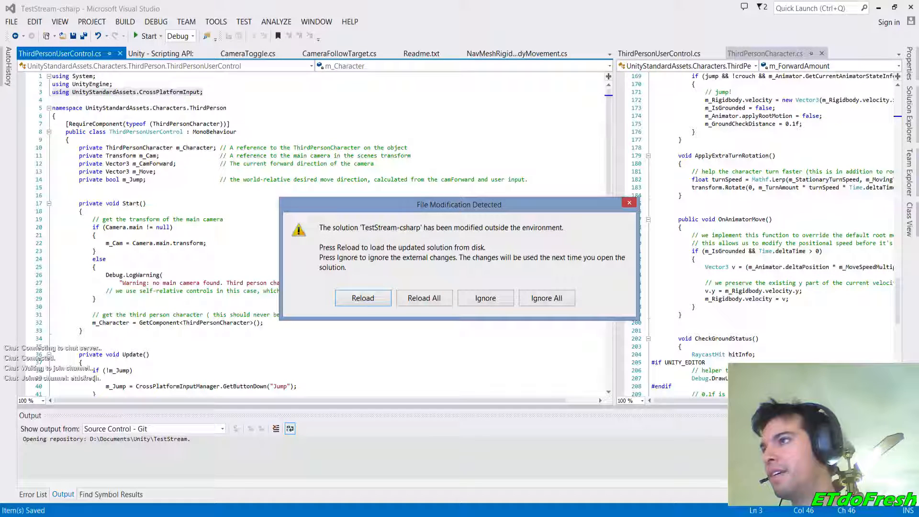
left_click(438, 297)
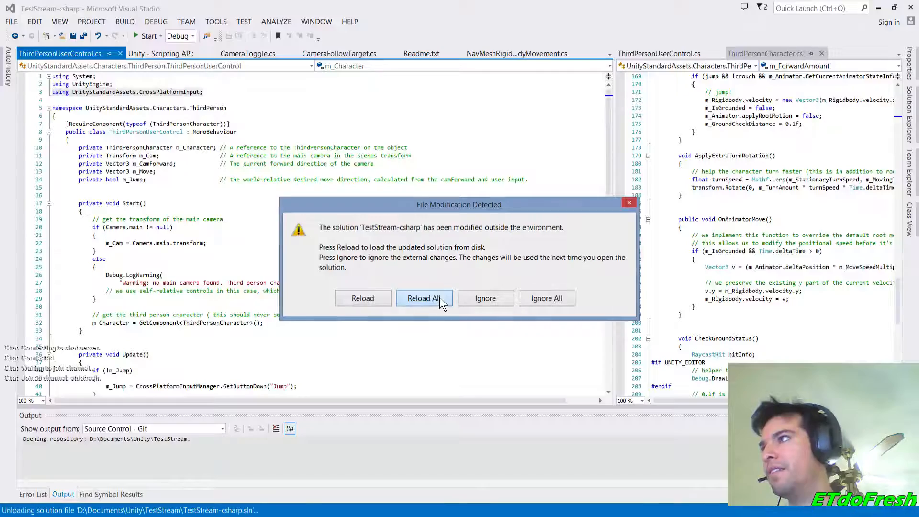
left_click(421, 297)
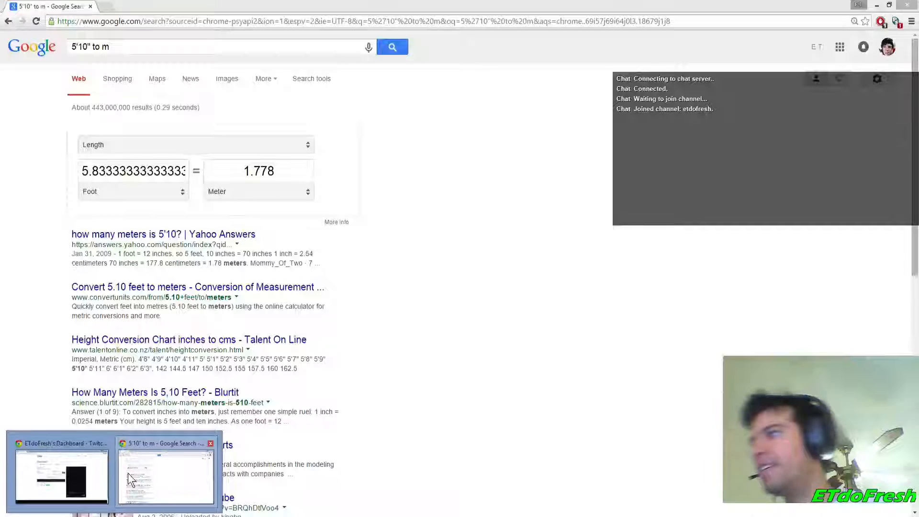
Switch to the Chrome window with the Google results and search for "unity vs tools"
left_click(128, 473)
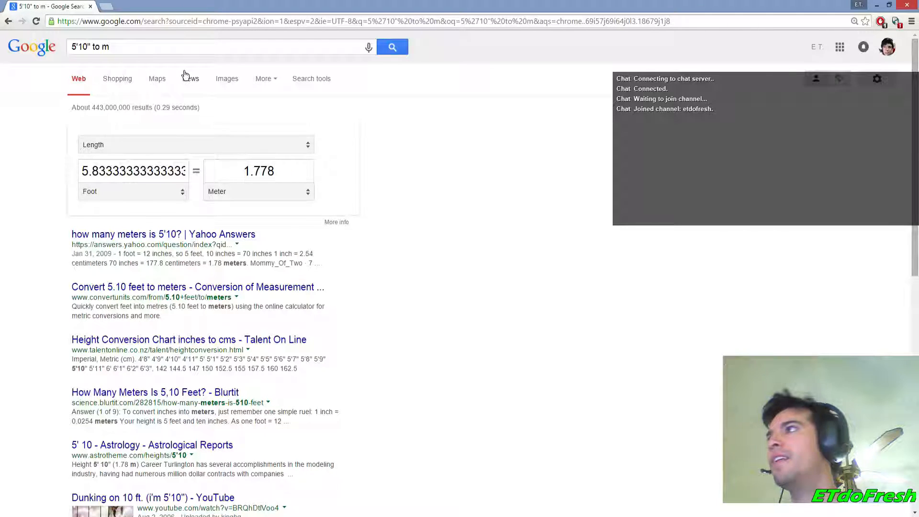
left_click(162, 45)
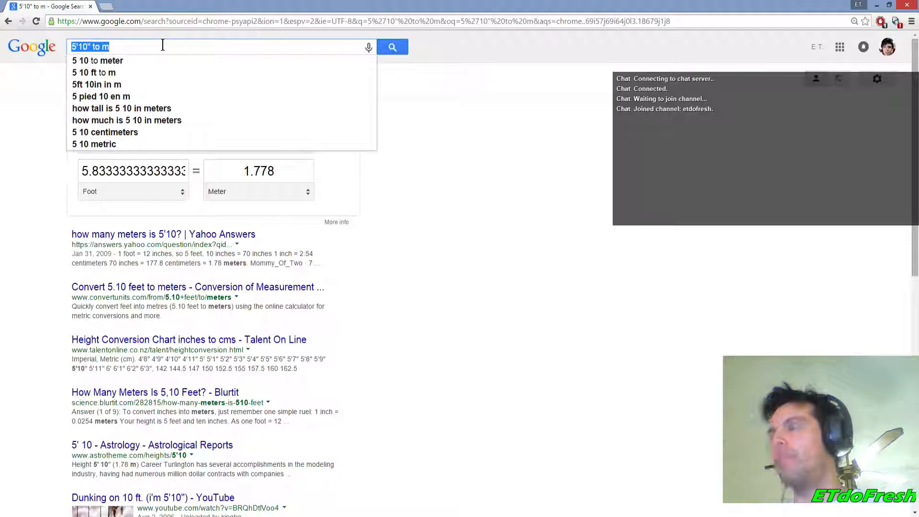
type("unity vs ")
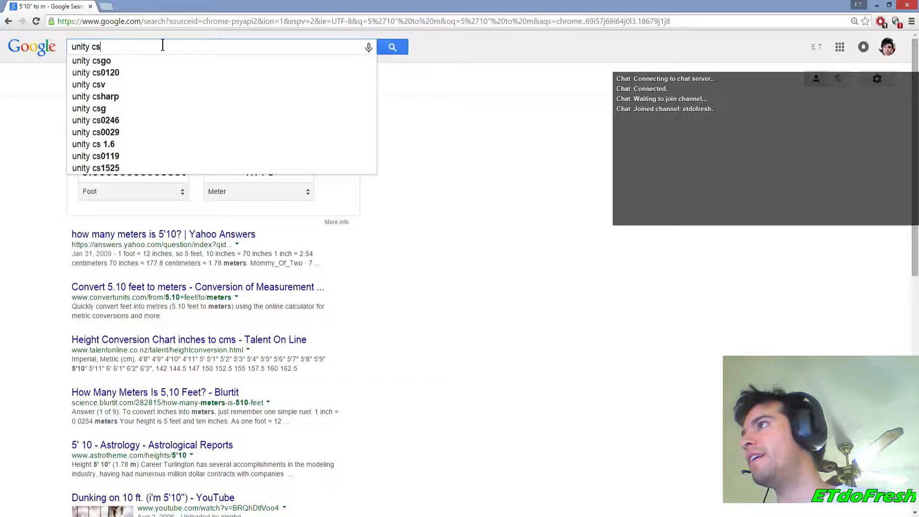
type("to")
key("Down")
key("Return")
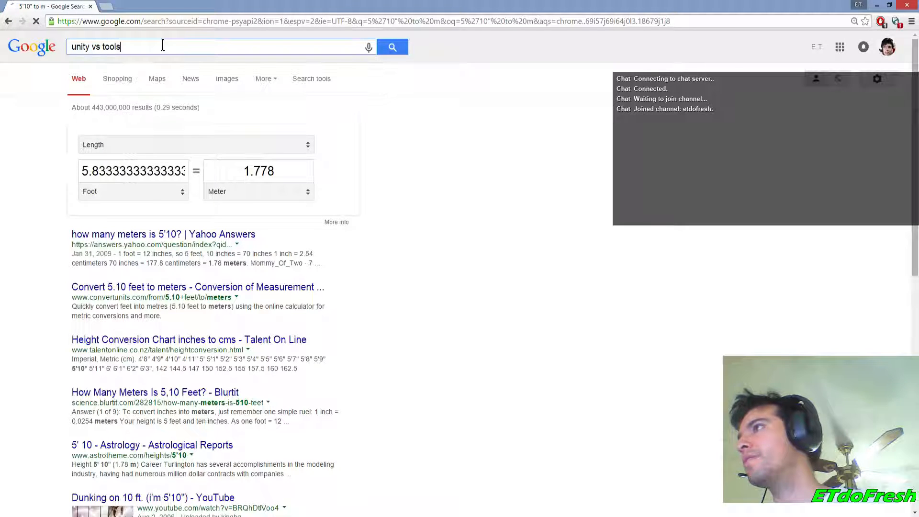
Download the free VS Tools for Unity from the Visual Studio site, accept its license agreement, and start the installation
left_click(148, 130)
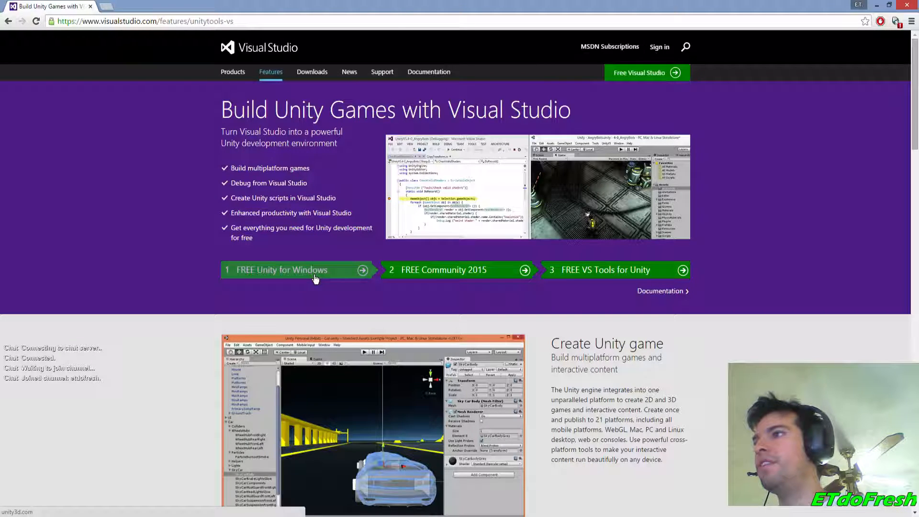
left_click(620, 271)
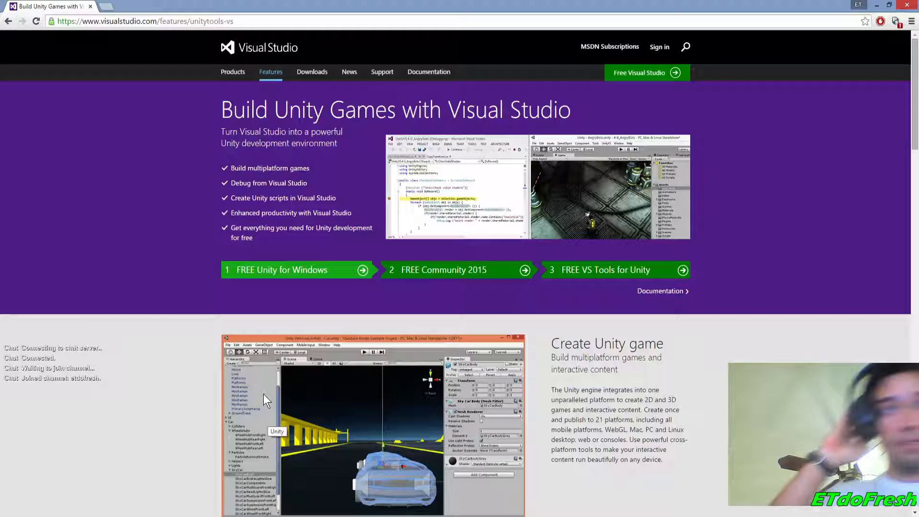
left_click(501, 340)
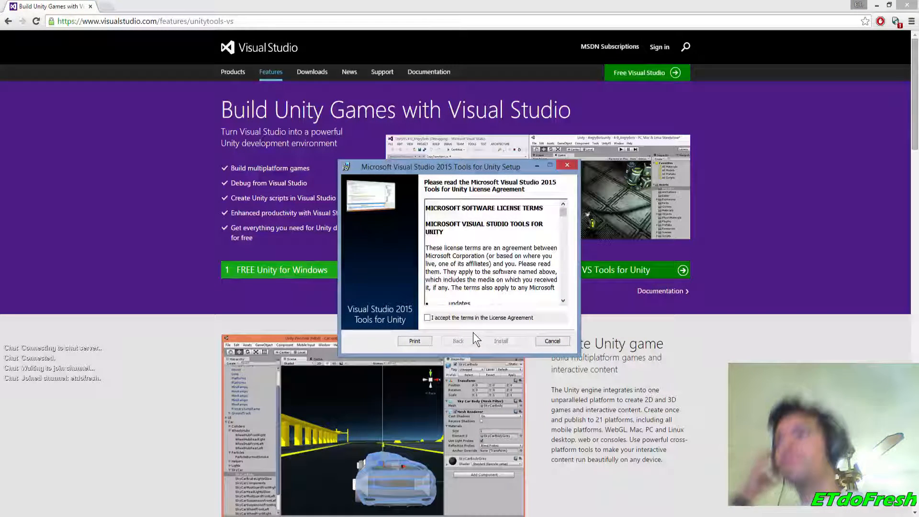
left_click(478, 317)
left_click(490, 340)
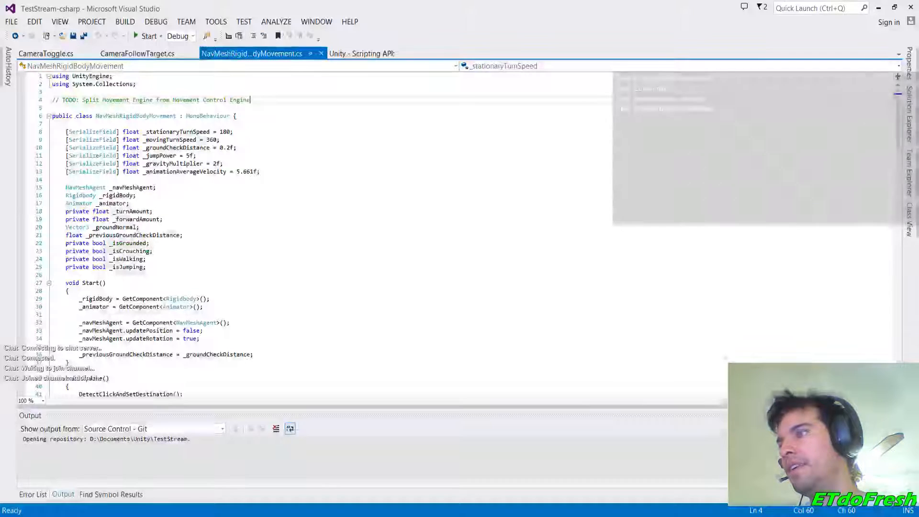
Close the running Visual Studio and Unity windows while the tools install, and finish the setup wizard
right_click(248, 515)
left_click(253, 499)
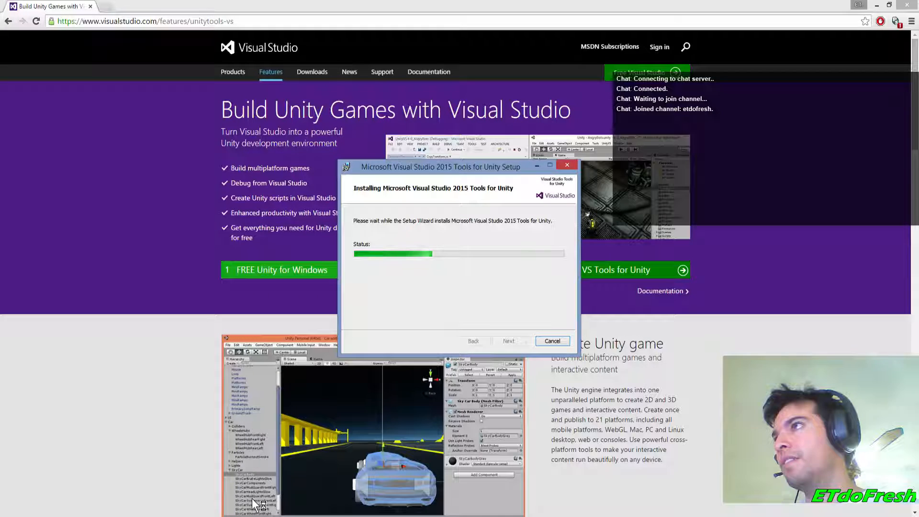
right_click(128, 515)
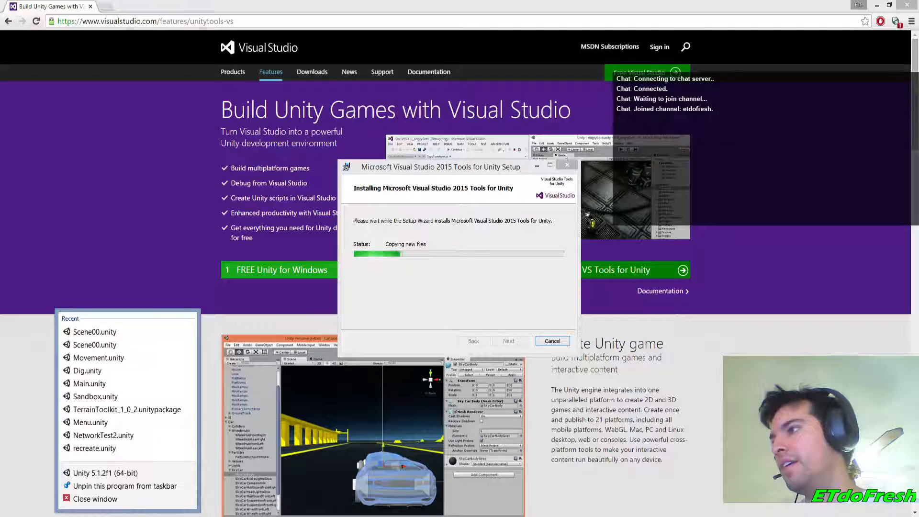
left_click(132, 495)
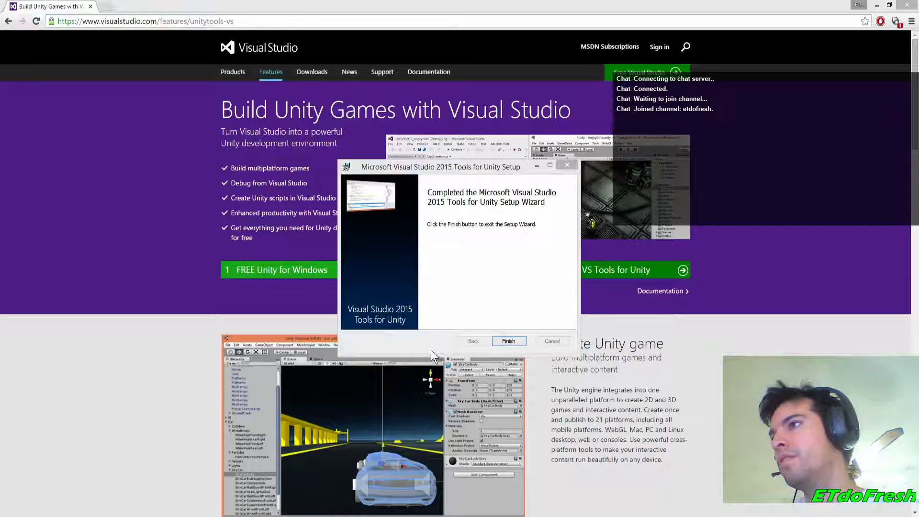
left_click(506, 338)
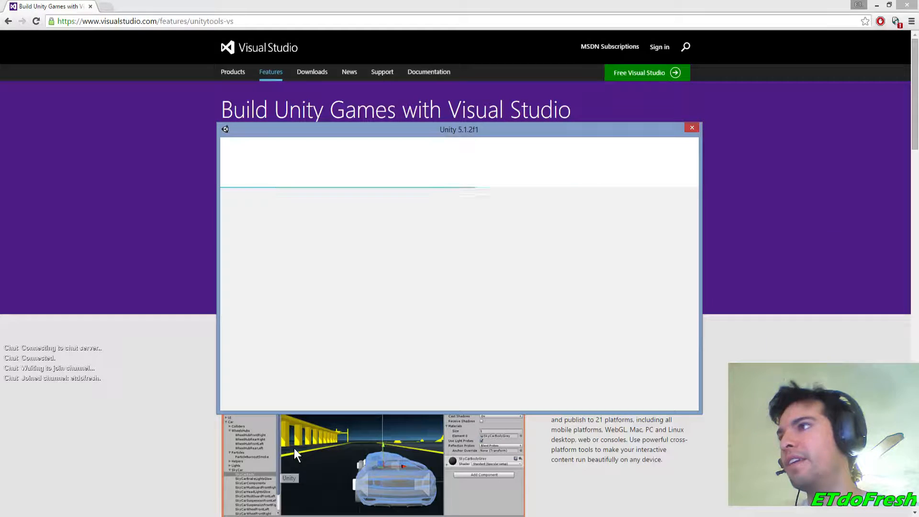
Reopen the TestStream project in Unity and open the CameraFollowTarget script from the Scripts folder
left_click(277, 207)
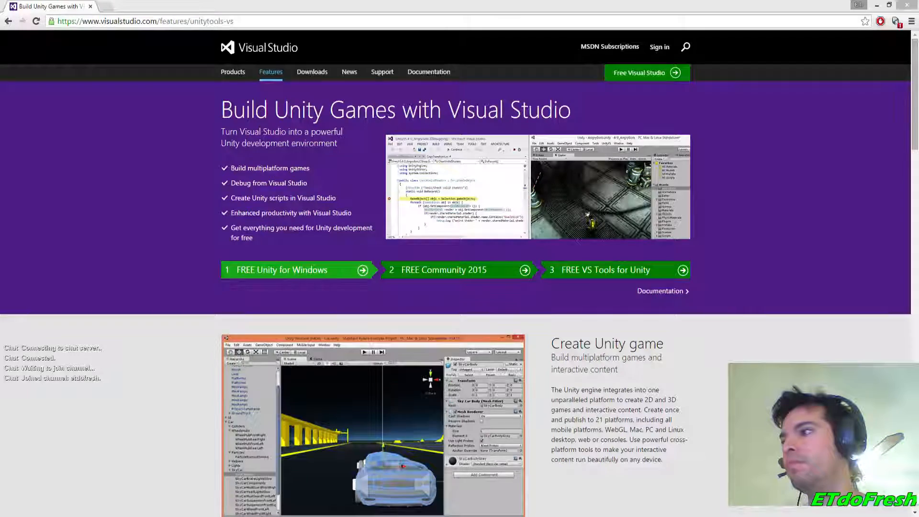
left_click(217, 515)
left_click(578, 377)
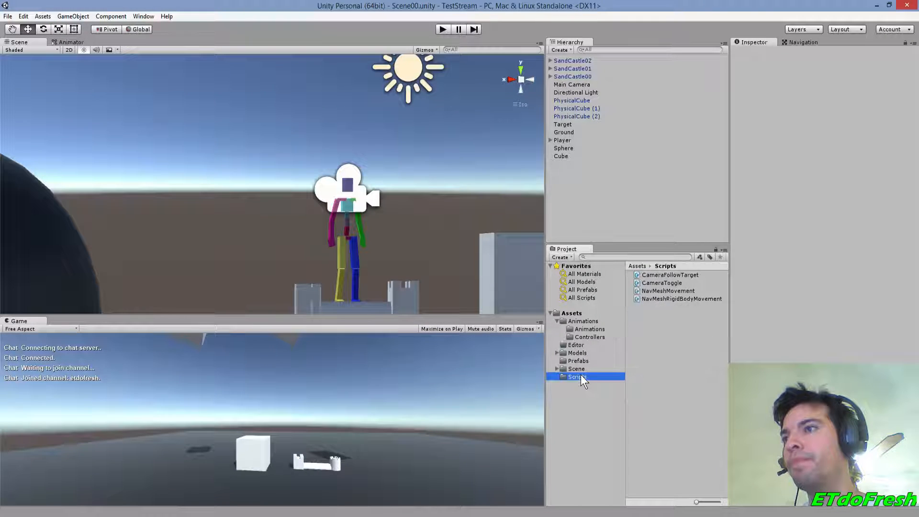
double_click(666, 275)
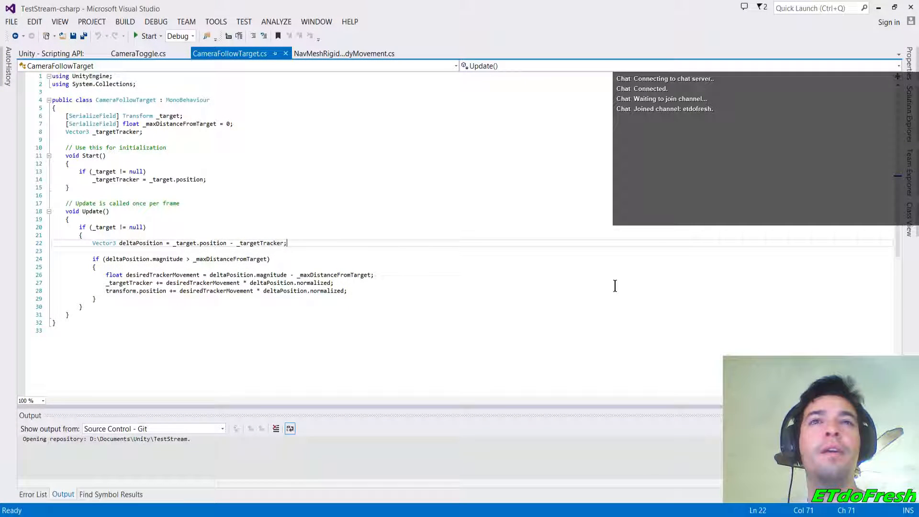
Set a breakpoint on the _targetTracker assignment in Start(), and briefly run and stop the game in Unity
left_click(23, 180)
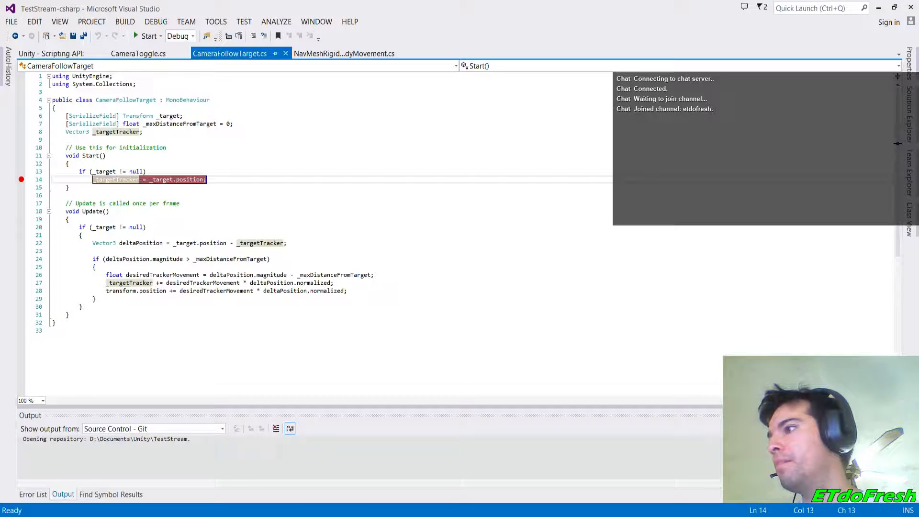
key("alt+Tab")
left_click(441, 28)
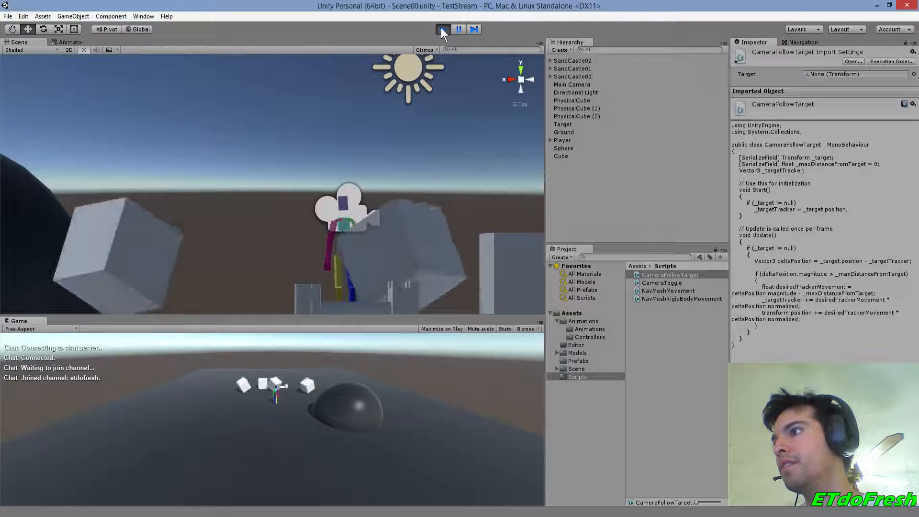
left_click(440, 28)
Try to start debugging from Visual Studio, dismiss the dialog, and remove the breakpoint on line 14
key("alt+Tab")
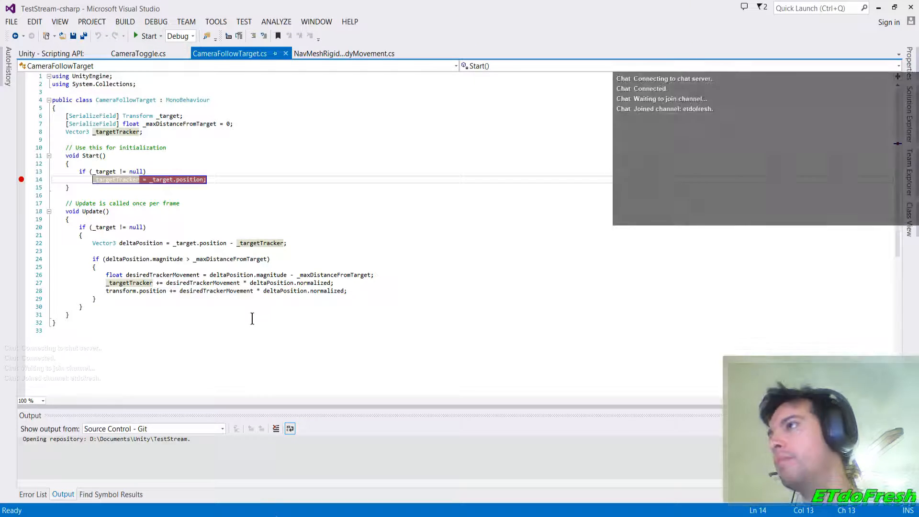
left_click(149, 36)
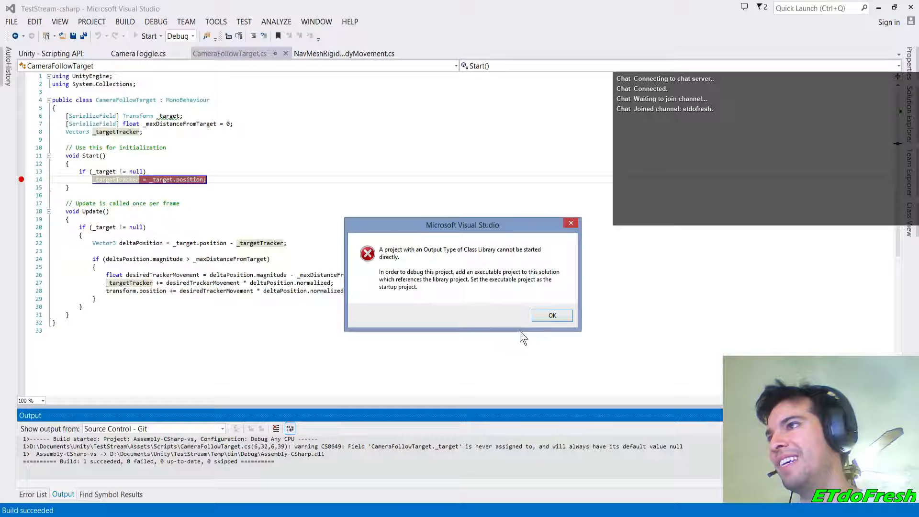
left_click(551, 315)
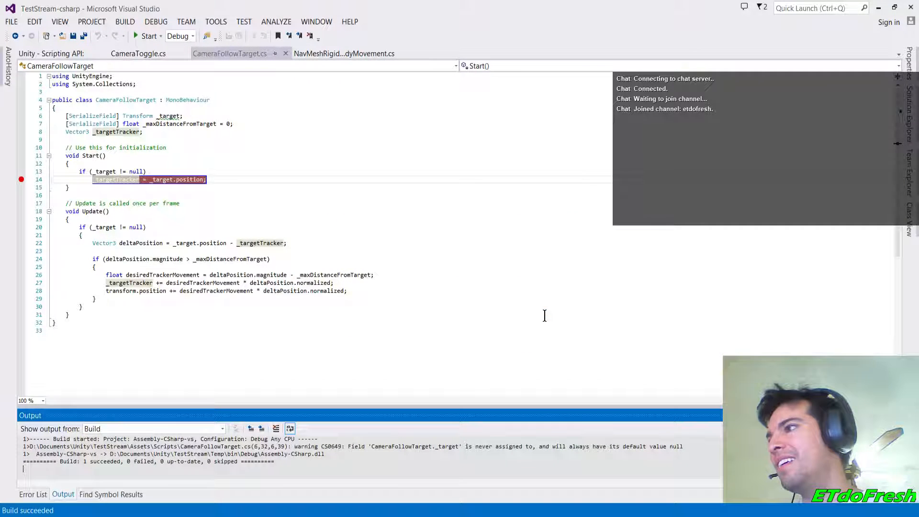
left_click(21, 179)
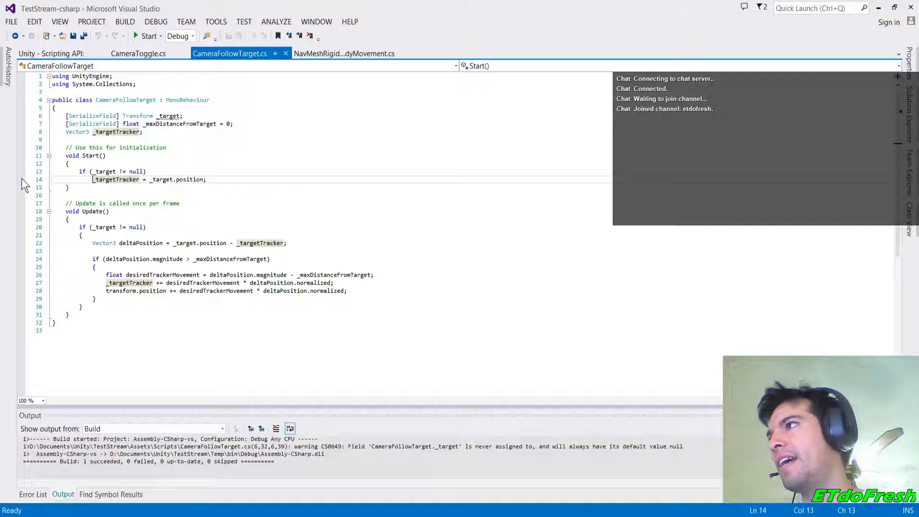
Close Visual Studio, return to Unity, and open the Readme file from the Assets folder
left_click(220, 21)
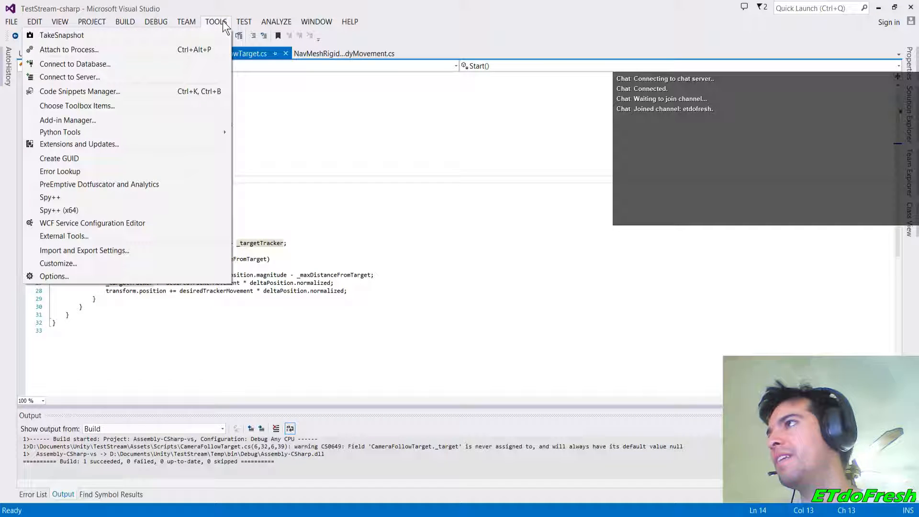
left_click(223, 23)
left_click(909, 8)
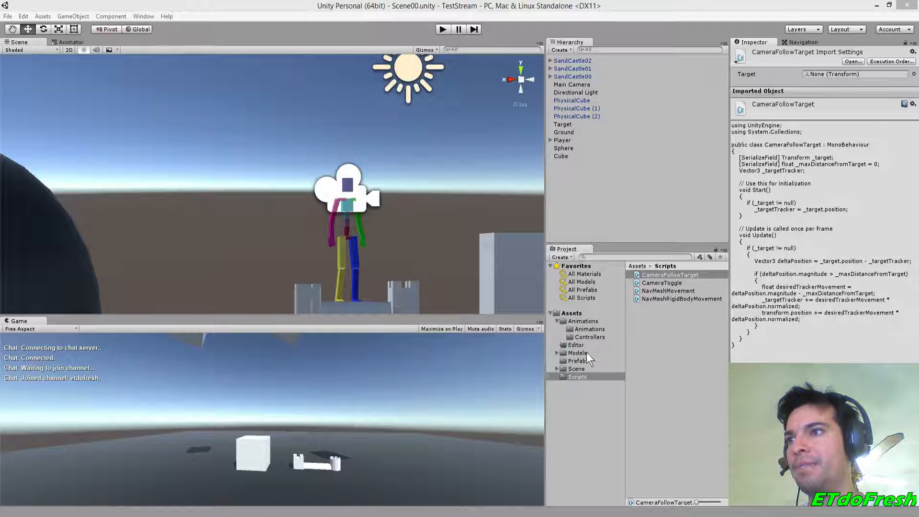
left_click(570, 314)
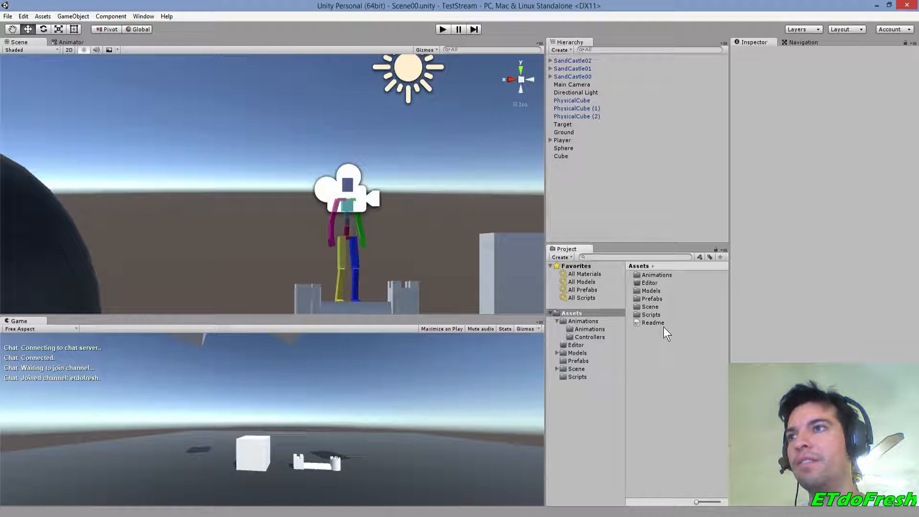
double_click(654, 323)
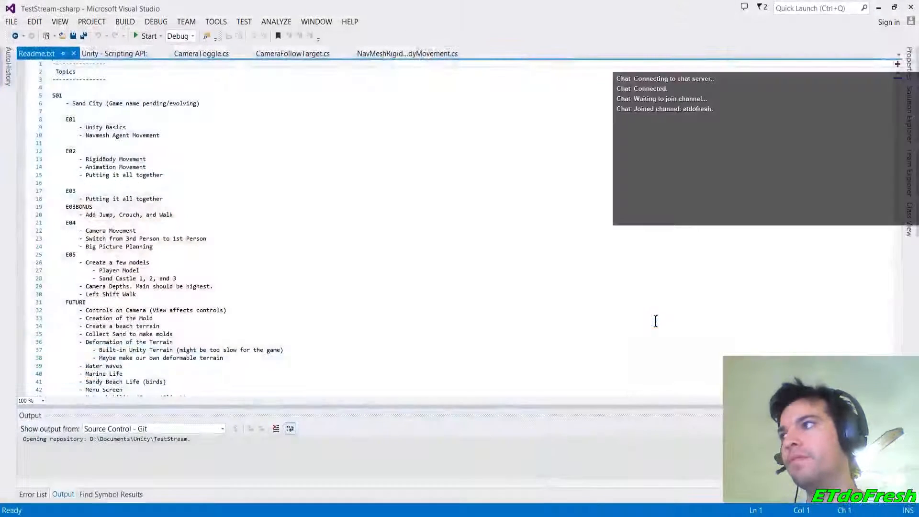
Insert an E06 heading below the Sand Castle 1, 2, and 3 line, directly above the Camera Depths topic
left_click(120, 286)
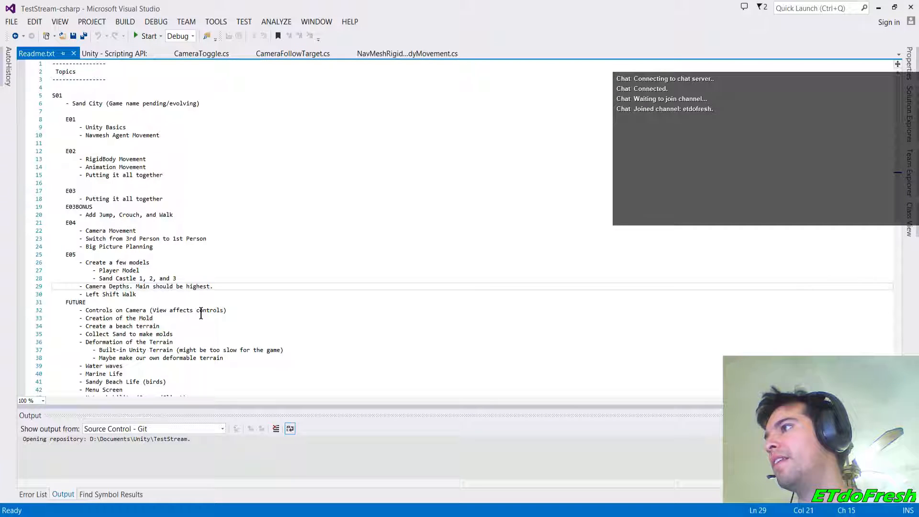
key("Up")
key("End")
key("Return")
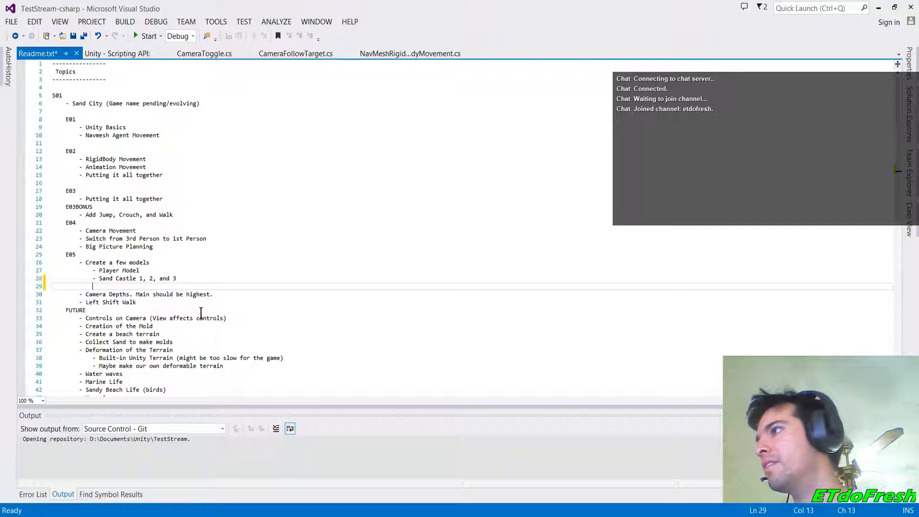
type("E")
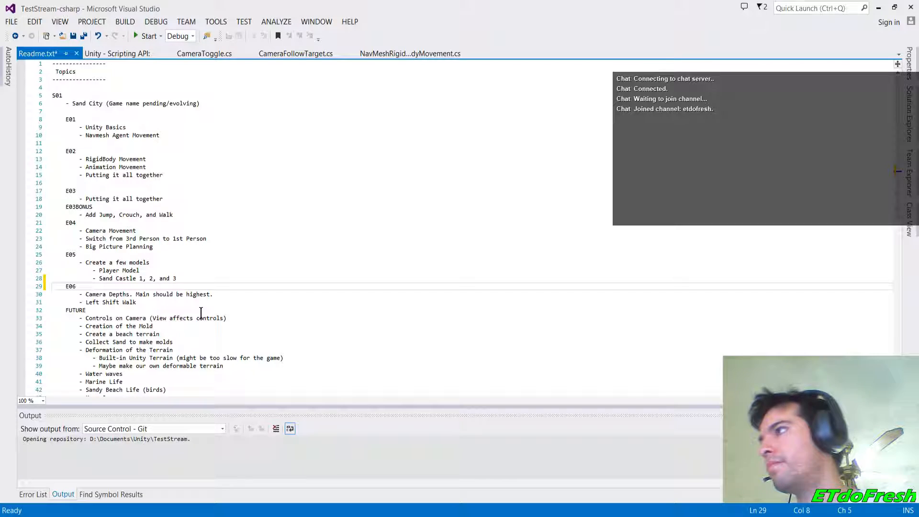
type("06")
key("Return")
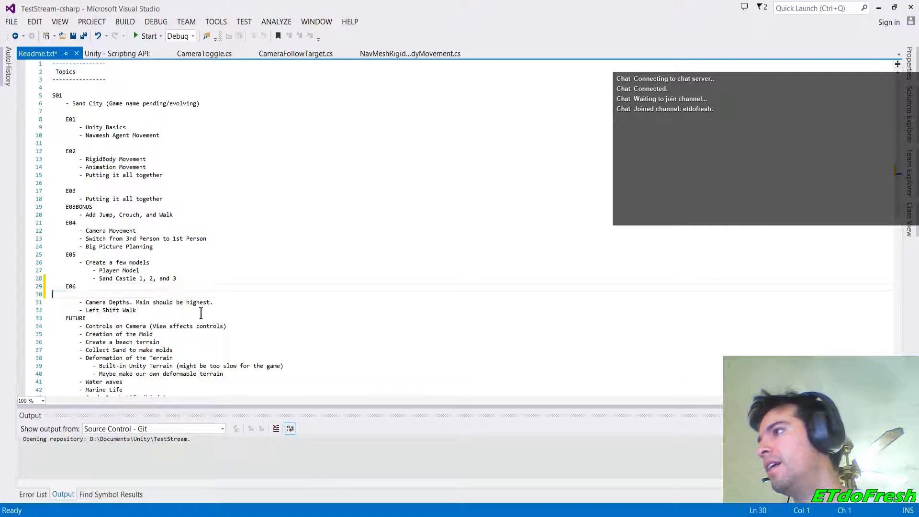
key("Delete")
Move the "Controls on Camera (View affects controls)" topic from FUTURE to the end of the E06 list
key("Down")
key("End")
key("Return")
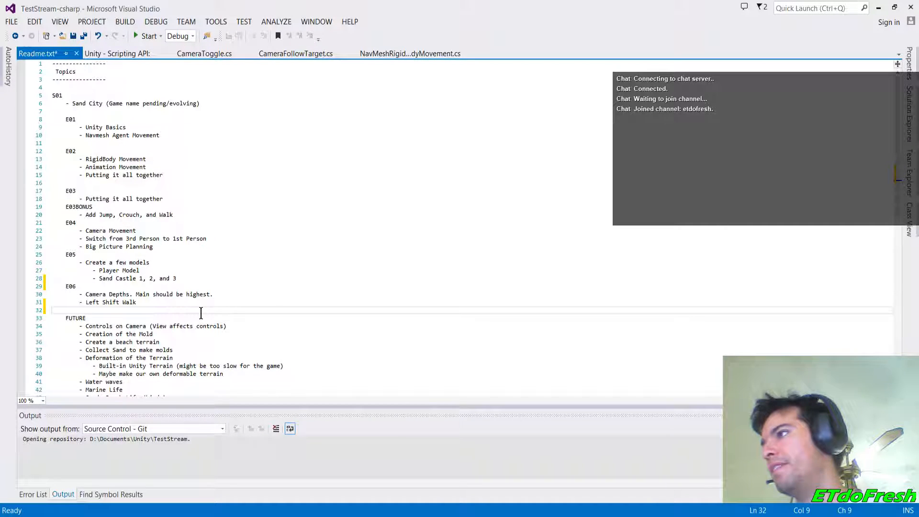
key("Down")
key("Down")
key("alt+Up")
key("alt+Up")
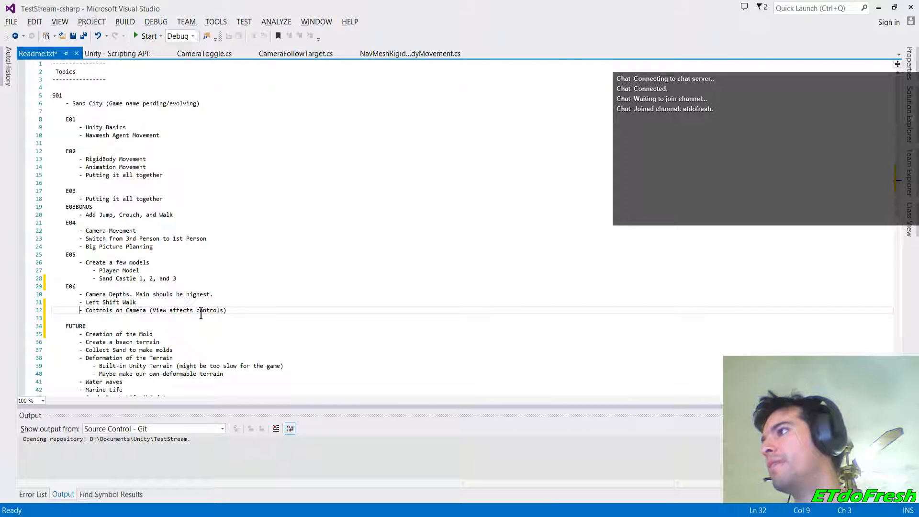
Move the "Creation of the Mold" topic from FUTURE into E06, remove the blank line above FUTURE, and save the Readme
key("Down")
key("Down")
key("Down")
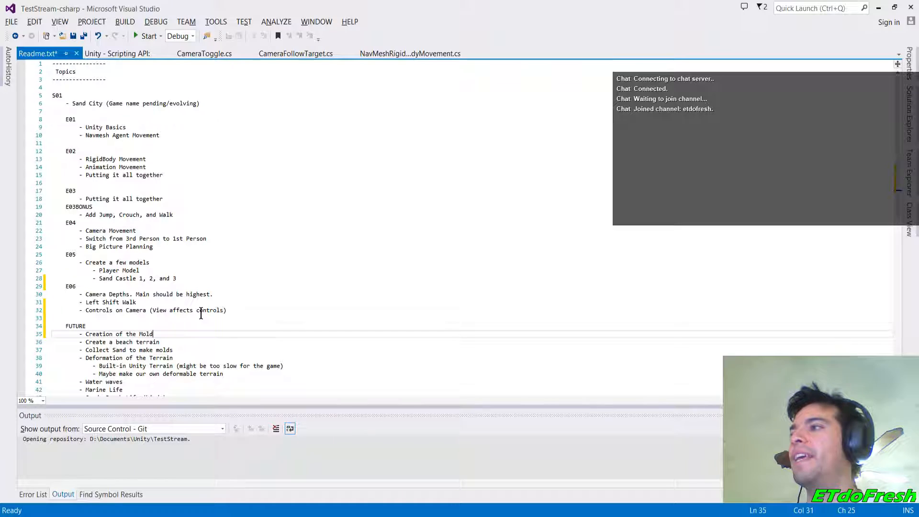
key("alt+Up")
key("alt+Up")
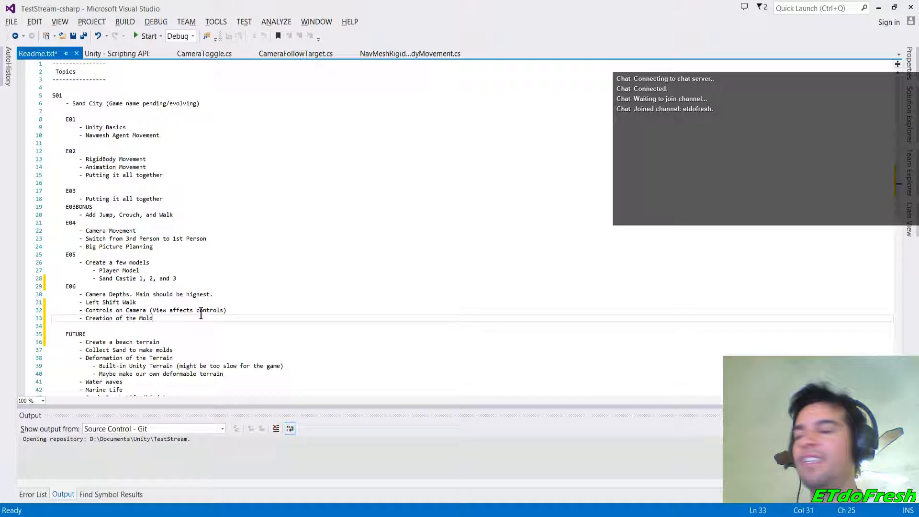
key("Delete")
key("ctrl+s")
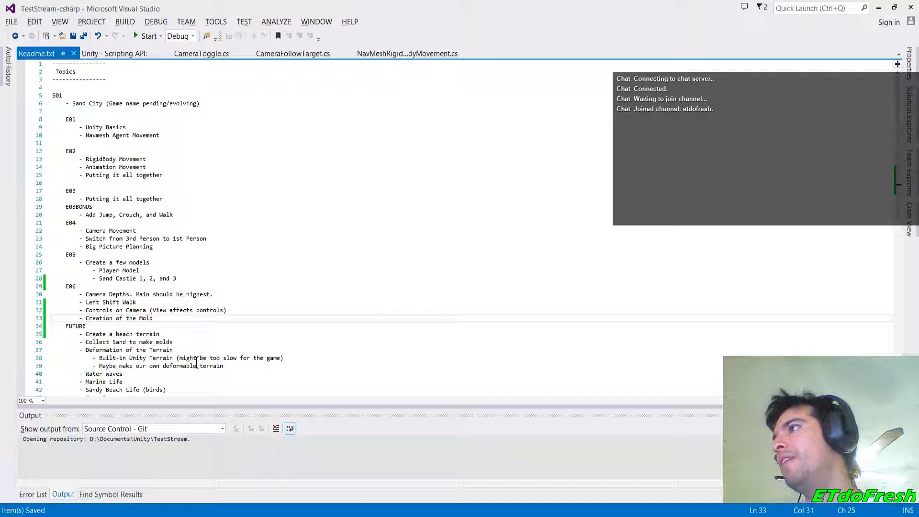
scroll(197, 363, "down", 9)
scroll(196, 363, "up", 9)
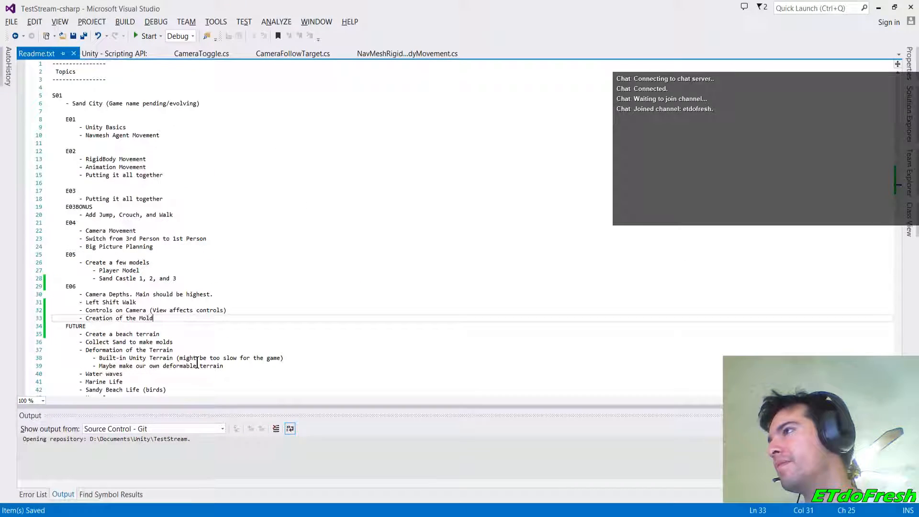